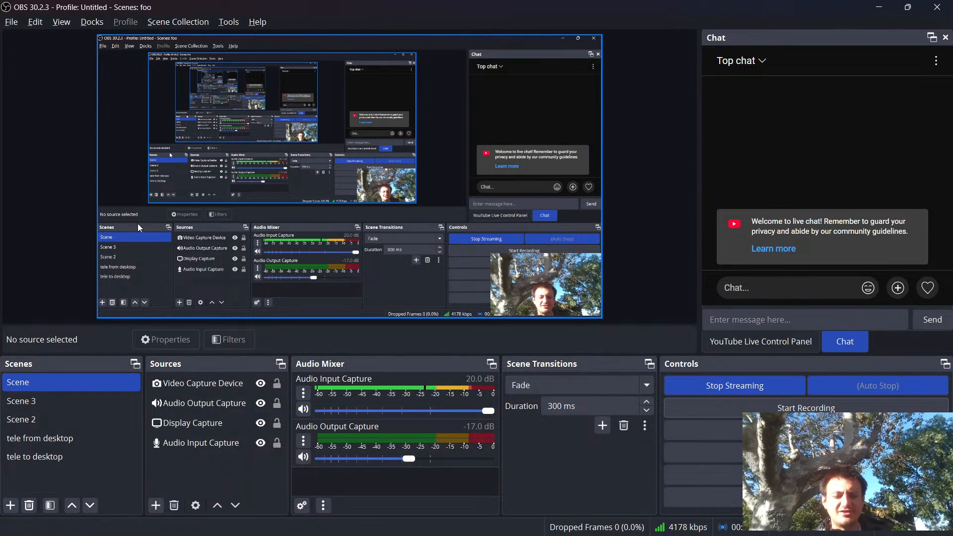
# Switch to Onshape in the browser, open the pan_tilt document and bring up its "by" assembly.
pyautogui.hotkey('alt', 'Tab')
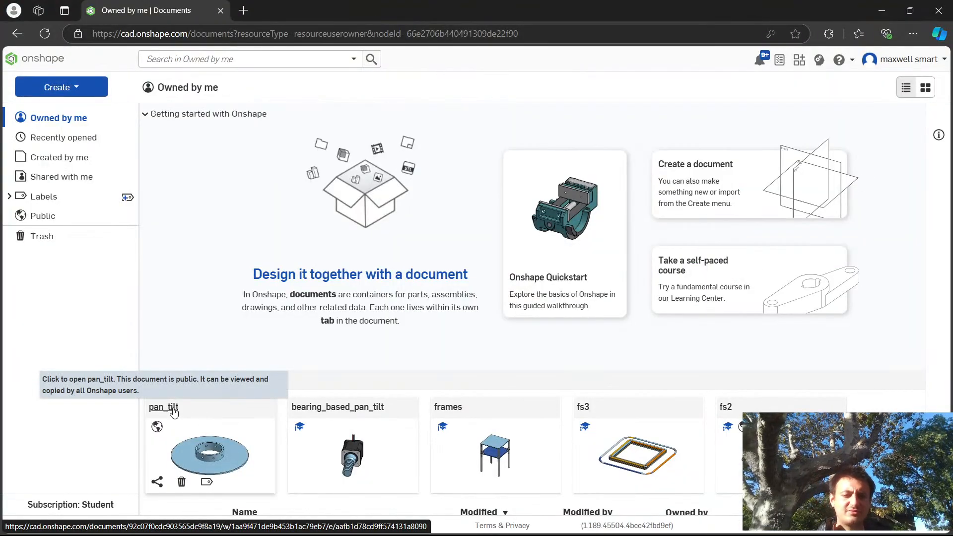
pyautogui.click(173, 411)
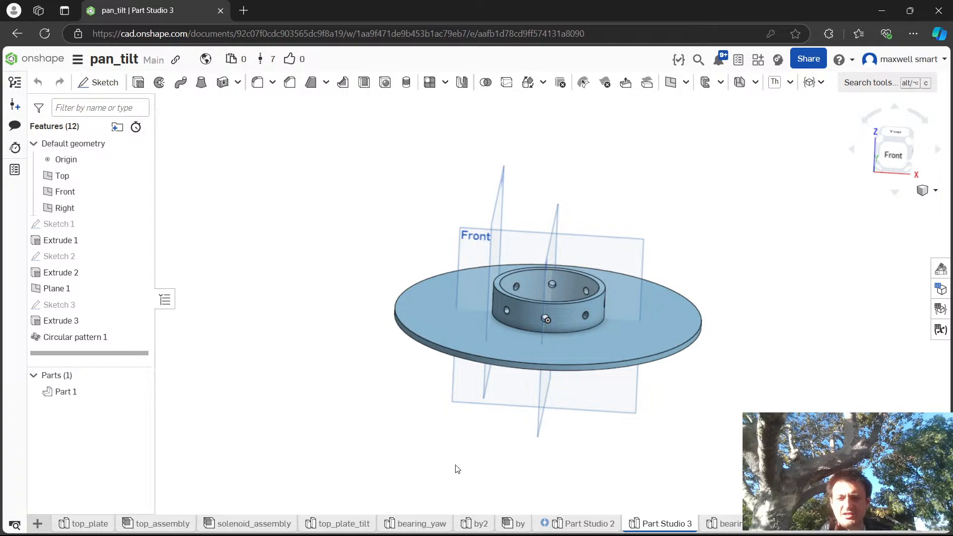
pyautogui.moveTo(455, 465); pyautogui.dragTo(429, 495, button='right')
pyautogui.moveTo(365, 287); pyautogui.dragTo(347, 389, button='right')
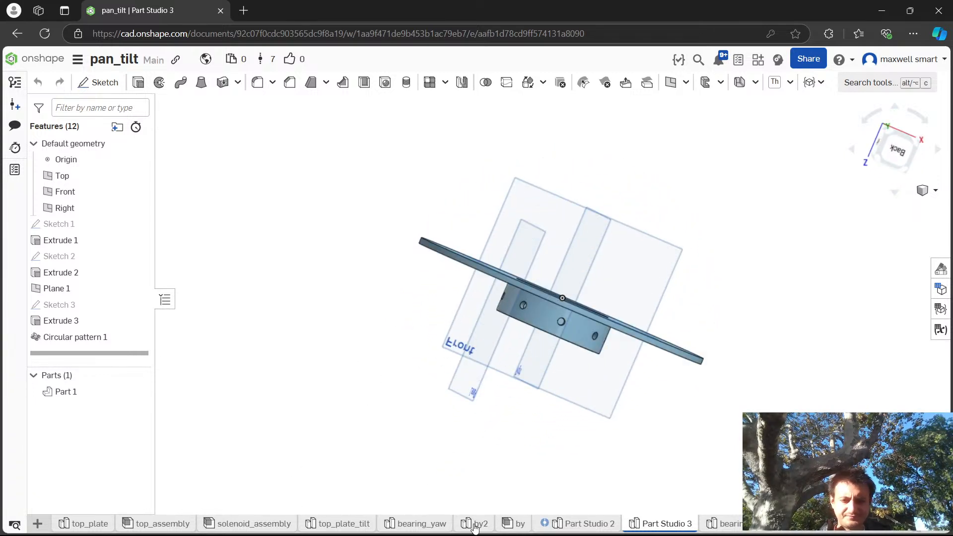
pyautogui.click(516, 524)
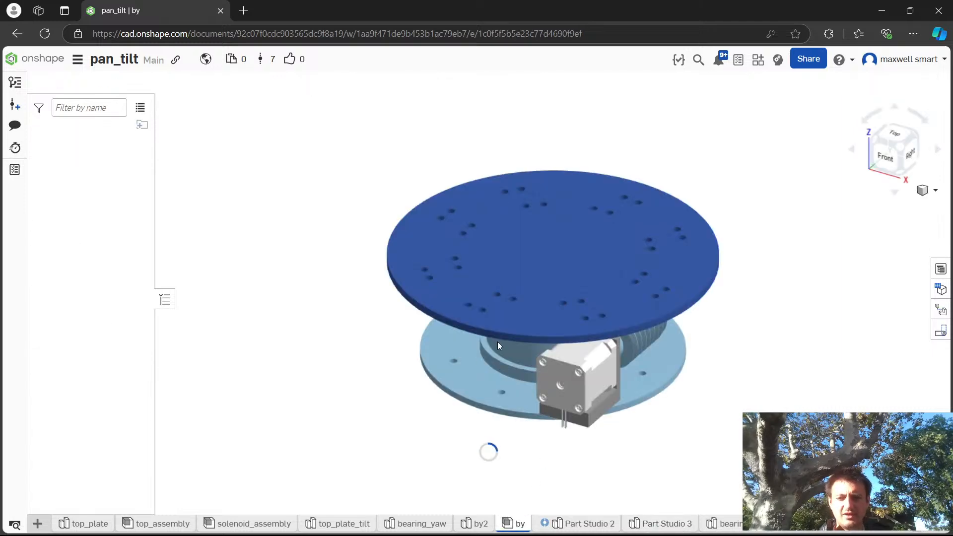
# Examine the overhanging underside of the bottom plate's upper flange, where it meets the cylindrical wall.
pyautogui.moveTo(389, 417); pyautogui.dragTo(410, 409, button='right')
pyautogui.click(507, 331)
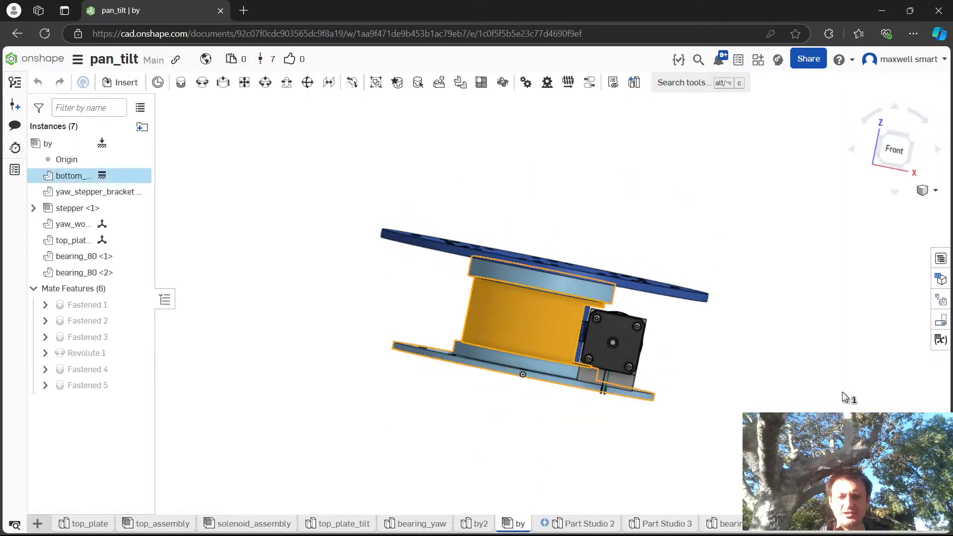
pyautogui.moveTo(846, 396); pyautogui.dragTo(373, 243, button='right')
pyautogui.scroll(10, 515, 276)
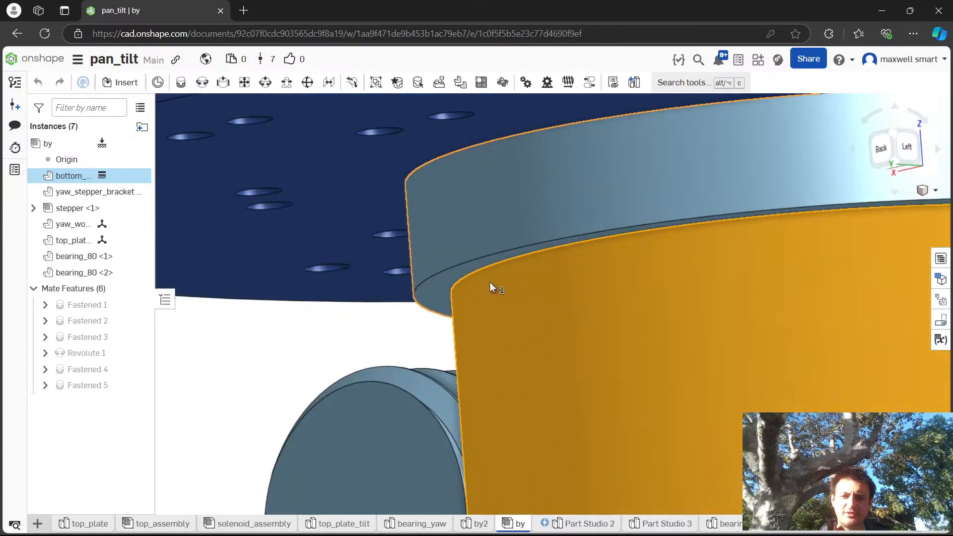
pyautogui.moveTo(490, 284); pyautogui.dragTo(484, 269, button='right')
pyautogui.click(333, 330)
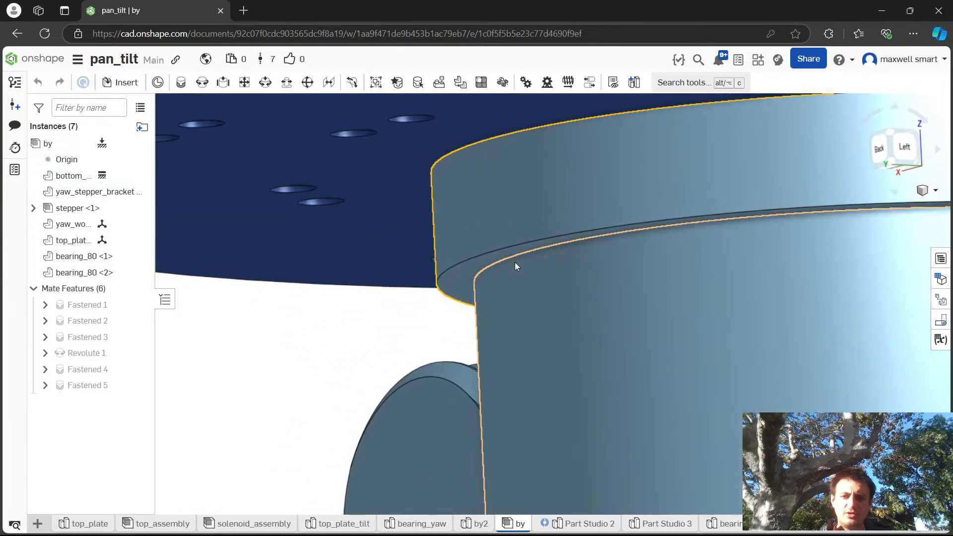
pyautogui.click(508, 257)
pyautogui.moveTo(403, 304); pyautogui.dragTo(393, 323, button='right')
pyautogui.scroll(-5, 400, 319)
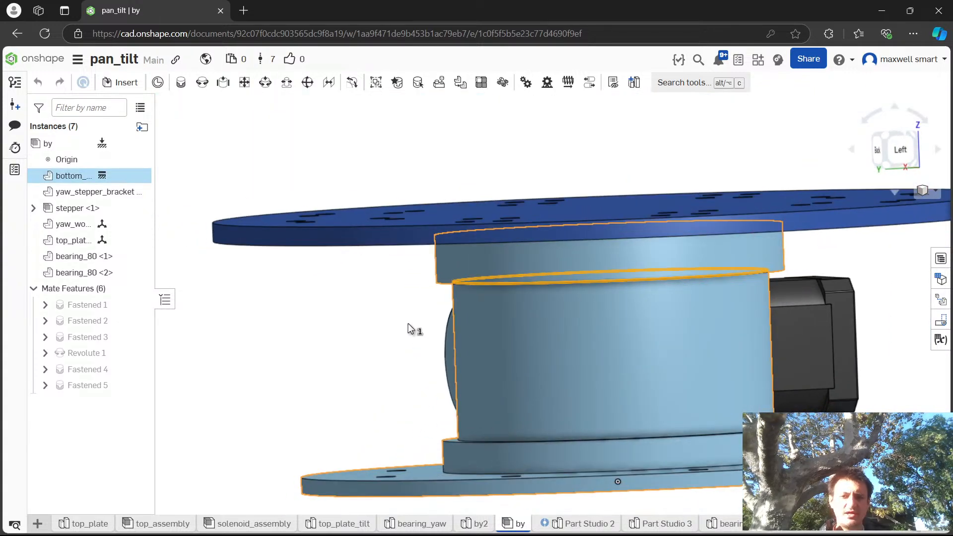
# Switch from the bottom plate instance to its source part studio by2 and open Sketch 1 for editing.
pyautogui.rightClick(96, 182)
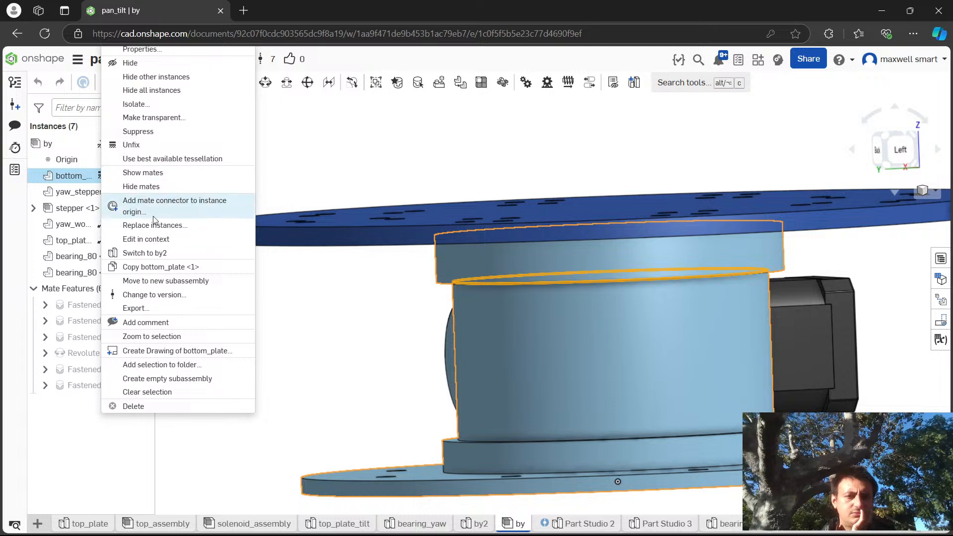
pyautogui.click(157, 253)
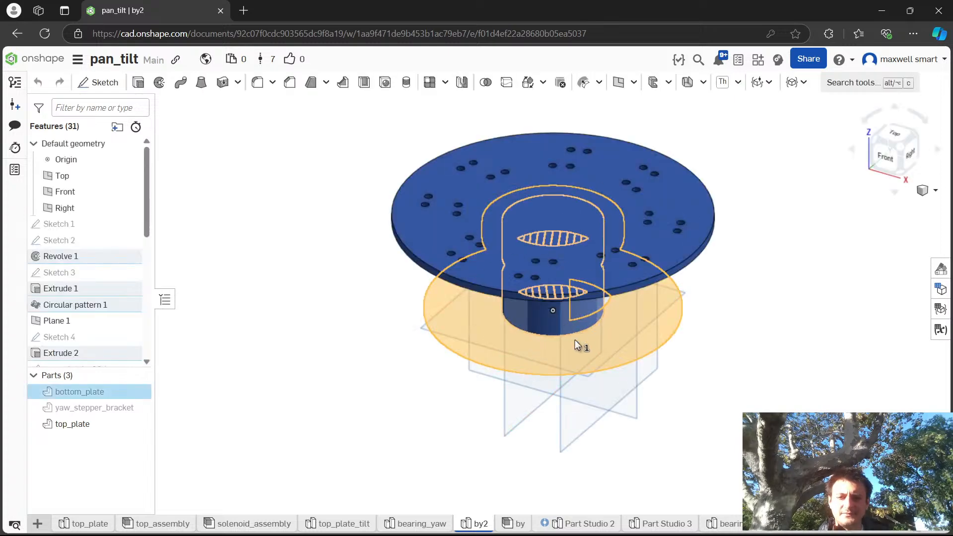
pyautogui.moveTo(590, 444); pyautogui.dragTo(646, 397, button='right')
pyautogui.click(765, 365)
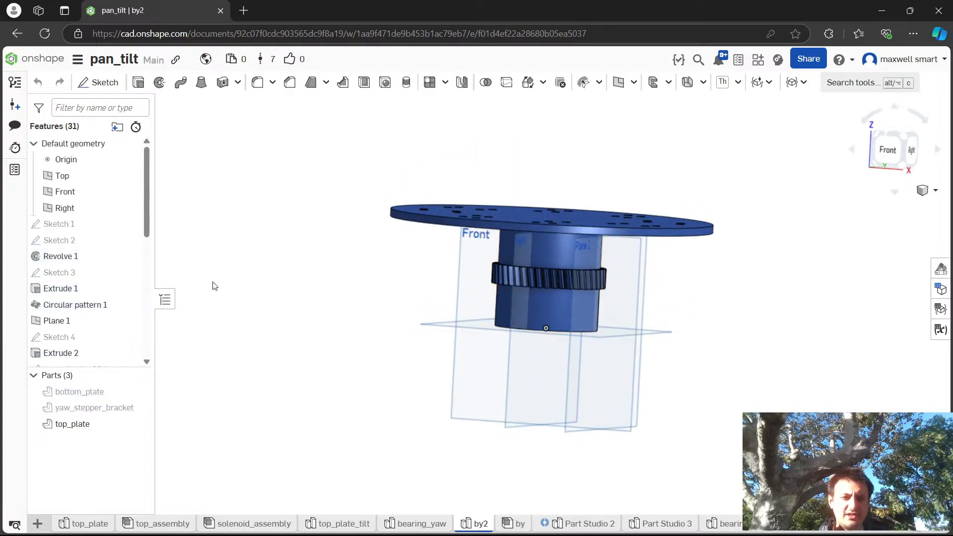
pyautogui.doubleClick(74, 224)
pyautogui.scroll(10, 500, 293)
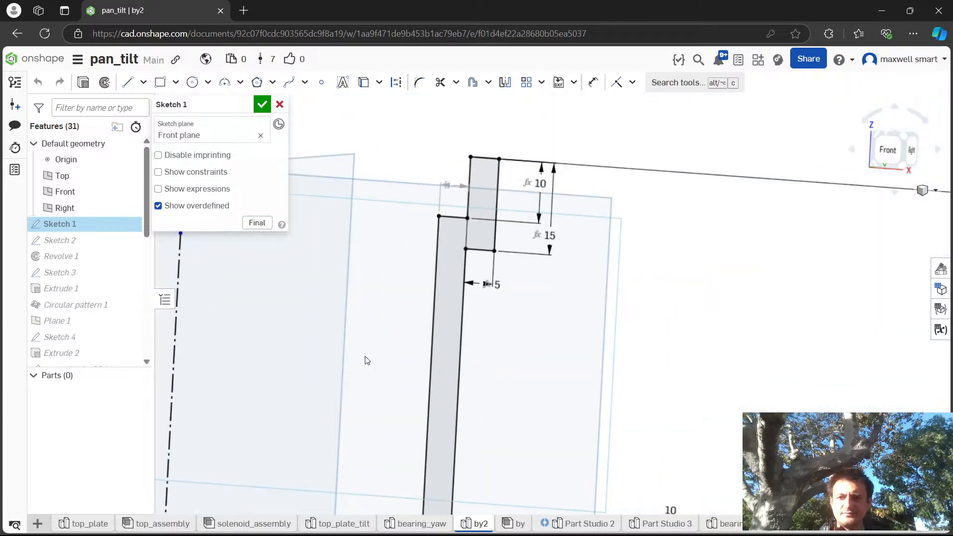
# Draw a diagonal line about 6.1 mm long from the outer wall edge up to the flange's outer lower corner.
pyautogui.click(491, 203)
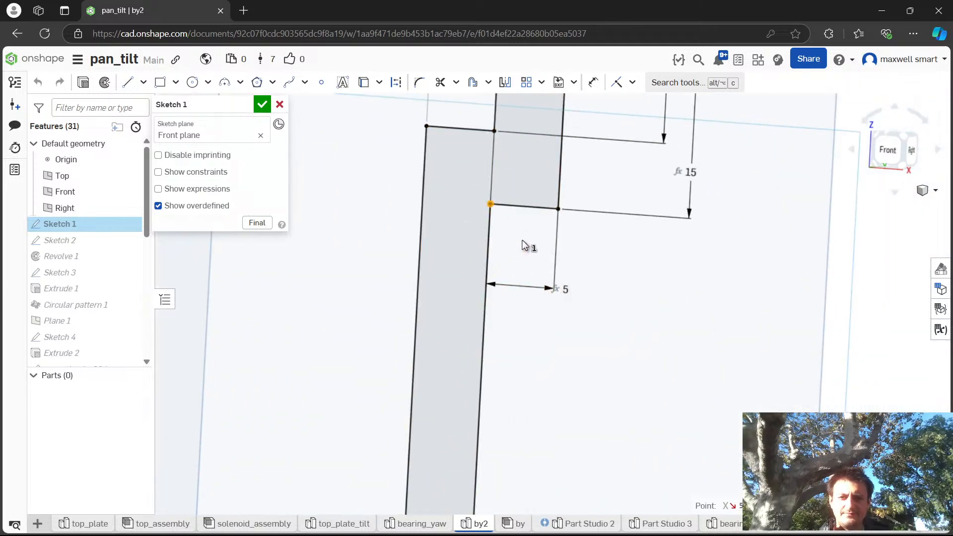
pyautogui.press('l')
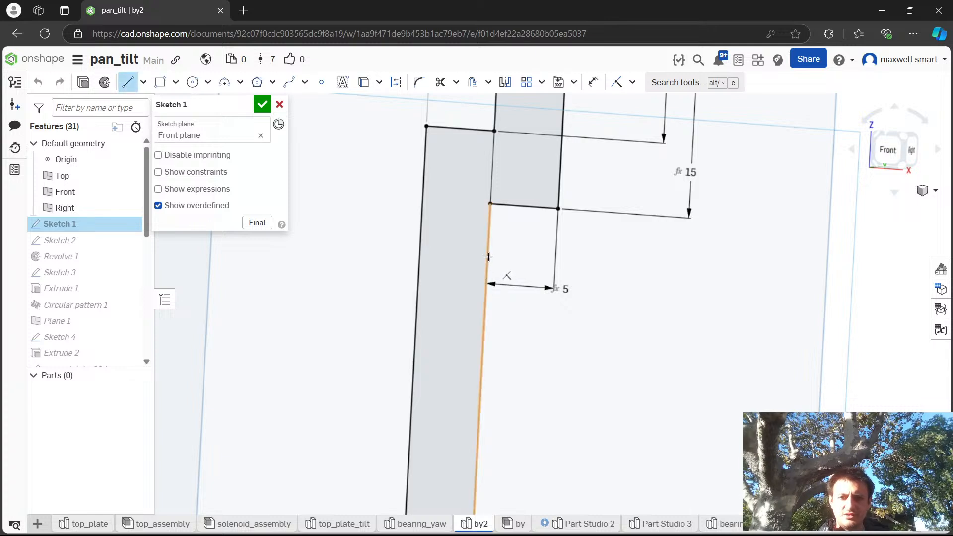
pyautogui.click(486, 256)
pyautogui.click(557, 208)
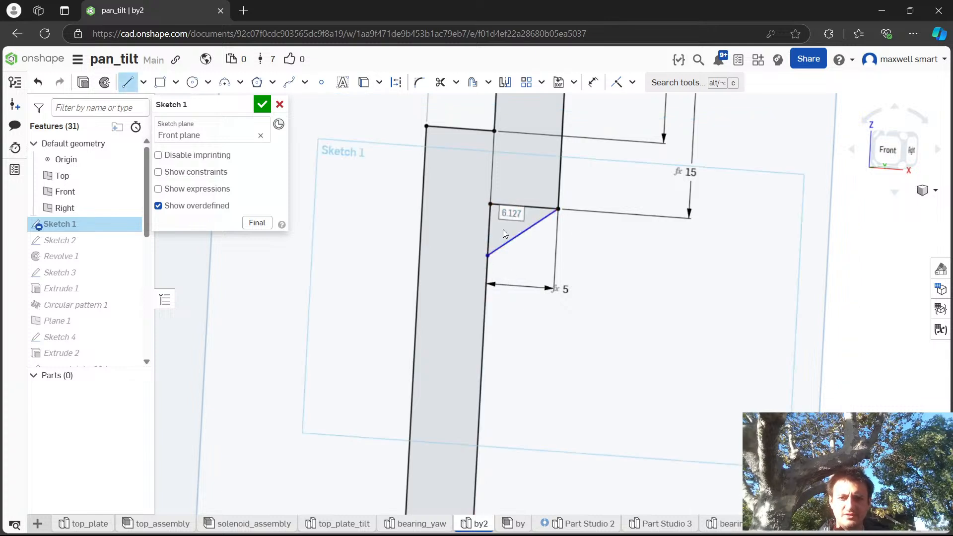
# Add a driven length dimension to the outer vertical wall edge below the flange.
pyautogui.press('d')
pyautogui.click(488, 234)
pyautogui.click(596, 249)
pyautogui.press('Return')
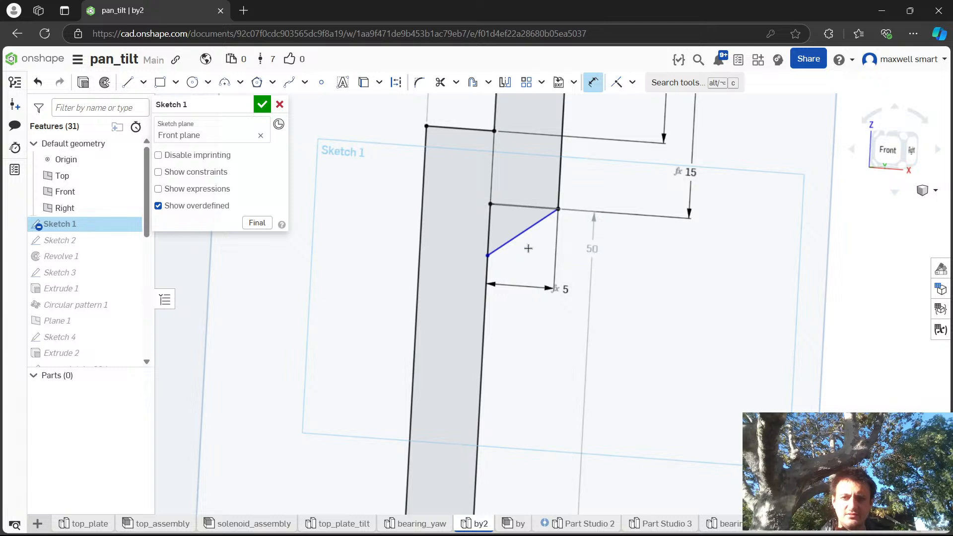
# Dimension the vertical distance from the flange's underside to the diagonal's lower end as 5 mm.
pyautogui.click(489, 202)
pyautogui.click(599, 248)
pyautogui.write('5')
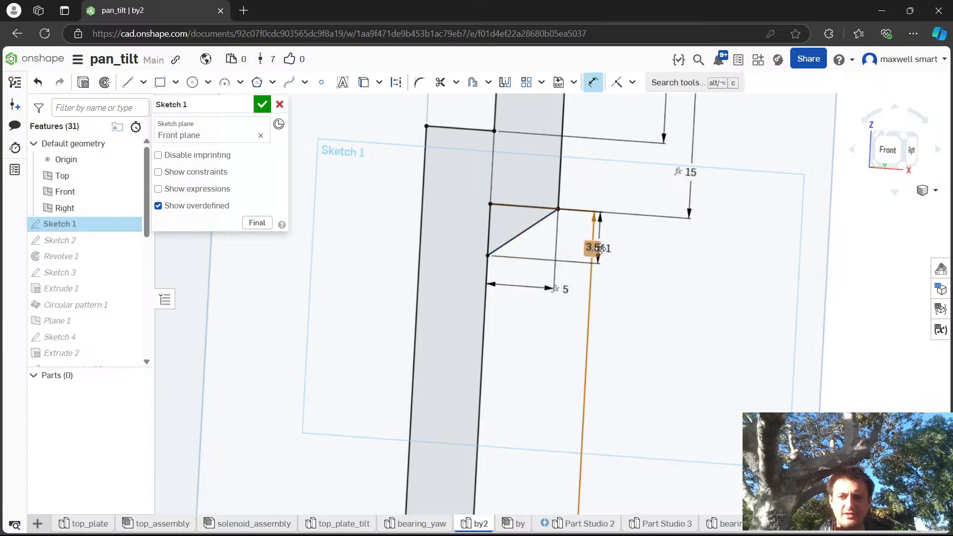
pyautogui.press('Return')
# Delete the vertical constraint at the inner corner under the flange and pull the wall edge's upper end down, away from the flange.
pyautogui.click(489, 241)
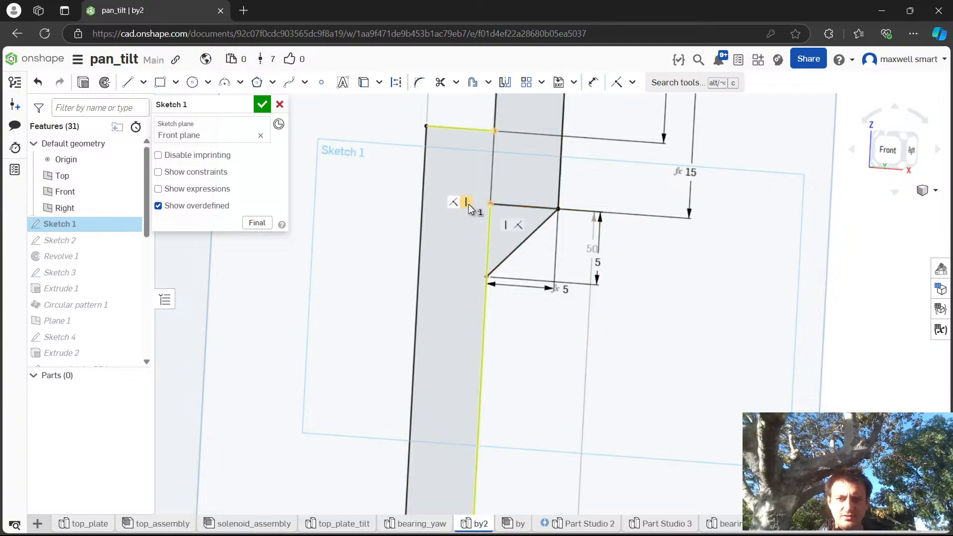
pyautogui.press('Delete')
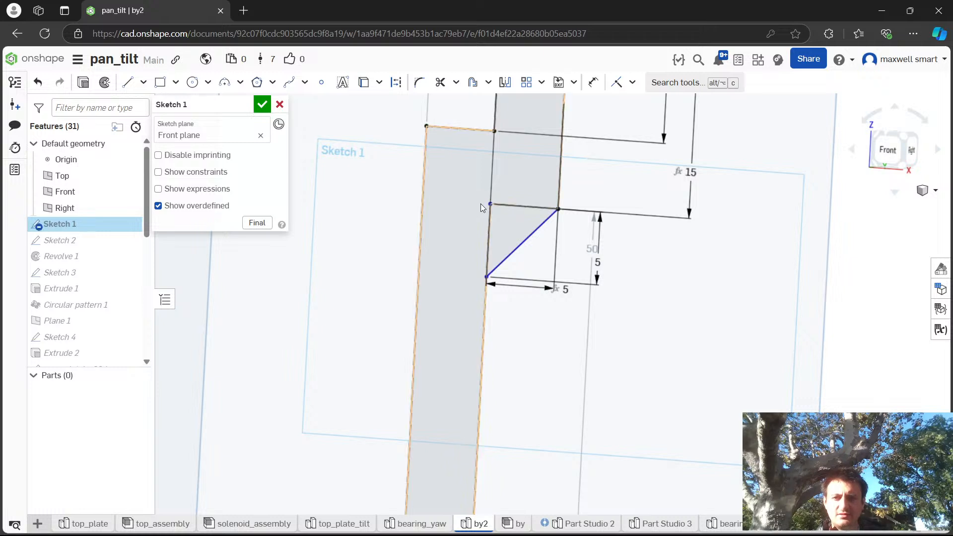
pyautogui.moveTo(489, 202); pyautogui.dragTo(489, 248)
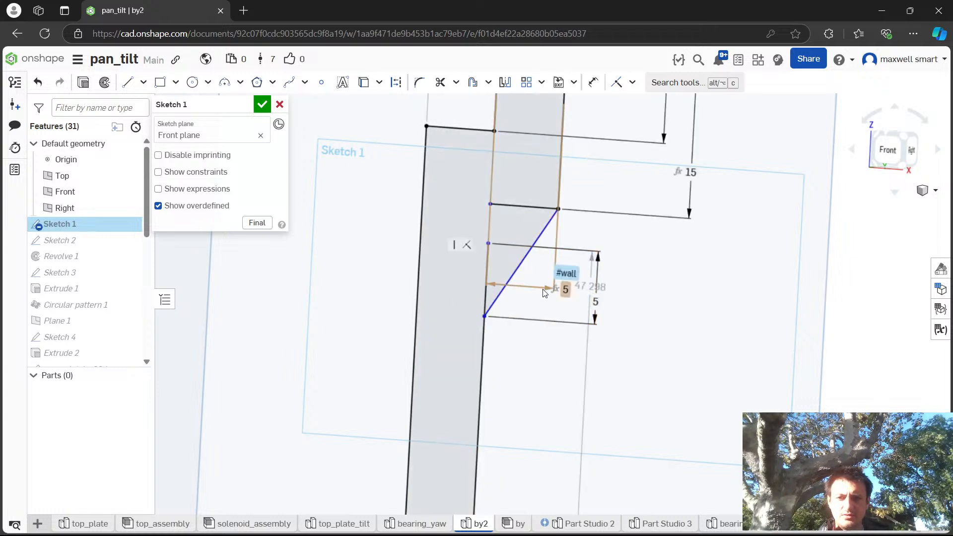
# Delete the 5 mm vertical dimension and move the diagonal's lower end up onto the wall edge's upper endpoint.
pyautogui.click(561, 289)
pyautogui.click(595, 302)
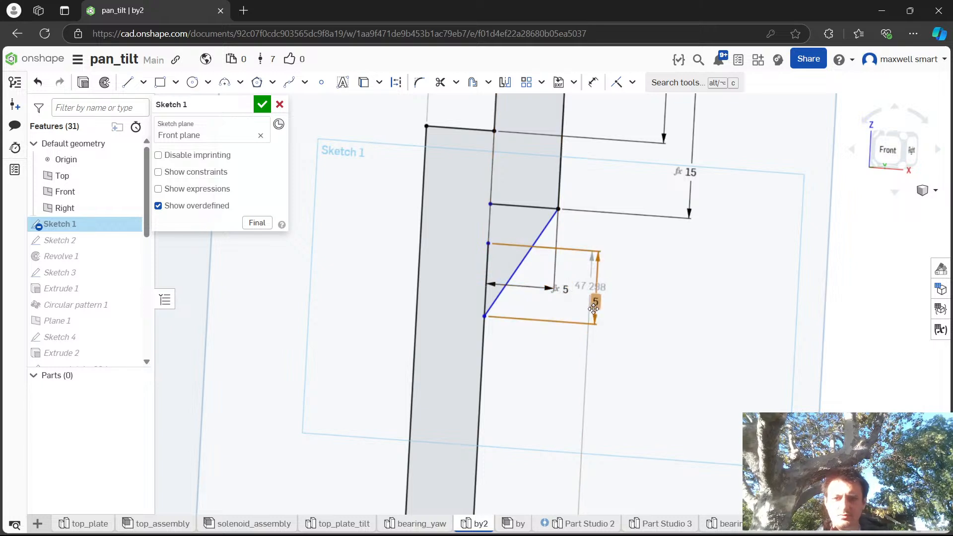
pyautogui.press('Delete')
pyautogui.moveTo(485, 315); pyautogui.dragTo(488, 243)
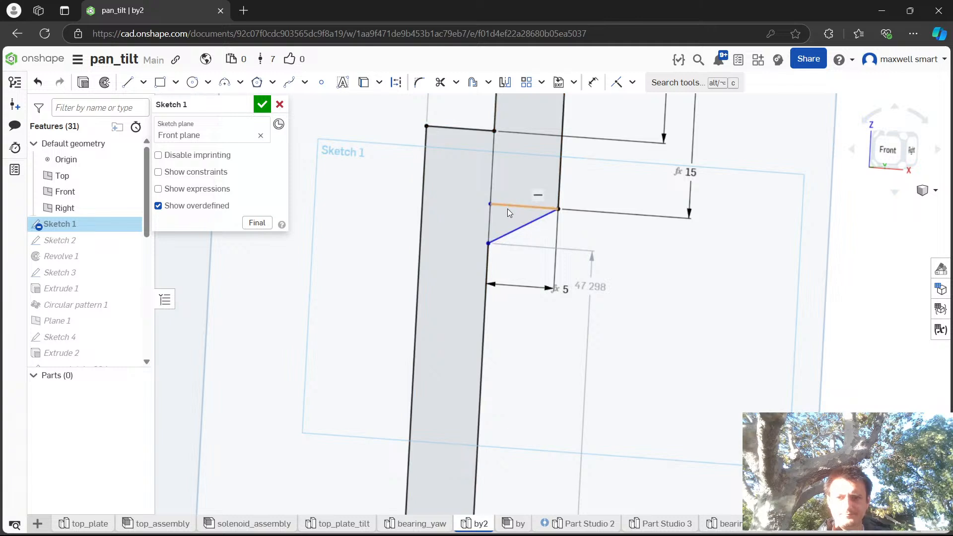
# Convert the flange's horizontal underside line to construction, dimension the diagonal's vertical drop as 5 mm, and accept the sketch.
pyautogui.click(507, 205)
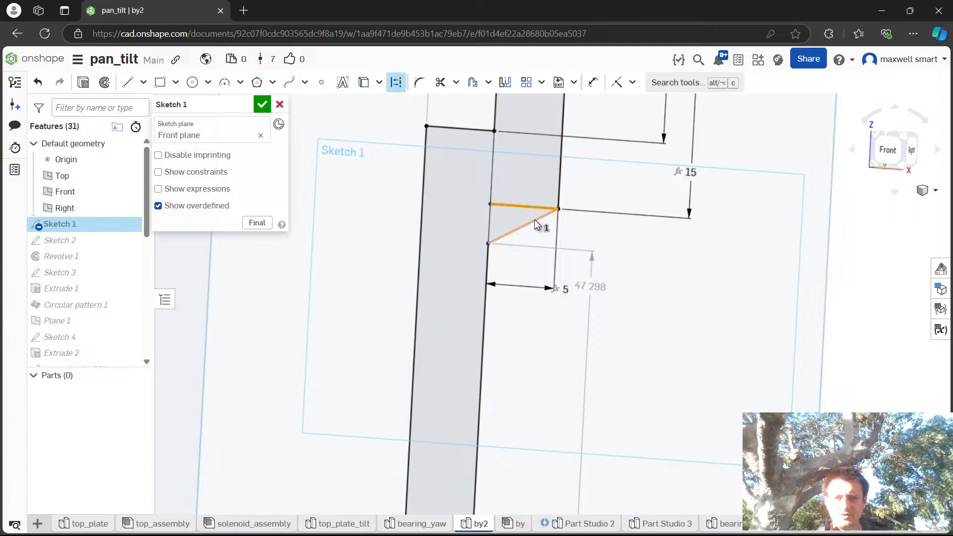
pyautogui.press('q')
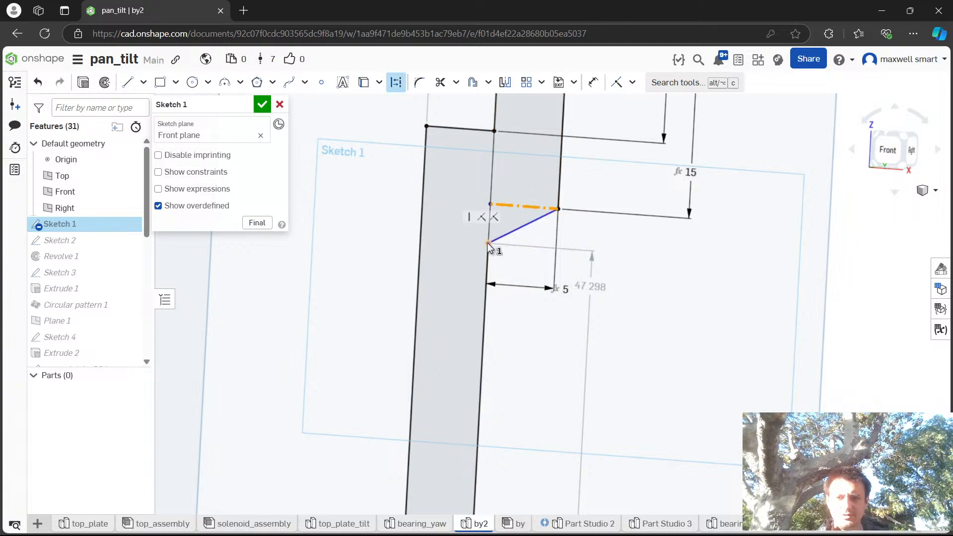
pyautogui.press('d')
pyautogui.click(488, 243)
pyautogui.click(490, 204)
pyautogui.click(614, 250)
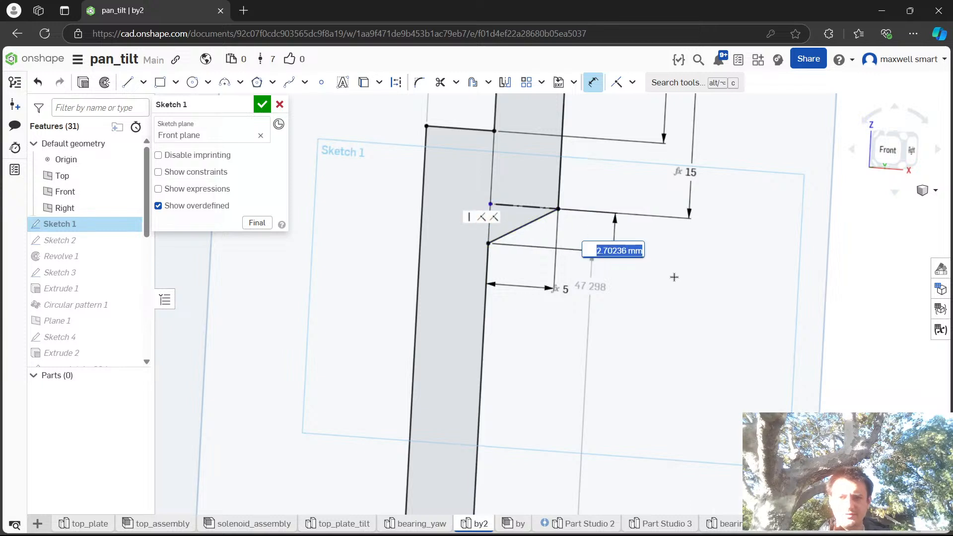
pyautogui.write('5')
pyautogui.press('Return')
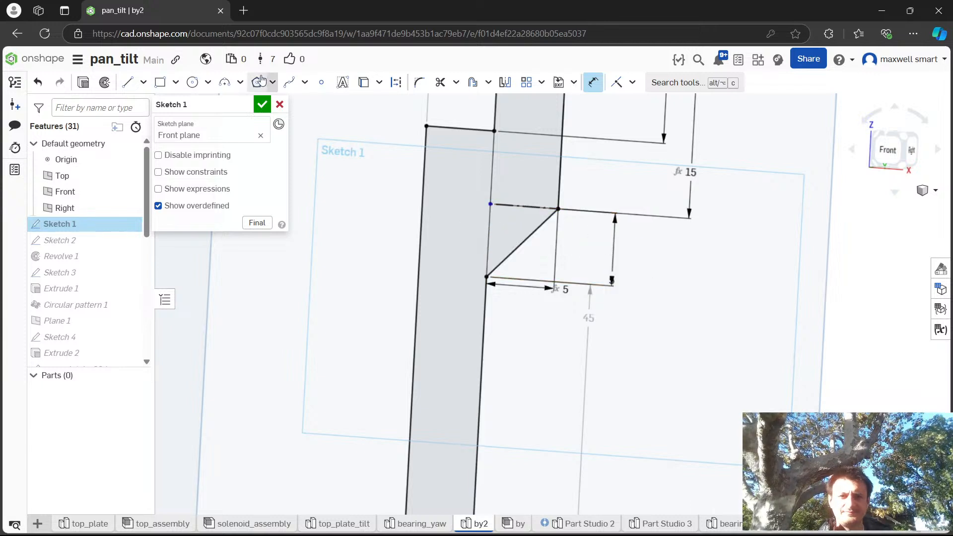
pyautogui.click(262, 105)
# Show the hidden bottom_plate part and inspect the sloped underside of its upper flange from several angles.
pyautogui.scroll(-8, 547, 302)
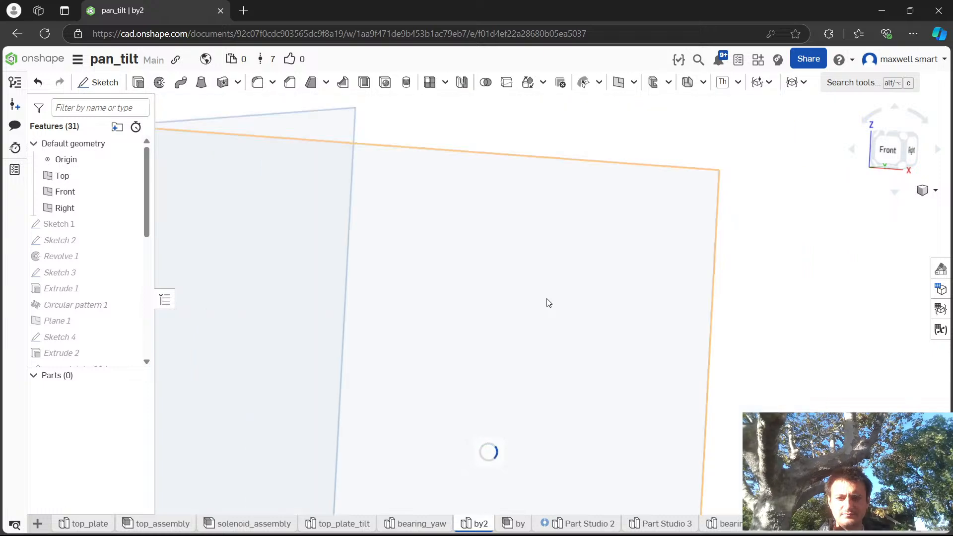
pyautogui.moveTo(554, 342); pyautogui.dragTo(603, 296, button='middle')
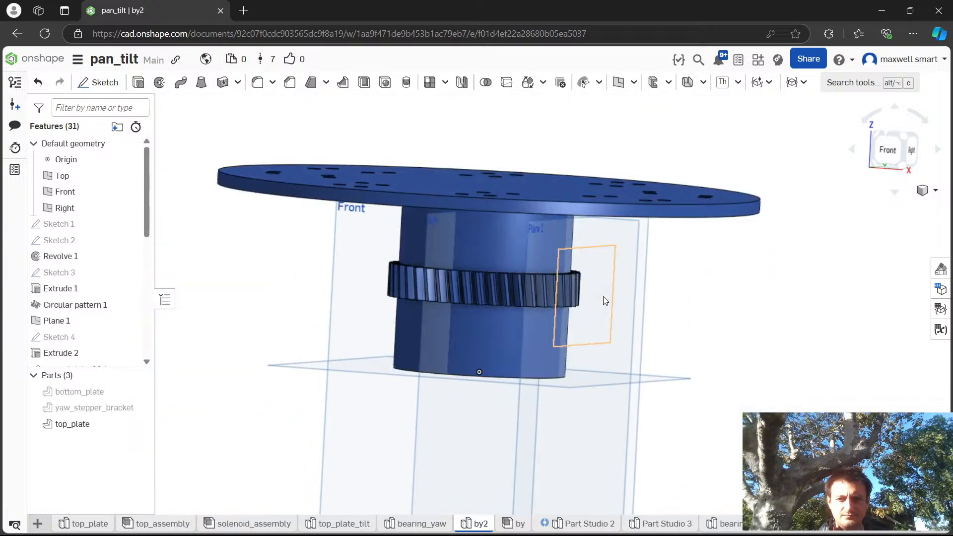
pyautogui.moveTo(603, 296); pyautogui.dragTo(626, 261, button='right')
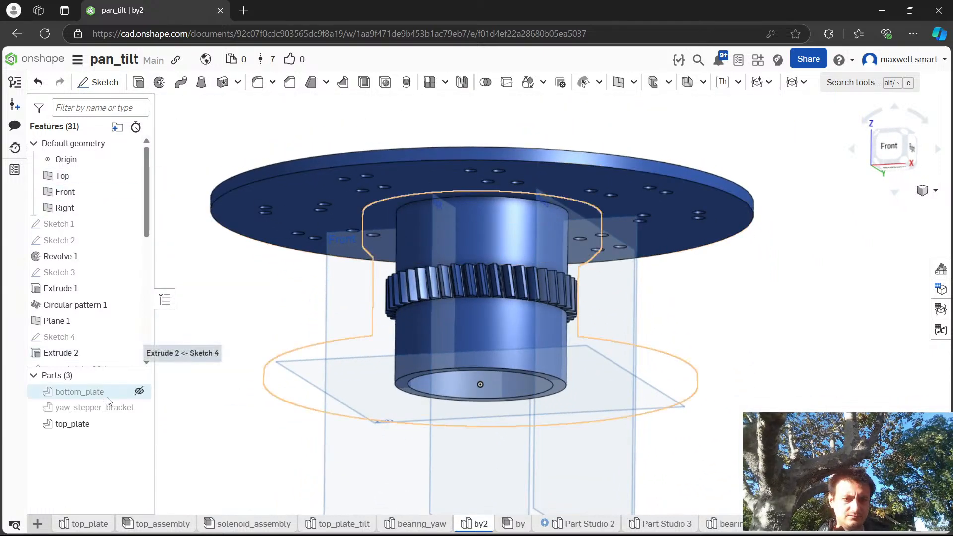
pyautogui.click(138, 391)
pyautogui.scroll(10, 596, 274)
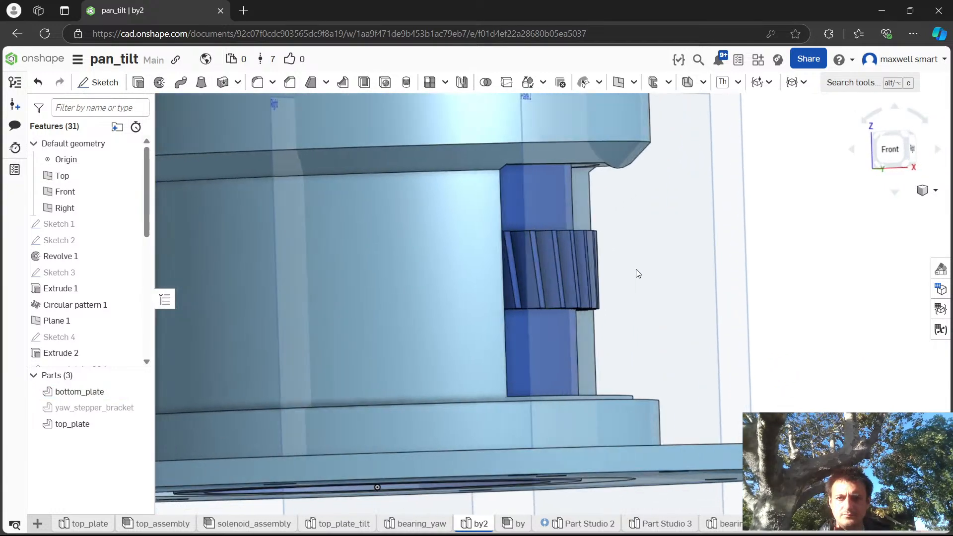
pyautogui.moveTo(637, 274); pyautogui.dragTo(644, 231, button='right')
pyautogui.scroll(-3, 588, 251)
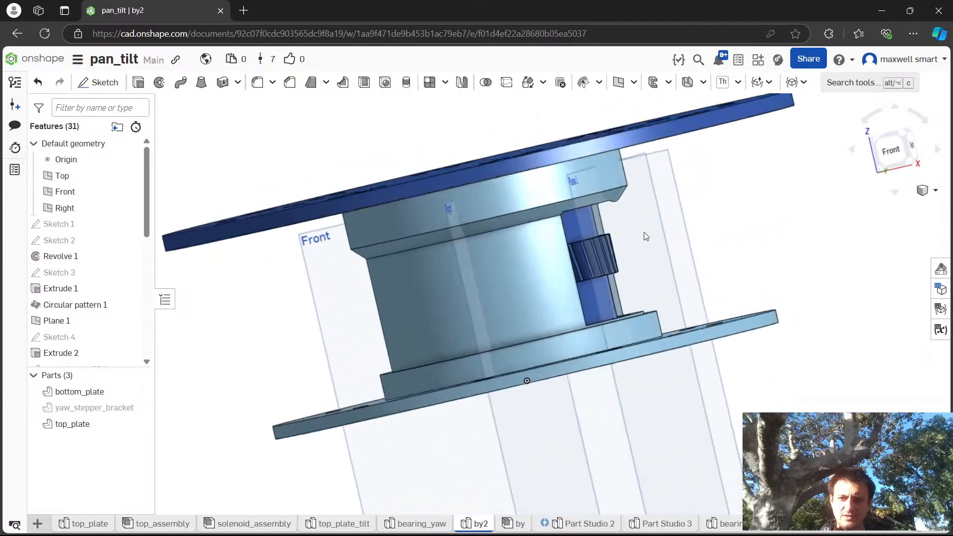
pyautogui.scroll(10, 607, 180)
pyautogui.moveTo(607, 181); pyautogui.dragTo(571, 206, button='right')
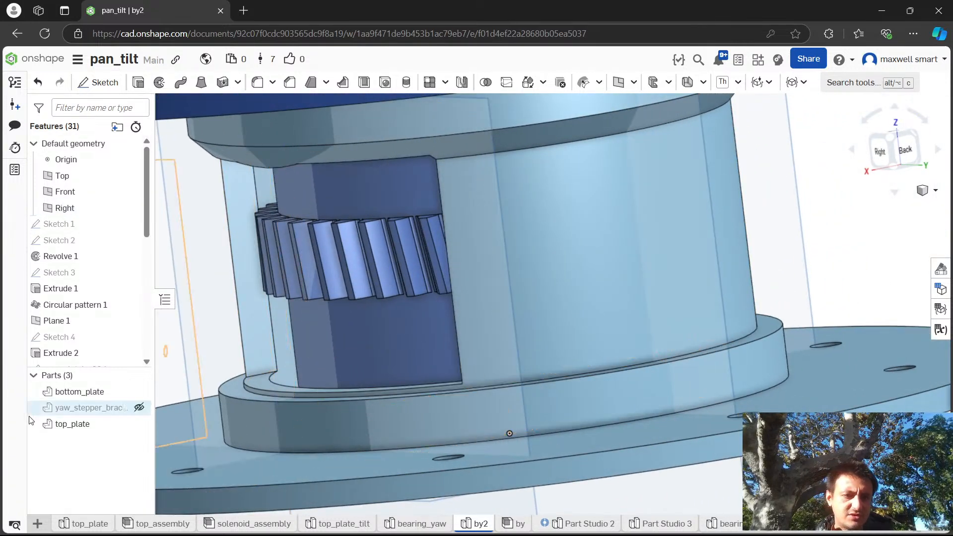
# Export the bottom_plate part as a STEP file and save it as by2 - bottom_plate in the onshape folder.
pyautogui.rightClick(84, 391)
pyautogui.click(150, 273)
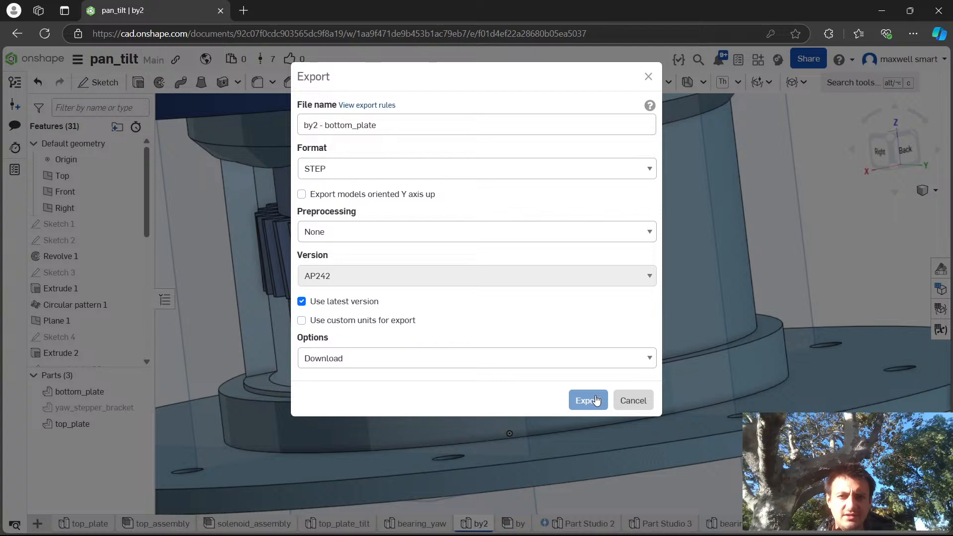
pyautogui.click(595, 400)
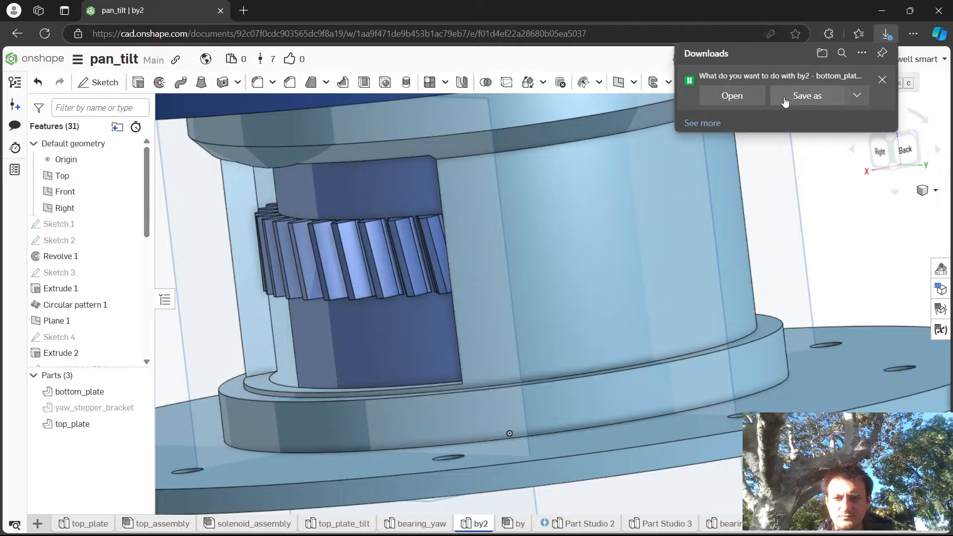
pyautogui.click(785, 101)
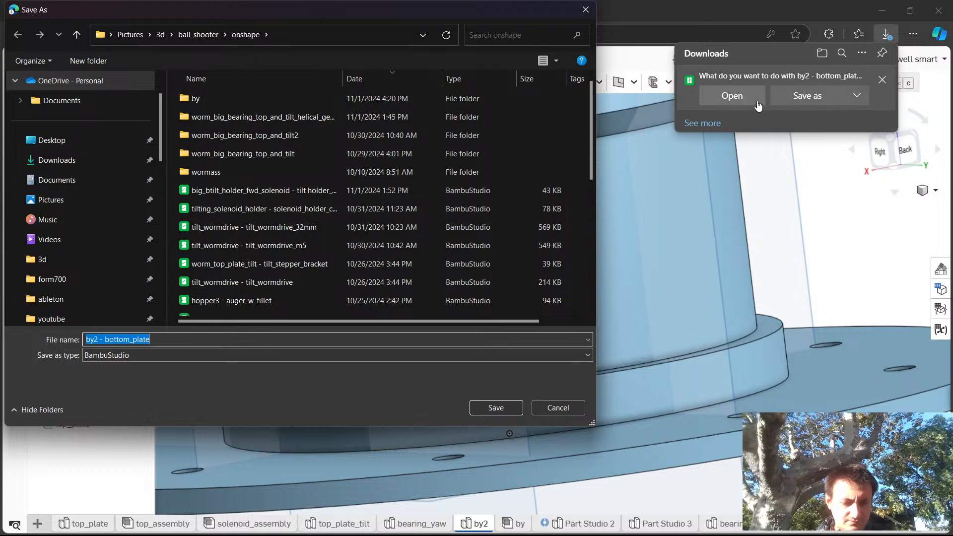
pyautogui.click(495, 408)
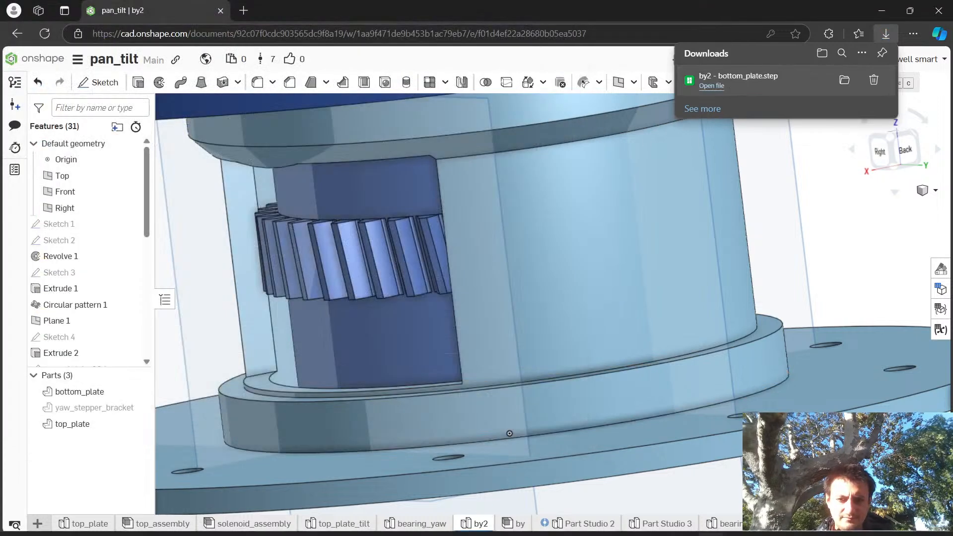
# Switch to Bambu Studio and delete all the old parts from both build plates.
pyautogui.click(682, 521)
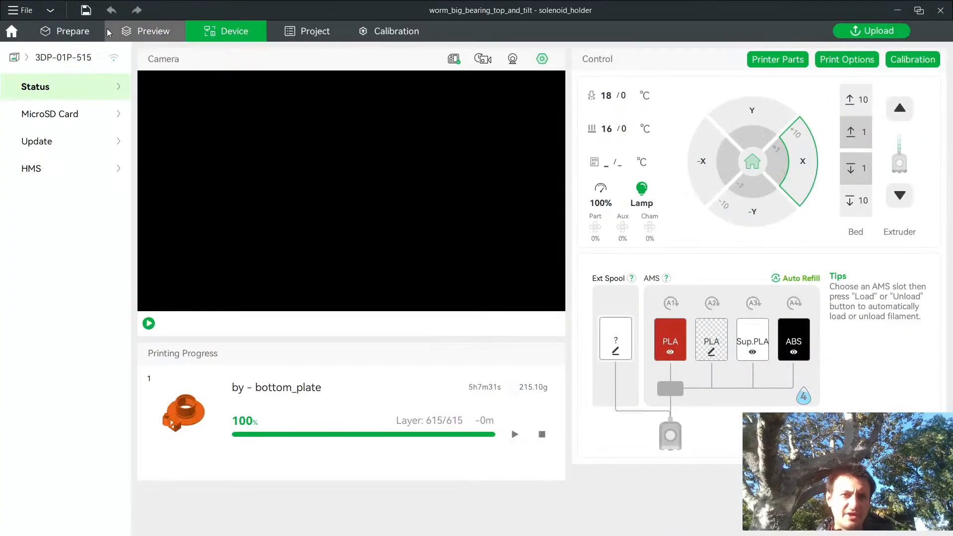
pyautogui.click(66, 31)
pyautogui.scroll(-5, 613, 278)
pyautogui.scroll(1, 695, 353)
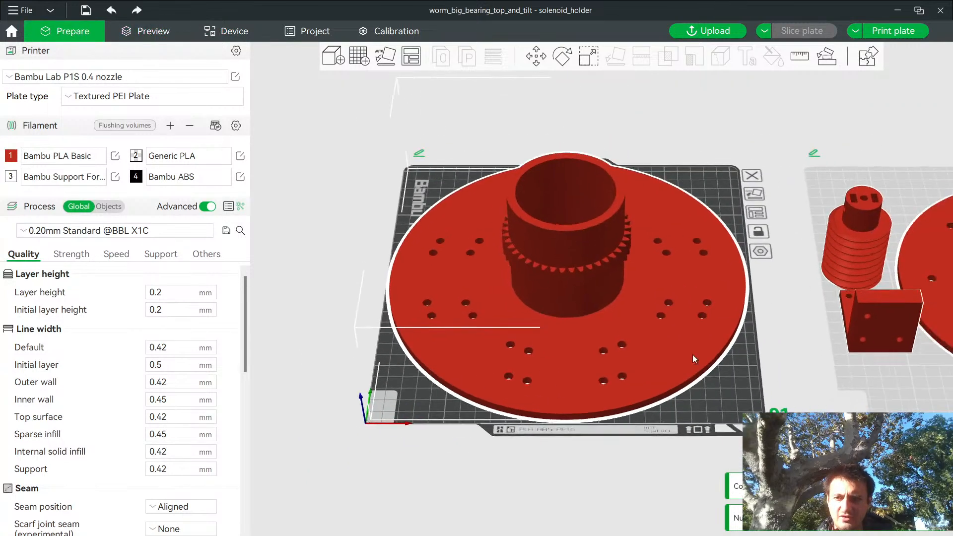
pyautogui.moveTo(784, 304); pyautogui.dragTo(466, 271, button='middle')
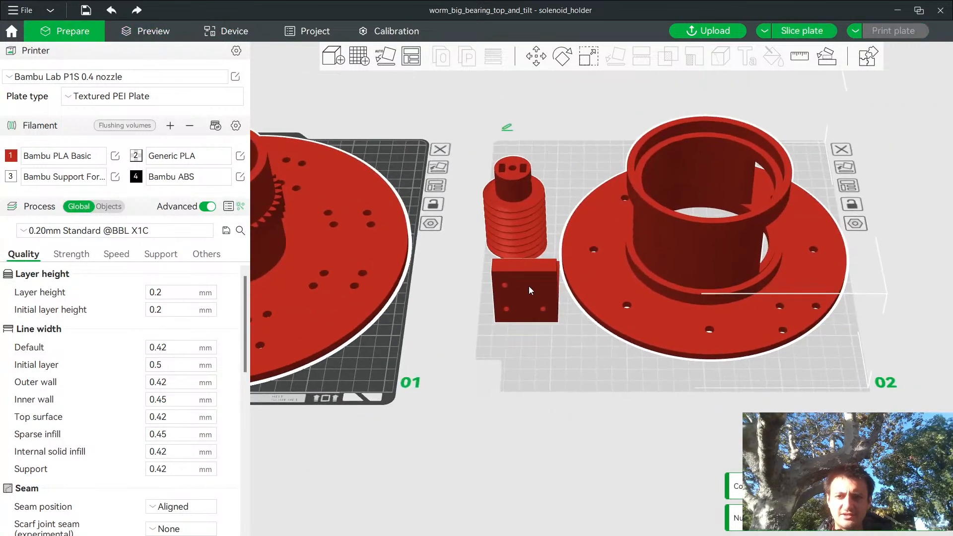
pyautogui.moveTo(528, 286)
pyautogui.mouseDown()
pyautogui.moveTo(536, 289)
pyautogui.moveTo(529, 269)
pyautogui.mouseUp()
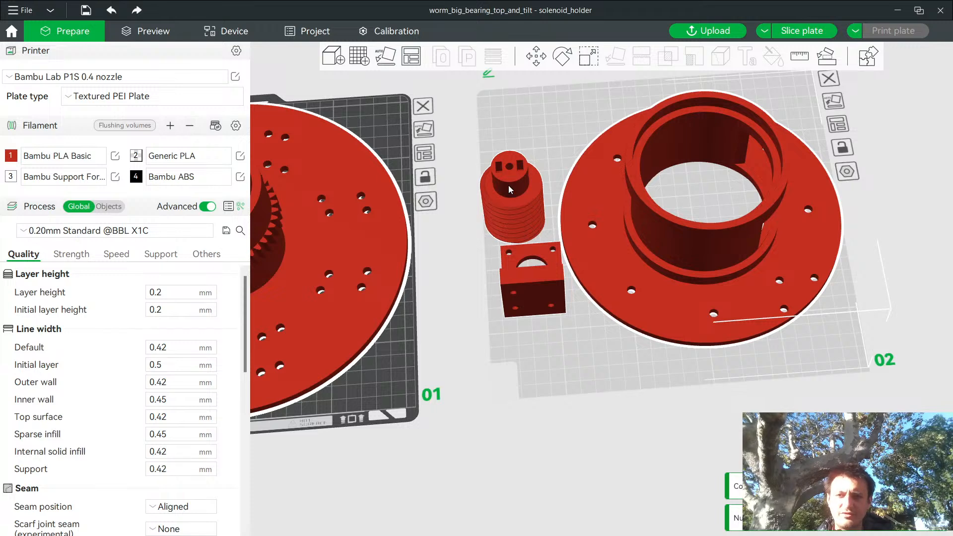
pyautogui.moveTo(733, 227); pyautogui.dragTo(736, 221)
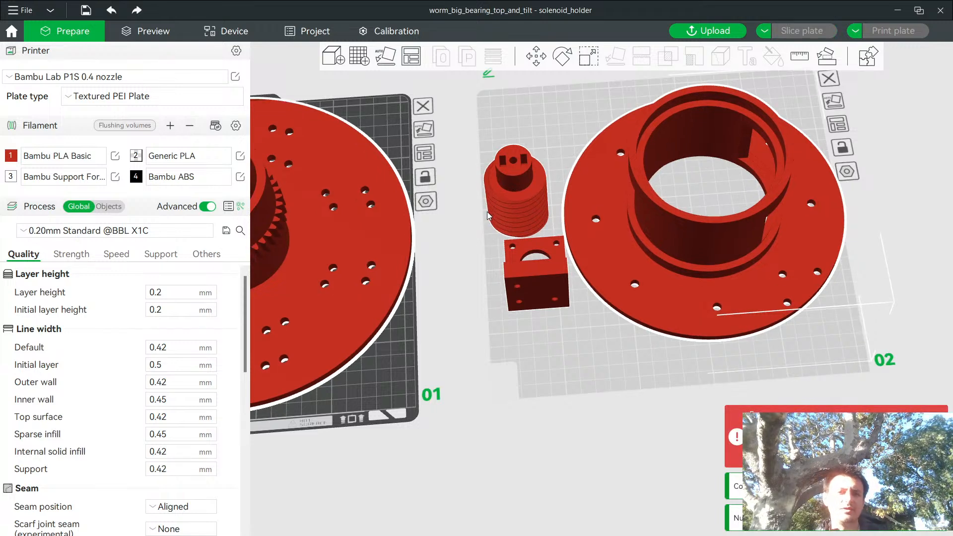
pyautogui.press('Delete')
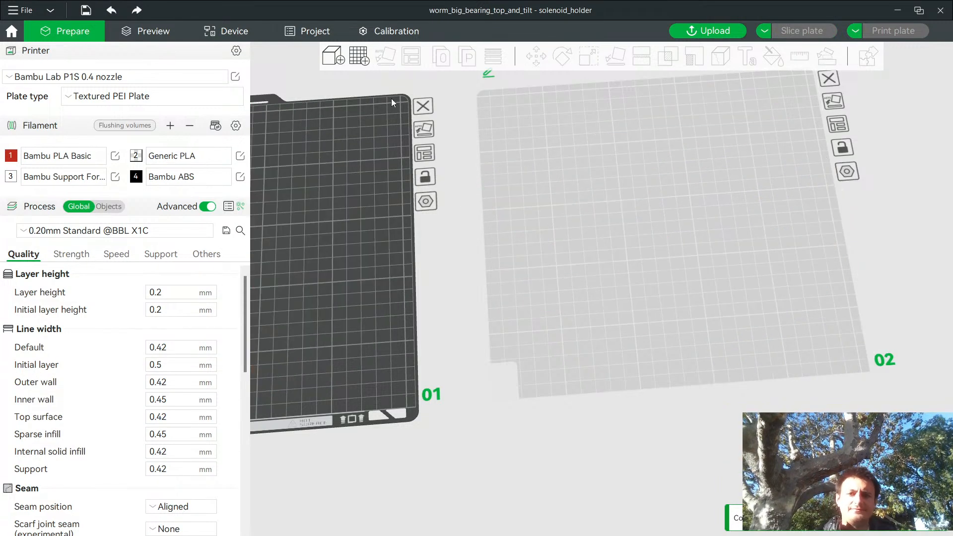
# Import by2 - bottom_plate from the onshape folder and slice its build plate.
pyautogui.click(340, 59)
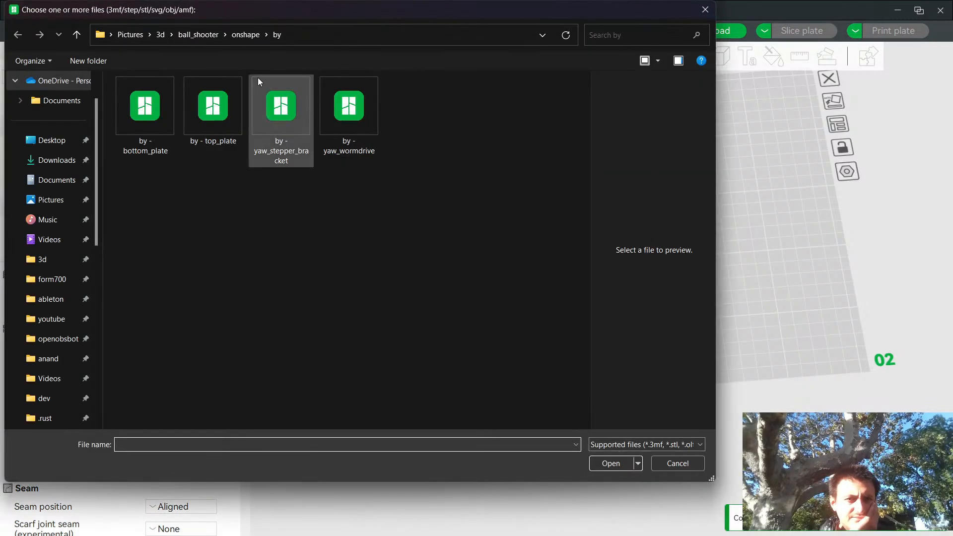
pyautogui.click(236, 36)
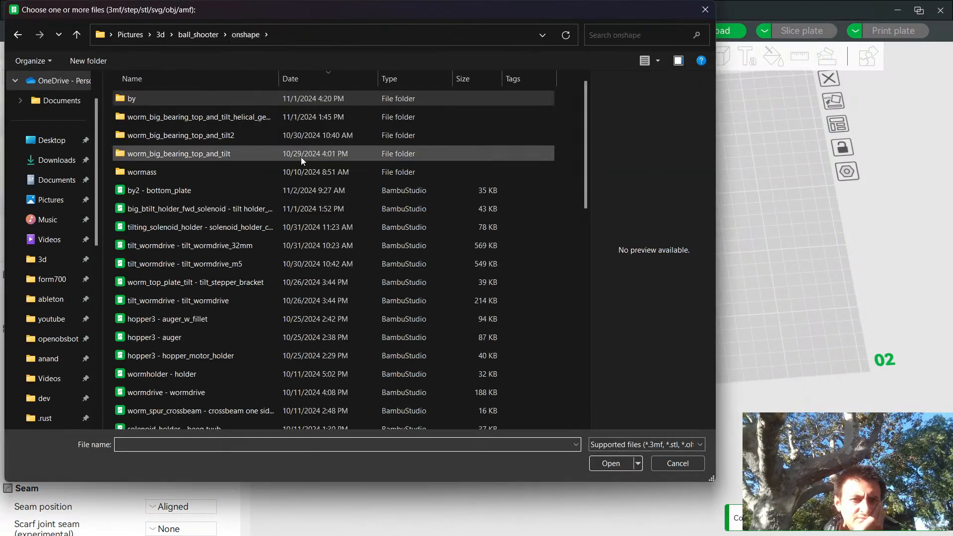
pyautogui.click(183, 190)
pyautogui.click(611, 463)
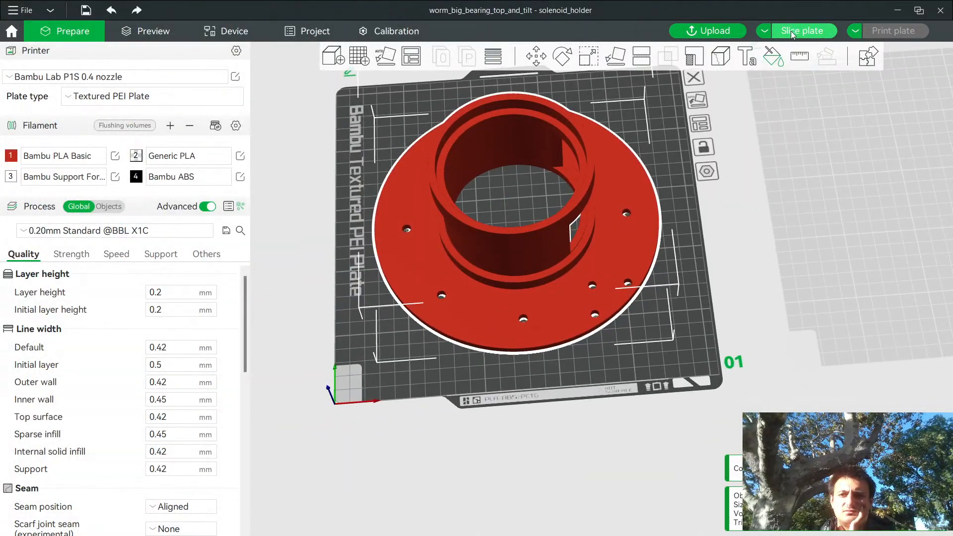
pyautogui.click(802, 30)
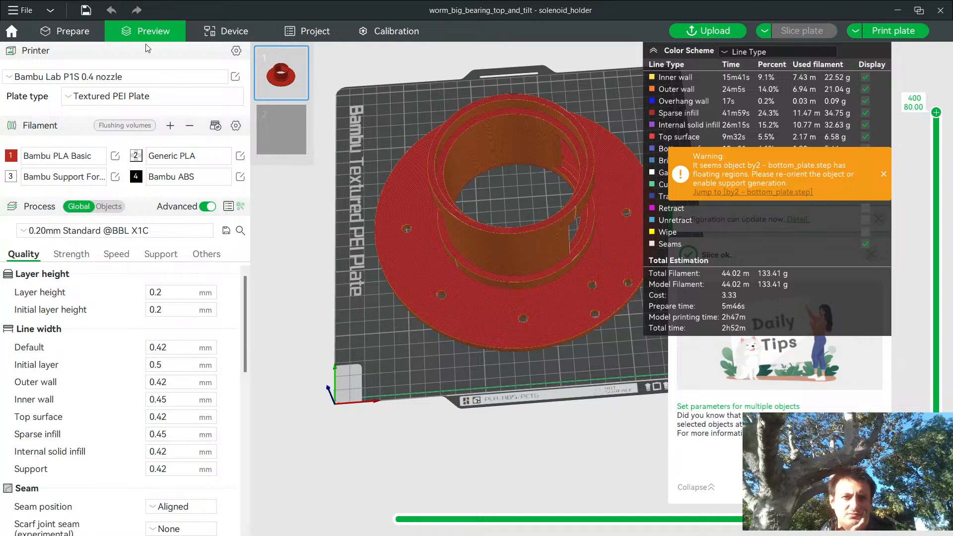
# Return to preparing the model, auto-arrange the plate and enable support.
pyautogui.click(99, 37)
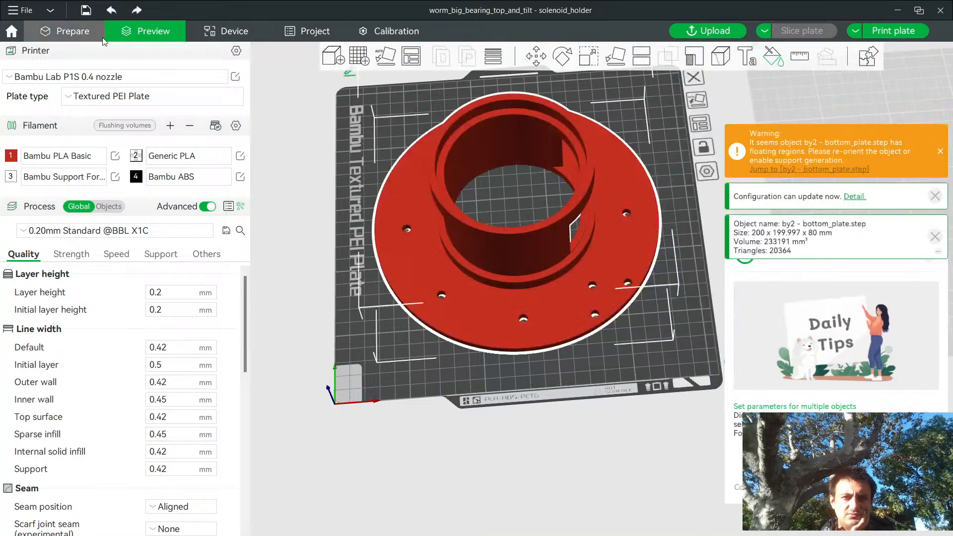
pyautogui.rightClick(412, 58)
pyautogui.click(423, 174)
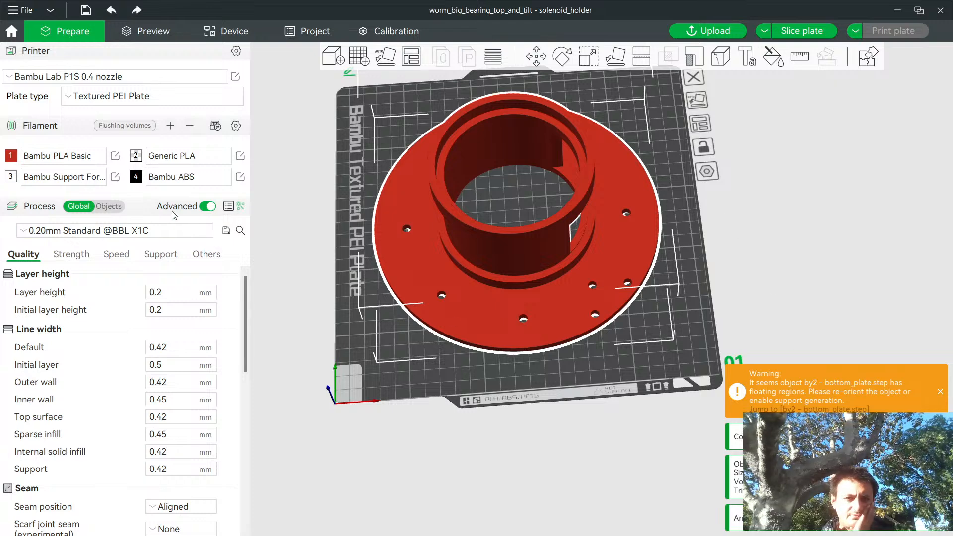
pyautogui.click(158, 254)
pyautogui.click(152, 293)
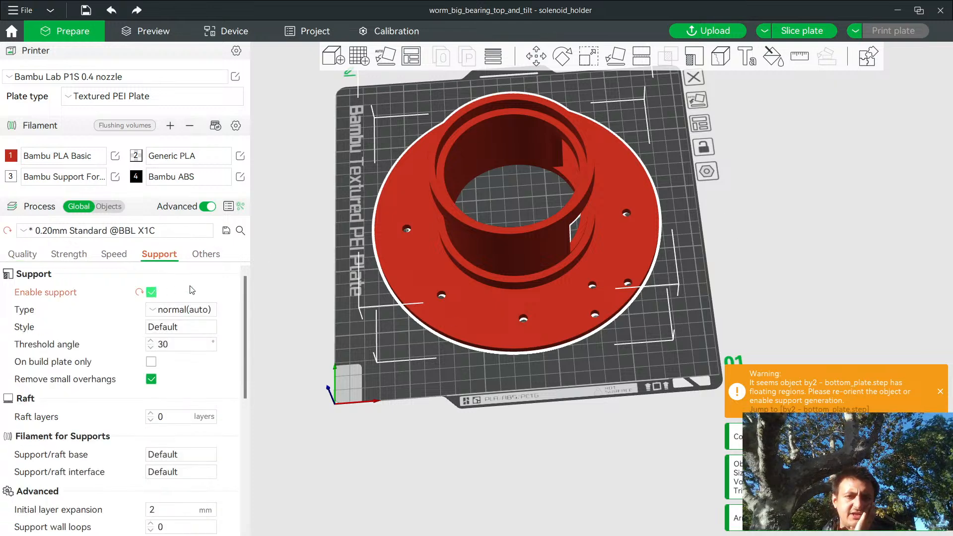
# Fill the hub's outer cylindrical wall as blocked with support painting and reslice the plate.
pyautogui.press('l')
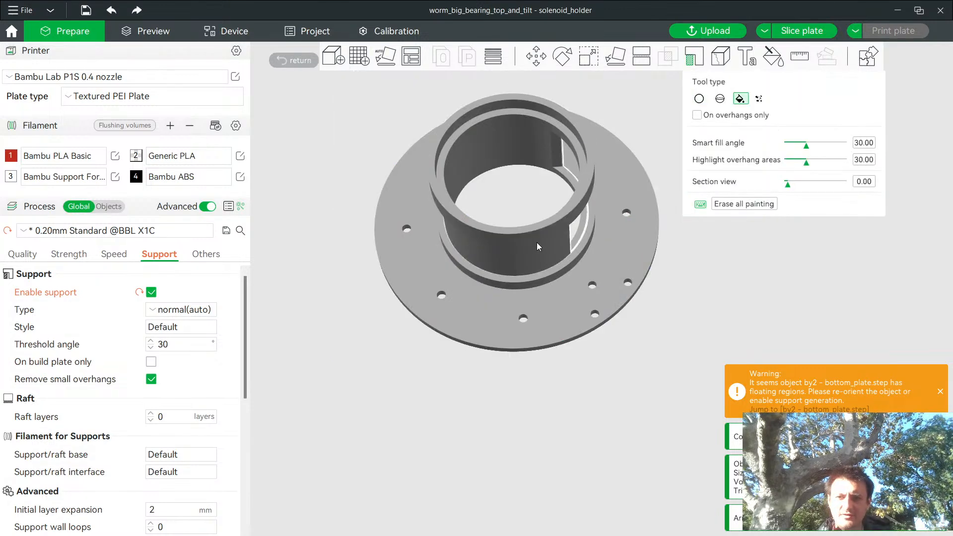
pyautogui.click(527, 252)
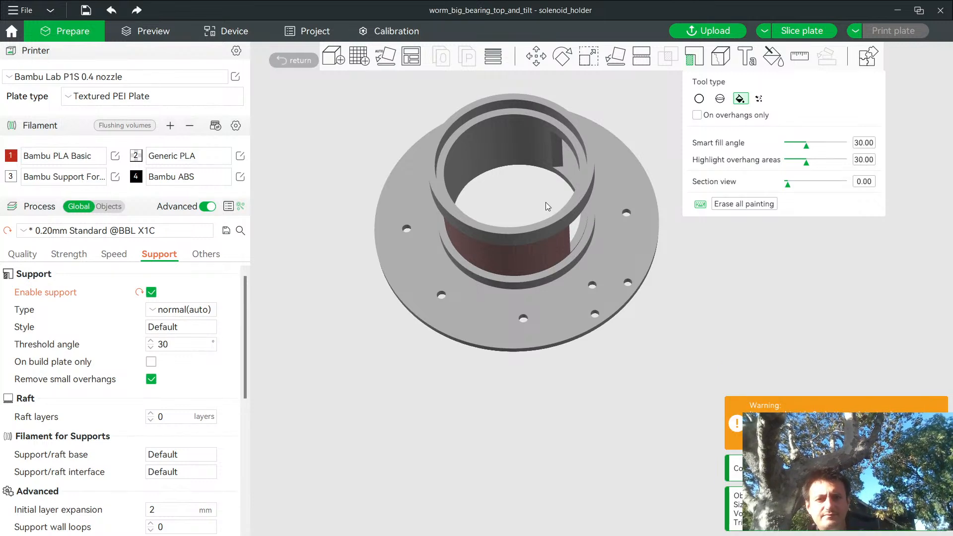
pyautogui.click(803, 30)
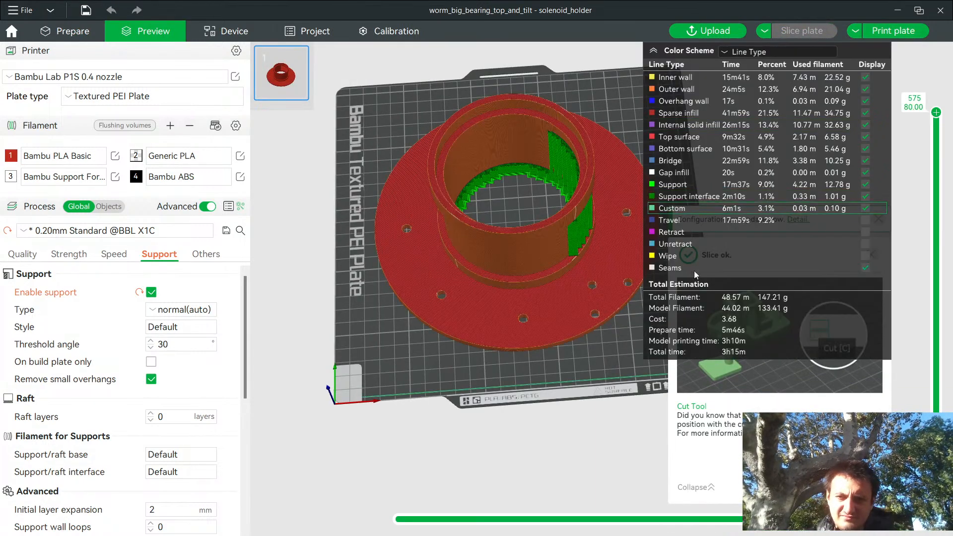
# Examine the sliced supports inside the bore and in the gear opening from below and from the side.
pyautogui.moveTo(564, 443); pyautogui.dragTo(435, 282)
pyautogui.scroll(5, 435, 282)
pyautogui.scroll(-2, 468, 315)
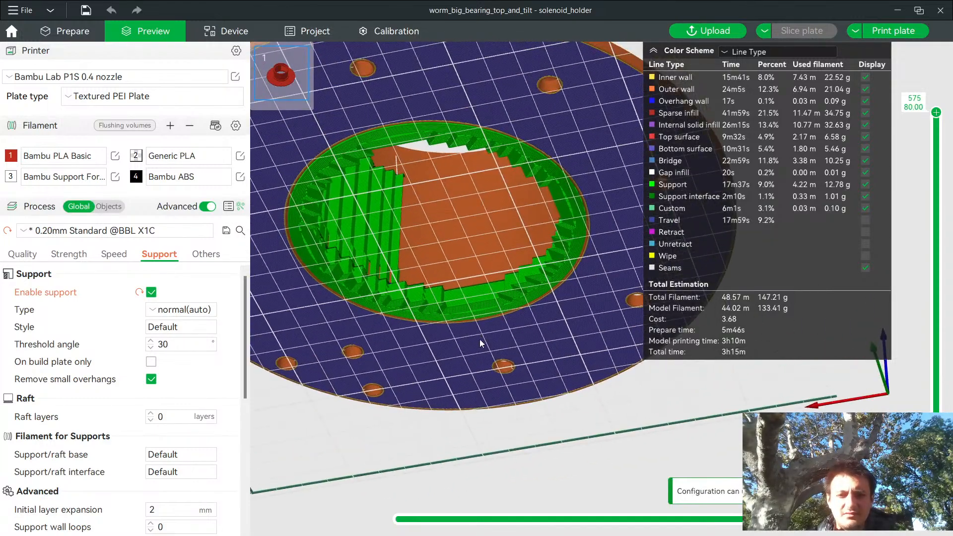
pyautogui.moveTo(496, 350); pyautogui.dragTo(474, 217)
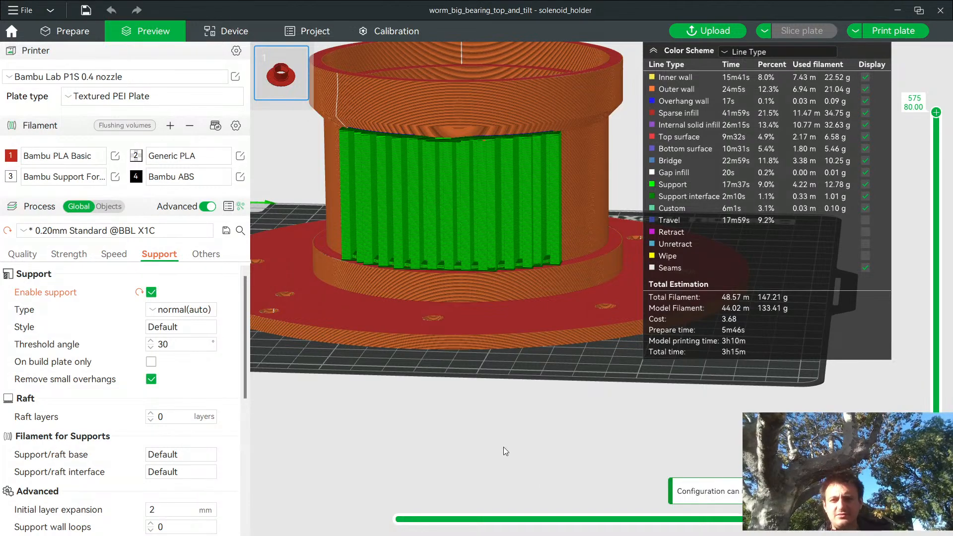
pyautogui.moveTo(503, 446)
pyautogui.mouseDown()
pyautogui.moveTo(464, 458)
pyautogui.moveTo(455, 442)
pyautogui.moveTo(519, 455)
pyautogui.mouseUp()
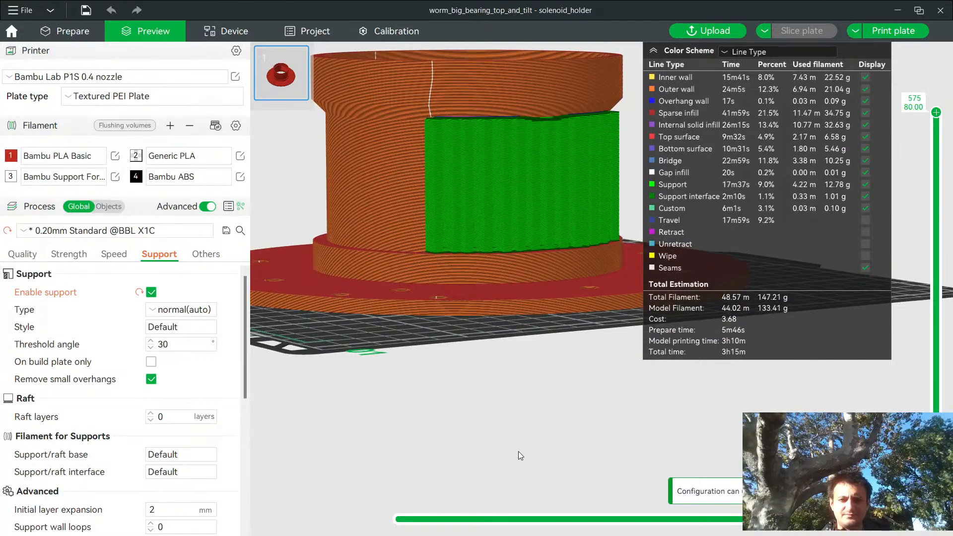
# Switch back to Onshape and hide the bottom_plate part to expose the top_plate's hub.
pyautogui.hotkey('alt', 'Tab')
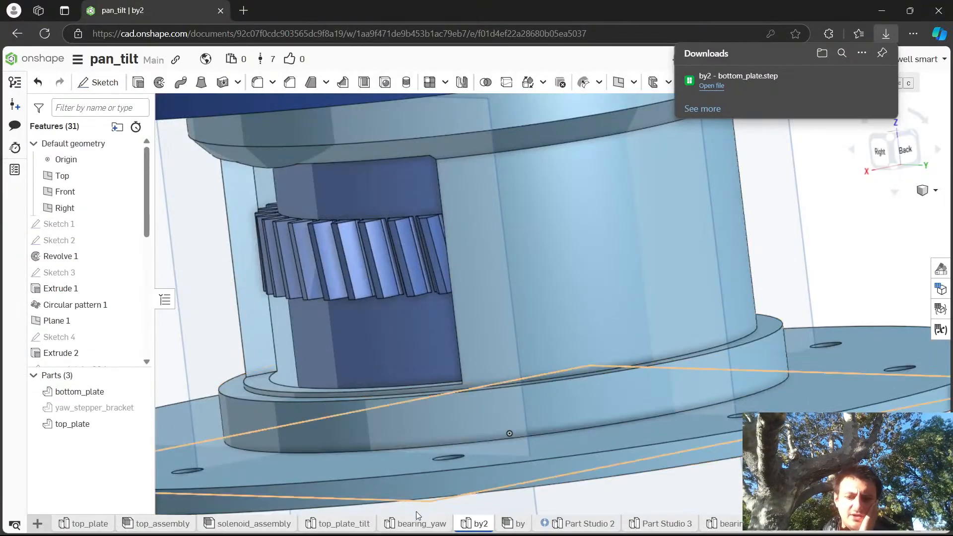
pyautogui.scroll(-5, 541, 278)
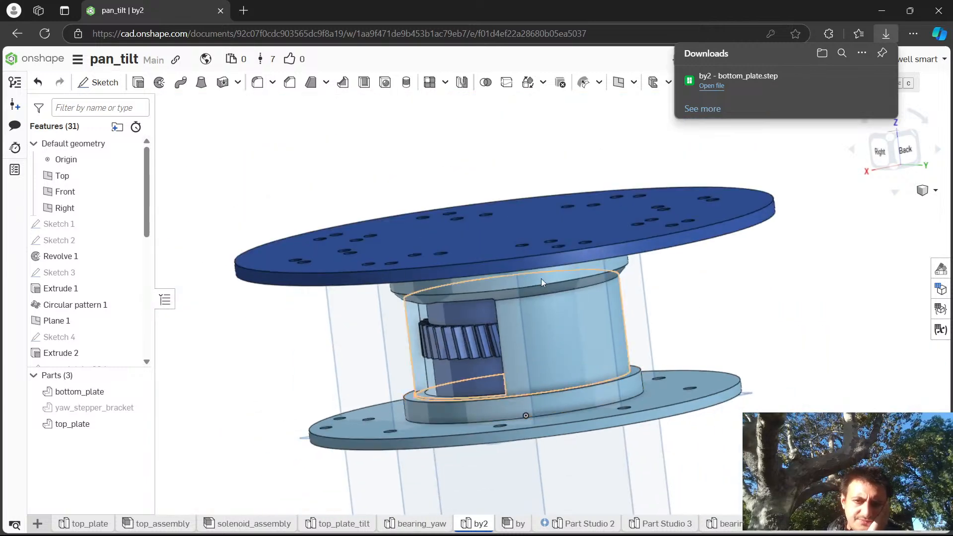
pyautogui.click(541, 228)
pyautogui.scroll(-3, 541, 313)
pyautogui.click(620, 345)
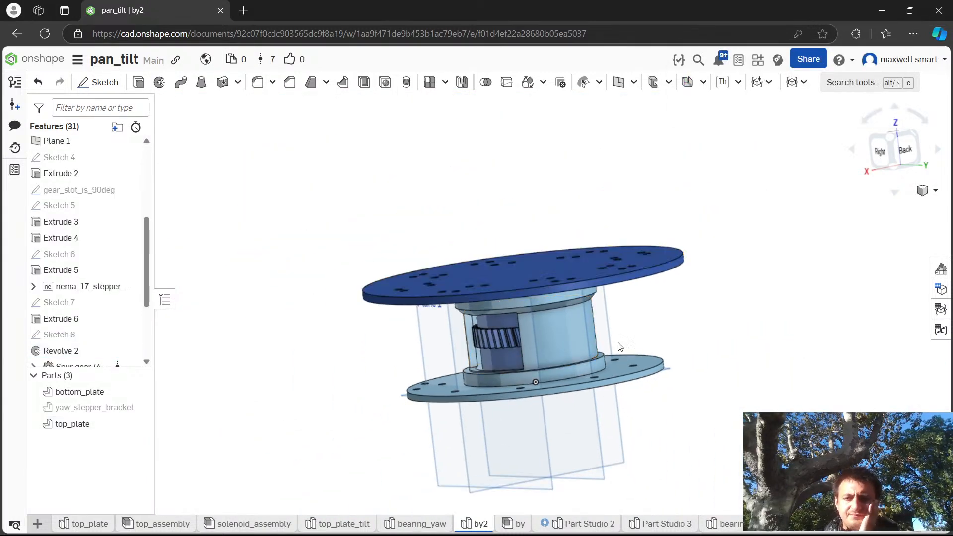
pyautogui.click(550, 329)
pyautogui.rightClick(549, 329)
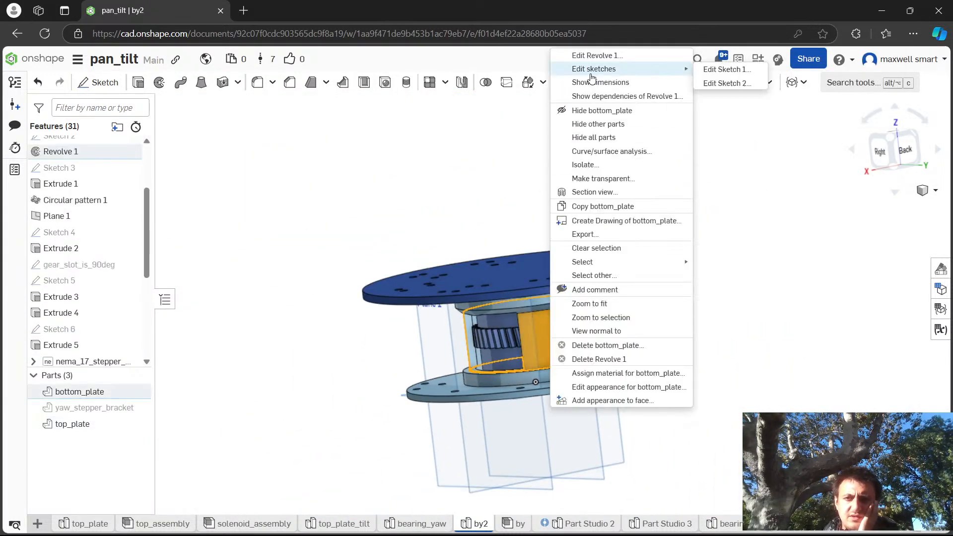
pyautogui.click(601, 110)
# Examine the top_plate's disc, hub and spur gear from above and below.
pyautogui.scroll(10, 570, 278)
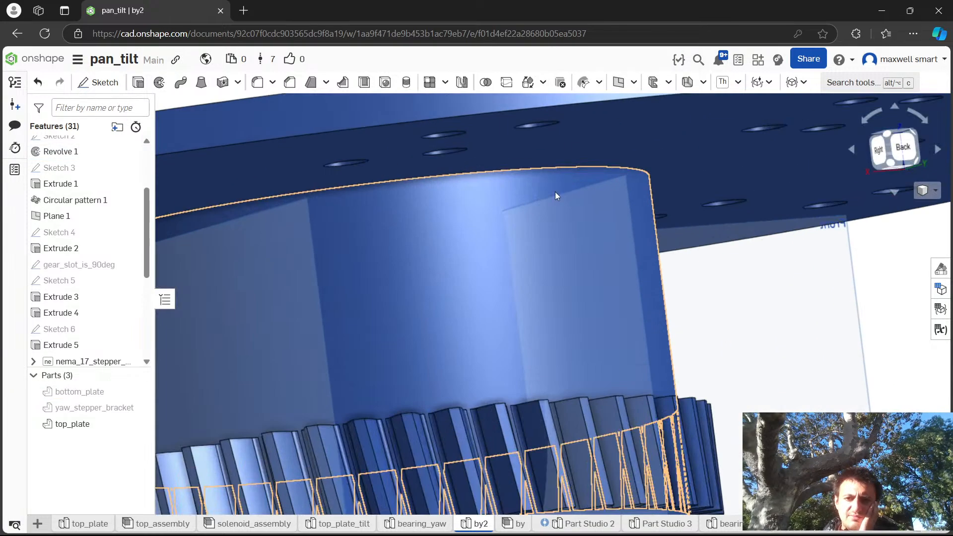
pyautogui.moveTo(555, 191)
pyautogui.mouseDown(button='right')
pyautogui.moveTo(557, 200)
pyautogui.moveTo(536, 199)
pyautogui.moveTo(548, 206)
pyautogui.moveTo(504, 180)
pyautogui.mouseUp(button='right')
pyautogui.scroll(-3, 548, 206)
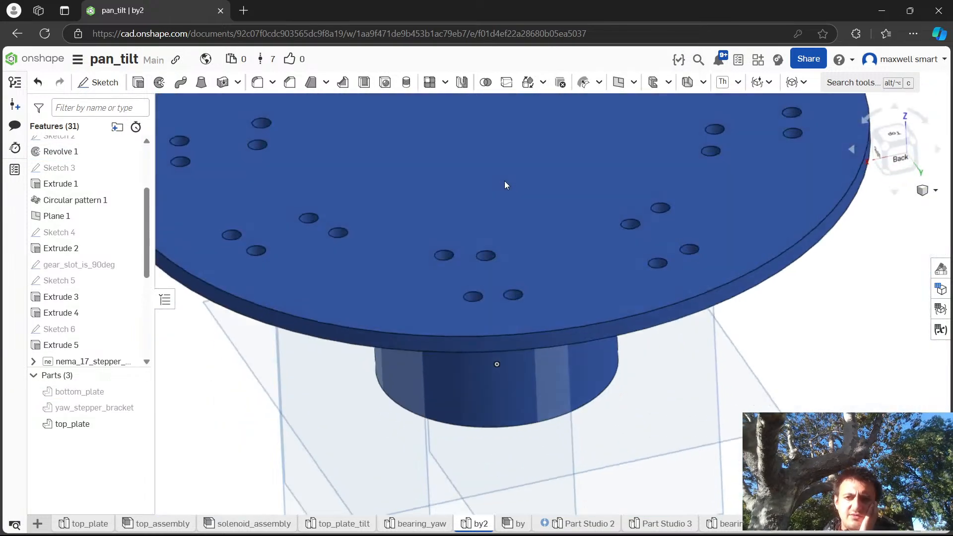
pyautogui.scroll(4, 493, 149)
pyautogui.moveTo(492, 147); pyautogui.dragTo(494, 189, button='middle')
pyautogui.scroll(-6, 537, 290)
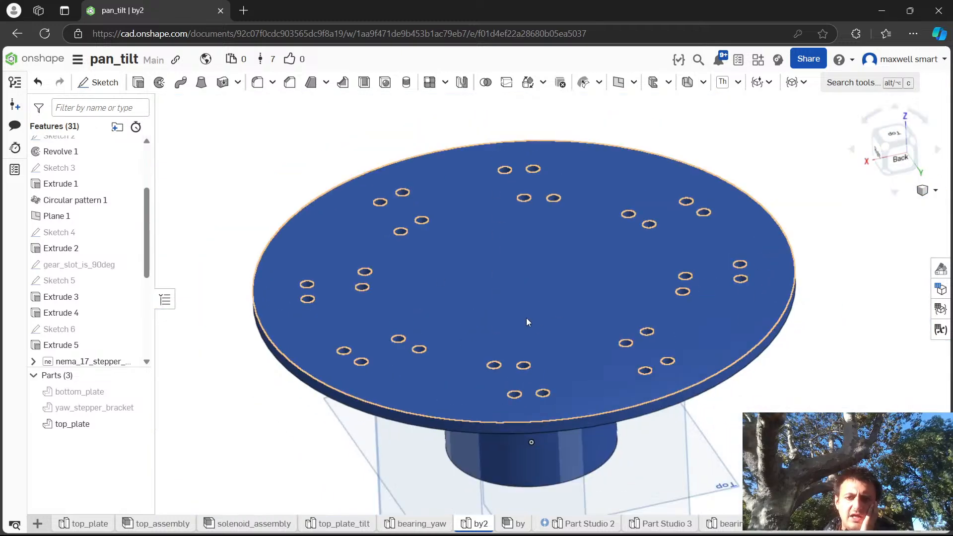
pyautogui.moveTo(526, 318); pyautogui.dragTo(544, 260, button='right')
pyautogui.click(563, 309)
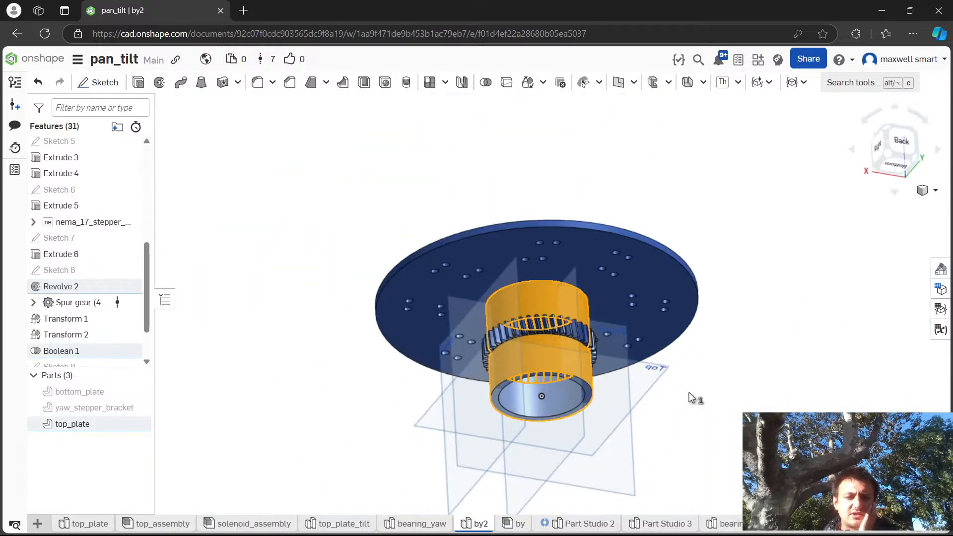
pyautogui.moveTo(674, 375); pyautogui.dragTo(647, 398, button='right')
pyautogui.click(722, 398)
pyautogui.moveTo(721, 398); pyautogui.dragTo(742, 386, button='right')
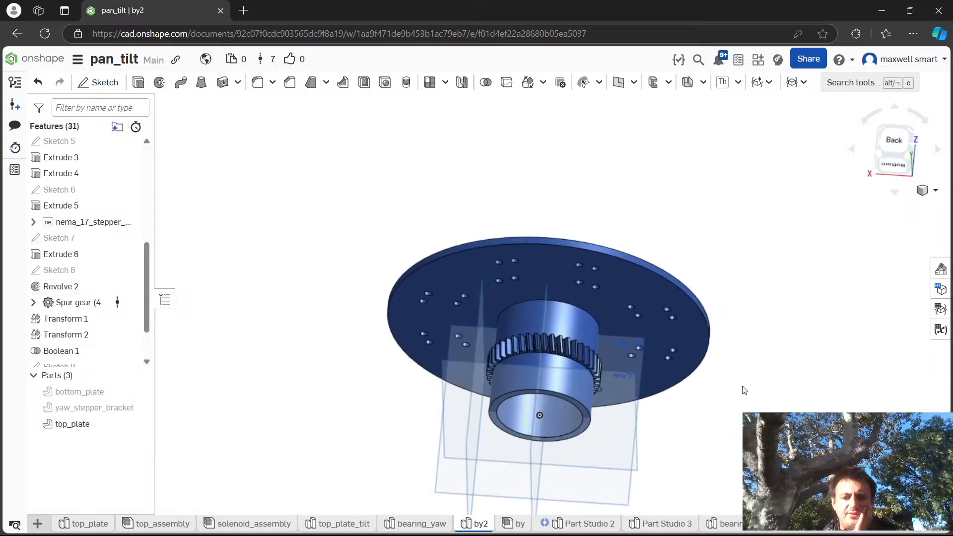
# Examine the hub's bottom ring face and the undersides of its gear teeth up close.
pyautogui.scroll(5, 663, 413)
pyautogui.scroll(2, 548, 385)
pyautogui.moveTo(547, 369); pyautogui.dragTo(850, 293, button='middle')
pyautogui.click(625, 290)
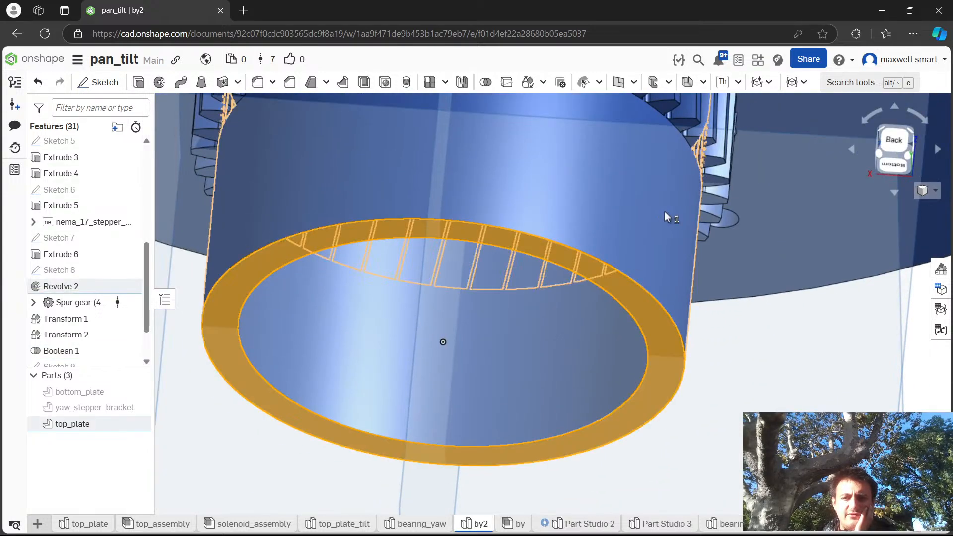
pyautogui.moveTo(667, 214); pyautogui.dragTo(630, 368, button='middle')
pyautogui.click(577, 234)
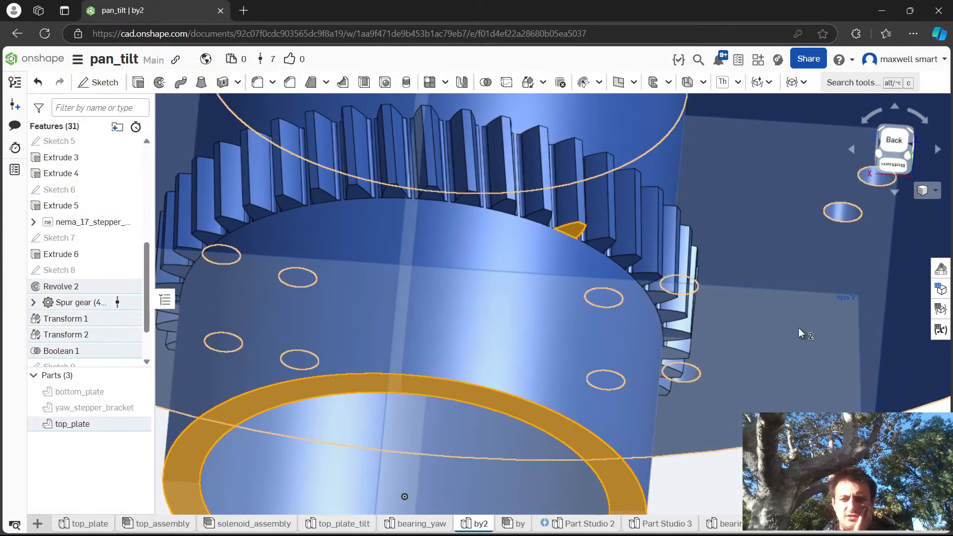
pyautogui.moveTo(805, 332); pyautogui.dragTo(789, 351, button='right')
pyautogui.scroll(-2, 789, 351)
pyautogui.moveTo(789, 350); pyautogui.dragTo(902, 233, button='middle')
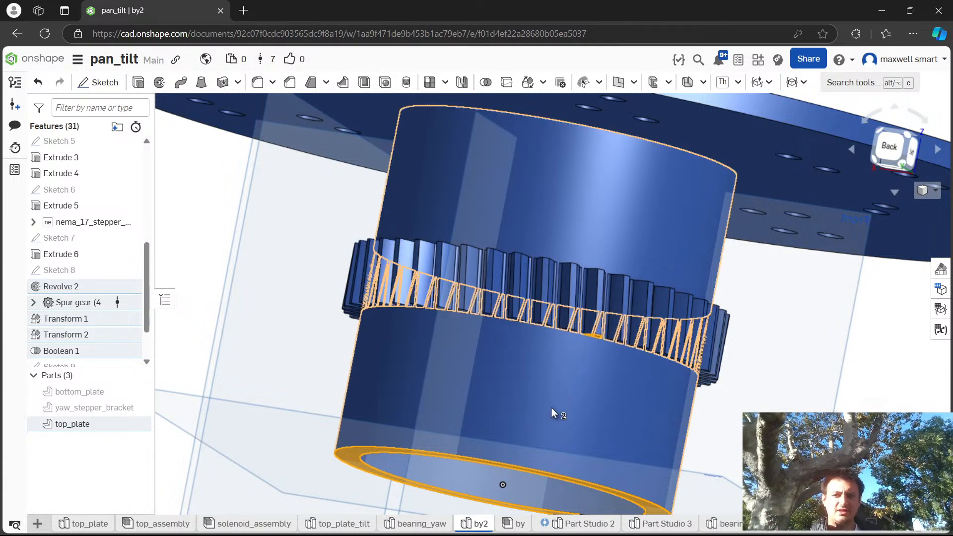
pyautogui.moveTo(552, 413); pyautogui.dragTo(828, 404, button='right')
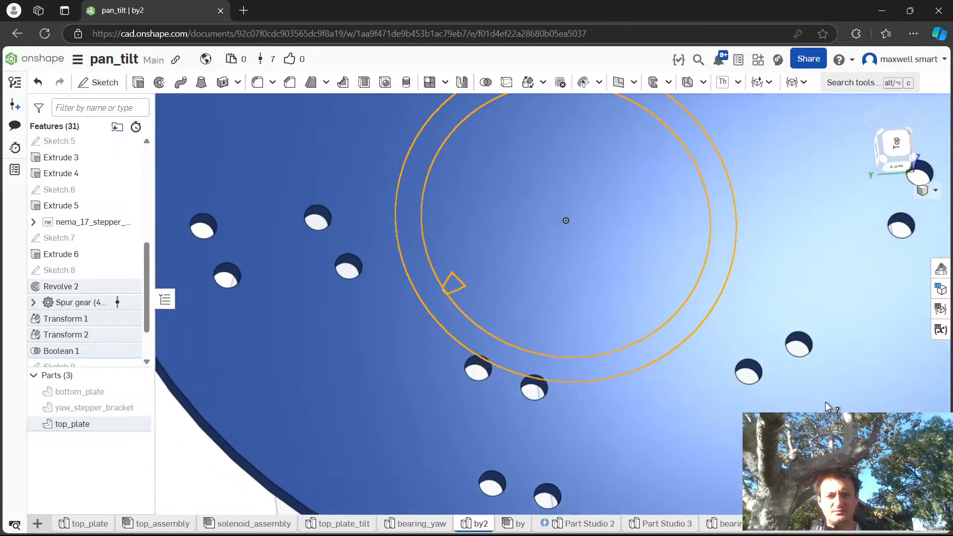
pyautogui.scroll(-5, 285, 324)
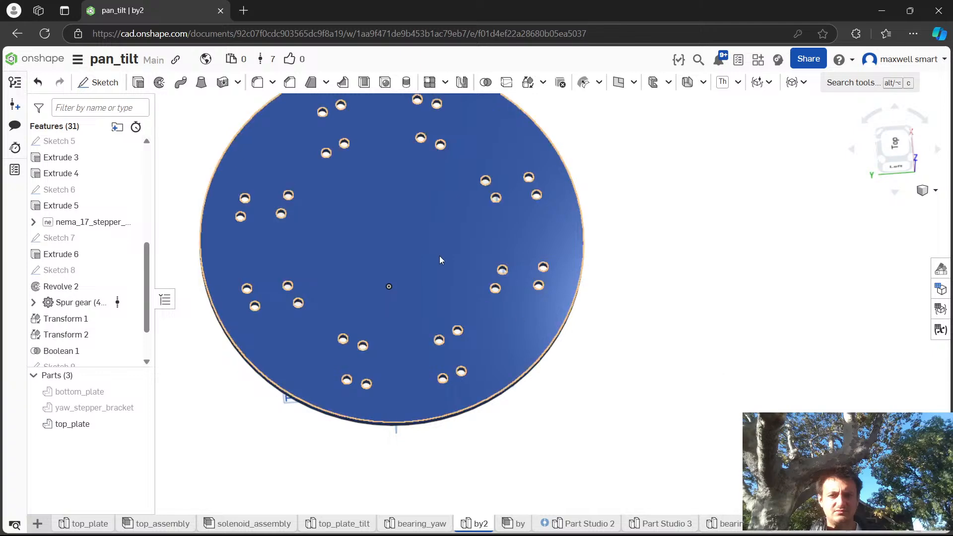
pyautogui.rightClick(437, 255)
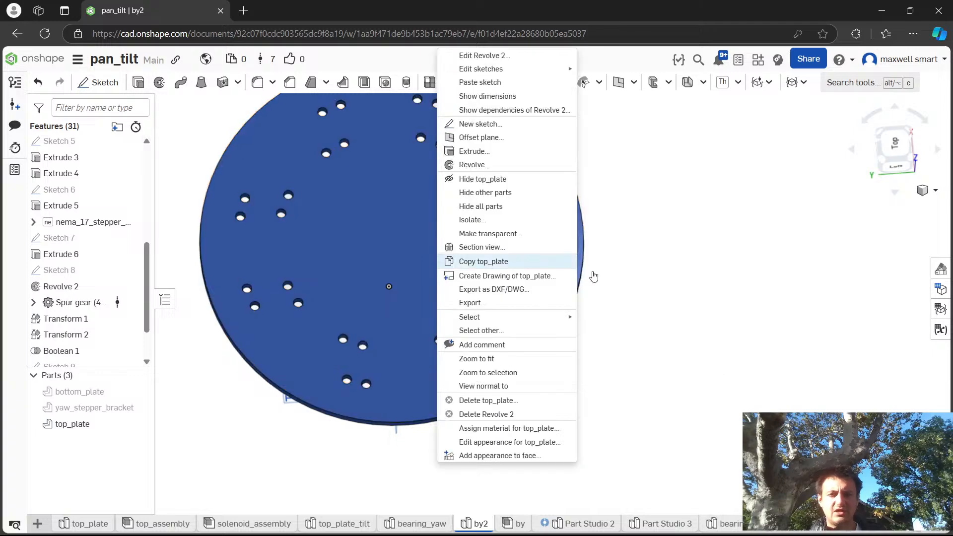
pyautogui.moveTo(719, 300); pyautogui.dragTo(699, 170, button='right')
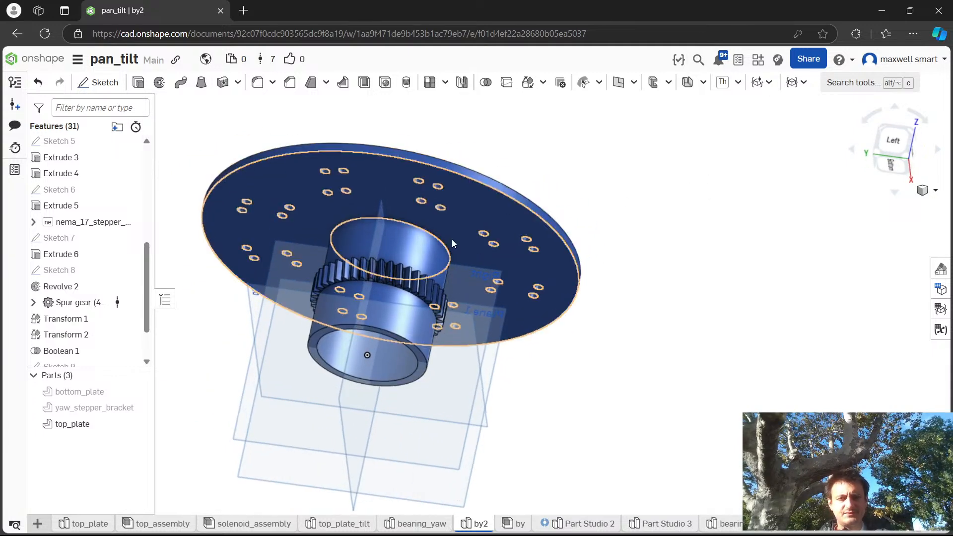
# Try to split the top_plate part with the hub's outer cylindrical face, keeping both sides.
pyautogui.hotkey('alt', 'c')
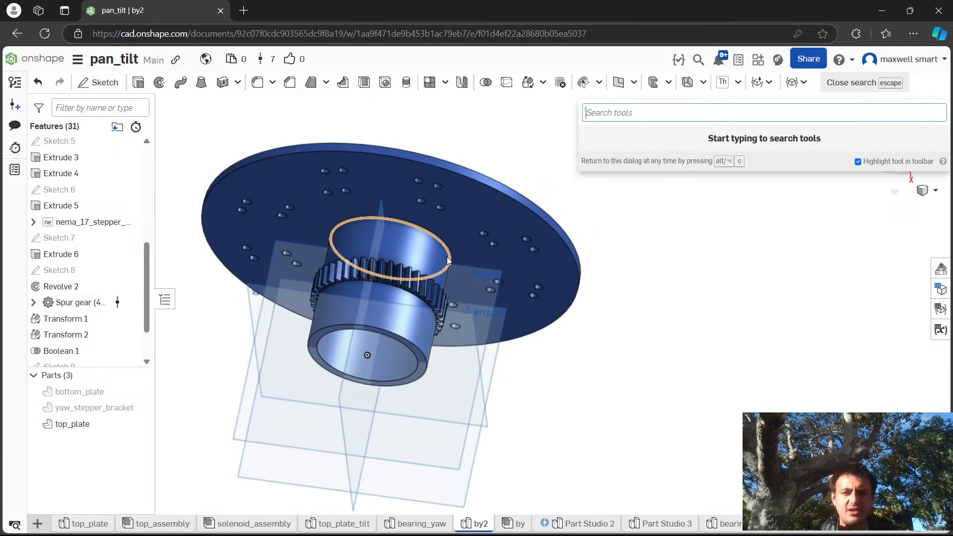
pyautogui.write('split')
pyautogui.press('Return')
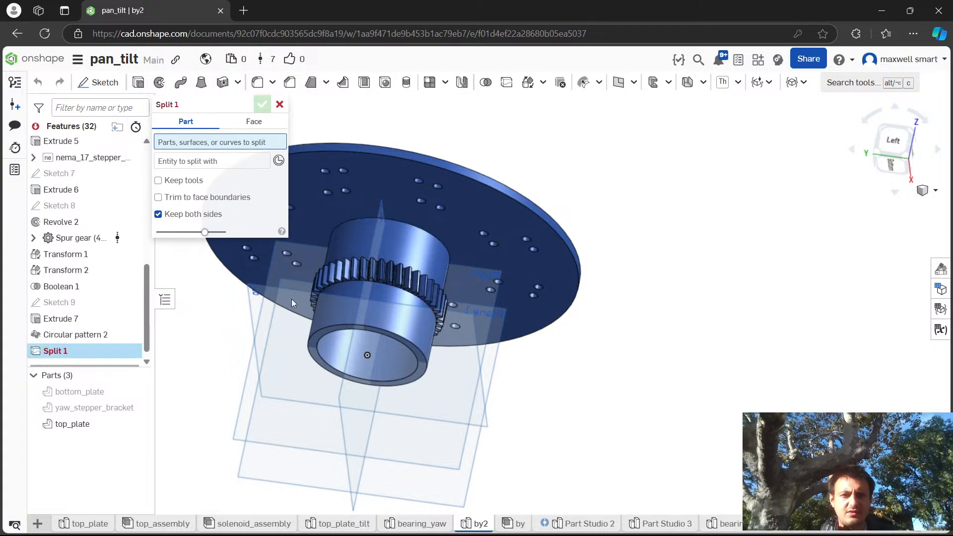
pyautogui.click(388, 197)
pyautogui.click(394, 247)
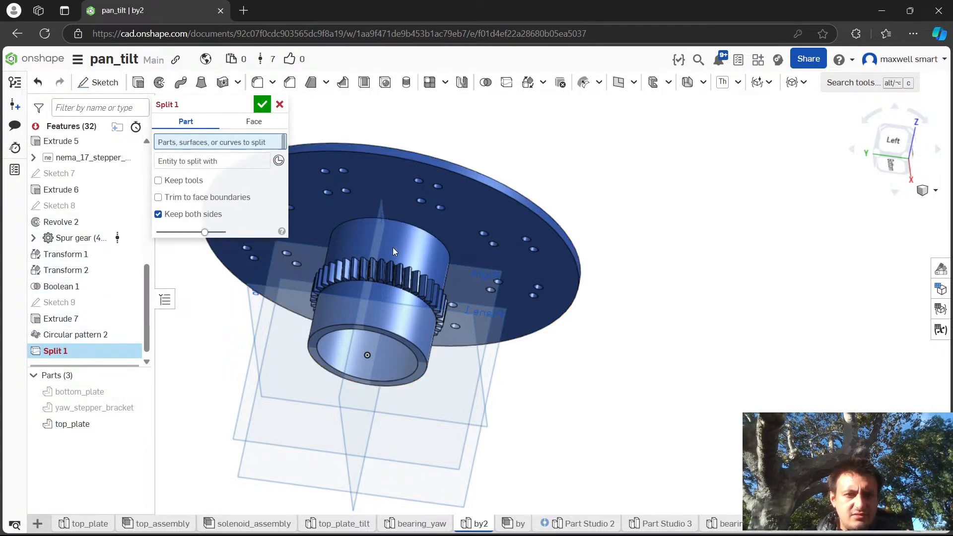
pyautogui.click(425, 193)
pyautogui.click(213, 172)
pyautogui.scroll(5, 437, 228)
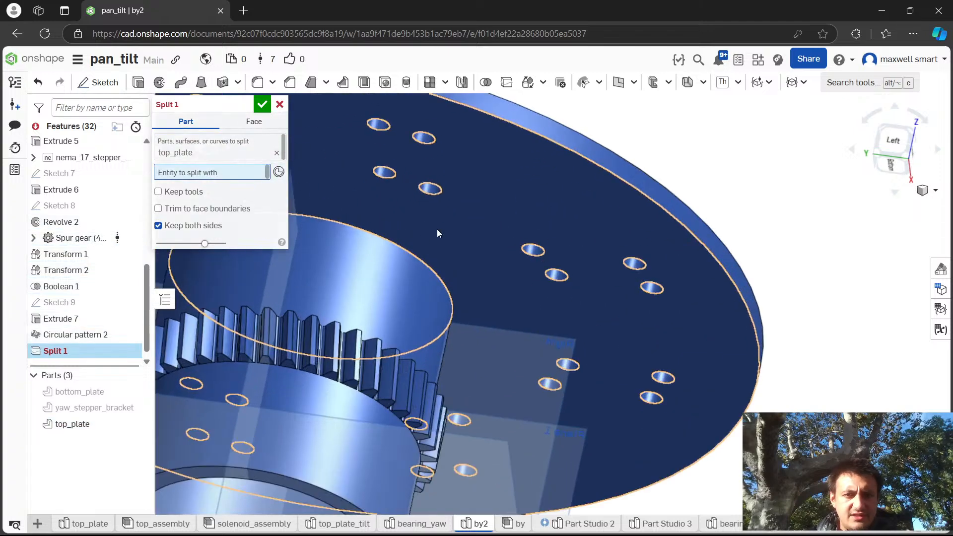
pyautogui.click(401, 250)
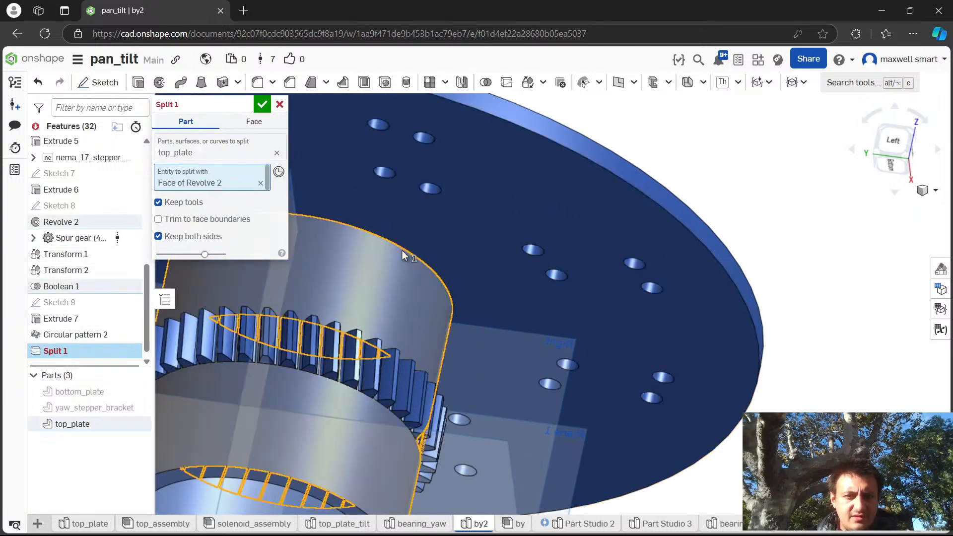
pyautogui.click(262, 104)
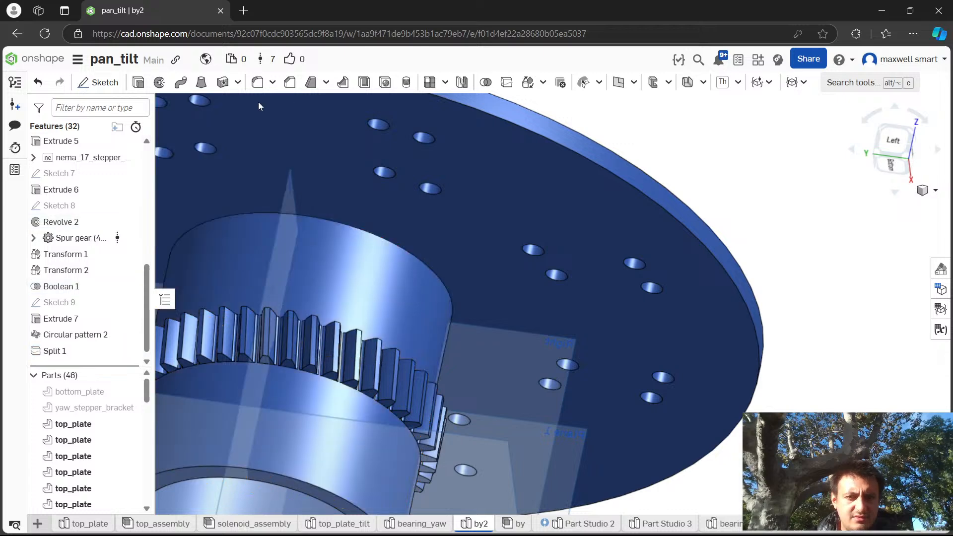
# Inspect the split top_plate bodies and delete the split feature.
pyautogui.click(430, 232)
pyautogui.click(353, 291)
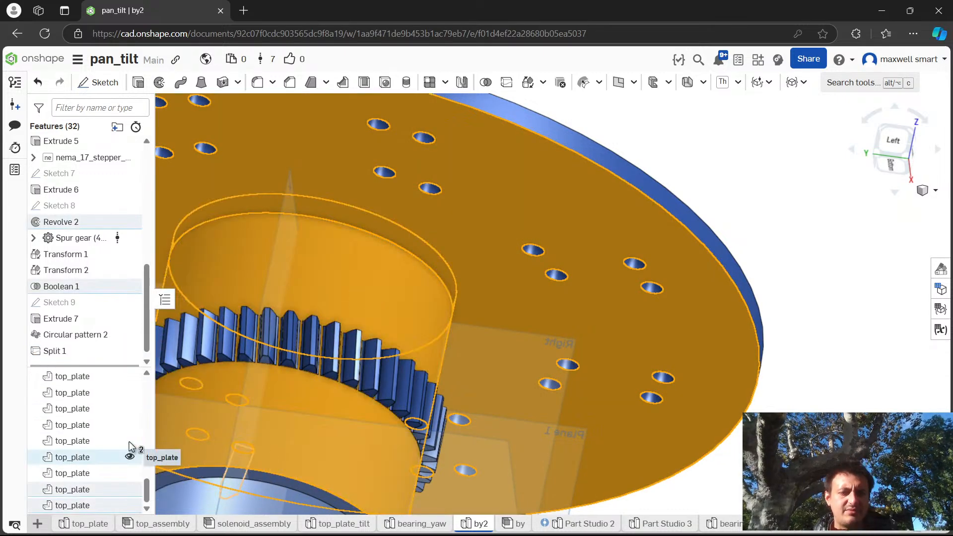
pyautogui.click(880, 394)
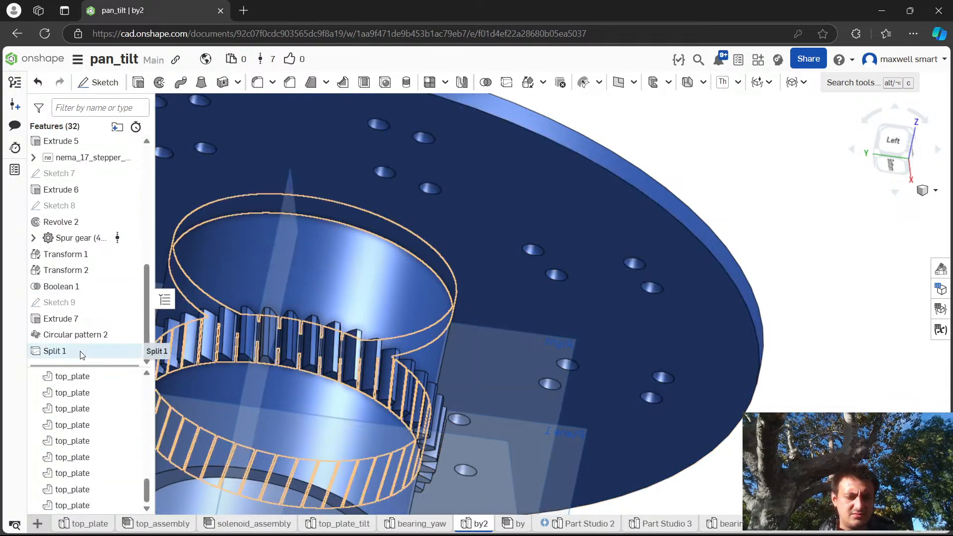
pyautogui.moveTo(82, 366); pyautogui.dragTo(79, 357)
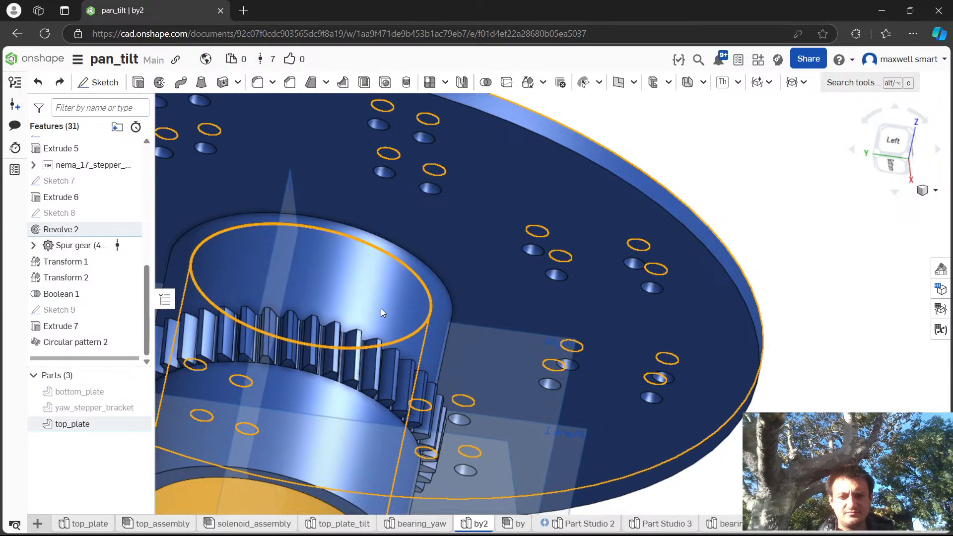
# Create an offset construction plane at 0 mm from the underside face of the top_plate's disc.
pyautogui.moveTo(674, 317); pyautogui.dragTo(442, 316, button='right')
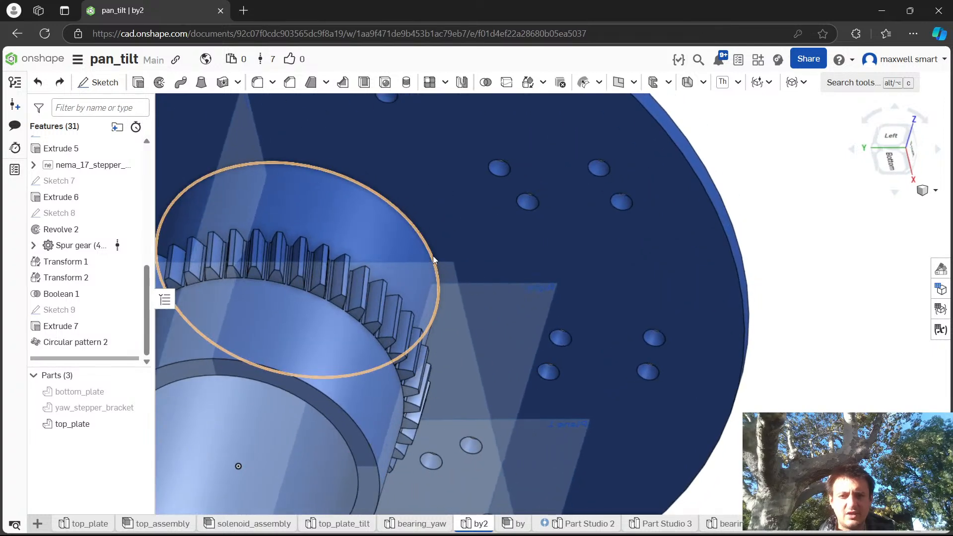
pyautogui.moveTo(433, 255)
pyautogui.mouseDown(button='right')
pyautogui.moveTo(446, 267)
pyautogui.moveTo(410, 279)
pyautogui.moveTo(423, 265)
pyautogui.mouseUp(button='right')
pyautogui.click(709, 225)
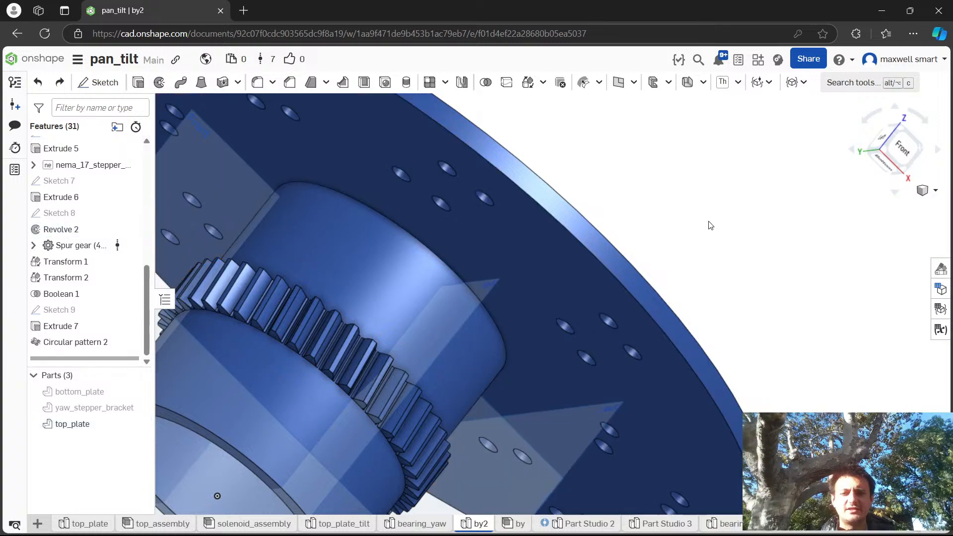
pyautogui.moveTo(494, 261); pyautogui.dragTo(505, 233, button='right')
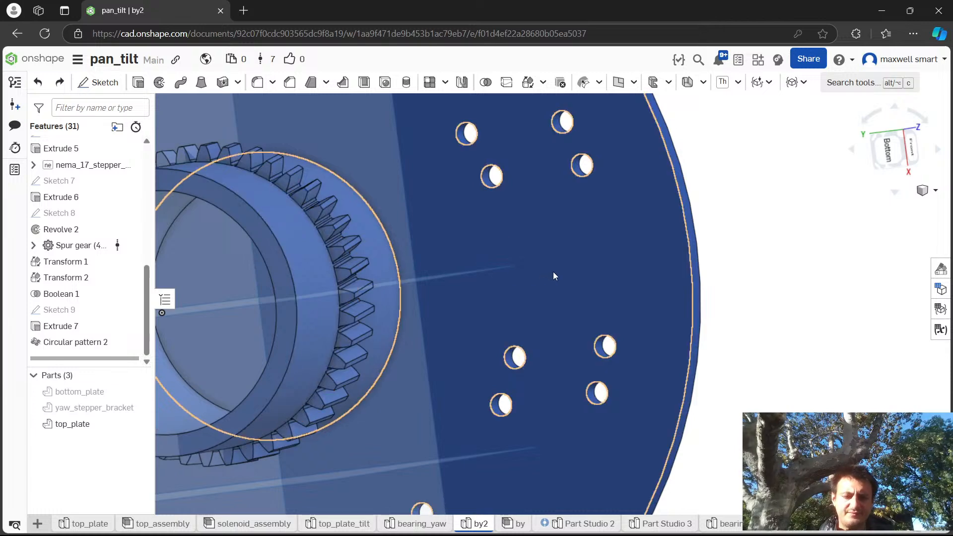
pyautogui.hotkey('alt', 'c')
pyautogui.write('[;a')
pyautogui.press('BackSpace')
pyautogui.press('BackSpace')
pyautogui.press('BackSpace')
pyautogui.write('pla')
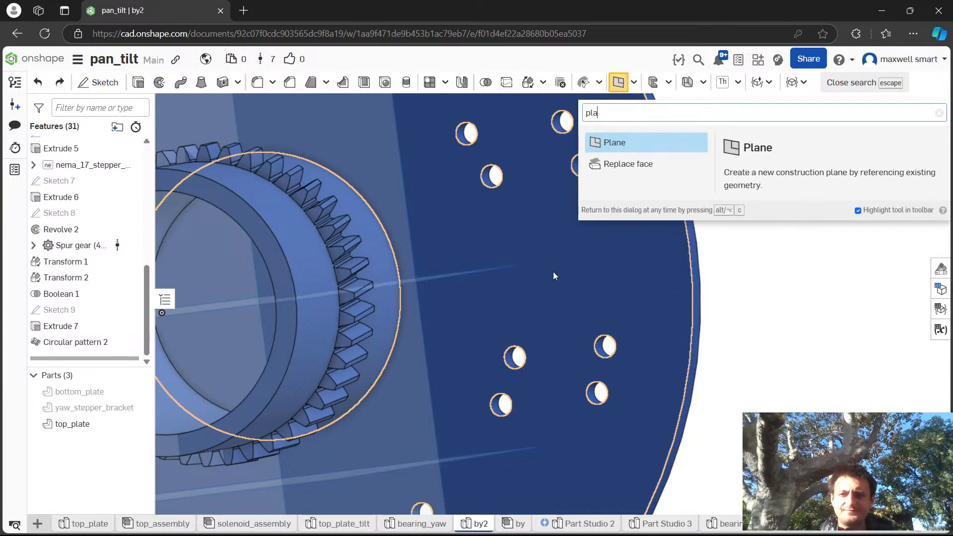
pyautogui.press('Return')
pyautogui.click(540, 249)
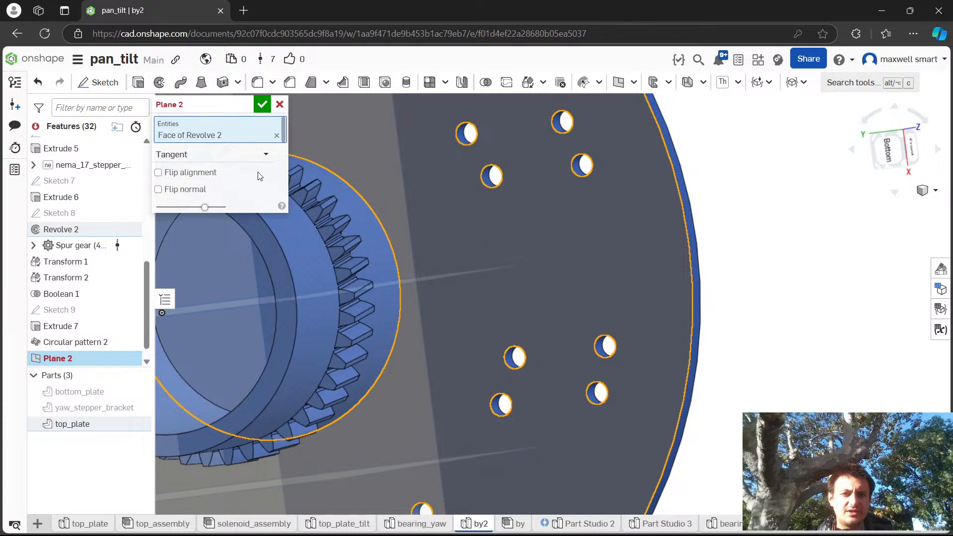
pyautogui.click(218, 155)
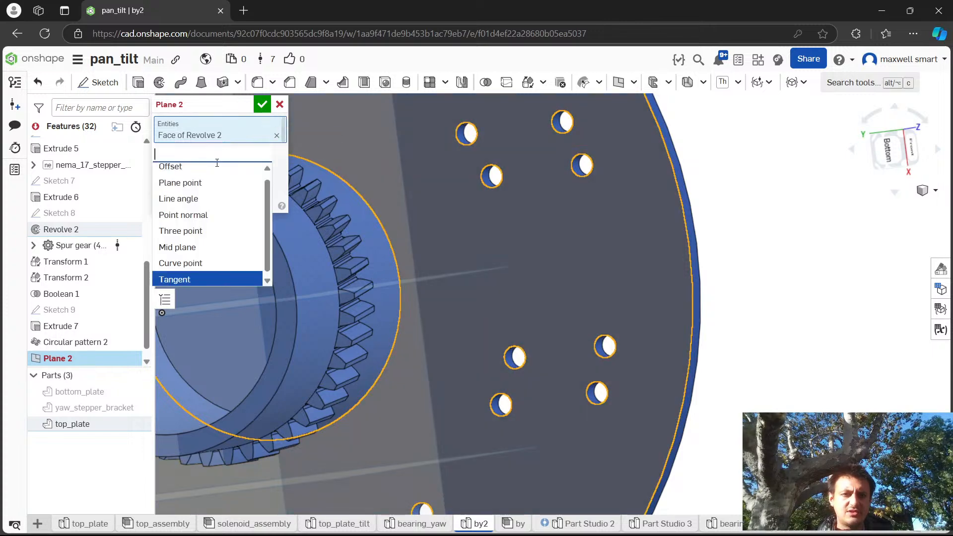
pyautogui.click(214, 175)
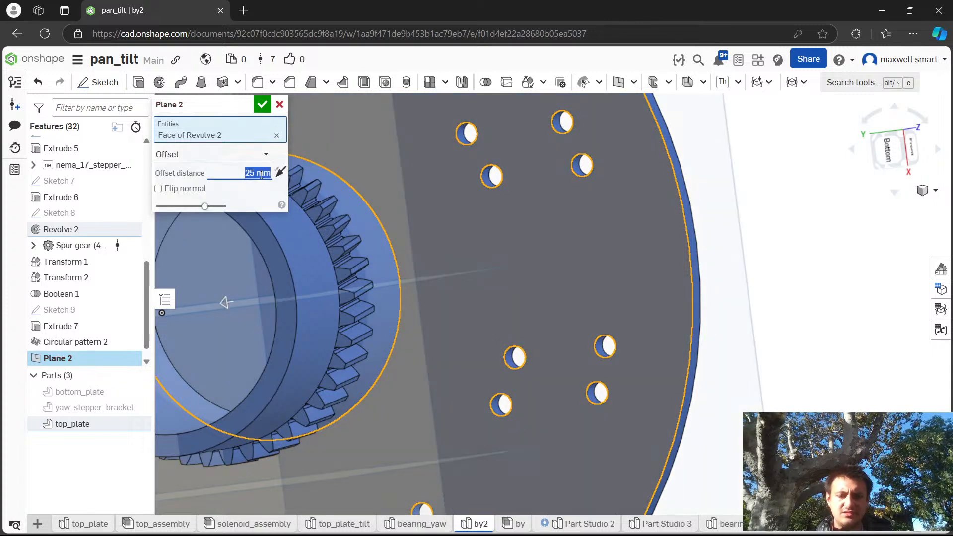
pyautogui.press('Return')
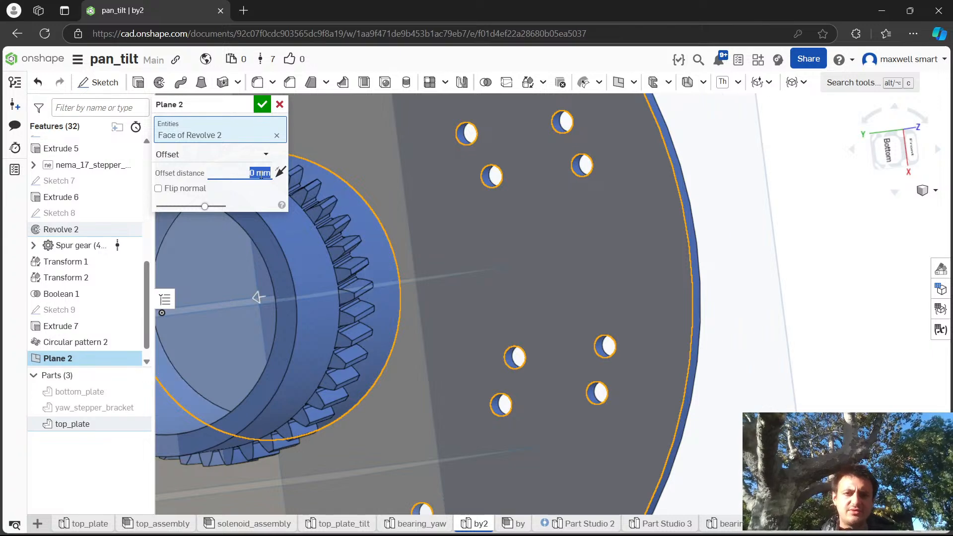
pyautogui.click(266, 109)
# Split the top_plate part with Plane 2 at the disc's underside, keeping both sides.
pyautogui.scroll(-5, 469, 243)
pyautogui.moveTo(543, 250); pyautogui.dragTo(484, 207, button='right')
pyautogui.scroll(-3, 511, 245)
pyautogui.scroll(5, 485, 207)
pyautogui.hotkey('alt', 'c')
pyautogui.write('sp')
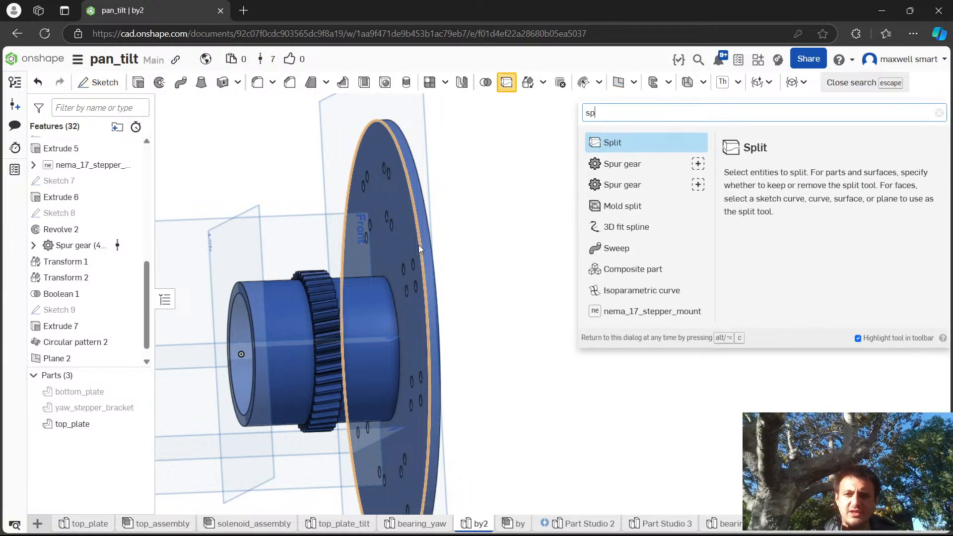
pyautogui.press('Return')
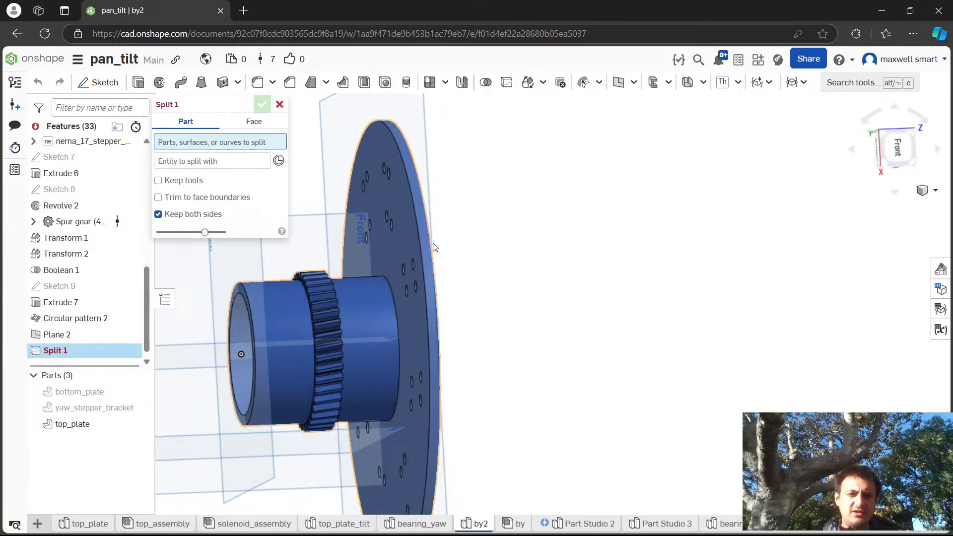
pyautogui.click(326, 346)
pyautogui.click(212, 178)
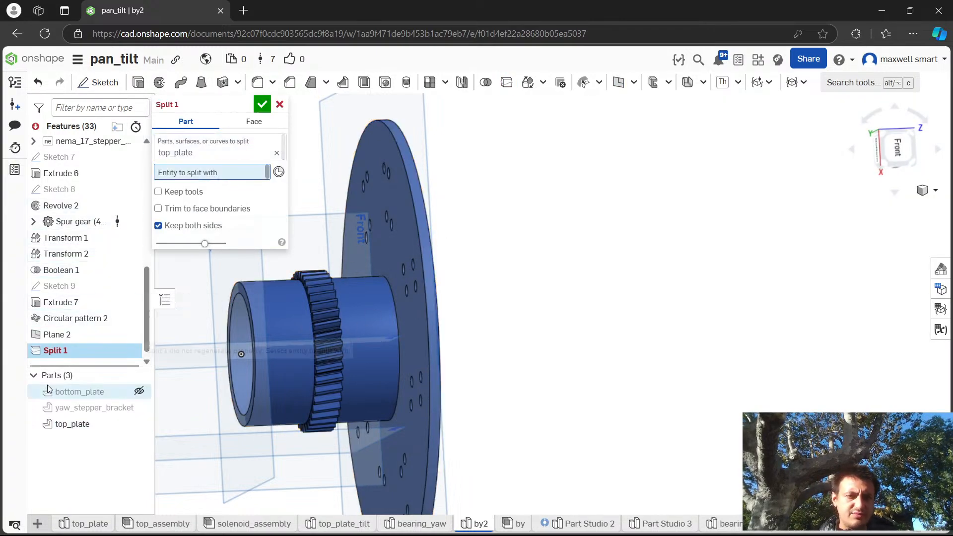
pyautogui.click(73, 335)
pyautogui.moveTo(468, 308); pyautogui.dragTo(478, 304, button='right')
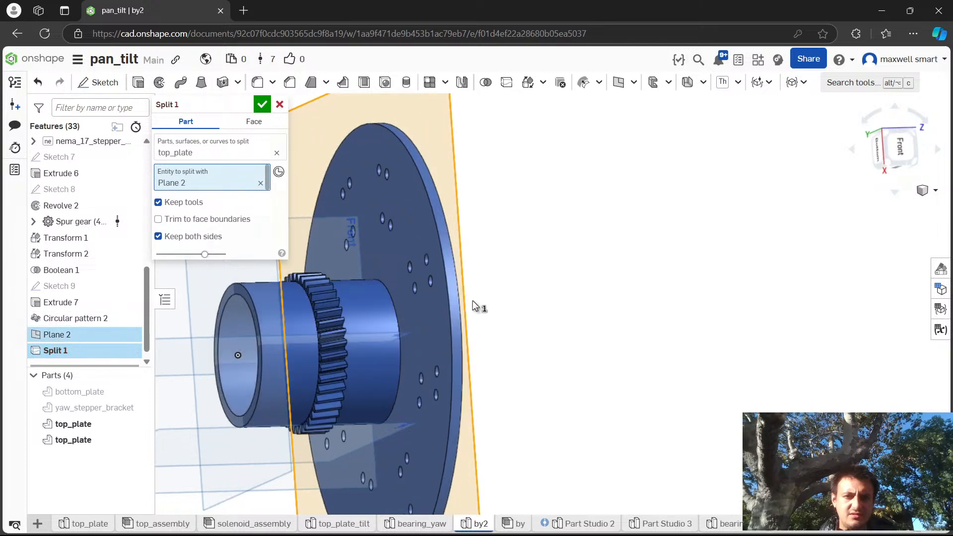
pyautogui.click(262, 105)
# Reopen the plane split, try its Face option, and return it to Part splitting.
pyautogui.moveTo(276, 159); pyautogui.dragTo(512, 283, button='right')
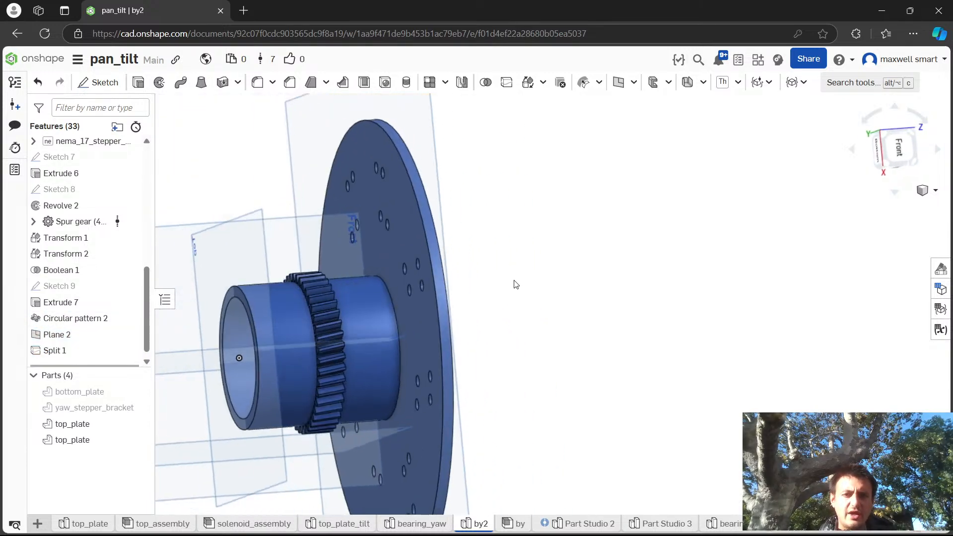
pyautogui.doubleClick(50, 351)
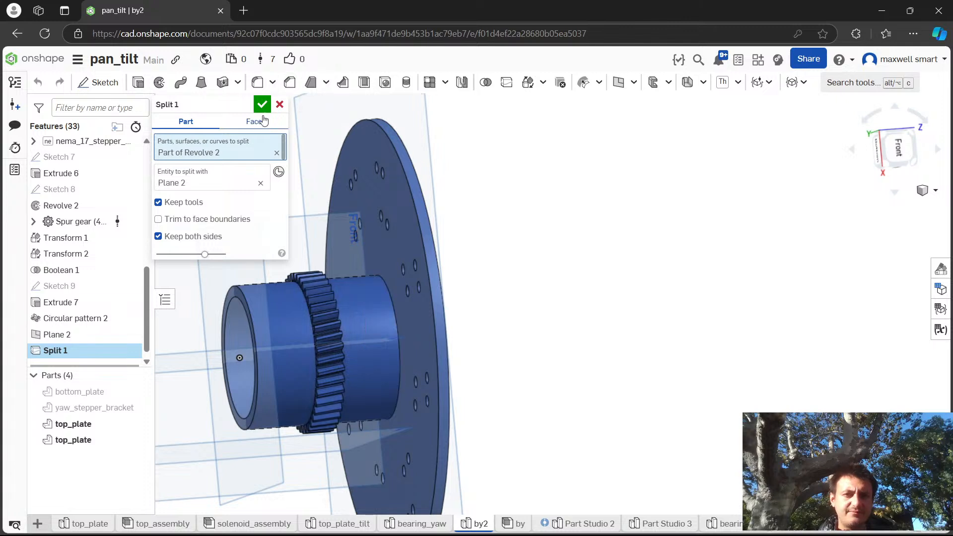
pyautogui.click(261, 125)
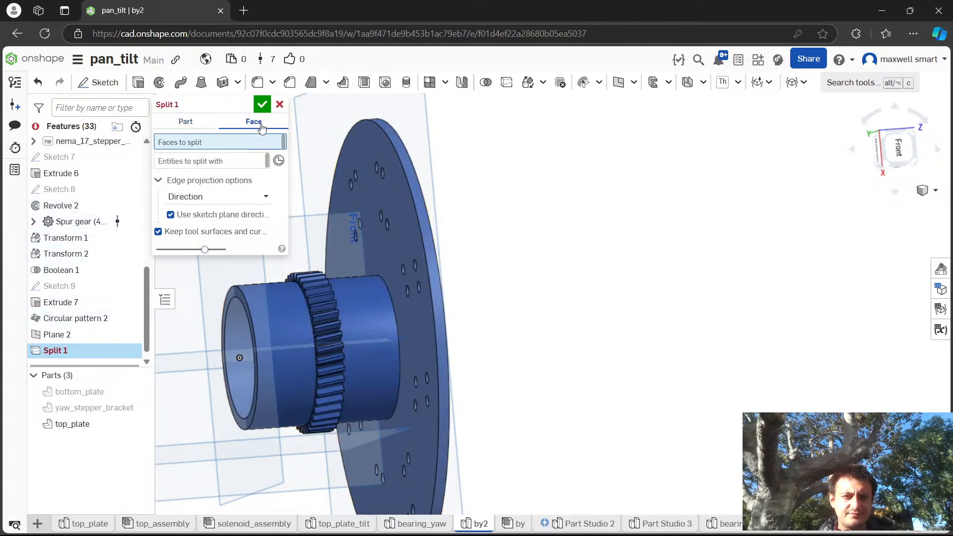
pyautogui.click(200, 124)
pyautogui.click(261, 104)
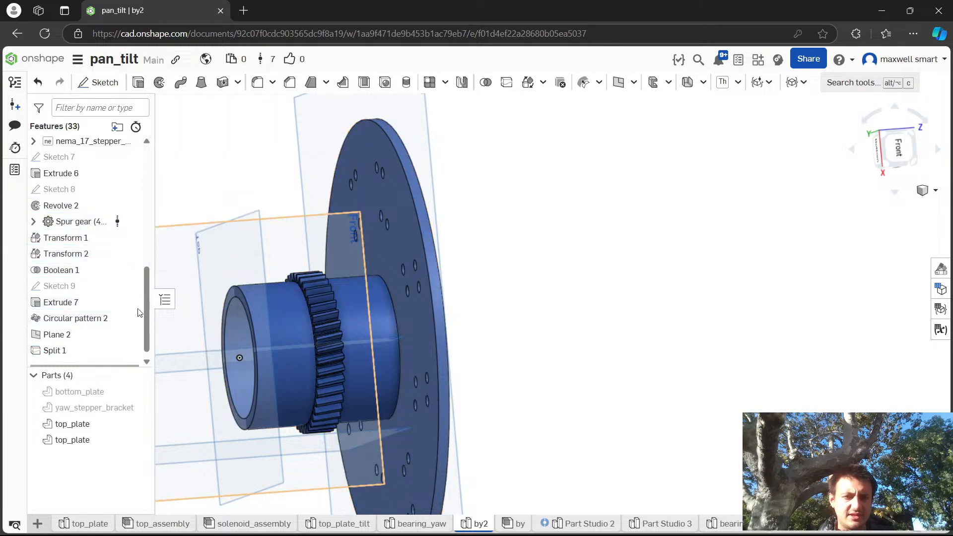
pyautogui.click(72, 423)
pyautogui.keyDown('shift'); pyautogui.click(74, 440); pyautogui.keyUp('shift')
pyautogui.moveTo(82, 442); pyautogui.dragTo(92, 467, button='right')
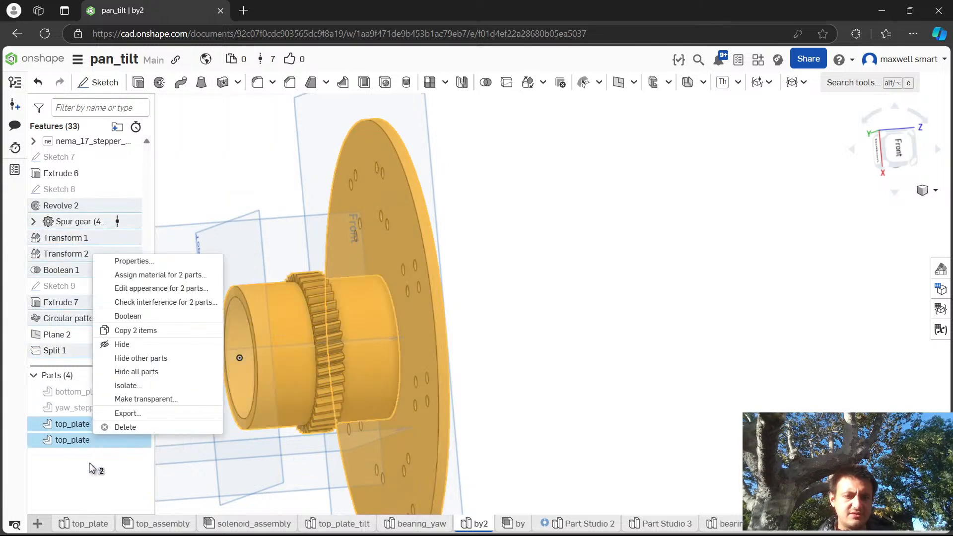
pyautogui.click(90, 468)
pyautogui.click(518, 476)
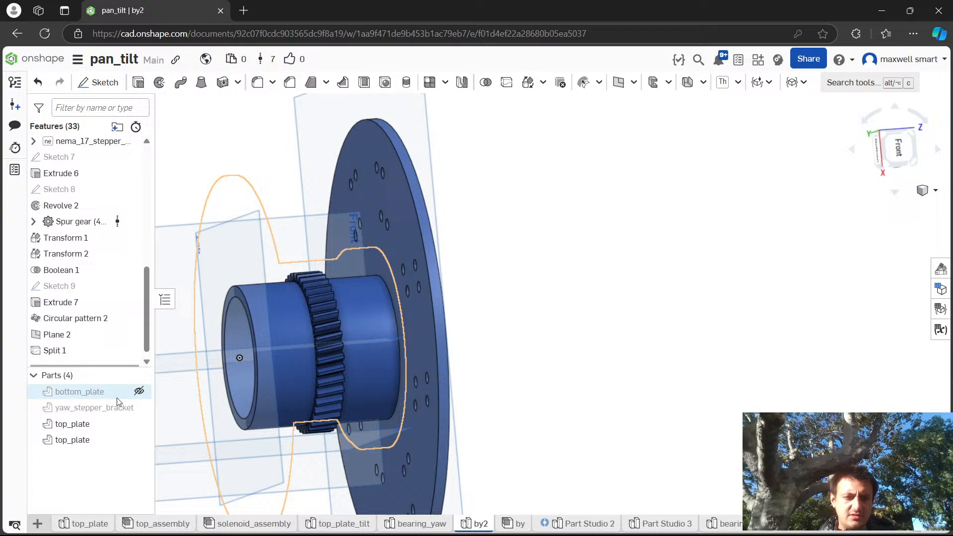
# Rename the second top_plate part as inner.
pyautogui.rightClick(59, 443)
pyautogui.click(123, 228)
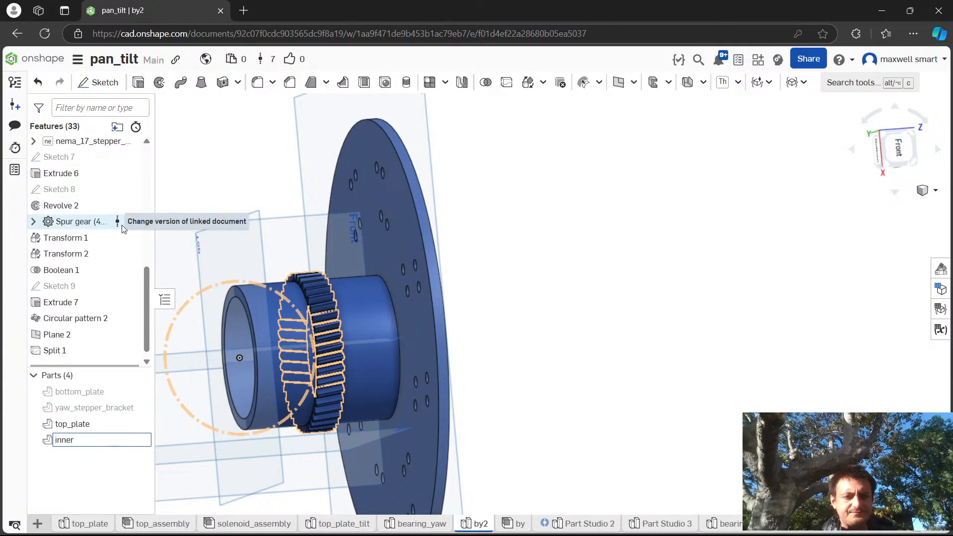
# Start a sketch on the top_plate disc's outer flat face and draw a circle centred on the origin.
pyautogui.moveTo(500, 263); pyautogui.dragTo(397, 278, button='right')
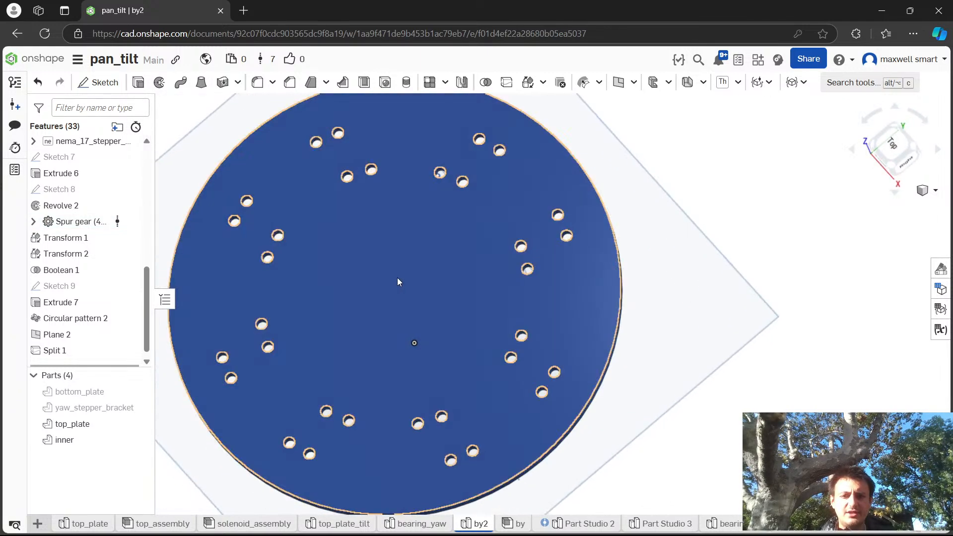
pyautogui.click(397, 278)
pyautogui.moveTo(639, 277); pyautogui.dragTo(652, 291, button='right')
pyautogui.hotkey('shift', 's')
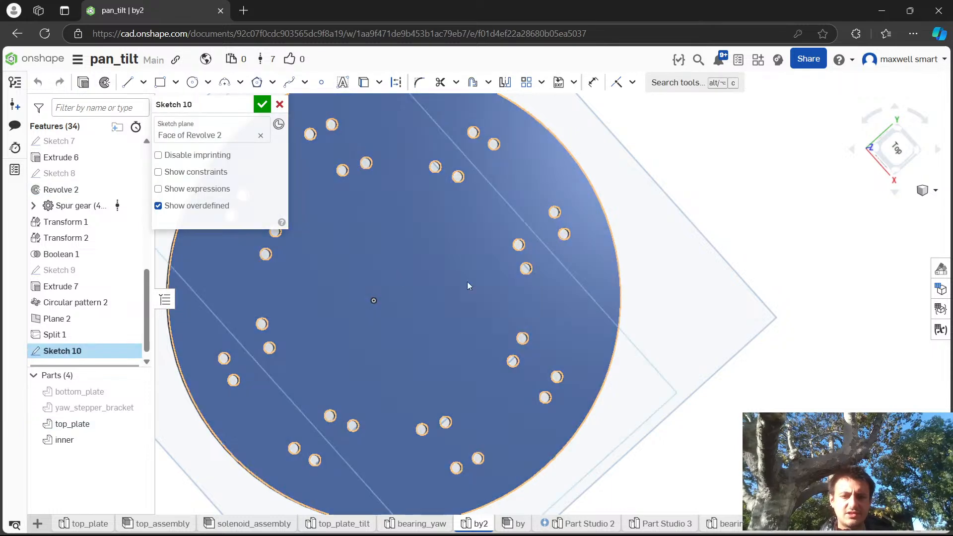
pyautogui.press('n')
pyautogui.press('c')
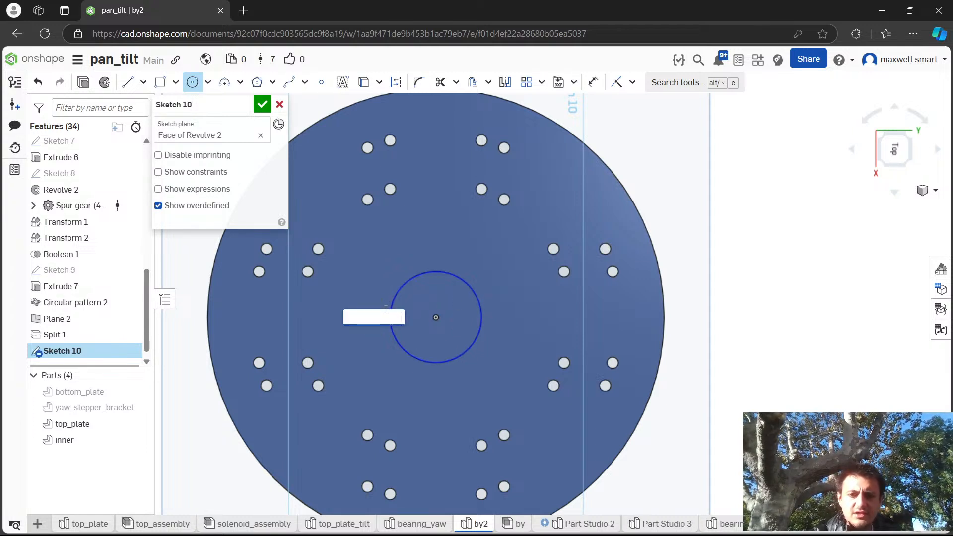
# Set the circle's diameter to the variable #bearing_80_id.
pyautogui.press('BackSpace')
pyautogui.press('BackSpace')
pyautogui.press('BackSpace')
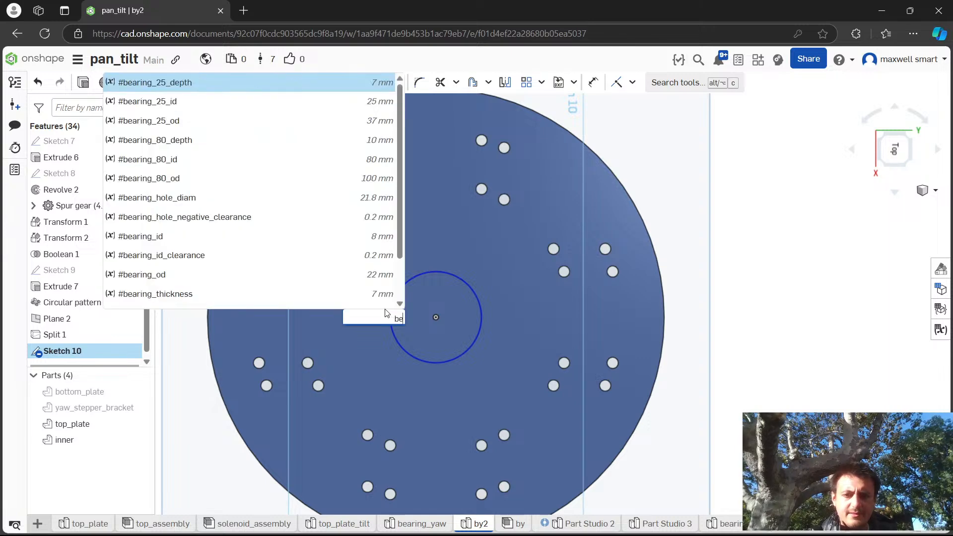
pyautogui.write('ar')
pyautogui.press('Down')
pyautogui.press('Down')
pyautogui.press('Down')
pyautogui.press('Down')
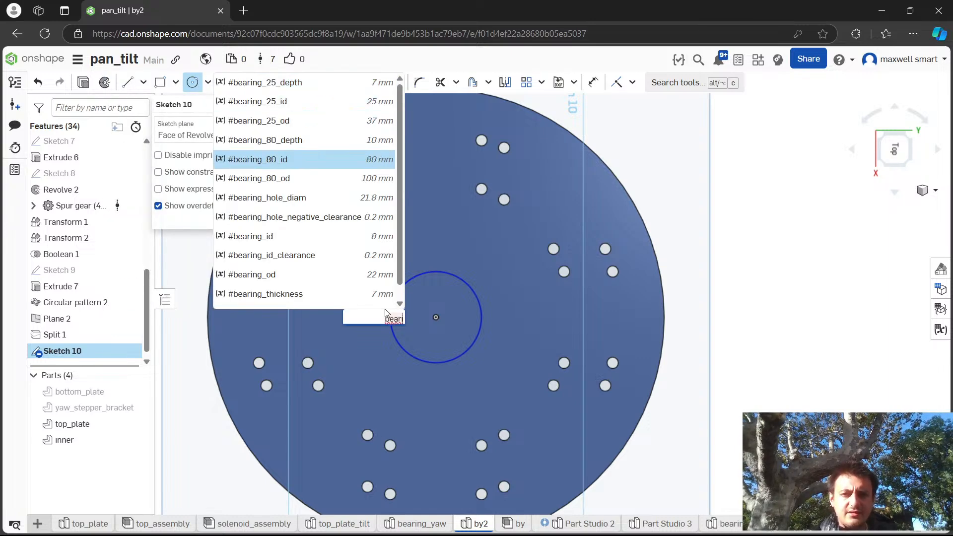
pyautogui.press('Return')
pyautogui.press('Escape')
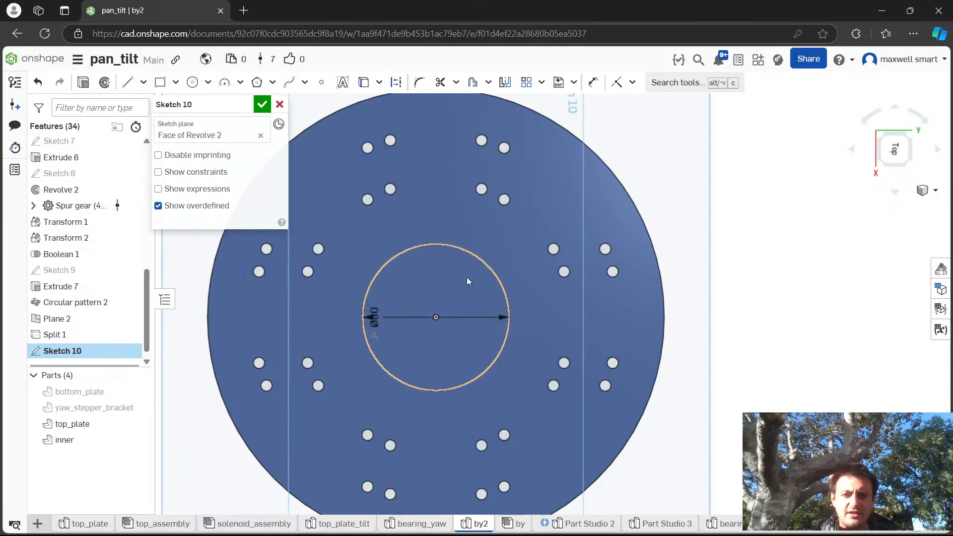
# Extrude the circle as a Remove cut up to next through the top_plate disc.
pyautogui.press('Return')
pyautogui.hotkey('shift', 'e')
pyautogui.click(226, 139)
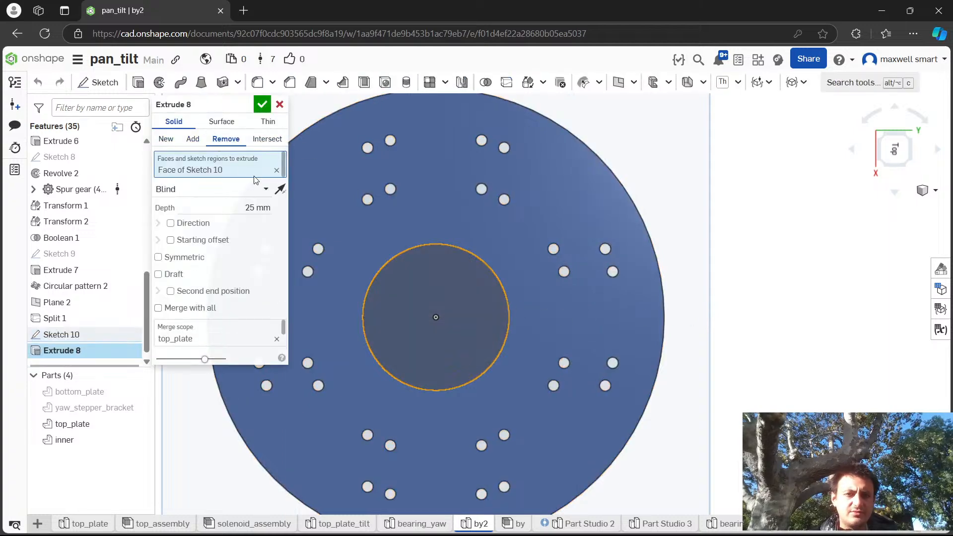
pyautogui.click(216, 194)
pyautogui.click(215, 223)
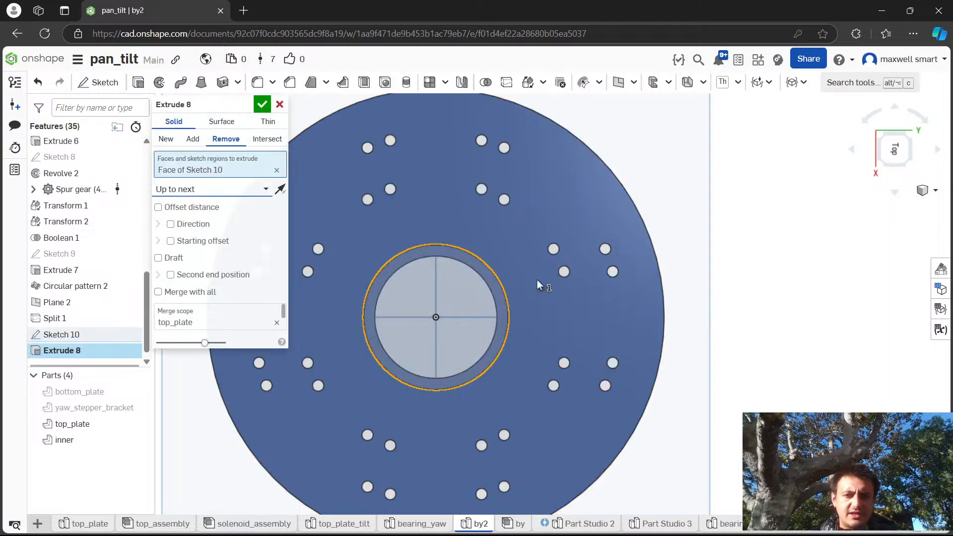
pyautogui.moveTo(537, 279); pyautogui.dragTo(581, 254, button='right')
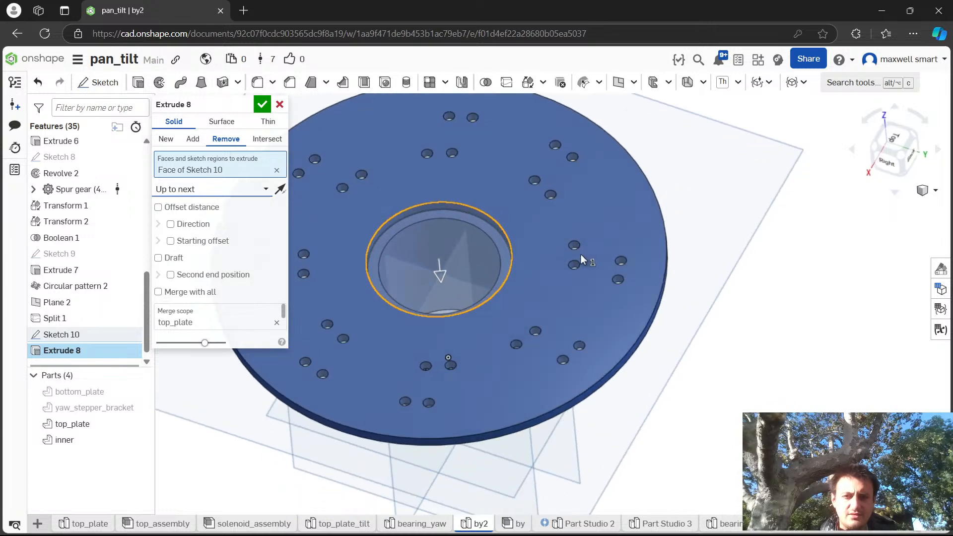
pyautogui.click(262, 105)
# Reopen Sketch 10, add a larger concentric circle, and dimension the gap between the circles with the suggested variable matching "wa".
pyautogui.press('n')
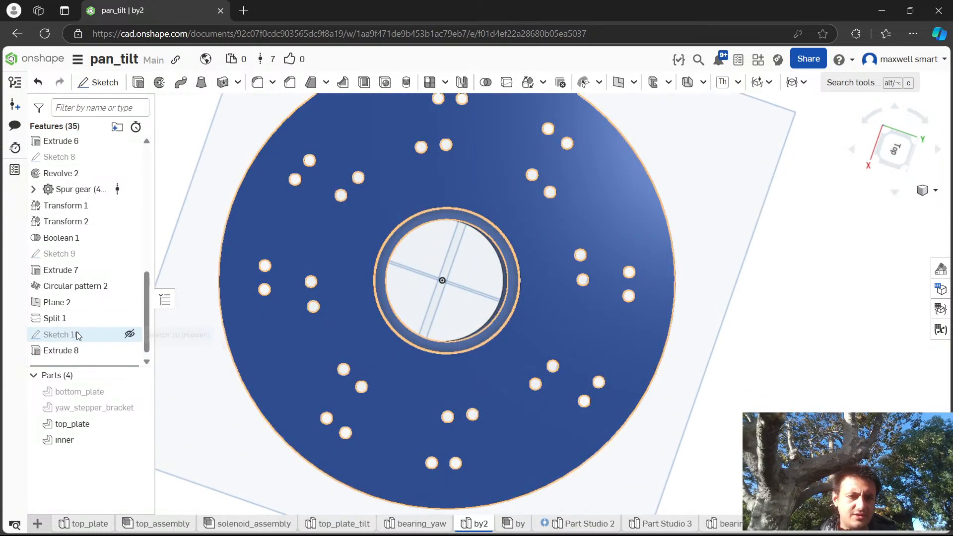
pyautogui.doubleClick(69, 334)
pyautogui.press('c')
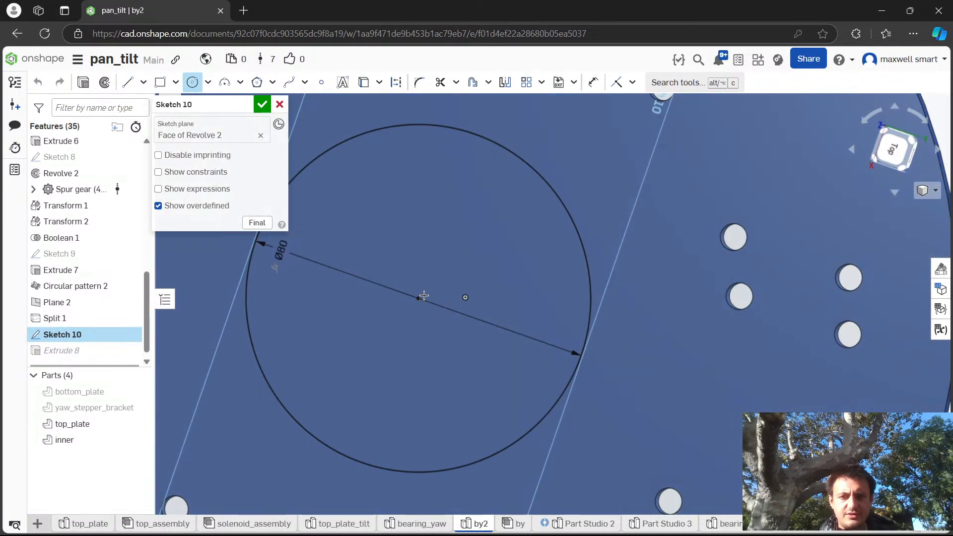
pyautogui.click(418, 298)
pyautogui.press('u')
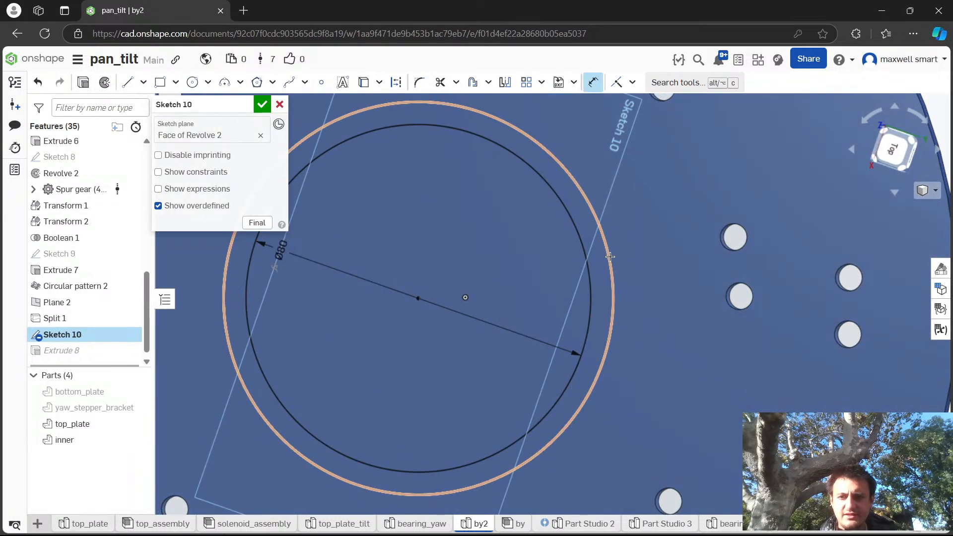
pyautogui.click(610, 255)
pyautogui.click(588, 262)
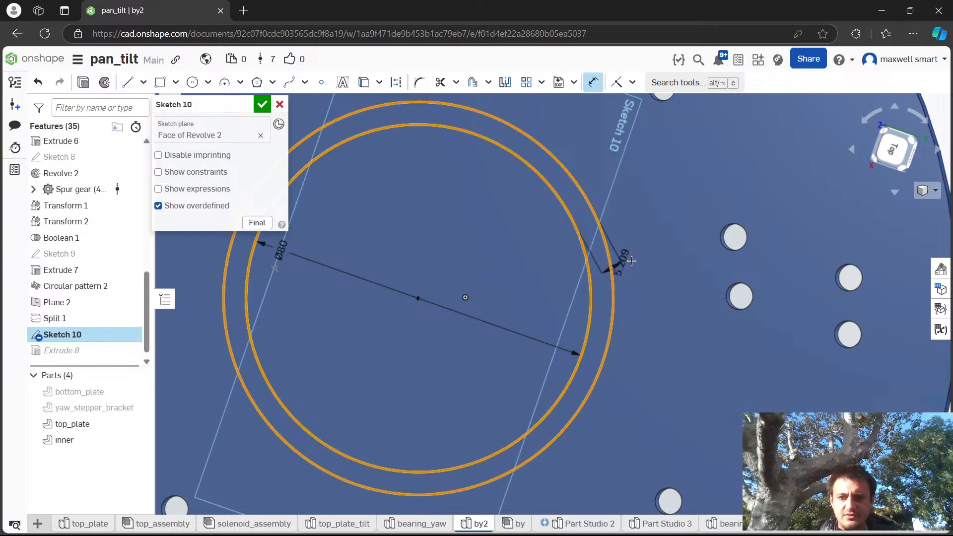
pyautogui.click(633, 267)
pyautogui.write('wa')
pyautogui.press('Return')
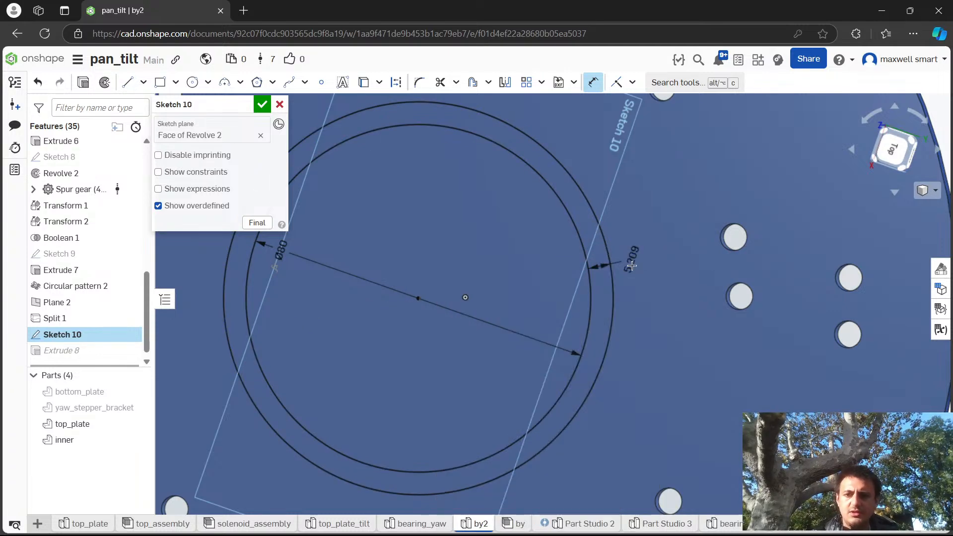
# Extrude the ring between the two circles 10 mm outward, adding it to top_plate.
pyautogui.hotkey('shift', 'e')
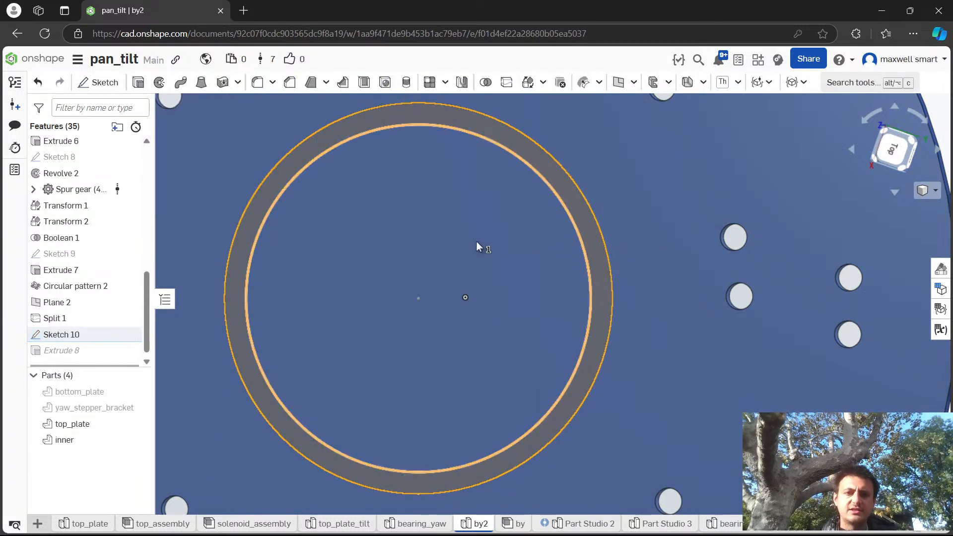
pyautogui.click(276, 211)
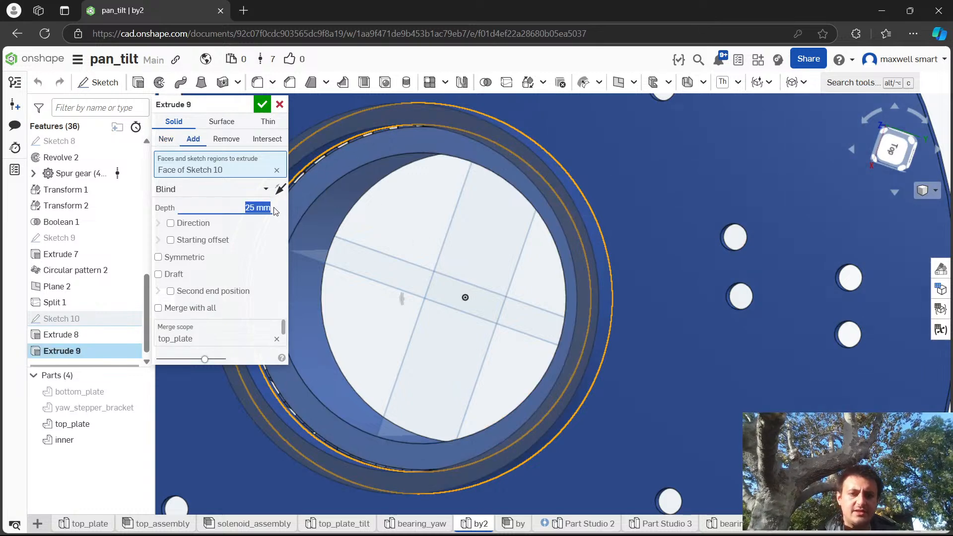
pyautogui.write('10')
pyautogui.press('Return')
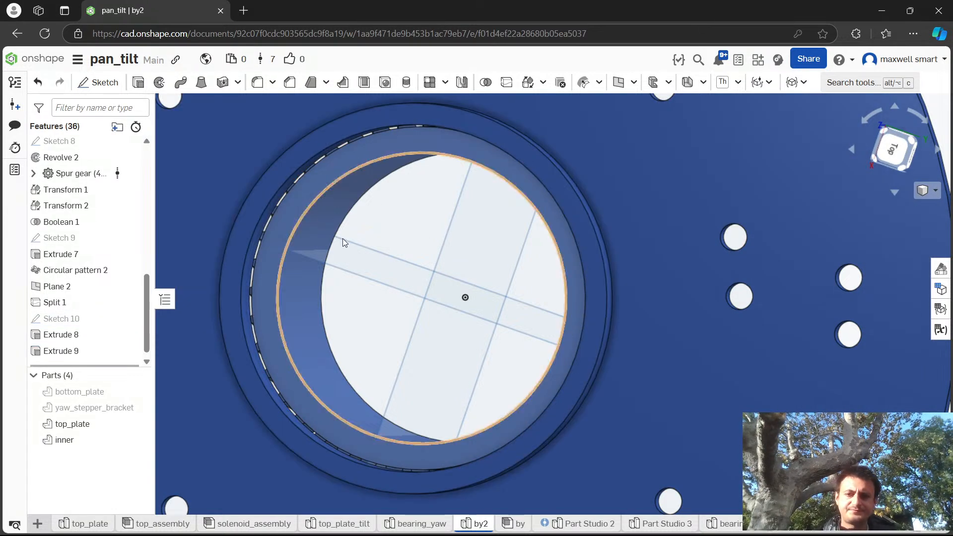
# Reopen the top_plate ring extrusion and increase its depth.
pyautogui.moveTo(342, 238); pyautogui.dragTo(271, 358, button='right')
pyautogui.doubleClick(90, 351)
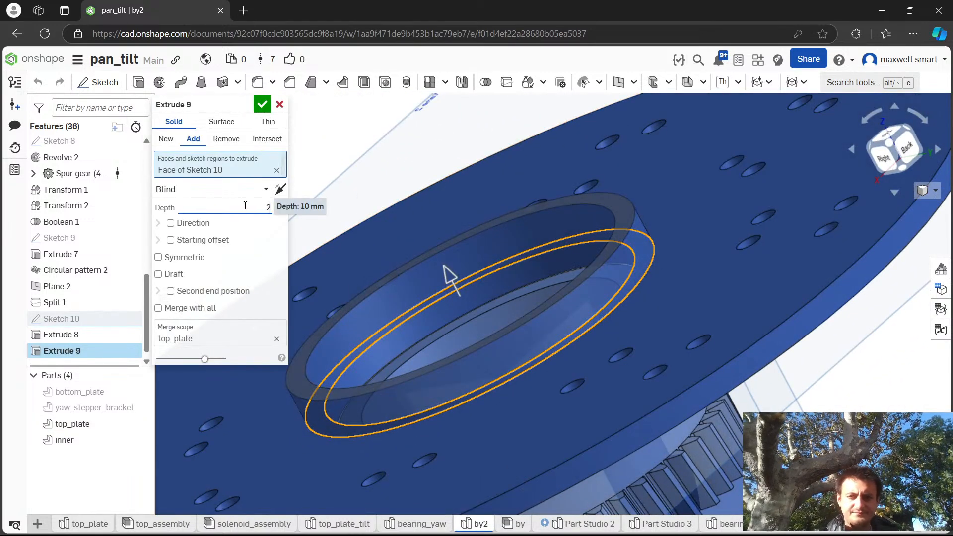
pyautogui.click(250, 206)
pyautogui.press('Return')
# Try to extrude the inner part's annular end face 20 mm up through the disc opening and compare it with the ring.
pyautogui.moveTo(613, 267); pyautogui.dragTo(590, 252, button='right')
pyautogui.moveTo(579, 288); pyautogui.dragTo(496, 278, button='right')
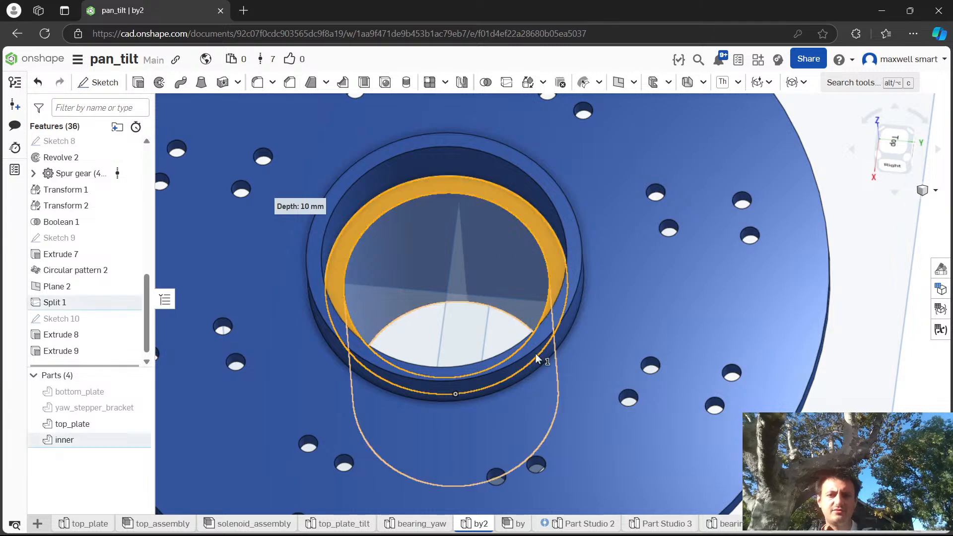
pyautogui.moveTo(534, 354); pyautogui.dragTo(593, 359, button='right')
pyautogui.hotkey('shift', 'e')
pyautogui.moveTo(560, 391); pyautogui.dragTo(507, 429, button='right')
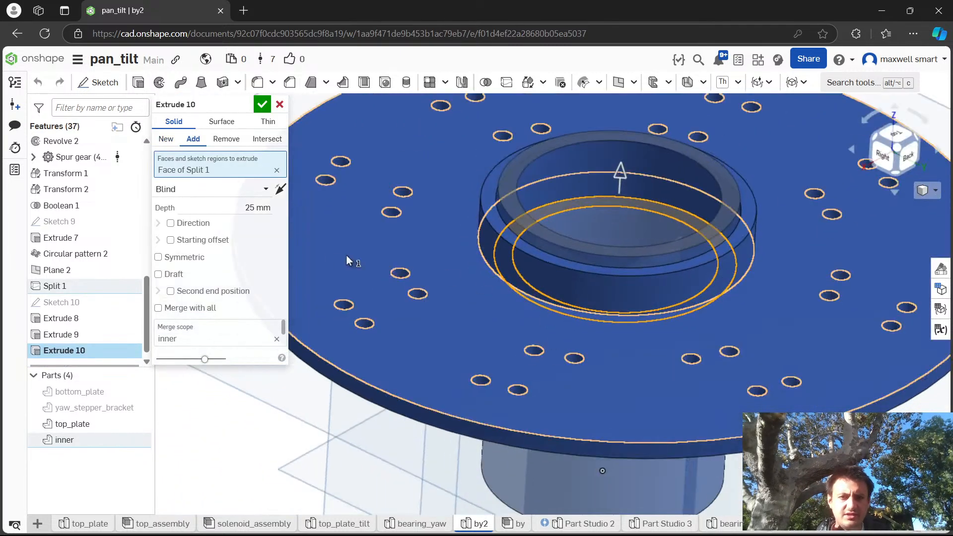
pyautogui.click(263, 207)
pyautogui.write('20')
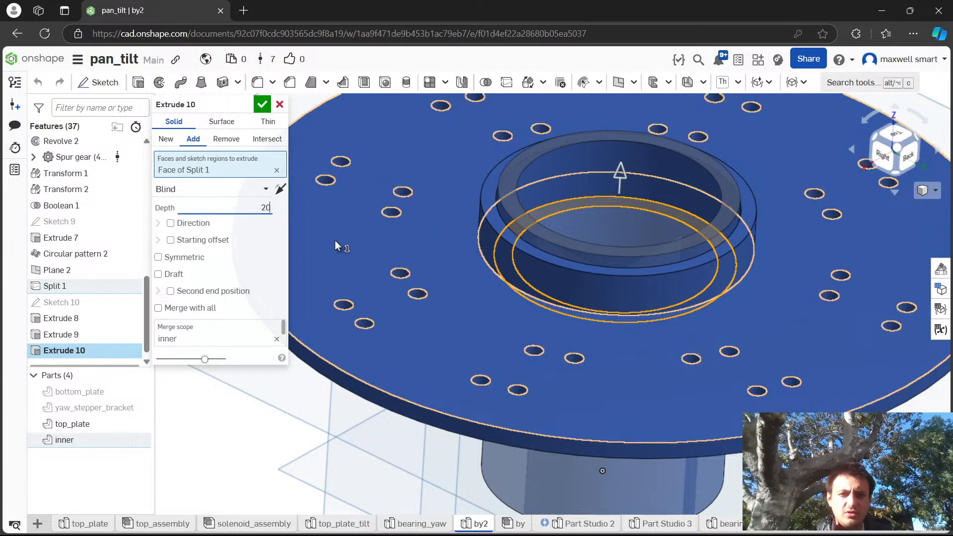
pyautogui.press('Return')
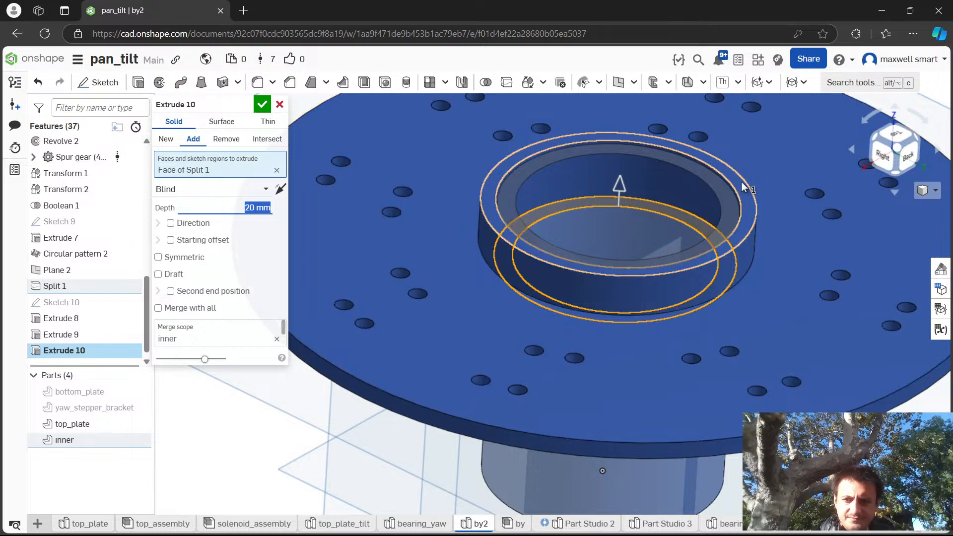
pyautogui.scroll(5, 739, 182)
pyautogui.scroll(-8, 744, 172)
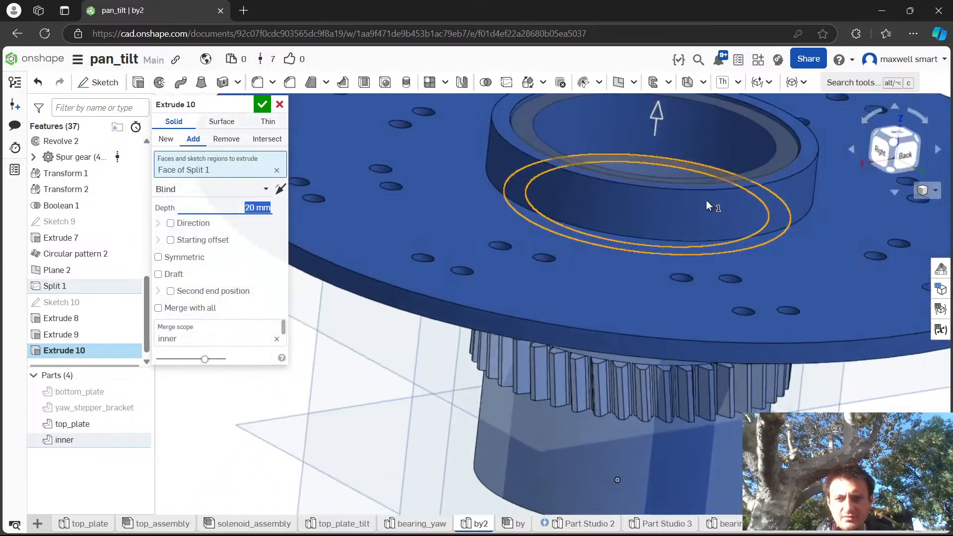
pyautogui.moveTo(707, 195); pyautogui.dragTo(682, 200, button='right')
pyautogui.moveTo(670, 147); pyautogui.dragTo(490, 254, button='middle')
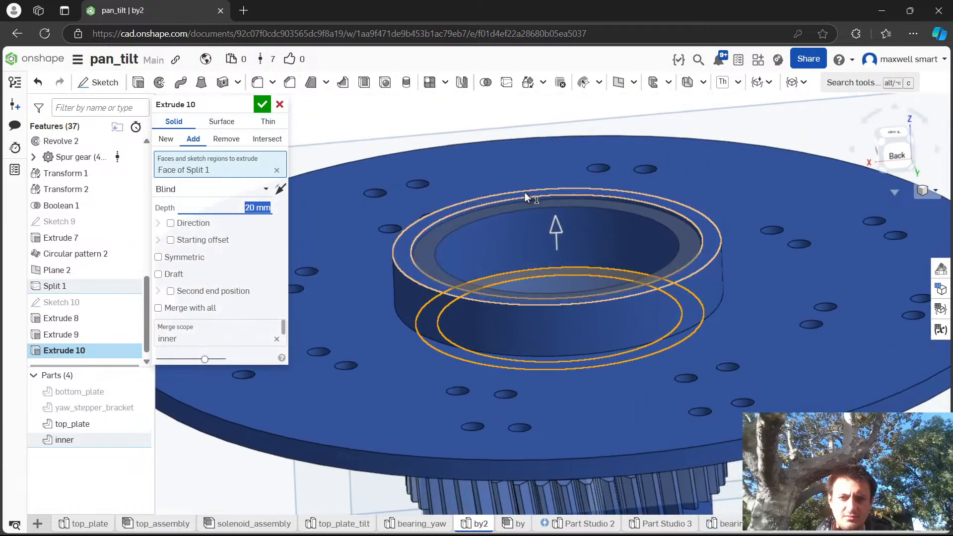
# Try ending the inner part's extrusion up to the top face of the top_plate ring, and abandon the feature.
pyautogui.click(186, 184)
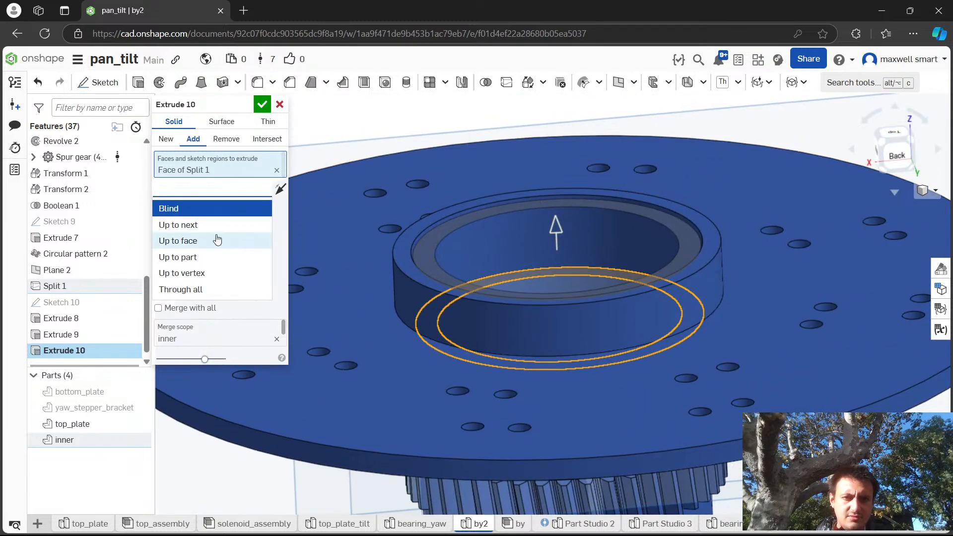
pyautogui.click(199, 239)
pyautogui.click(481, 200)
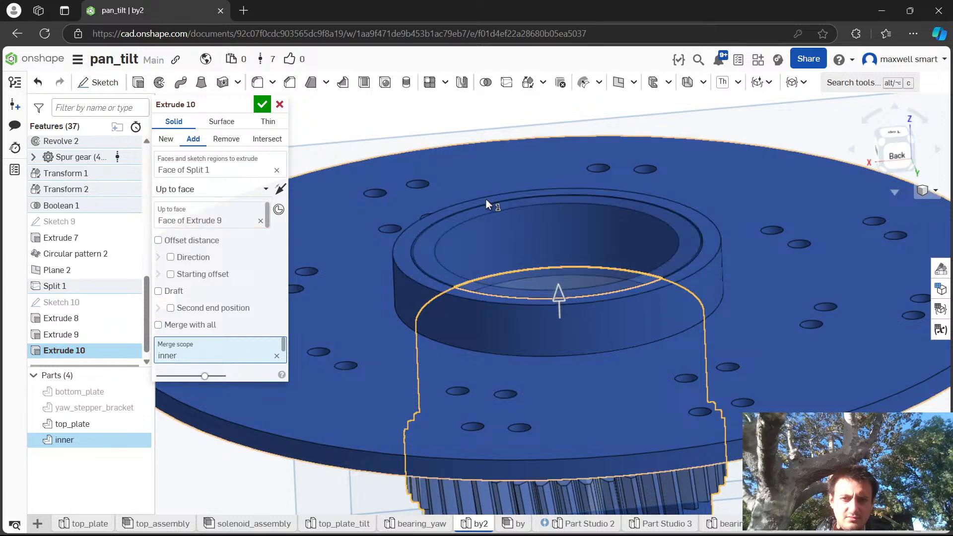
pyautogui.scroll(4, 419, 263)
pyautogui.moveTo(418, 262); pyautogui.dragTo(484, 206, button='right')
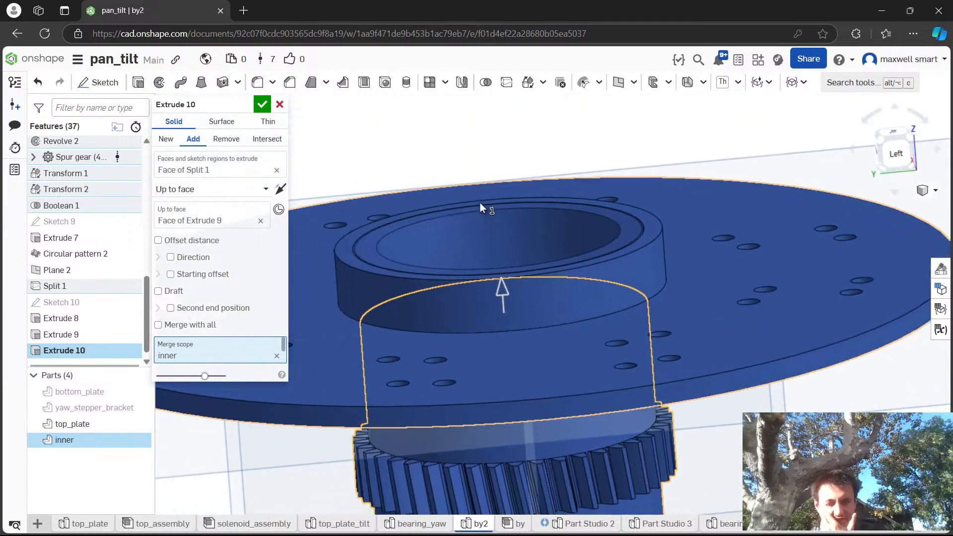
pyautogui.click(280, 104)
# Check the distance between the inner part's annular end face and the top face of the top_plate ring.
pyautogui.moveTo(427, 196); pyautogui.dragTo(422, 241, button='right')
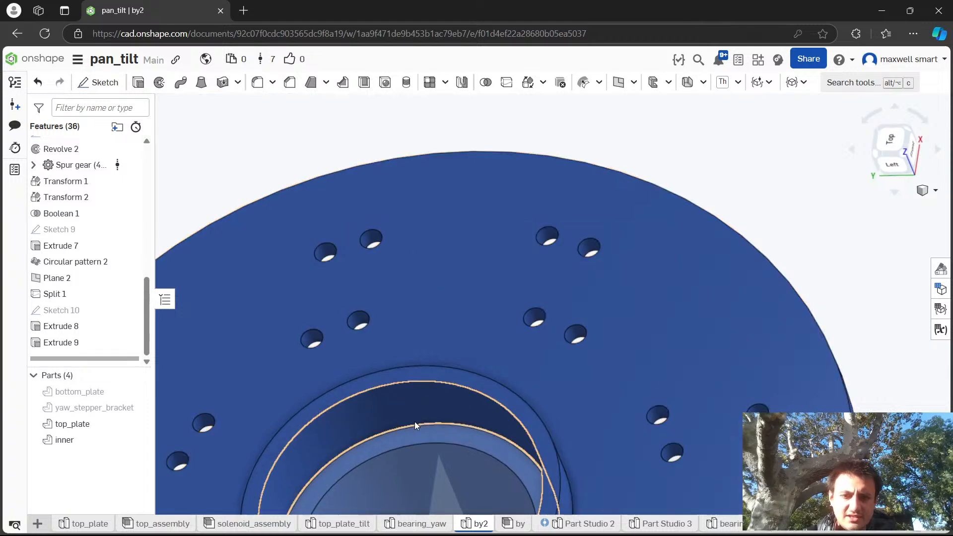
pyautogui.click(419, 375)
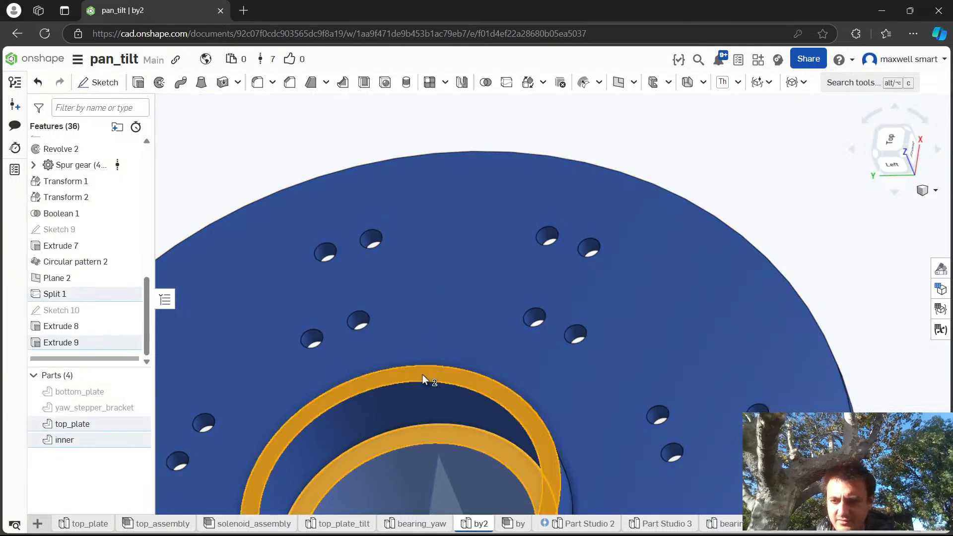
pyautogui.scroll(5, 422, 374)
pyautogui.moveTo(476, 335); pyautogui.dragTo(467, 304, button='right')
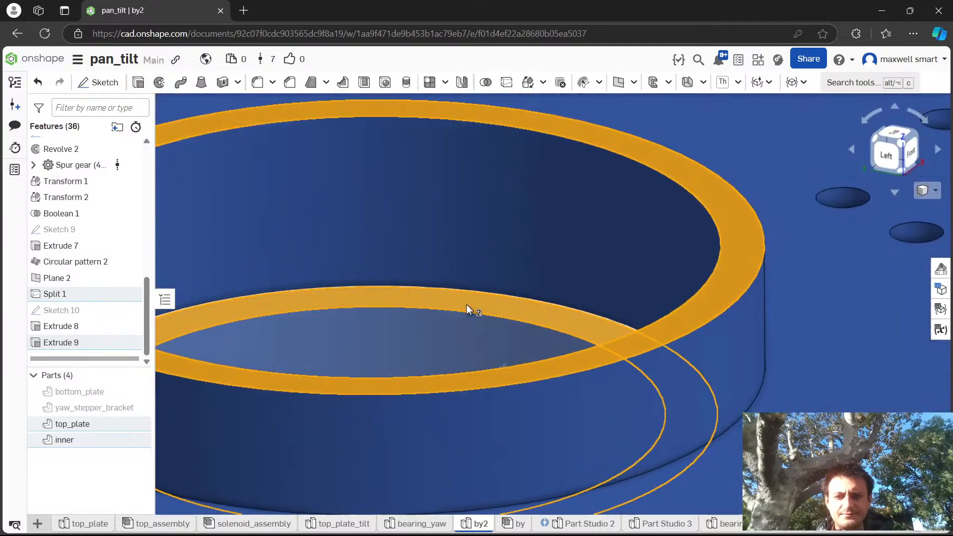
pyautogui.click(475, 302)
pyautogui.scroll(-6, 478, 301)
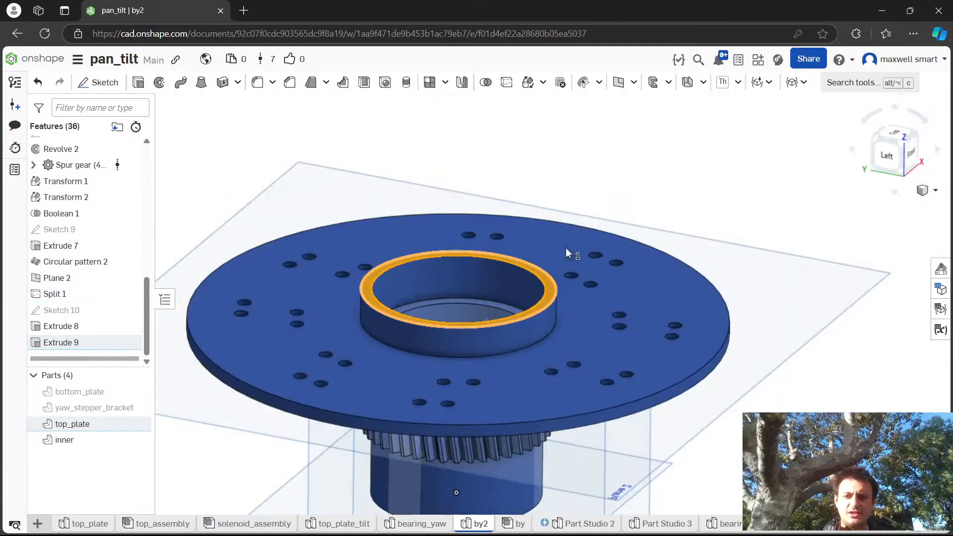
pyautogui.click(526, 262)
# Extrude the inner part's annular end face 21 mm up inside the top_plate ring, adding it to inner.
pyautogui.moveTo(452, 294); pyautogui.dragTo(464, 354, button='right')
pyautogui.scroll(5, 466, 347)
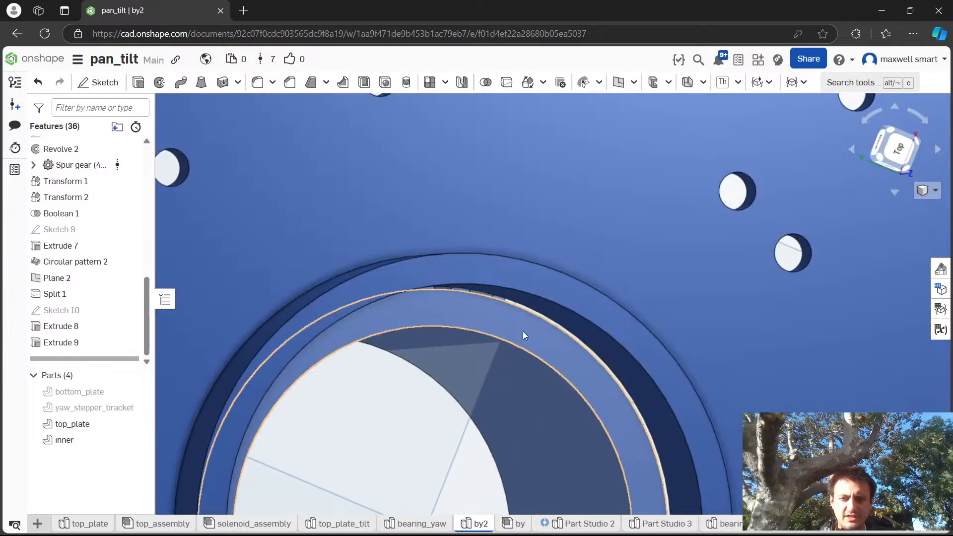
pyautogui.click(532, 326)
pyautogui.hotkey('shift', 'e')
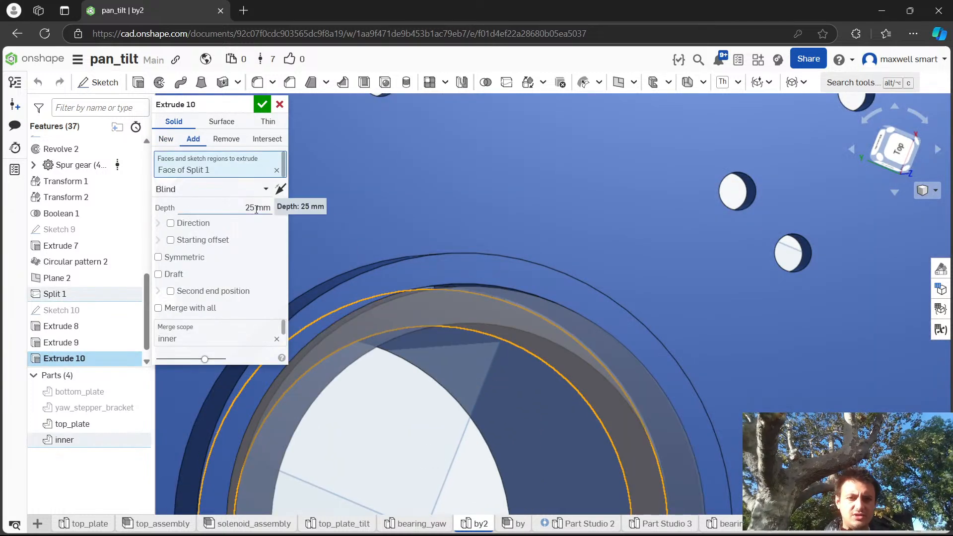
pyautogui.write('21')
pyautogui.press('Return')
pyautogui.press('Return')
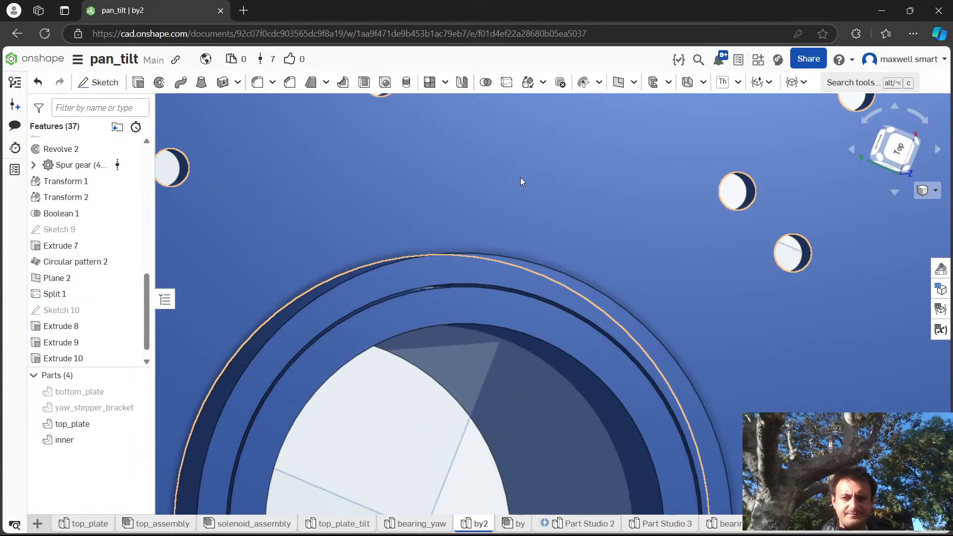
pyautogui.moveTo(520, 177); pyautogui.dragTo(502, 169, button='right')
pyautogui.scroll(-5, 515, 164)
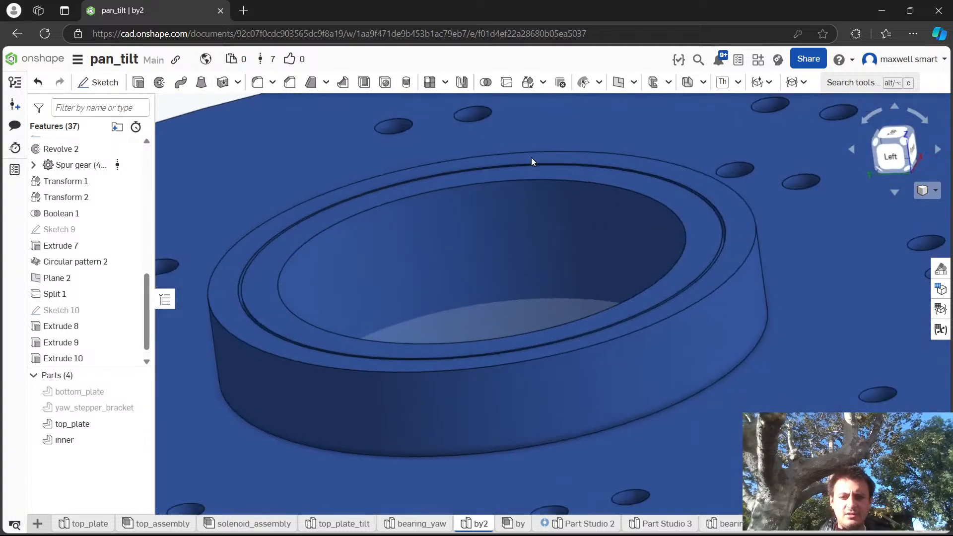
# Create a construction plane tangent to the outer cylindrical face of the raised ring on top_plate.
pyautogui.scroll(-5, 531, 157)
pyautogui.moveTo(576, 215); pyautogui.dragTo(626, 205, button='right')
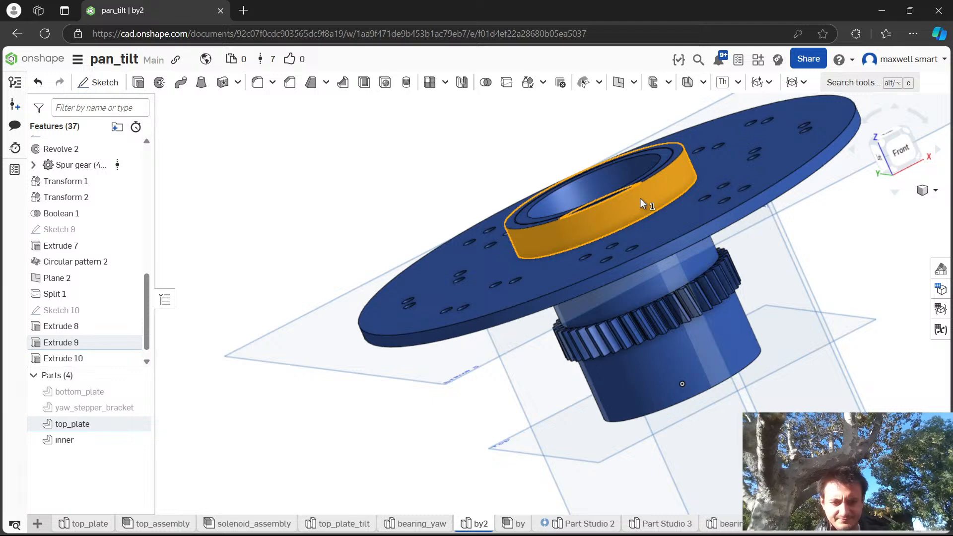
pyautogui.hotkey('alt', 'c')
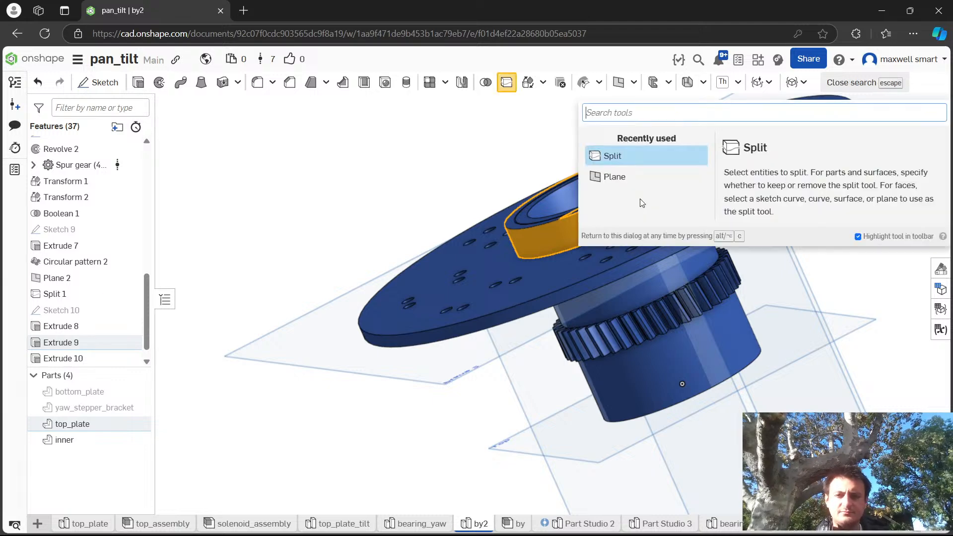
pyautogui.write('t')
pyautogui.press('BackSpace')
pyautogui.write('pla')
pyautogui.press('Return')
pyautogui.click(640, 198)
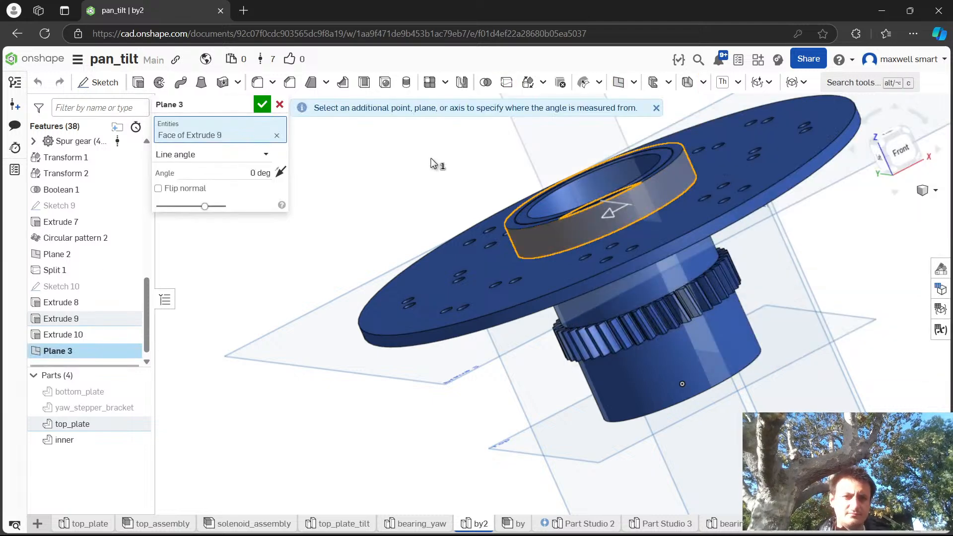
pyautogui.click(197, 154)
pyautogui.write('a')
pyautogui.press('BackSpace')
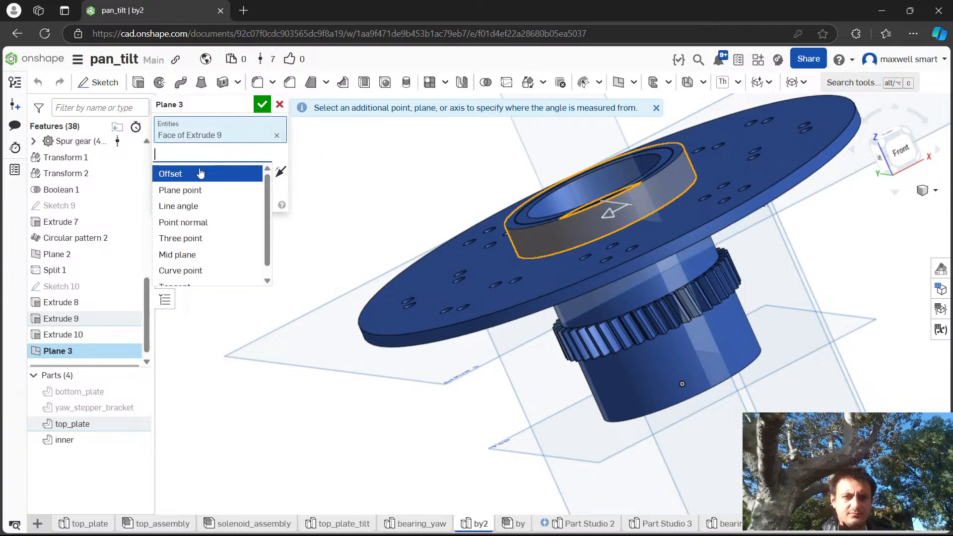
pyautogui.write('ta')
pyautogui.press('Return')
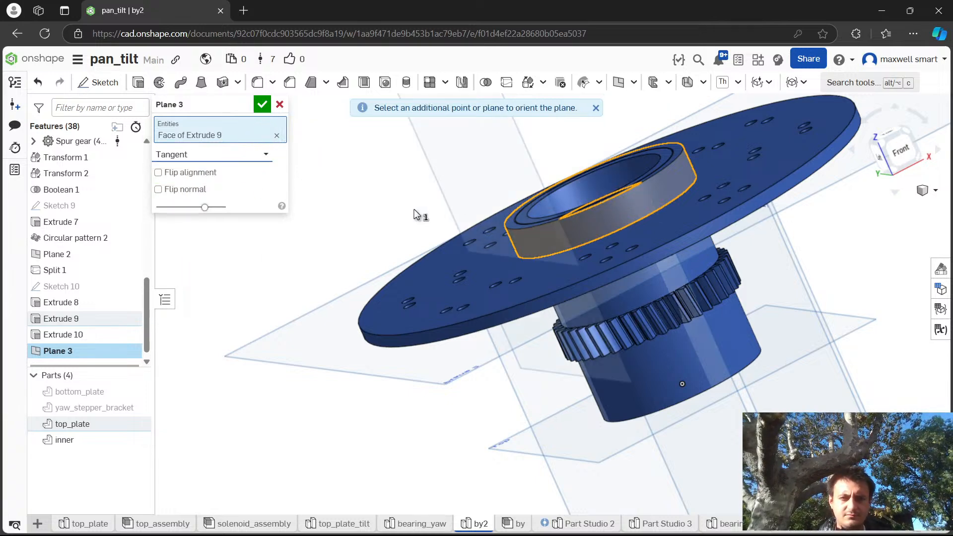
pyautogui.scroll(3, 657, 189)
pyautogui.moveTo(657, 189); pyautogui.dragTo(695, 194, button='right')
pyautogui.scroll(-5, 527, 201)
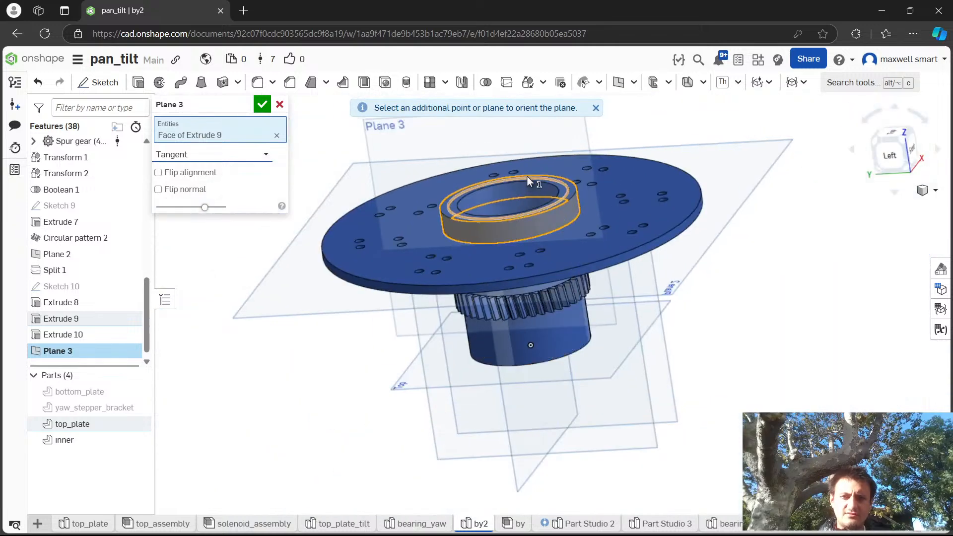
pyautogui.click(262, 104)
pyautogui.scroll(-2, 524, 314)
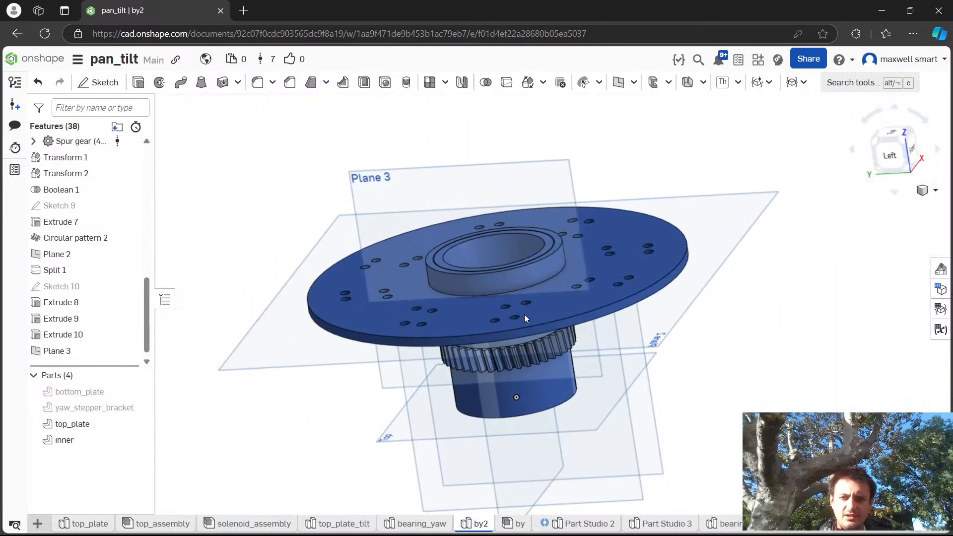
# Start a sketch on the tangent plane and project the raised ring's upper and lower edges into it.
pyautogui.click(535, 187)
pyautogui.hotkey('shift', 's')
pyautogui.press('c')
pyautogui.scroll(5, 567, 320)
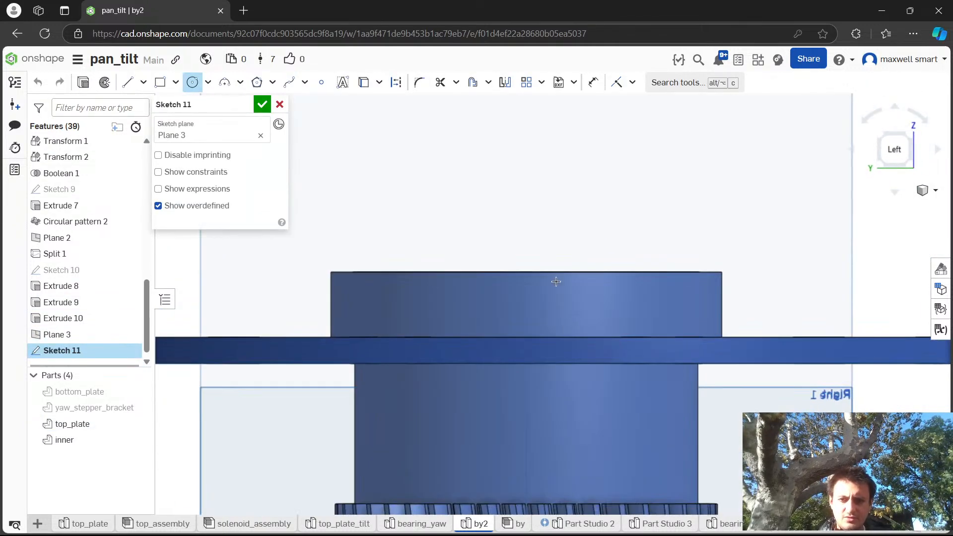
pyautogui.press('Escape')
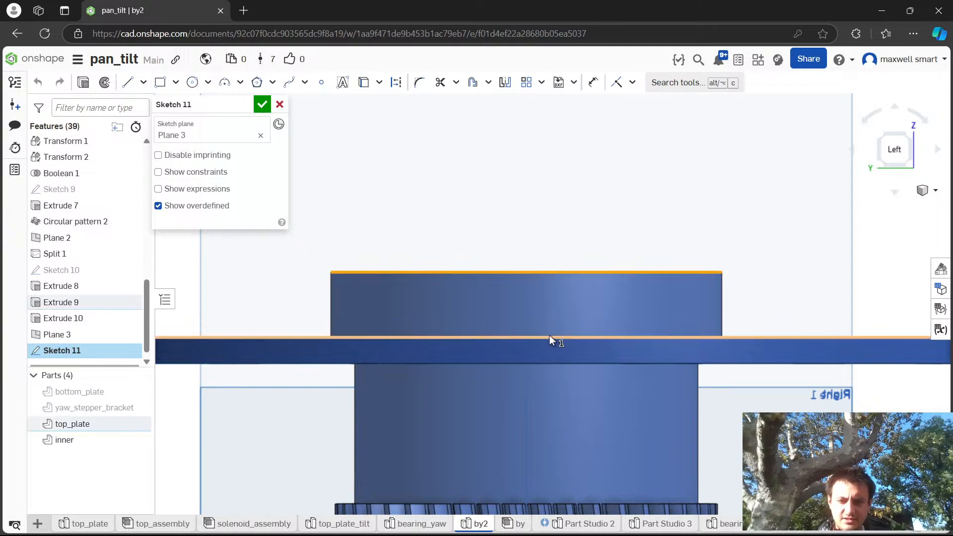
pyautogui.press('l')
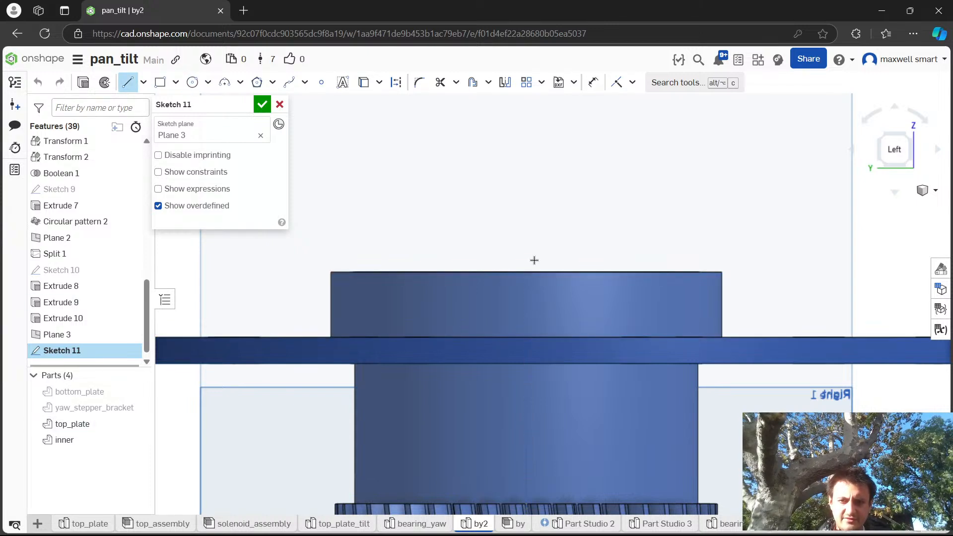
pyautogui.press('Escape')
pyautogui.click(533, 271)
pyautogui.click(537, 338)
pyautogui.moveTo(569, 291); pyautogui.dragTo(564, 318, button='right')
pyautogui.click(547, 396)
pyautogui.rightClick(560, 303)
# Sketch a vertical construction line about 15 mm long joining the midpoints of the two projected ring edges.
pyautogui.press('l')
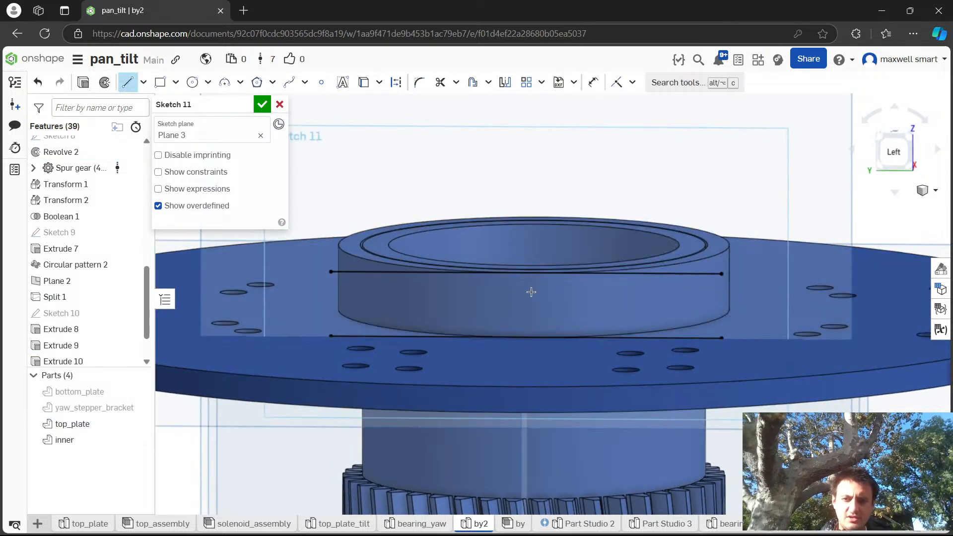
pyautogui.click(524, 272)
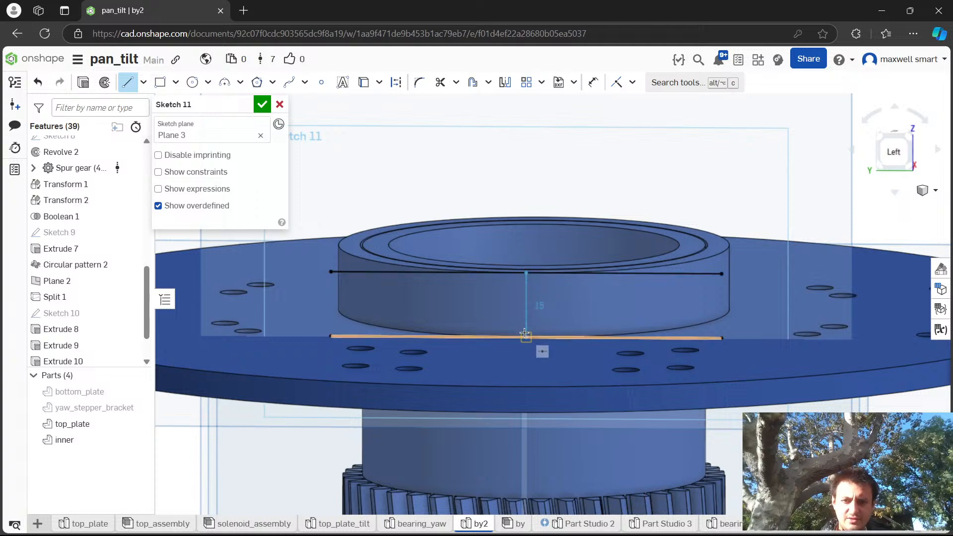
pyautogui.click(525, 337)
pyautogui.press('d')
pyautogui.scroll(5, 531, 313)
pyautogui.press('q')
# Draw a circle centred on the midpoint of the vertical construction line and set its diameter to #m6_hole.
pyautogui.press('c')
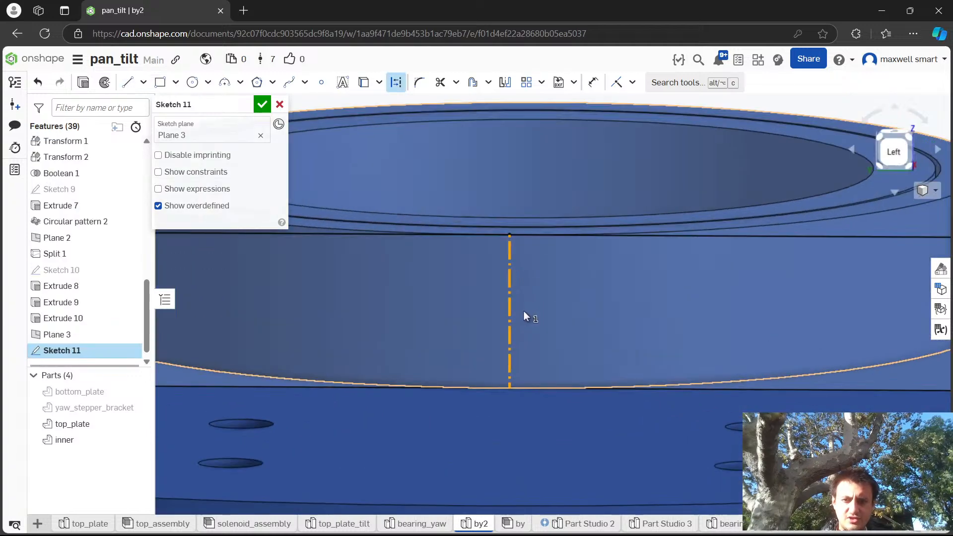
pyautogui.click(509, 311)
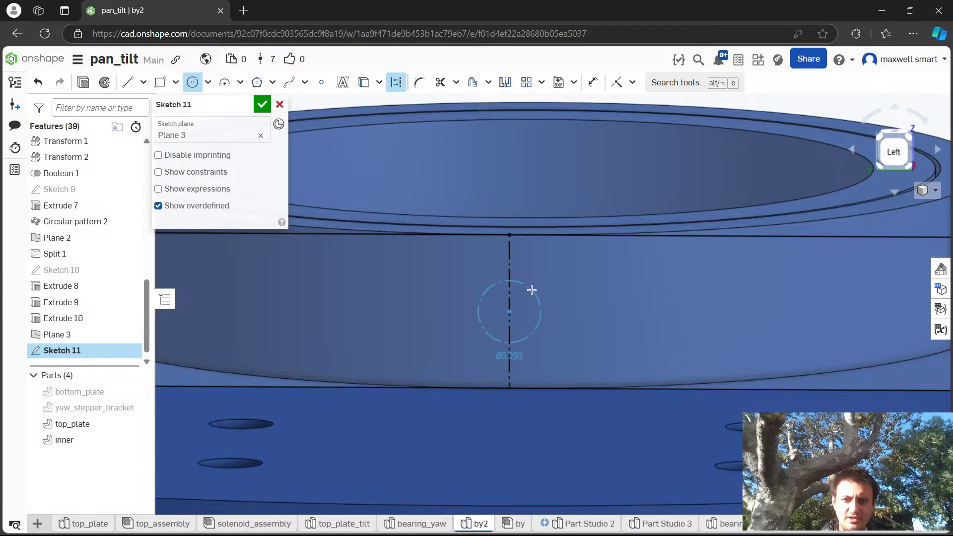
pyautogui.click(531, 289)
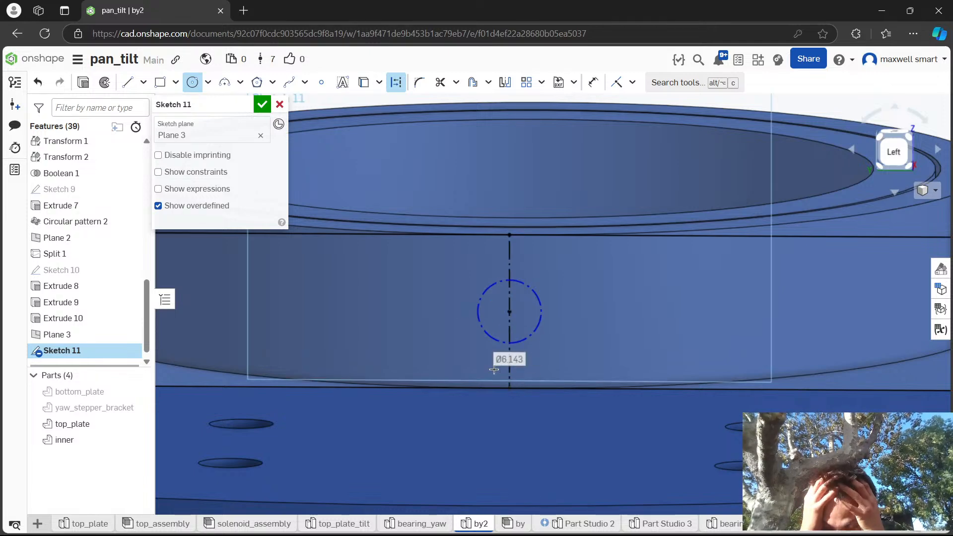
pyautogui.doubleClick(506, 359)
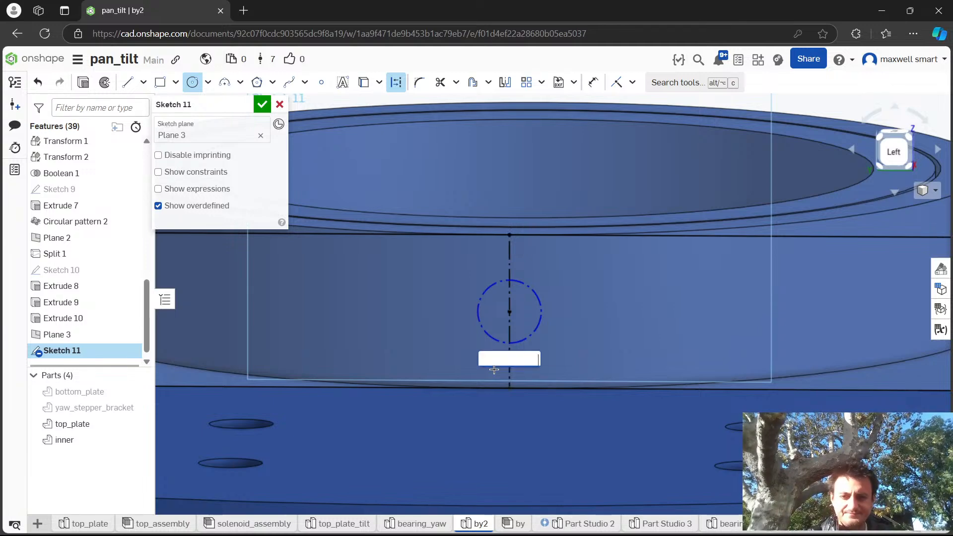
pyautogui.write('m6_ho')
pyautogui.press('Down')
pyautogui.press('Return')
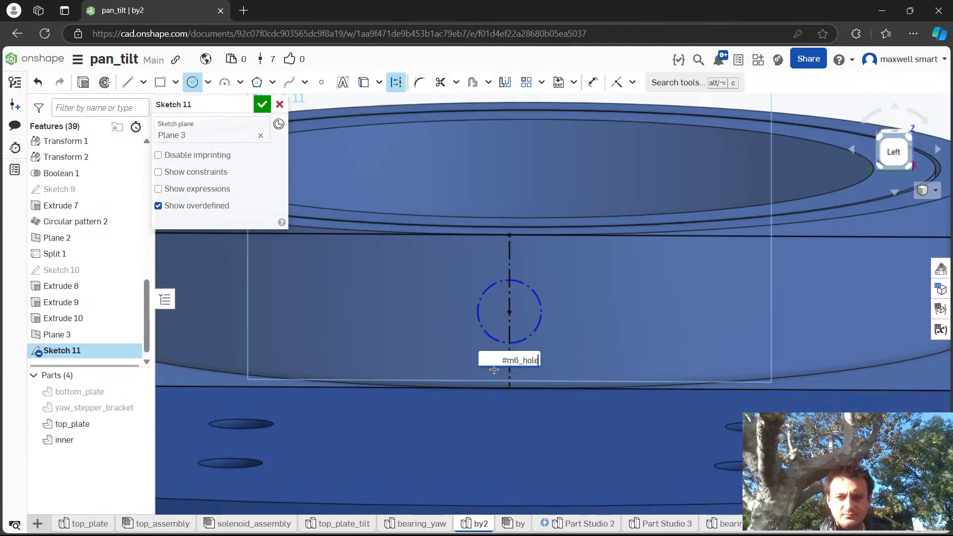
pyautogui.press('Return')
pyautogui.scroll(-5, 555, 124)
pyautogui.moveTo(554, 151)
pyautogui.mouseDown(button='right')
pyautogui.moveTo(531, 170)
pyautogui.moveTo(621, 261)
pyautogui.mouseUp(button='right')
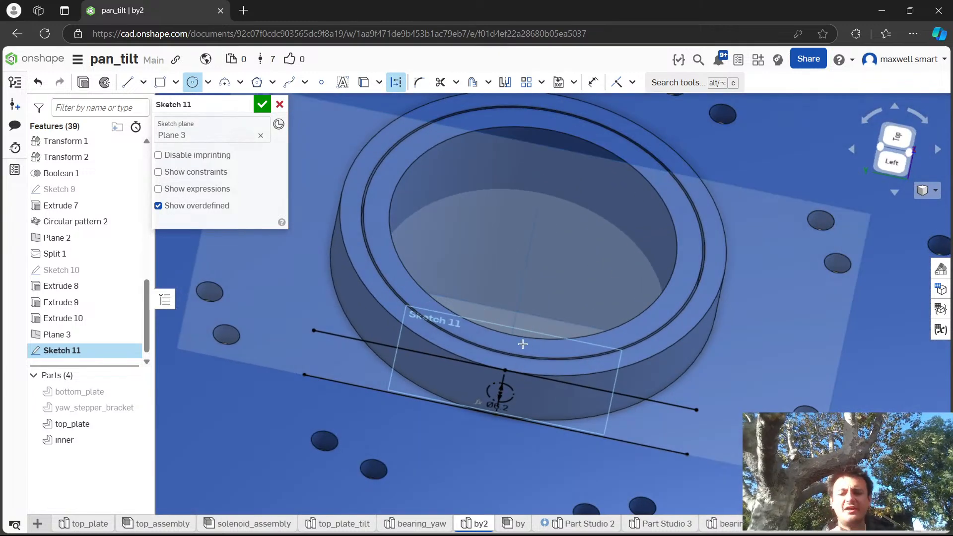
# Reassign #m6_hole as the circle's diameter and change the circle from construction to regular geometry.
pyautogui.doubleClick(497, 406)
pyautogui.scroll(3, 498, 411)
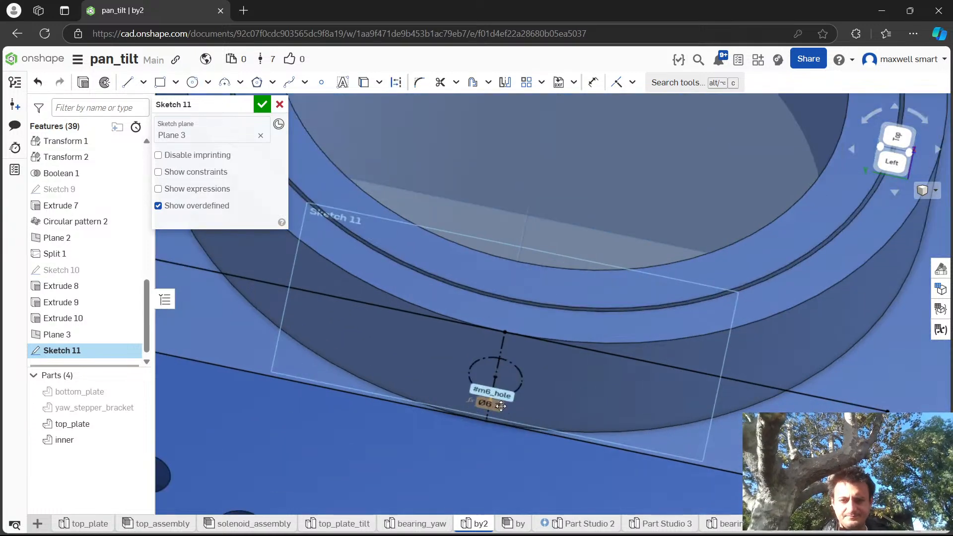
pyautogui.write('m6')
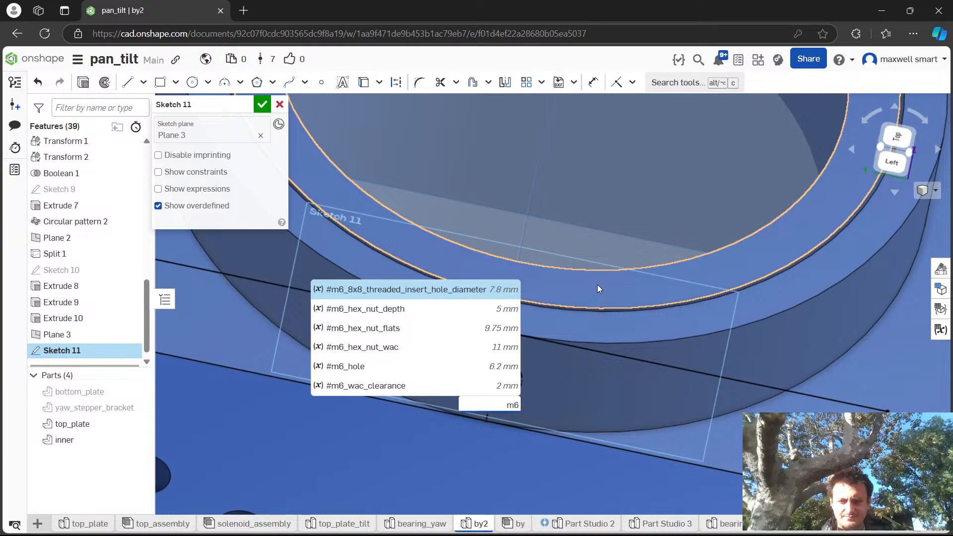
pyautogui.scroll(-5, 594, 284)
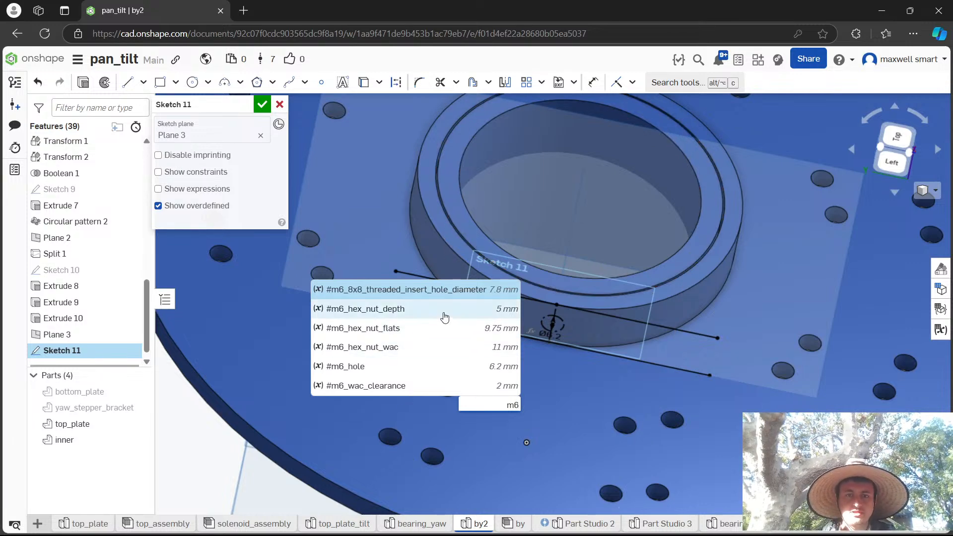
pyautogui.click(418, 370)
pyautogui.scroll(3, 615, 346)
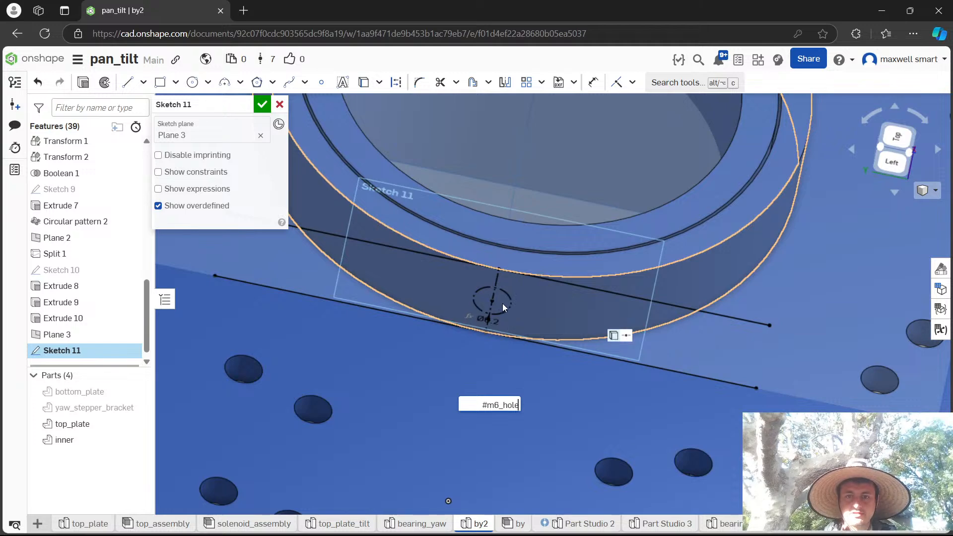
pyautogui.scroll(4, 436, 298)
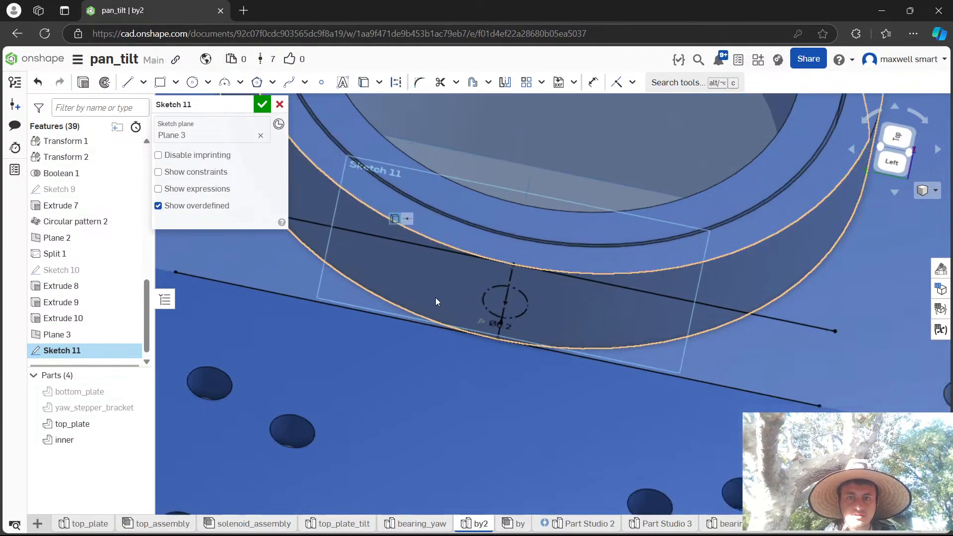
pyautogui.click(573, 279)
pyautogui.press('q')
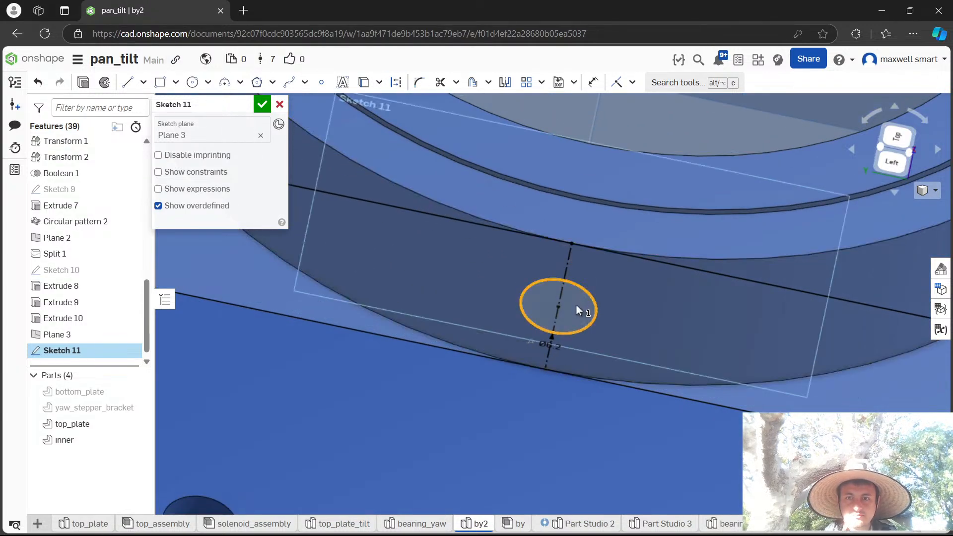
# Cut the circle radially through top_plate and inner with an extrude remove, ending up to the inner part's bore face.
pyautogui.hotkey('shift', 'e')
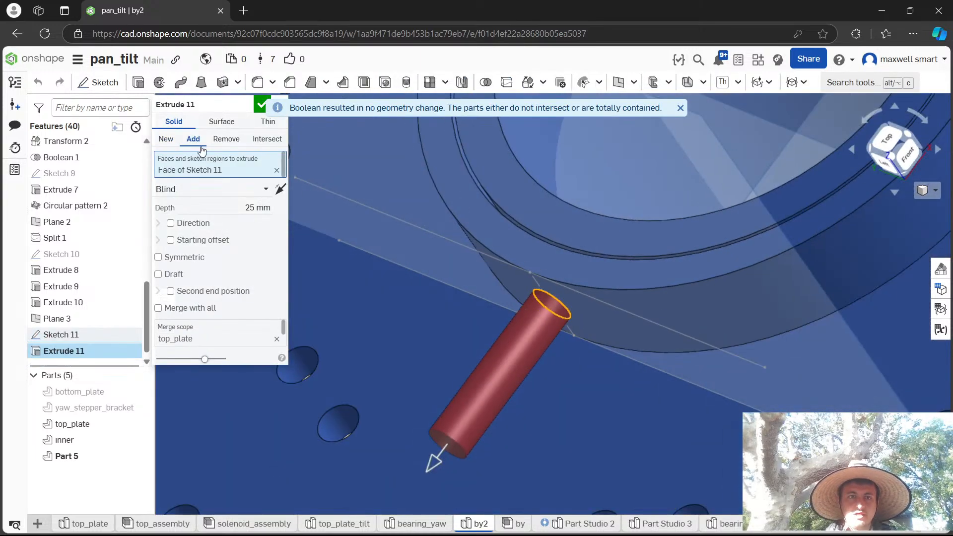
pyautogui.click(280, 189)
pyautogui.click(223, 189)
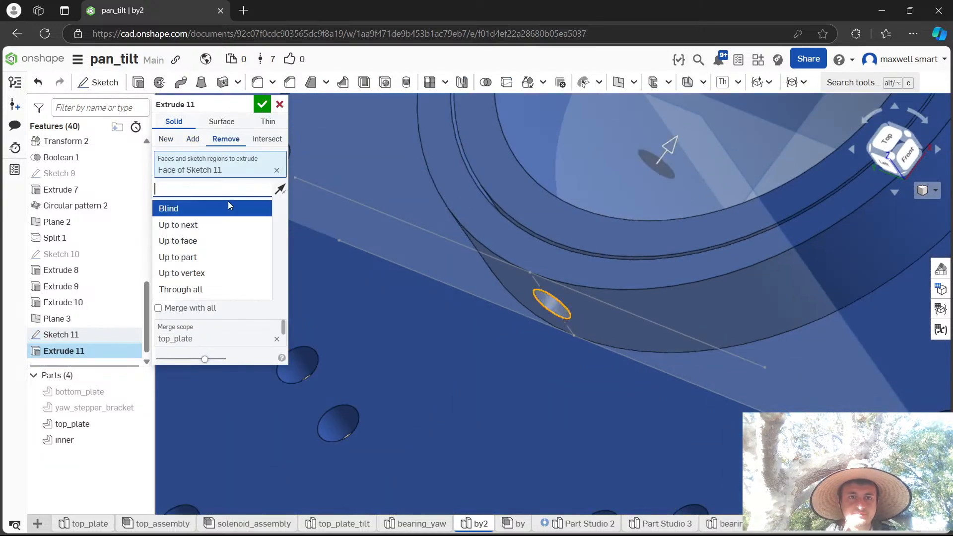
pyautogui.click(215, 241)
pyautogui.moveTo(415, 208); pyautogui.dragTo(436, 231, button='right')
pyautogui.click(574, 308)
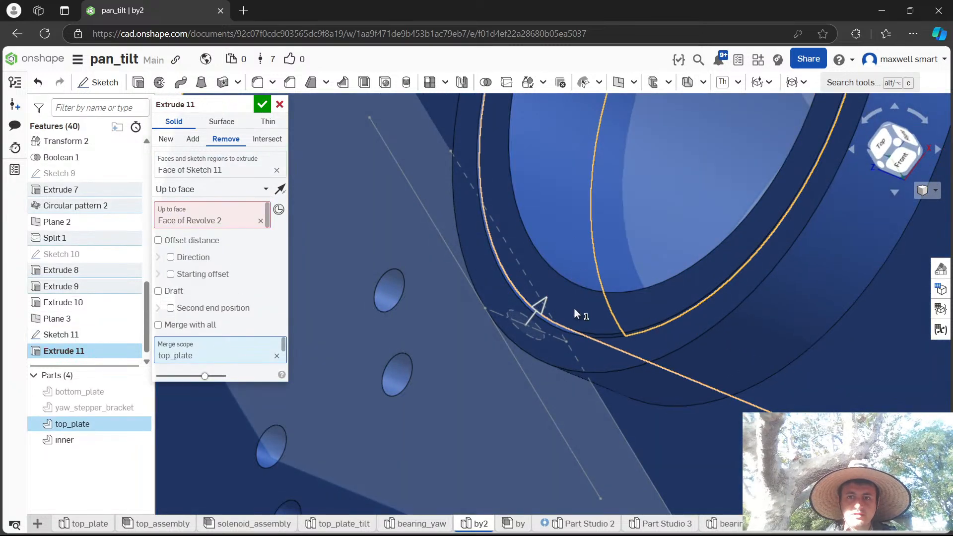
pyautogui.click(64, 440)
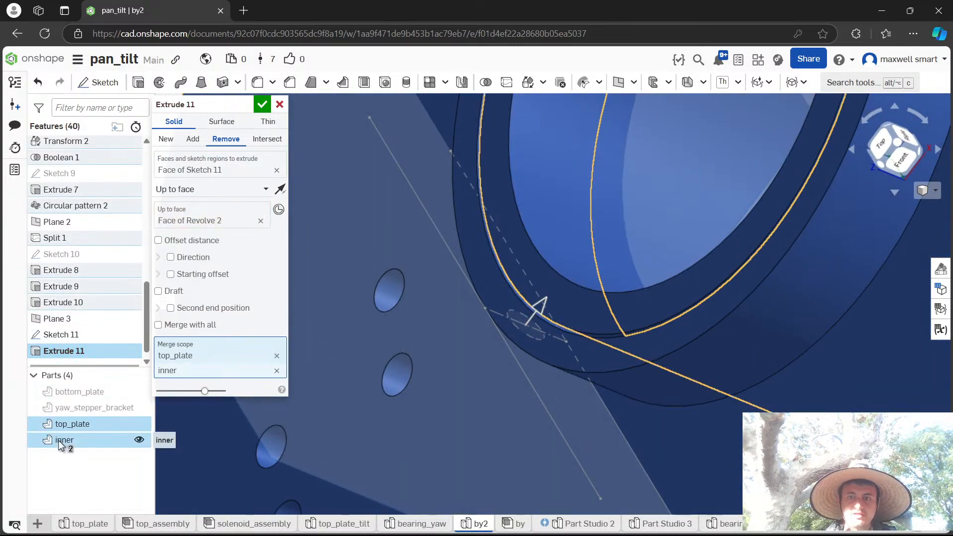
pyautogui.moveTo(387, 457); pyautogui.dragTo(511, 368, button='right')
pyautogui.moveTo(560, 308); pyautogui.dragTo(463, 322, button='right')
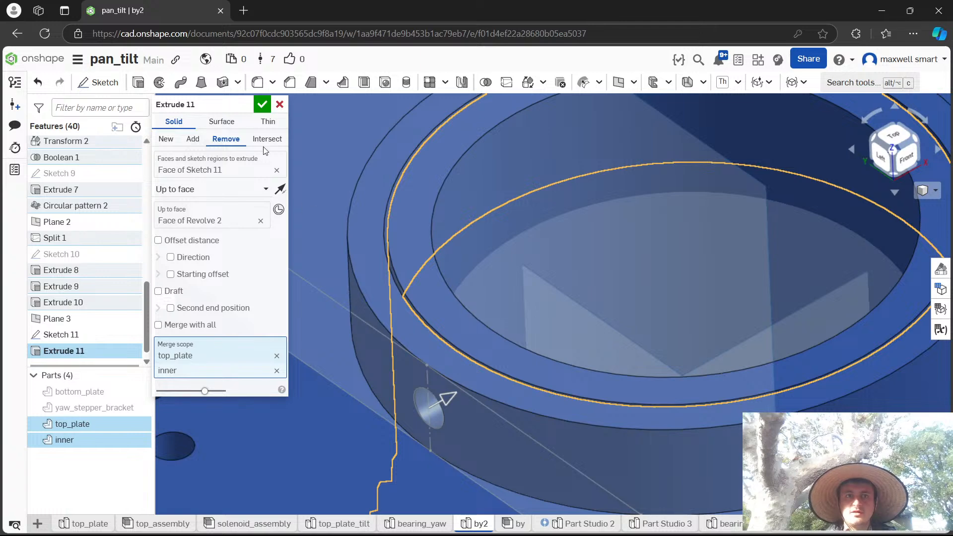
pyautogui.click(261, 105)
# Pattern the radial hole cut as a circular feature pattern of 4 equally spaced instances over 360 degrees around the ring's outer edge.
pyautogui.hotkey('alt', 'c')
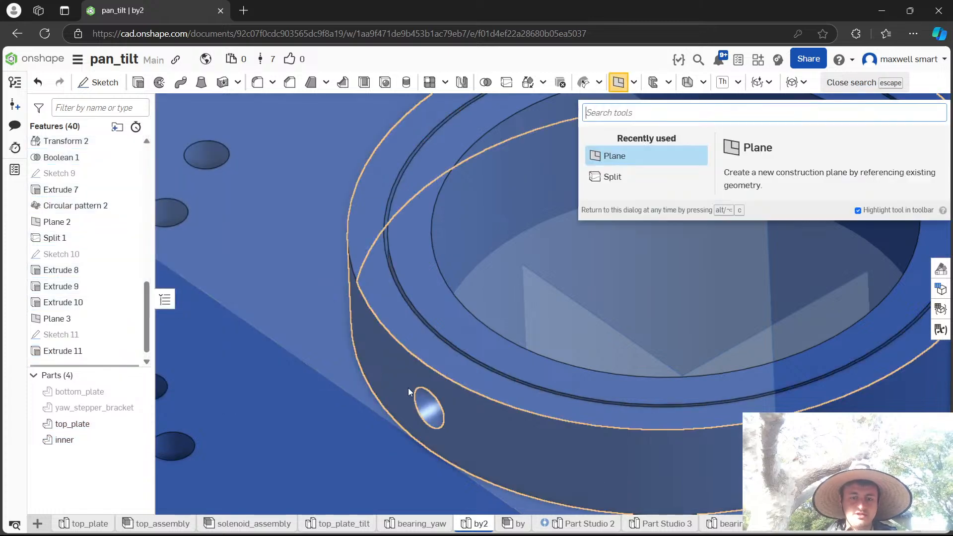
pyautogui.write('cir')
pyautogui.press('Return')
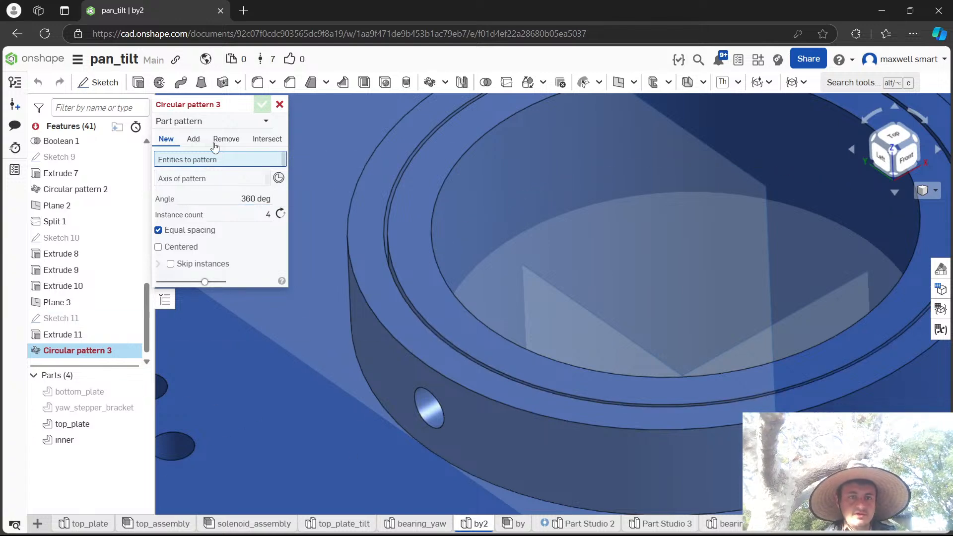
pyautogui.click(213, 121)
pyautogui.click(184, 155)
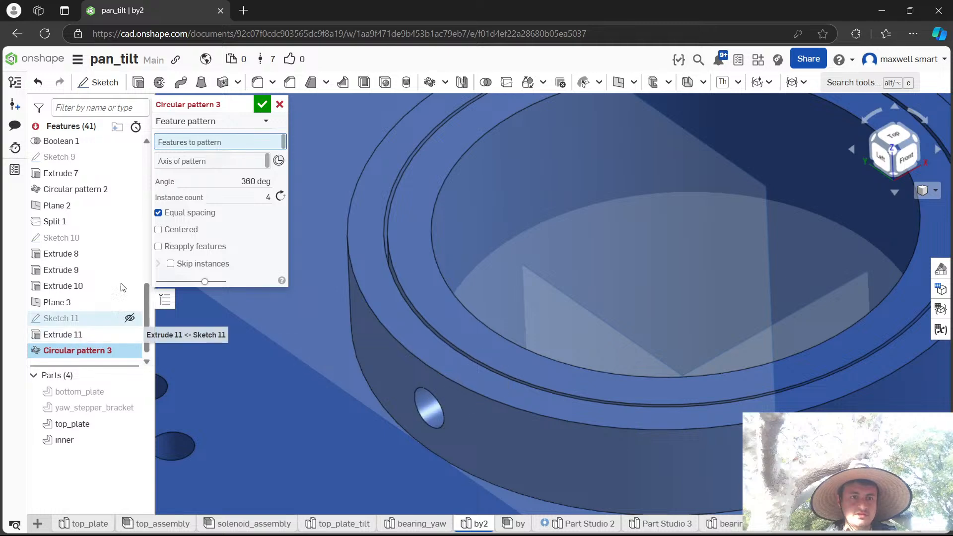
pyautogui.click(61, 334)
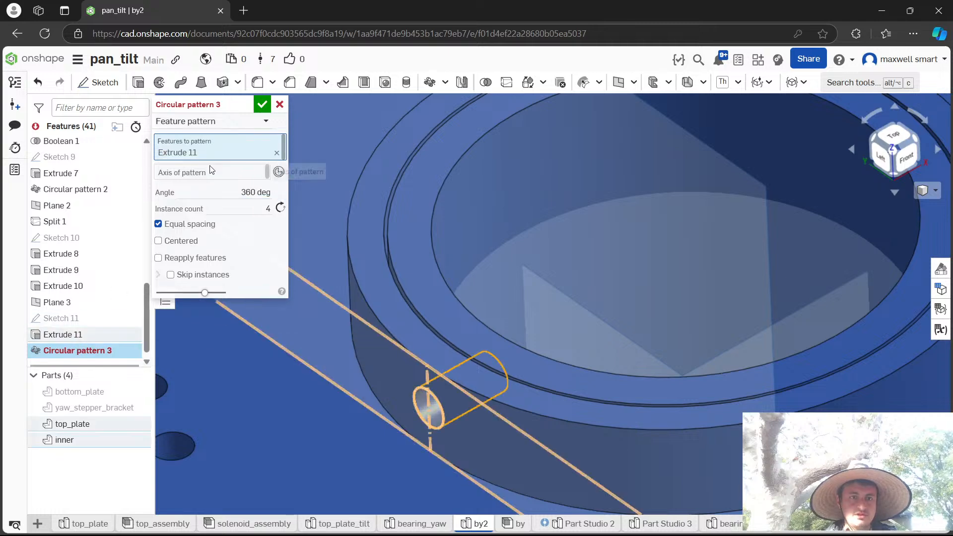
pyautogui.click(443, 372)
pyautogui.moveTo(558, 352); pyautogui.dragTo(393, 229, button='right')
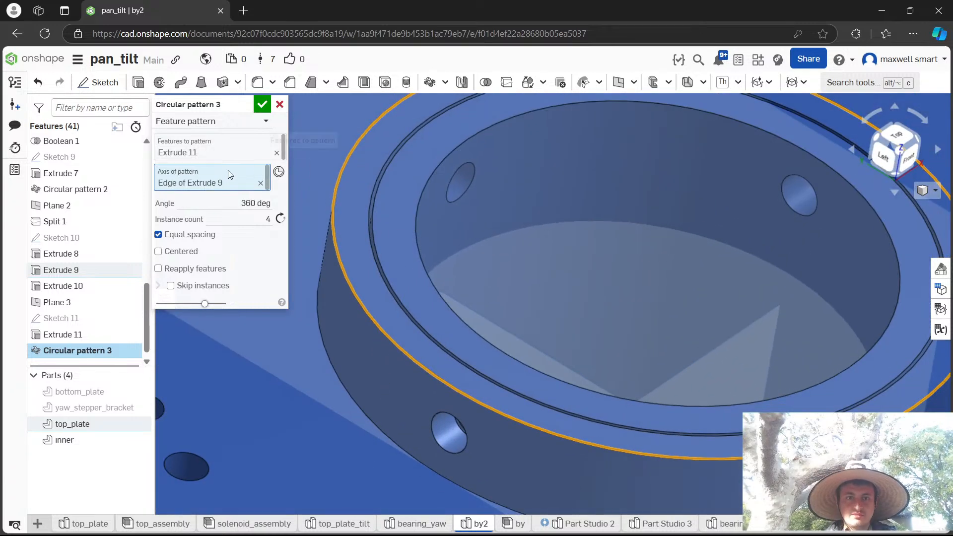
pyautogui.click(261, 105)
pyautogui.moveTo(761, 357); pyautogui.dragTo(751, 321, button='right')
pyautogui.scroll(-3, 725, 323)
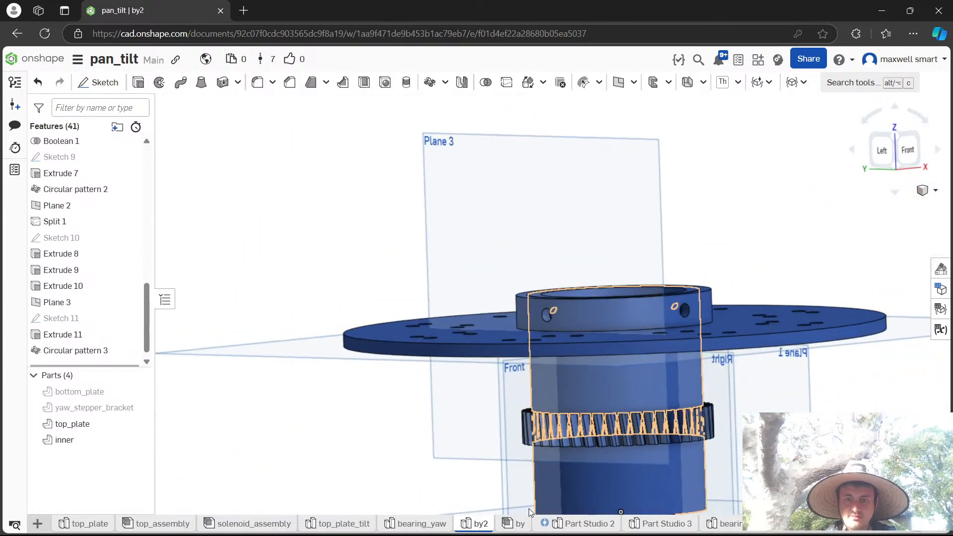
# In the by assembly, replace the broken top_plate instance with the inner part from the by2 part studio.
pyautogui.click(519, 523)
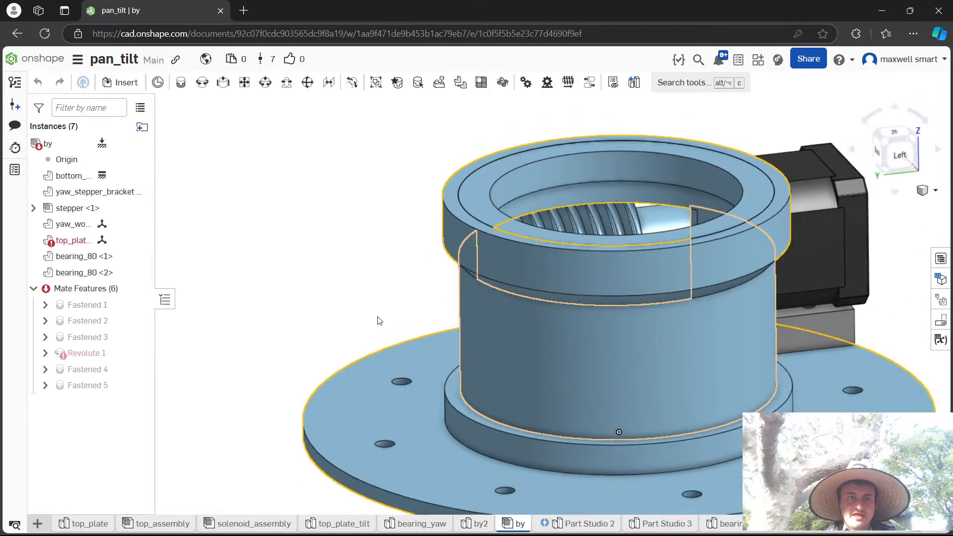
pyautogui.click(62, 244)
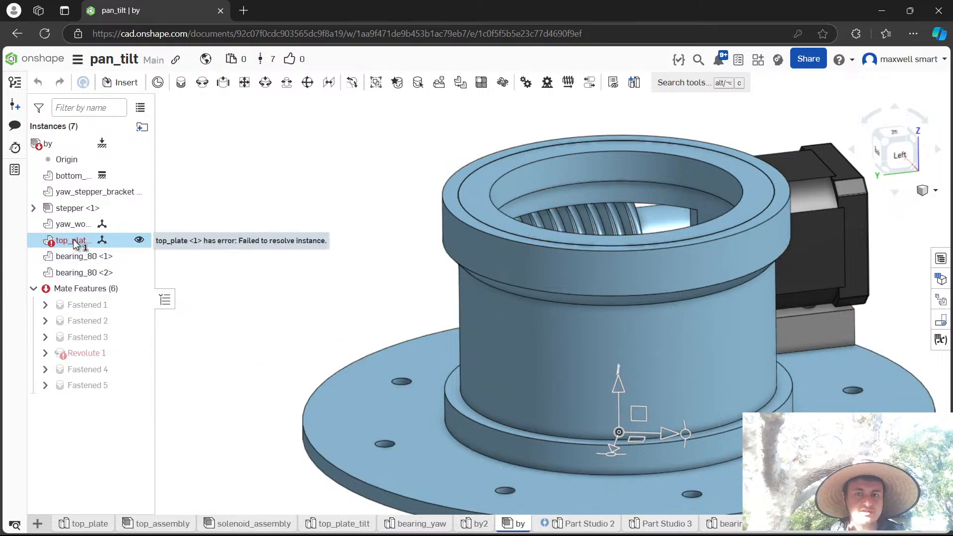
pyautogui.rightClick(74, 243)
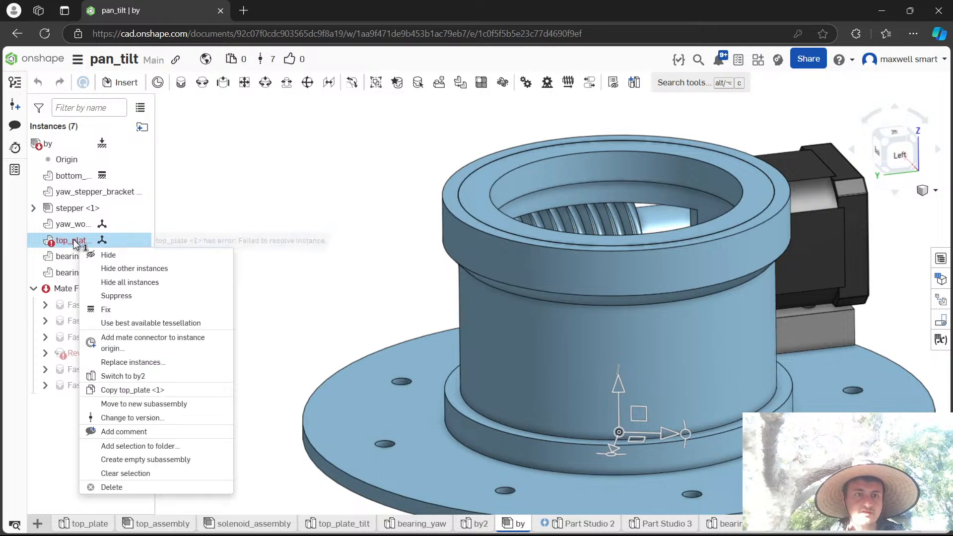
pyautogui.click(153, 361)
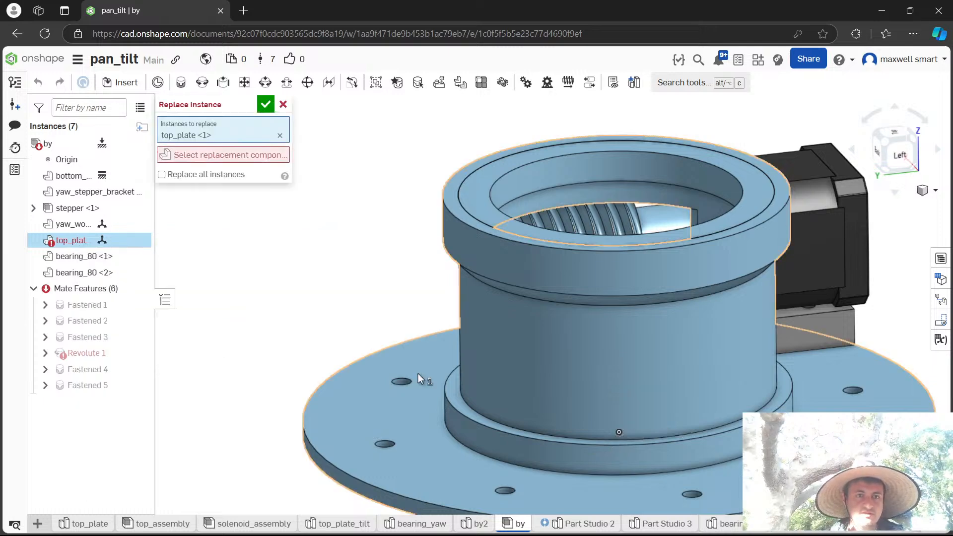
pyautogui.click(268, 154)
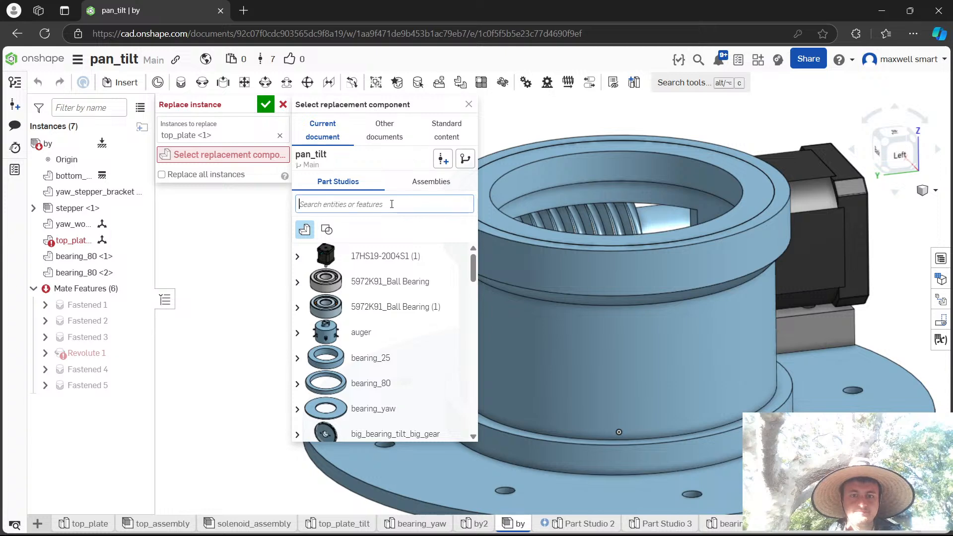
pyautogui.scroll(-3, 380, 303)
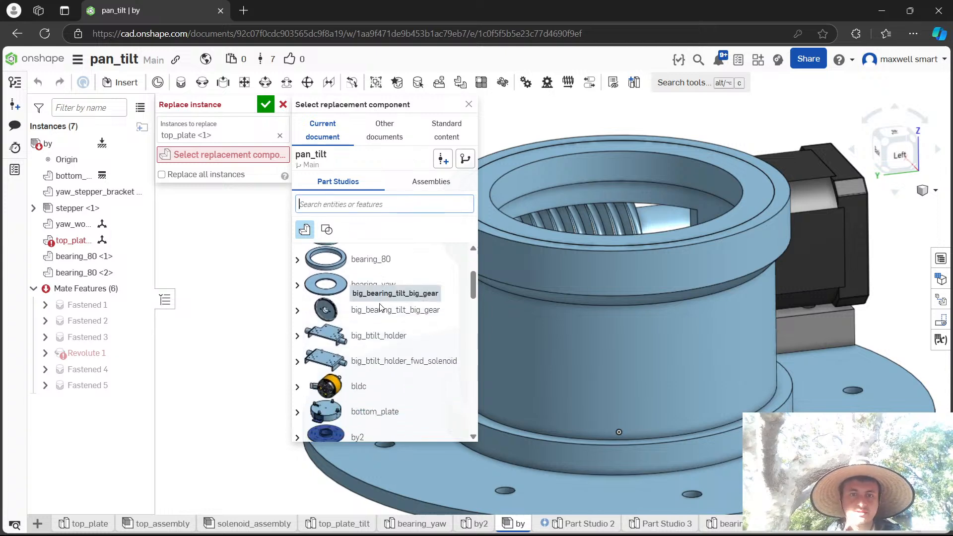
pyautogui.scroll(-2, 380, 306)
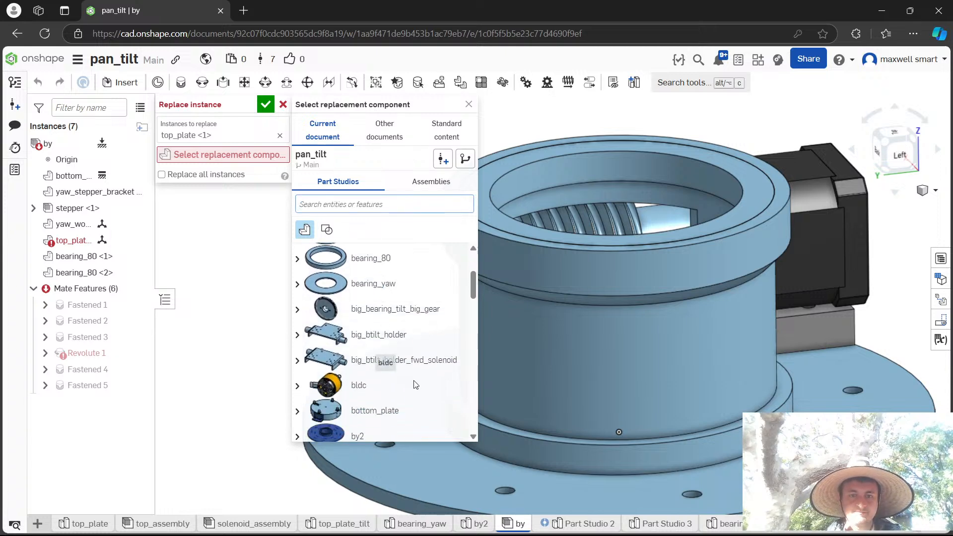
pyautogui.click(298, 375)
pyautogui.scroll(-1, 332, 368)
pyautogui.scroll(-4, 343, 369)
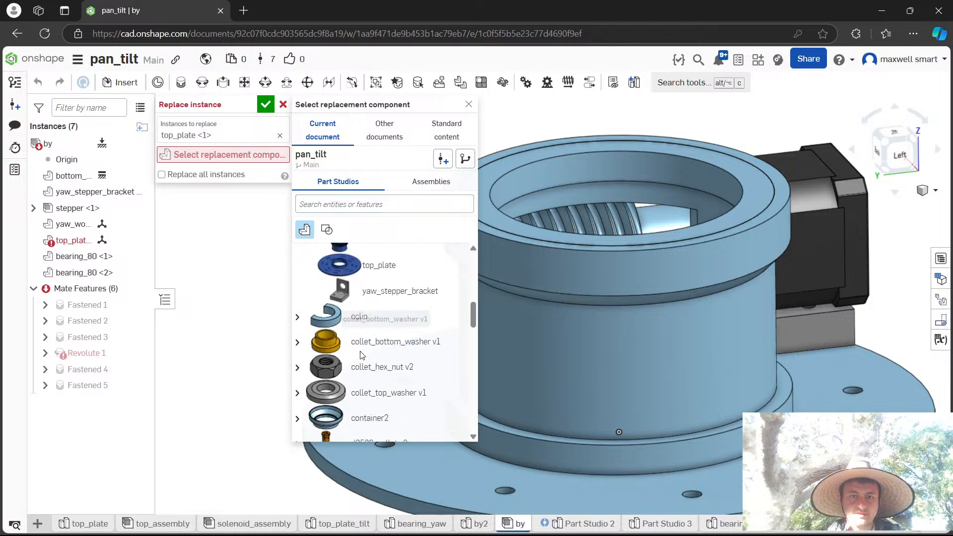
pyautogui.scroll(3, 367, 369)
pyautogui.click(385, 366)
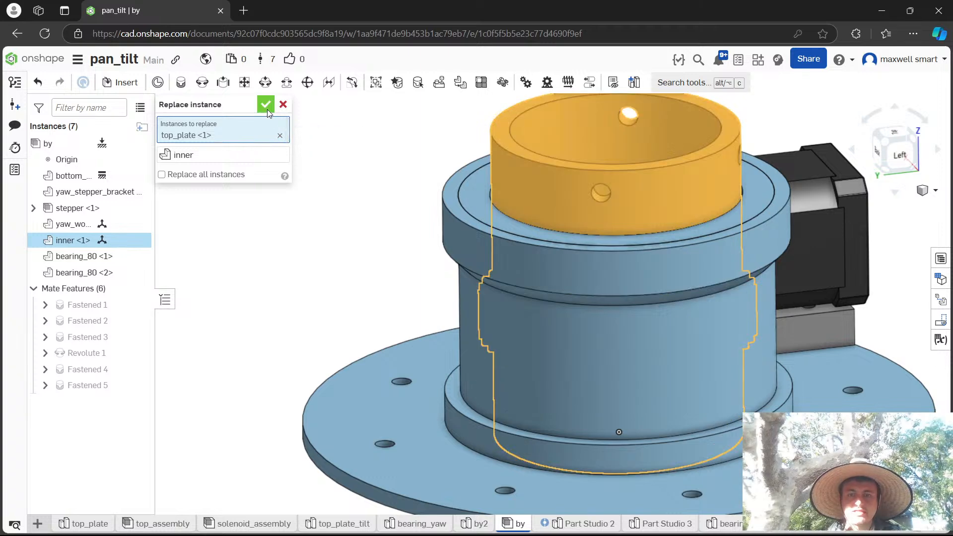
pyautogui.click(266, 105)
# Turn the inner hub about its revolute mate and examine its fit through the bearings and base from above and below.
pyautogui.moveTo(718, 167); pyautogui.dragTo(402, 255)
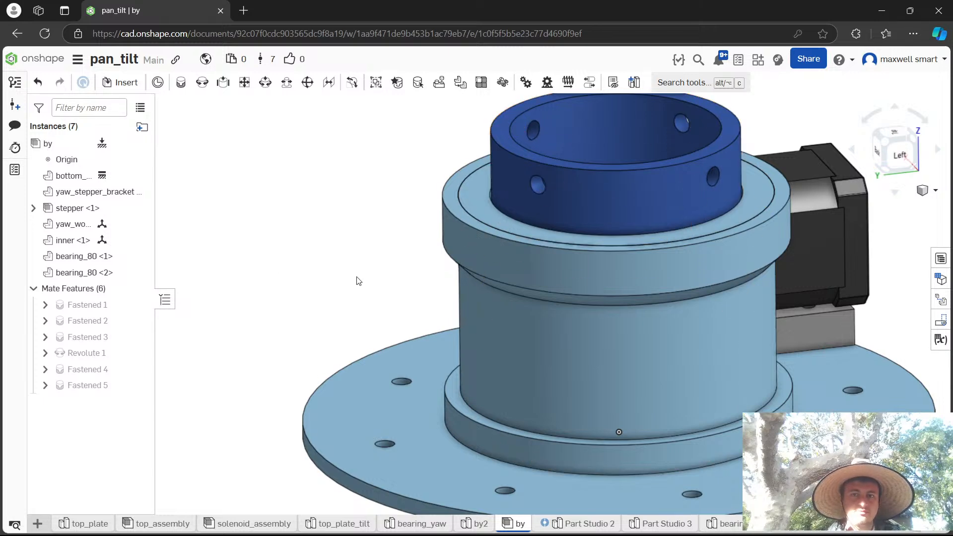
pyautogui.moveTo(636, 210); pyautogui.dragTo(641, 209)
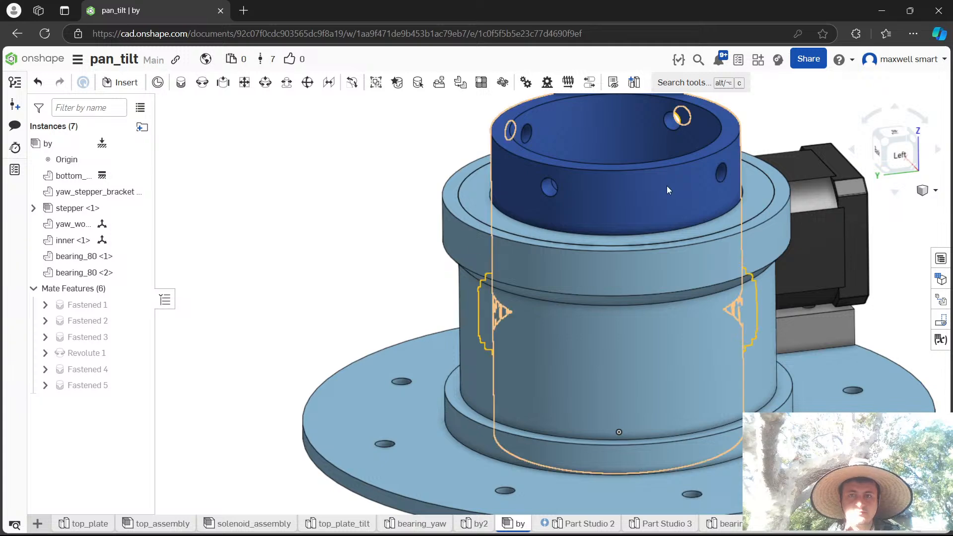
pyautogui.scroll(5, 644, 188)
pyautogui.press('f')
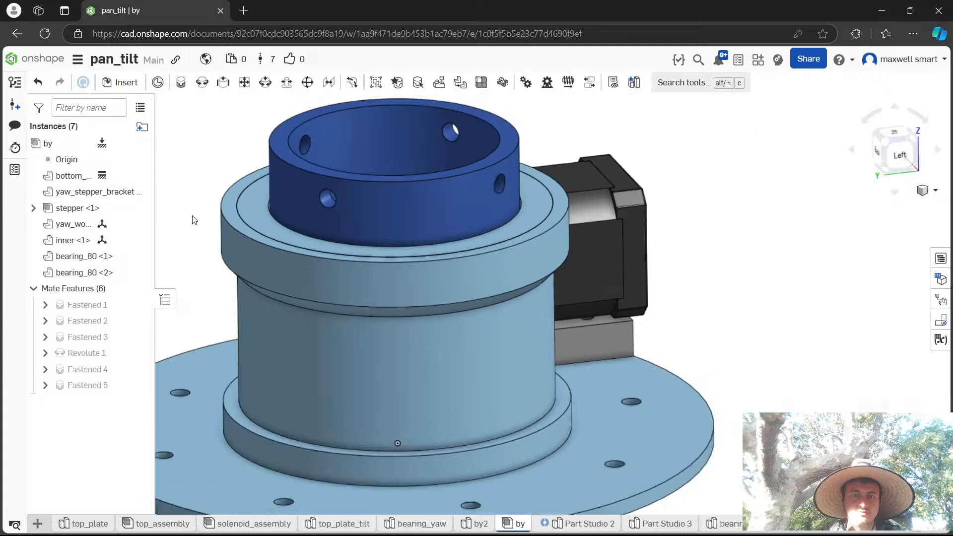
pyautogui.hotkey('alt', 'c')
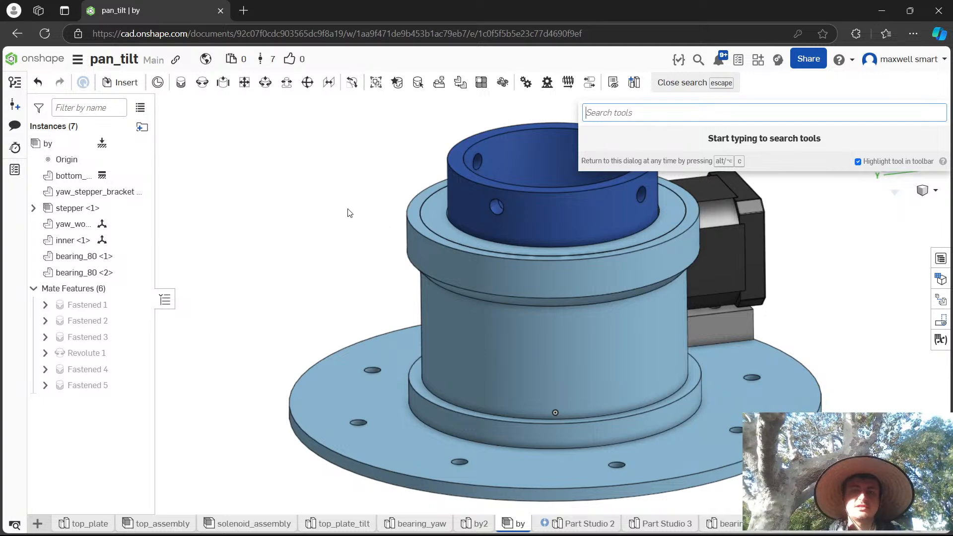
pyautogui.press('Escape')
pyautogui.scroll(3, 349, 198)
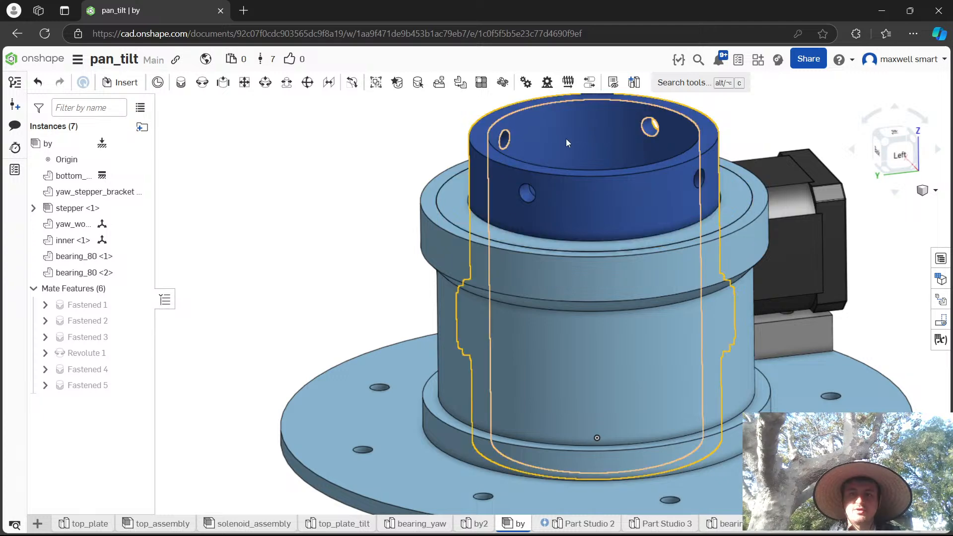
pyautogui.moveTo(563, 152); pyautogui.dragTo(598, 281, button='right')
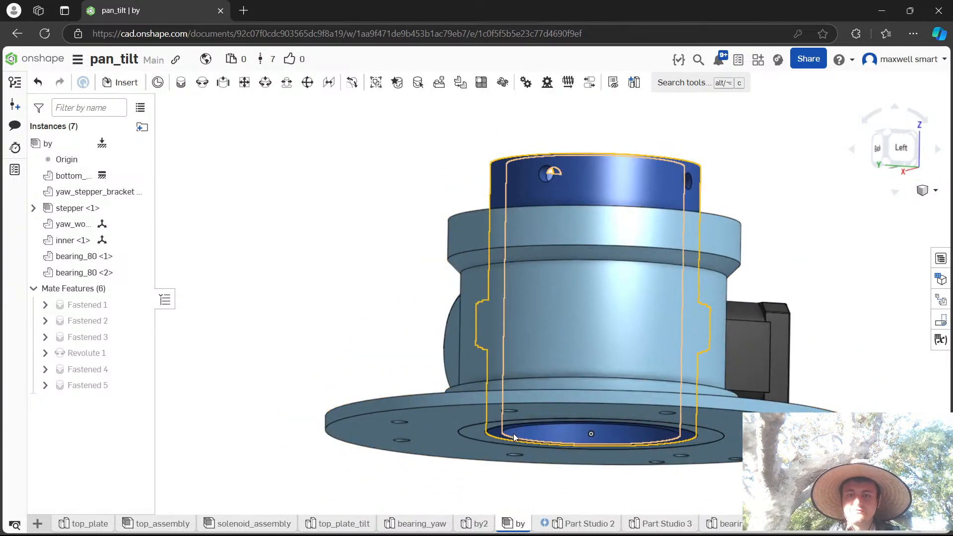
pyautogui.moveTo(484, 431); pyautogui.dragTo(541, 301, button='right')
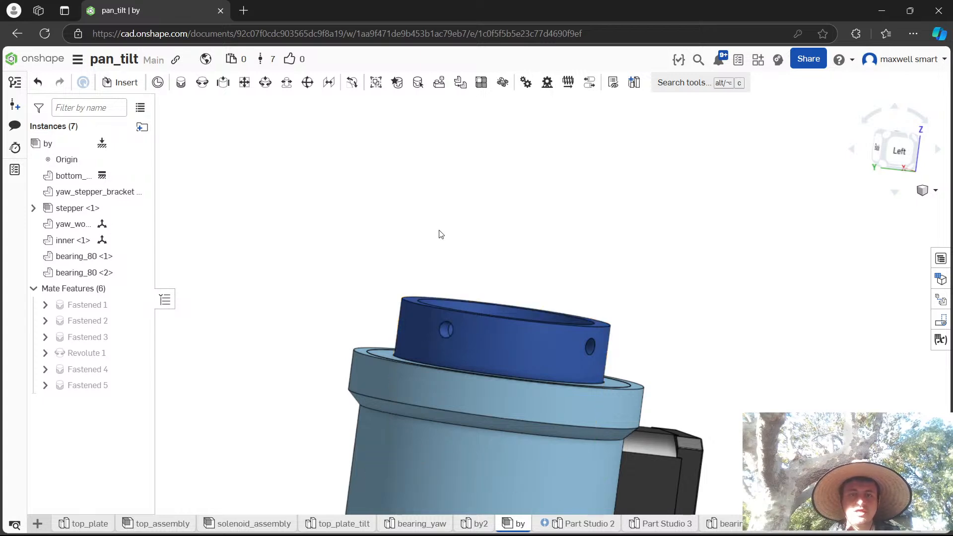
pyautogui.hotkey('alt', 'Tab')
pyautogui.hotkey('alt', 'shift', 'Tab')
pyautogui.hotkey('alt', 'Tab')
pyautogui.hotkey('alt', 'Tab')
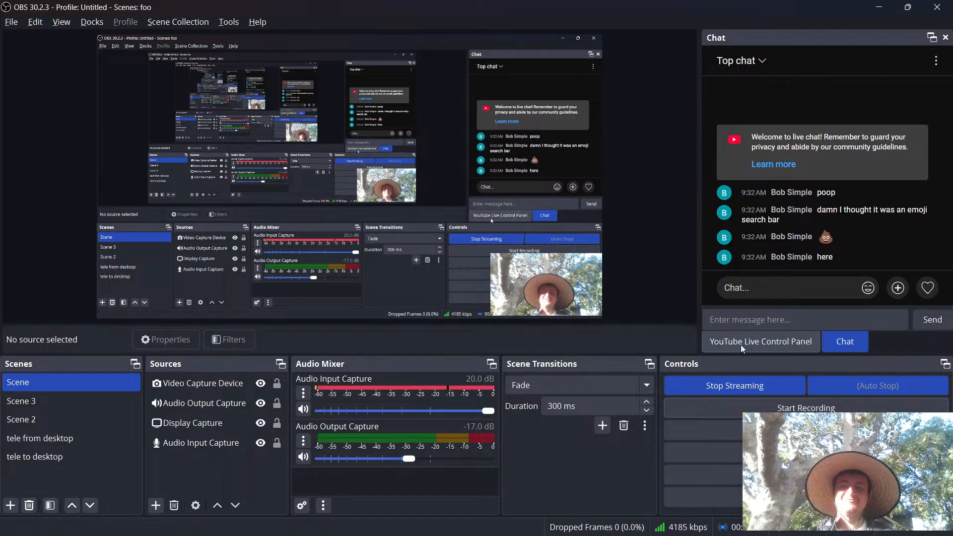
pyautogui.hotkey('alt', 'Tab')
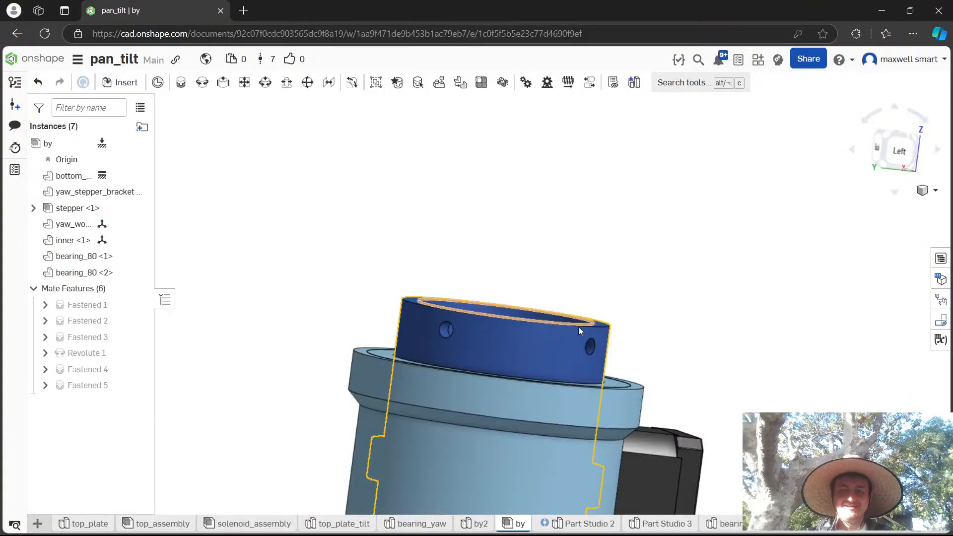
pyautogui.moveTo(579, 326); pyautogui.dragTo(594, 355, button='right')
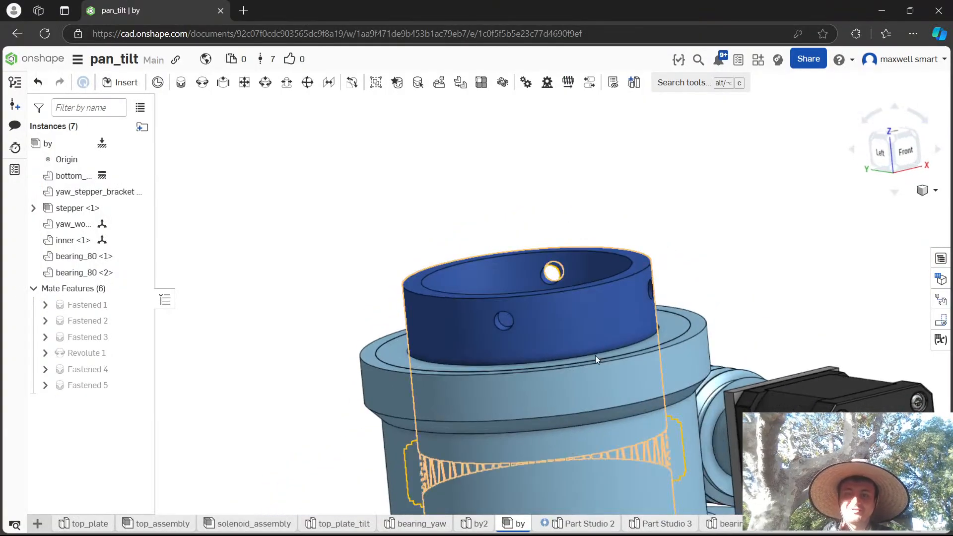
pyautogui.click(570, 450)
pyautogui.moveTo(742, 215); pyautogui.dragTo(755, 156, button='right')
pyautogui.click(747, 178)
pyautogui.hotkey('alt', 'Tab')
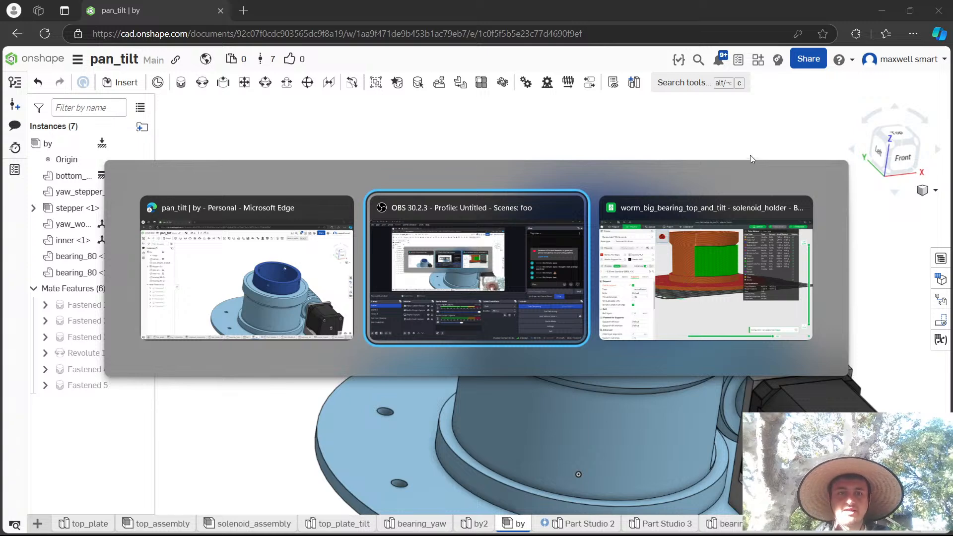
pyautogui.hotkey('alt', 'shift', 'Tab')
pyautogui.moveTo(674, 160); pyautogui.dragTo(653, 162, button='right')
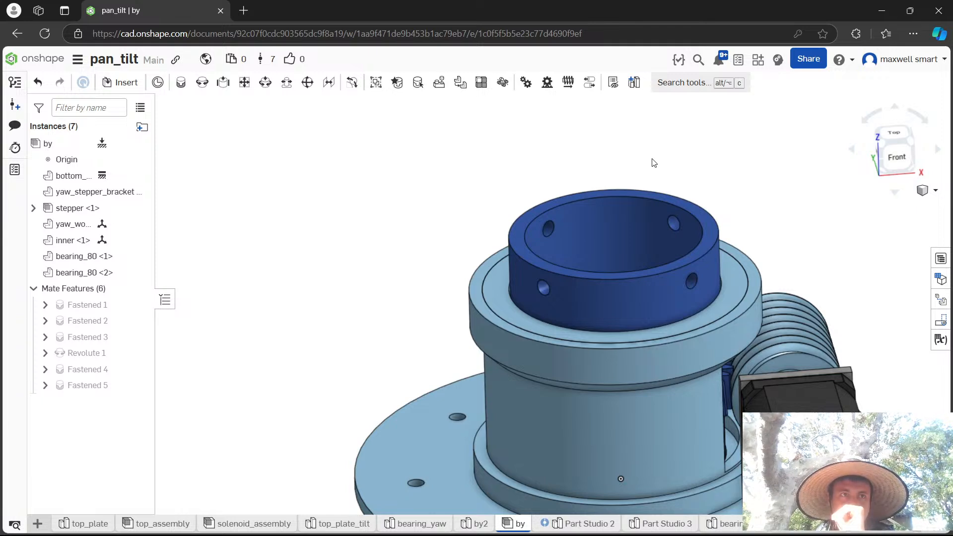
# Return to the by2 part studio and roll the feature history back to just after Sketch 10.
pyautogui.click(480, 522)
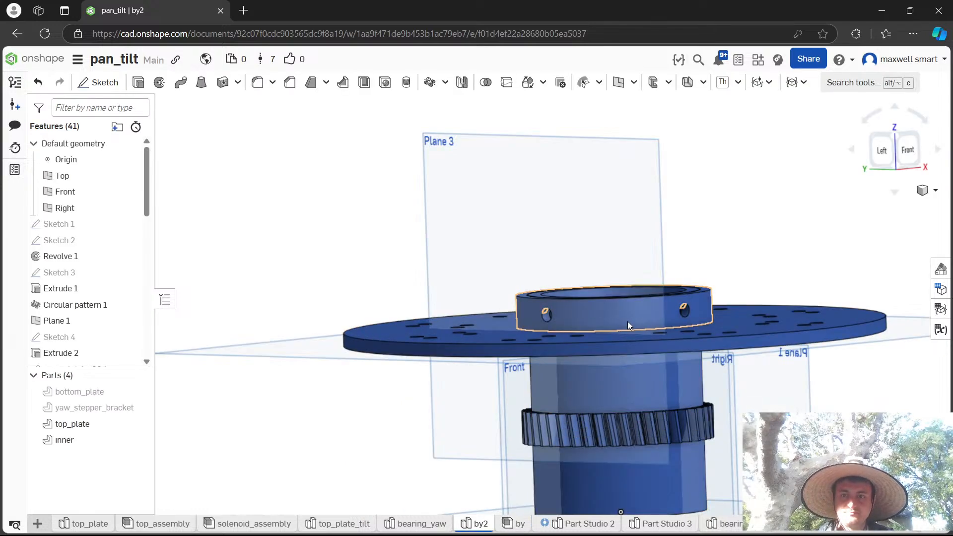
pyautogui.moveTo(627, 320); pyautogui.dragTo(617, 338, button='right')
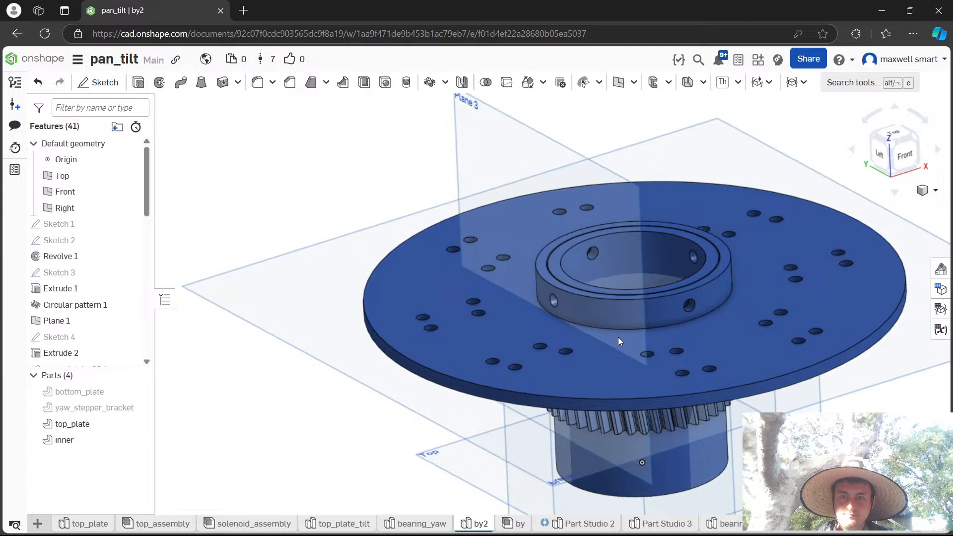
pyautogui.moveTo(618, 338)
pyautogui.mouseDown(button='right')
pyautogui.moveTo(603, 391)
pyautogui.moveTo(623, 361)
pyautogui.moveTo(624, 308)
pyautogui.moveTo(623, 323)
pyautogui.moveTo(598, 347)
pyautogui.moveTo(605, 349)
pyautogui.moveTo(606, 314)
pyautogui.moveTo(605, 328)
pyautogui.mouseUp(button='right')
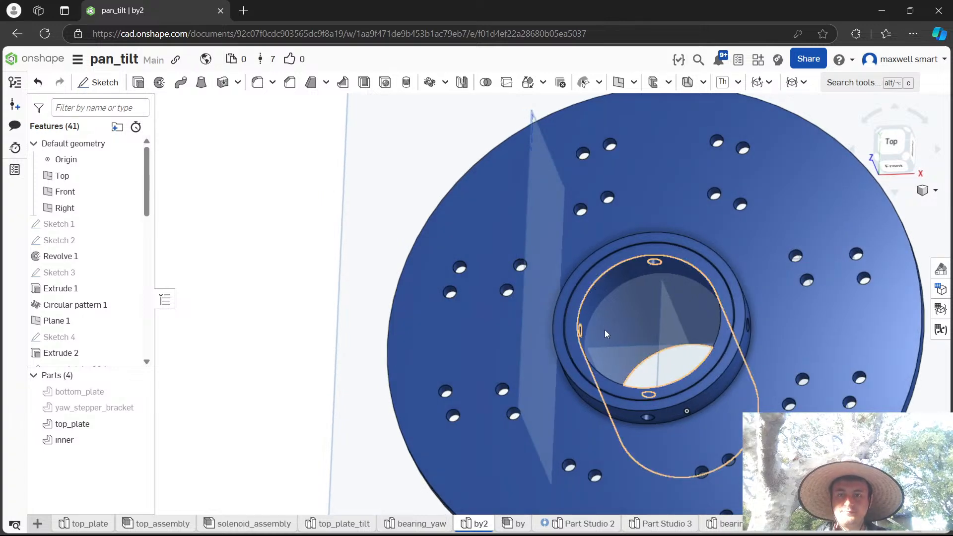
pyautogui.moveTo(606, 327); pyautogui.dragTo(608, 323, button='right')
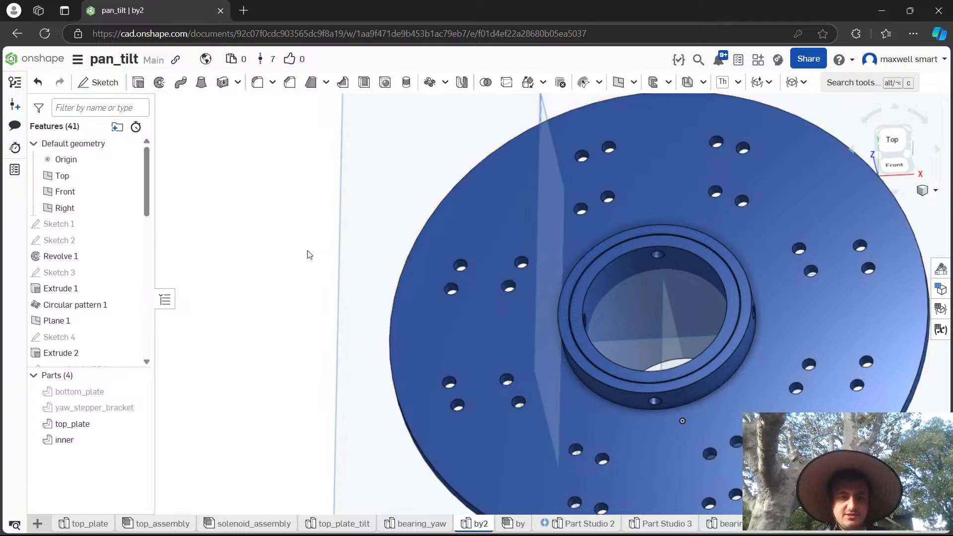
pyautogui.scroll(-9, 84, 350)
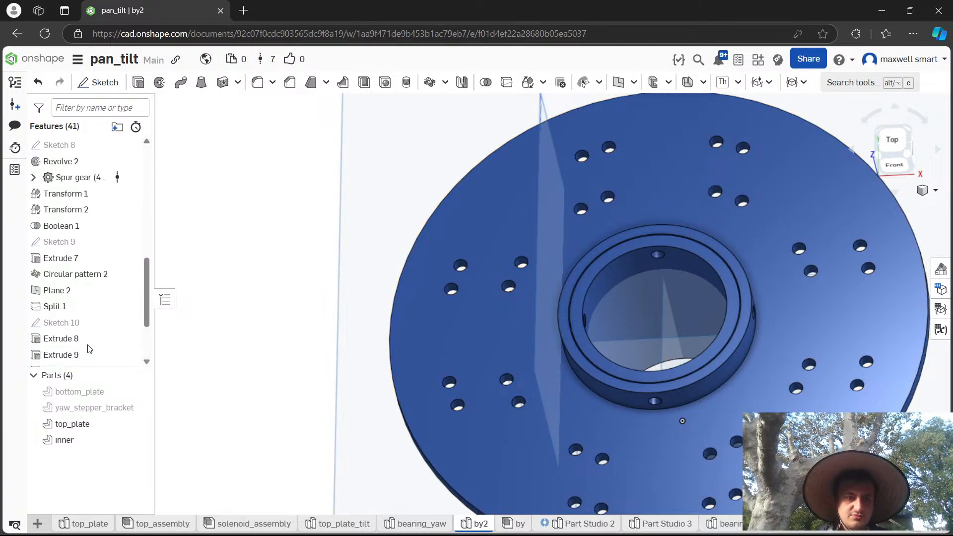
pyautogui.moveTo(83, 356); pyautogui.dragTo(82, 245)
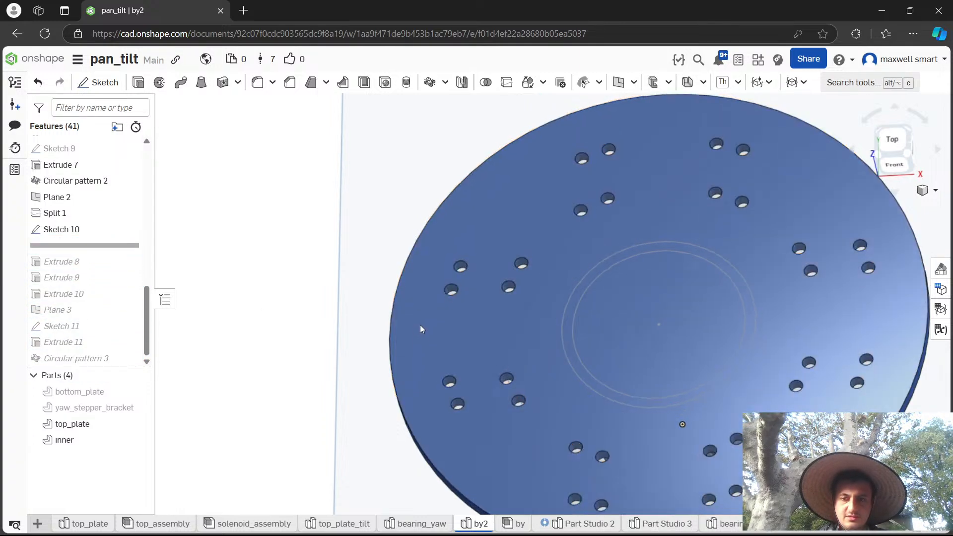
# Examine the Sketch 10 circles on the top plate, the junction with the inner hub beneath it, and the gear teeth.
pyautogui.moveTo(419, 328); pyautogui.dragTo(412, 298, button='right')
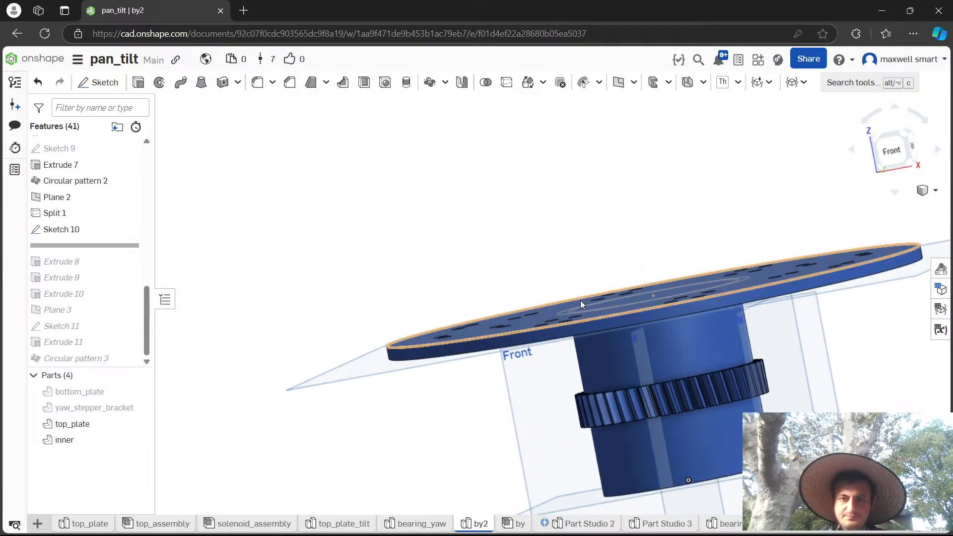
pyautogui.moveTo(594, 295); pyautogui.dragTo(594, 287, button='right')
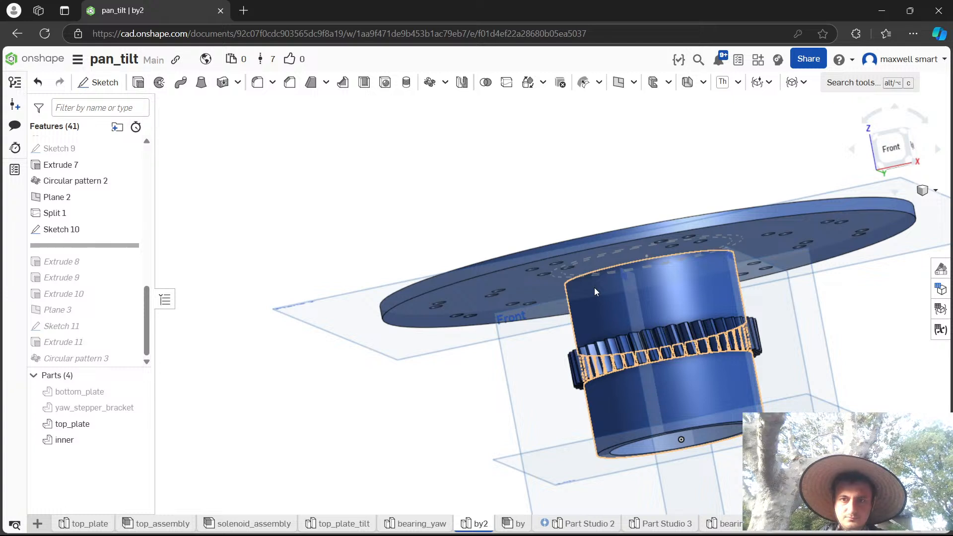
pyautogui.moveTo(594, 288); pyautogui.dragTo(594, 302, button='right')
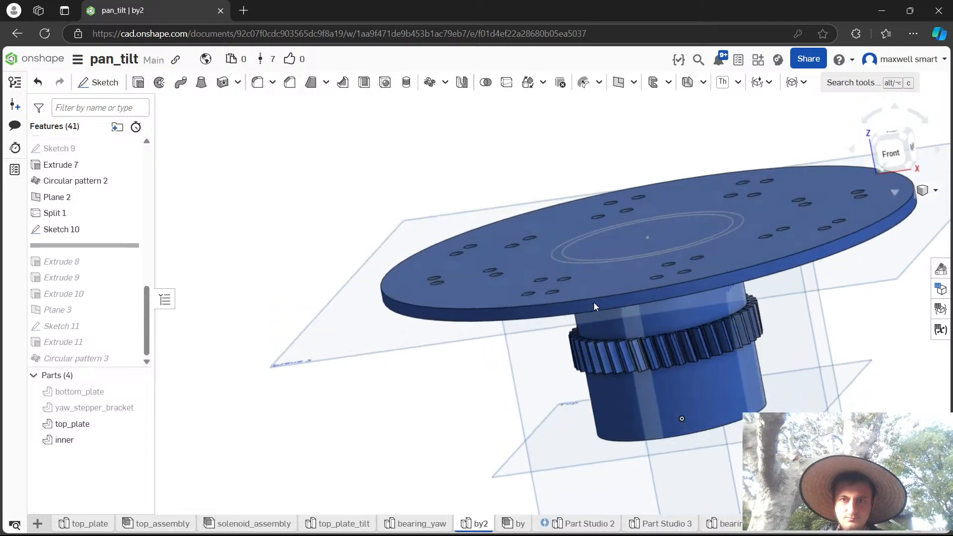
pyautogui.moveTo(634, 253)
pyautogui.mouseDown(button='right')
pyautogui.moveTo(636, 292)
pyautogui.moveTo(649, 279)
pyautogui.mouseUp(button='right')
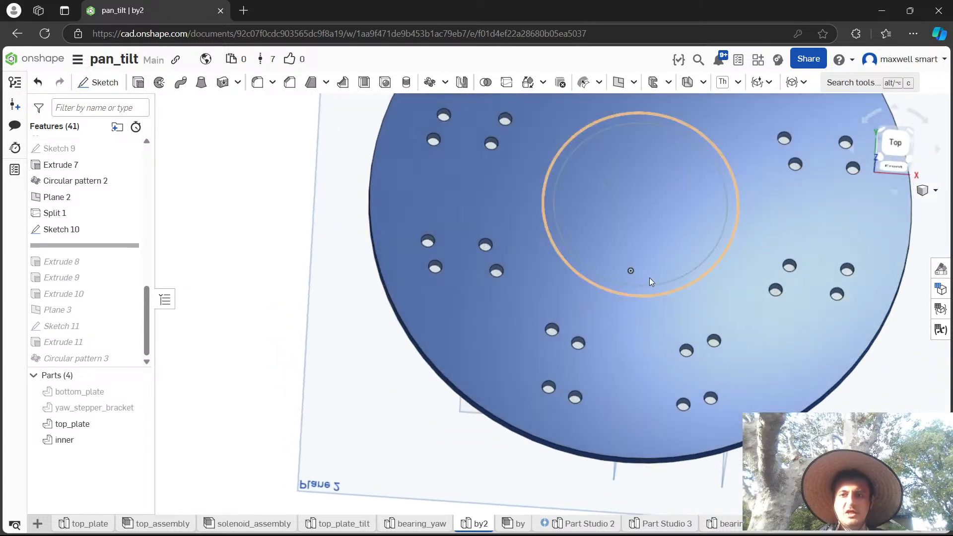
pyautogui.scroll(1, 705, 226)
pyautogui.moveTo(705, 226); pyautogui.dragTo(653, 288, button='middle')
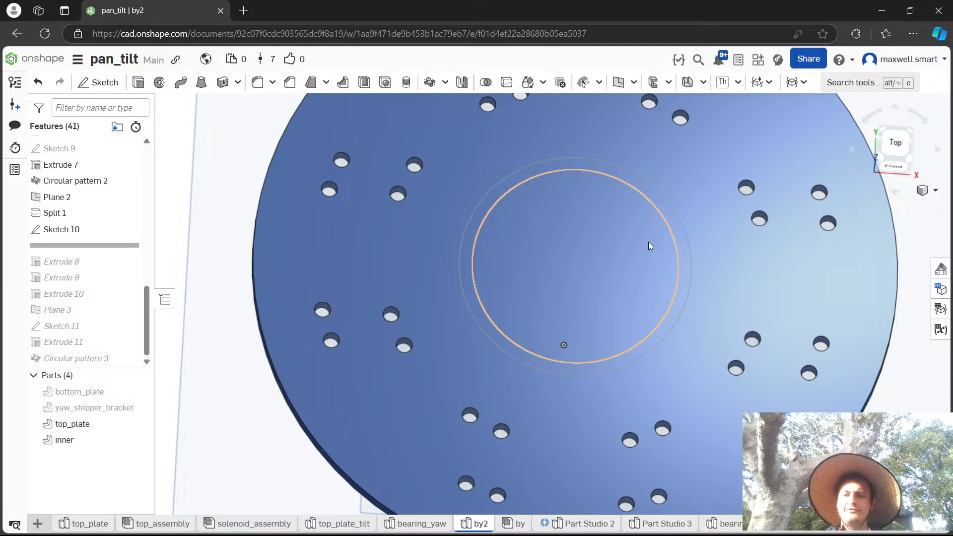
pyautogui.moveTo(637, 251); pyautogui.dragTo(611, 286, button='right')
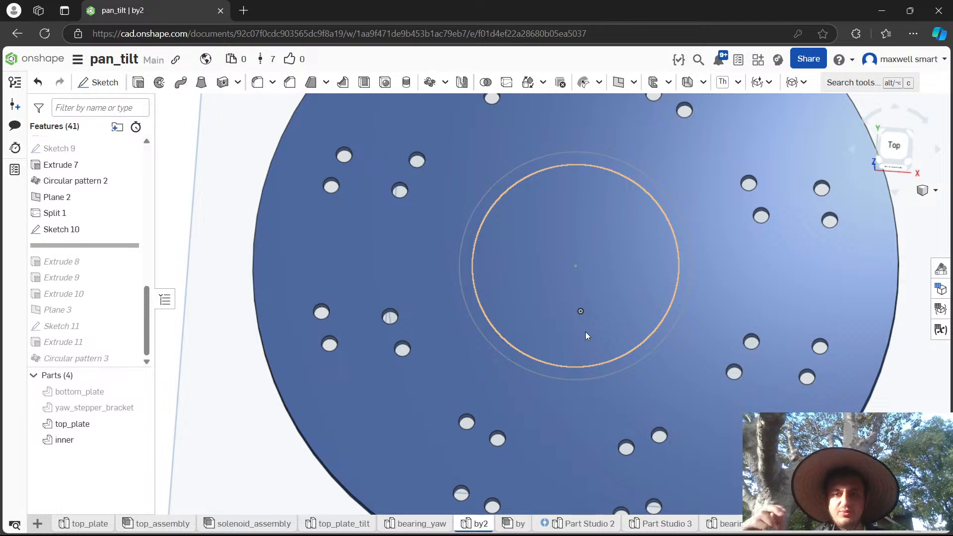
pyautogui.moveTo(585, 331); pyautogui.dragTo(673, 251, button='right')
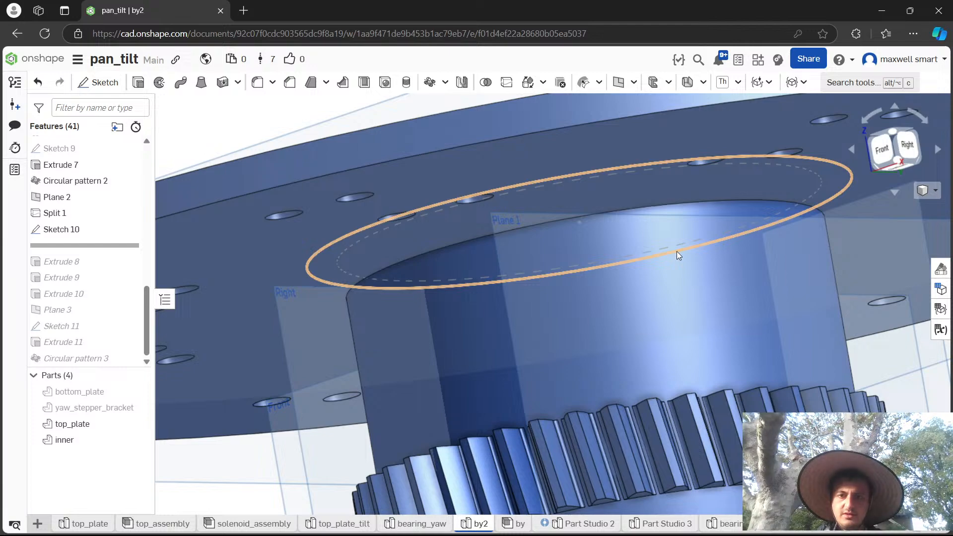
pyautogui.moveTo(676, 251); pyautogui.dragTo(725, 258, button='right')
pyautogui.scroll(-5, 648, 191)
pyautogui.scroll(4, 725, 296)
pyautogui.moveTo(725, 296); pyautogui.dragTo(723, 280, button='right')
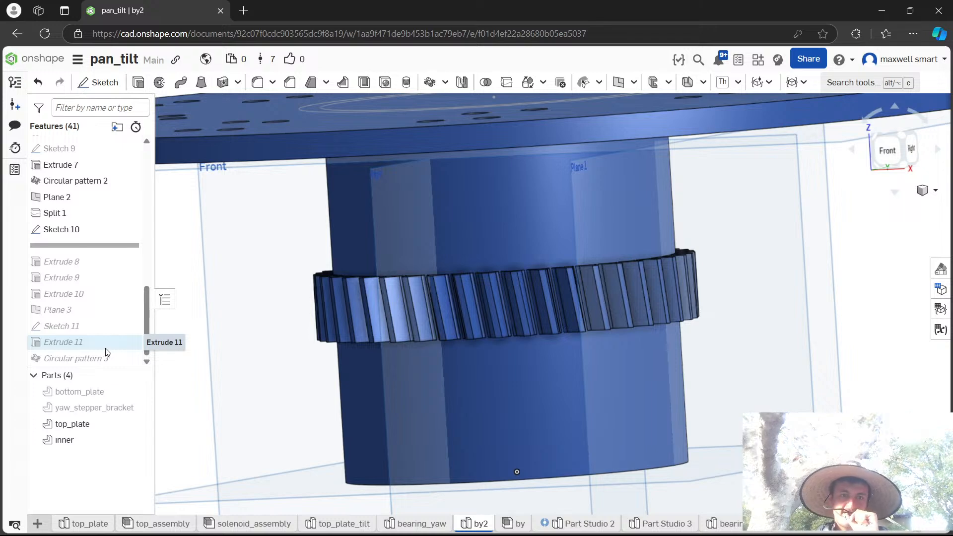
# Delete all features from Extrude 8 through Circular pattern 3 and open Sketch 10 for editing.
pyautogui.click(74, 262)
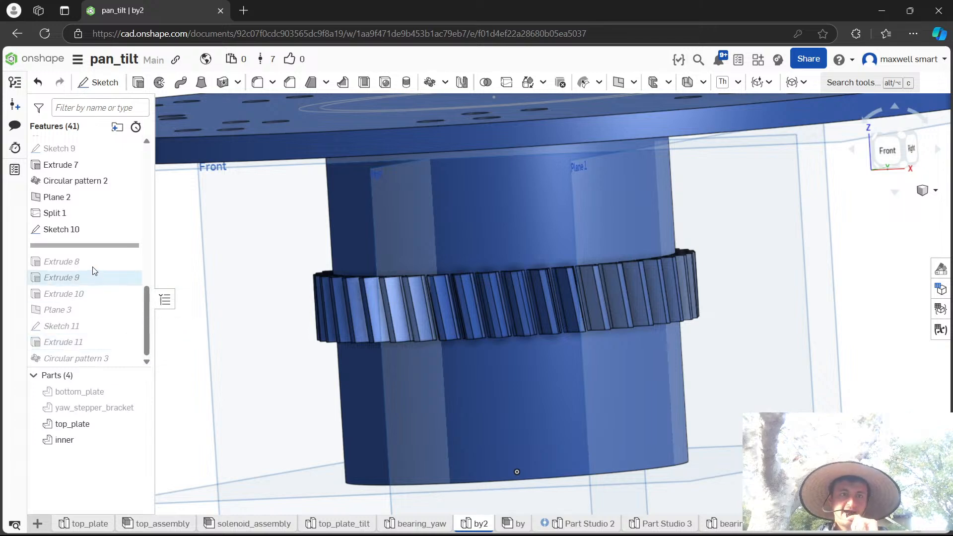
pyautogui.keyDown('shift'); pyautogui.click(107, 358); pyautogui.keyUp('shift')
pyautogui.press('Delete')
pyautogui.scroll(-4, 478, 288)
pyautogui.moveTo(477, 298); pyautogui.dragTo(442, 373, button='right')
pyautogui.doubleClick(62, 342)
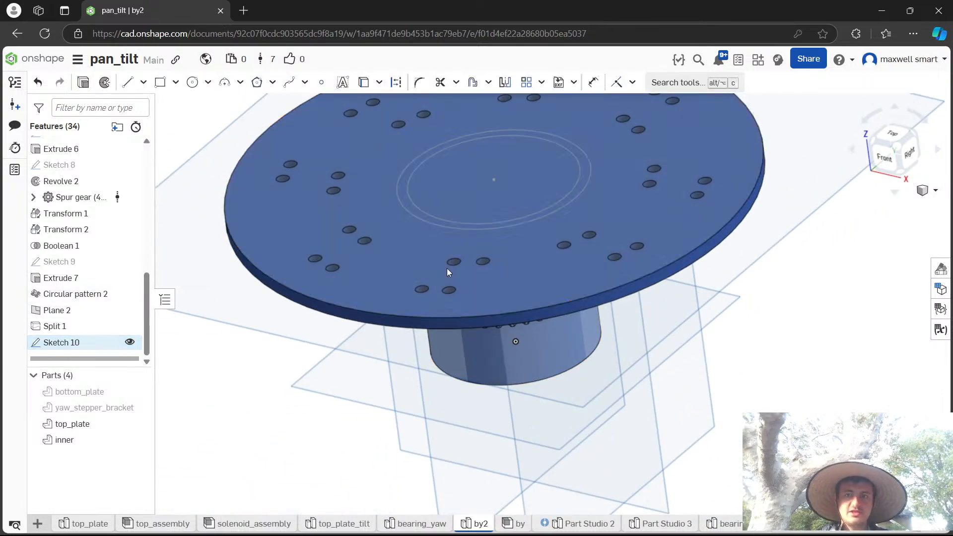
pyautogui.press('n')
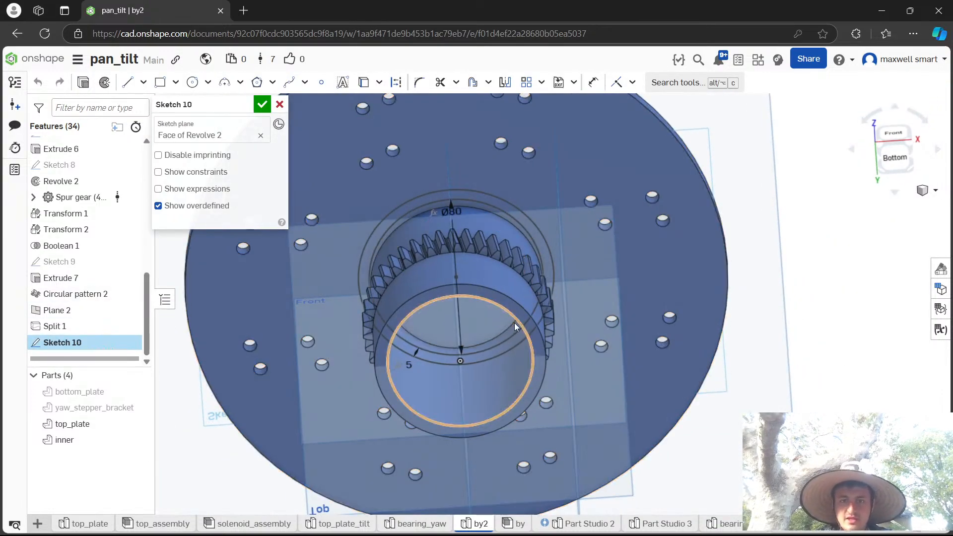
# Examine the Sketch 10 circles and their dimensions against the inner hub from below, from the side and from above.
pyautogui.hotkey('alt', 'Tab')
pyautogui.hotkey('alt', 'Tab')
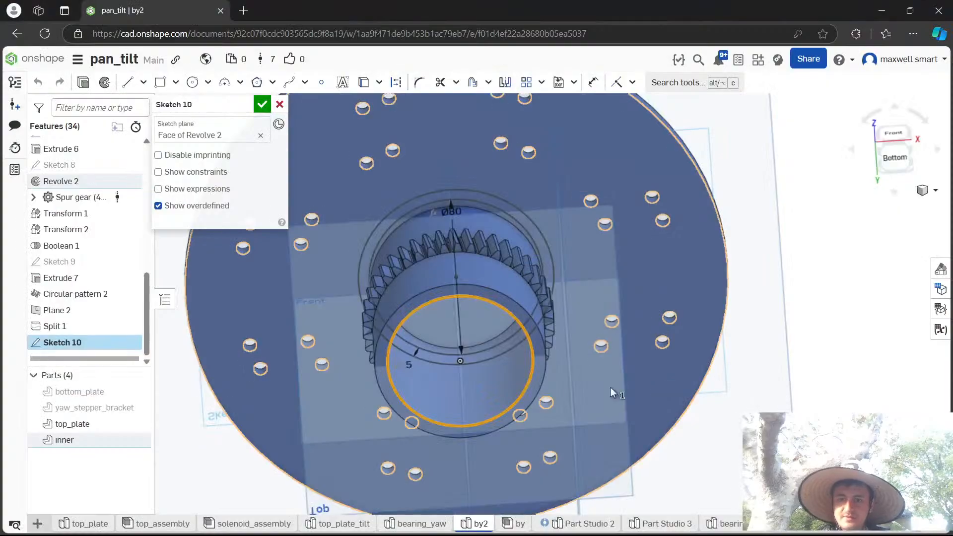
pyautogui.moveTo(504, 391)
pyautogui.mouseDown(button='right')
pyautogui.moveTo(555, 306)
pyautogui.moveTo(553, 267)
pyautogui.moveTo(553, 343)
pyautogui.moveTo(578, 385)
pyautogui.mouseUp(button='right')
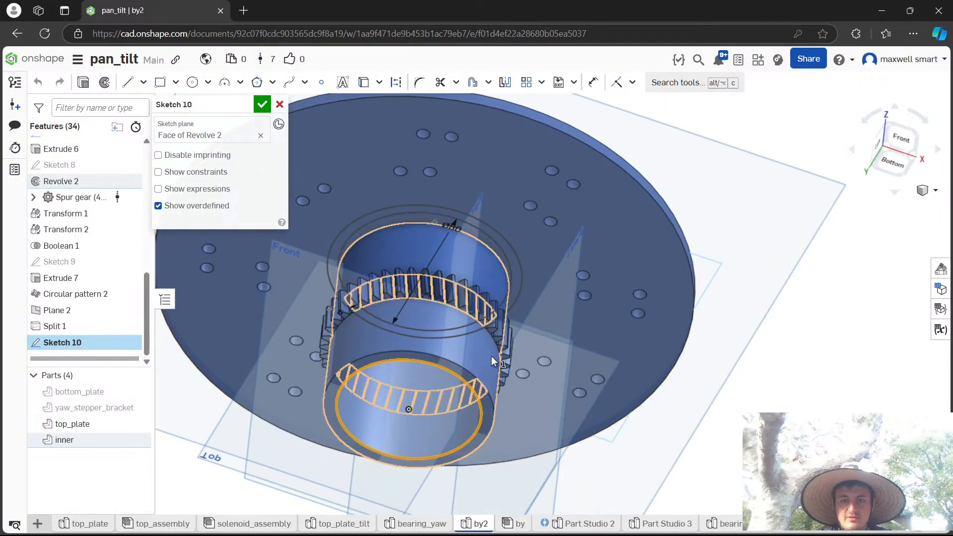
pyautogui.moveTo(481, 383); pyautogui.dragTo(495, 428, button='right')
pyautogui.click(485, 387)
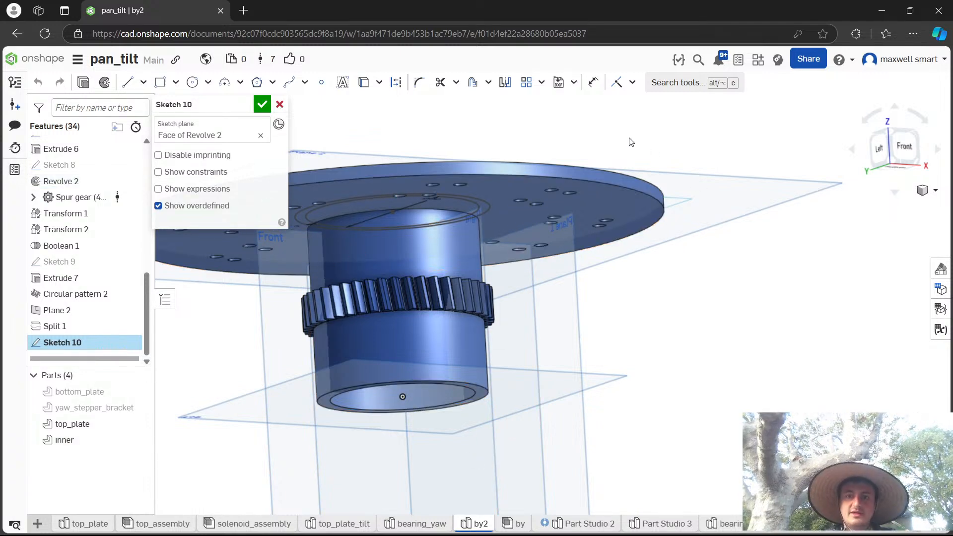
pyautogui.press('n')
pyautogui.moveTo(489, 269); pyautogui.dragTo(491, 323, button='right')
pyautogui.moveTo(230, 365); pyautogui.dragTo(201, 337, button='middle')
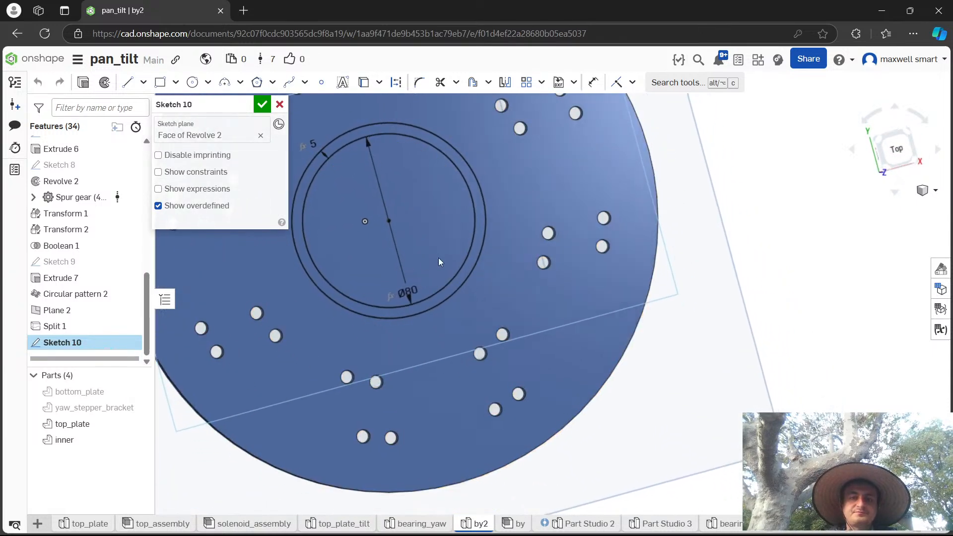
pyautogui.moveTo(437, 259); pyautogui.dragTo(419, 267, button='right')
pyautogui.moveTo(409, 296)
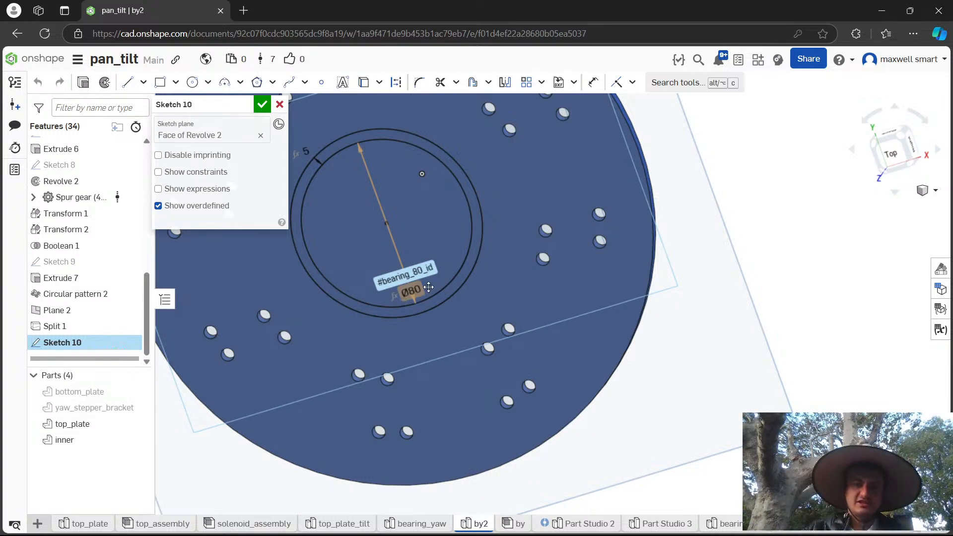
# Set the diameter of the inner circle in Sketch 10 to 66 mm.
pyautogui.doubleClick(412, 290)
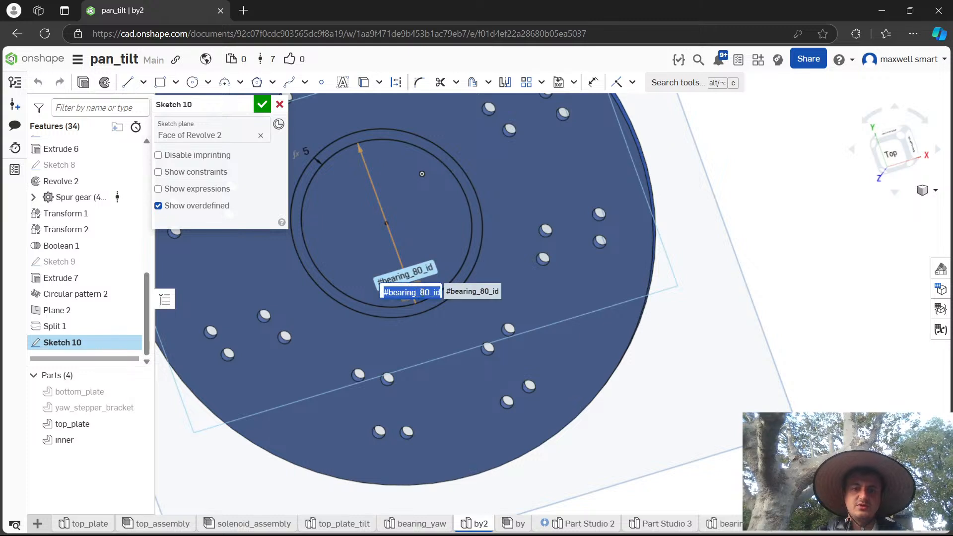
pyautogui.click(439, 293)
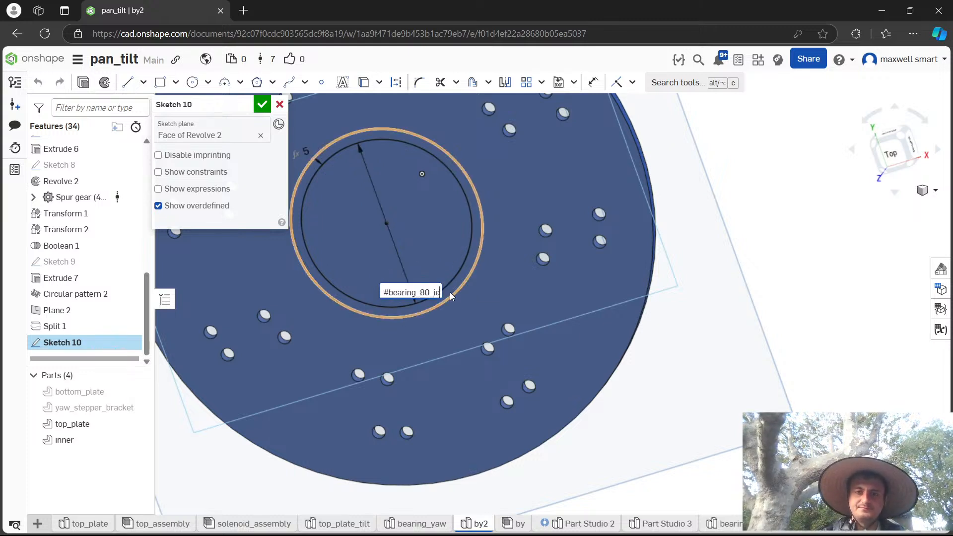
pyautogui.hotkey('ctrl', 'BackSpace')
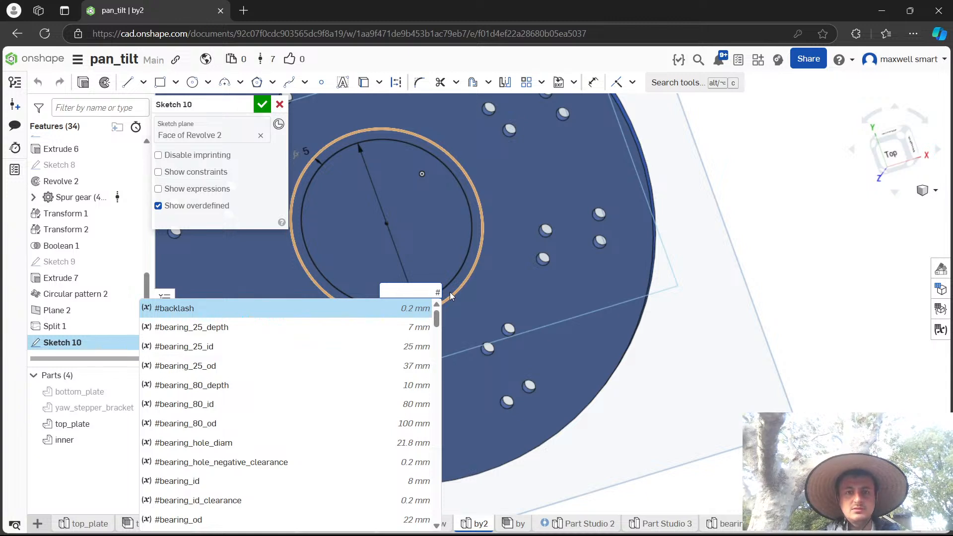
pyautogui.write('66')
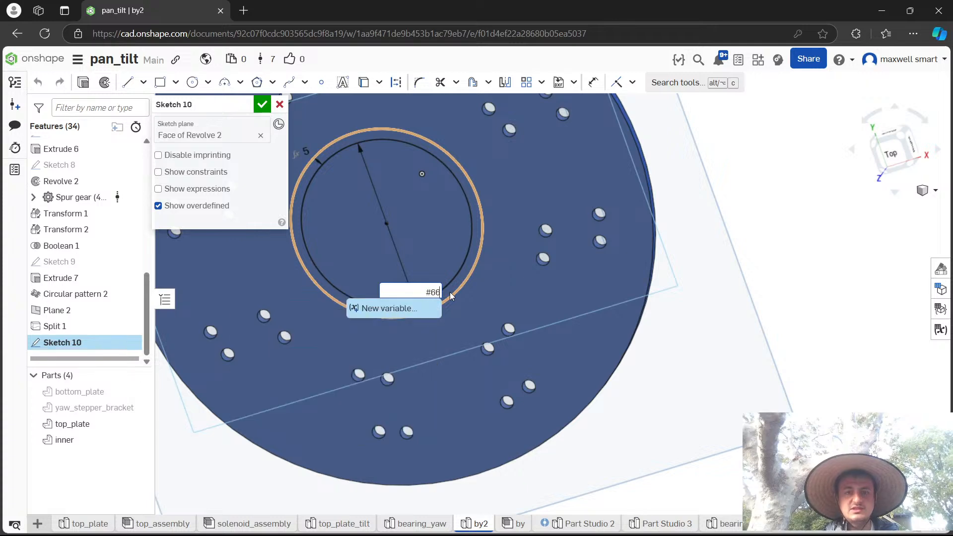
pyautogui.press('BackSpace')
pyautogui.press('BackSpace')
pyautogui.press('BackSpace')
pyautogui.write('66')
pyautogui.press('Return')
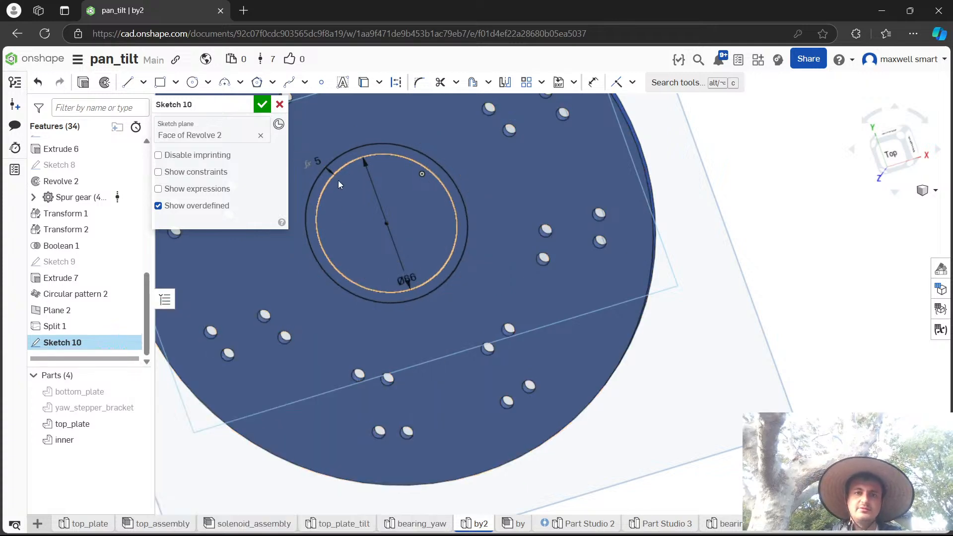
# Delete the inner circle's diameter dimension and dimension the outer circle of Sketch 10 at 66 mm.
pyautogui.click(411, 272)
pyautogui.press('Delete')
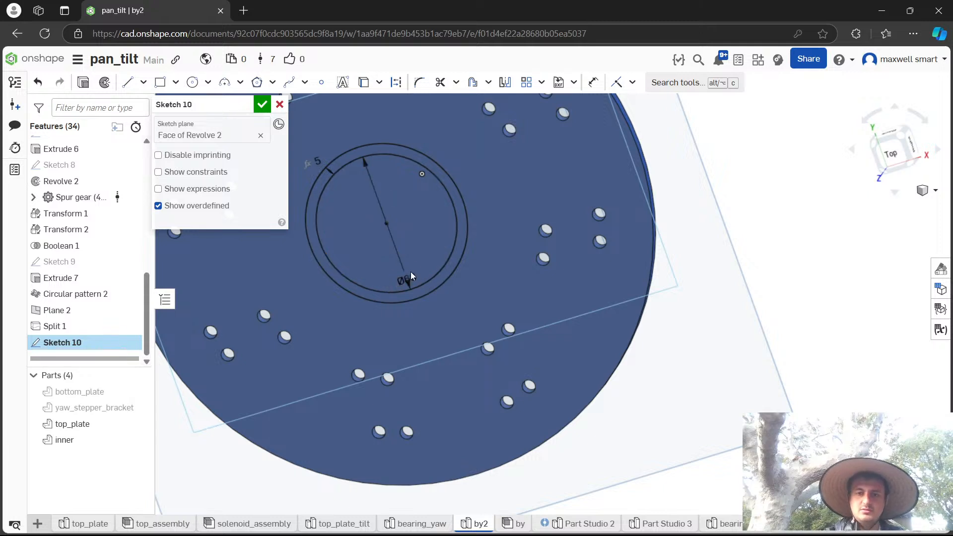
pyautogui.press('d')
pyautogui.click(423, 296)
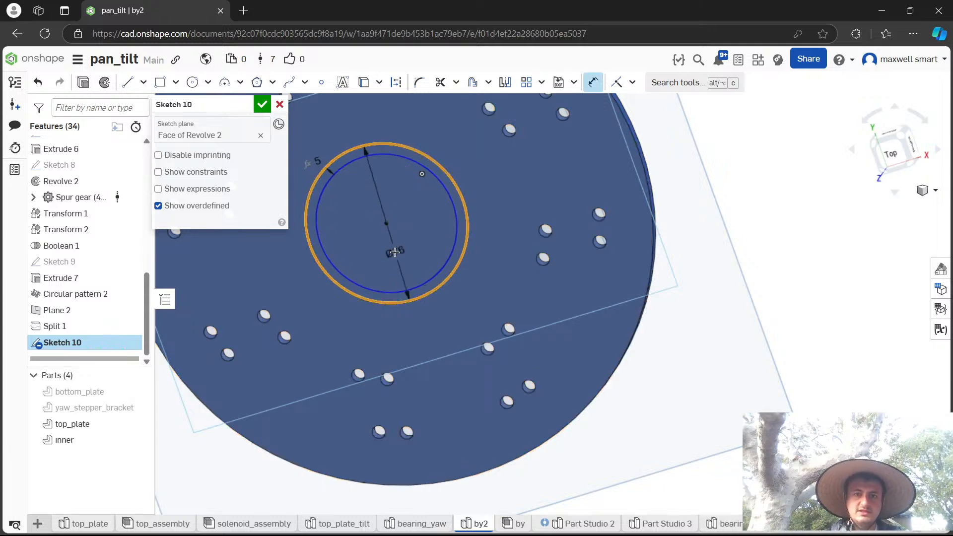
pyautogui.click(394, 252)
pyautogui.write('66')
pyautogui.press('Return')
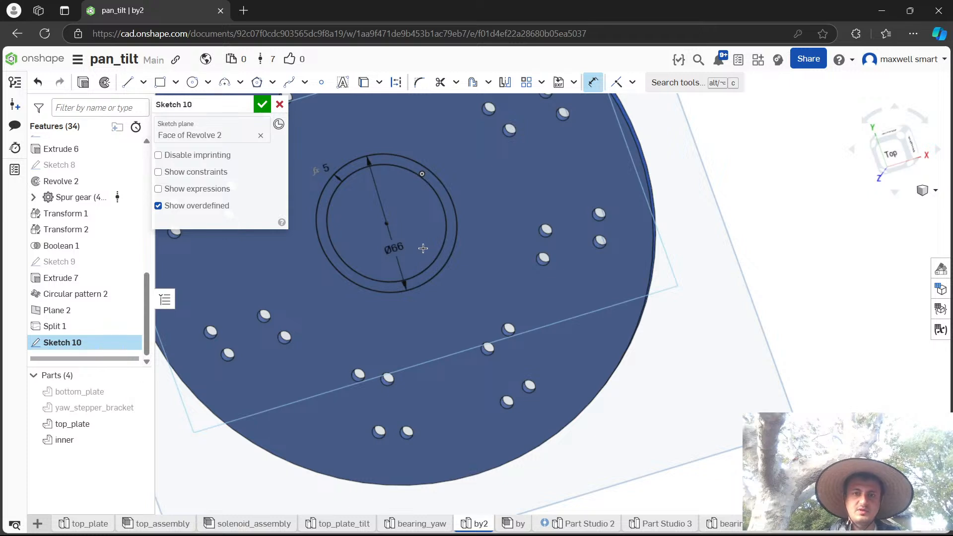
# Extrude the inner circle region of Sketch 10 as a Remove cut with end type Up to next through top_plate.
pyautogui.click(424, 228)
pyautogui.hotkey('shift', 'e')
pyautogui.click(194, 140)
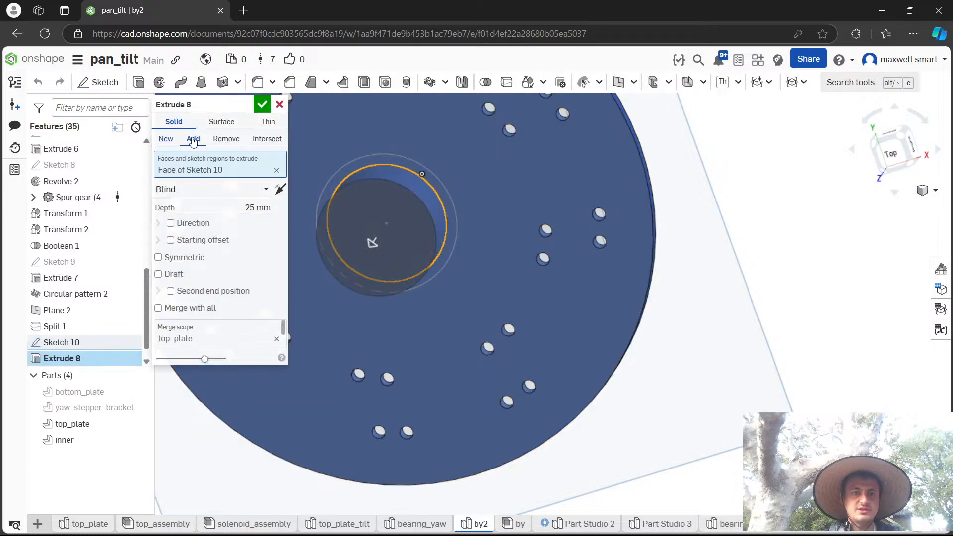
pyautogui.click(225, 141)
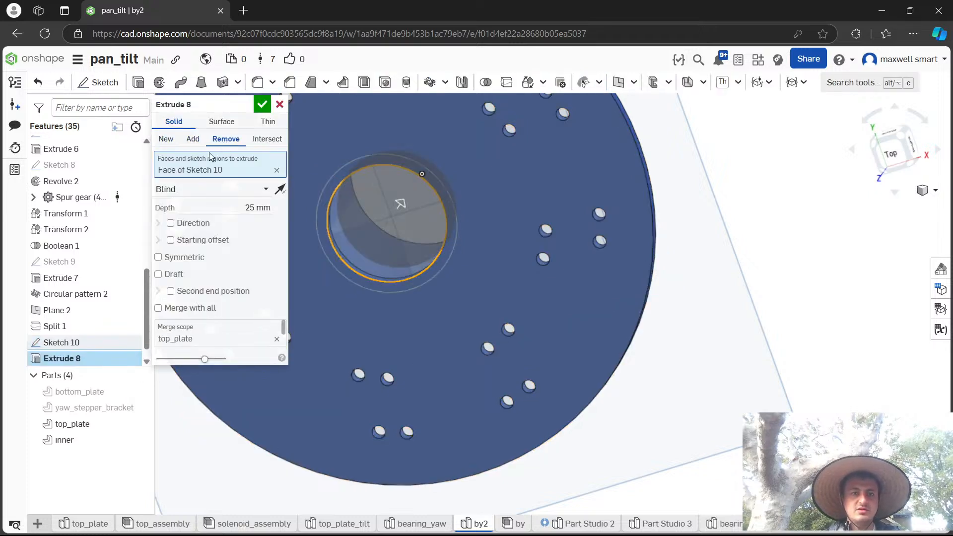
pyautogui.click(213, 190)
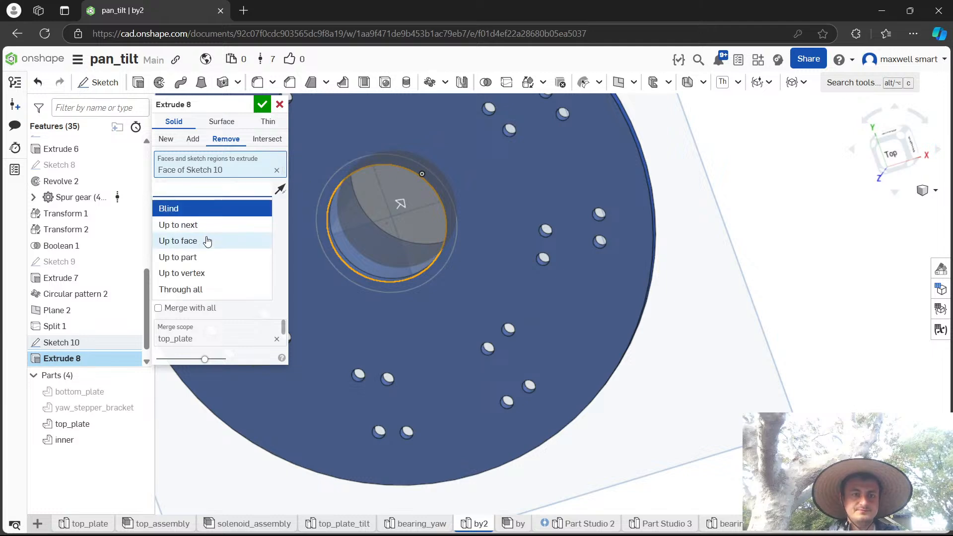
pyautogui.click(210, 226)
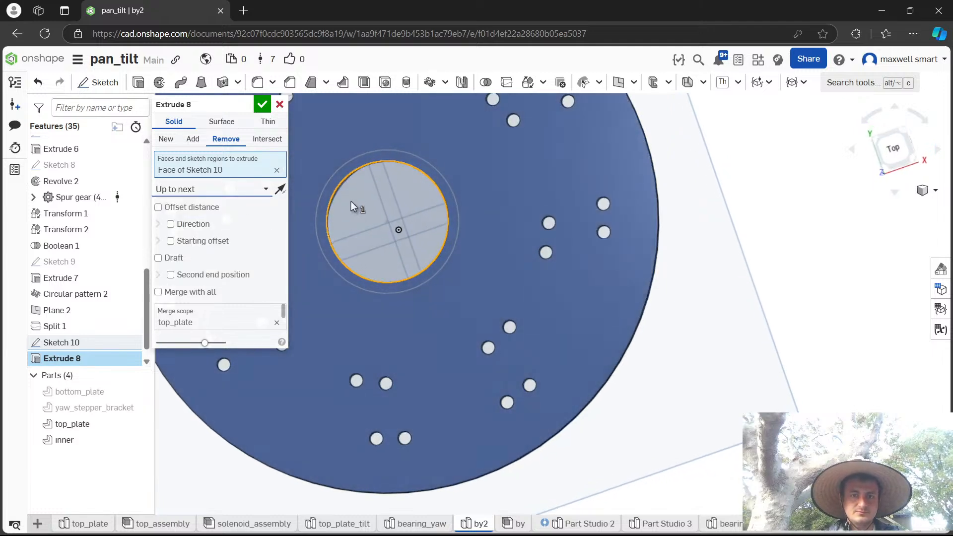
pyautogui.hotkey('shift', '1')
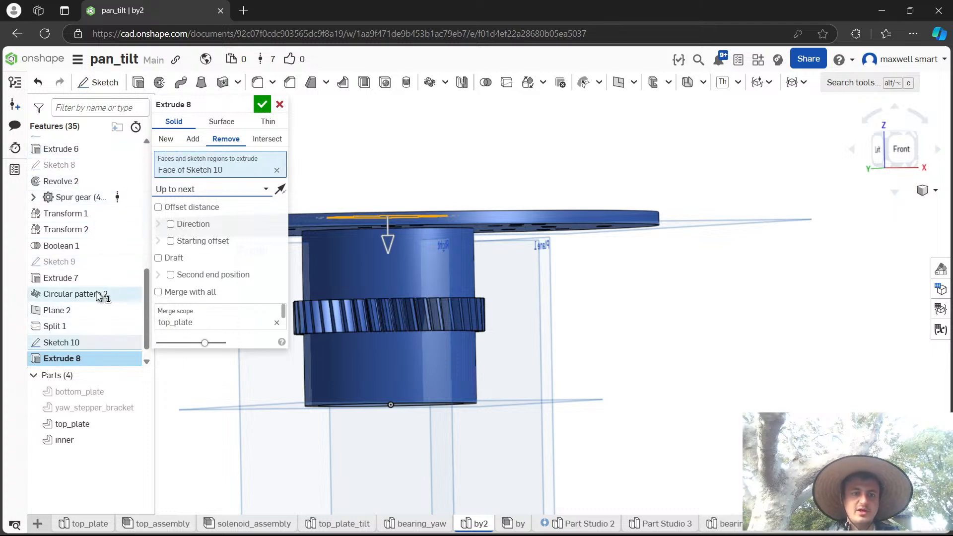
pyautogui.click(258, 103)
# Examine the top plate's new central hole and the Sketch 10 circles against the inner hub from below and above.
pyautogui.moveTo(359, 178); pyautogui.dragTo(346, 96, button='right')
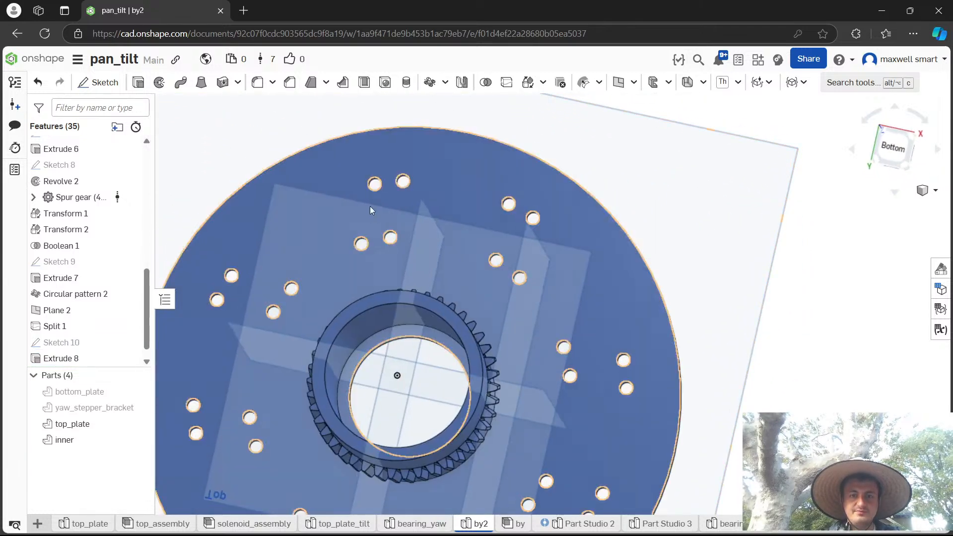
pyautogui.scroll(5, 433, 335)
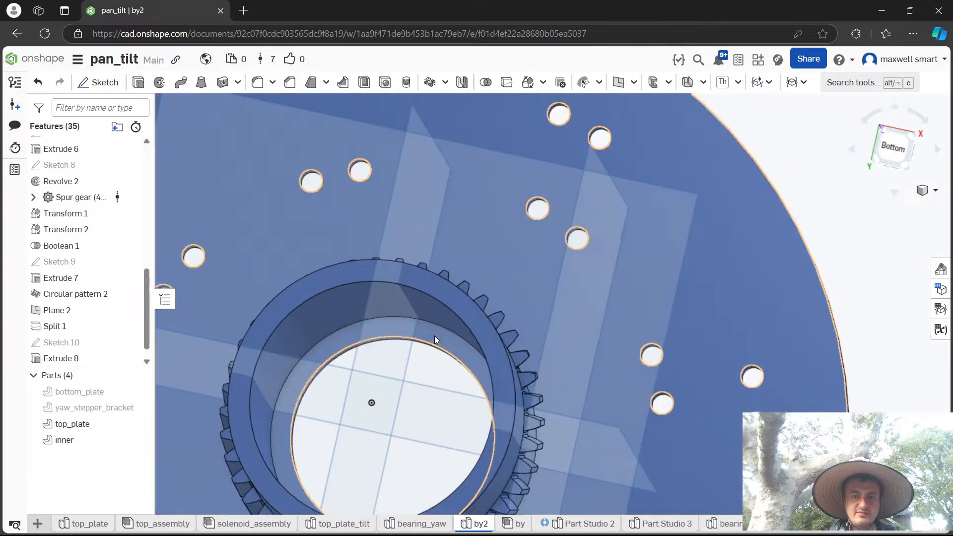
pyautogui.doubleClick(72, 341)
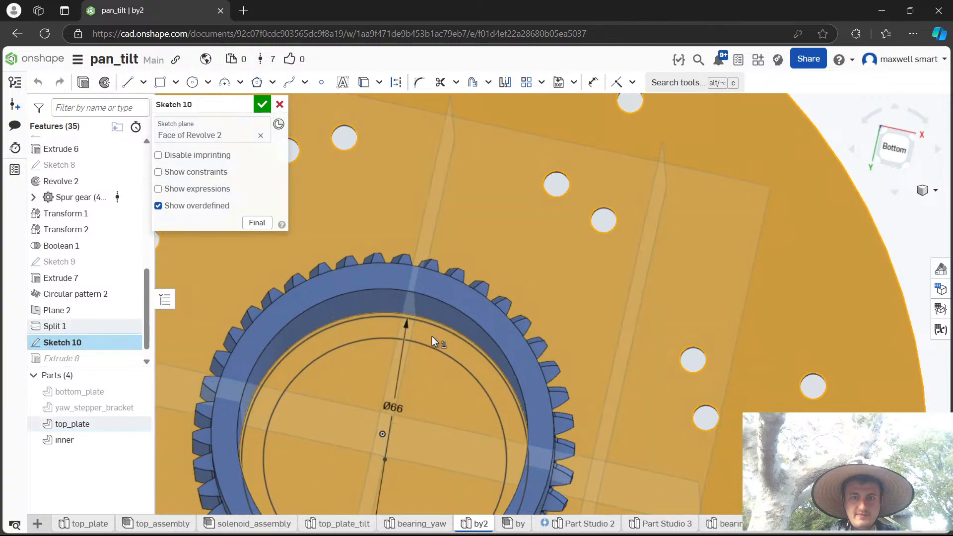
pyautogui.moveTo(432, 336); pyautogui.dragTo(405, 447, button='right')
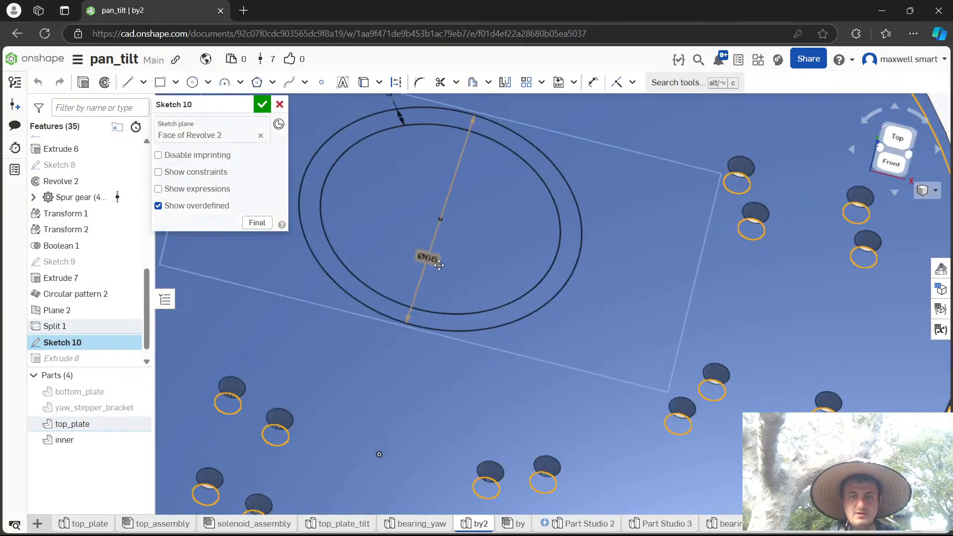
pyautogui.moveTo(519, 375)
pyautogui.mouseDown(button='right')
pyautogui.moveTo(531, 319)
pyautogui.moveTo(519, 332)
pyautogui.moveTo(534, 315)
pyautogui.mouseUp(button='right')
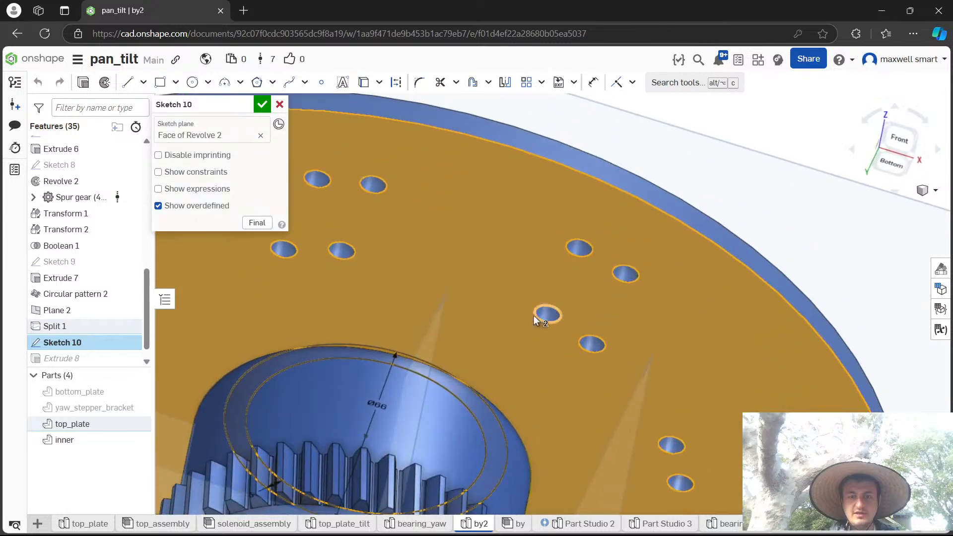
pyautogui.click(279, 105)
pyautogui.moveTo(395, 285); pyautogui.dragTo(417, 362, button='right')
pyautogui.scroll(-3, 417, 361)
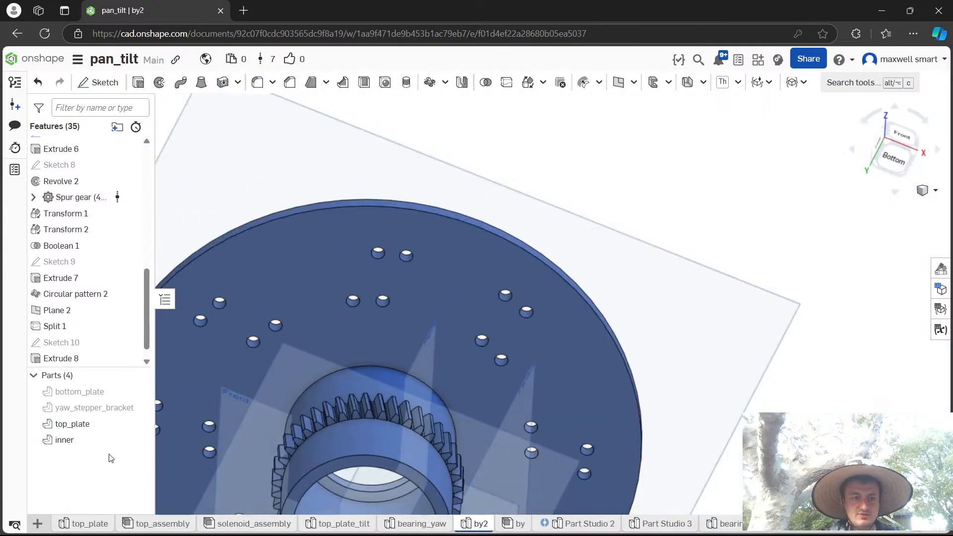
# Hide the inner part and sketch a circle concentric with and larger than the central hole on the top plate's underside.
pyautogui.click(140, 440)
pyautogui.click(392, 385)
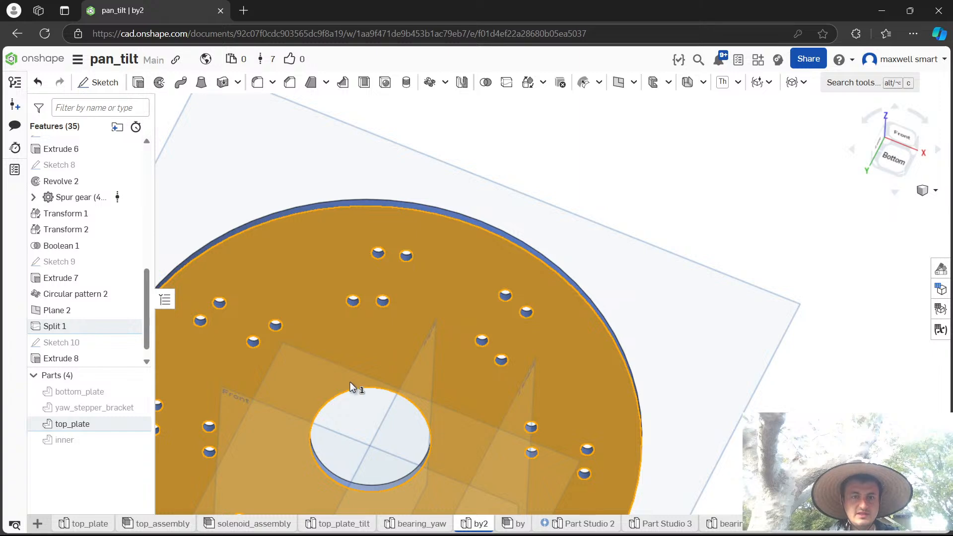
pyautogui.hotkey('shift', 'e')
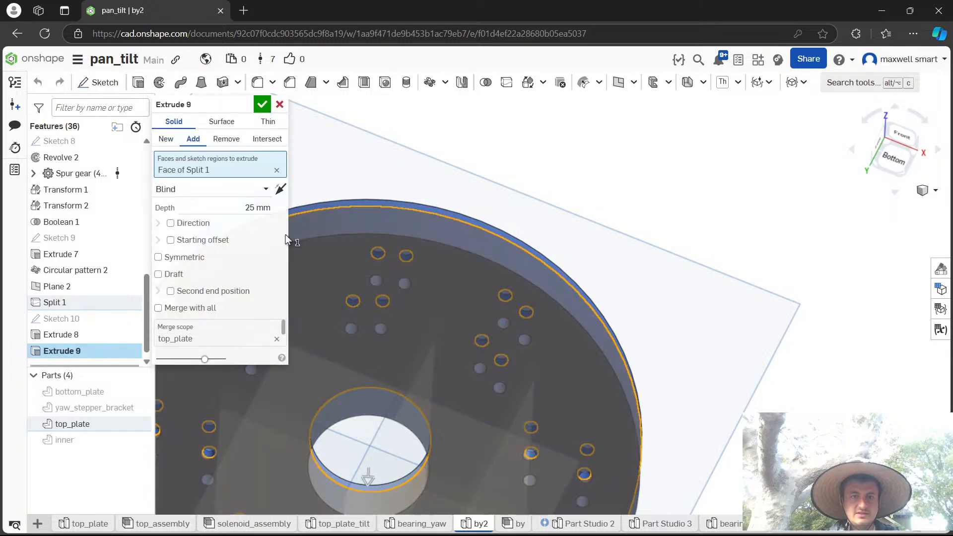
pyautogui.click(280, 105)
pyautogui.hotkey('shift', 's')
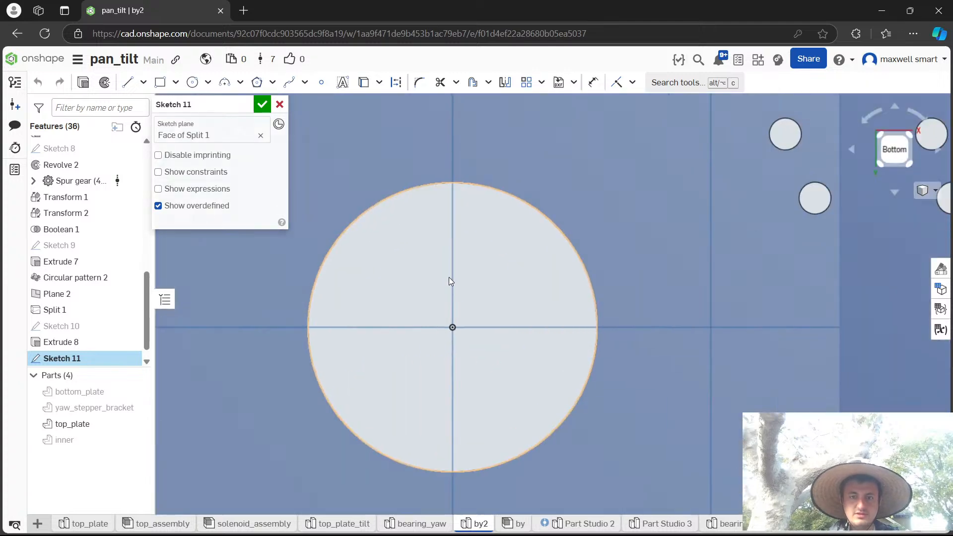
pyautogui.press('c')
pyautogui.click(452, 327)
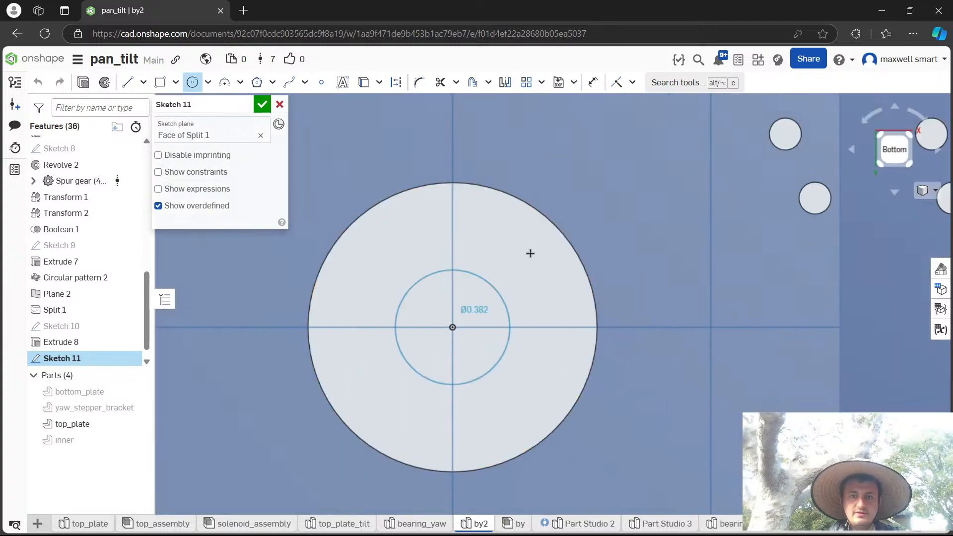
pyautogui.click(610, 226)
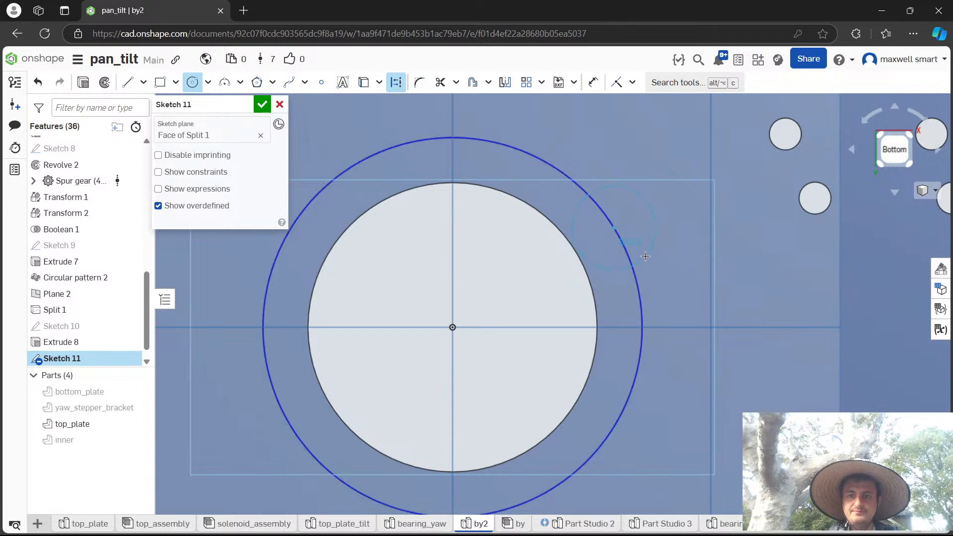
pyautogui.press('Escape')
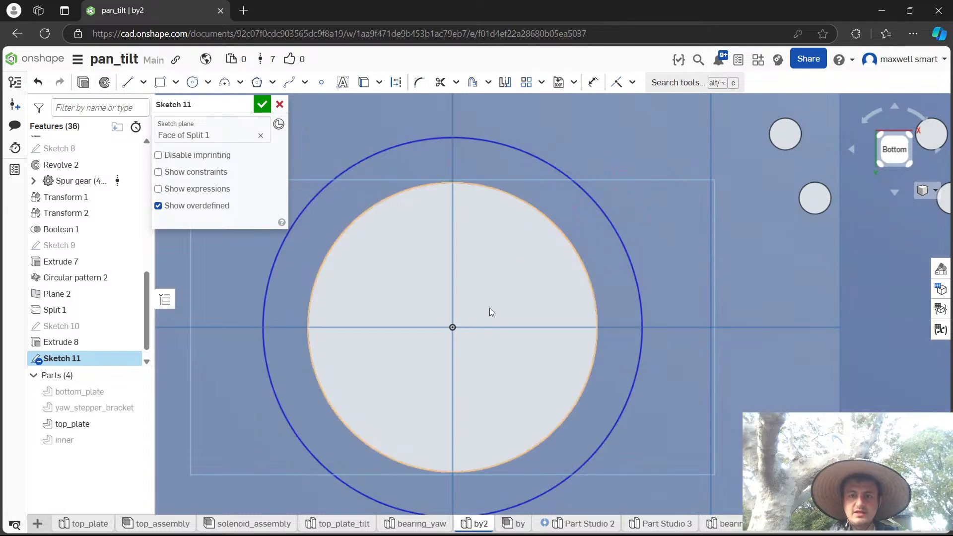
# Dimension the radial gap between the top plate's central hole edge and the Sketch 11 circle at 5 mm.
pyautogui.scroll(-5, 490, 310)
pyautogui.click(516, 276)
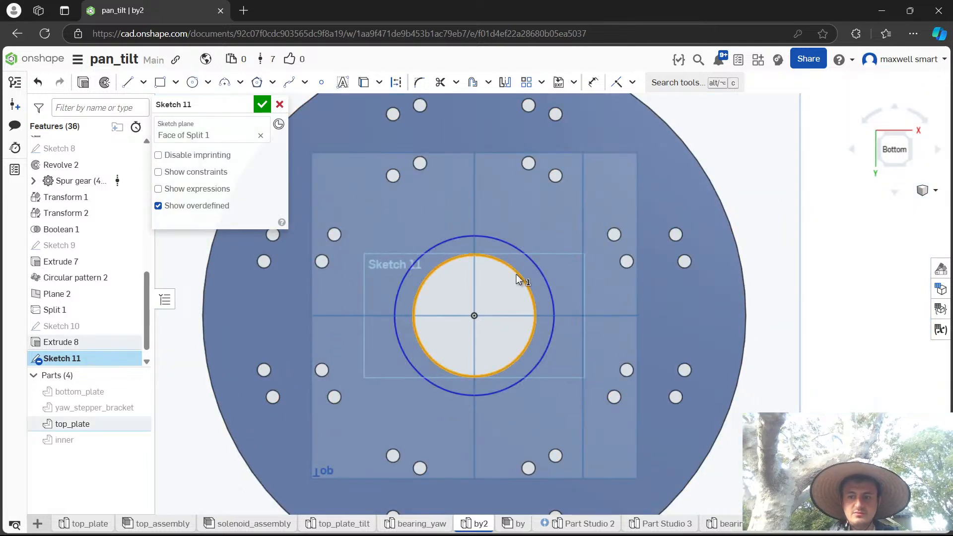
pyautogui.moveTo(516, 276); pyautogui.dragTo(555, 291, button='right')
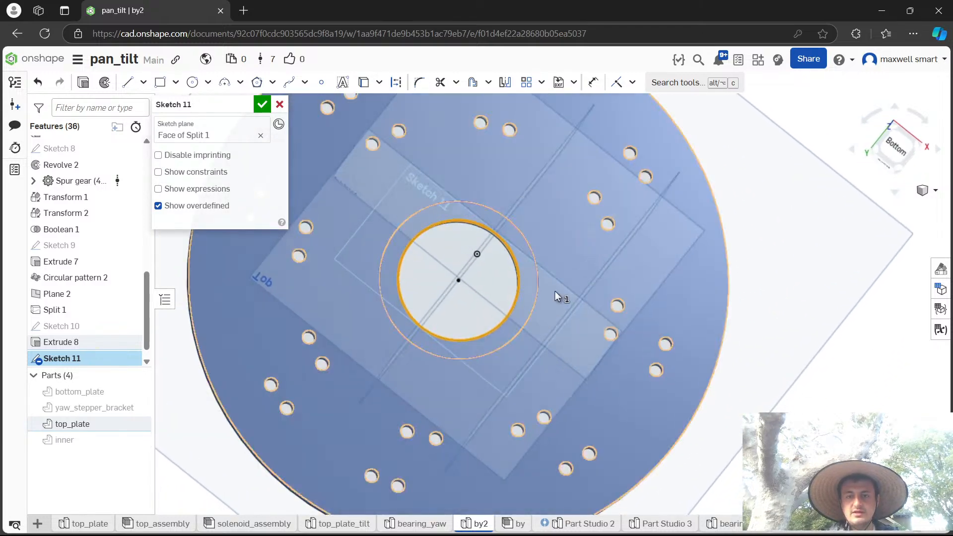
pyautogui.scroll(5, 500, 295)
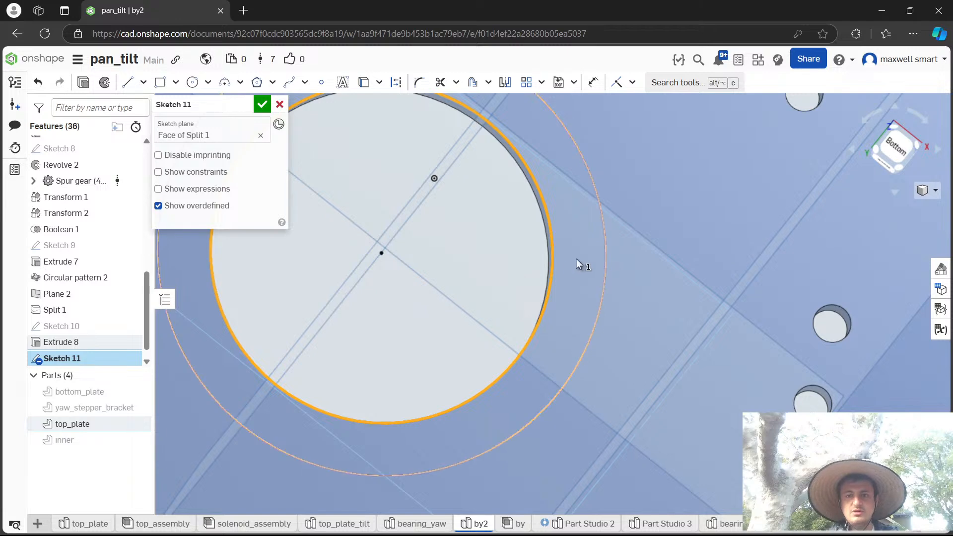
pyautogui.press('d')
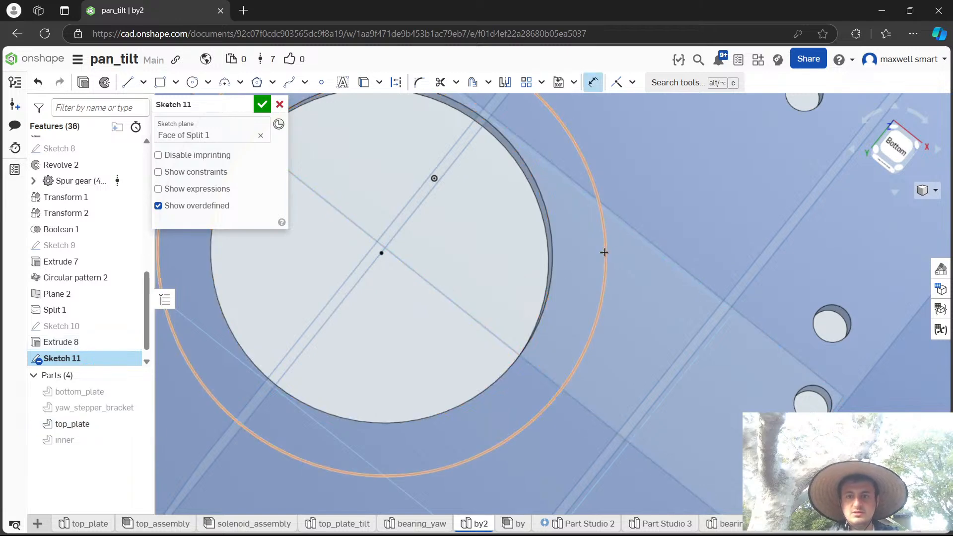
pyautogui.click(556, 263)
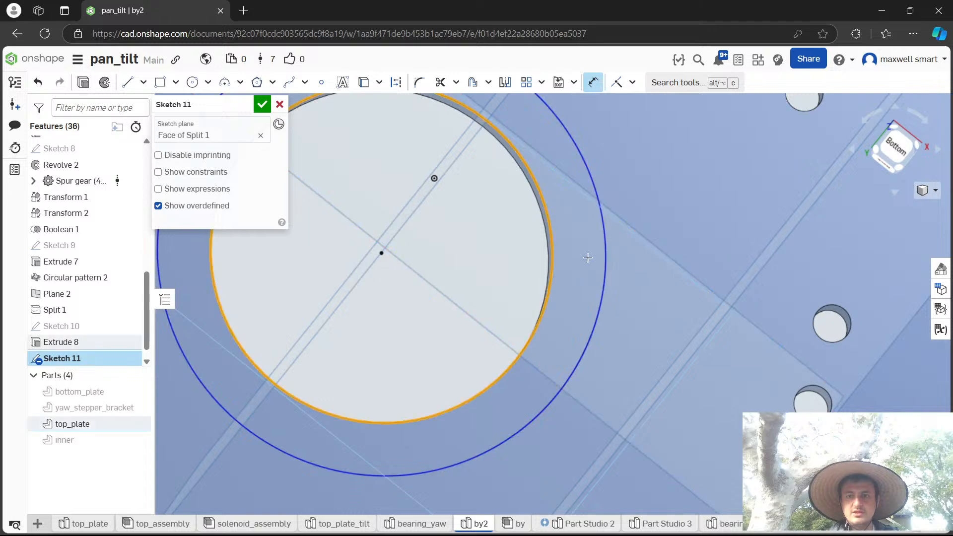
pyautogui.click(606, 256)
pyautogui.click(574, 260)
pyautogui.write('5')
pyautogui.press('Return')
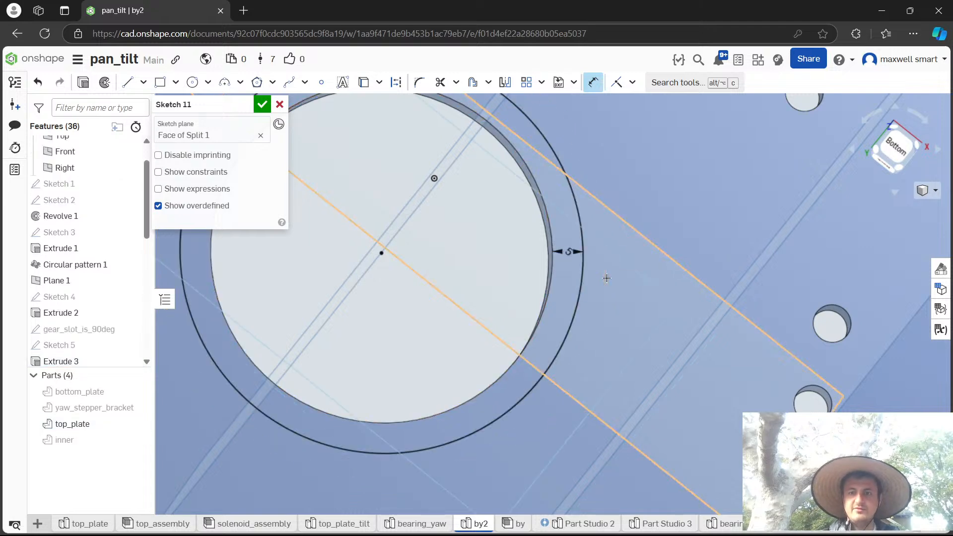
# Extrude the ring region of Sketch 11 downward 15 mm blind as an Add merged into top_plate.
pyautogui.click(564, 284)
pyautogui.hotkey('shift', 'e')
pyautogui.moveTo(552, 288); pyautogui.dragTo(525, 380, button='right')
pyautogui.click(268, 207)
pyautogui.write('15')
pyautogui.press('Return')
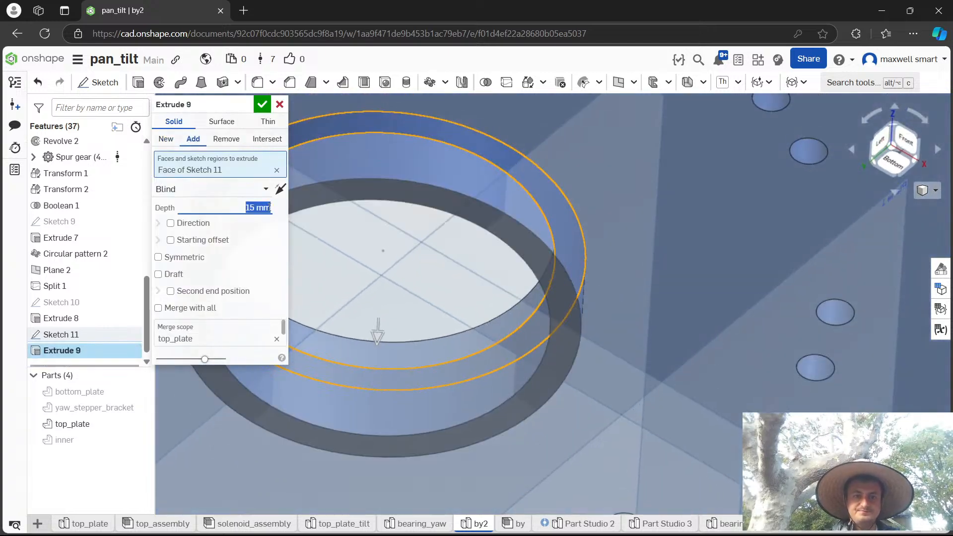
pyautogui.press('Return')
# Show the hidden inner part together with top_plate and its extruded collar.
pyautogui.moveTo(268, 206); pyautogui.dragTo(370, 248, button='right')
pyautogui.scroll(-2, 326, 297)
pyautogui.moveTo(326, 297); pyautogui.dragTo(393, 276, button='middle')
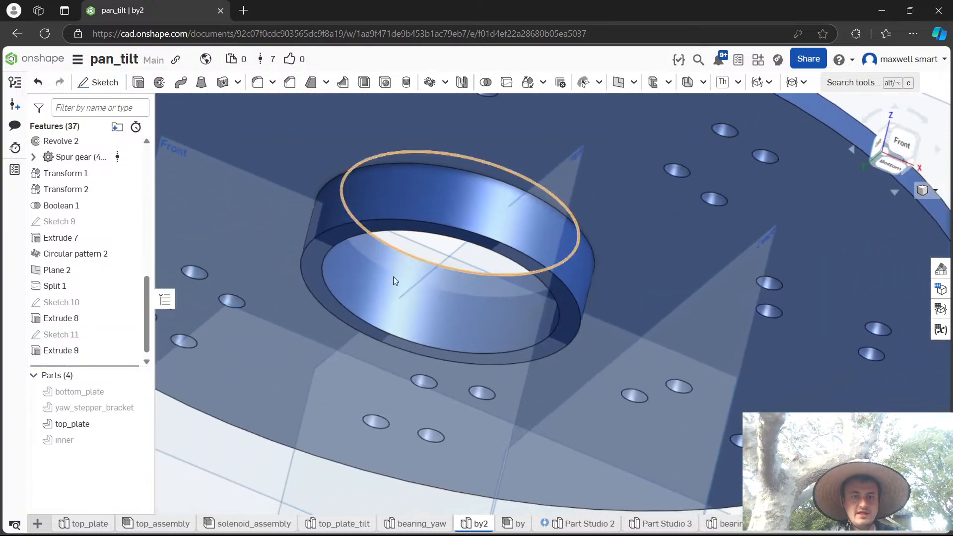
pyautogui.moveTo(318, 298); pyautogui.dragTo(399, 289, button='right')
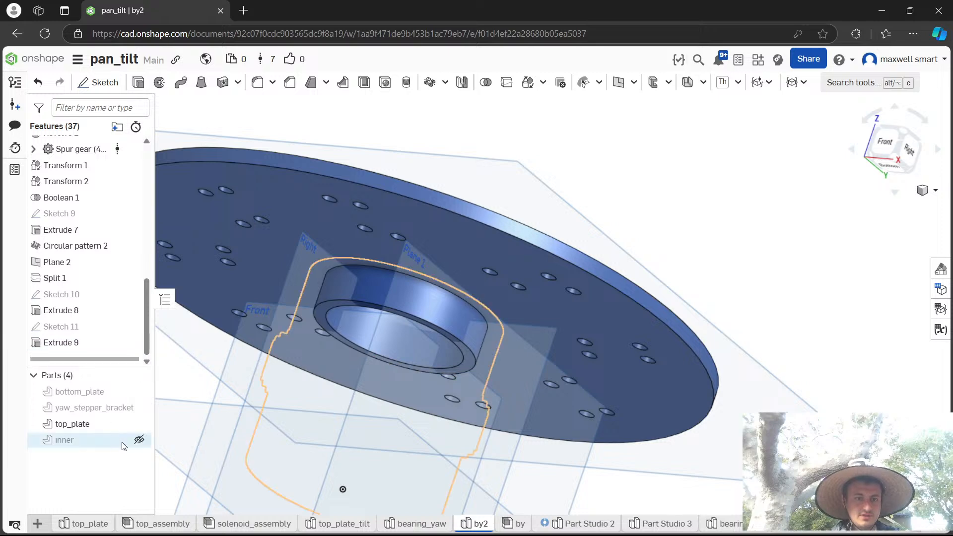
pyautogui.click(134, 440)
pyautogui.moveTo(305, 266); pyautogui.dragTo(263, 250, button='right')
# Section the model at the Right plane and examine how top_plate's collar fits inside the inner hub.
pyautogui.click(198, 286)
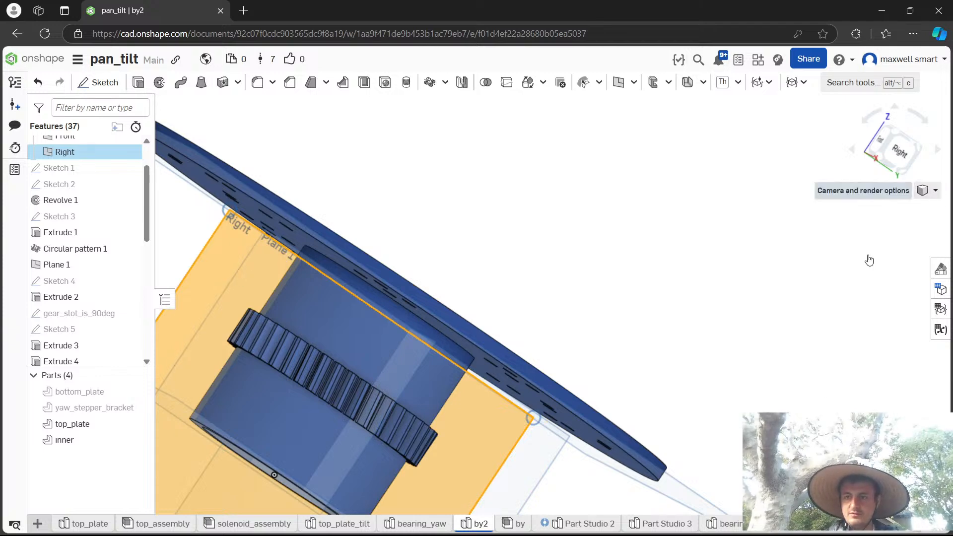
pyautogui.click(926, 190)
pyautogui.click(878, 387)
pyautogui.moveTo(478, 404); pyautogui.dragTo(427, 338, button='right')
pyautogui.scroll(3, 476, 372)
pyautogui.moveTo(531, 385); pyautogui.dragTo(513, 358, button='right')
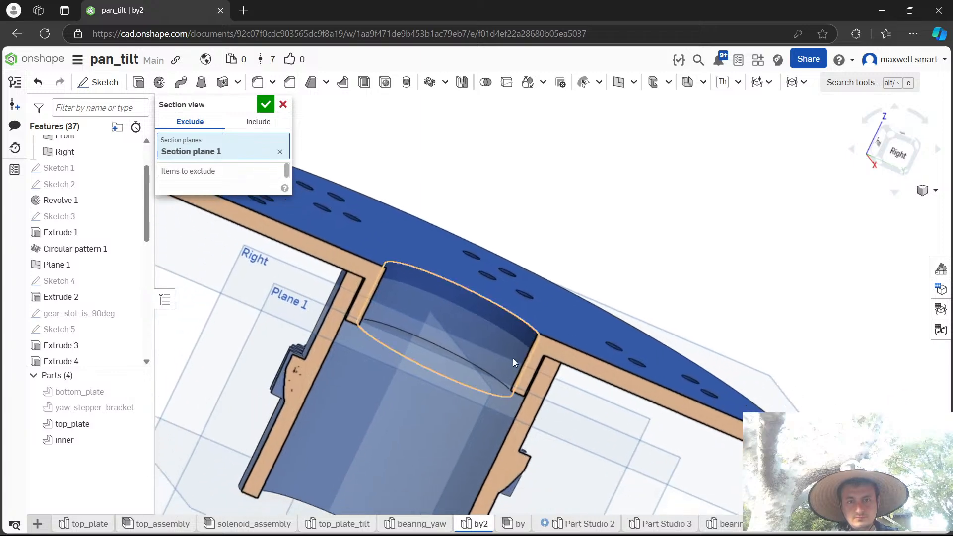
pyautogui.moveTo(513, 358); pyautogui.dragTo(486, 335, button='right')
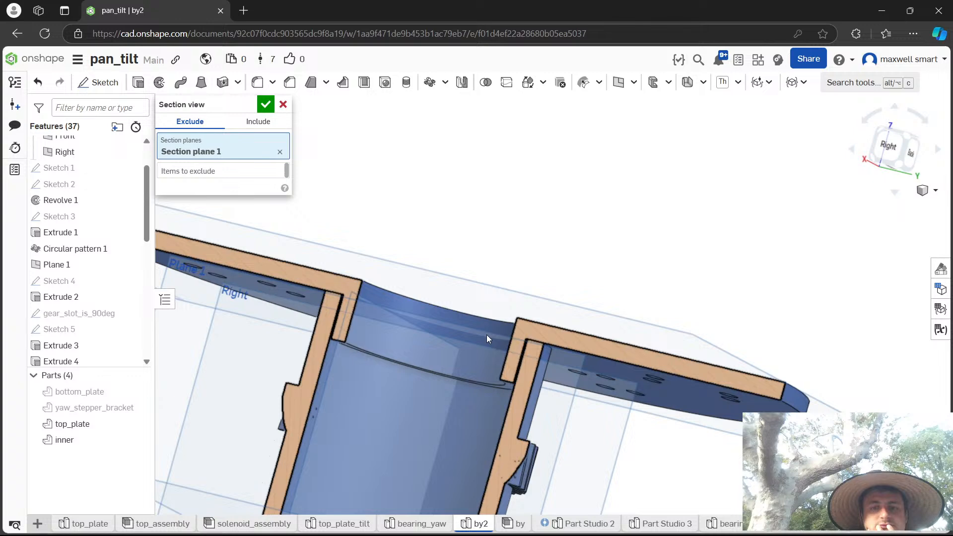
pyautogui.moveTo(487, 334); pyautogui.dragTo(481, 335, button='right')
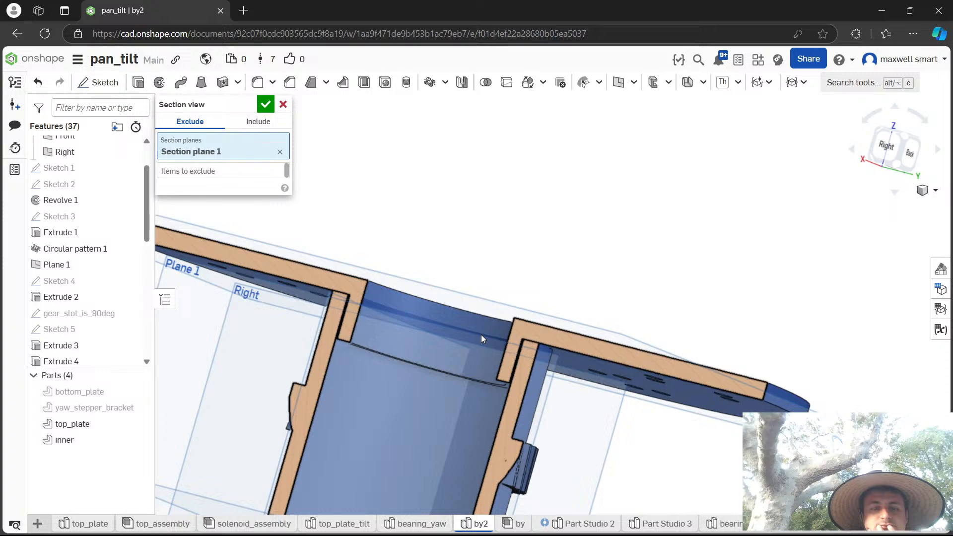
pyautogui.moveTo(481, 335); pyautogui.dragTo(508, 342, button='right')
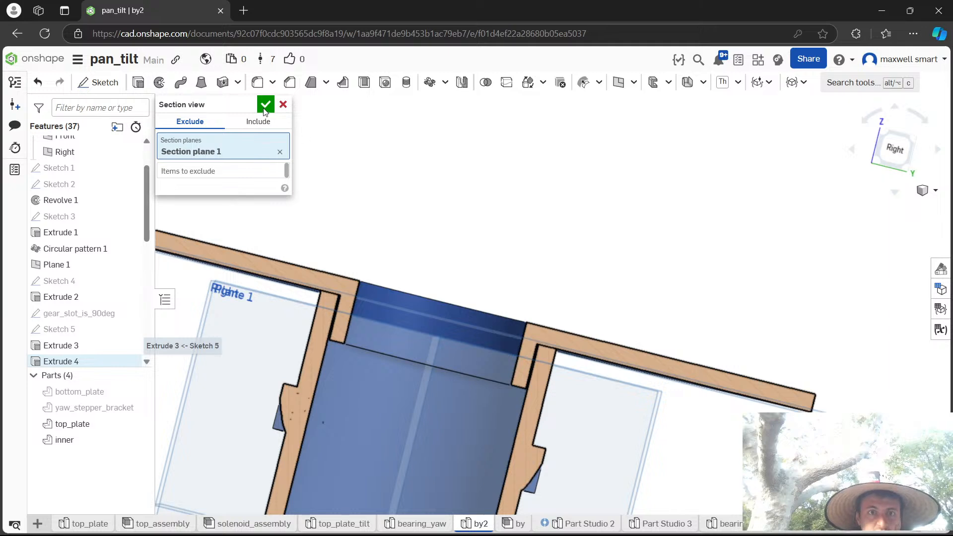
pyautogui.hotkey('alt', 'Tab')
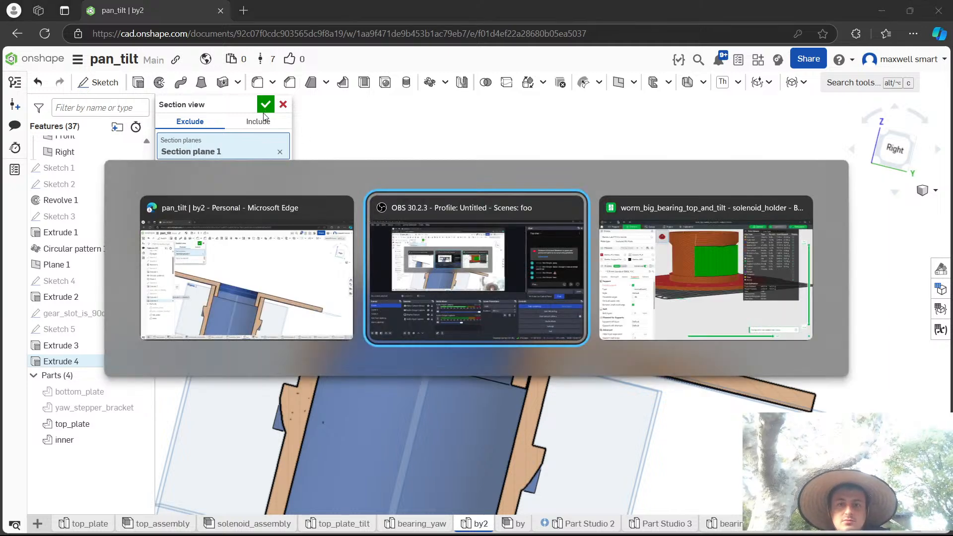
pyautogui.hotkey('alt', 'Tab')
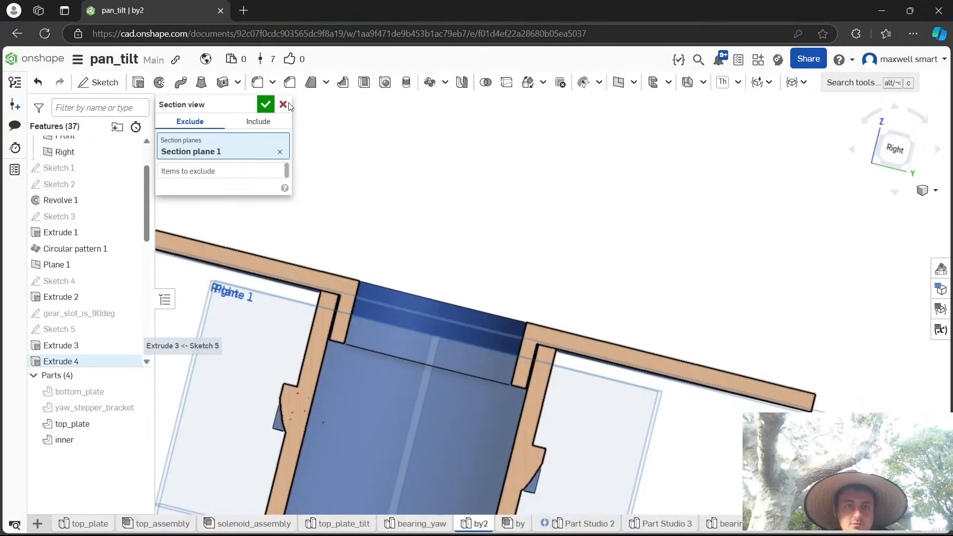
pyautogui.click(243, 11)
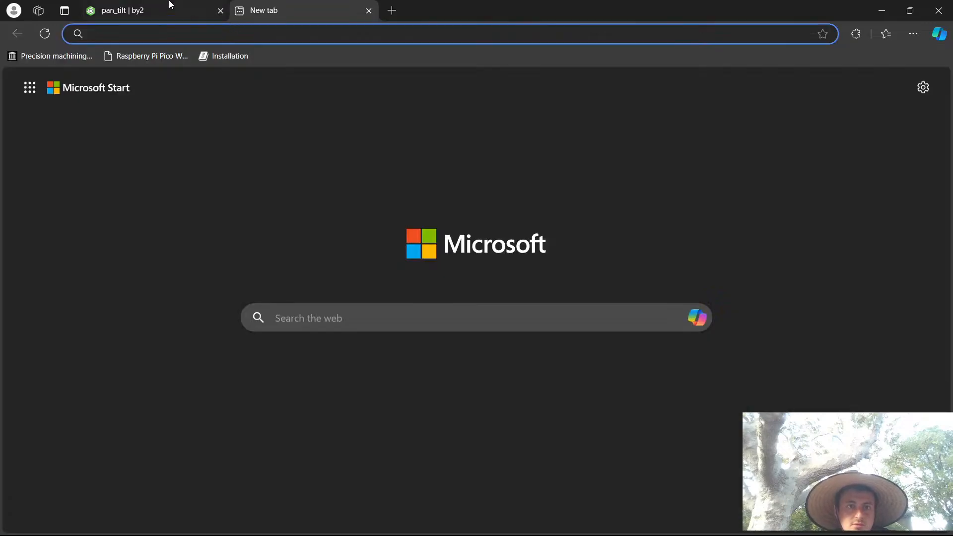
pyautogui.click(170, 5)
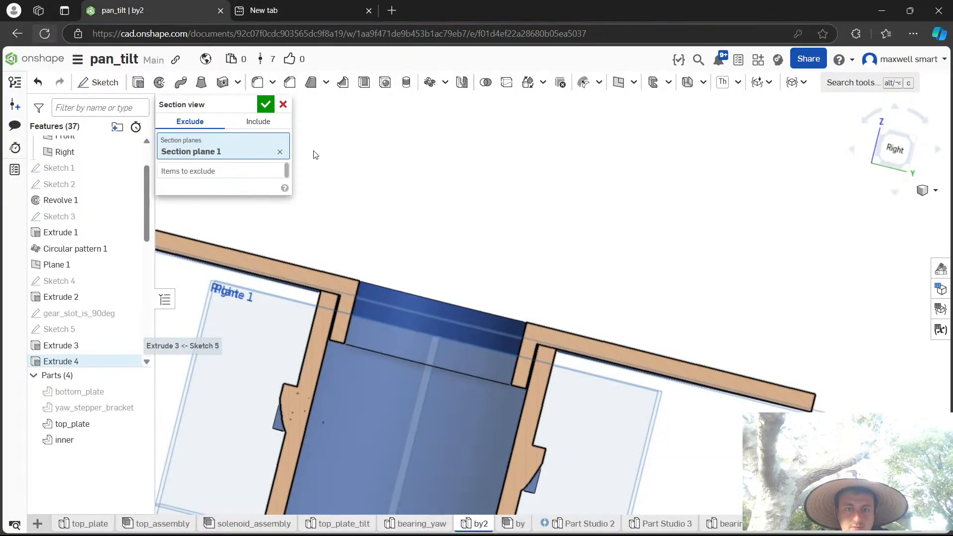
# Reload the pan_tilt document page in the browser.
pyautogui.press('F5')
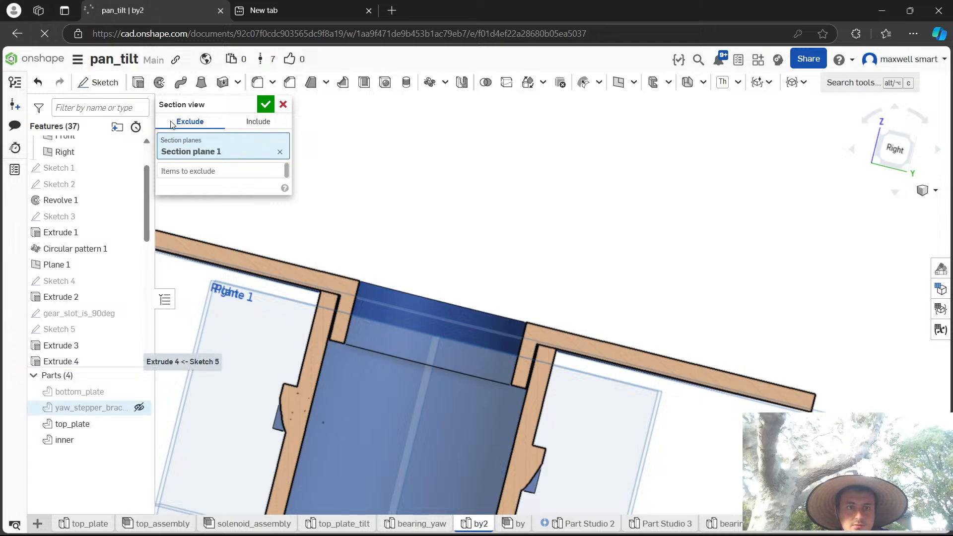
pyautogui.hotkey('alt', 'Tab')
pyautogui.click(333, 206)
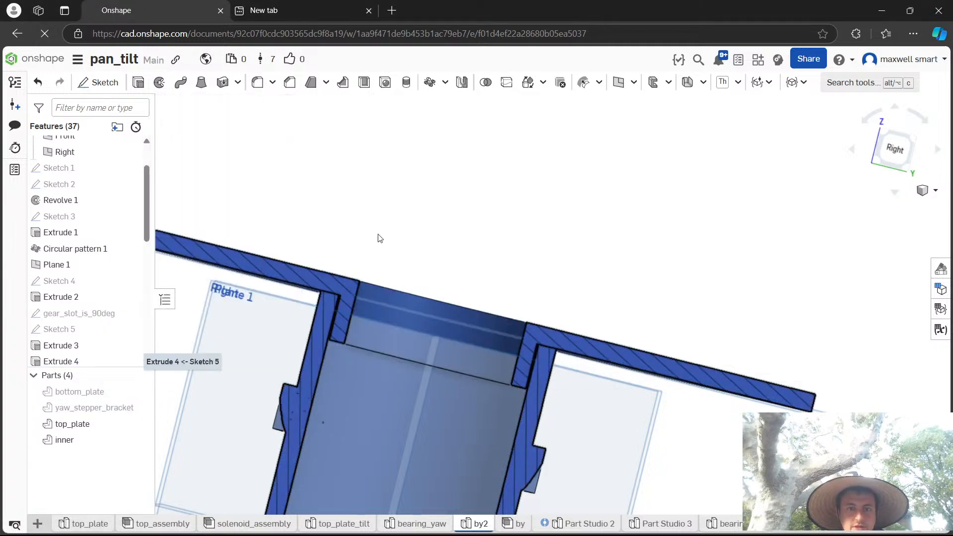
pyautogui.hotkey('alt', 'Tab')
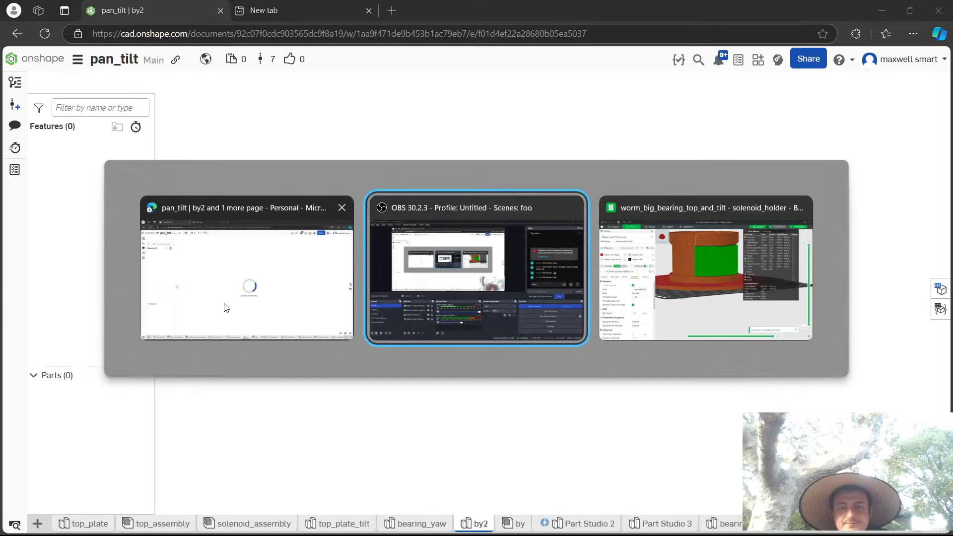
pyautogui.click(225, 304)
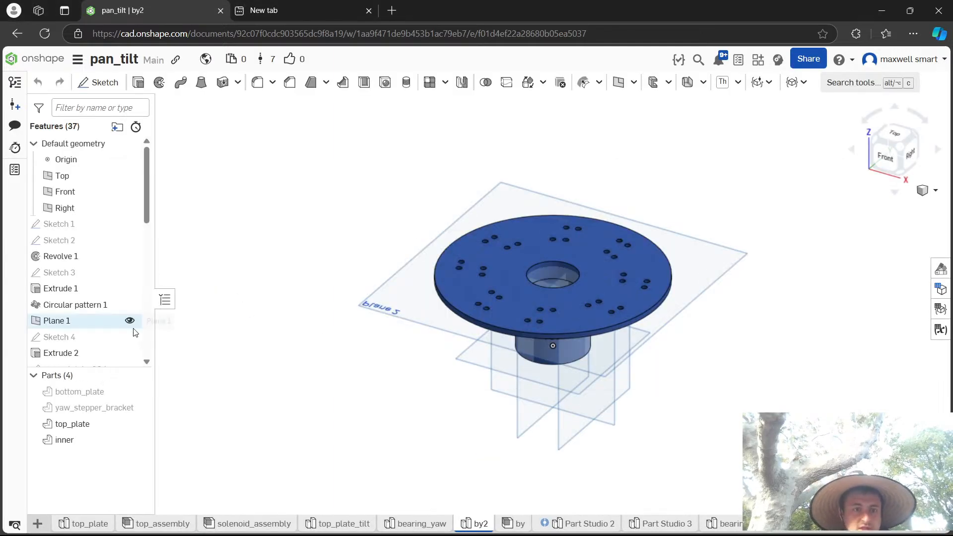
# Show the hidden bottom_plate part around the inner gear hub.
pyautogui.click(130, 391)
pyautogui.moveTo(394, 387); pyautogui.dragTo(331, 356, button='right')
pyautogui.scroll(4, 670, 333)
pyautogui.moveTo(670, 333); pyautogui.dragTo(649, 299, button='right')
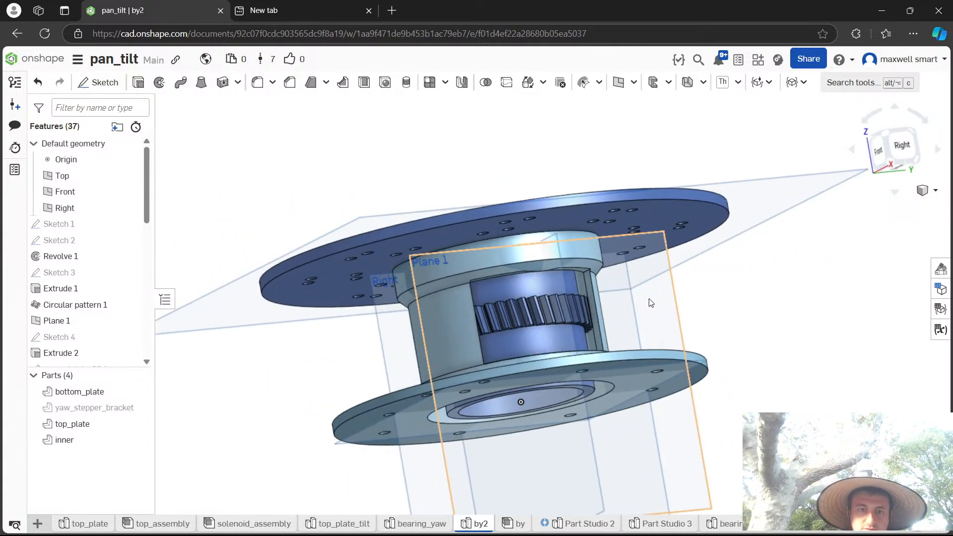
# Create a section view of the assembled plates and hub at the Right plane.
pyautogui.rightClick(649, 299)
pyautogui.click(429, 318)
pyautogui.moveTo(380, 282); pyautogui.dragTo(370, 331, button='right')
pyautogui.click(363, 337)
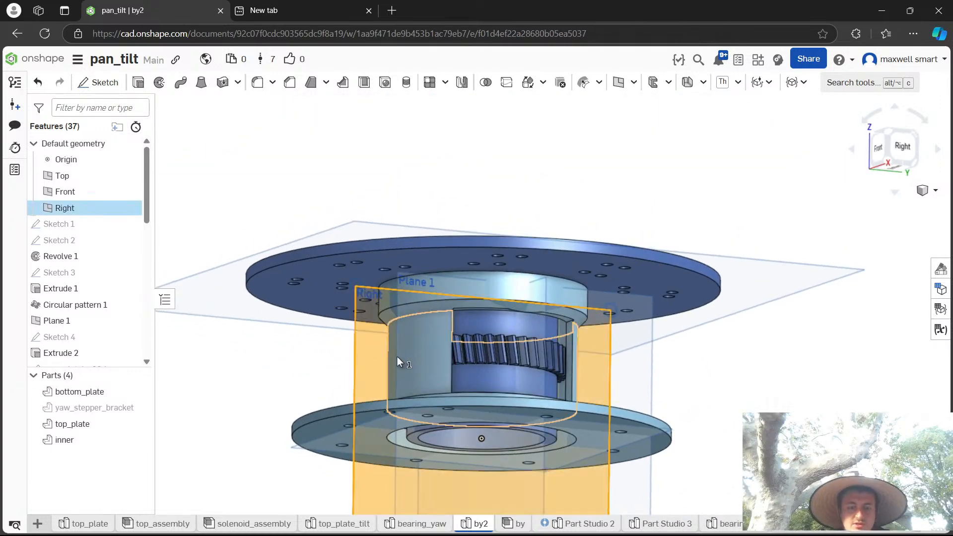
pyautogui.click(926, 190)
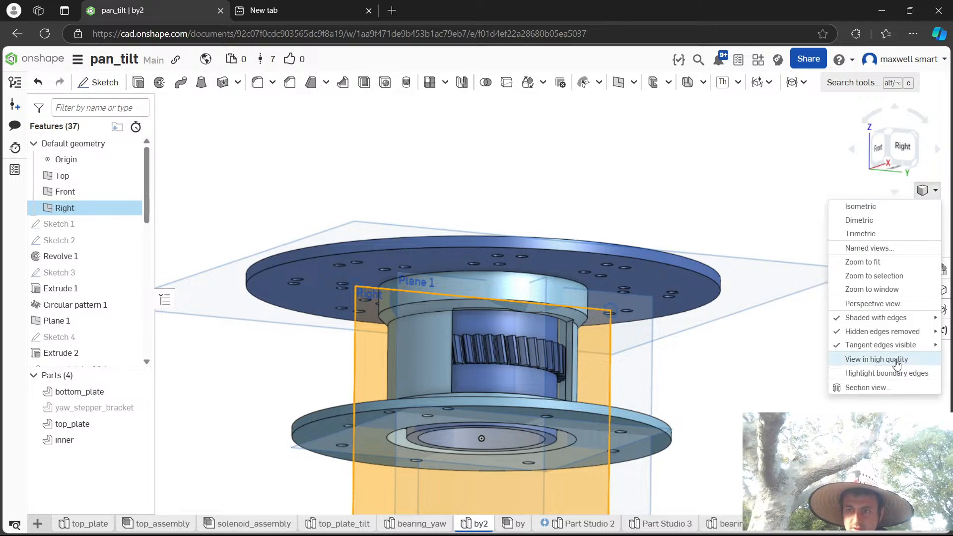
pyautogui.click(878, 388)
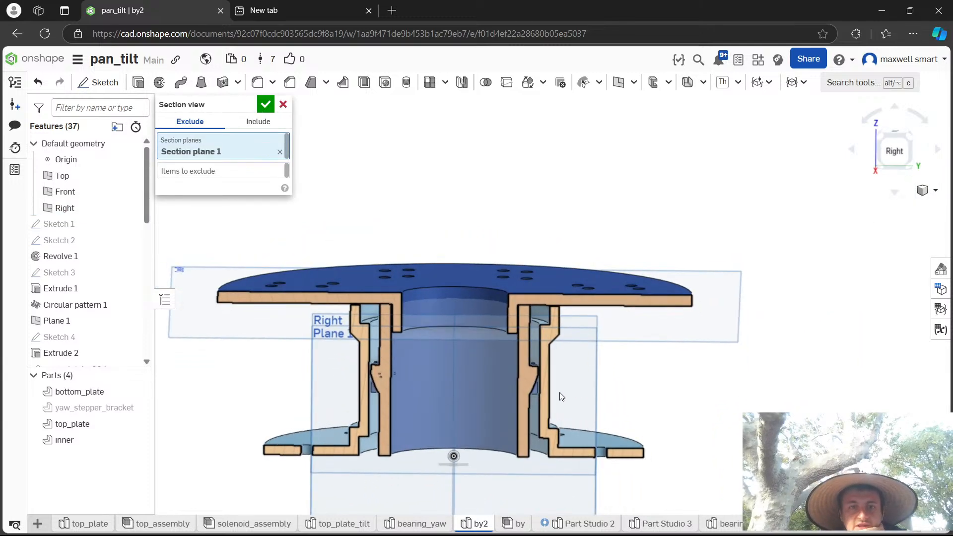
# Examine the sectioned joint between top_plate's collar, the inner hub and bottom_plate, including the clearances between their walls.
pyautogui.scroll(5, 395, 319)
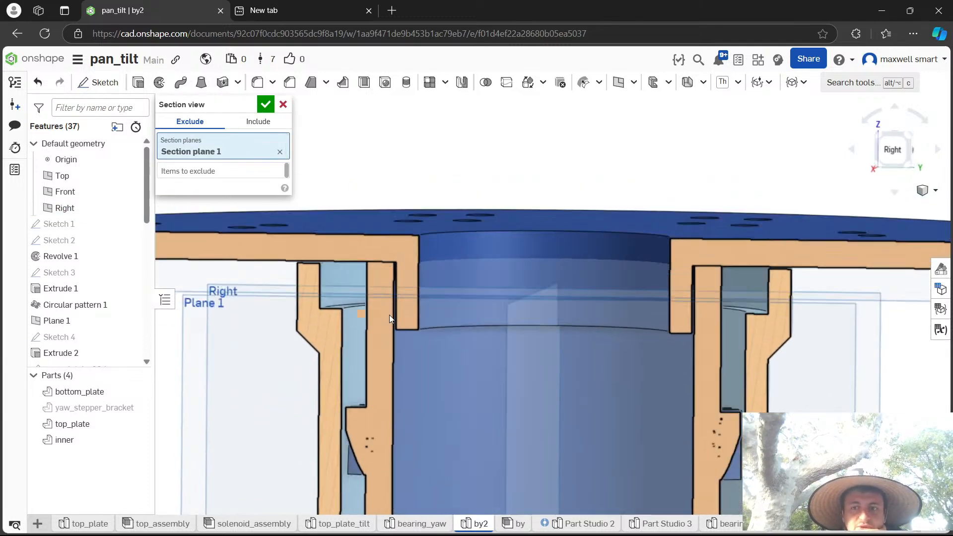
pyautogui.scroll(-1, 388, 314)
pyautogui.moveTo(728, 287)
pyautogui.mouseDown(button='right')
pyautogui.moveTo(685, 302)
pyautogui.moveTo(734, 294)
pyautogui.mouseUp(button='right')
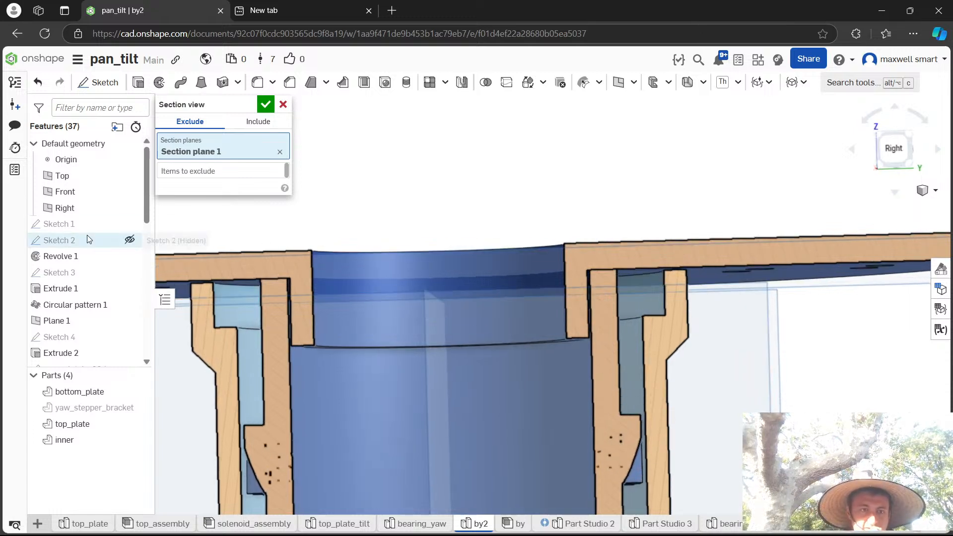
pyautogui.scroll(-5, 86, 246)
pyautogui.scroll(-2, 85, 247)
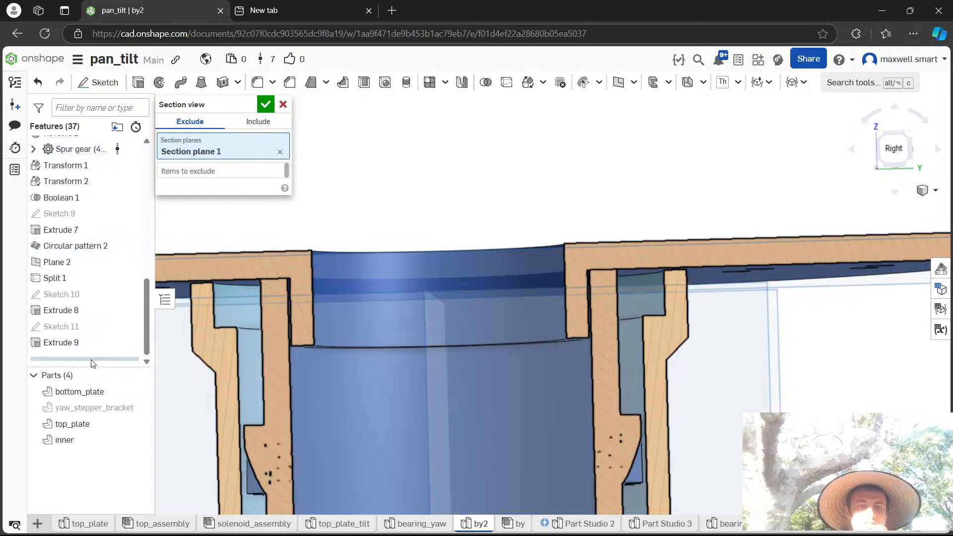
pyautogui.moveTo(507, 178); pyautogui.dragTo(525, 200, button='middle')
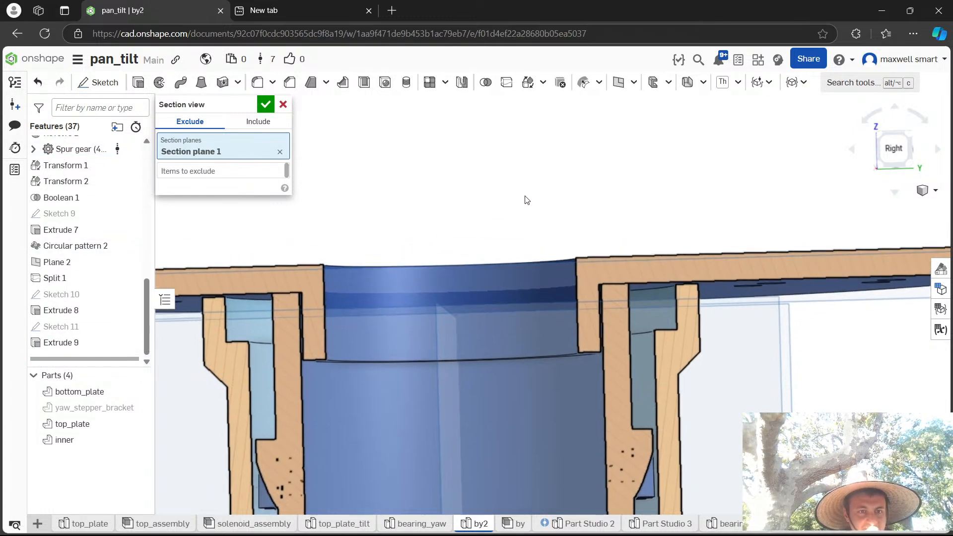
pyautogui.scroll(-1, 527, 200)
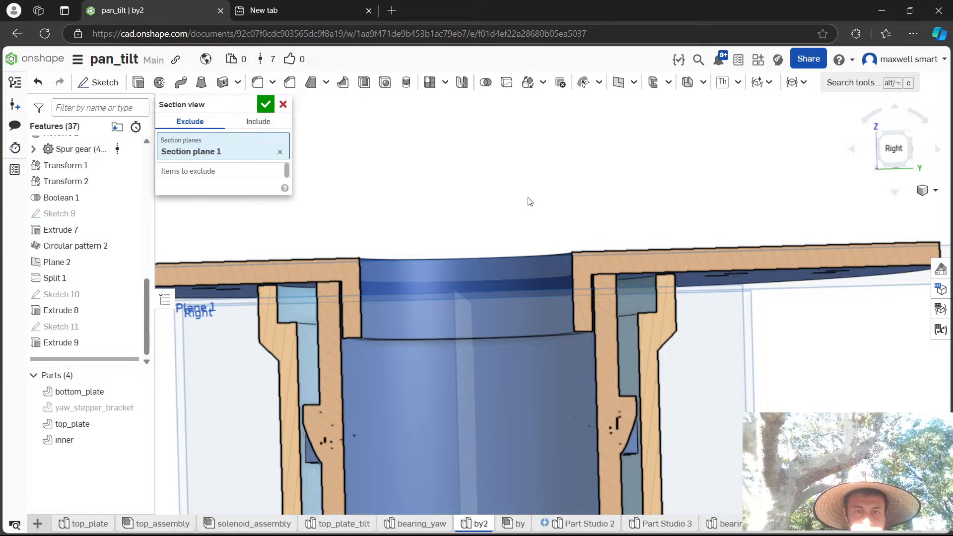
pyautogui.moveTo(530, 201)
pyautogui.mouseDown(button='right')
pyautogui.moveTo(559, 202)
pyautogui.moveTo(534, 207)
pyautogui.mouseUp(button='right')
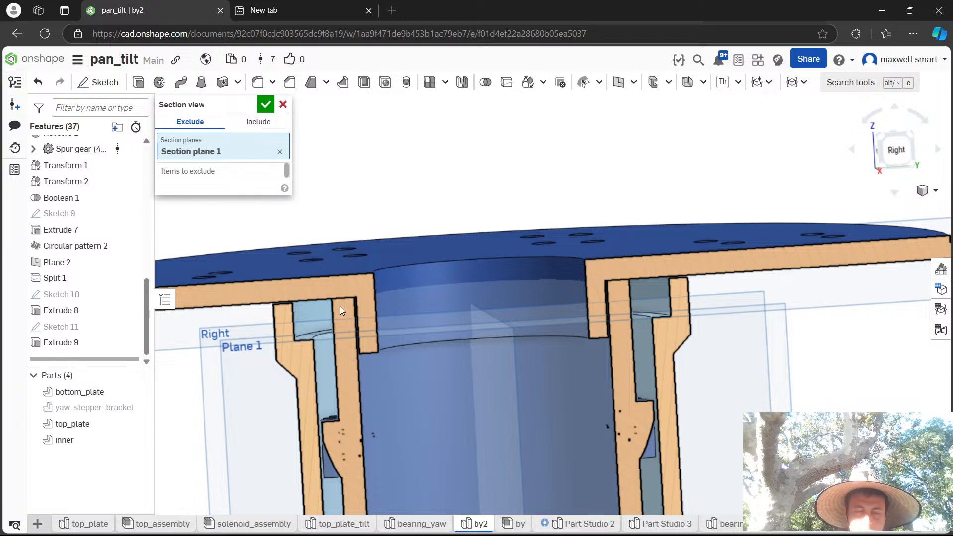
pyautogui.scroll(3, 340, 306)
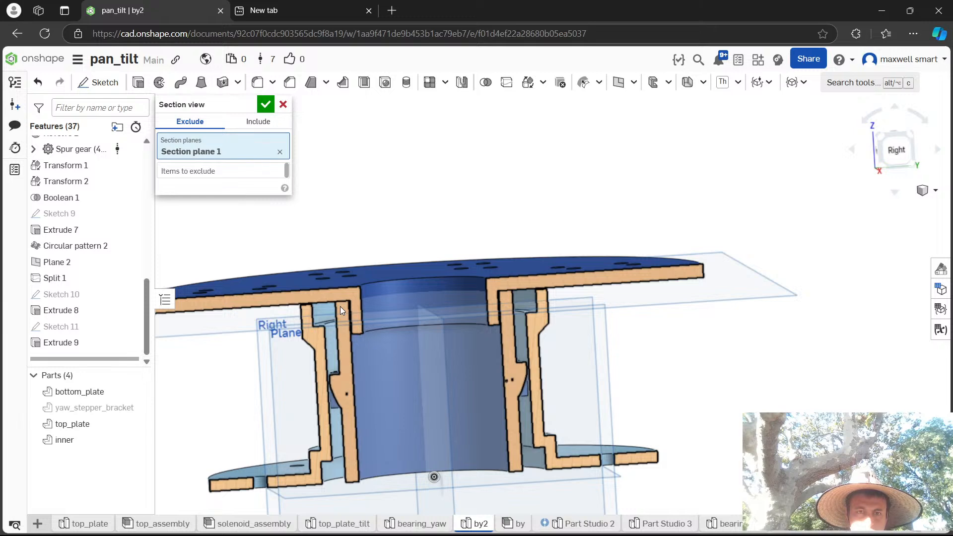
pyautogui.scroll(-5, 540, 306)
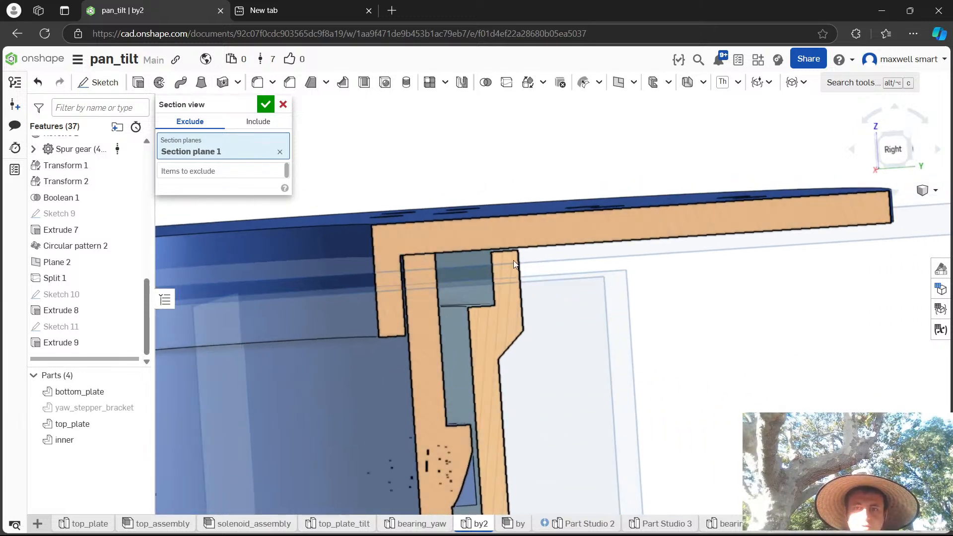
pyautogui.moveTo(513, 260); pyautogui.dragTo(645, 263, button='right')
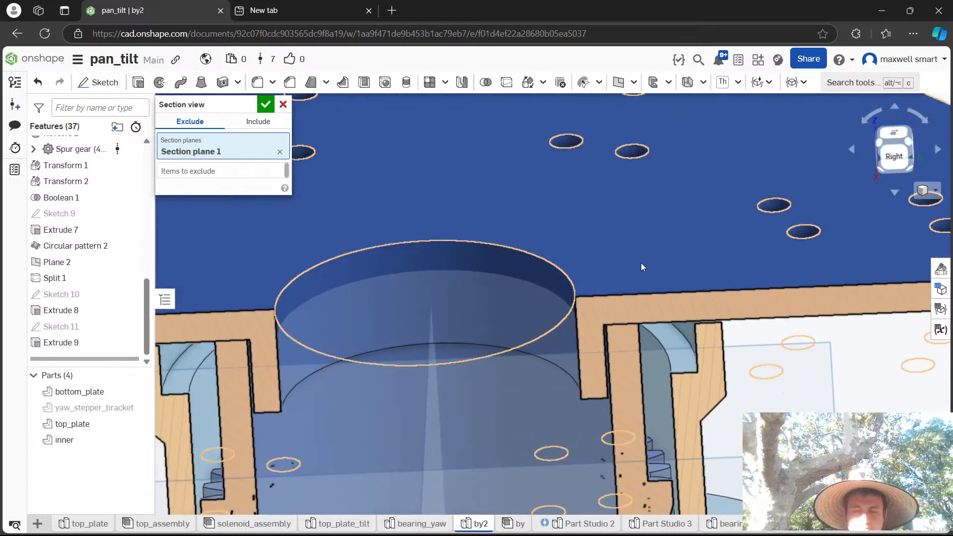
# Examine the sectioned top_plate collar, the bearing seats in bottom_plate and the inner hub from several angles.
pyautogui.scroll(4, 641, 263)
pyautogui.moveTo(581, 263); pyautogui.dragTo(603, 263, button='right')
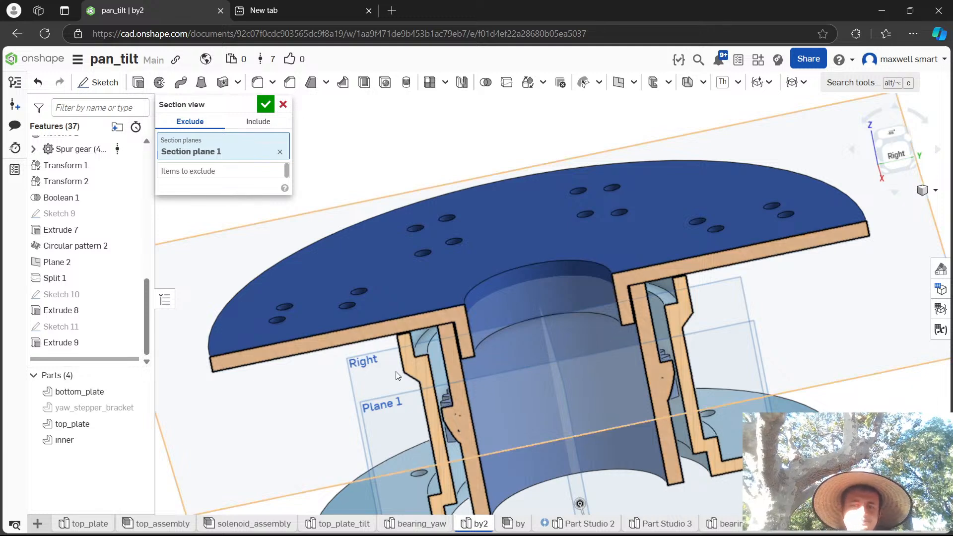
pyautogui.scroll(5, 412, 350)
pyautogui.moveTo(455, 276); pyautogui.dragTo(448, 269, button='right')
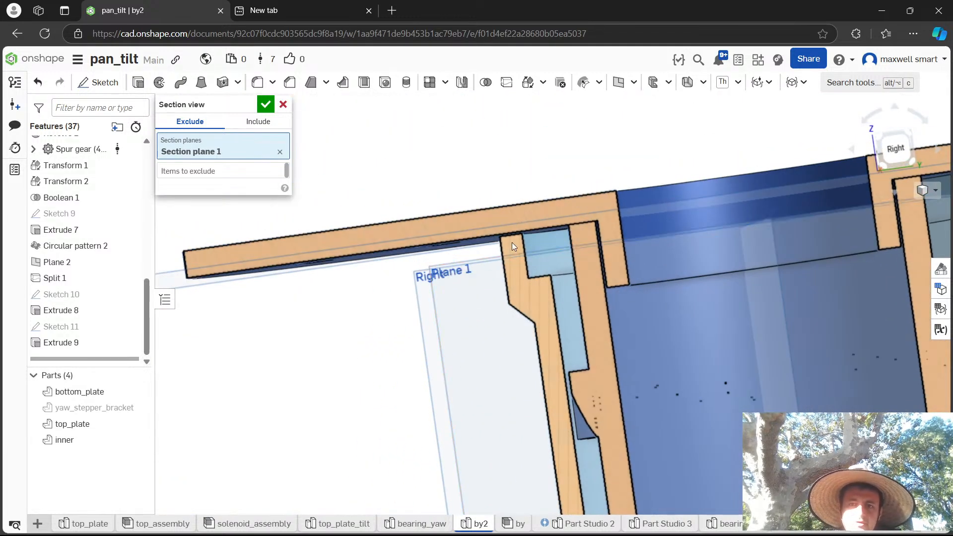
pyautogui.moveTo(514, 240); pyautogui.dragTo(488, 269, button='middle')
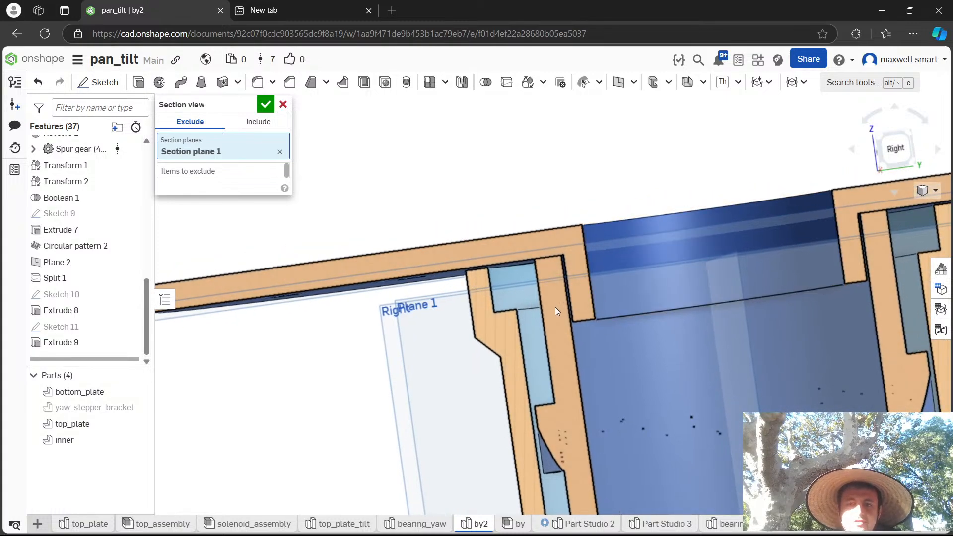
pyautogui.moveTo(555, 307); pyautogui.dragTo(551, 309, button='right')
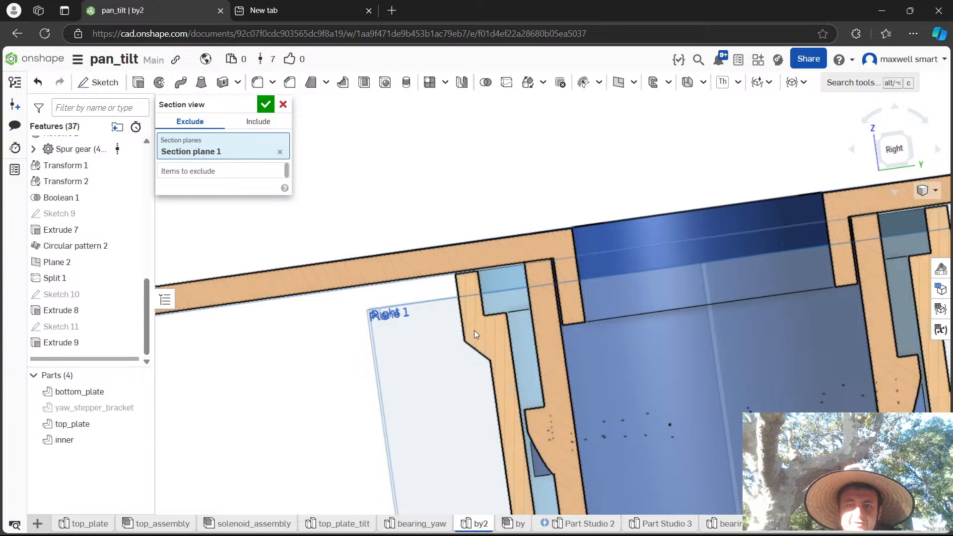
pyautogui.moveTo(510, 311); pyautogui.dragTo(591, 299, button='right')
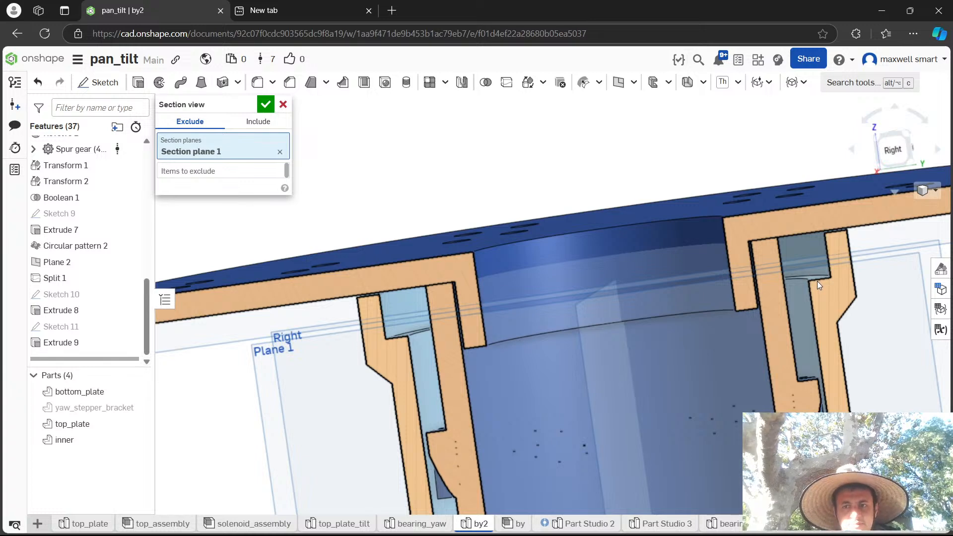
pyautogui.moveTo(816, 281)
pyautogui.mouseDown(button='right')
pyautogui.moveTo(805, 287)
pyautogui.moveTo(822, 286)
pyautogui.mouseUp(button='right')
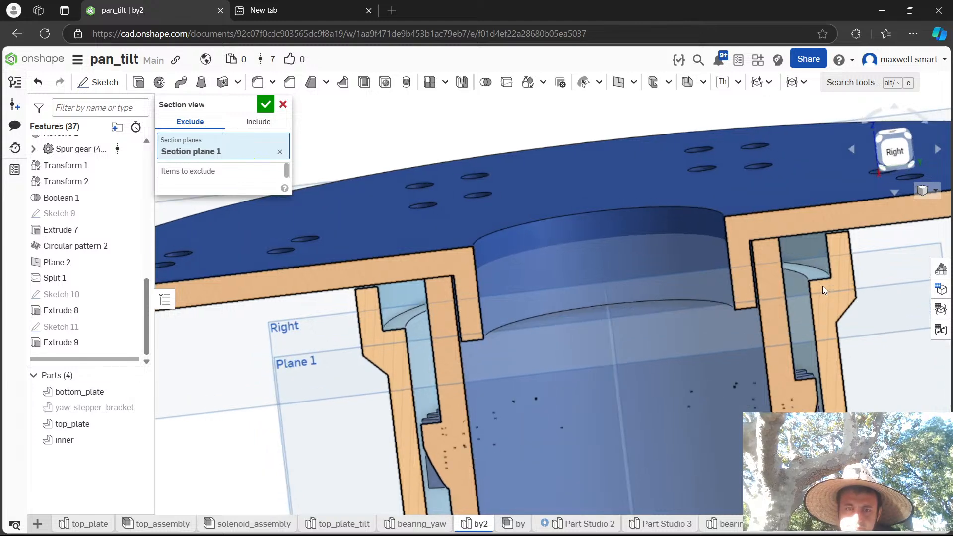
pyautogui.moveTo(823, 285); pyautogui.dragTo(832, 283, button='right')
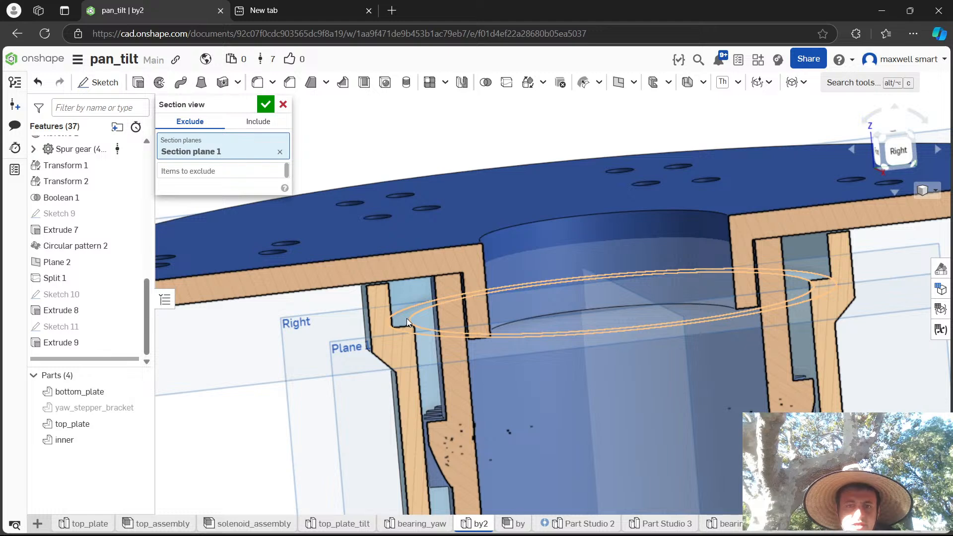
pyautogui.moveTo(403, 318); pyautogui.dragTo(403, 317, button='right')
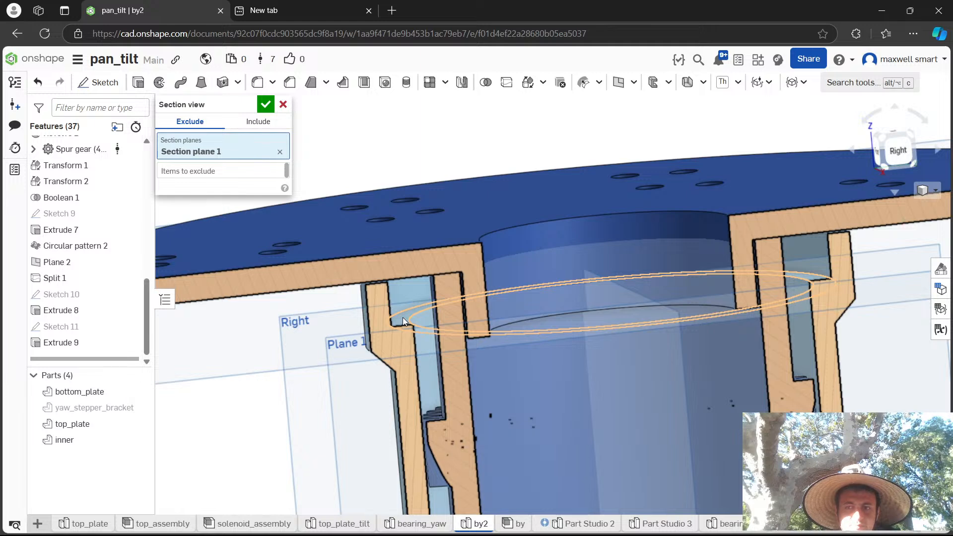
pyautogui.moveTo(833, 257); pyautogui.dragTo(775, 260, button='right')
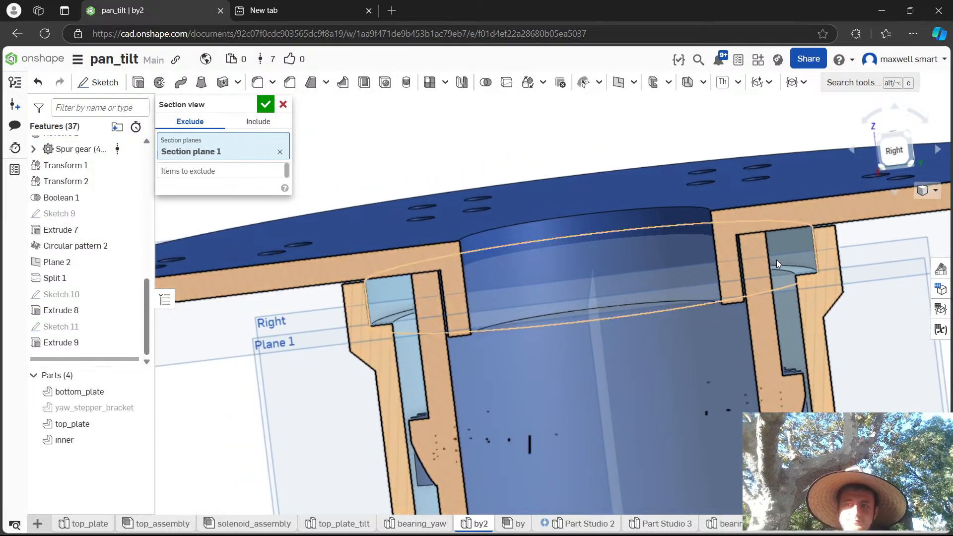
pyautogui.hotkey('alt', 'Tab')
pyautogui.hotkey('alt', 'shift', 'Tab')
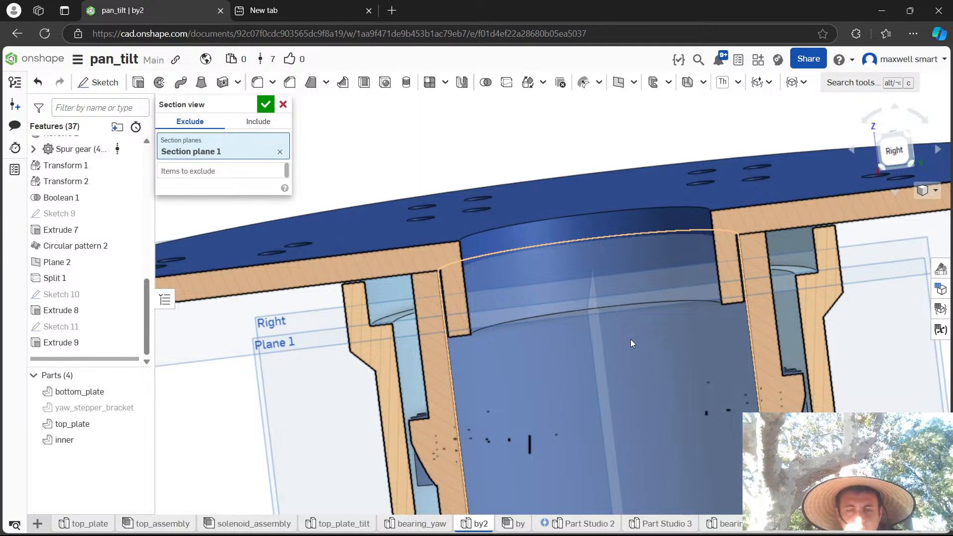
pyautogui.scroll(-5, 621, 335)
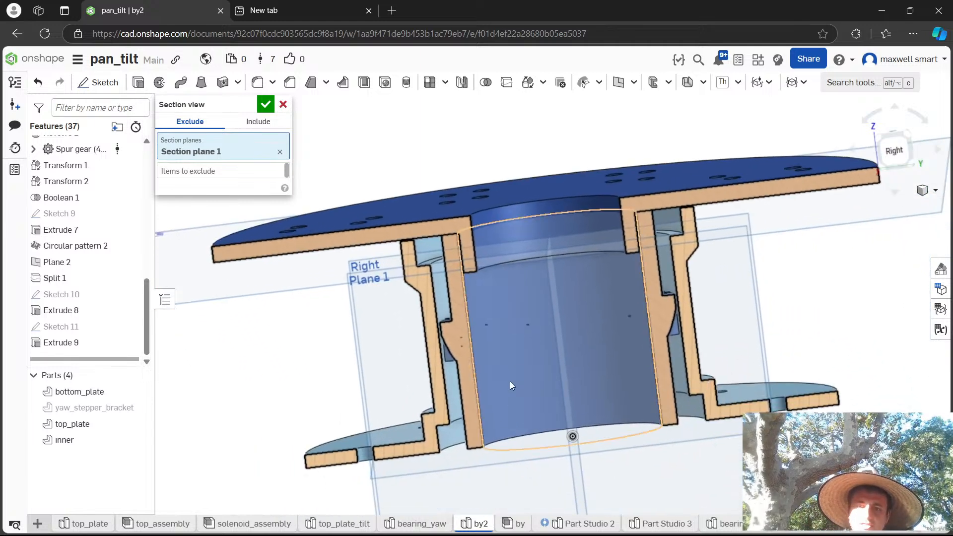
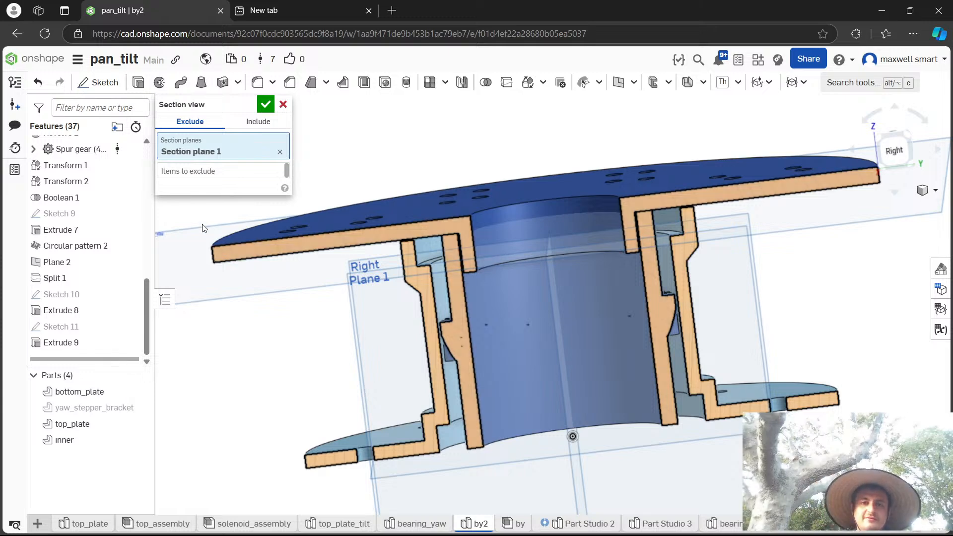
# Accept the section view settings and turn the section view off to show the whole assembly.
pyautogui.click(266, 104)
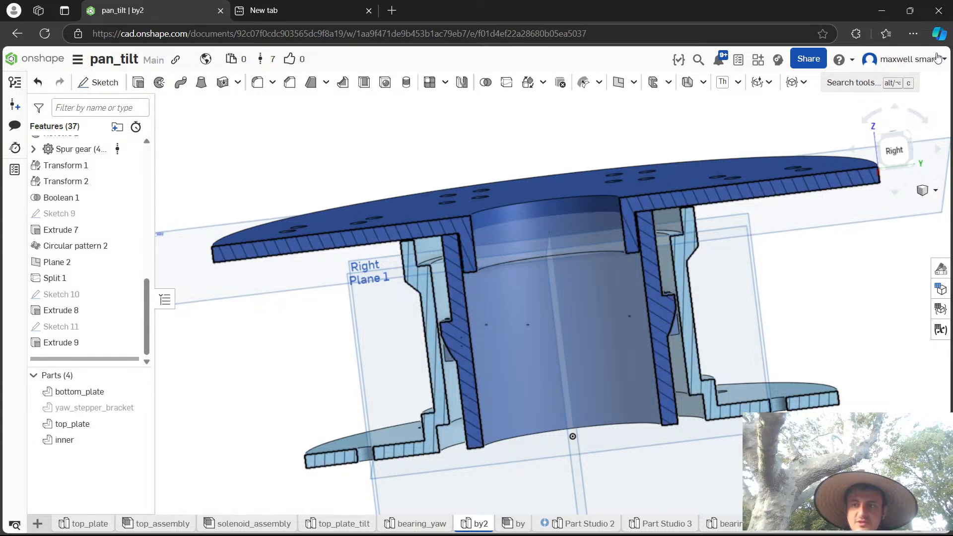
pyautogui.click(934, 190)
pyautogui.click(894, 388)
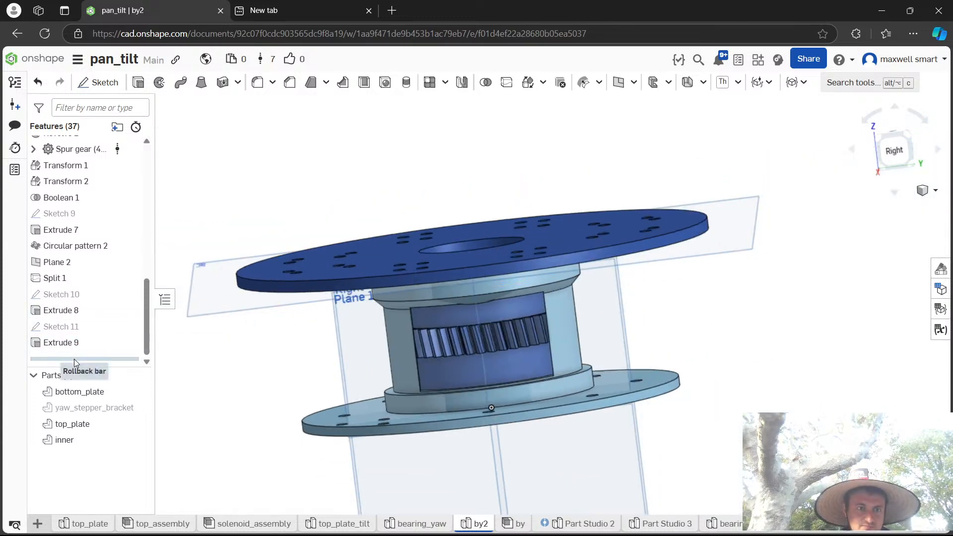
# Roll the feature history back to just after Split 1 and hide the bottom_plate part.
pyautogui.moveTo(73, 359)
pyautogui.mouseDown()
pyautogui.moveTo(88, 327)
pyautogui.moveTo(88, 293)
pyautogui.mouseUp()
pyautogui.moveTo(555, 186)
pyautogui.mouseDown(button='right')
pyautogui.moveTo(561, 203)
pyautogui.moveTo(559, 185)
pyautogui.mouseUp(button='right')
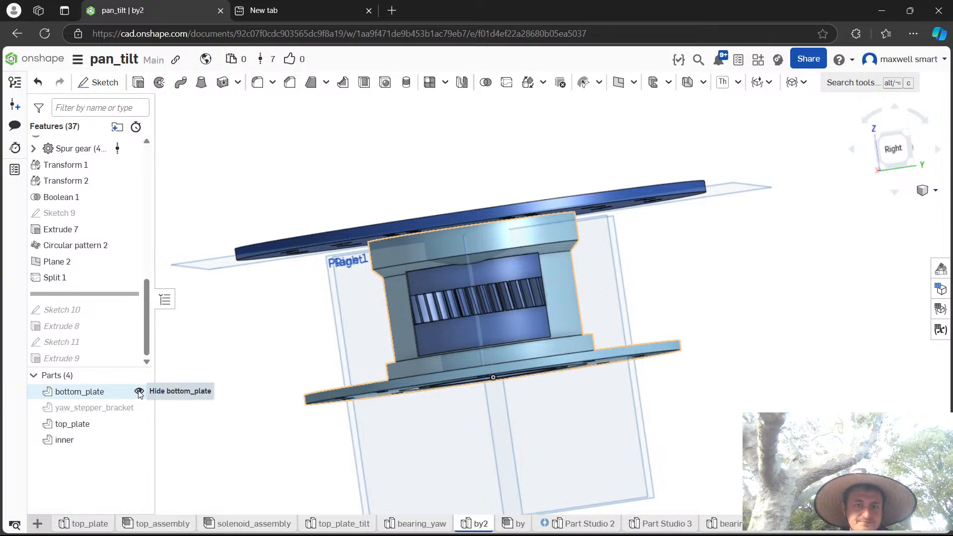
pyautogui.click(139, 391)
pyautogui.moveTo(286, 304); pyautogui.dragTo(366, 267, button='right')
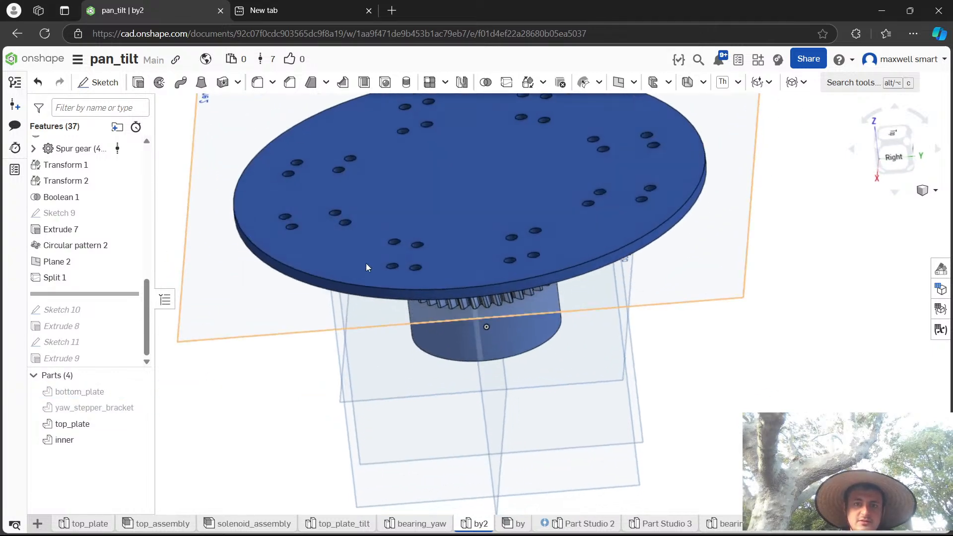
# Start a sketch on top_plate's upper face and draw a circle about 72 mm in diameter at its centre.
pyautogui.click(452, 174)
pyautogui.hotkey('shift', 's')
pyautogui.press('n')
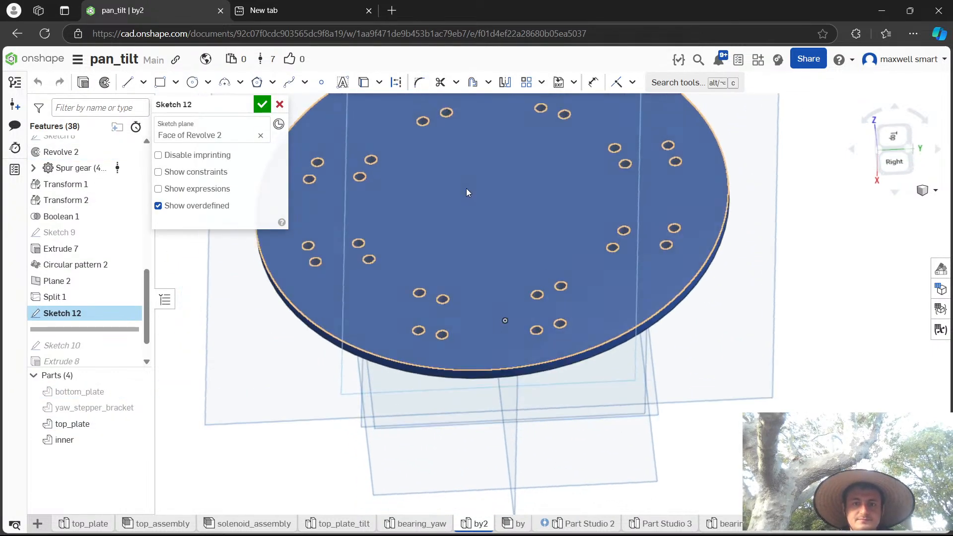
pyautogui.press('c')
pyautogui.click(552, 303)
pyautogui.click(616, 281)
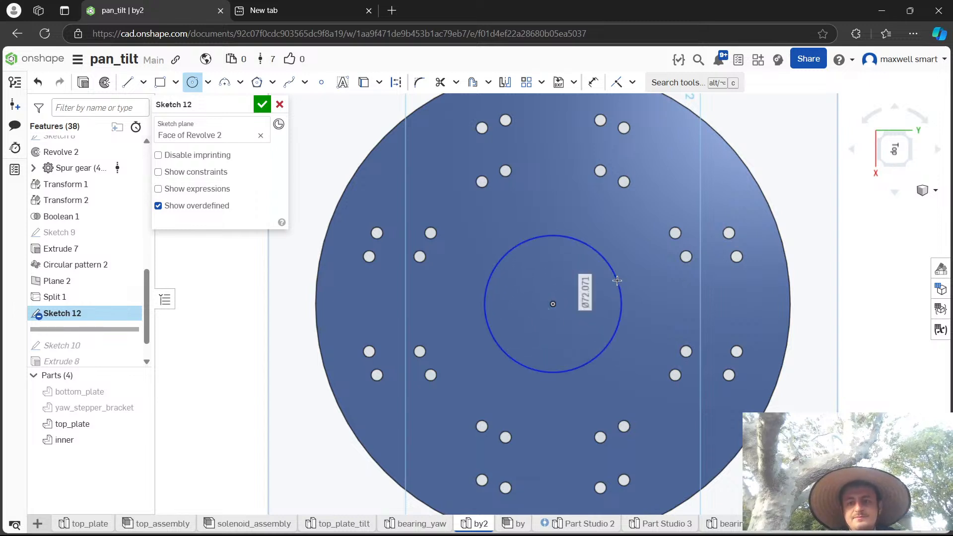
# Set the centre circle's diameter to the variable #bearing_80_id.
pyautogui.moveTo(610, 319); pyautogui.dragTo(583, 231, button='right')
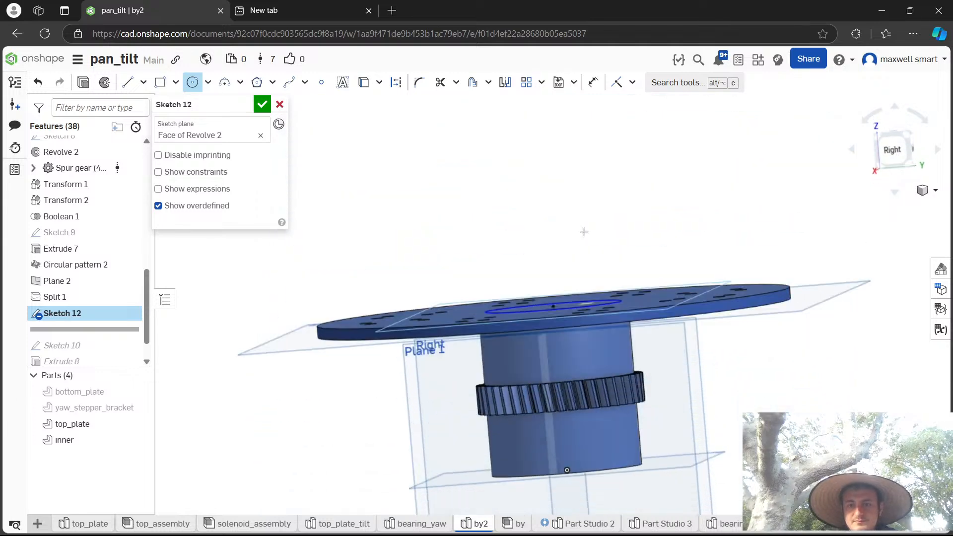
pyautogui.press('n')
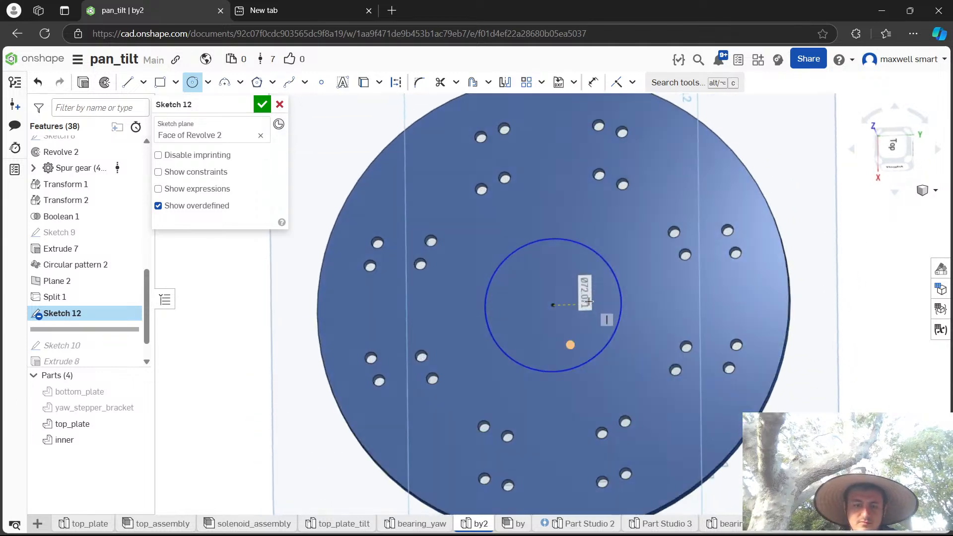
pyautogui.doubleClick(588, 301)
pyautogui.write('beari')
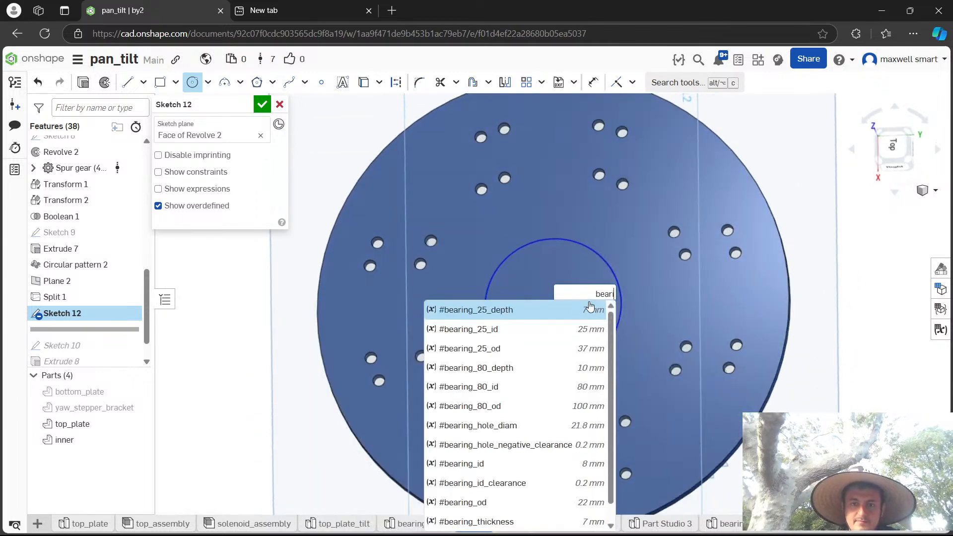
pyautogui.press('Down')
pyautogui.press('Down')
pyautogui.press('Down')
pyautogui.press('Down')
pyautogui.press('Return')
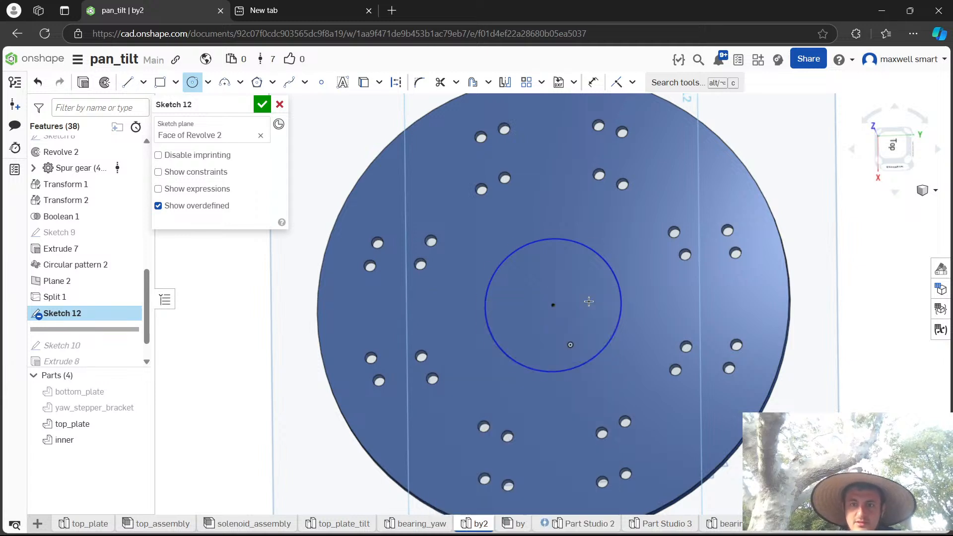
pyautogui.press('Escape')
pyautogui.press('d')
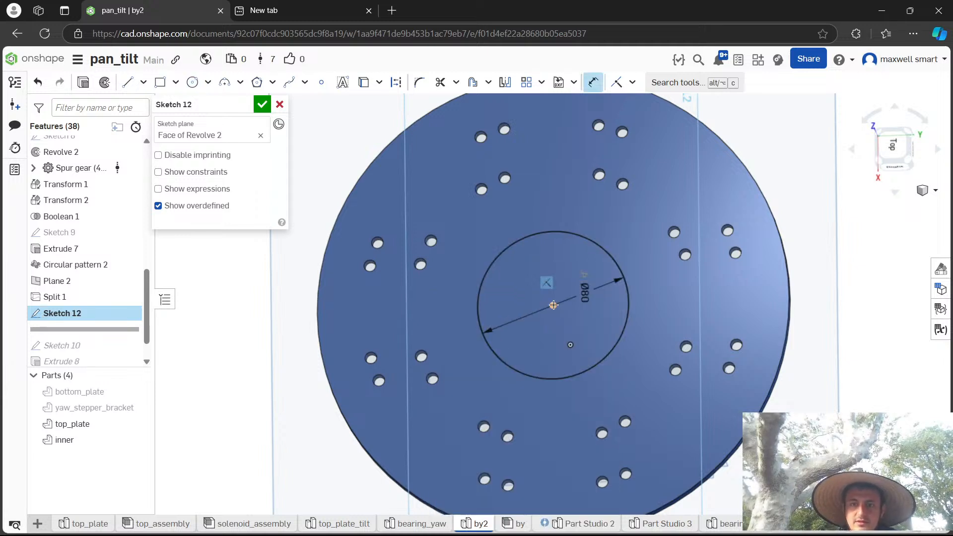
# Draw a larger concentric circle around the centre circle and dimension the gap between them to 5 mm.
pyautogui.press('c')
pyautogui.click(553, 305)
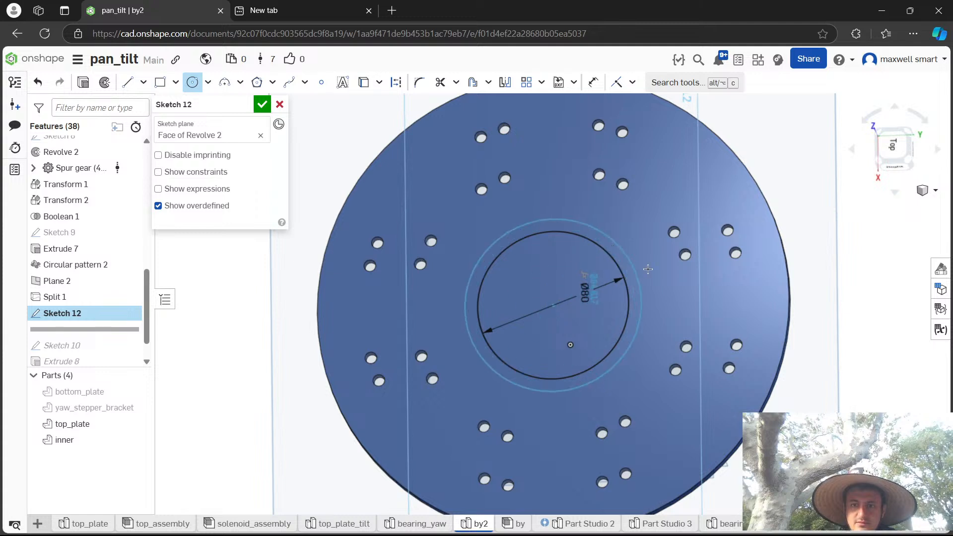
pyautogui.click(638, 273)
pyautogui.press('d')
pyautogui.click(639, 273)
pyautogui.click(623, 274)
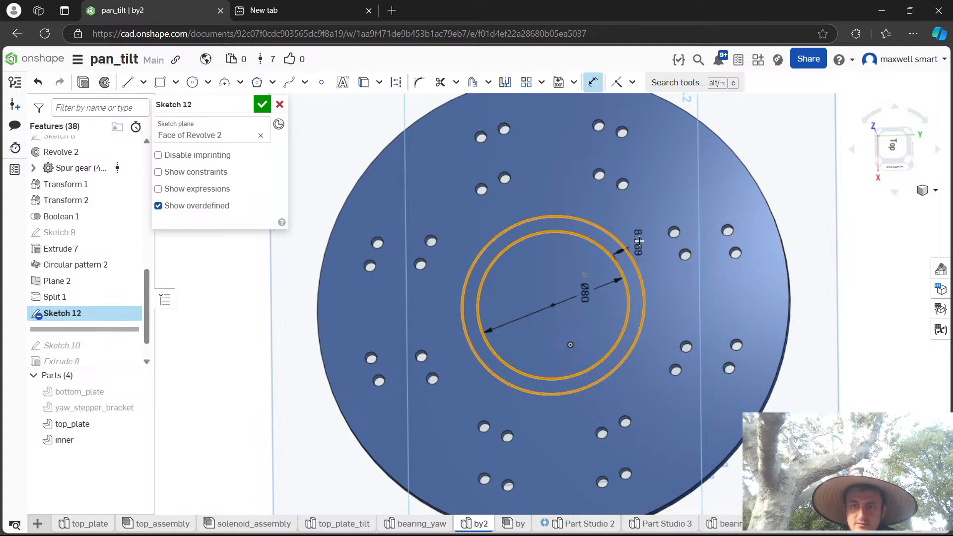
pyautogui.click(639, 241)
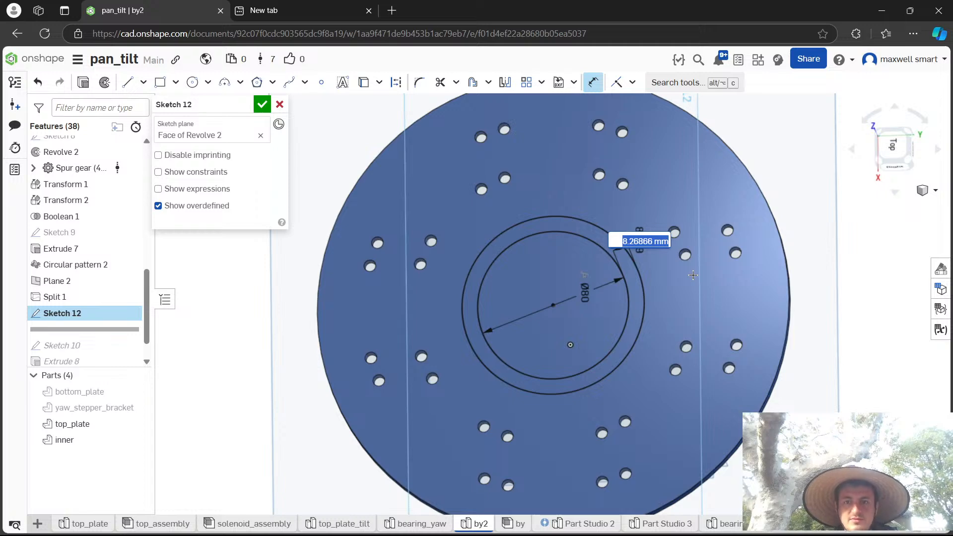
pyautogui.write('5')
pyautogui.press('Return')
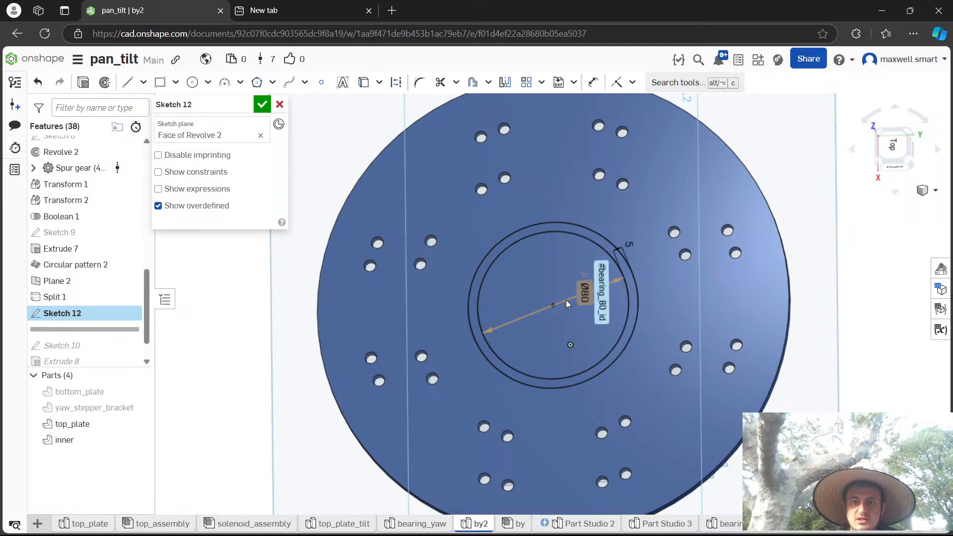
# Cut the inner circle through top_plate with a Remove extrude using the Up to next end condition.
pyautogui.click(535, 304)
pyautogui.hotkey('shift', 'e')
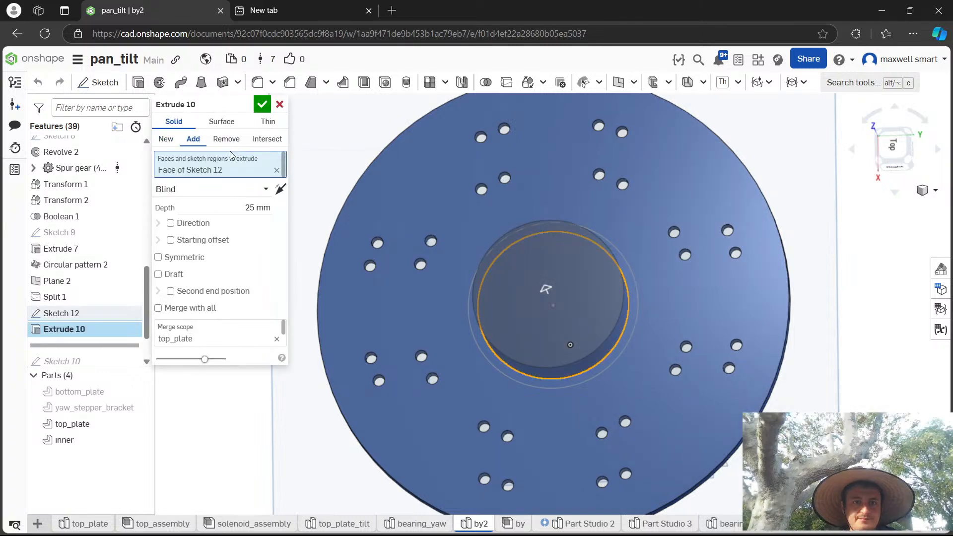
pyautogui.click(226, 139)
pyautogui.click(213, 189)
pyautogui.click(209, 223)
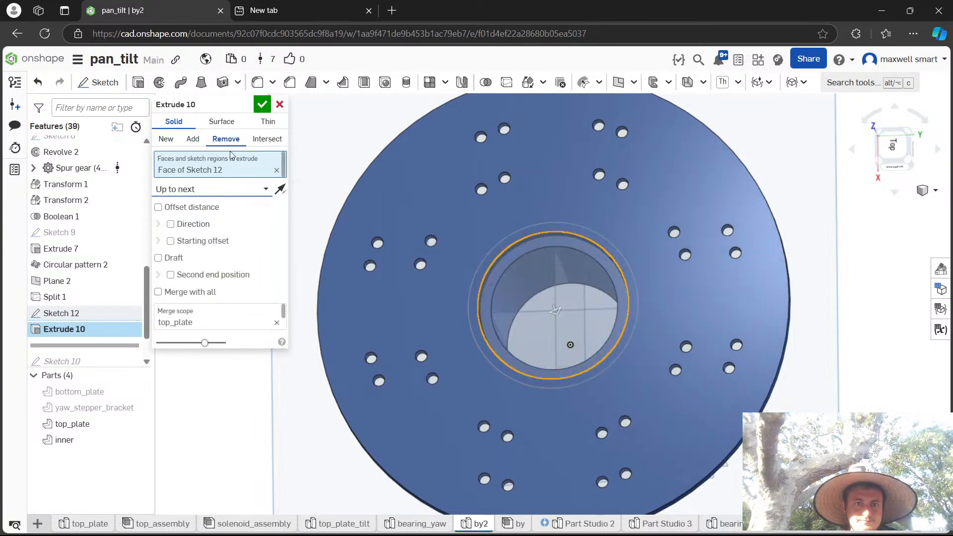
pyautogui.click(261, 104)
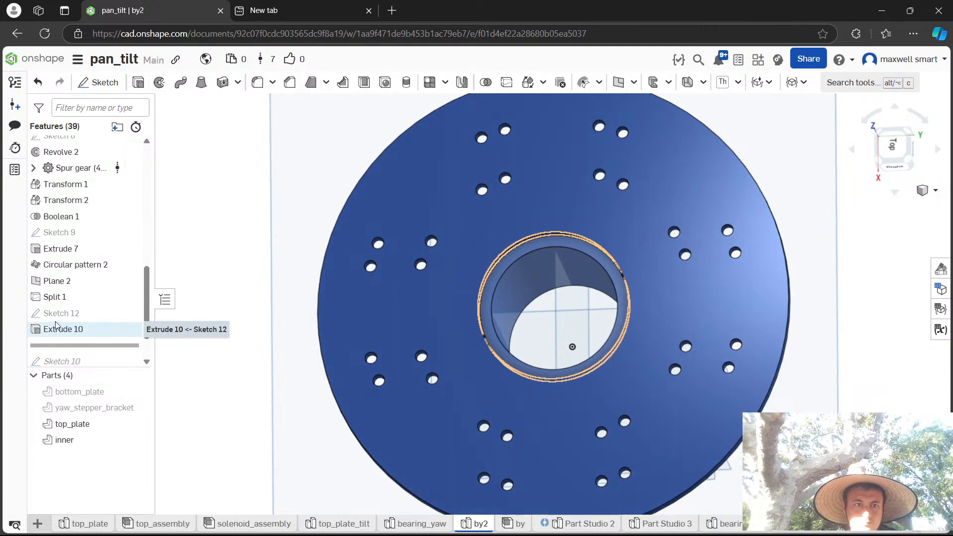
# Extrude the ring between the two circles of Sketch 12 to a depth of 15 mm above top_plate.
pyautogui.scroll(-1, 75, 332)
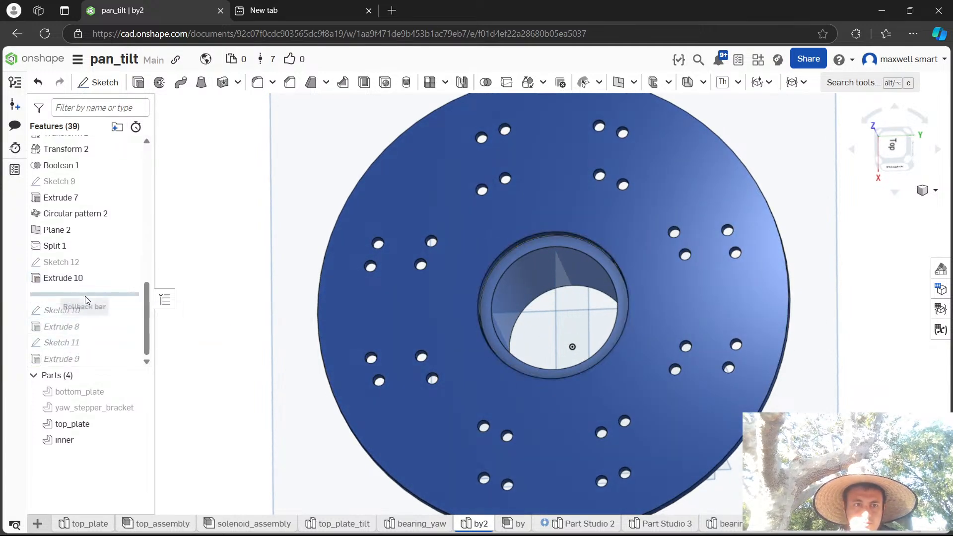
pyautogui.doubleClick(84, 261)
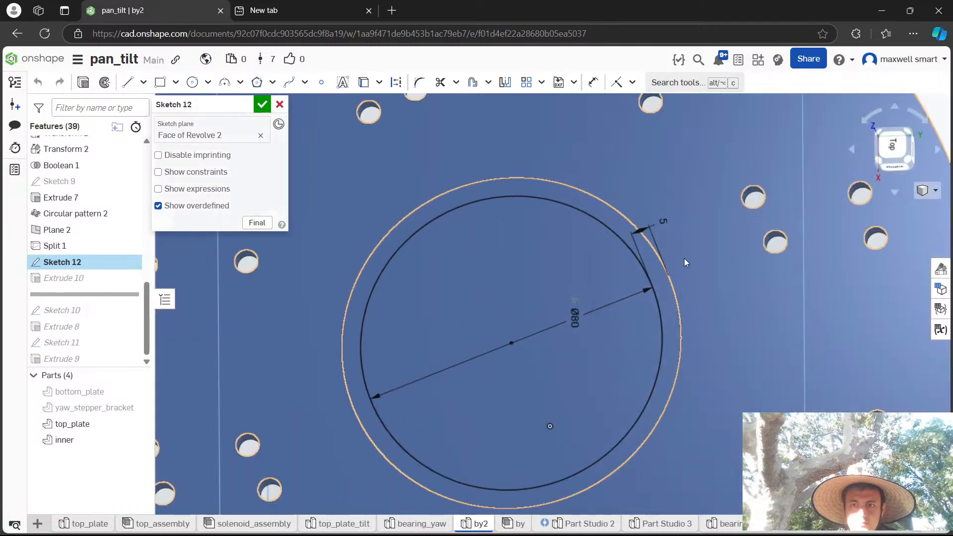
pyautogui.click(665, 288)
pyautogui.hotkey('shift', 'e')
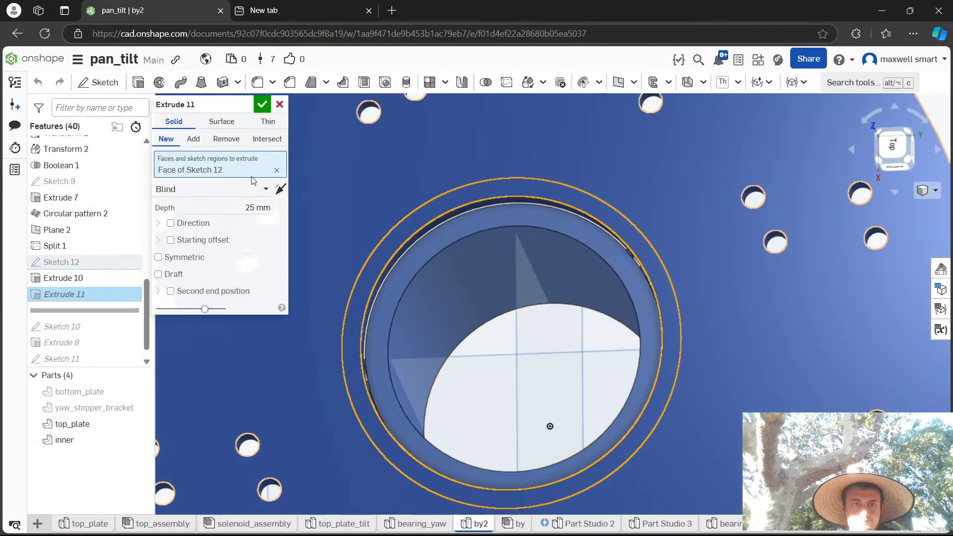
pyautogui.click(236, 207)
pyautogui.write('15')
pyautogui.press('Return')
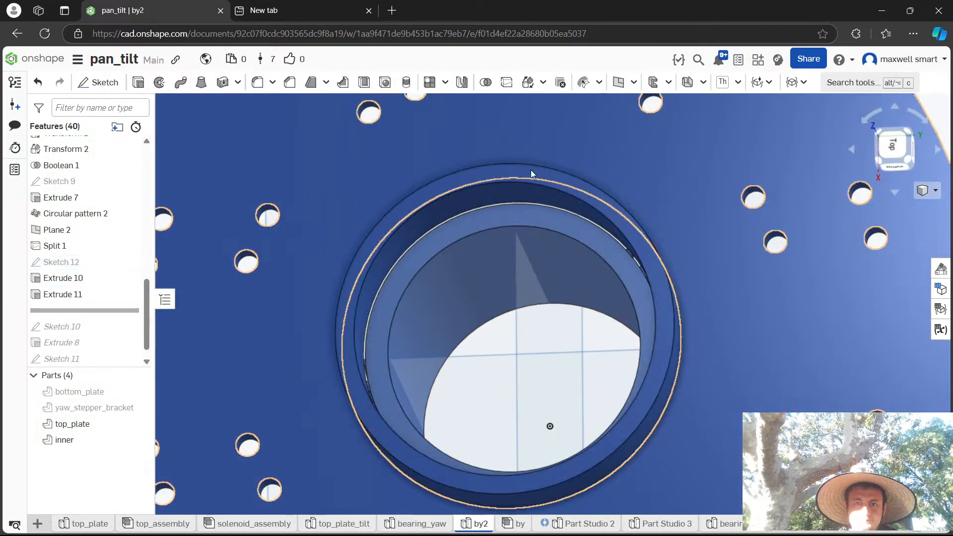
pyautogui.scroll(-3, 531, 169)
pyautogui.moveTo(530, 170)
pyautogui.mouseDown(button='right')
pyautogui.moveTo(519, 153)
pyautogui.moveTo(529, 148)
pyautogui.moveTo(535, 161)
pyautogui.mouseUp(button='right')
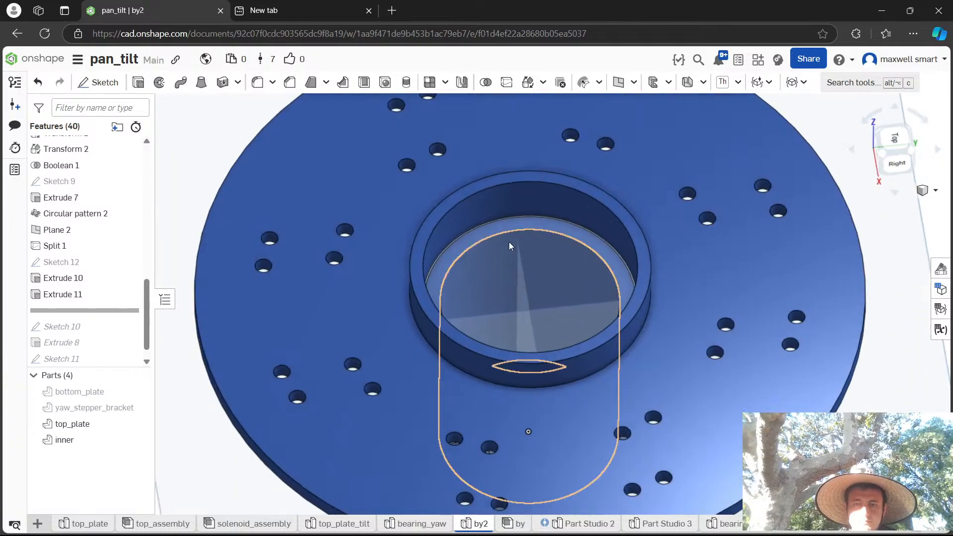
# Extrude the upper ring-shaped face of inner by 21 mm, adding the material to inner.
pyautogui.click(498, 227)
pyautogui.hotkey('shift', 'e')
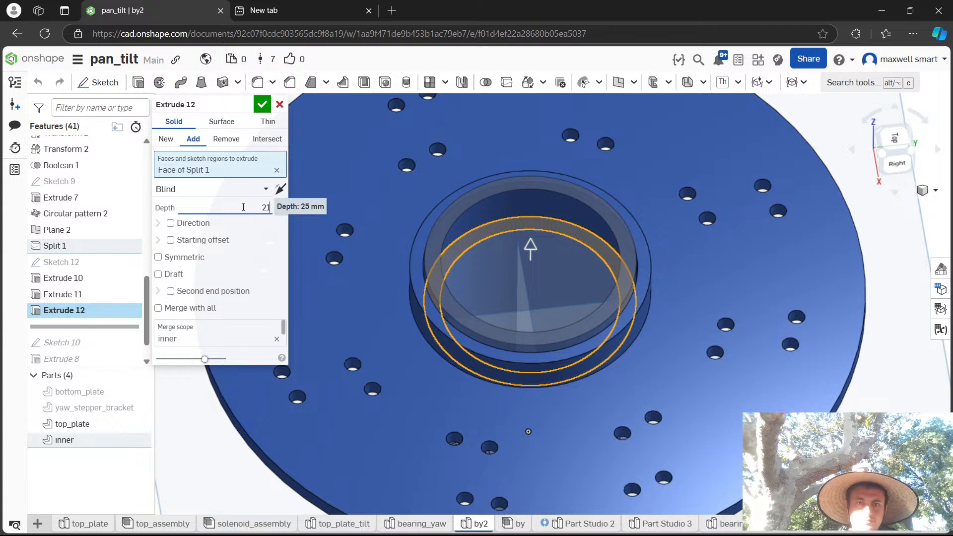
pyautogui.press('Return')
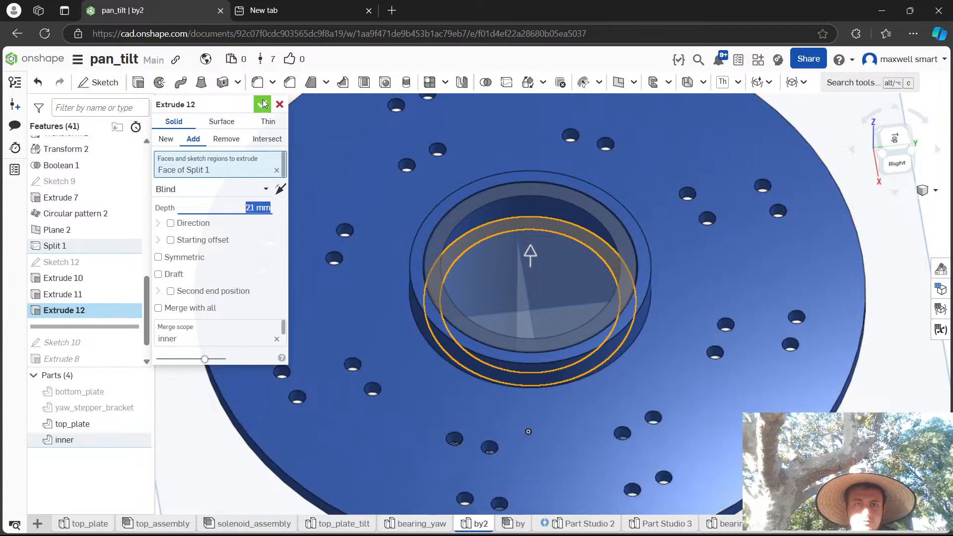
pyautogui.click(263, 104)
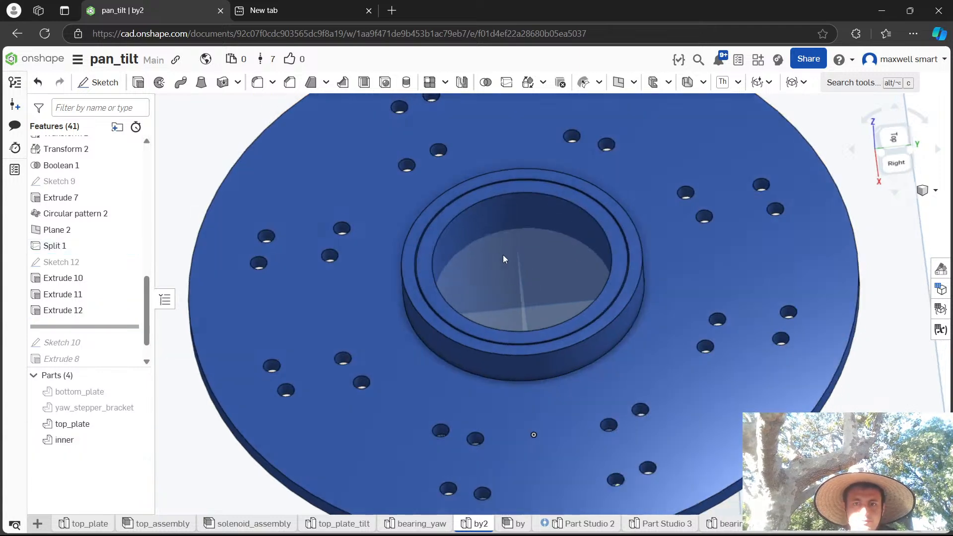
# Change the appearance of inner to the grey palette colour A5A5A5.
pyautogui.moveTo(502, 255); pyautogui.dragTo(567, 358, button='right')
pyautogui.click(542, 317)
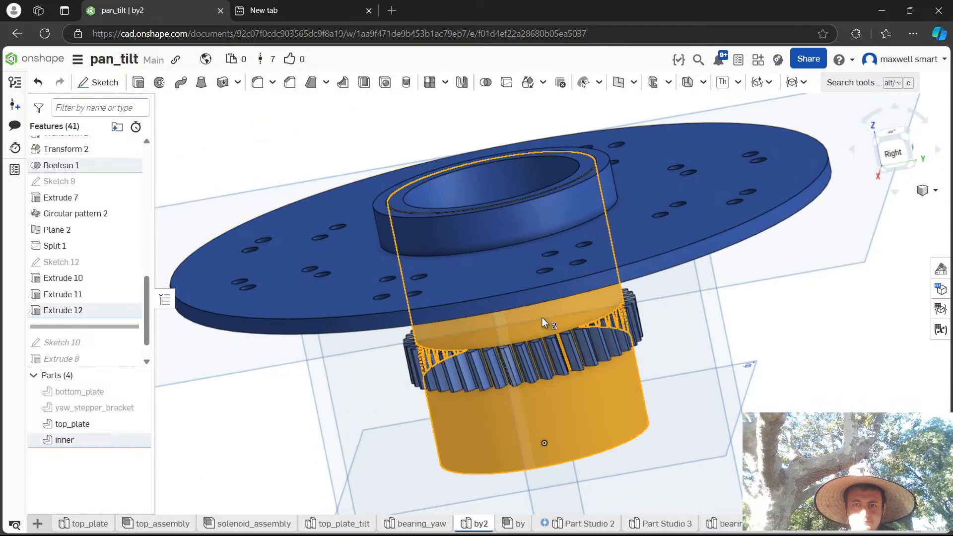
pyautogui.rightClick(542, 317)
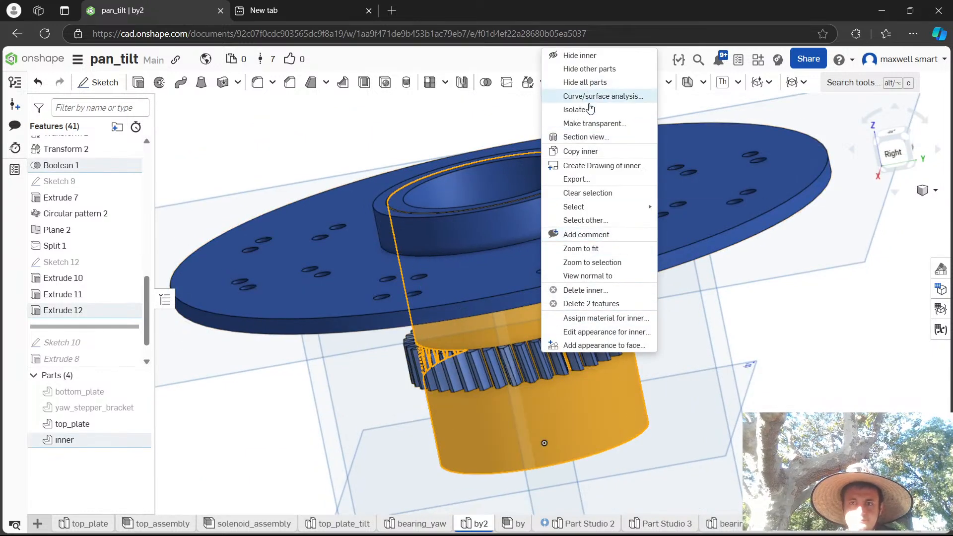
pyautogui.click(510, 337)
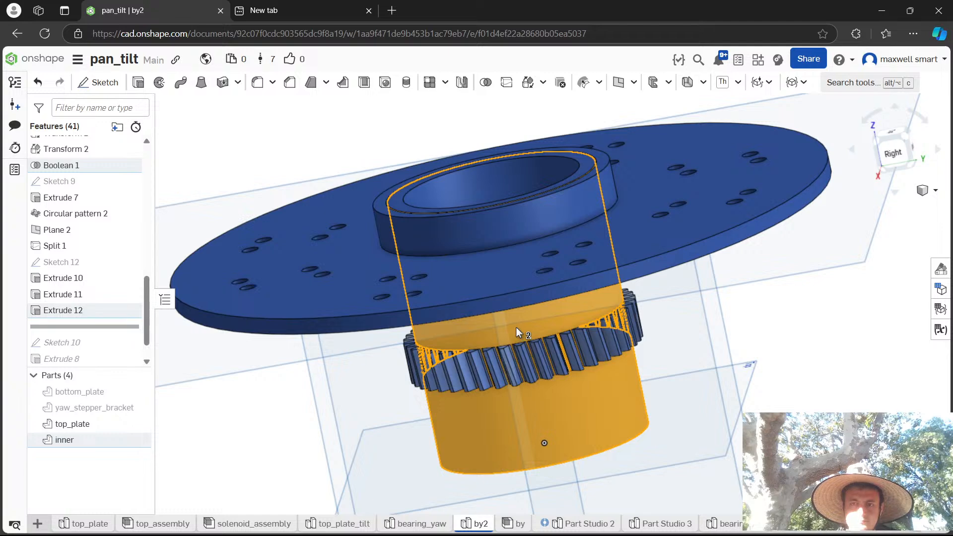
pyautogui.rightClick(516, 326)
pyautogui.click(503, 326)
pyautogui.rightClick(503, 325)
pyautogui.click(583, 332)
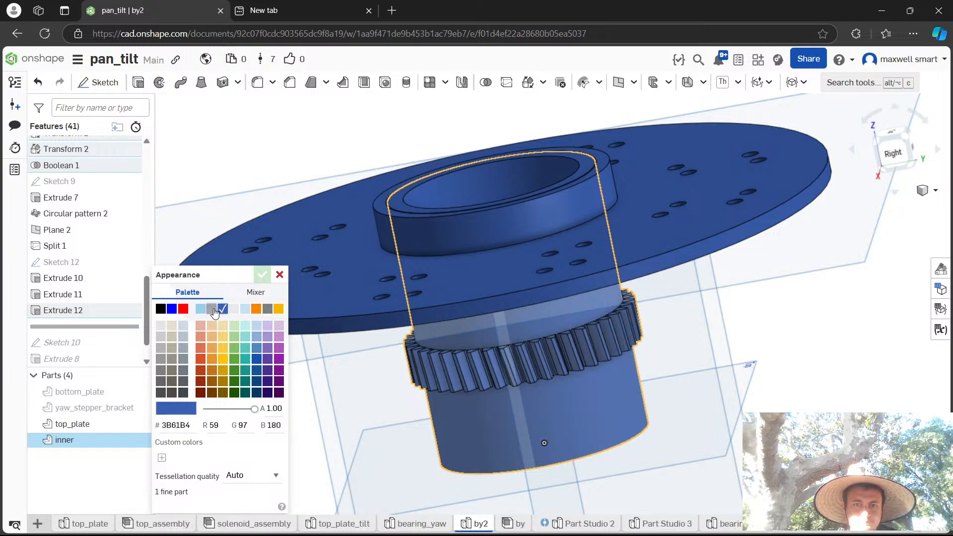
pyautogui.click(213, 310)
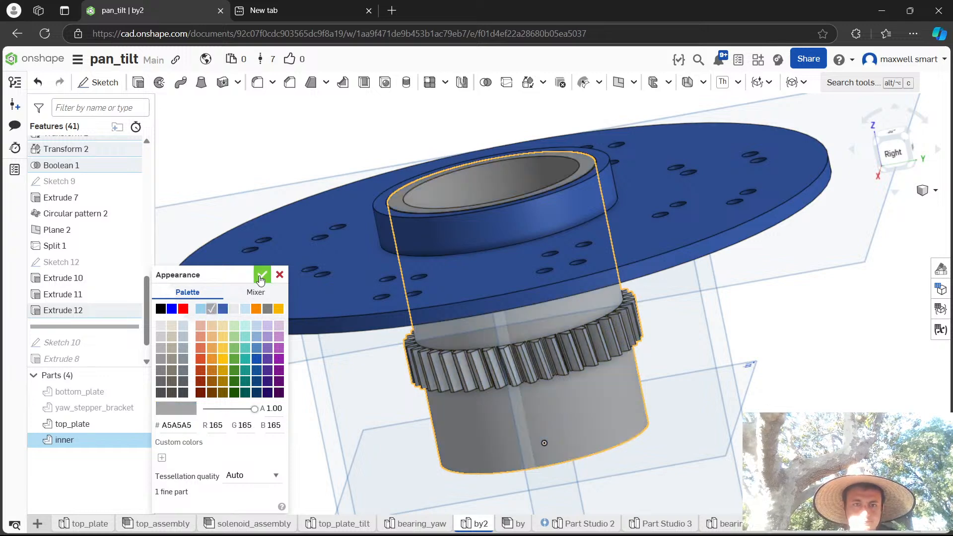
pyautogui.click(260, 277)
# Show bottom_plate temporarily to examine how it sits with top_plate and inner, and hide it again.
pyautogui.moveTo(337, 131); pyautogui.dragTo(371, 173, button='right')
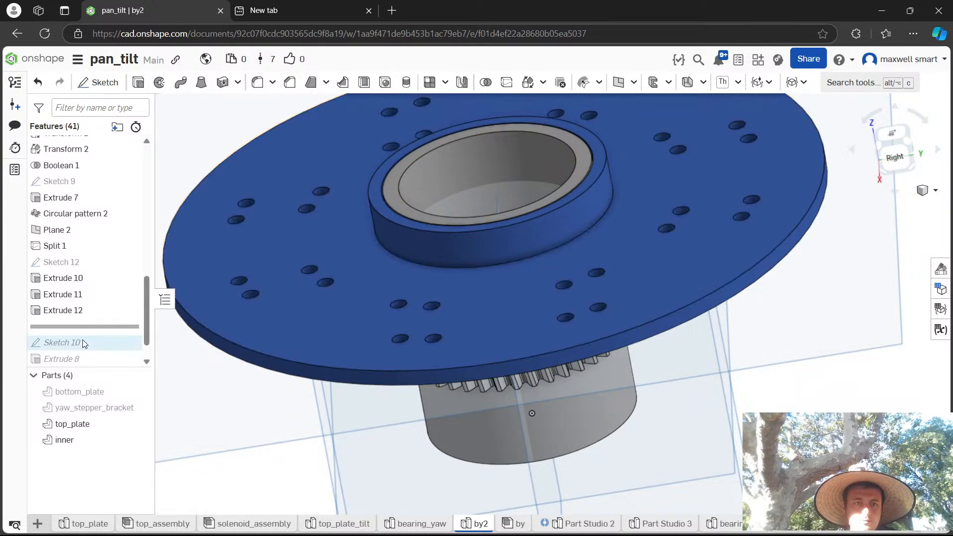
pyautogui.click(138, 391)
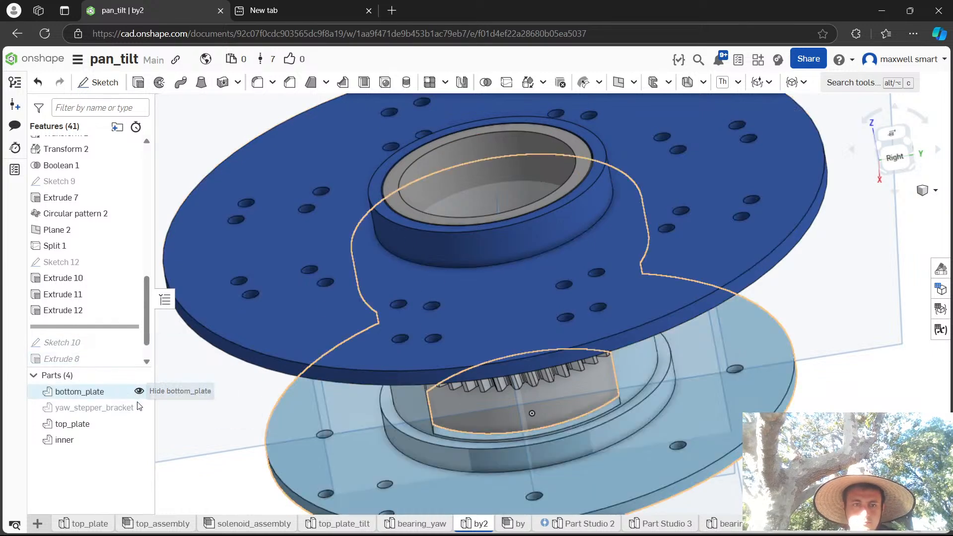
pyautogui.click(139, 407)
pyautogui.click(139, 407)
pyautogui.moveTo(276, 177); pyautogui.dragTo(255, 290, button='middle')
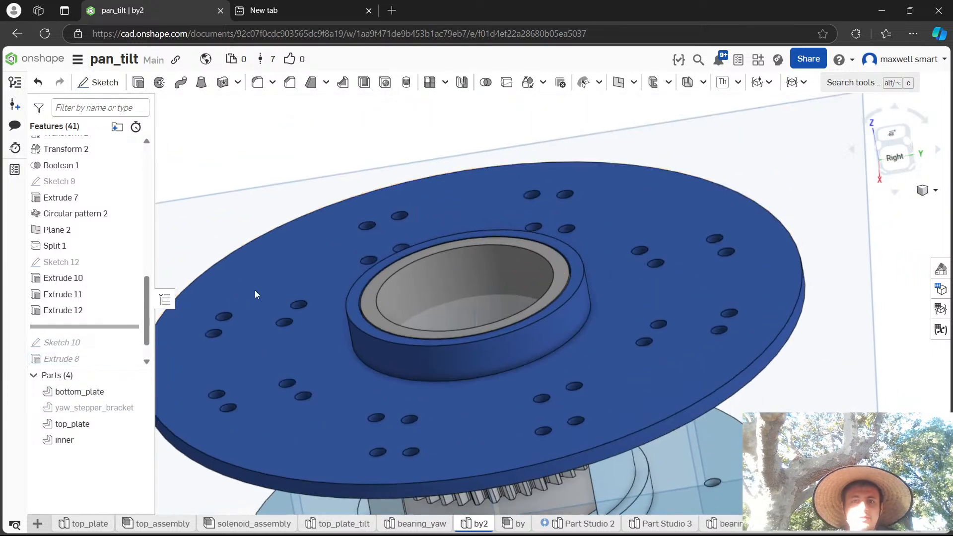
pyautogui.moveTo(255, 294); pyautogui.dragTo(371, 274, button='right')
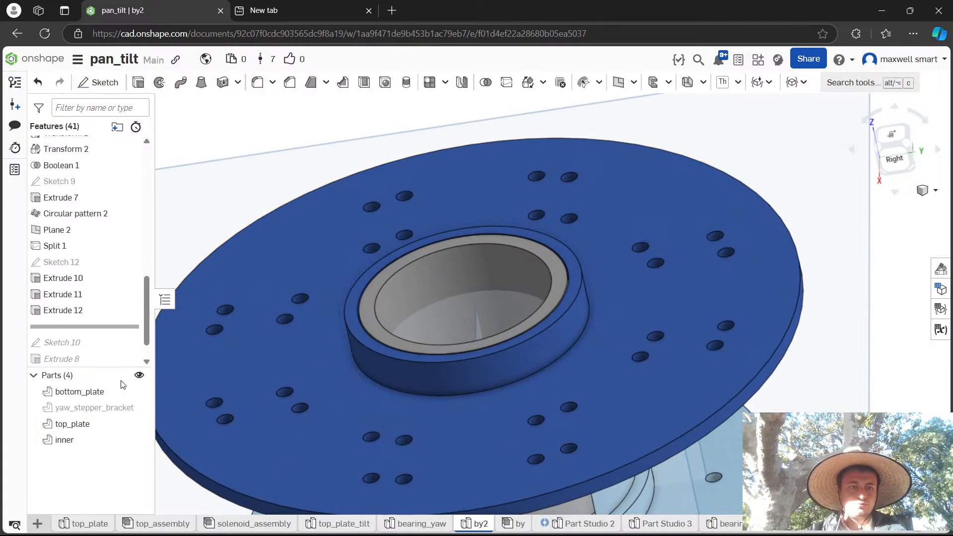
pyautogui.click(139, 390)
# Create a Tangent plane on the outer cylindrical face of the raised ring on top_plate.
pyautogui.moveTo(388, 338); pyautogui.dragTo(395, 313, button='right')
pyautogui.scroll(-3, 421, 212)
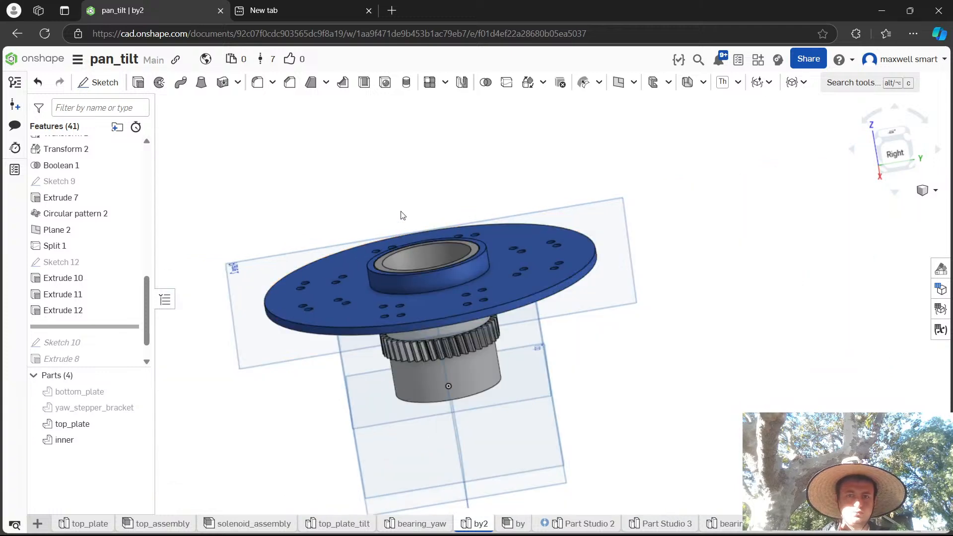
pyautogui.moveTo(401, 212); pyautogui.dragTo(404, 193, button='right')
pyautogui.hotkey('alt', 'c')
pyautogui.write('pla')
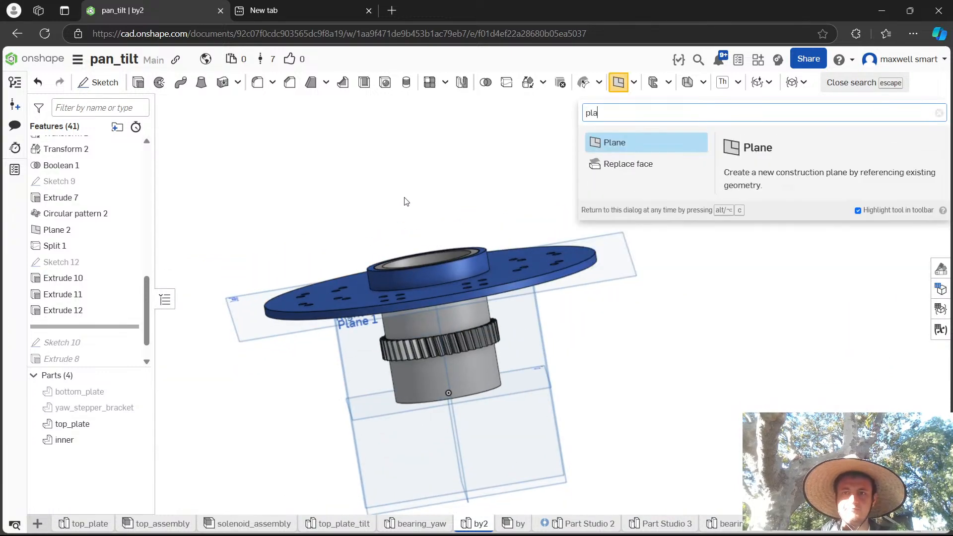
pyautogui.press('Return')
pyautogui.scroll(3, 473, 269)
pyautogui.click(470, 252)
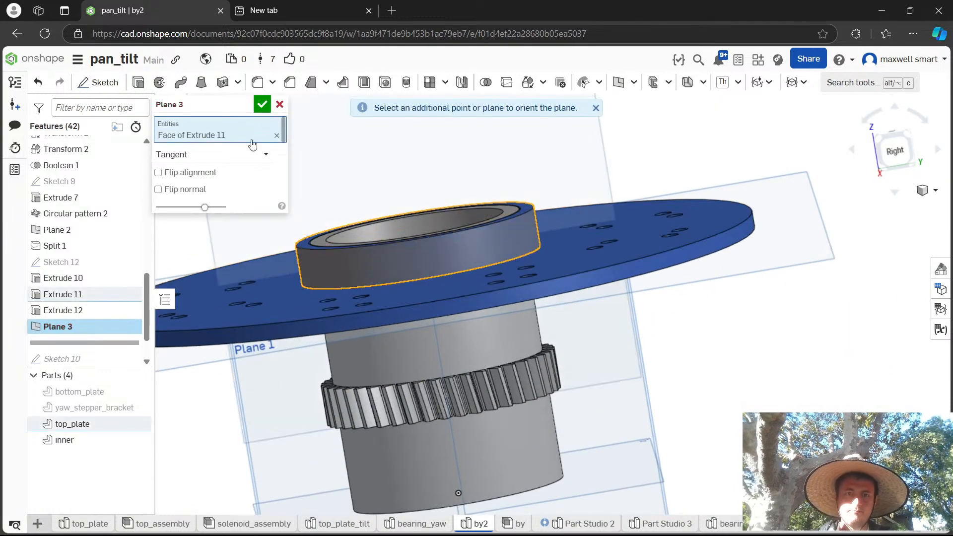
pyautogui.moveTo(347, 184); pyautogui.dragTo(318, 212, button='right')
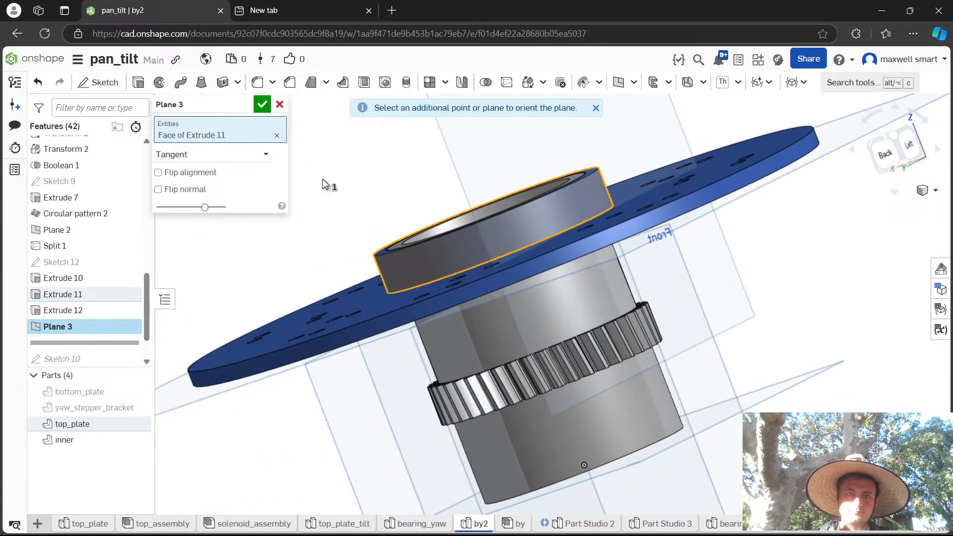
pyautogui.click(261, 104)
# Start a sketch on the new tangent plane and project the ring's upper and lower outer edges into it.
pyautogui.scroll(-4, 533, 146)
pyautogui.click(517, 130)
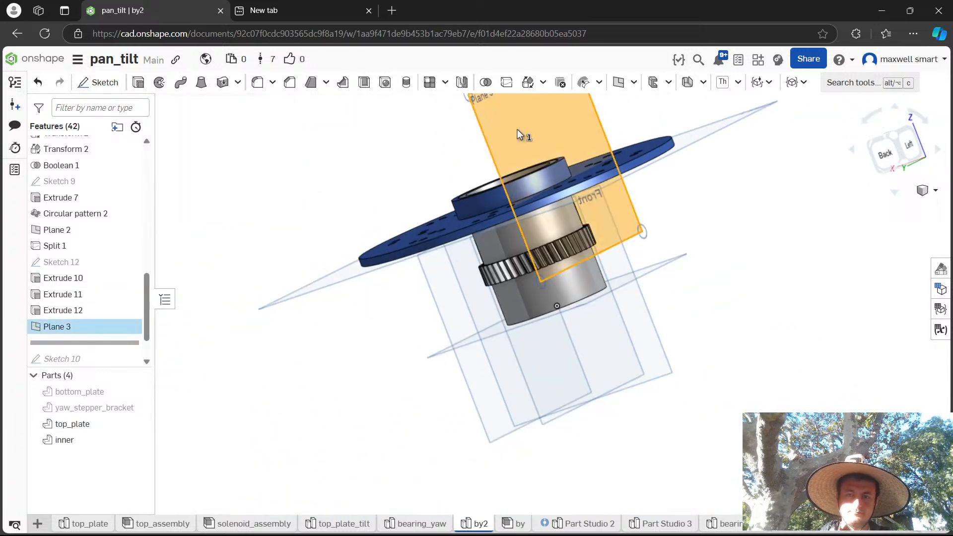
pyautogui.hotkey('shift', 's')
pyautogui.press('n')
pyautogui.scroll(5, 562, 377)
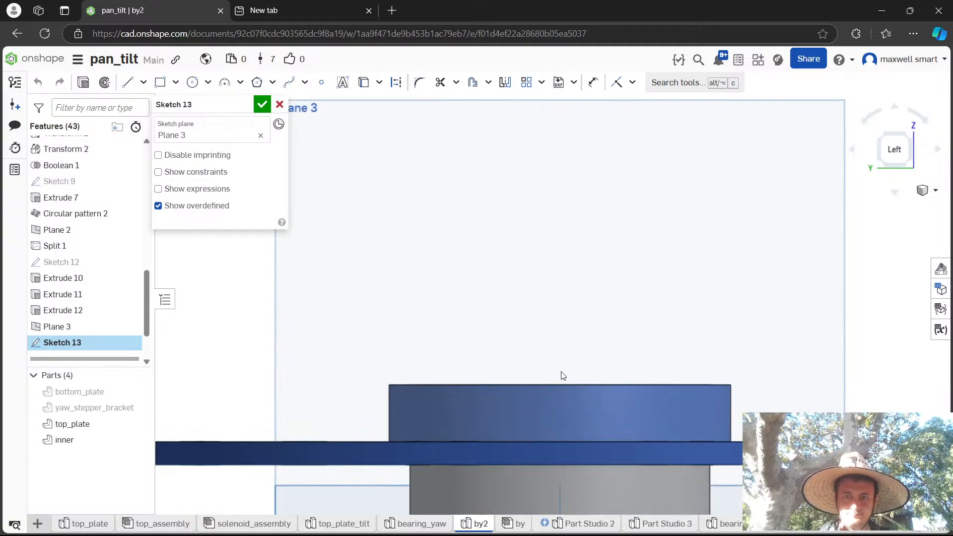
pyautogui.press('c')
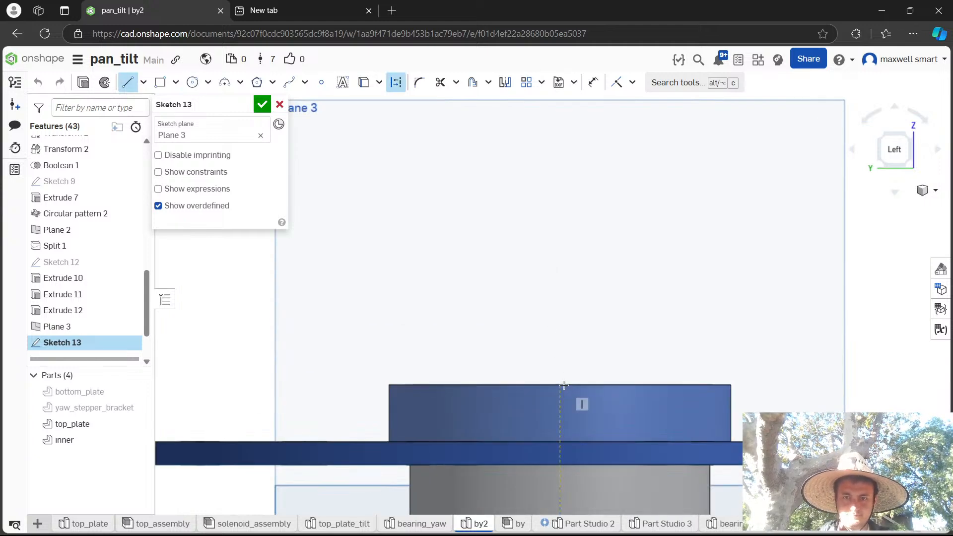
pyautogui.press('Escape')
pyautogui.click(564, 385)
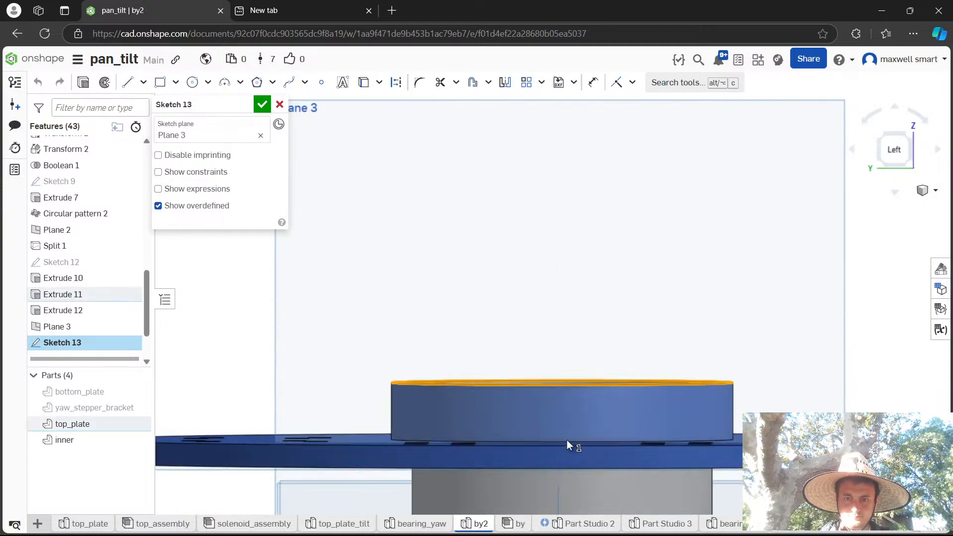
pyautogui.moveTo(567, 439); pyautogui.dragTo(570, 404, button='right')
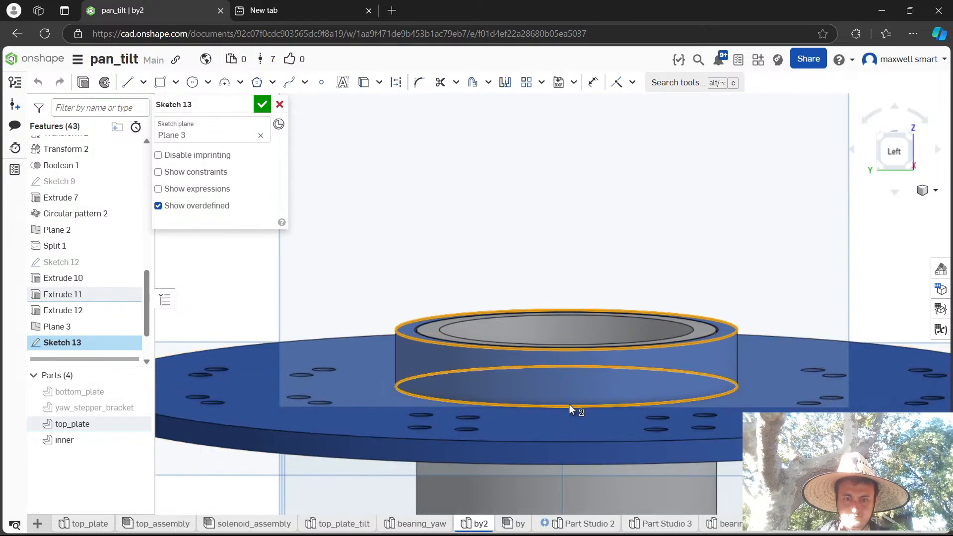
pyautogui.press('n')
# Draw a vertical construction line between the midpoints of the ring's two projected edges.
pyautogui.press('l')
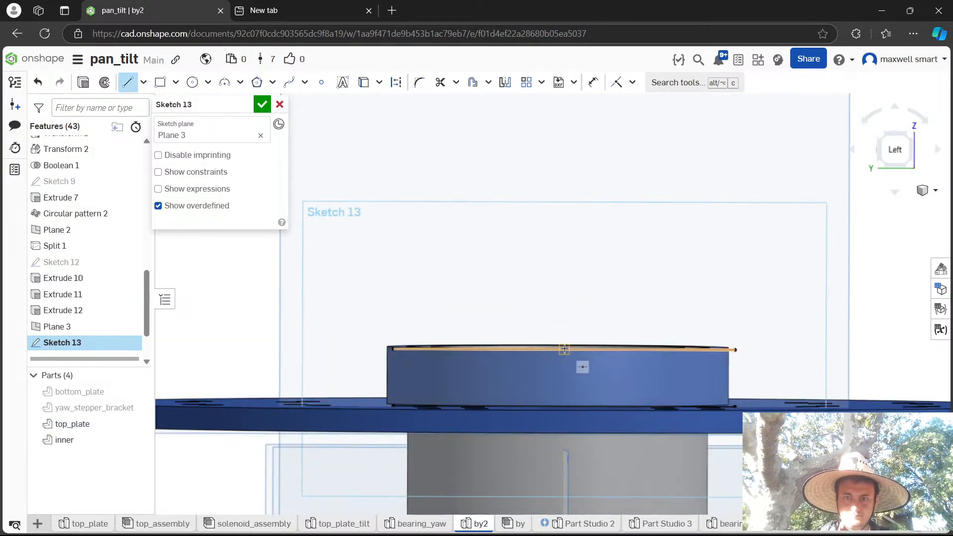
pyautogui.click(564, 349)
pyautogui.click(564, 403)
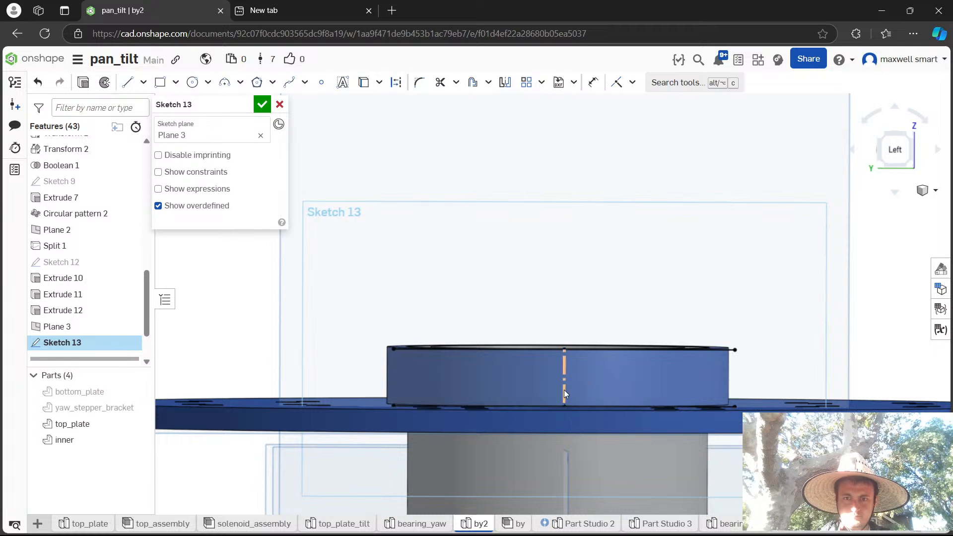
# Draw a circle centred on the construction line's midpoint and set its diameter to the variable #m6_hole.
pyautogui.press('c')
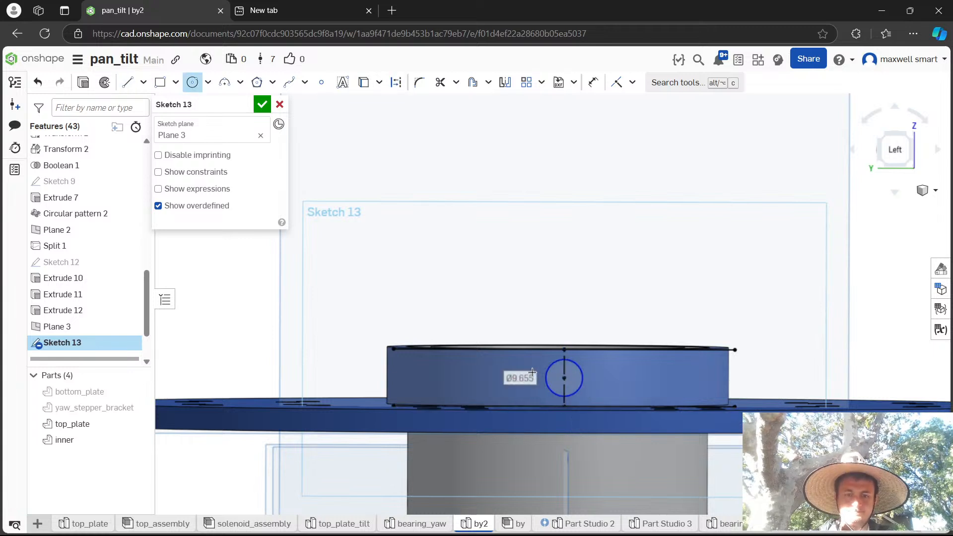
pyautogui.write('#m6_8x8_threa')
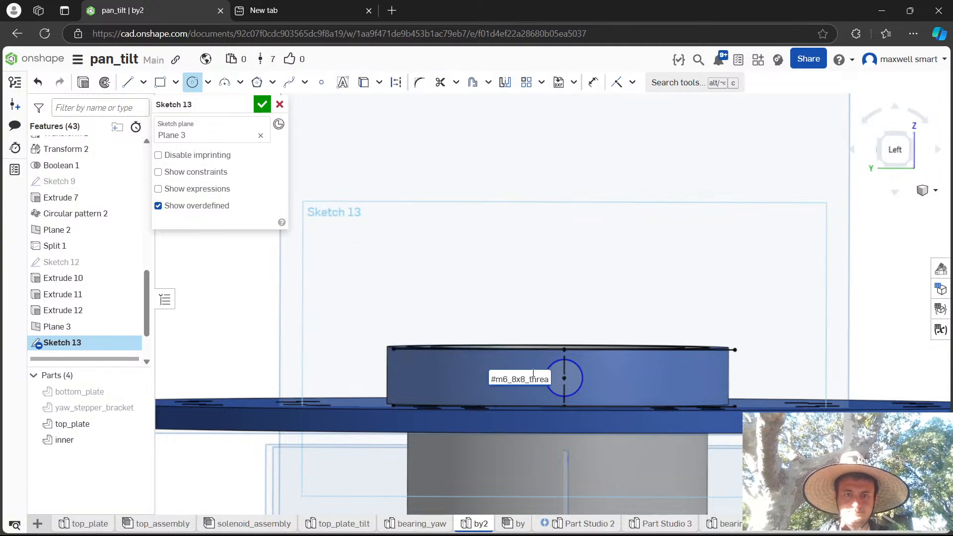
pyautogui.press('BackSpace')
pyautogui.press('BackSpace')
pyautogui.press('BackSpace')
pyautogui.press('BackSpace')
pyautogui.press('BackSpace')
pyautogui.press('BackSpace')
pyautogui.press('BackSpace')
pyautogui.press('BackSpace')
pyautogui.press('BackSpace')
pyautogui.press('BackSpace')
pyautogui.press('BackSpace')
pyautogui.press('BackSpace')
pyautogui.write('m6_hole')
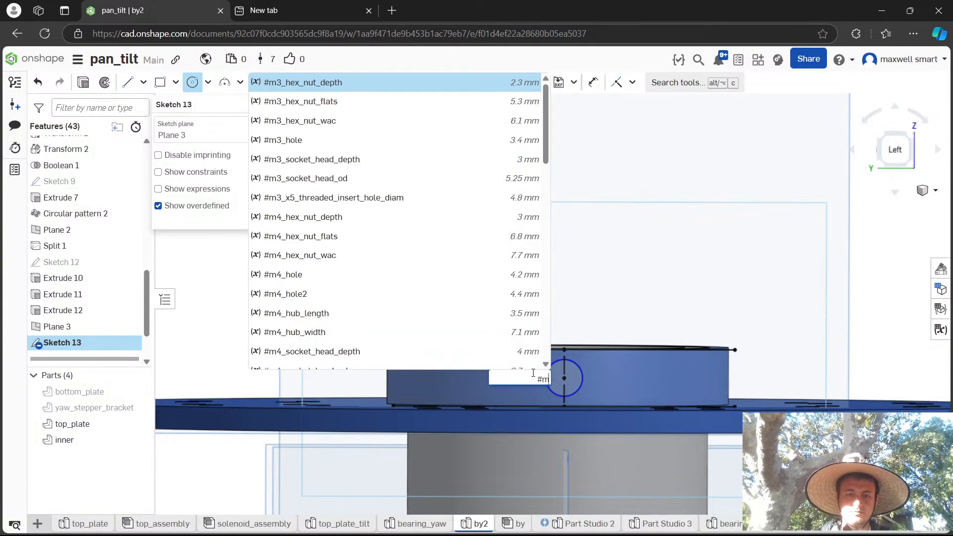
pyautogui.press('Down')
pyautogui.press('Return')
pyautogui.press('Return')
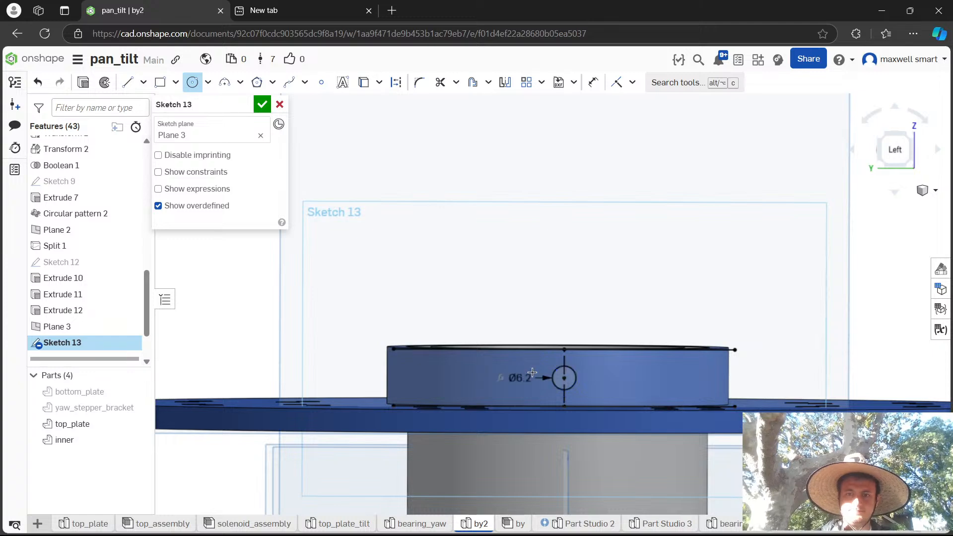
pyautogui.scroll(4, 602, 300)
pyautogui.scroll(-4, 570, 343)
pyautogui.press('Escape')
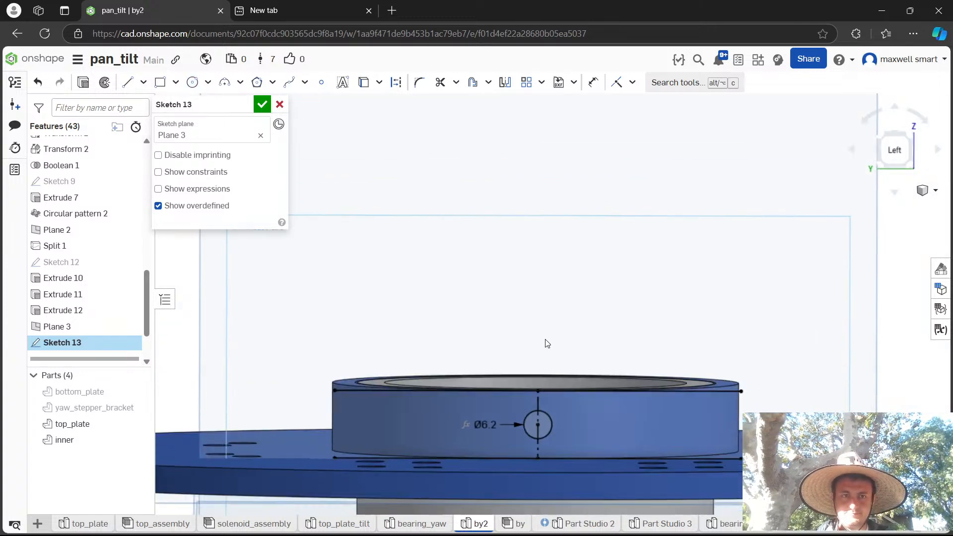
# Cut the circle with a Remove extrude up to the bore face of inner, including top_plate and inner in the merge scope.
pyautogui.moveTo(546, 343); pyautogui.dragTo(552, 380, button='right')
pyautogui.scroll(2, 558, 428)
pyautogui.click(552, 413)
pyautogui.hotkey('shift', 'e')
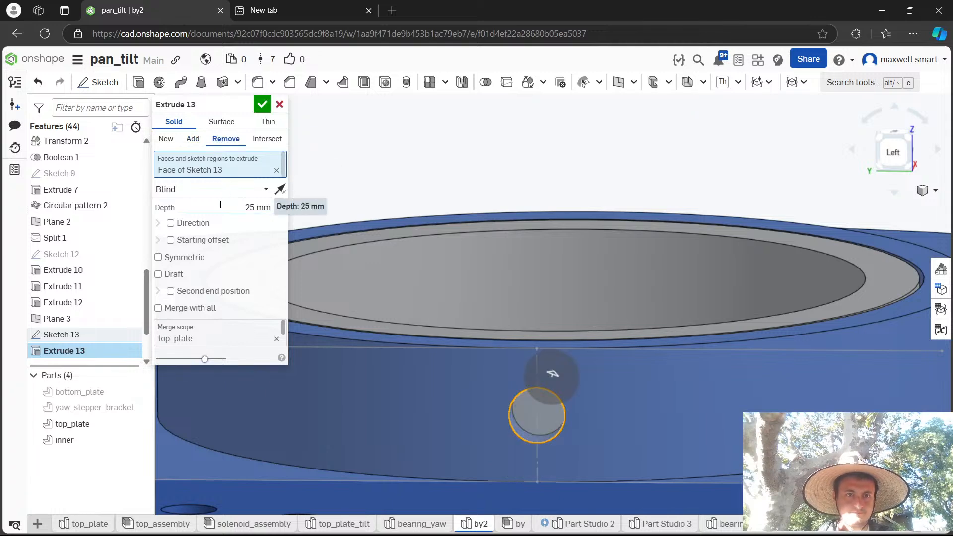
pyautogui.click(213, 189)
pyautogui.click(184, 240)
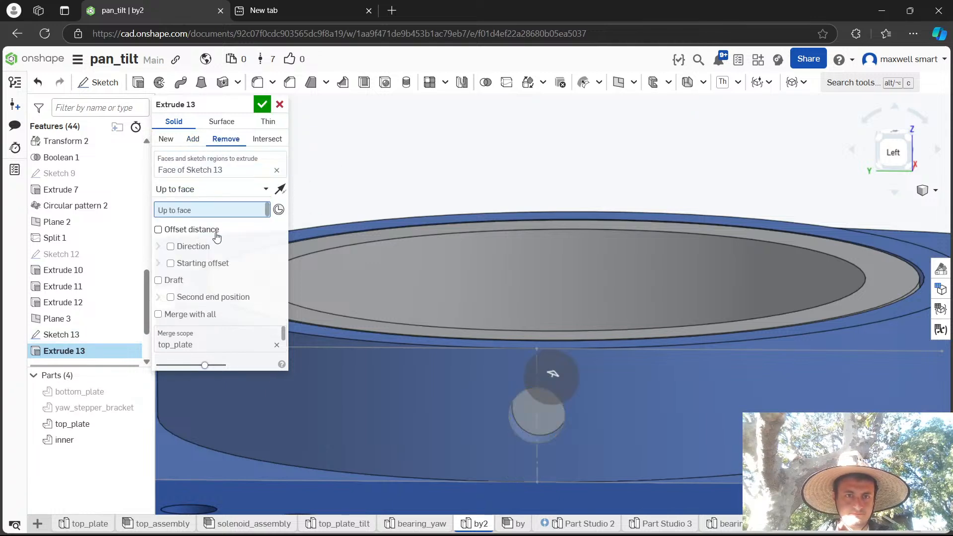
pyautogui.click(432, 271)
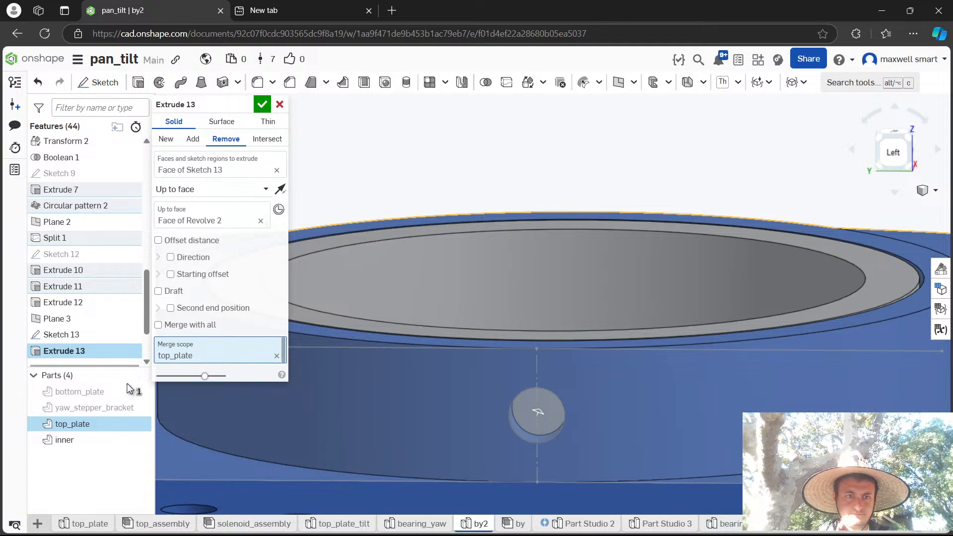
pyautogui.click(78, 441)
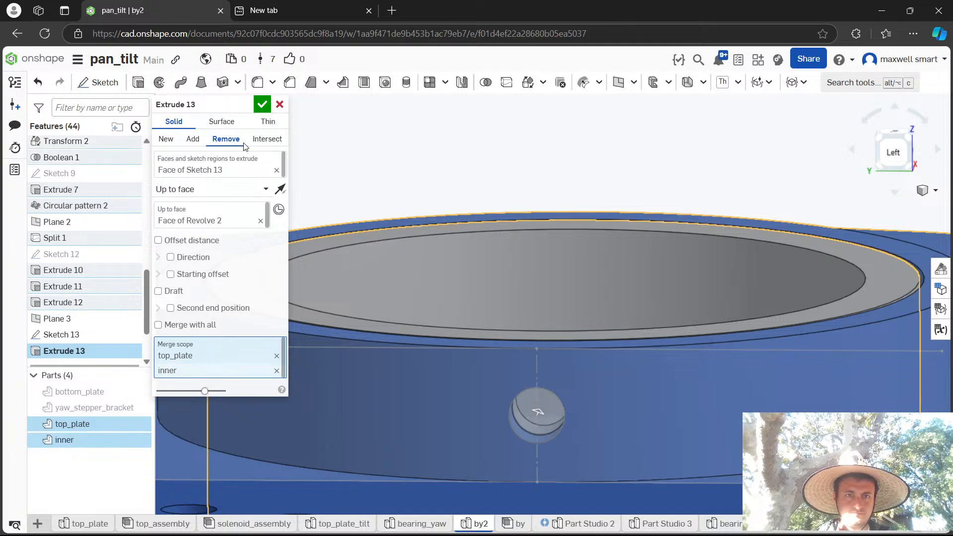
pyautogui.click(260, 105)
pyautogui.moveTo(607, 250); pyautogui.dragTo(595, 275, button='right')
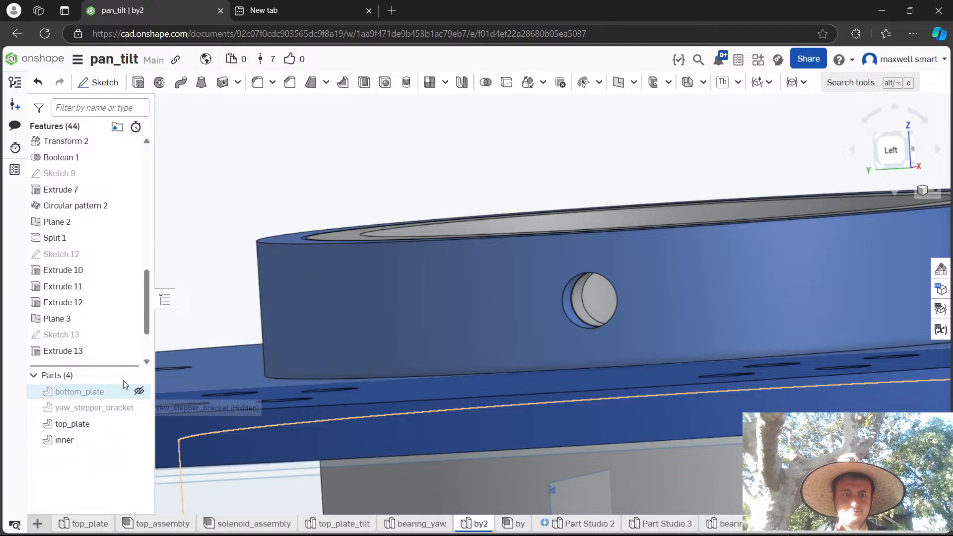
pyautogui.scroll(-3, 329, 314)
pyautogui.moveTo(385, 297)
pyautogui.mouseDown(button='right')
pyautogui.moveTo(401, 290)
pyautogui.moveTo(400, 300)
pyautogui.mouseUp(button='right')
pyautogui.scroll(-5, 397, 302)
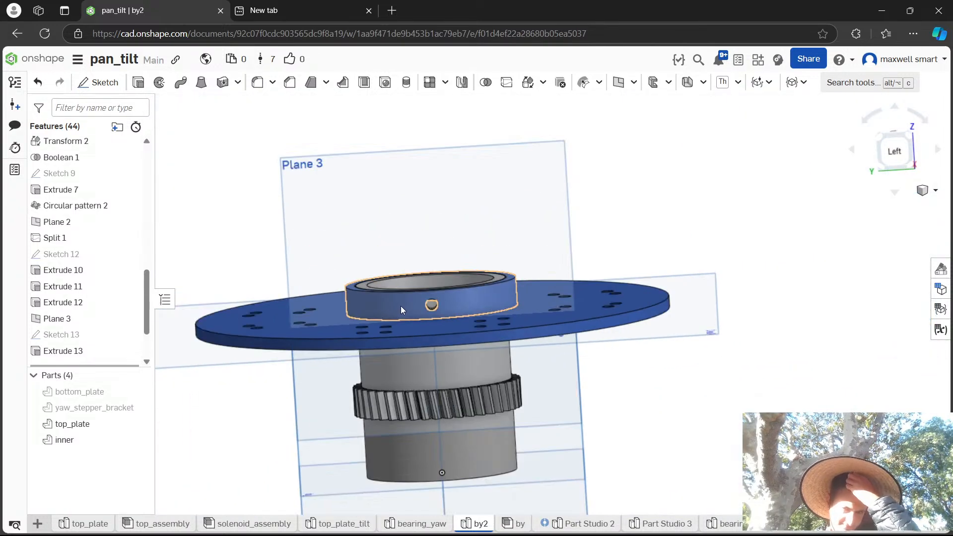
pyautogui.moveTo(400, 304); pyautogui.dragTo(351, 291, button='right')
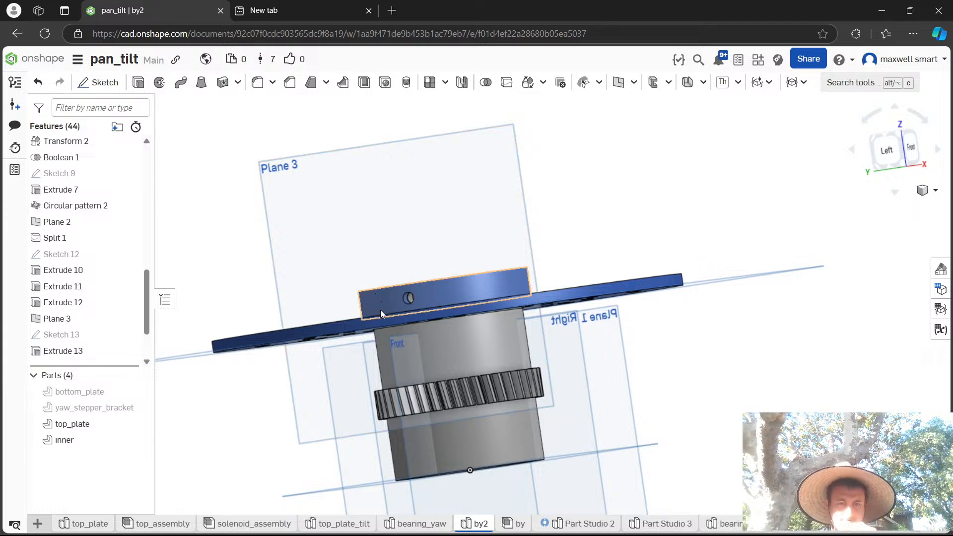
# Create a circular feature pattern of the radial hole cut around the collar's axis with 4 equally spaced instances over 360 degrees.
pyautogui.moveTo(449, 289); pyautogui.dragTo(442, 310, button='right')
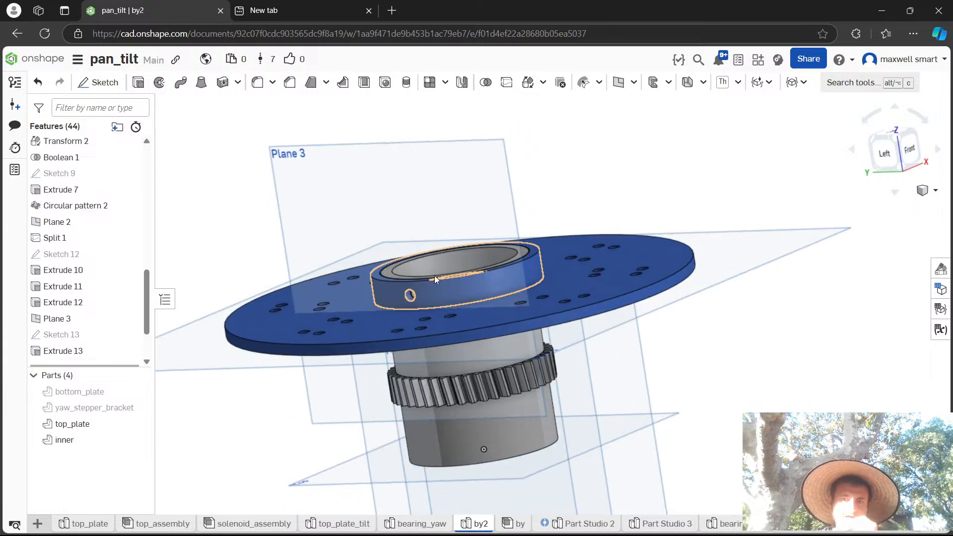
pyautogui.scroll(4, 418, 262)
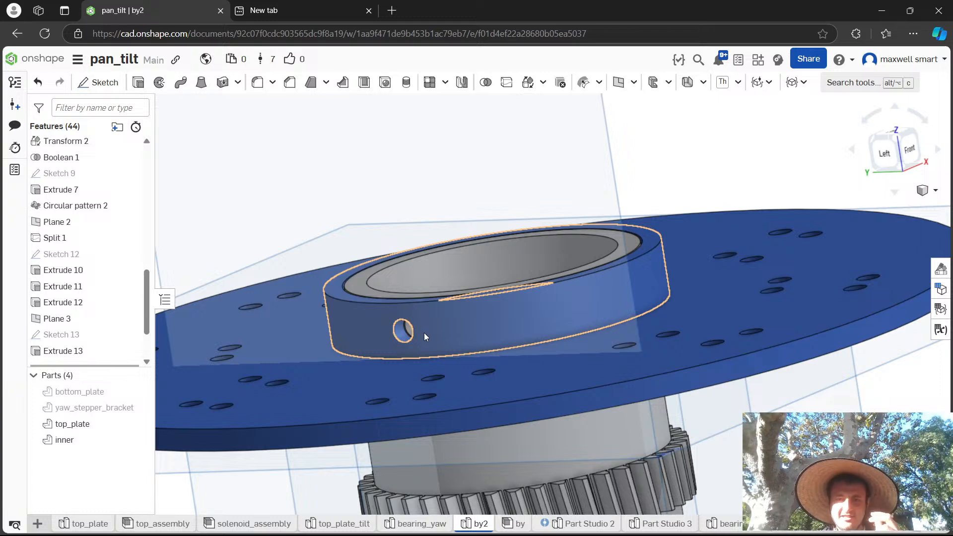
pyautogui.scroll(-3, 424, 332)
pyautogui.moveTo(424, 333); pyautogui.dragTo(452, 329, button='right')
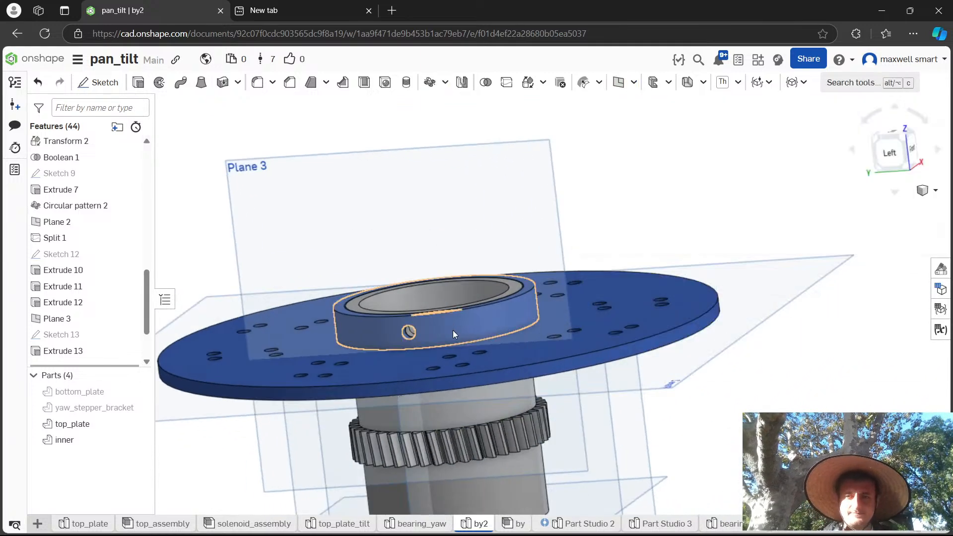
pyautogui.scroll(5, 355, 246)
pyautogui.click(198, 121)
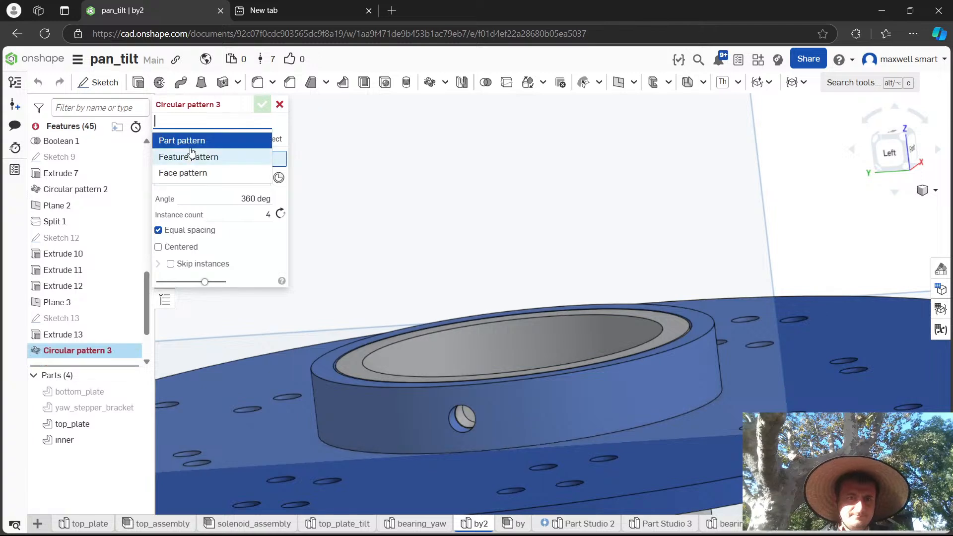
pyautogui.click(191, 156)
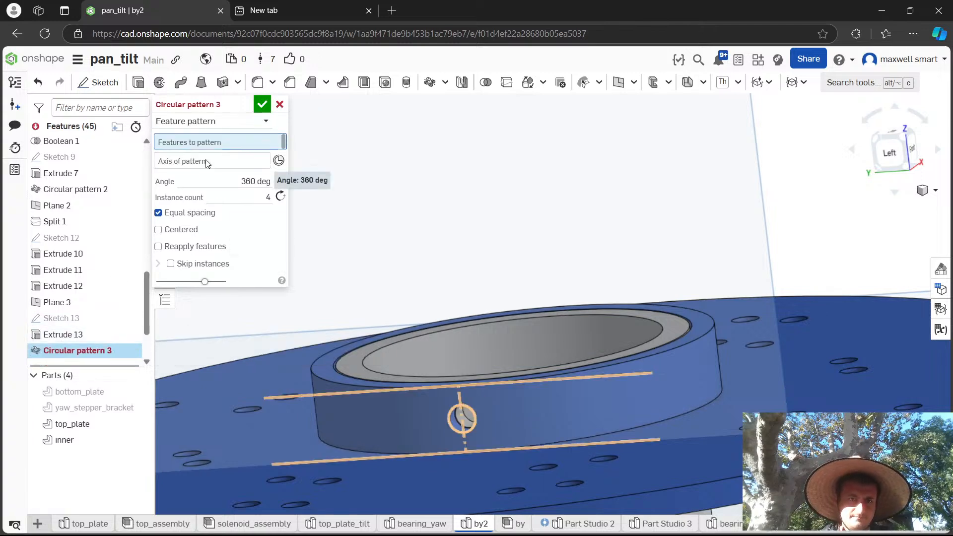
pyautogui.click(472, 334)
pyautogui.moveTo(473, 335); pyautogui.dragTo(452, 442, button='right')
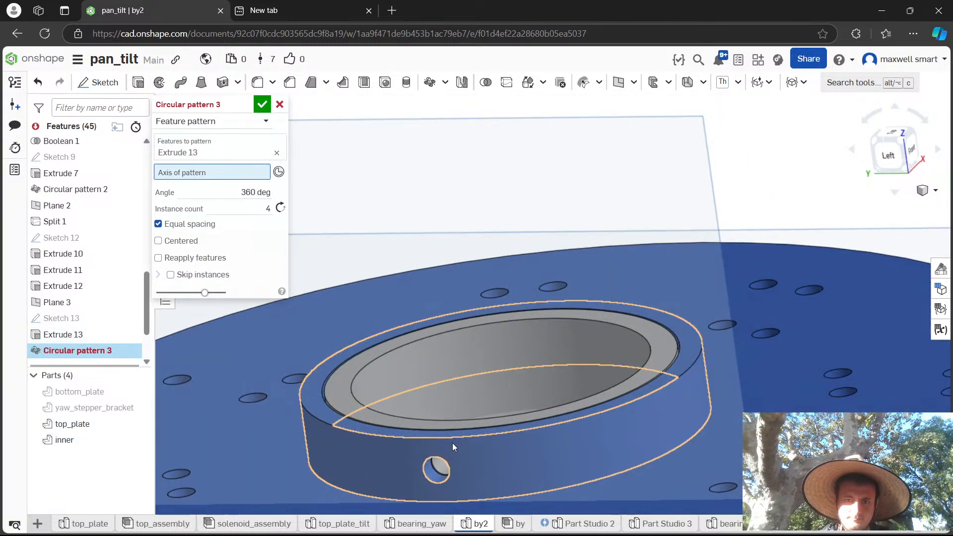
pyautogui.click(452, 438)
pyautogui.click(266, 107)
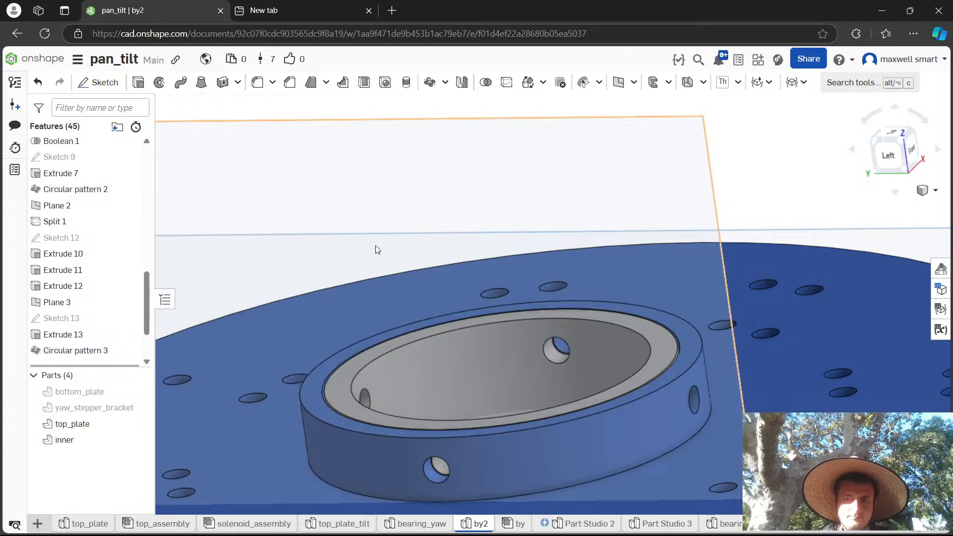
# Switch to the by assembly and open the insertion of parts from the current document.
pyautogui.moveTo(376, 249); pyautogui.dragTo(436, 413, button='right')
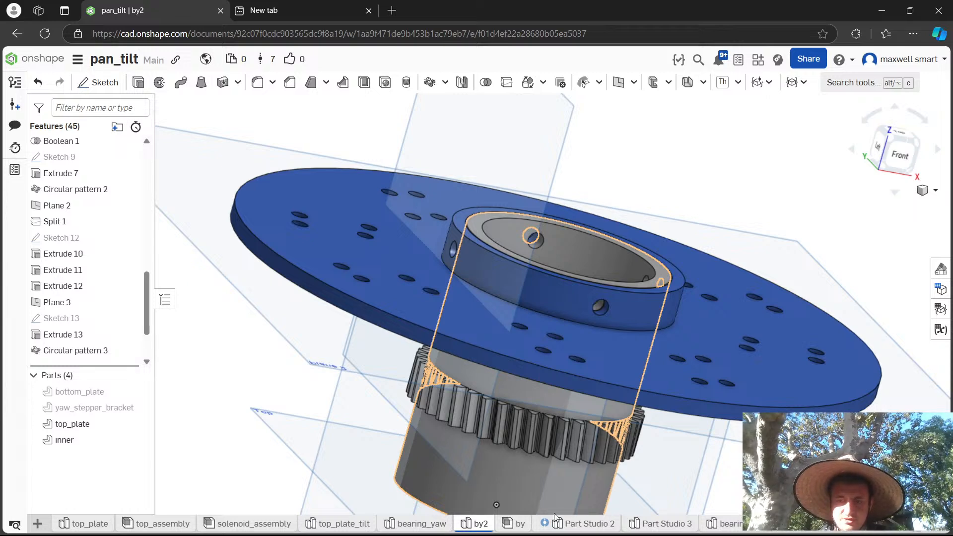
pyautogui.scroll(-2, 728, 522)
pyautogui.scroll(-3, 728, 522)
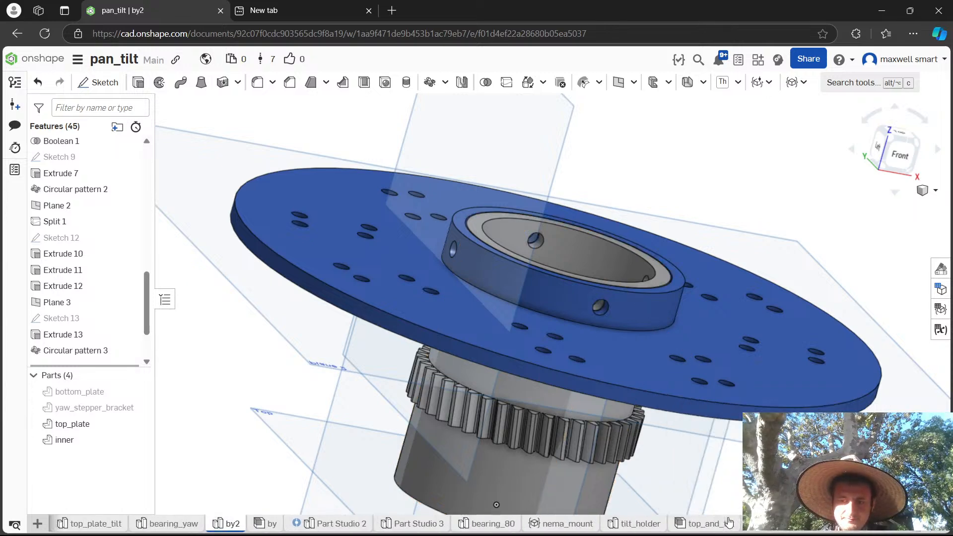
pyautogui.click(274, 523)
pyautogui.moveTo(391, 469); pyautogui.dragTo(459, 419, button='right')
pyautogui.moveTo(315, 171); pyautogui.dragTo(379, 271, button='middle')
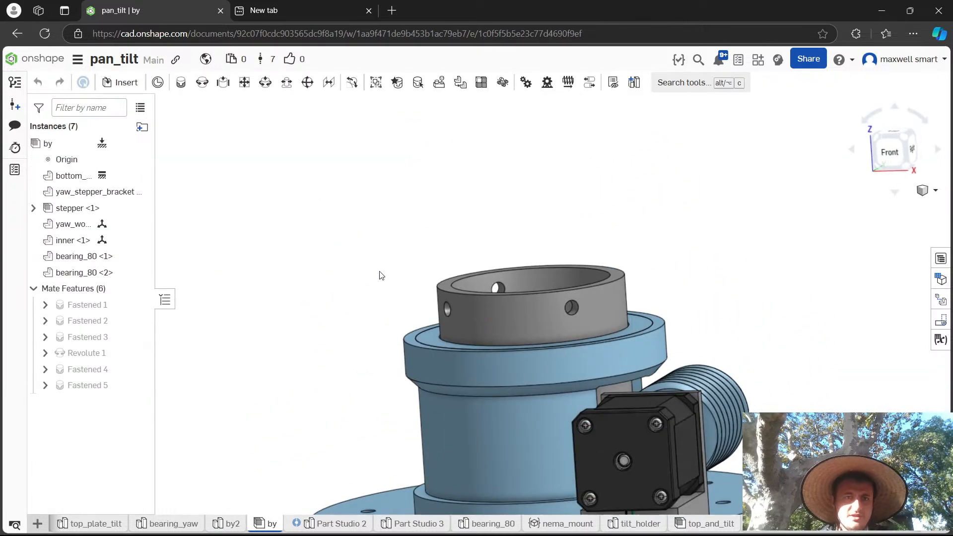
pyautogui.click(127, 83)
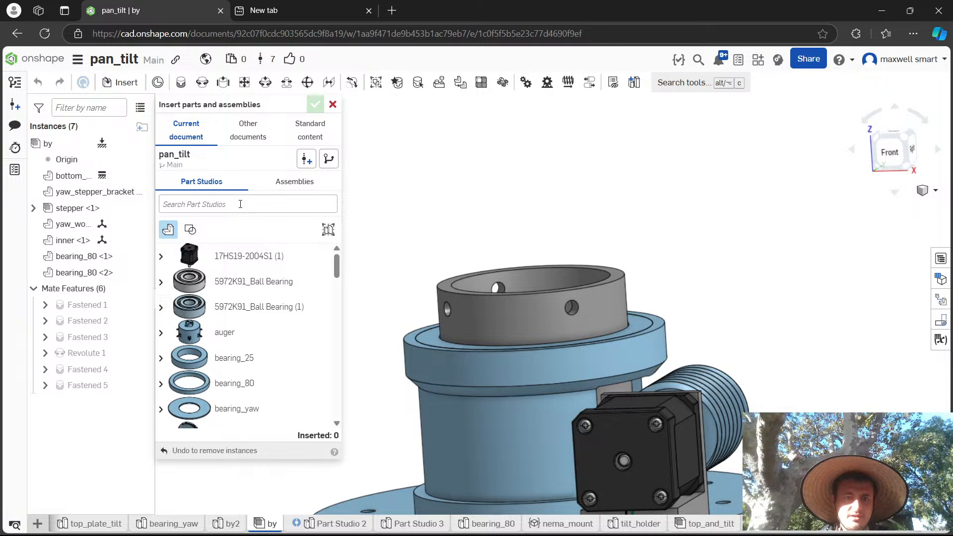
# Insert the top_plate part from the by2 part studio into the assembly.
pyautogui.scroll(-5, 244, 308)
pyautogui.scroll(2, 245, 309)
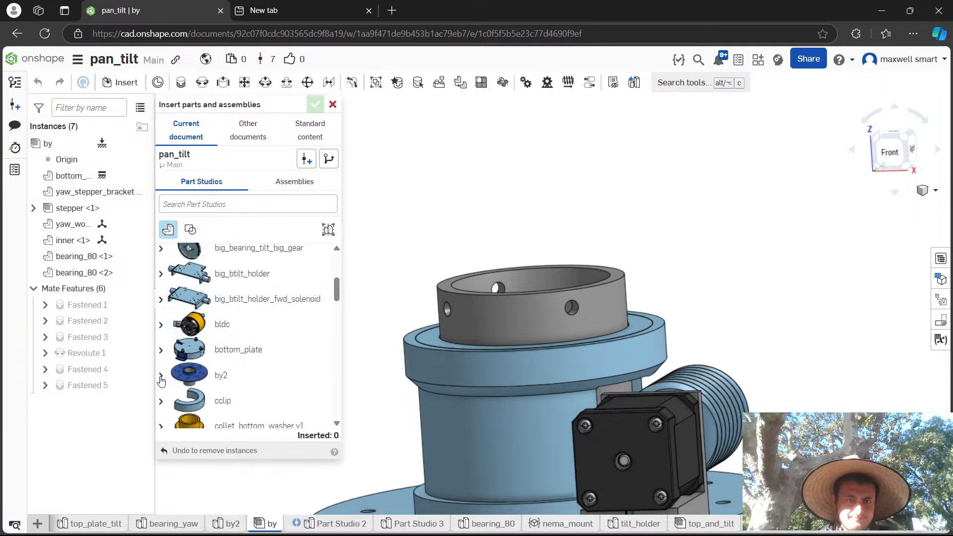
pyautogui.click(161, 380)
pyautogui.scroll(-3, 255, 357)
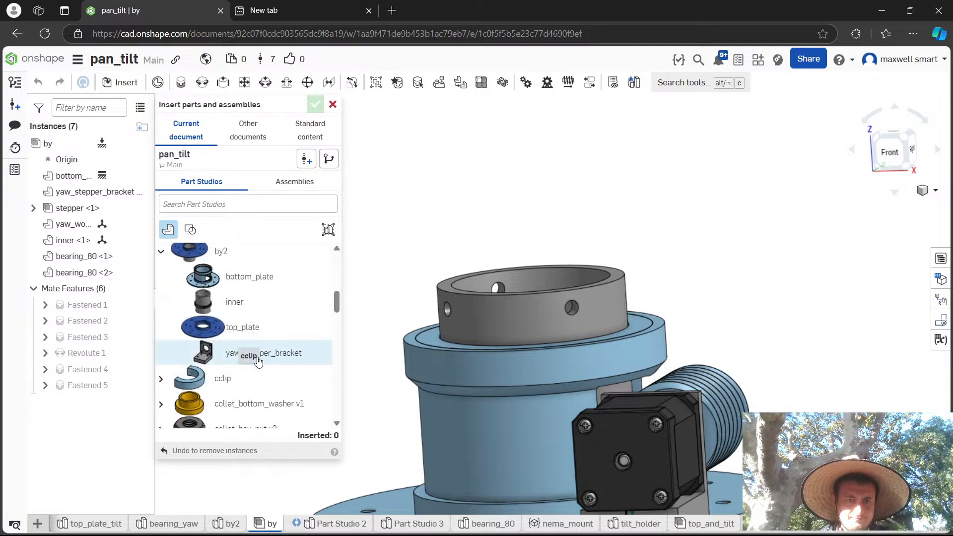
pyautogui.click(248, 325)
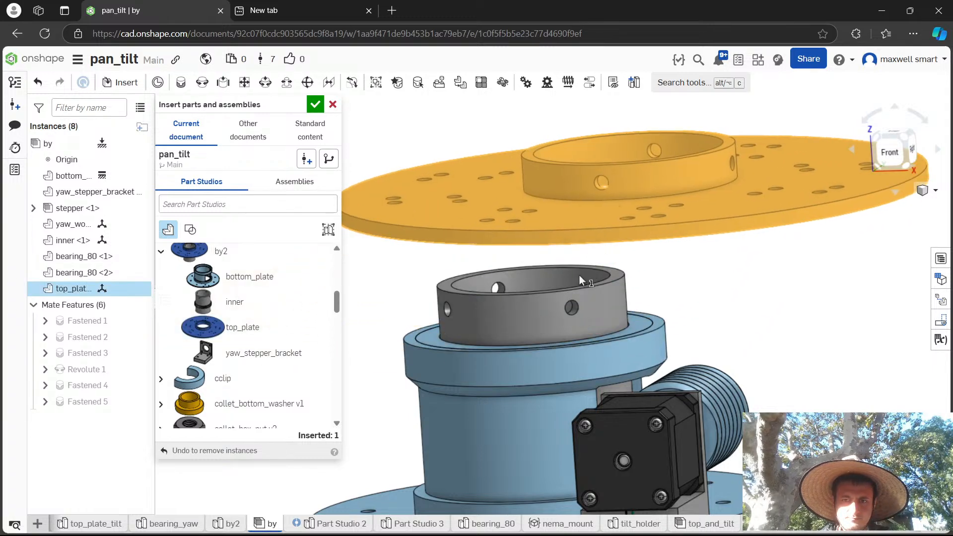
pyautogui.click(316, 105)
# Fasten a radial hole in the top plate's collar to the matching radial hole in the inner part with a Fastened mate.
pyautogui.scroll(5, 524, 310)
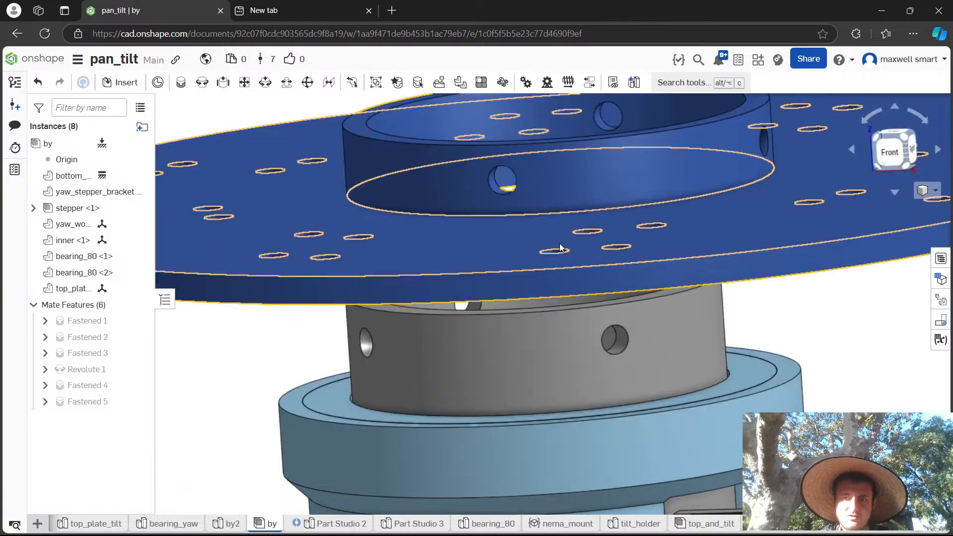
pyautogui.scroll(-3, 559, 248)
pyautogui.moveTo(559, 255); pyautogui.dragTo(581, 180, button='right')
pyautogui.press('f')
pyautogui.scroll(5, 571, 181)
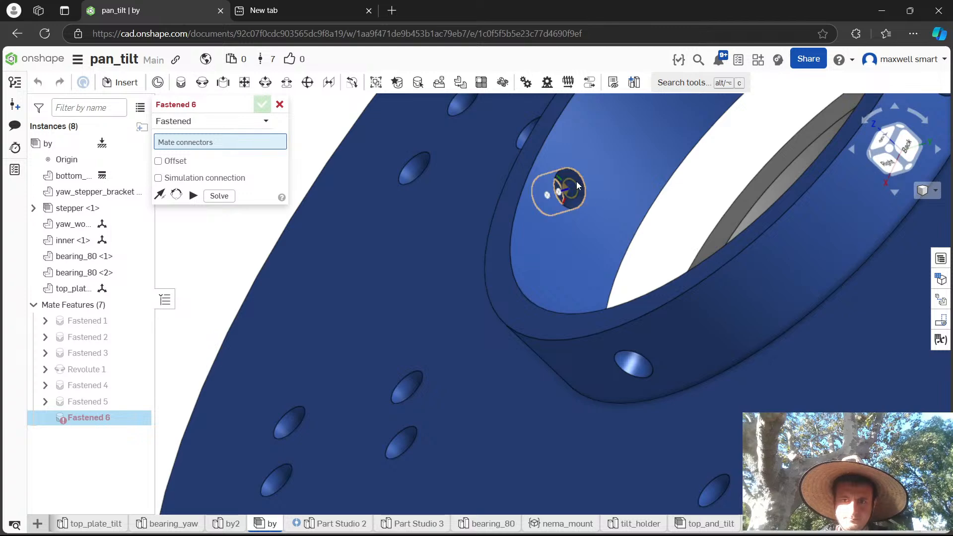
pyautogui.click(576, 180)
pyautogui.moveTo(585, 178); pyautogui.dragTo(651, 199, button='right')
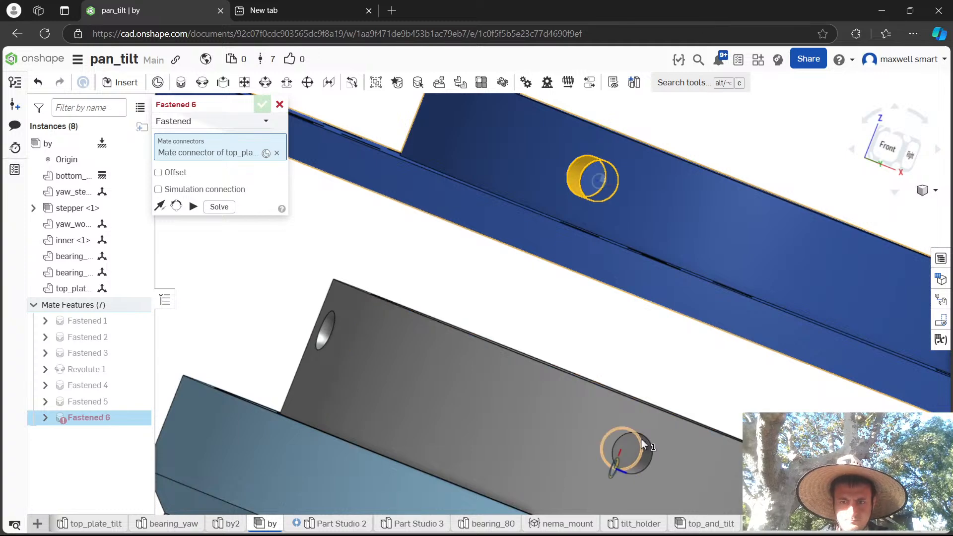
pyautogui.moveTo(647, 436); pyautogui.dragTo(358, 418, button='right')
pyautogui.click(641, 457)
pyautogui.click(793, 442)
pyautogui.scroll(-3, 566, 270)
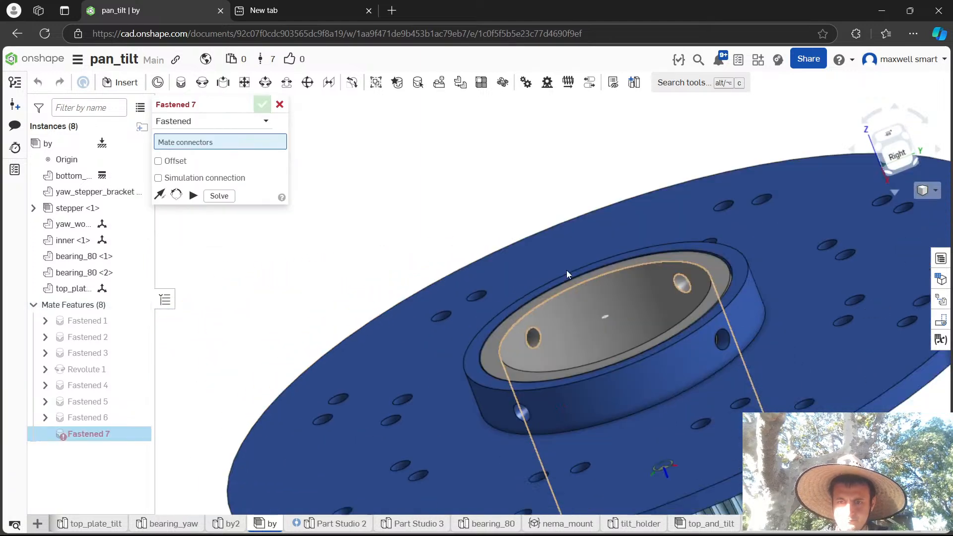
pyautogui.moveTo(567, 270); pyautogui.dragTo(268, 217, button='right')
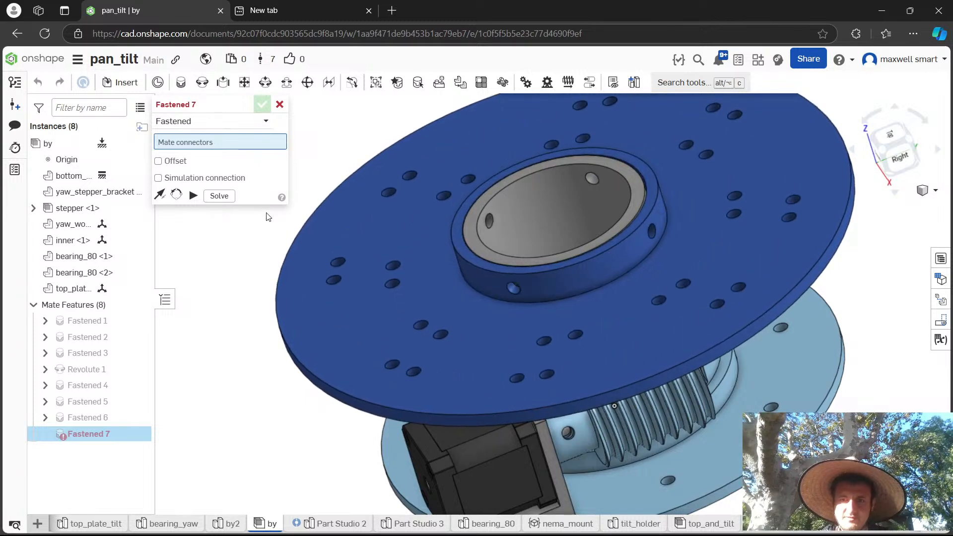
pyautogui.click(279, 104)
# Open the worm_big_bearing_top_plate_tilt part studio.
pyautogui.scroll(-4, 332, 194)
pyautogui.moveTo(340, 213)
pyautogui.mouseDown(button='right')
pyautogui.moveTo(402, 166)
pyautogui.moveTo(405, 206)
pyautogui.moveTo(345, 223)
pyautogui.mouseUp(button='right')
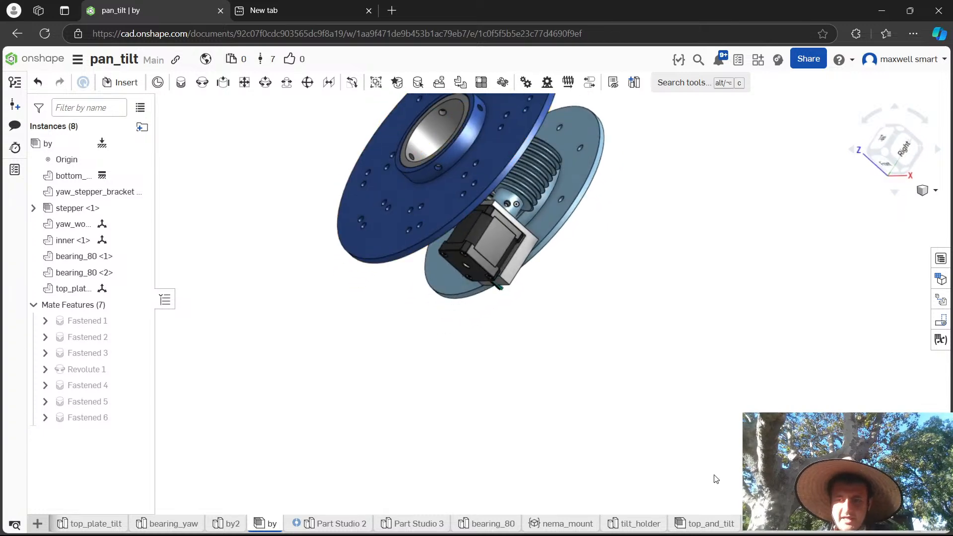
pyautogui.scroll(-2, 497, 226)
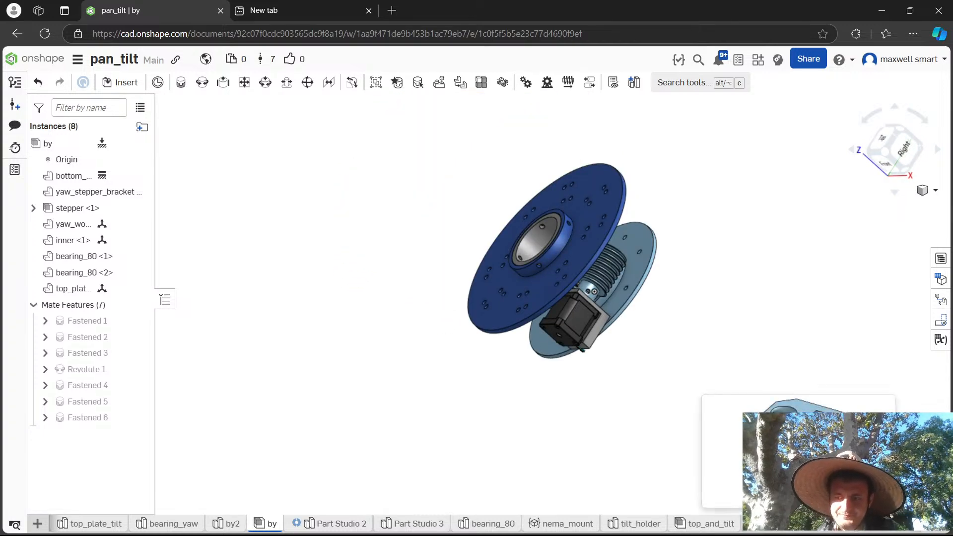
pyautogui.scroll(-3, 798, 523)
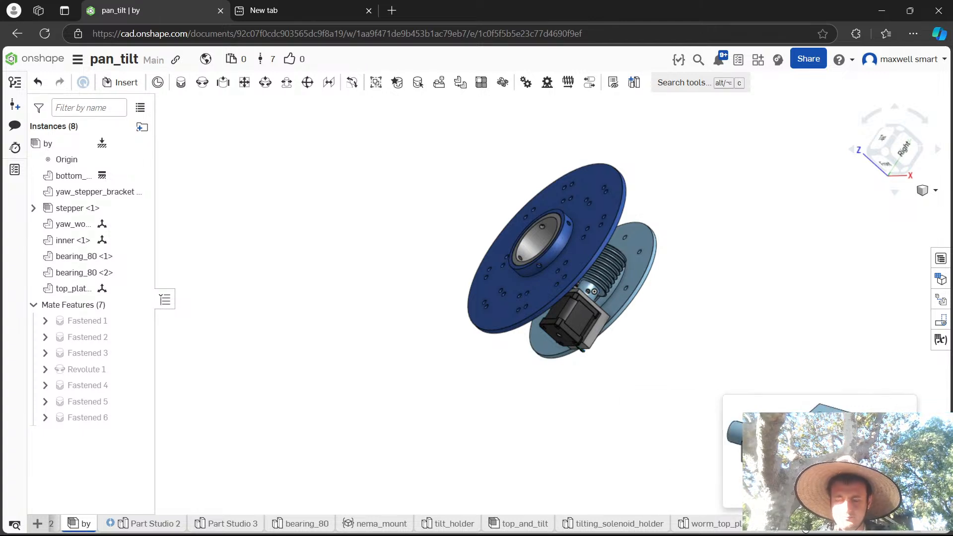
pyautogui.scroll(-1, 805, 528)
pyautogui.scroll(-2, 805, 529)
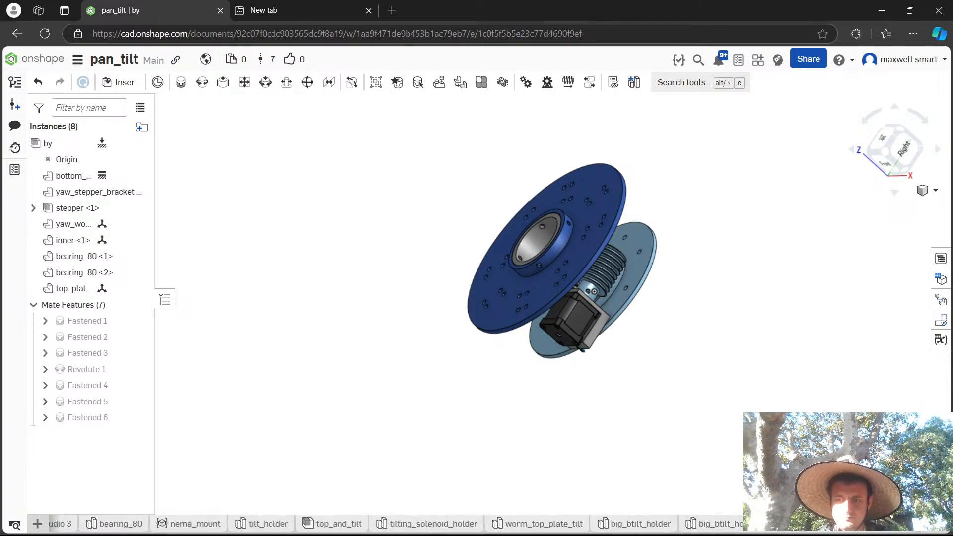
pyautogui.scroll(-2, 805, 529)
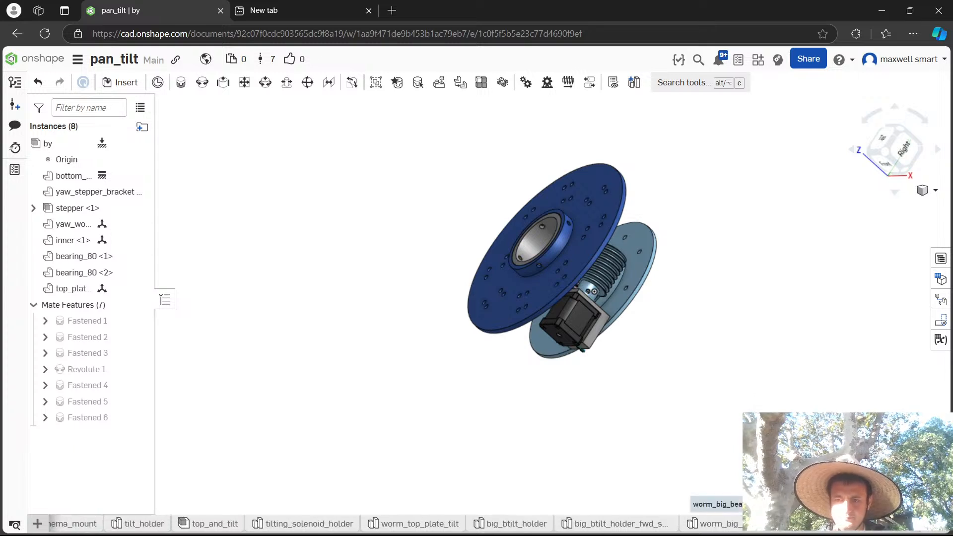
pyautogui.click(720, 524)
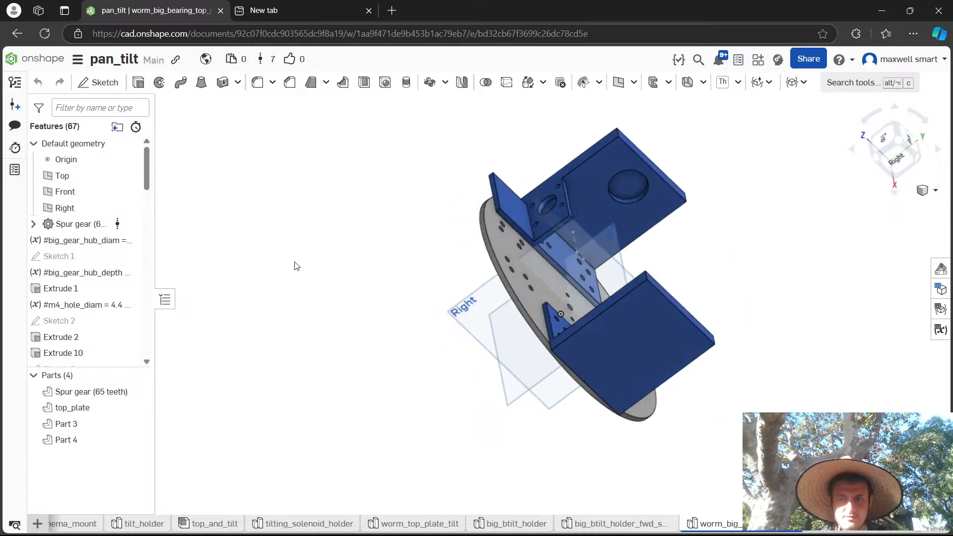
# Rename Part 3 as top_bracket_w_motor and Part 4 as top_bracket_no_motor.
pyautogui.rightClick(63, 424)
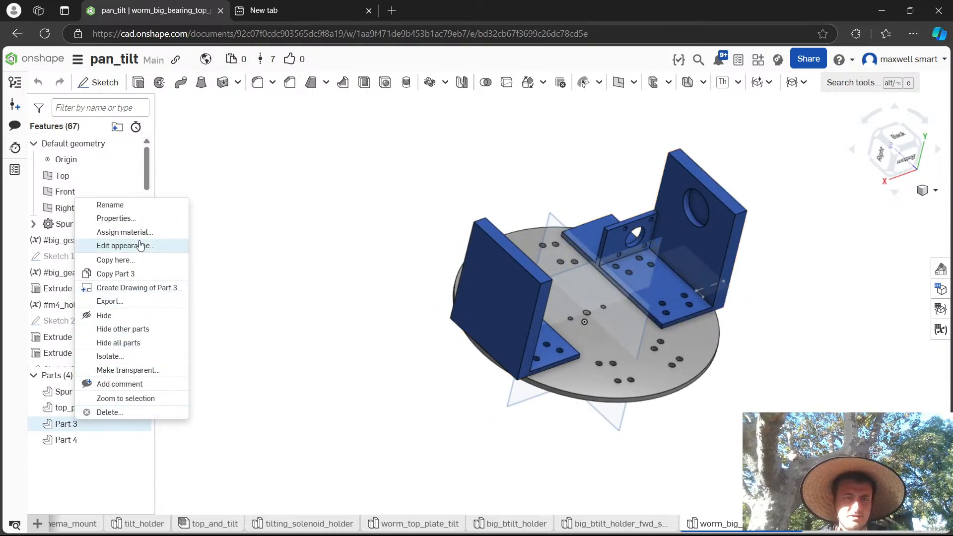
pyautogui.click(132, 205)
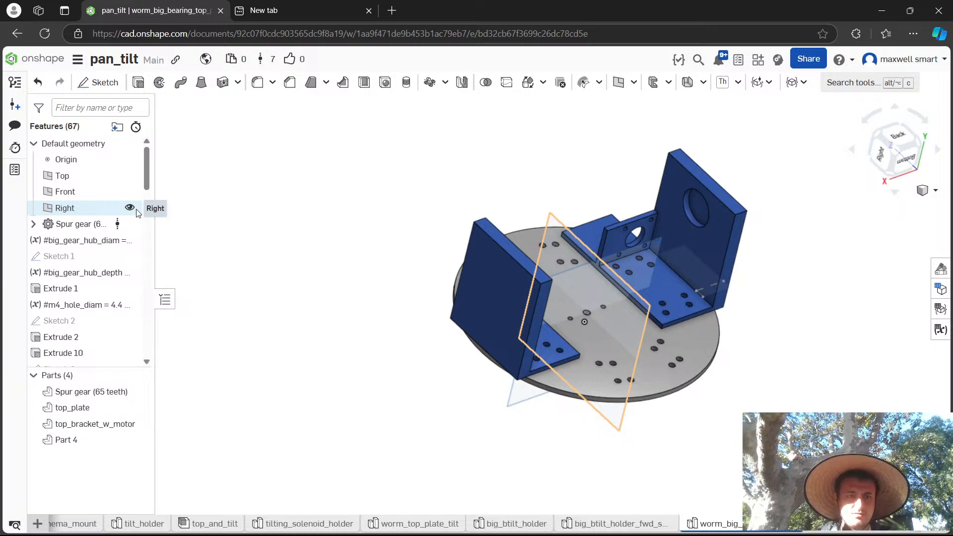
pyautogui.click(113, 440)
pyautogui.rightClick(113, 440)
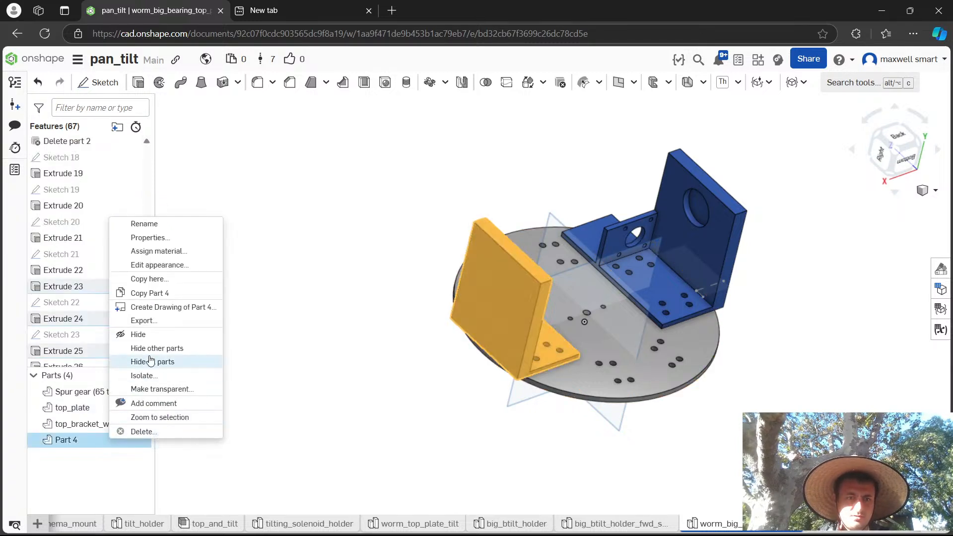
pyautogui.click(171, 225)
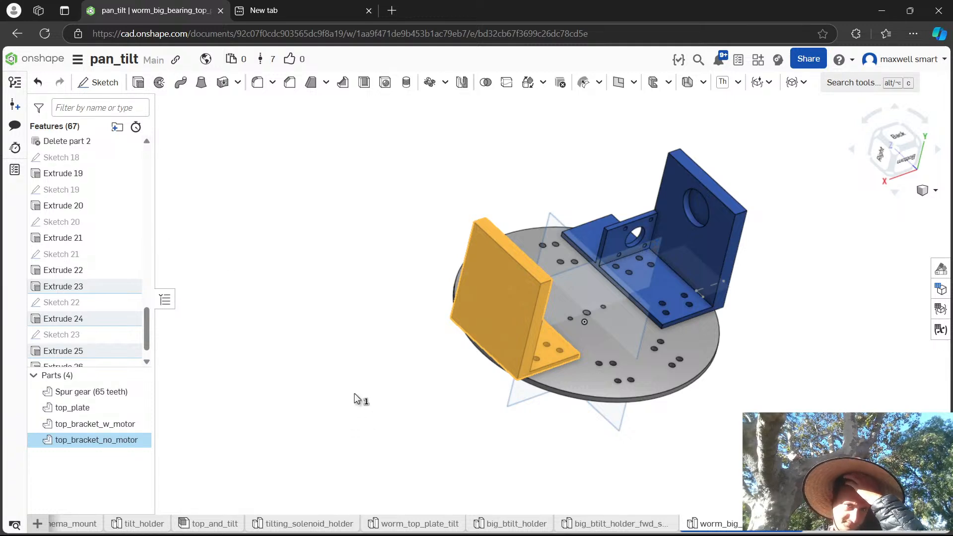
# Insert top_bracket_w_motor and top_bracket_no_motor from worm_big_bearing_top_plate_tilt into the by assembly.
pyautogui.moveTo(759, 524)
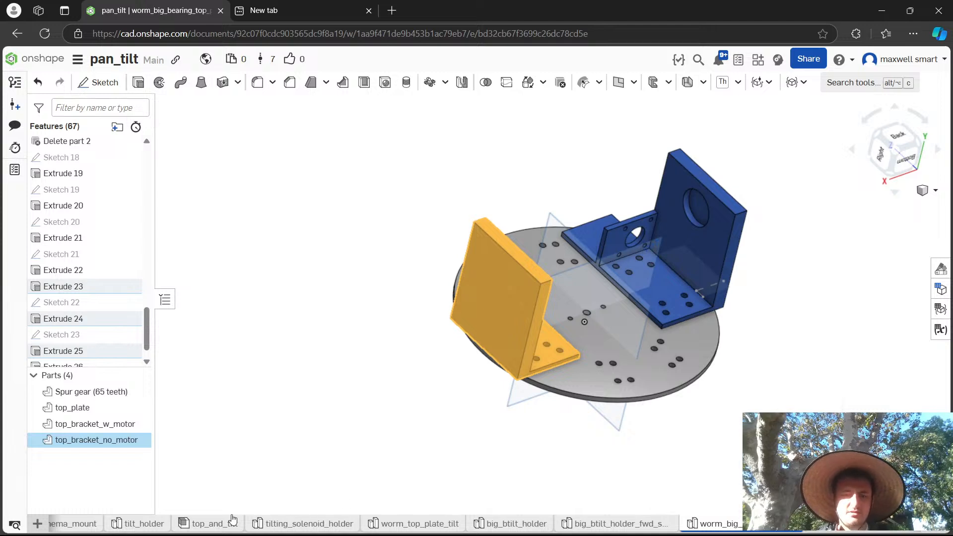
pyautogui.scroll(5, 232, 520)
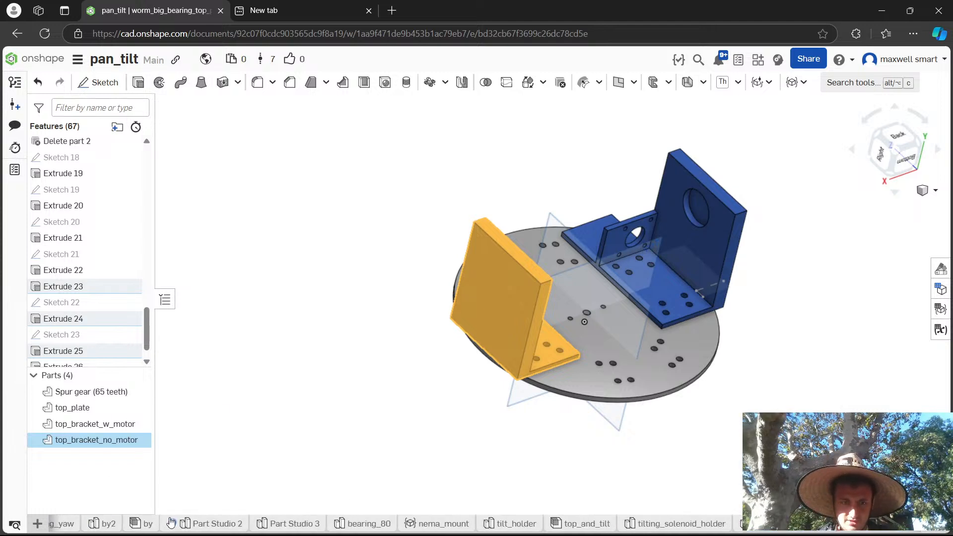
pyautogui.click(143, 523)
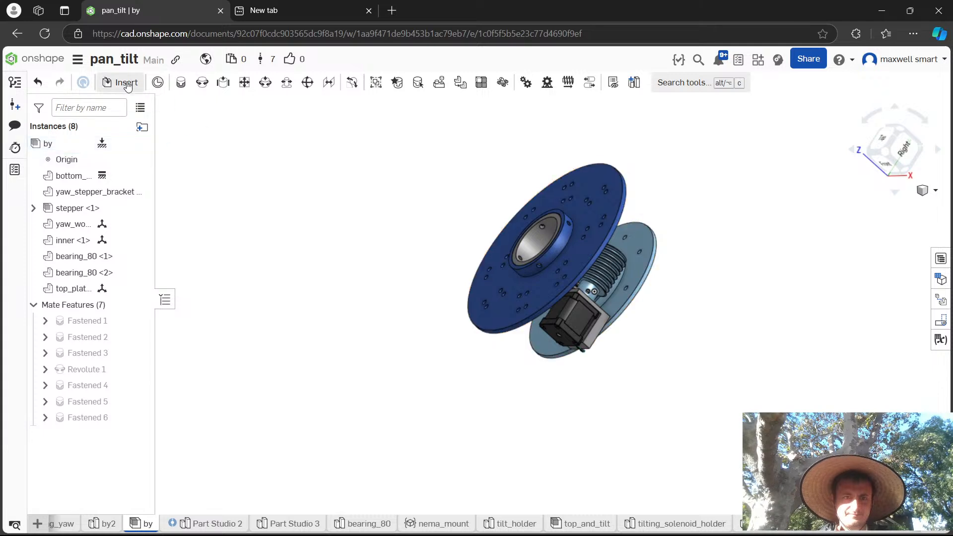
pyautogui.click(124, 82)
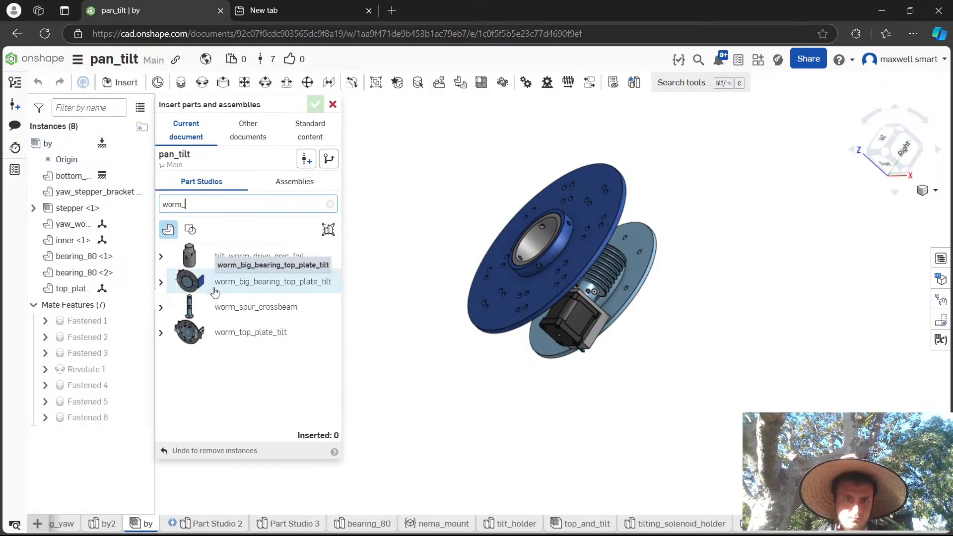
pyautogui.click(165, 282)
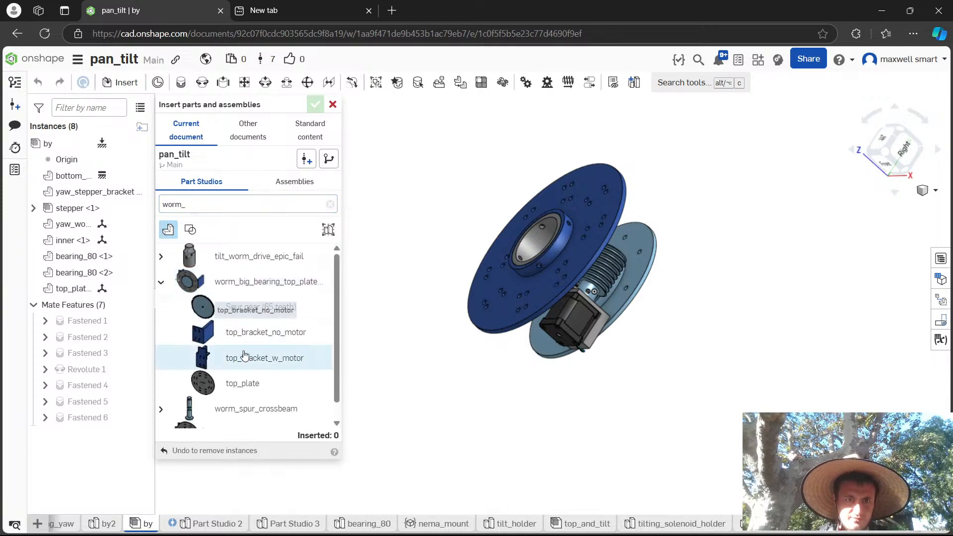
pyautogui.click(257, 359)
pyautogui.click(268, 347)
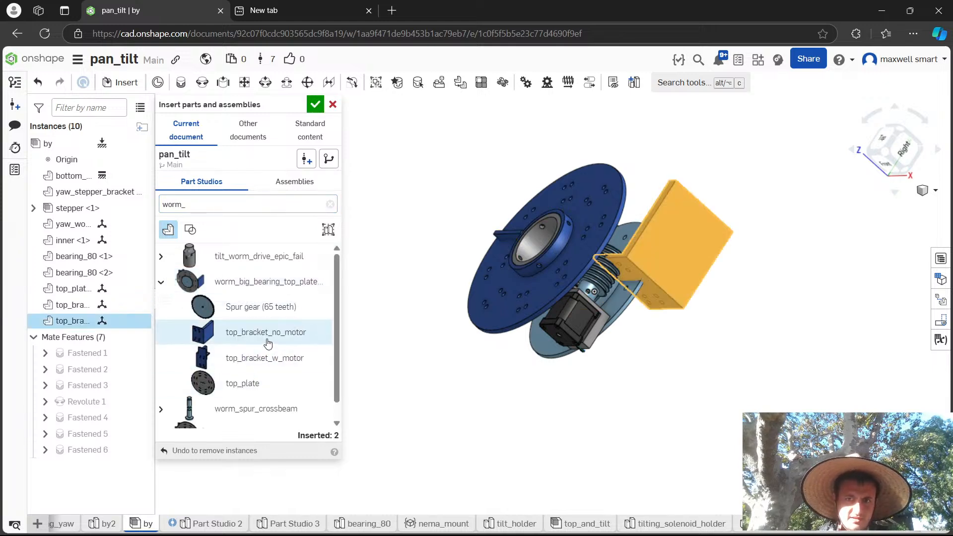
pyautogui.click(315, 105)
# Move top_bracket_w_motor clear of the round plates so that its mounting holes are accessible.
pyautogui.moveTo(691, 389)
pyautogui.mouseDown(button='right')
pyautogui.moveTo(595, 407)
pyautogui.moveTo(572, 455)
pyautogui.moveTo(617, 451)
pyautogui.moveTo(603, 454)
pyautogui.moveTo(708, 483)
pyautogui.moveTo(693, 378)
pyautogui.mouseUp(button='right')
pyautogui.click(623, 273)
pyautogui.click(783, 359)
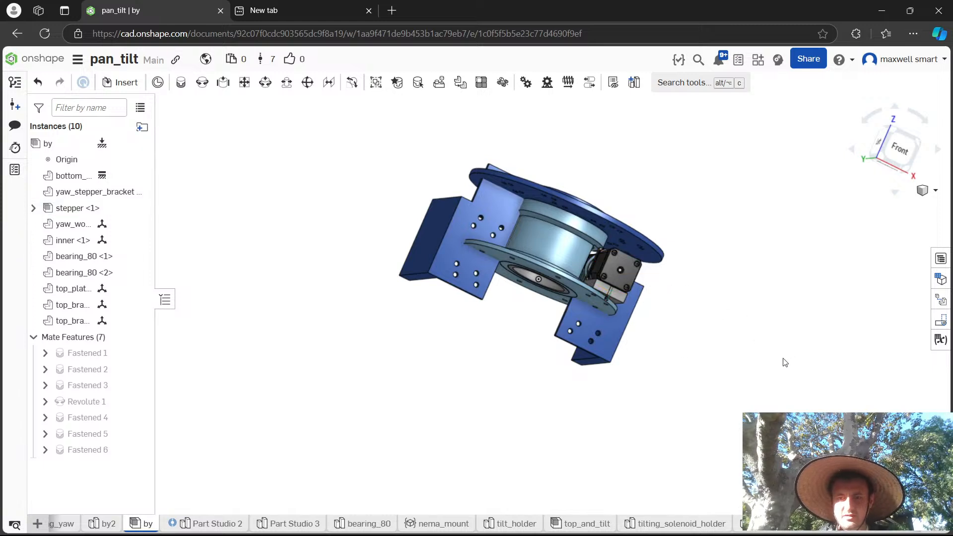
pyautogui.moveTo(783, 359); pyautogui.dragTo(819, 399, button='right')
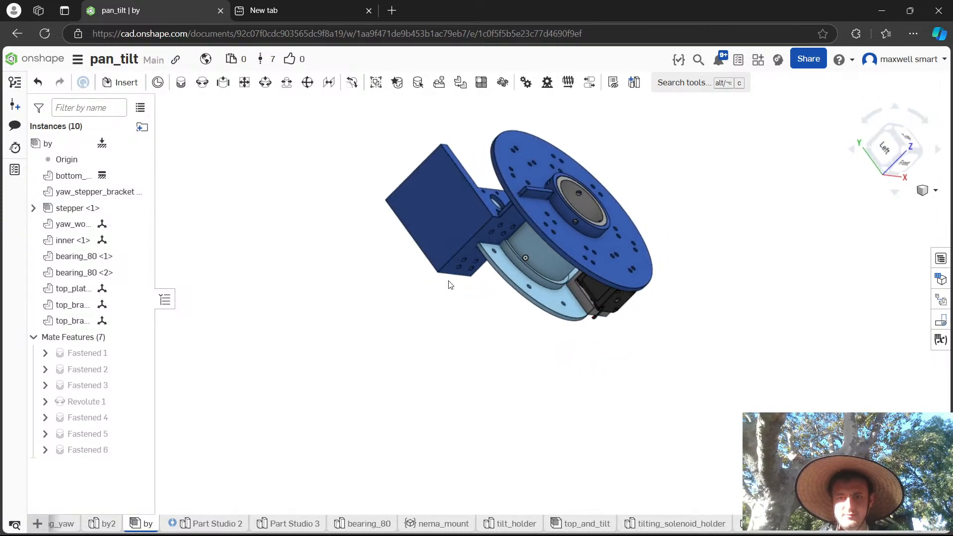
pyautogui.moveTo(440, 245); pyautogui.dragTo(374, 388)
pyautogui.moveTo(500, 454); pyautogui.dragTo(409, 383, button='right')
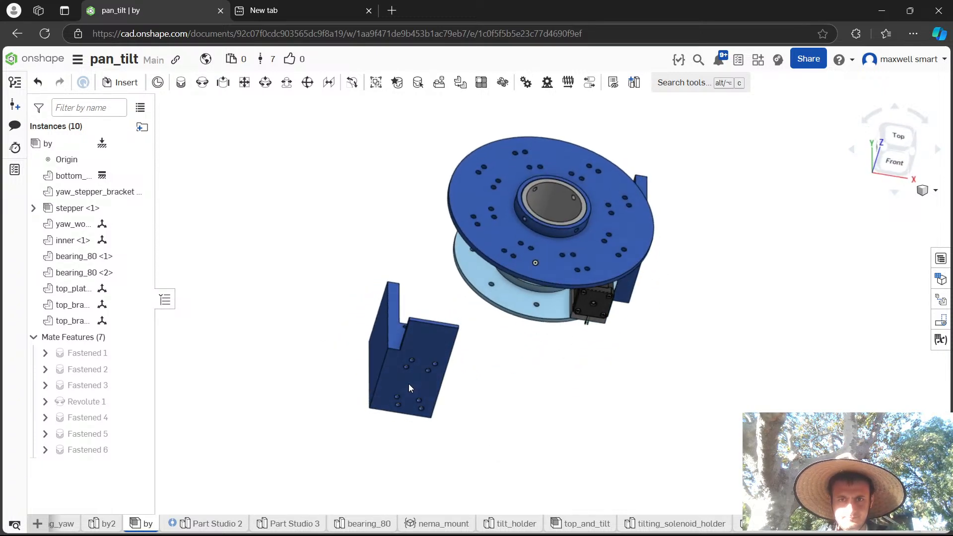
pyautogui.scroll(5, 409, 384)
pyautogui.press('j')
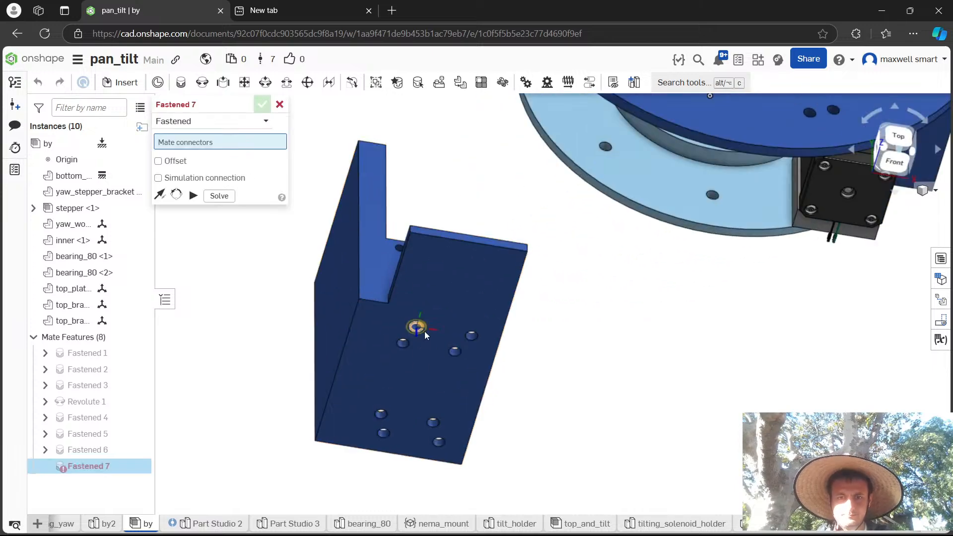
pyautogui.click(425, 329)
pyautogui.scroll(-5, 498, 237)
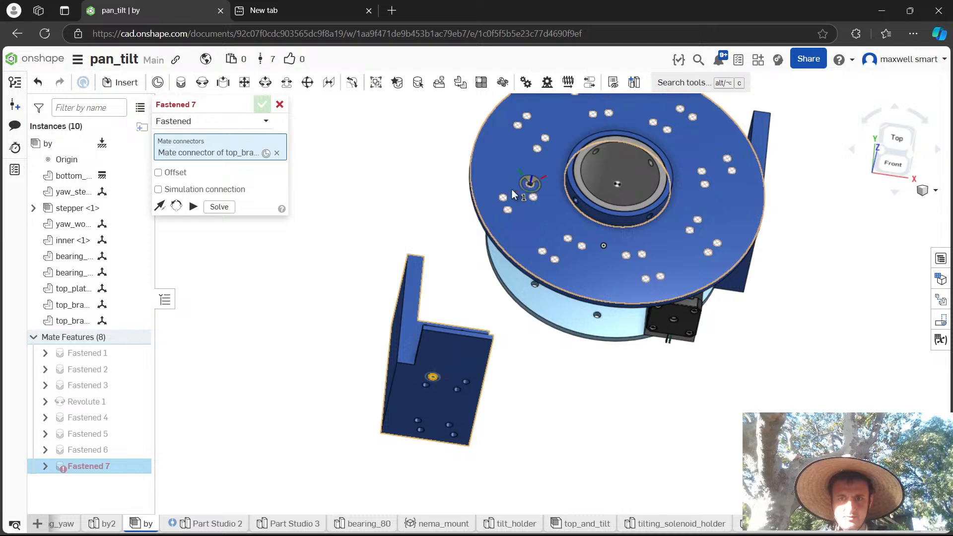
pyautogui.click(510, 189)
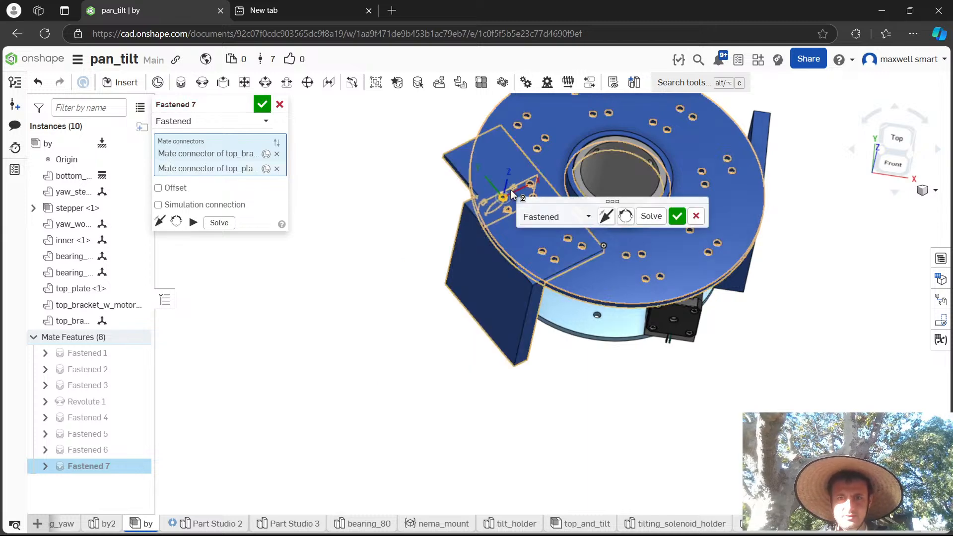
pyautogui.click(606, 216)
pyautogui.moveTo(498, 236); pyautogui.dragTo(427, 240, button='right')
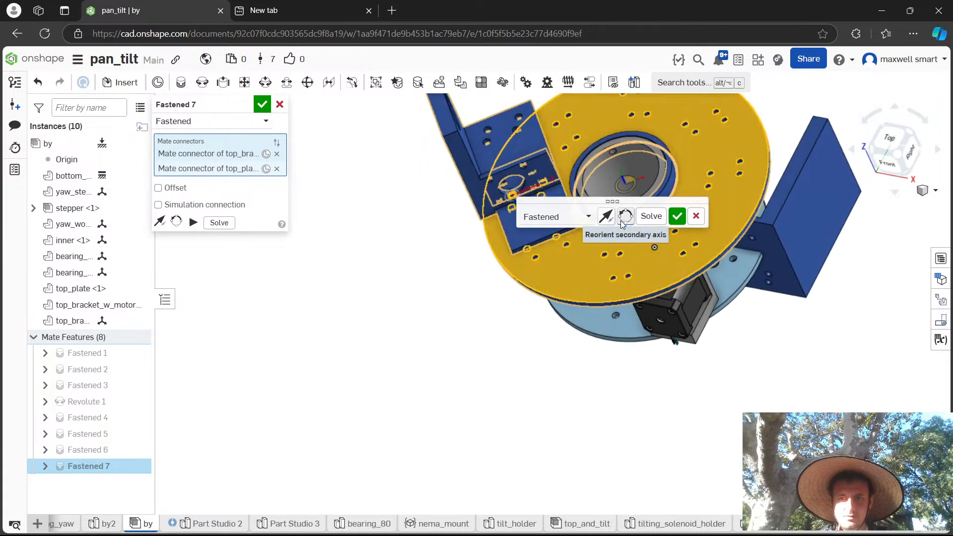
pyautogui.click(624, 217)
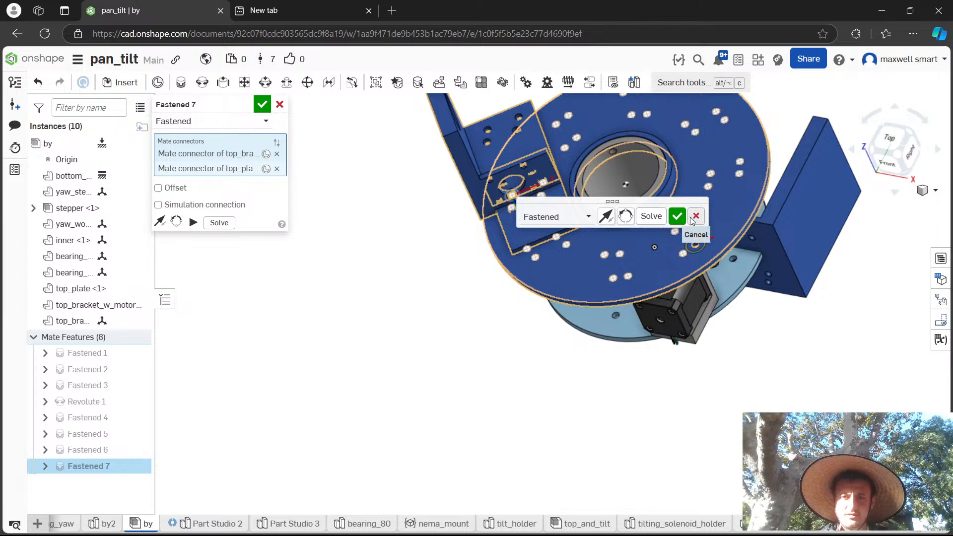
pyautogui.click(694, 216)
# Fasten top_bracket_w_motor flat onto the top plate by mating its corner mounting hole to a plate hole near the central ring.
pyautogui.scroll(3, 521, 392)
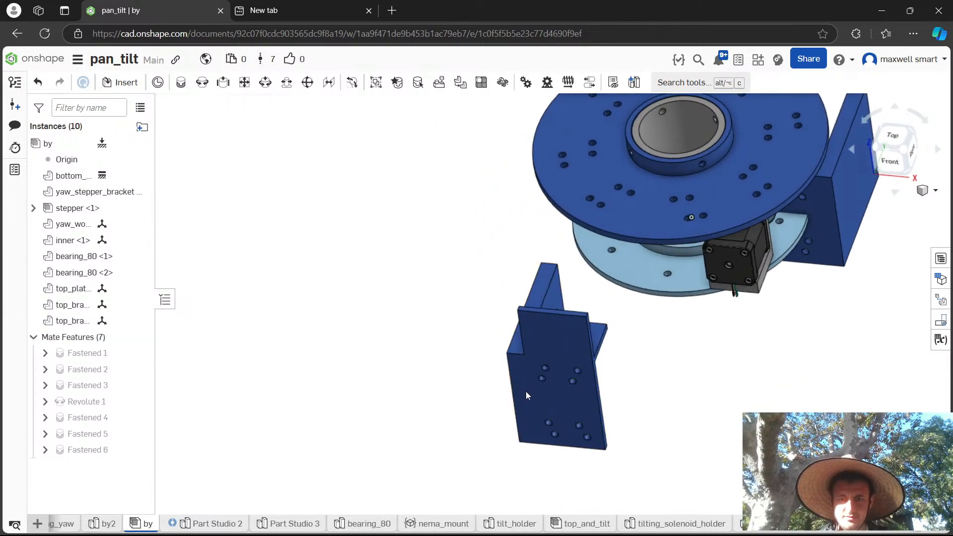
pyautogui.press('f')
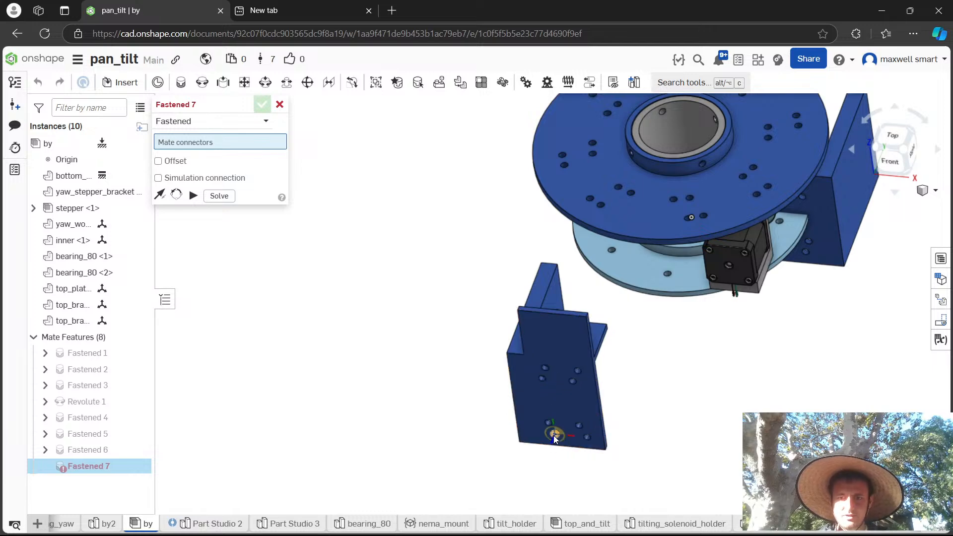
pyautogui.moveTo(575, 371)
pyautogui.mouseDown(button='right')
pyautogui.moveTo(545, 367)
pyautogui.moveTo(558, 366)
pyautogui.mouseUp(button='right')
pyautogui.scroll(5, 619, 426)
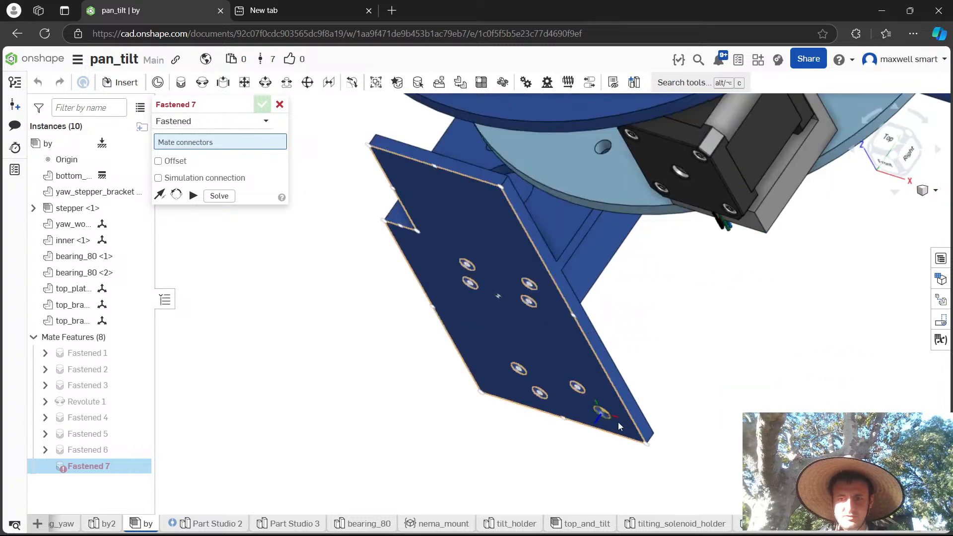
pyautogui.click(613, 417)
pyautogui.moveTo(544, 189); pyautogui.dragTo(525, 332, button='middle')
pyautogui.moveTo(502, 289); pyautogui.dragTo(513, 384, button='middle')
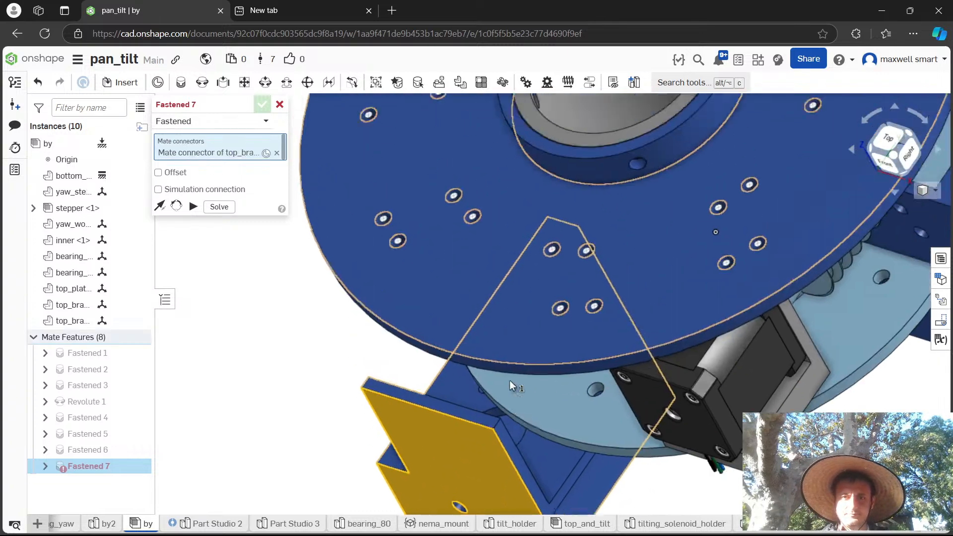
pyautogui.scroll(-3, 496, 395)
pyautogui.scroll(-2, 474, 255)
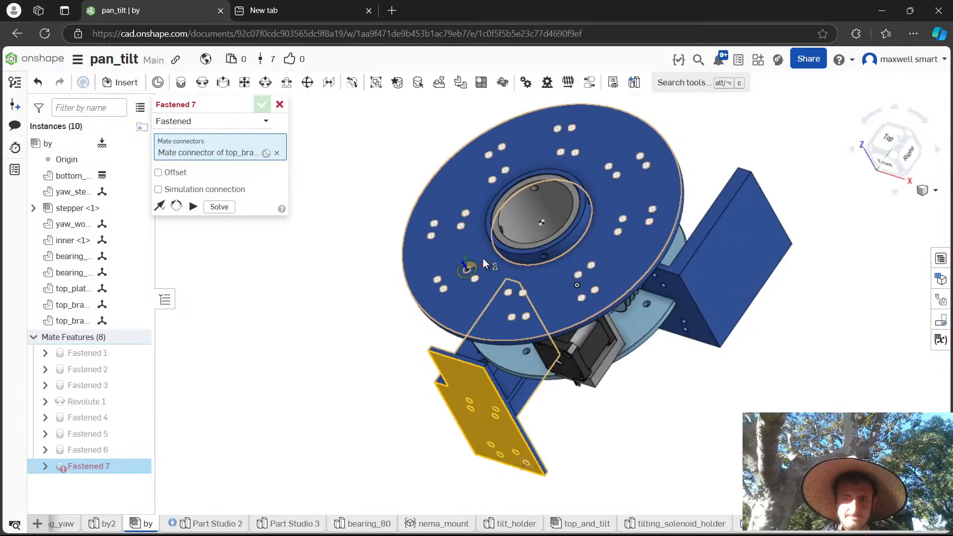
pyautogui.click(469, 211)
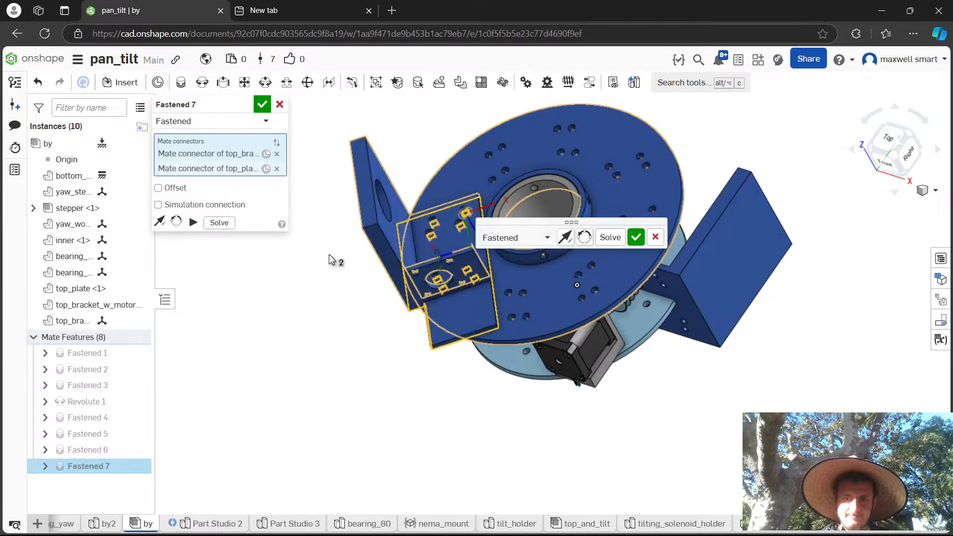
pyautogui.moveTo(330, 259); pyautogui.dragTo(304, 255, button='right')
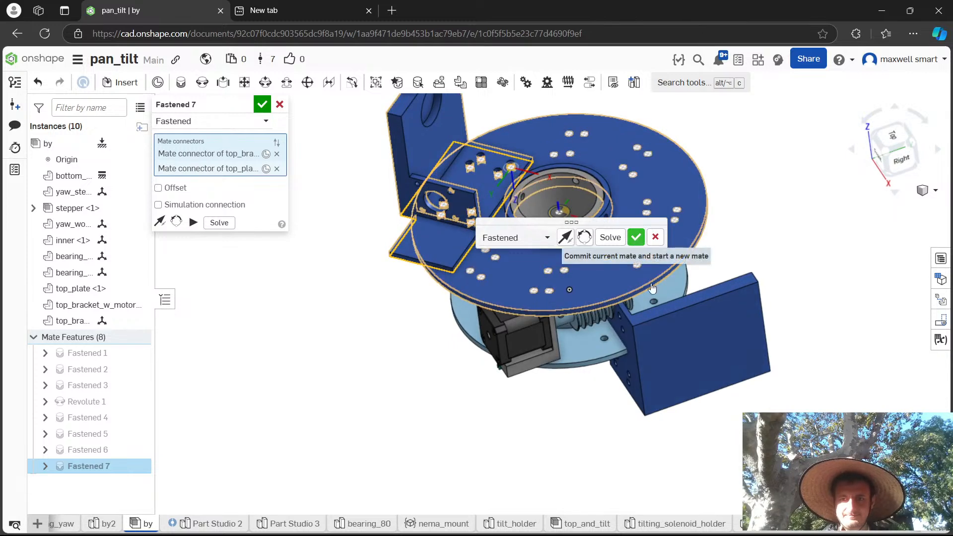
pyautogui.click(636, 238)
# Move top_bracket_no_motor clear of the plates and fasten its corner mounting hole to the matching top plate hole opposite the motor bracket.
pyautogui.moveTo(636, 238); pyautogui.dragTo(516, 276, button='right')
pyautogui.moveTo(516, 276); pyautogui.dragTo(463, 308)
pyautogui.moveTo(464, 307); pyautogui.dragTo(462, 253, button='right')
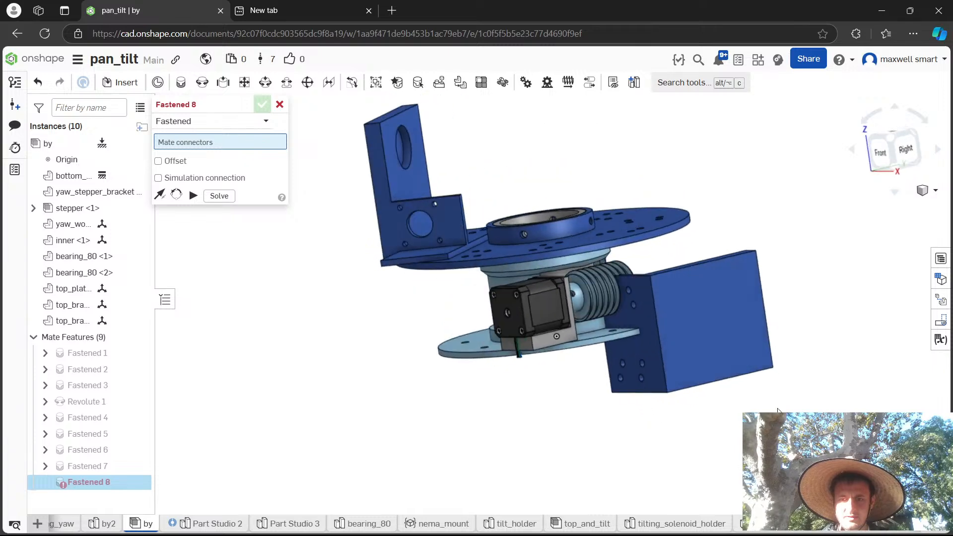
pyautogui.moveTo(714, 342); pyautogui.dragTo(799, 330)
pyautogui.moveTo(746, 397); pyautogui.dragTo(789, 422, button='right')
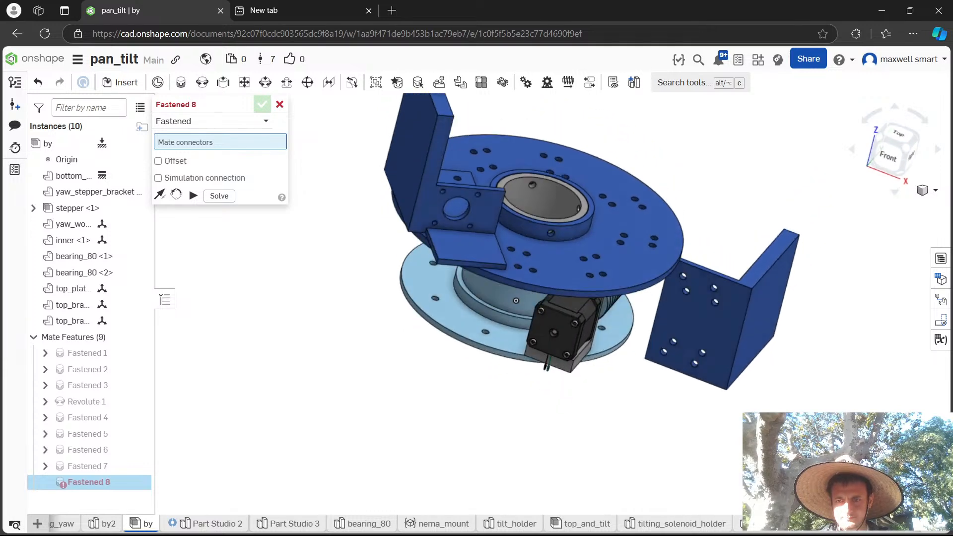
pyautogui.click(664, 353)
pyautogui.moveTo(664, 353); pyautogui.dragTo(605, 248, button='right')
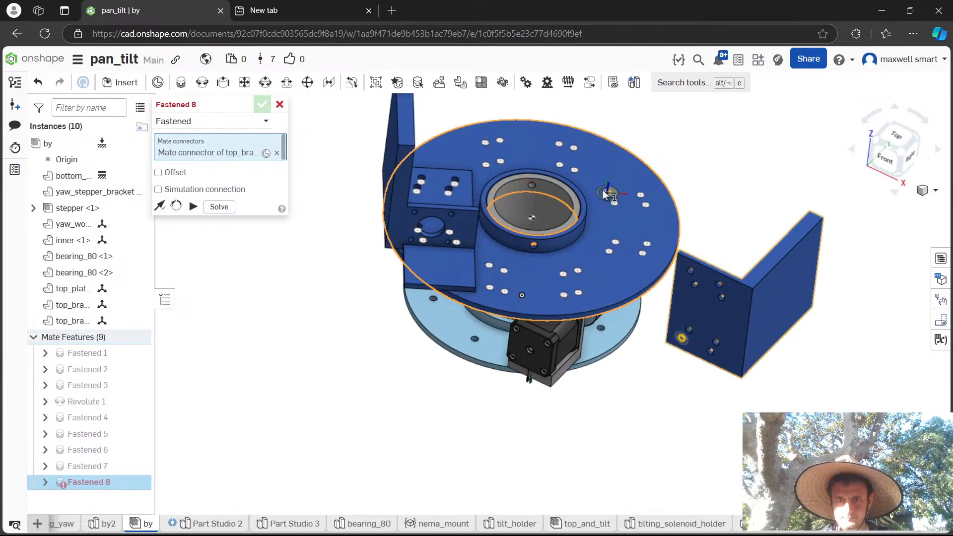
pyautogui.click(605, 248)
pyautogui.click(700, 265)
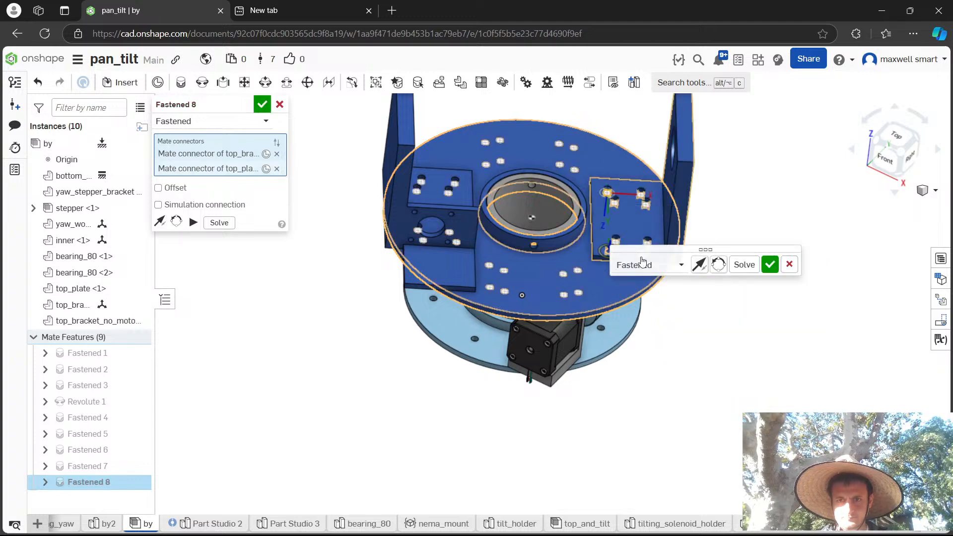
pyautogui.moveTo(481, 299); pyautogui.dragTo(446, 308, button='right')
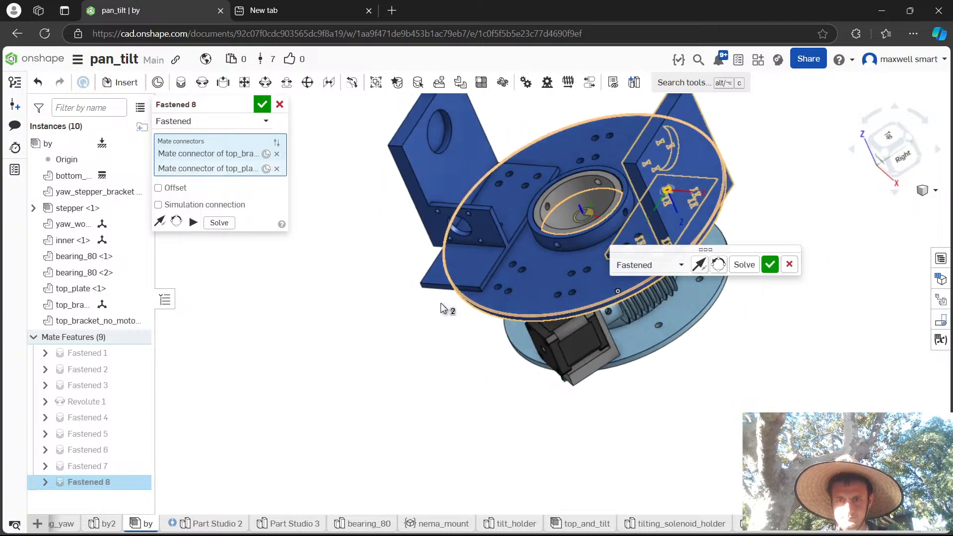
pyautogui.click(769, 266)
# Search the current document's parts for "bearing" and insert two copies of bearing_25 beside the assembly.
pyautogui.moveTo(543, 296)
pyautogui.mouseDown(button='right')
pyautogui.moveTo(518, 290)
pyautogui.moveTo(527, 290)
pyautogui.mouseUp(button='right')
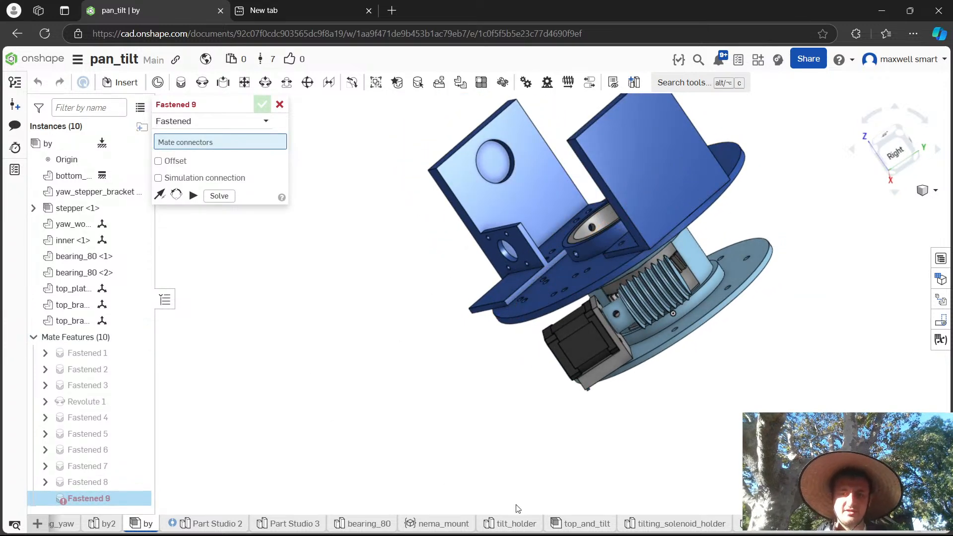
pyautogui.scroll(-8, 623, 530)
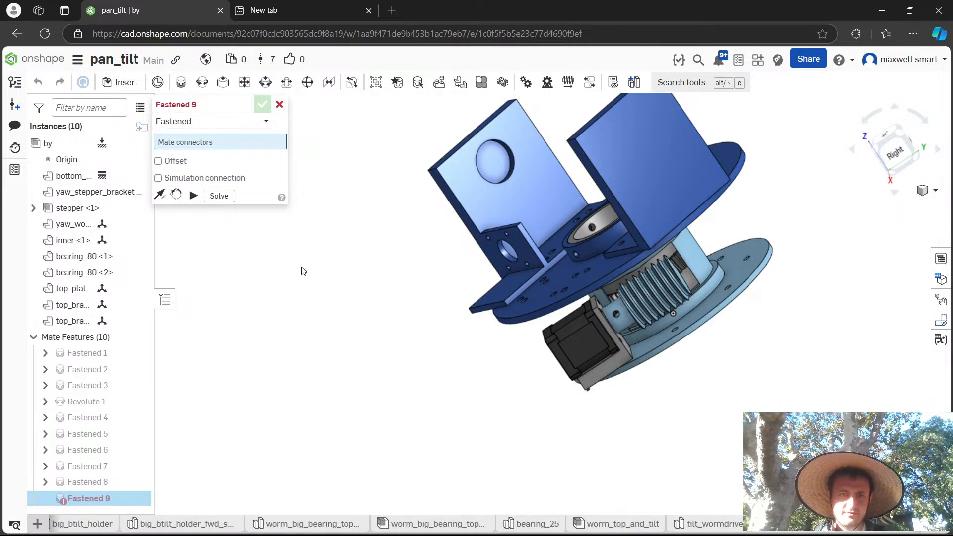
pyautogui.click(279, 104)
pyautogui.click(121, 82)
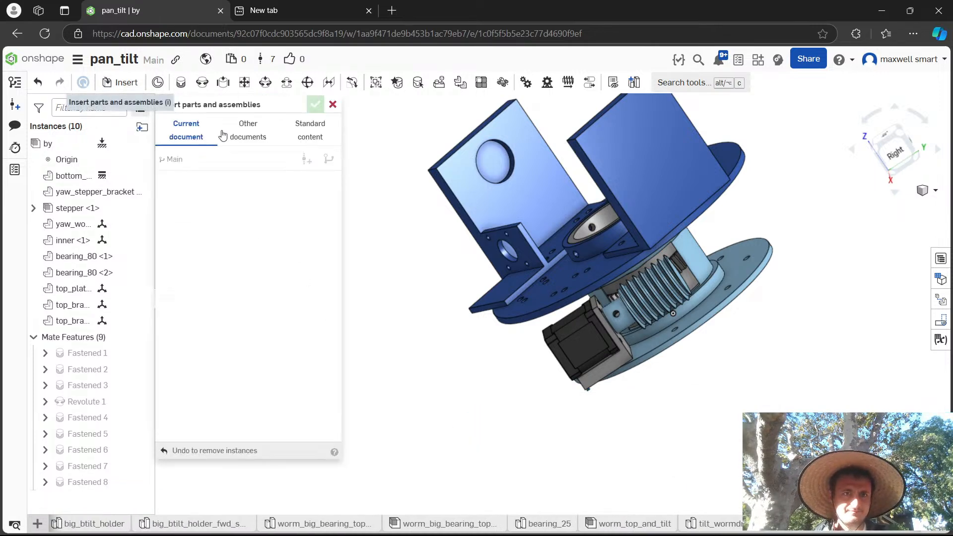
pyautogui.click(222, 201)
pyautogui.write('bearing')
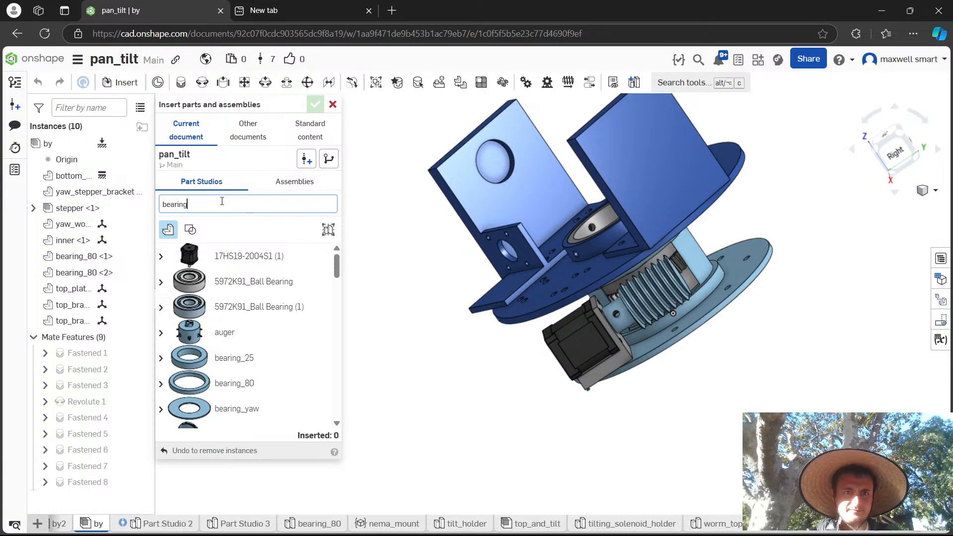
pyautogui.click(255, 308)
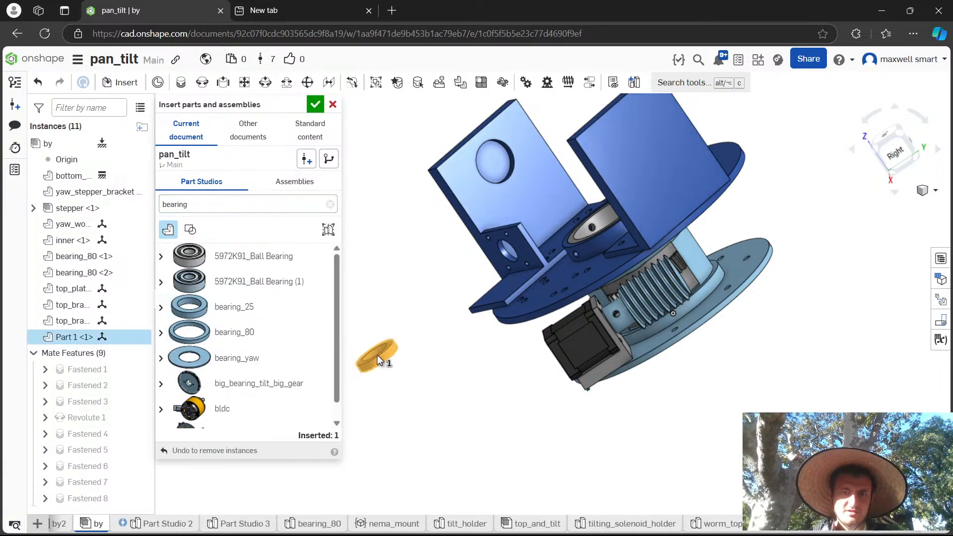
pyautogui.click(378, 356)
pyautogui.click(232, 307)
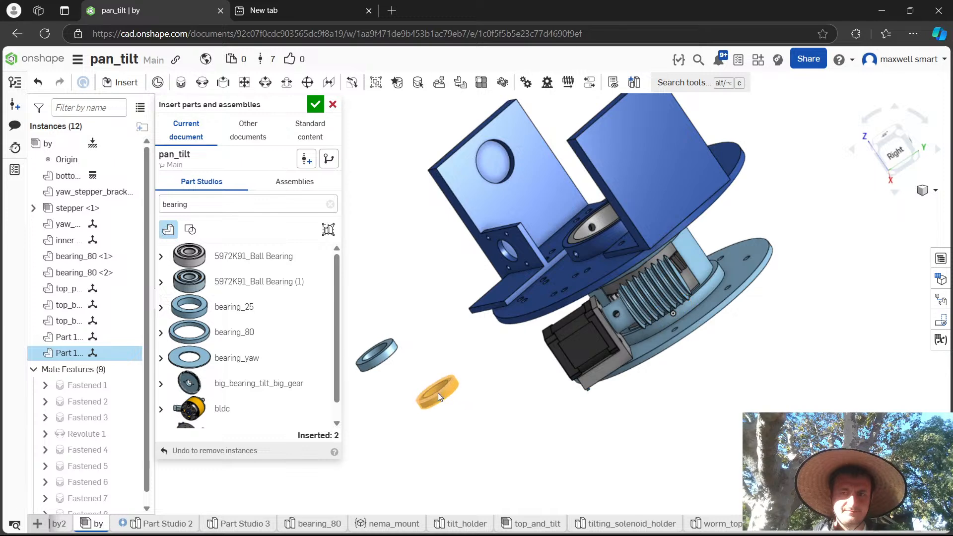
pyautogui.click(437, 392)
# Fasten the first bearing_25 ring into the large round hole of top_bracket_w_motor.
pyautogui.moveTo(393, 343); pyautogui.dragTo(394, 346, button='right')
pyautogui.press('m')
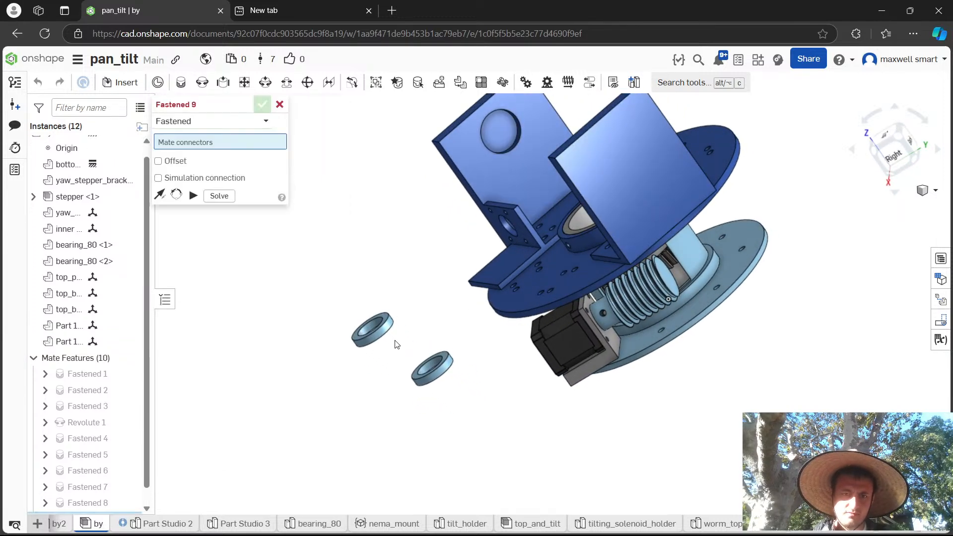
pyautogui.moveTo(393, 345); pyautogui.dragTo(453, 397, button='middle')
pyautogui.moveTo(417, 355); pyautogui.dragTo(424, 361, button='right')
pyautogui.scroll(4, 425, 361)
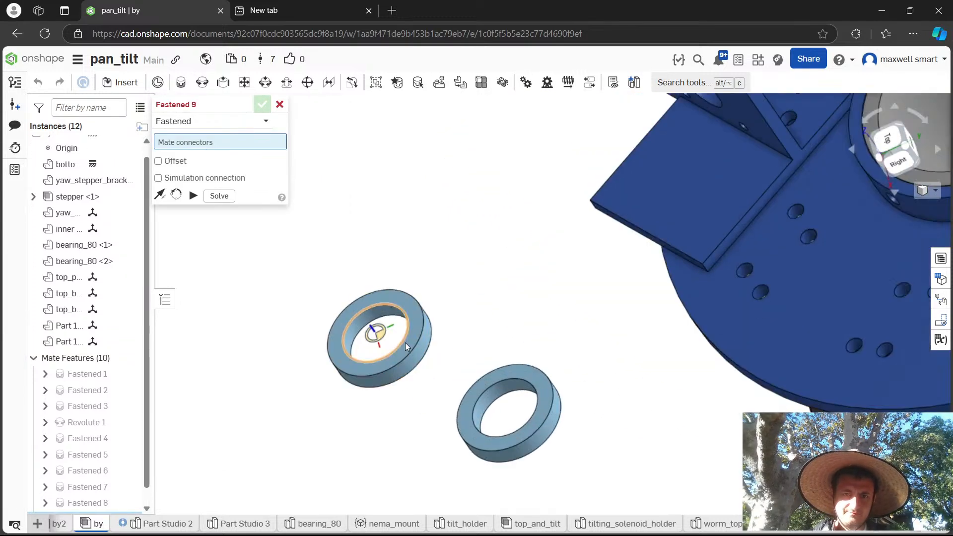
pyautogui.click(405, 343)
pyautogui.scroll(5, 517, 225)
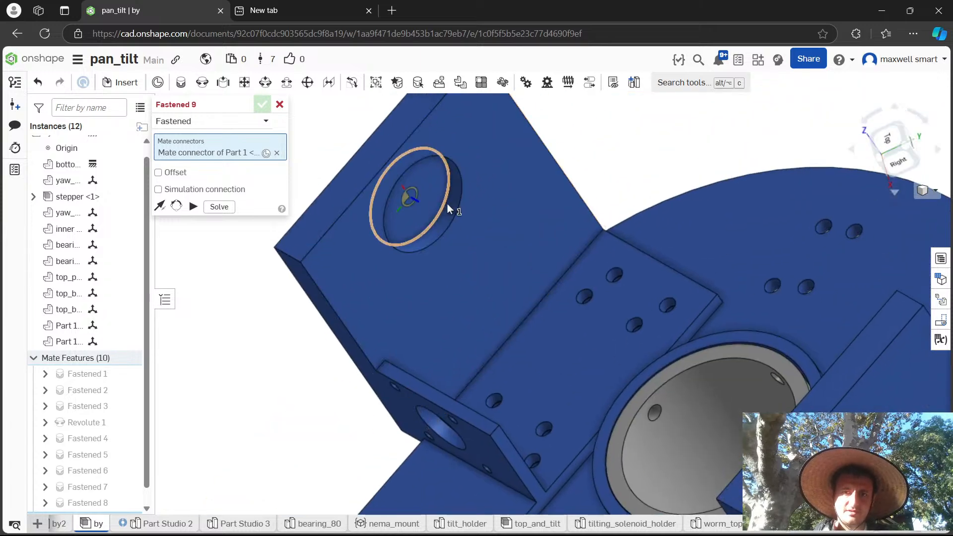
pyautogui.click(455, 209)
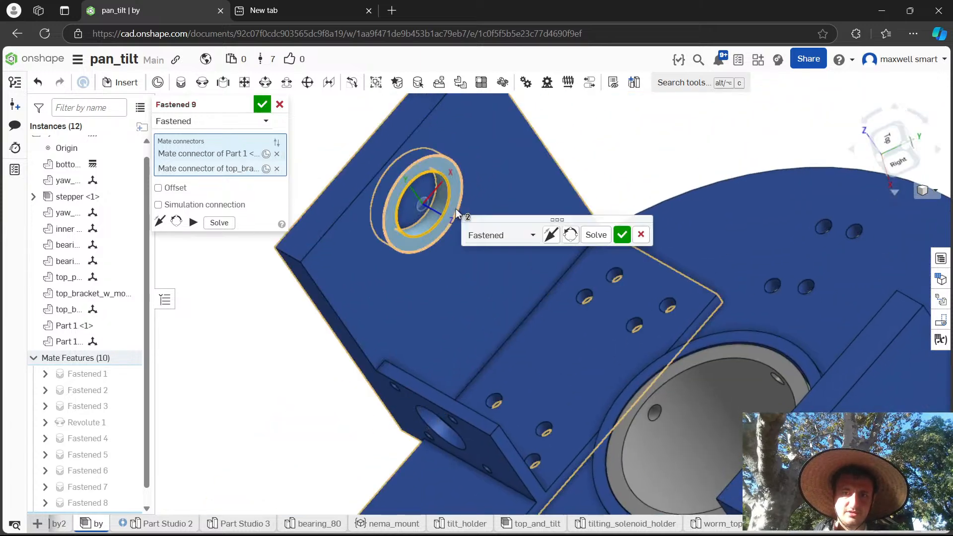
pyautogui.moveTo(385, 210); pyautogui.dragTo(441, 208, button='right')
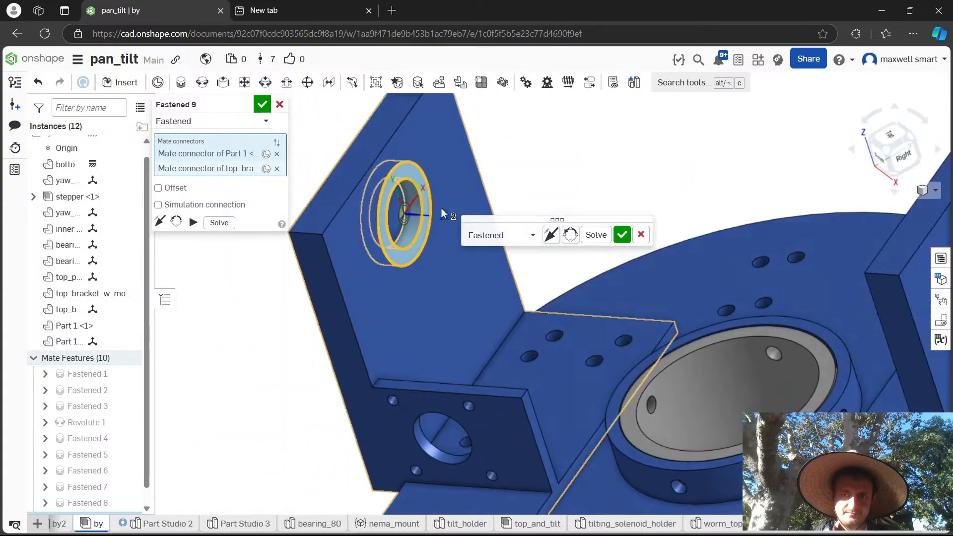
pyautogui.click(622, 234)
# Fasten the second bearing_25 ring into the round hole of top_bracket_no_motor.
pyautogui.moveTo(586, 278); pyautogui.dragTo(331, 368, button='right')
pyautogui.scroll(5, 331, 368)
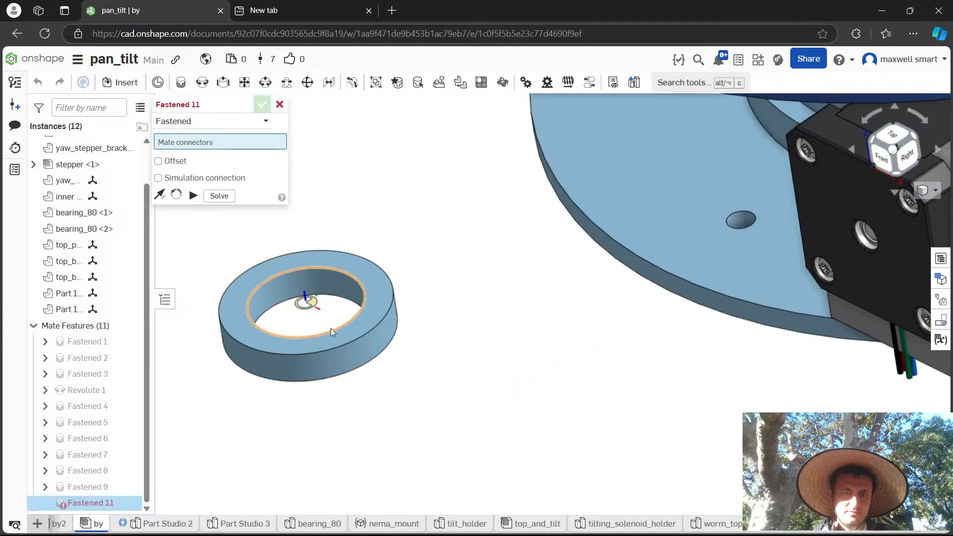
pyautogui.click(332, 335)
pyautogui.scroll(-4, 389, 291)
pyautogui.scroll(6, 495, 216)
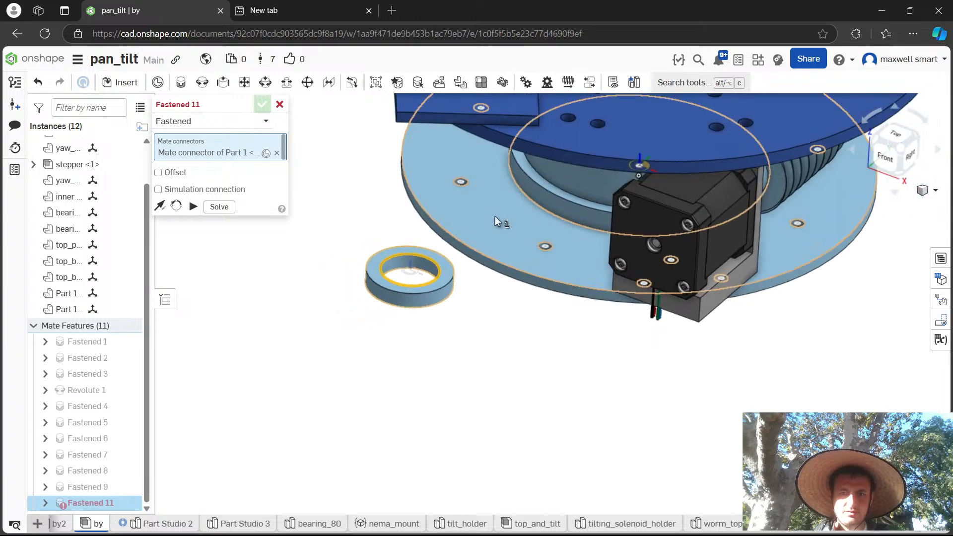
pyautogui.moveTo(636, 175); pyautogui.dragTo(690, 231, button='right')
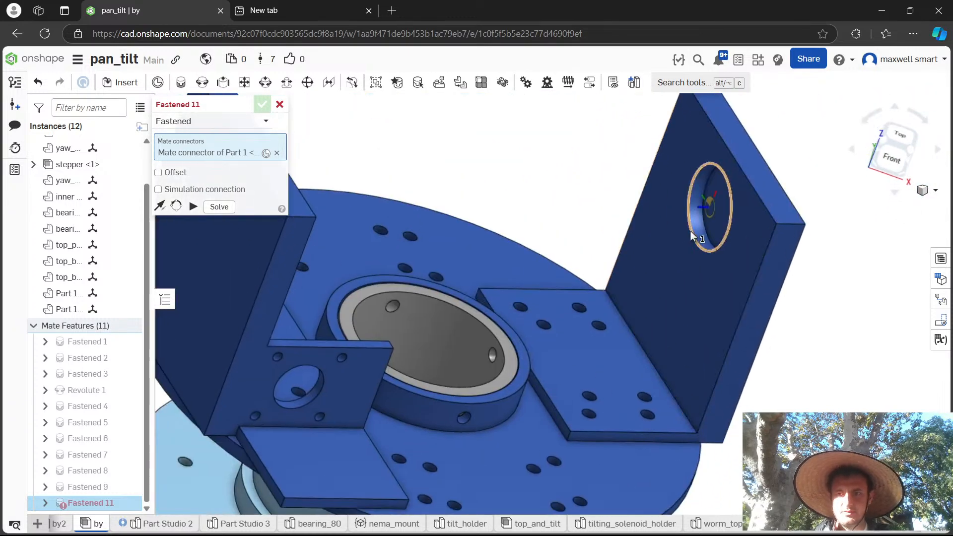
pyautogui.click(690, 231)
pyautogui.click(856, 256)
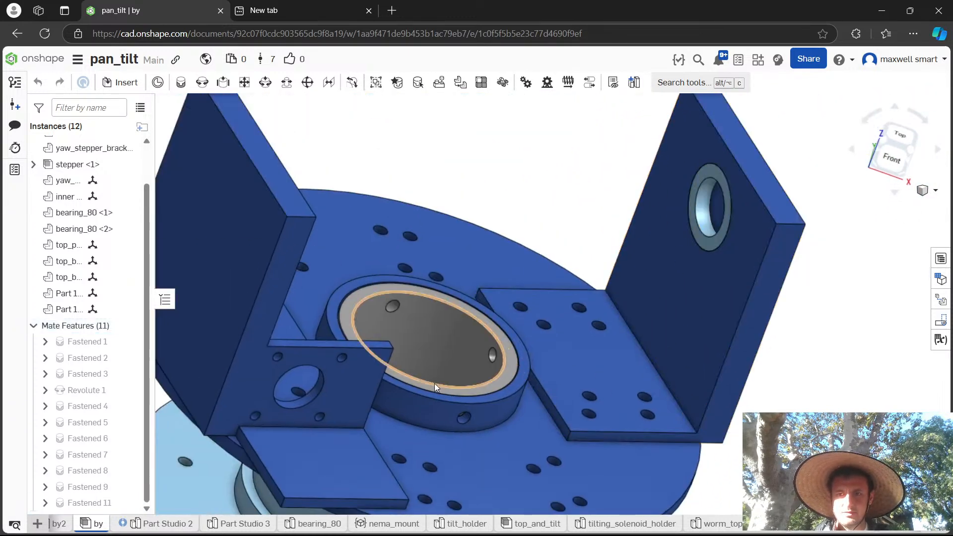
# Open the worm_top_and_tilt assembly and examine how the tilt holder, collars and worm drive are mounted.
pyautogui.scroll(5, 434, 383)
pyautogui.scroll(-5, 636, 292)
pyautogui.moveTo(540, 319); pyautogui.dragTo(525, 321, button='right')
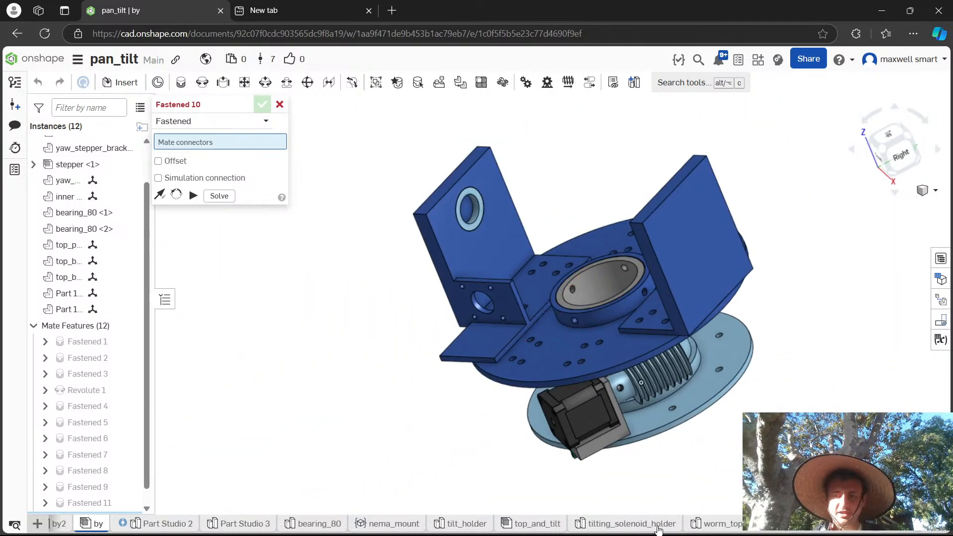
pyautogui.hscroll(10, 658, 526)
pyautogui.moveTo(673, 521)
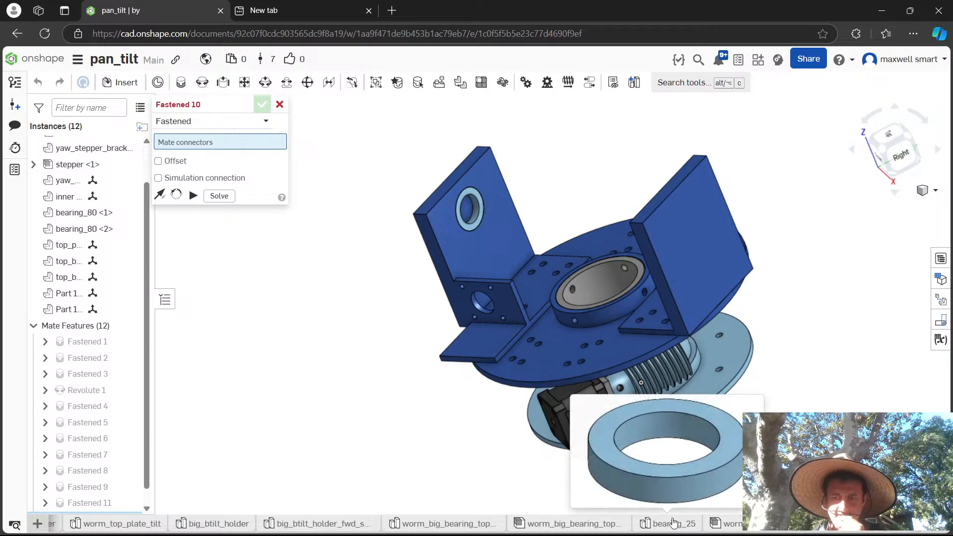
pyautogui.click(733, 522)
pyautogui.moveTo(735, 413); pyautogui.dragTo(687, 391, button='right')
pyautogui.scroll(-3, 72, 392)
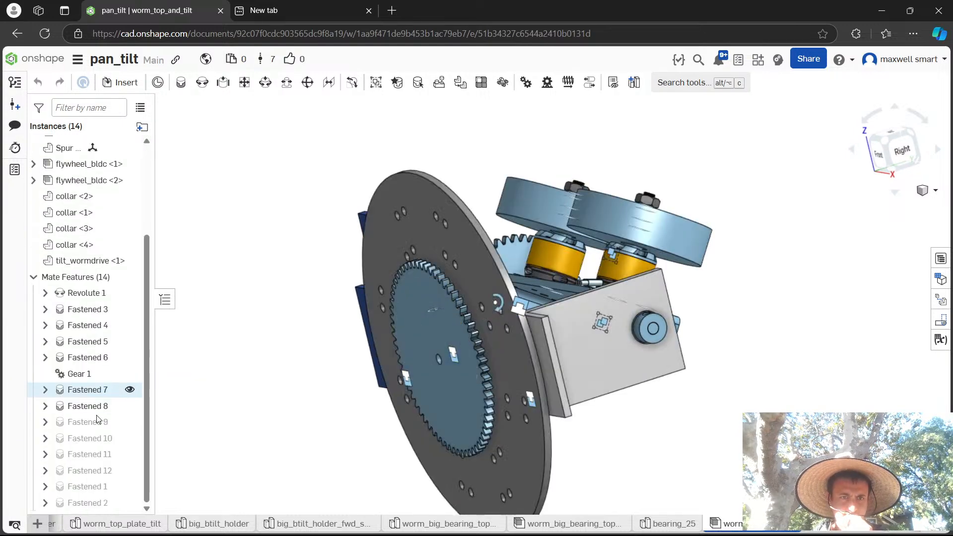
pyautogui.moveTo(729, 319); pyautogui.dragTo(617, 271, button='right')
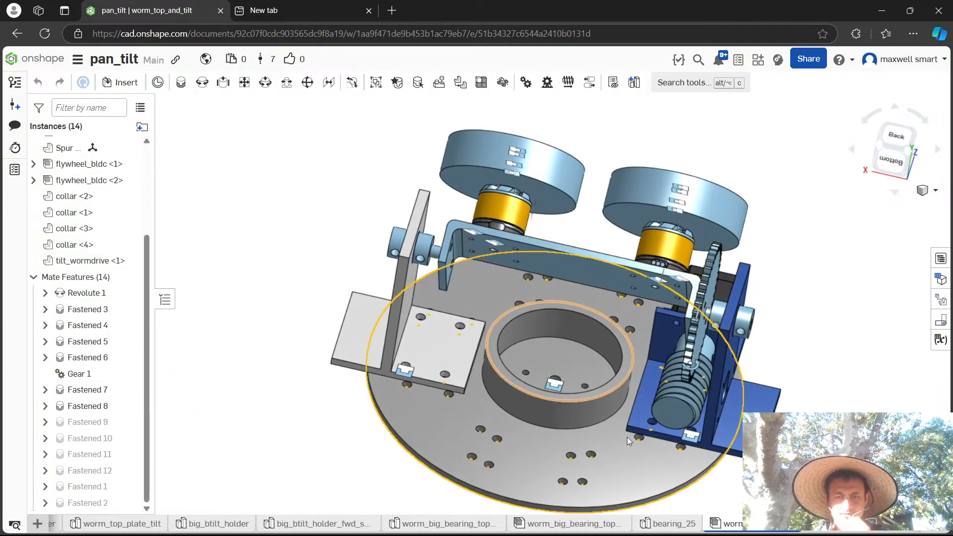
# Open the worm_big_bearing_top_and_tilt assembly and examine its tilt parts and instance list from several angles.
pyautogui.click(573, 523)
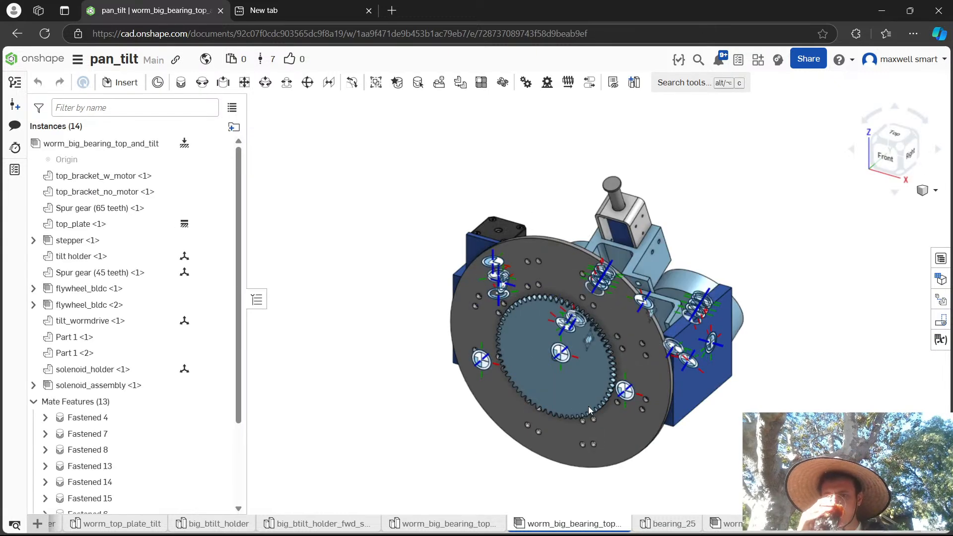
pyautogui.moveTo(587, 405); pyautogui.dragTo(616, 310, button='right')
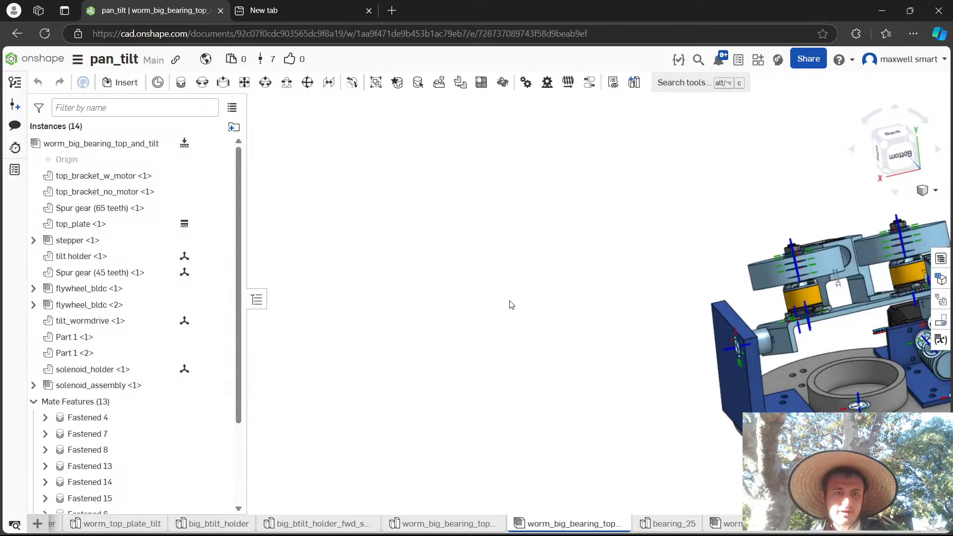
pyautogui.moveTo(511, 304); pyautogui.dragTo(557, 296, button='right')
pyautogui.moveTo(476, 262); pyautogui.dragTo(480, 286, button='right')
pyautogui.moveTo(726, 300); pyautogui.dragTo(419, 329, button='right')
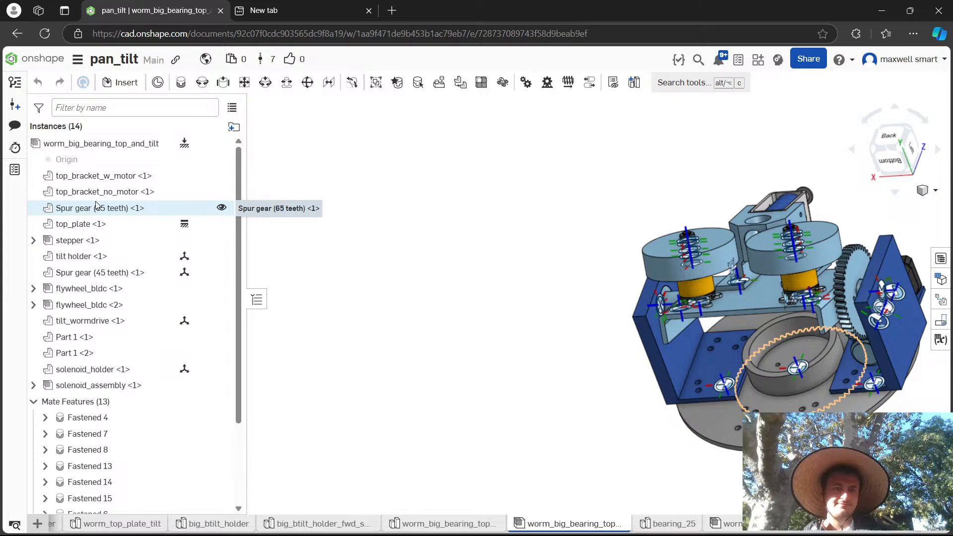
pyautogui.rightClick(121, 227)
pyautogui.click(461, 238)
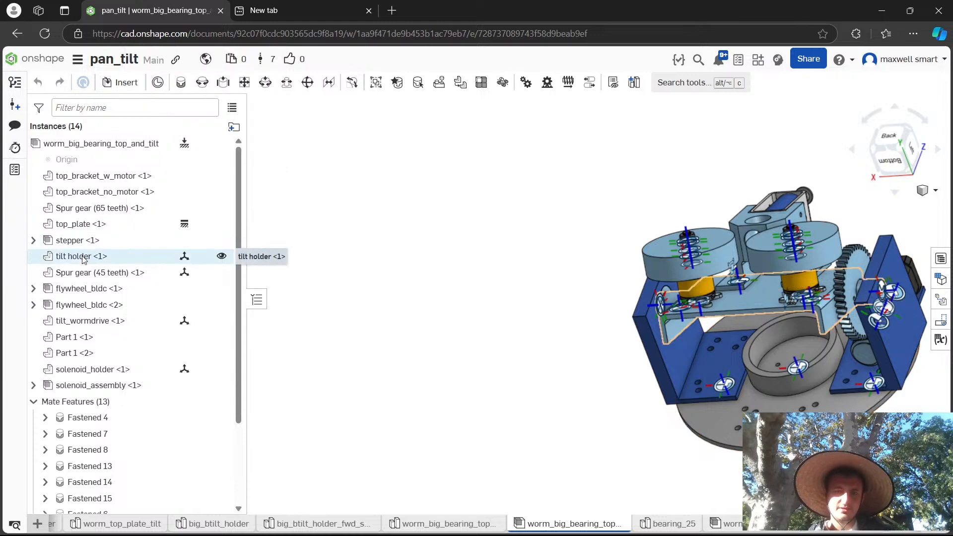
# Group the tilt holder, 45-tooth spur gear, both flywheel_bldc assemblies, solenoid_holder and solenoid_assembly into a new subassembly.
pyautogui.click(82, 258)
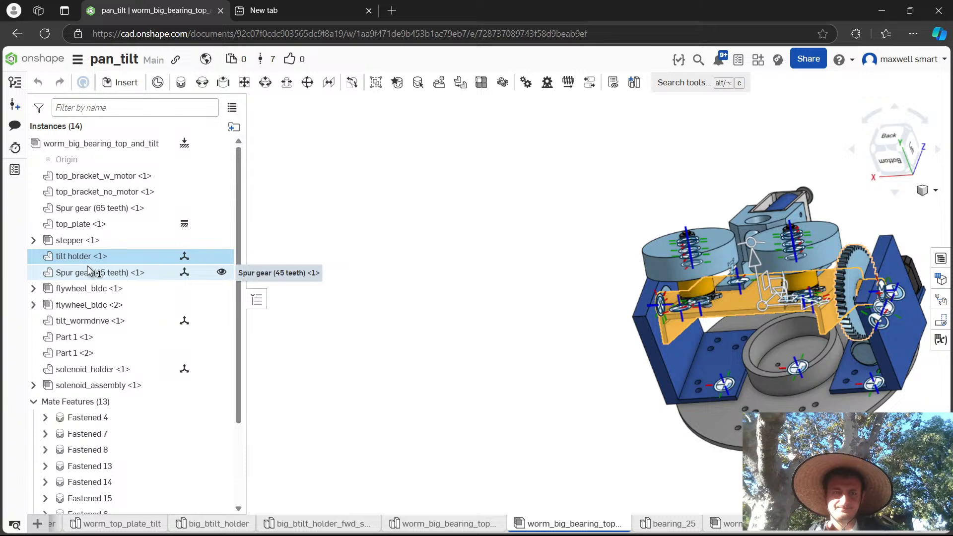
pyautogui.keyDown('ctrl'); pyautogui.click(87, 269); pyautogui.keyUp('ctrl')
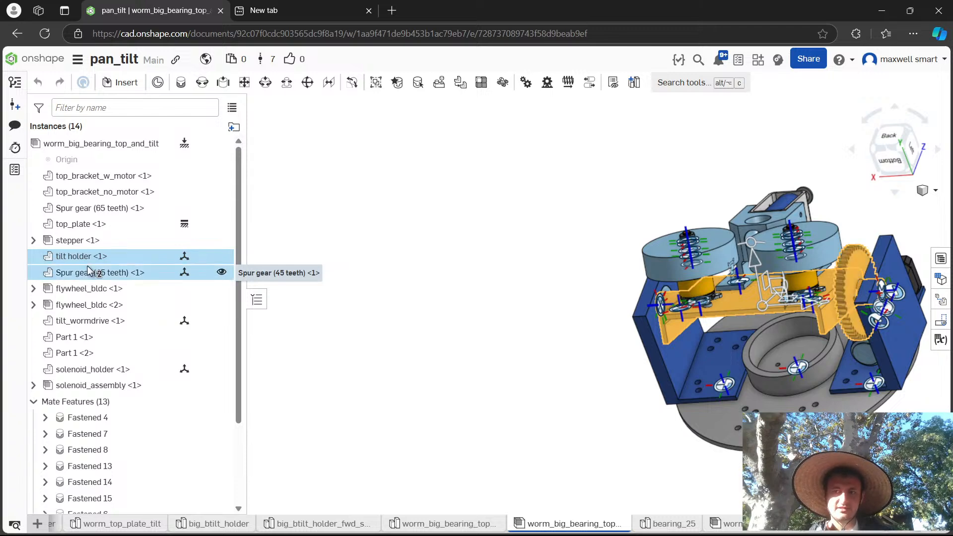
pyautogui.keyDown('ctrl'); pyautogui.click(93, 293); pyautogui.keyUp('ctrl')
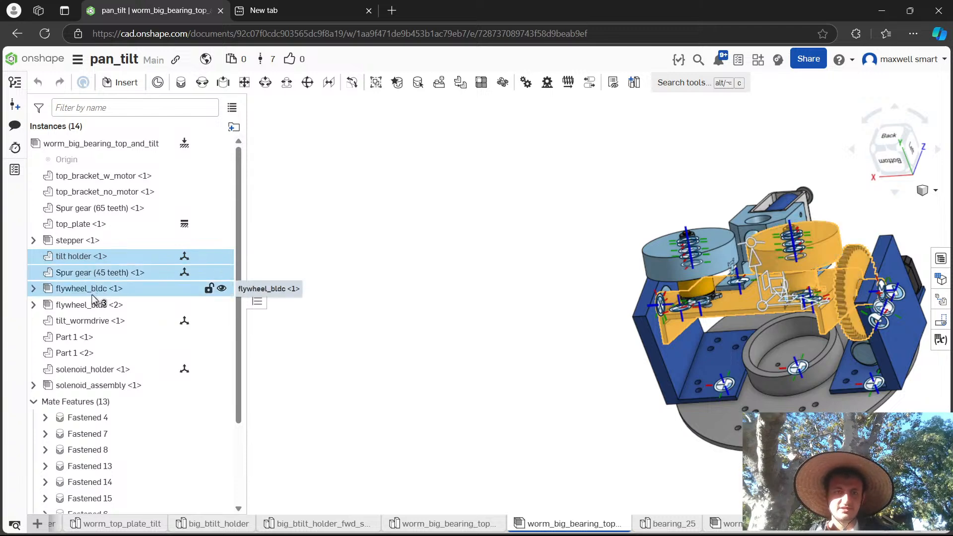
pyautogui.keyDown('ctrl'); pyautogui.click(96, 304); pyautogui.keyUp('ctrl')
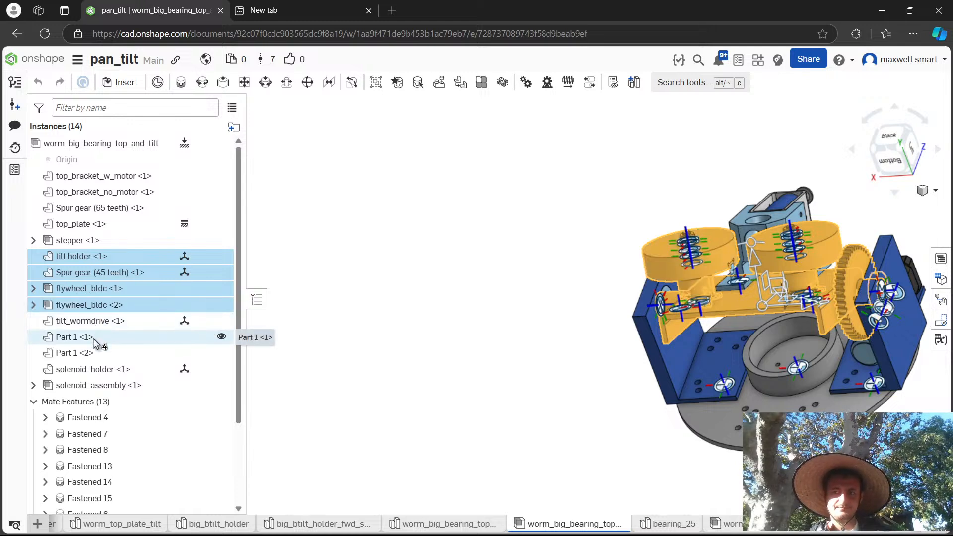
pyautogui.keyDown('ctrl'); pyautogui.click(104, 367); pyautogui.keyUp('ctrl')
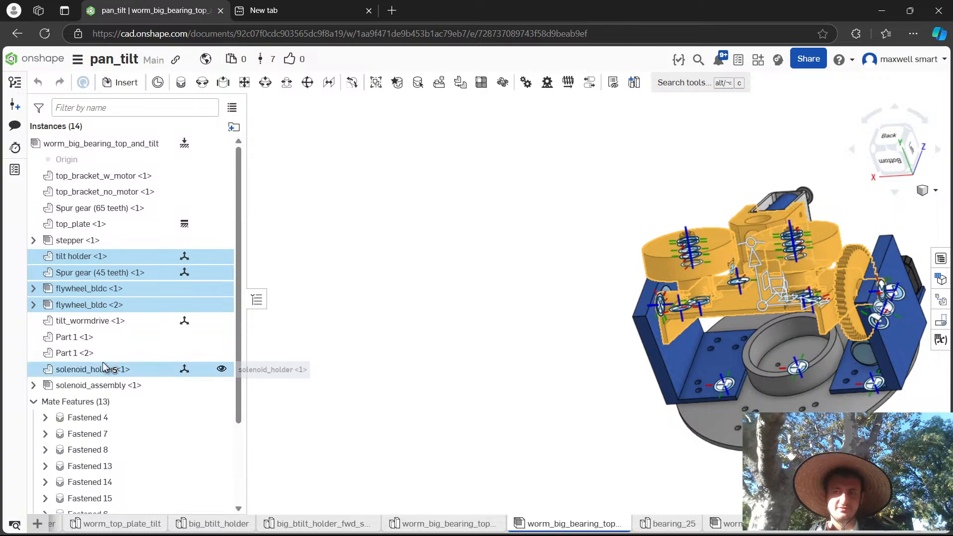
pyautogui.keyDown('ctrl'); pyautogui.click(110, 385); pyautogui.keyUp('ctrl')
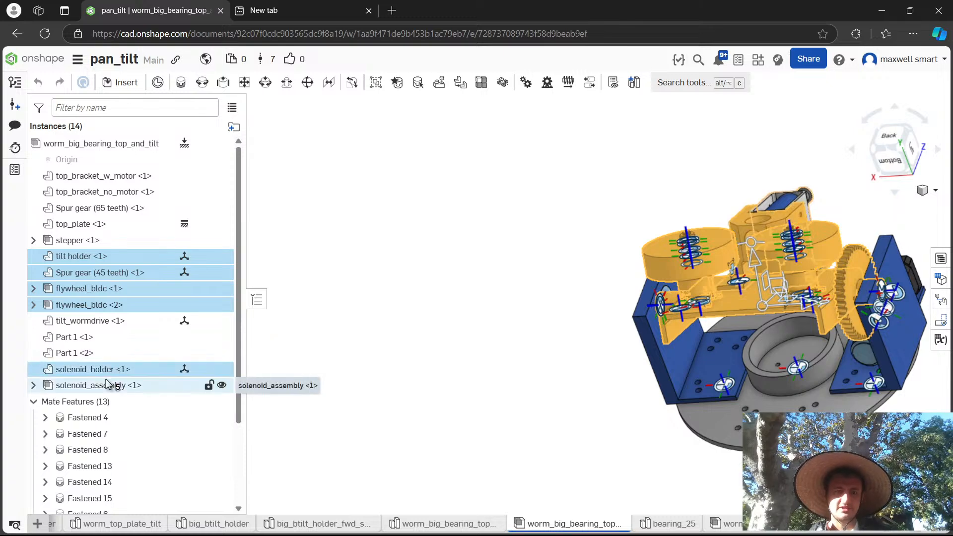
pyautogui.moveTo(450, 285); pyautogui.dragTo(410, 287, button='right')
pyautogui.rightClick(78, 285)
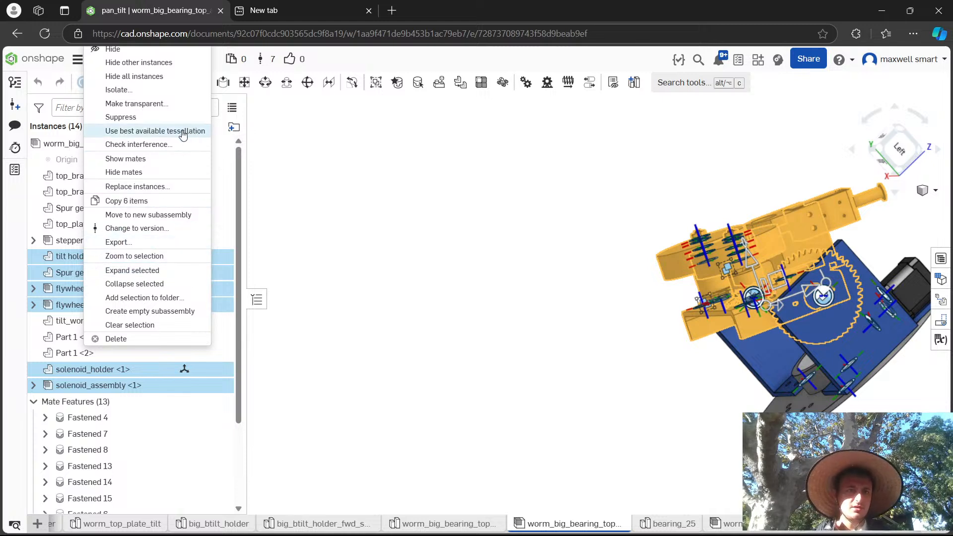
pyautogui.click(153, 219)
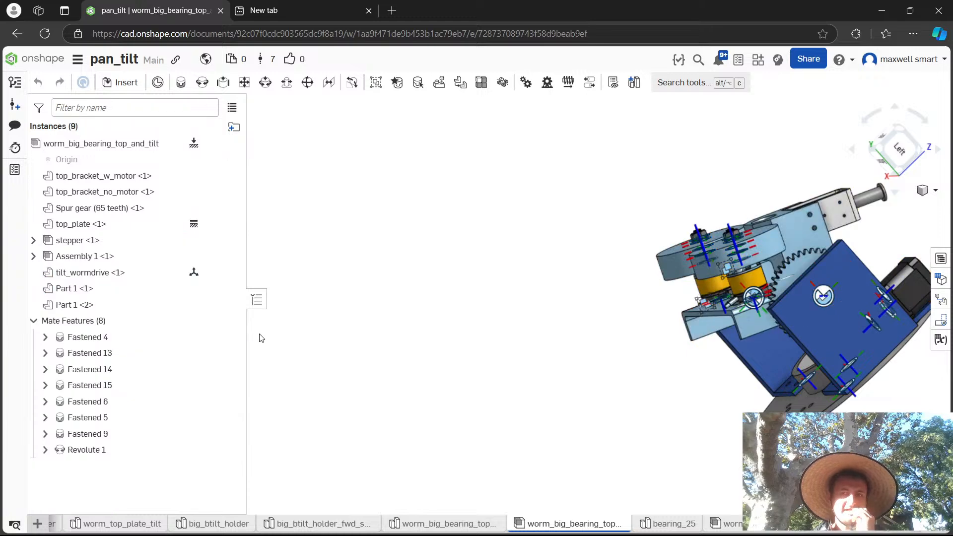
# Open the new subassembly on its own and rename it tilt_platform.
pyautogui.rightClick(83, 268)
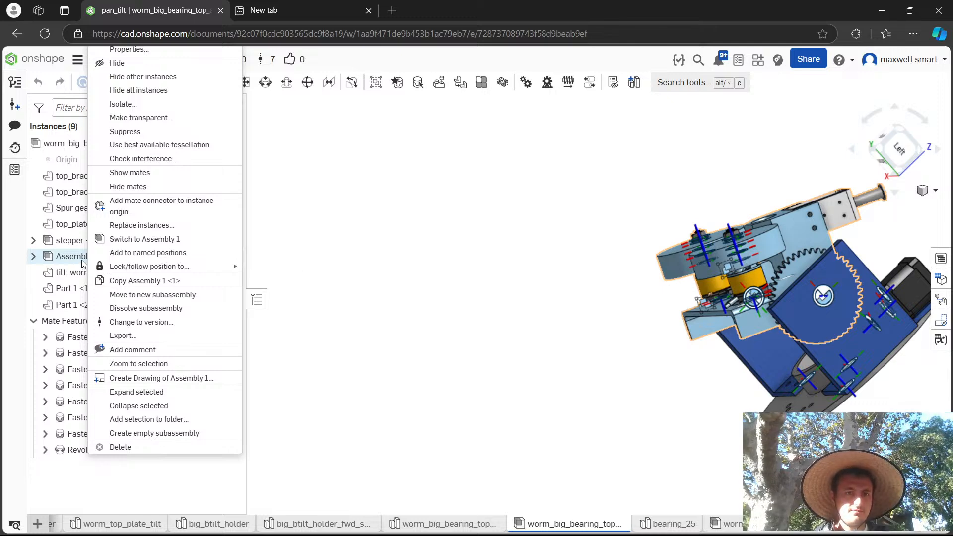
pyautogui.click(152, 239)
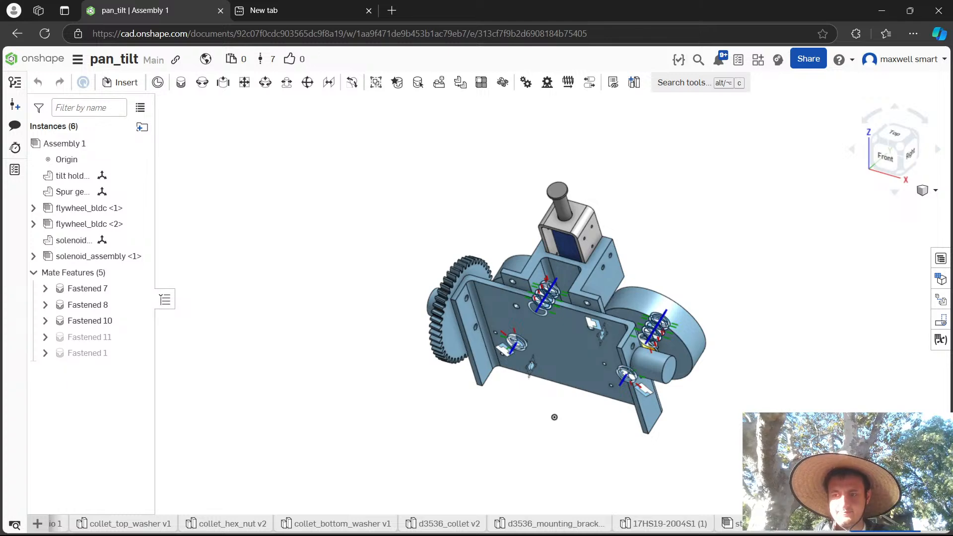
pyautogui.press('Return')
# Return to the assembly named by and insert the tilt_platform assembly into it.
pyautogui.scroll(5, 678, 522)
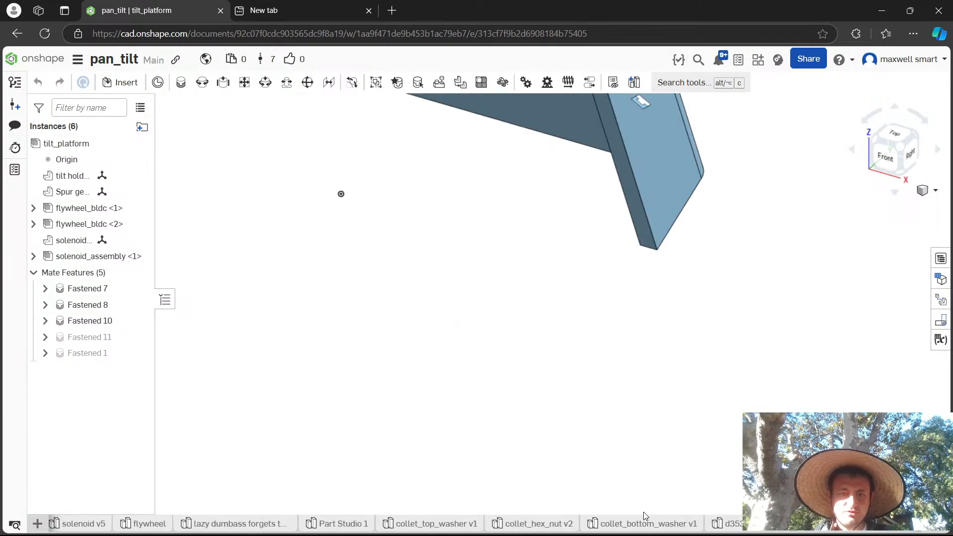
pyautogui.scroll(-5, 475, 467)
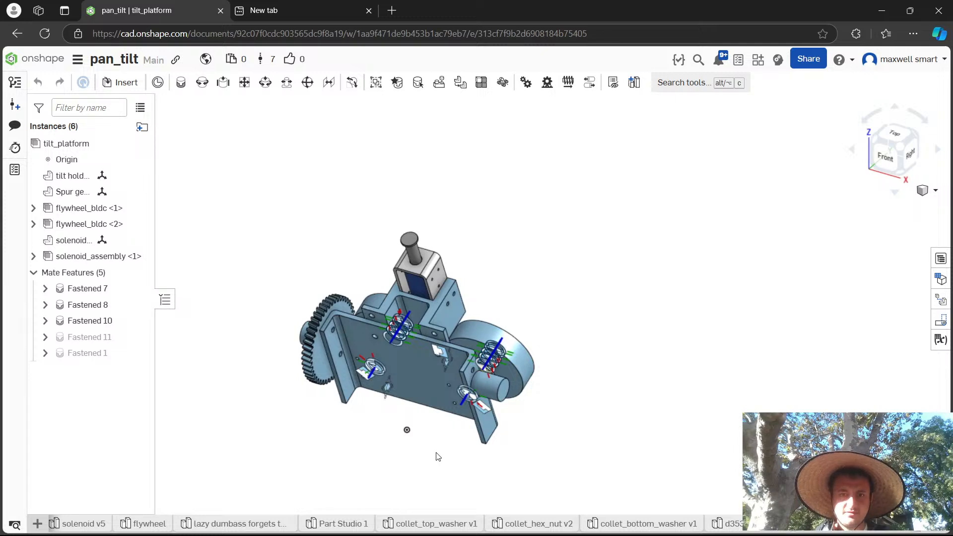
pyautogui.moveTo(438, 456); pyautogui.dragTo(423, 462, button='right')
pyautogui.scroll(-10, 323, 522)
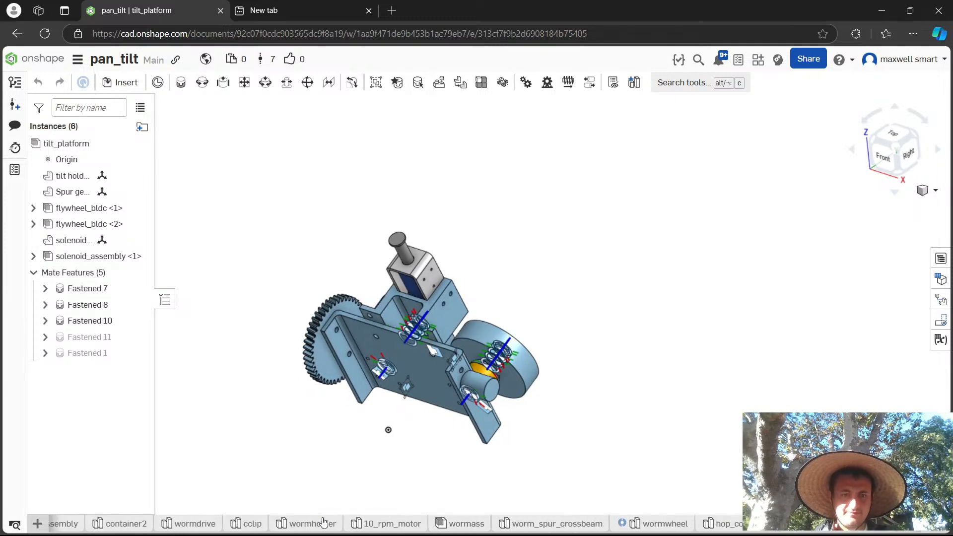
pyautogui.scroll(-15, 323, 521)
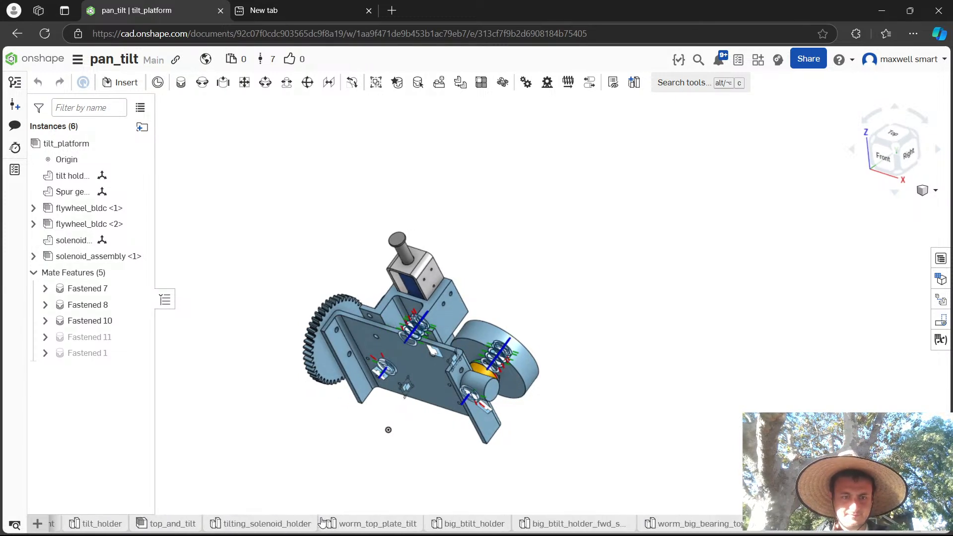
pyautogui.scroll(-5, 322, 522)
pyautogui.moveTo(322, 522)
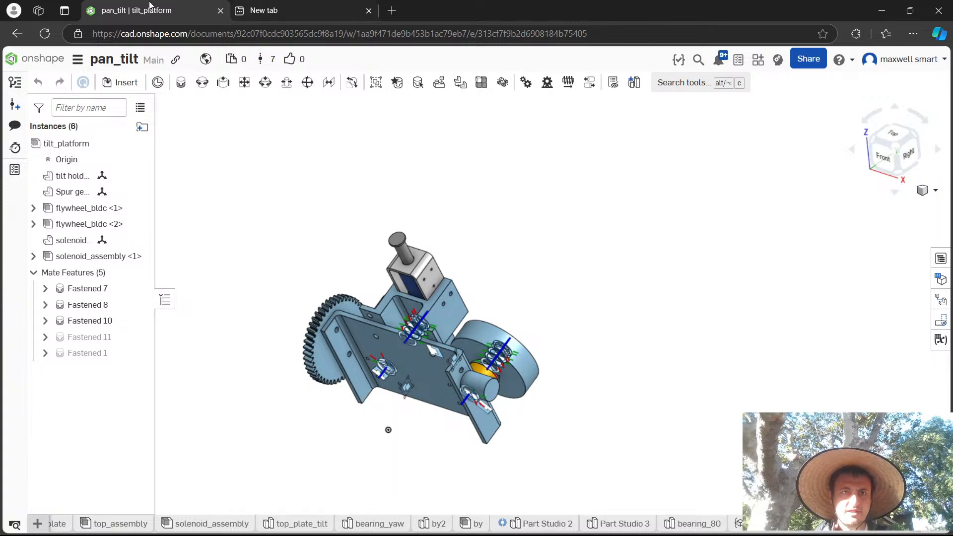
pyautogui.scroll(2, 348, 504)
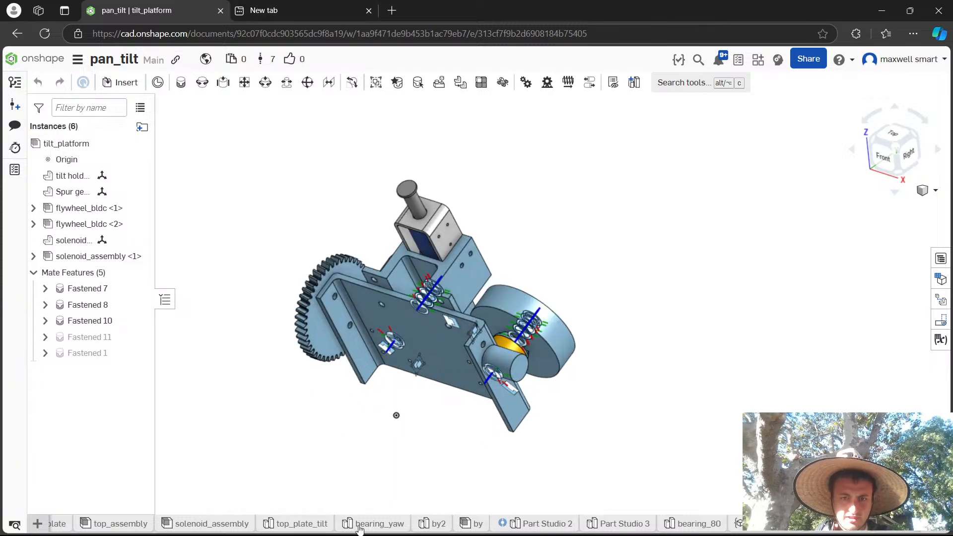
pyautogui.click(478, 527)
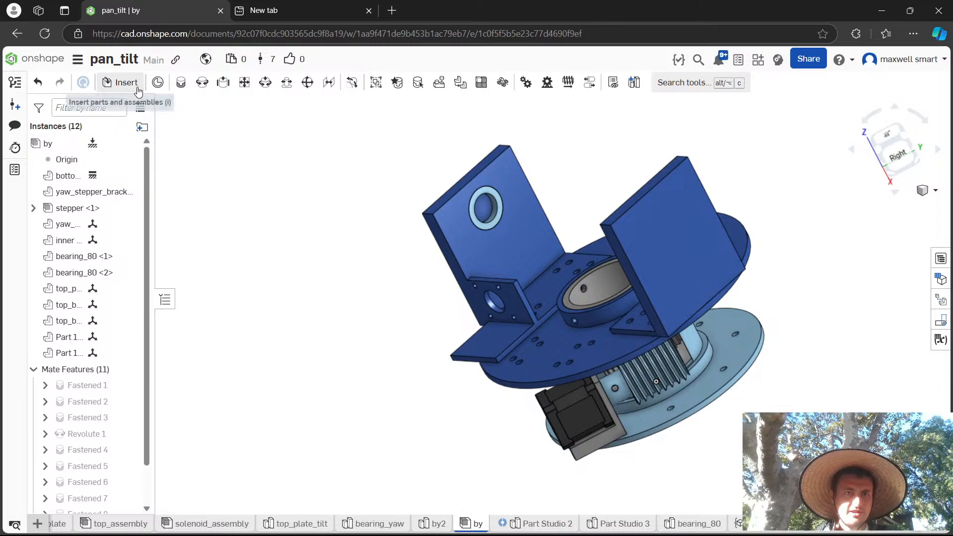
pyautogui.click(125, 82)
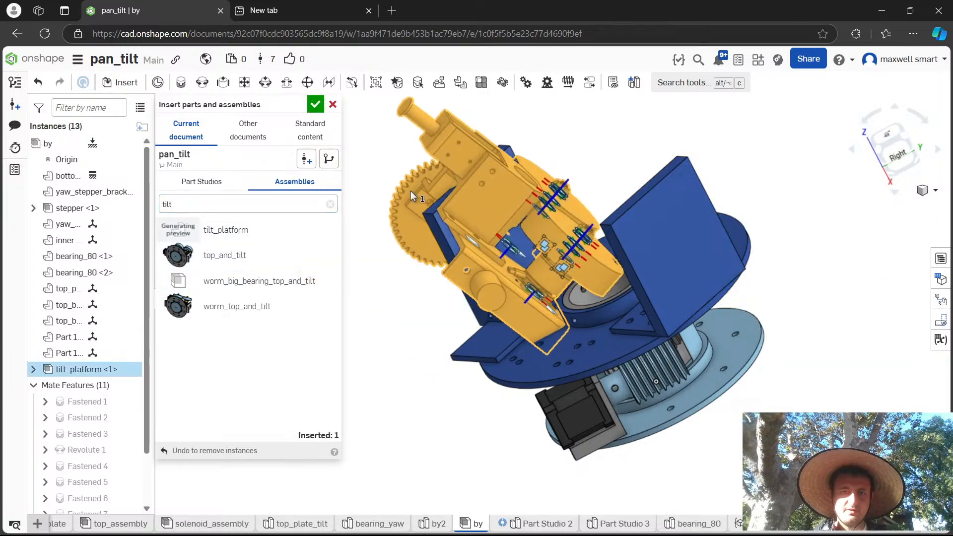
pyautogui.click(322, 107)
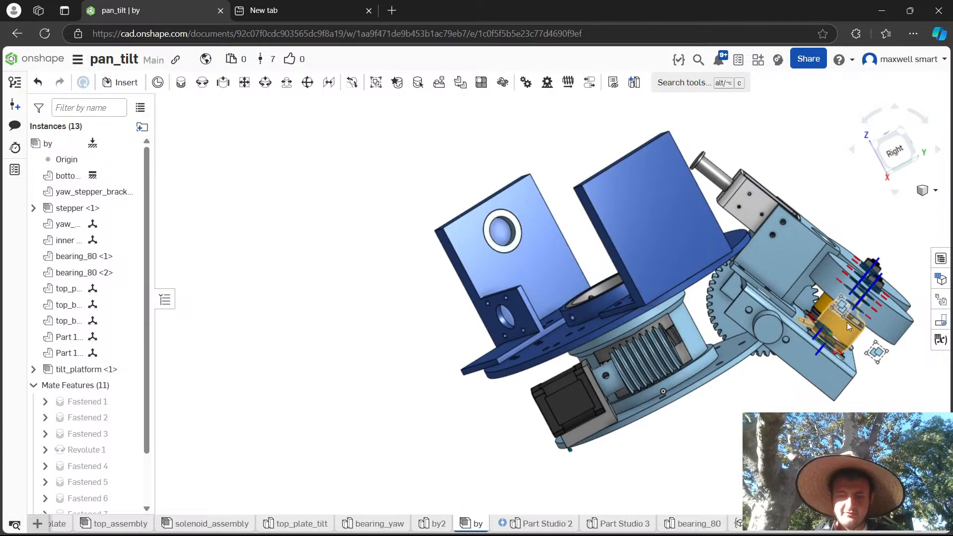
pyautogui.rightClick(847, 323)
pyautogui.press('m')
pyautogui.scroll(5, 780, 334)
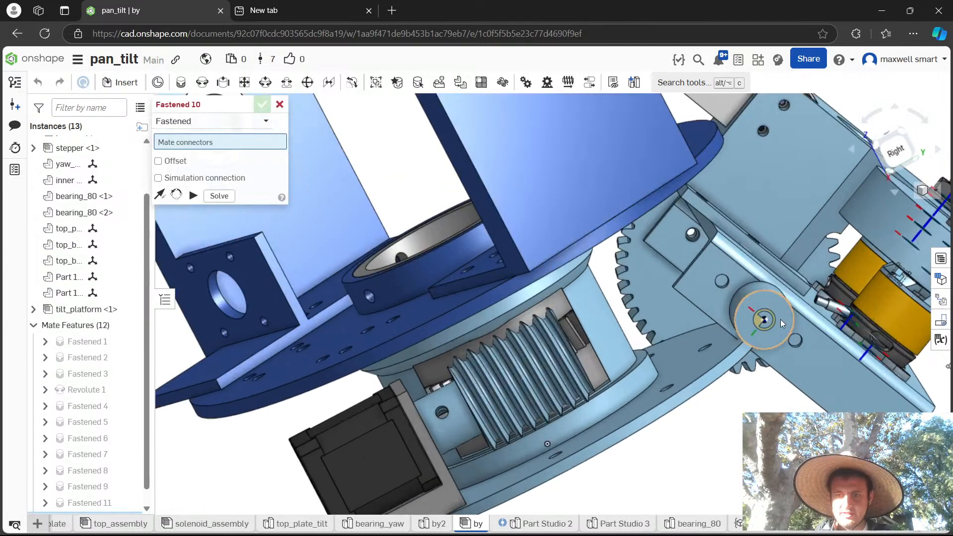
pyautogui.click(779, 320)
pyautogui.moveTo(618, 216); pyautogui.dragTo(619, 169, button='right')
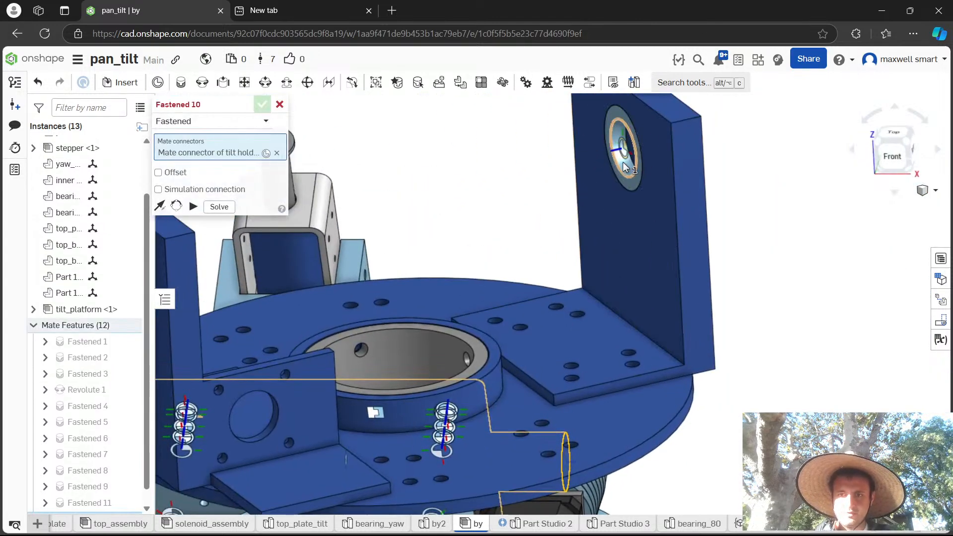
pyautogui.scroll(3, 619, 166)
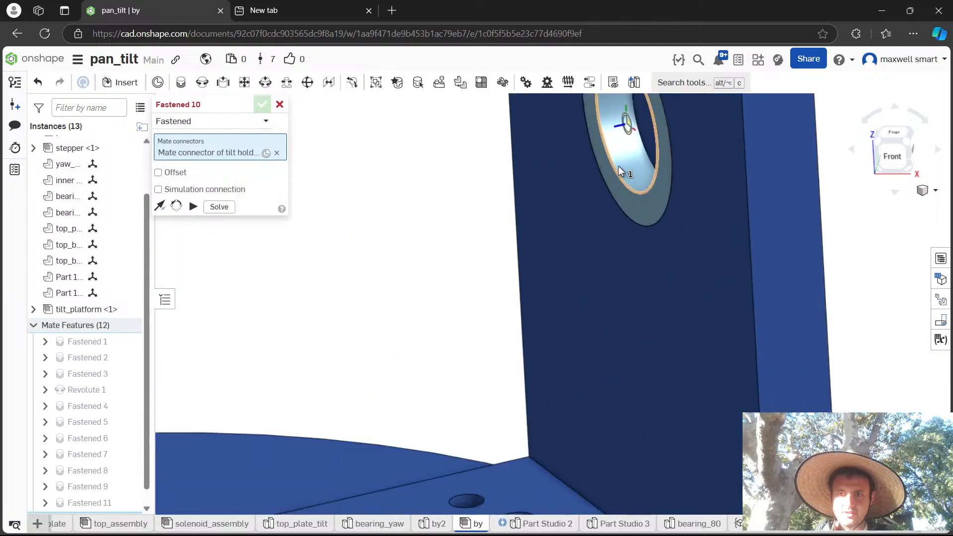
pyautogui.click(617, 168)
pyautogui.scroll(-5, 617, 168)
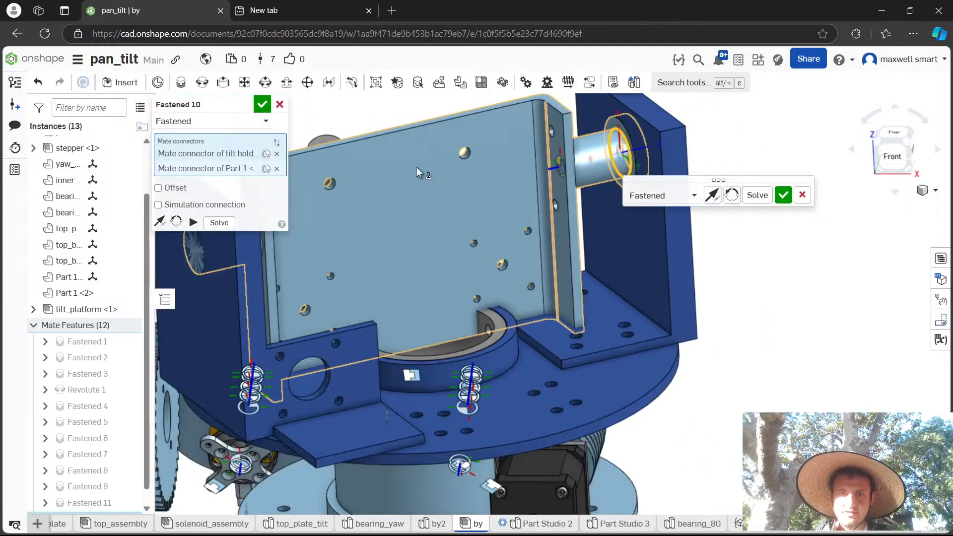
pyautogui.click(213, 130)
pyautogui.click(207, 170)
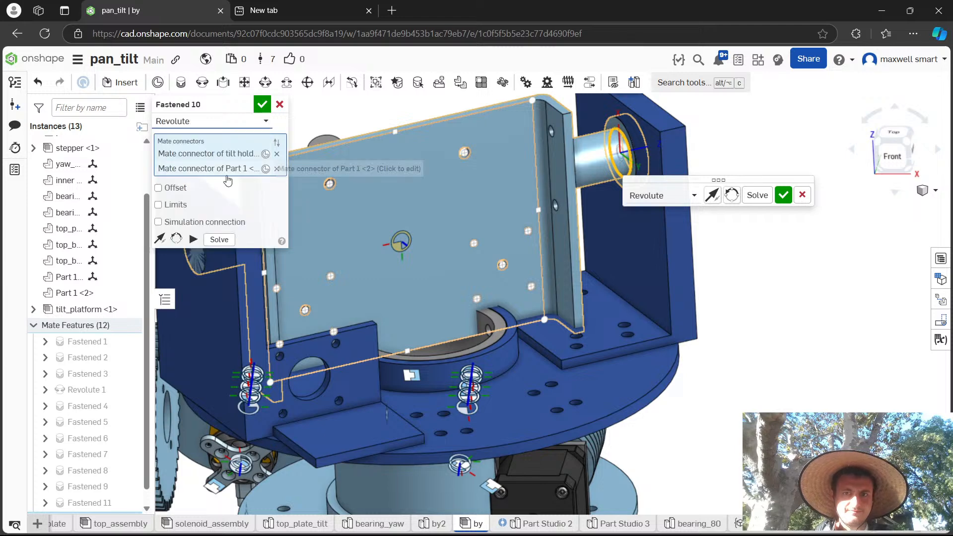
pyautogui.click(194, 239)
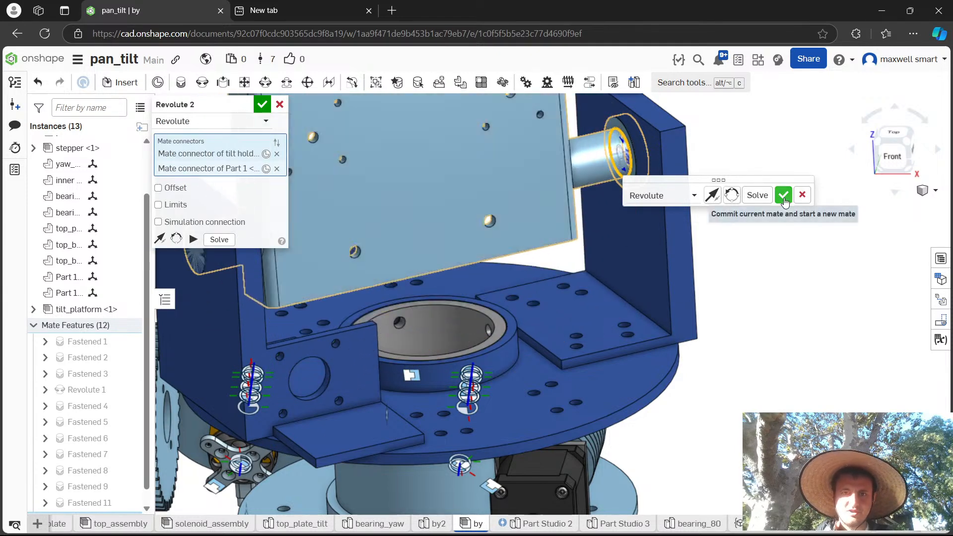
pyautogui.moveTo(587, 290)
pyautogui.mouseDown(button='right')
pyautogui.moveTo(646, 294)
pyautogui.moveTo(583, 296)
pyautogui.mouseUp(button='right')
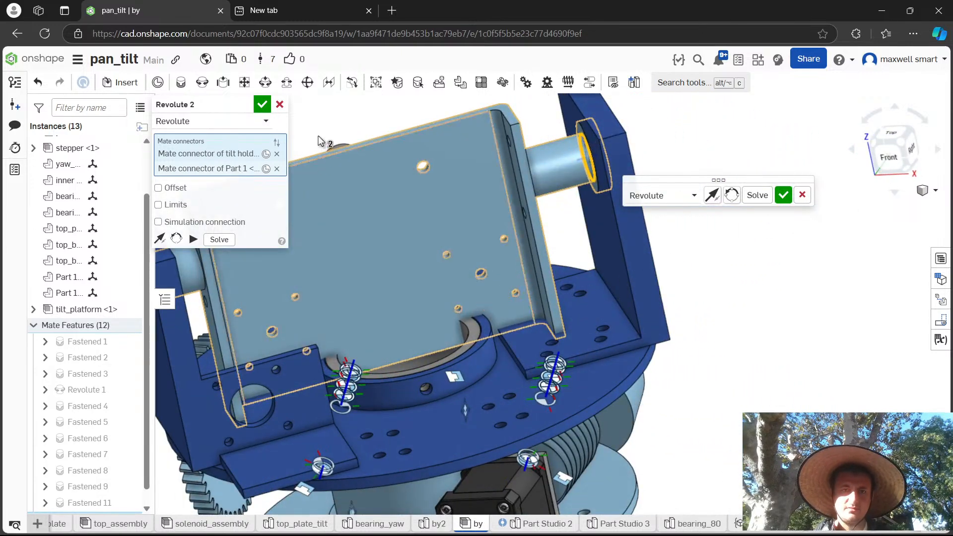
pyautogui.click(280, 105)
# Add a revolute mate between the tilt holder's shaft end and the bearing in top_bracket_no_motor, previewing its rotation.
pyautogui.moveTo(570, 210); pyautogui.dragTo(683, 261, button='right')
pyautogui.scroll(5, 729, 384)
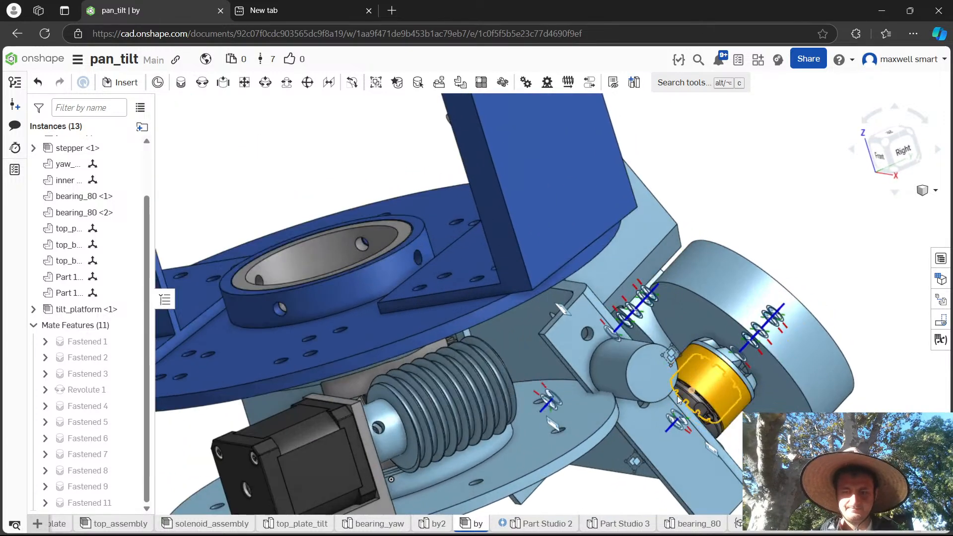
pyautogui.press('m')
pyautogui.click(659, 386)
pyautogui.moveTo(668, 218); pyautogui.dragTo(471, 316, button='right')
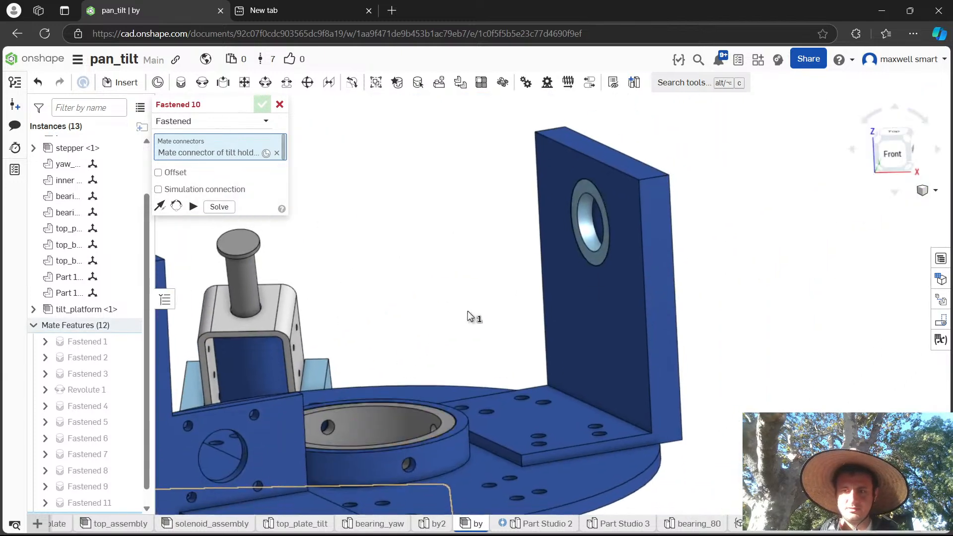
pyautogui.click(584, 232)
pyautogui.moveTo(585, 232); pyautogui.dragTo(469, 294, button='right')
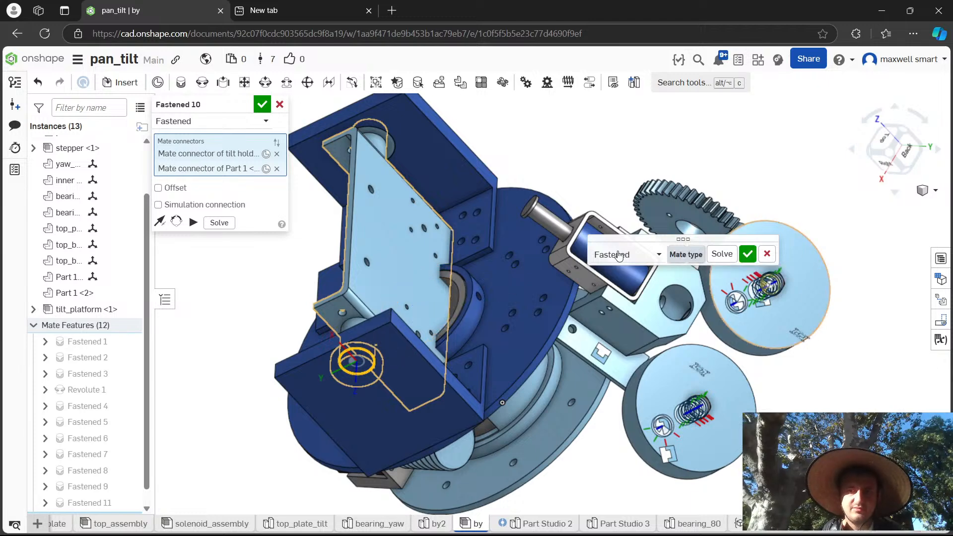
pyautogui.click(618, 255)
pyautogui.click(627, 305)
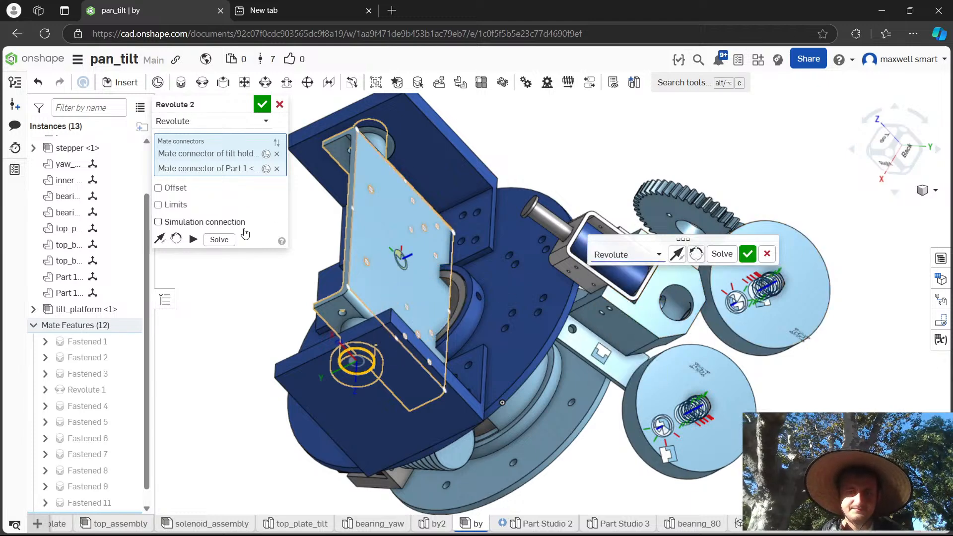
pyautogui.click(194, 240)
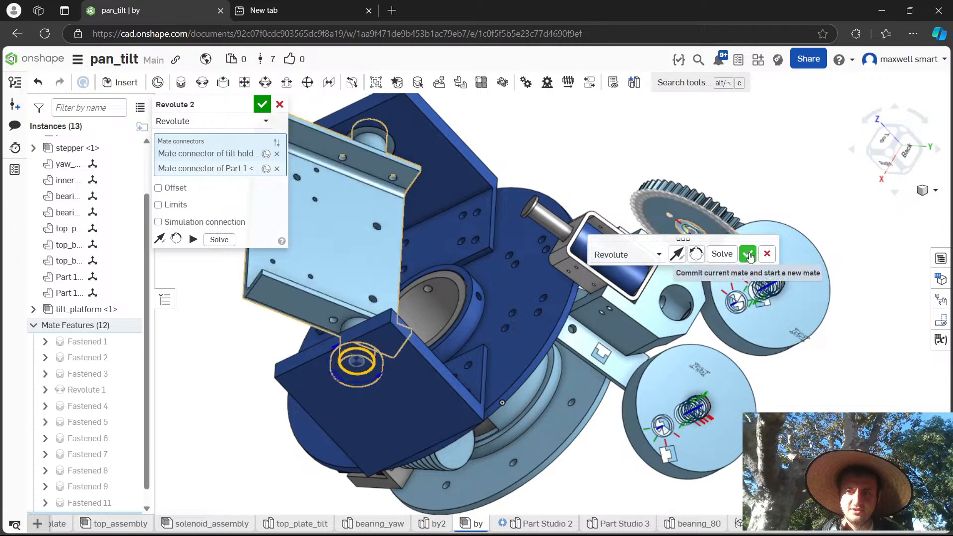
pyautogui.click(747, 253)
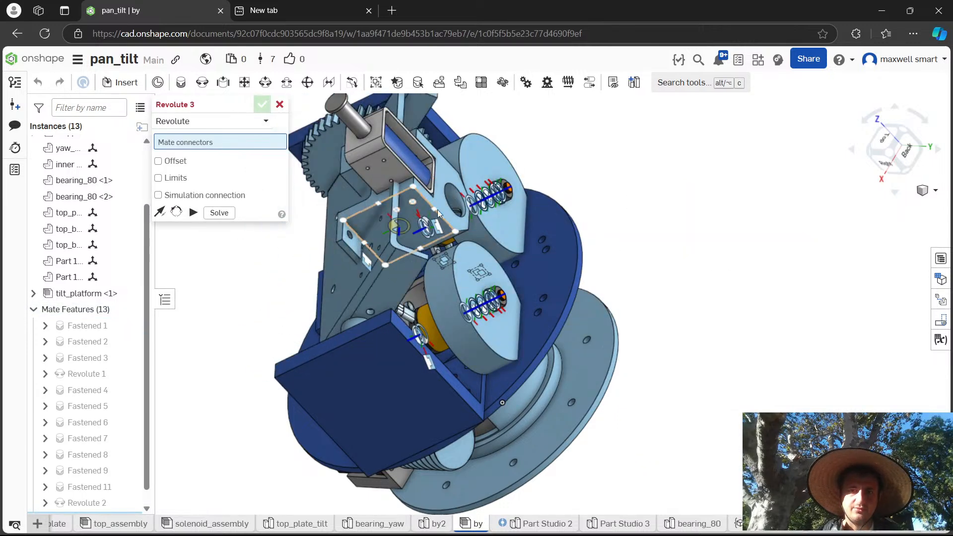
pyautogui.click(280, 105)
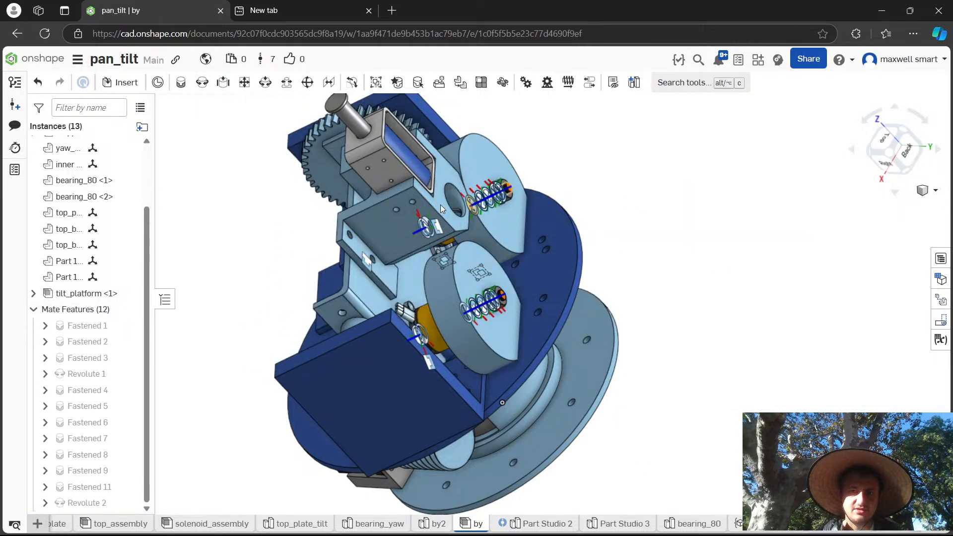
# Swing the tilt platform about its shaft and examine how it sits between the two top brackets.
pyautogui.moveTo(404, 198); pyautogui.dragTo(321, 214)
pyautogui.moveTo(635, 167); pyautogui.dragTo(556, 233, button='right')
pyautogui.moveTo(595, 269); pyautogui.dragTo(532, 229, button='right')
pyautogui.moveTo(378, 267); pyautogui.dragTo(447, 263, button='right')
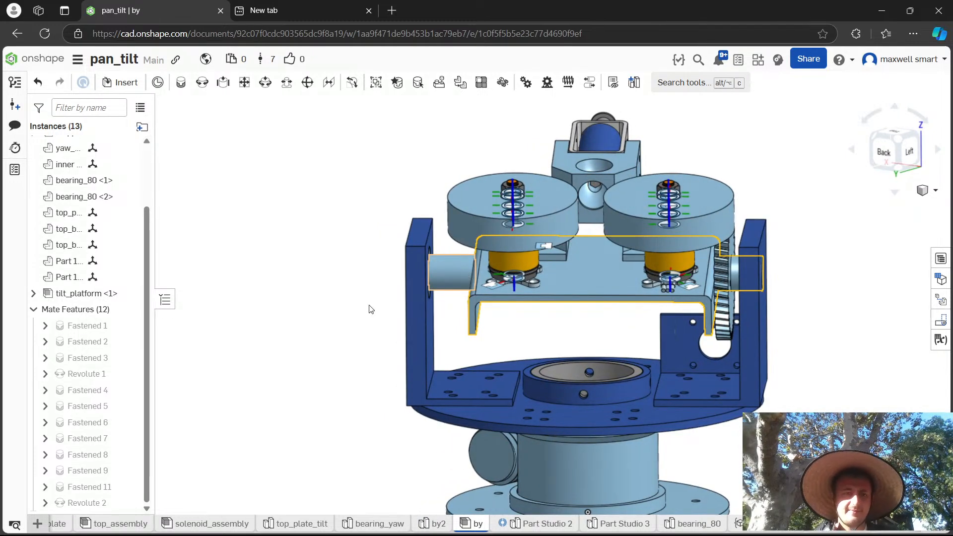
# Open the Revolute 2 mate and check where its connectors join the tilt holder's shaft and the bracket bearing.
pyautogui.click(88, 505)
pyautogui.doubleClick(88, 505)
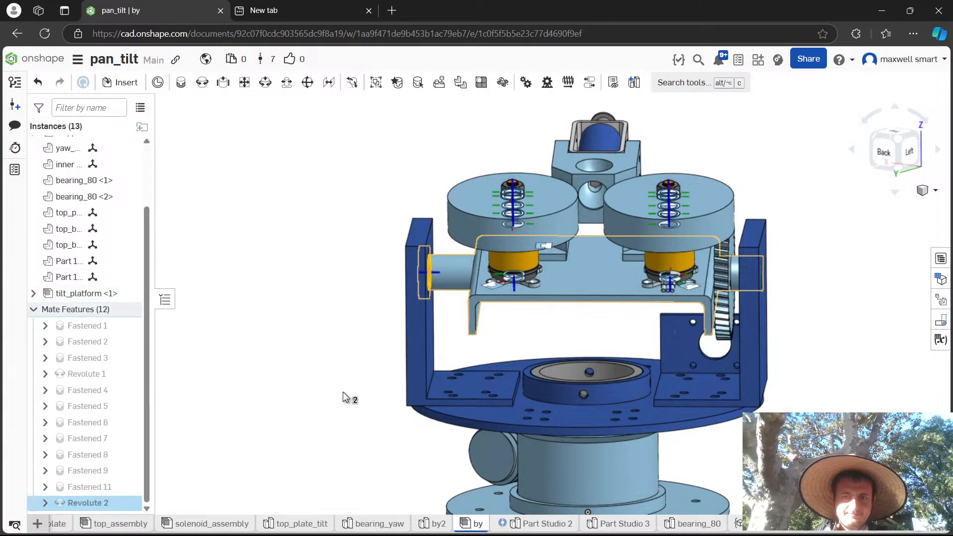
pyautogui.scroll(3, 346, 380)
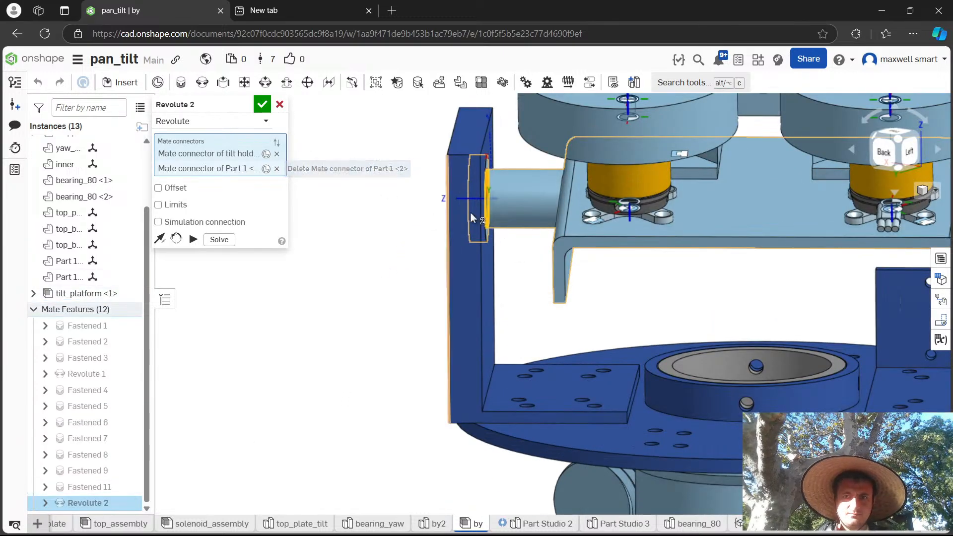
pyautogui.scroll(-2, 302, 115)
pyautogui.click(280, 104)
# Delete the Revolute 2 mate and move the tilt platform clear of the two top brackets.
pyautogui.click(79, 505)
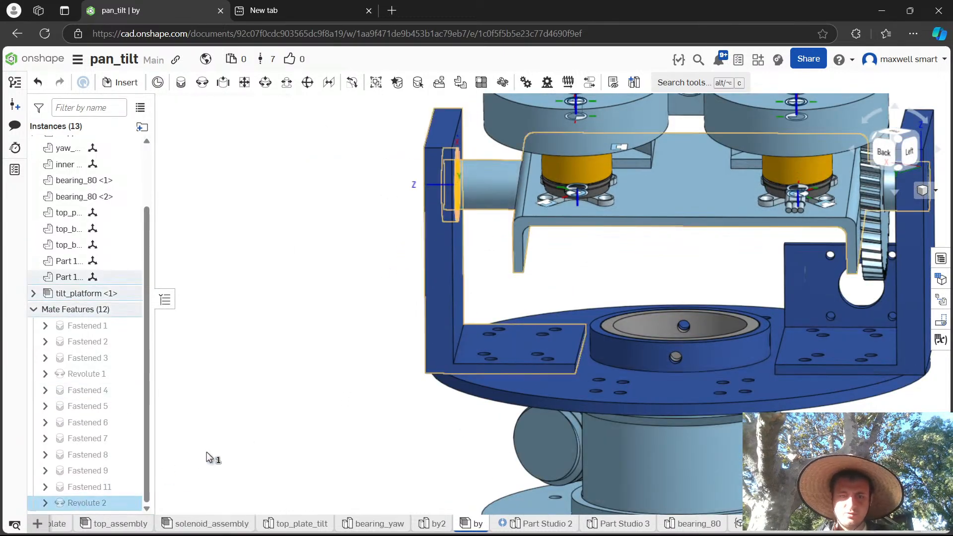
pyautogui.press('f')
pyautogui.press('Delete')
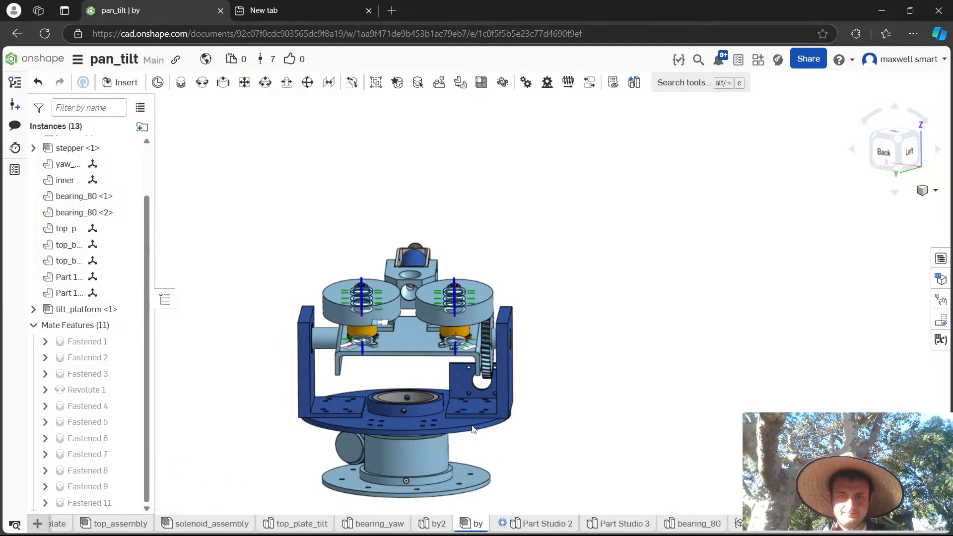
pyautogui.moveTo(406, 335); pyautogui.dragTo(686, 294)
pyautogui.scroll(1, 547, 296)
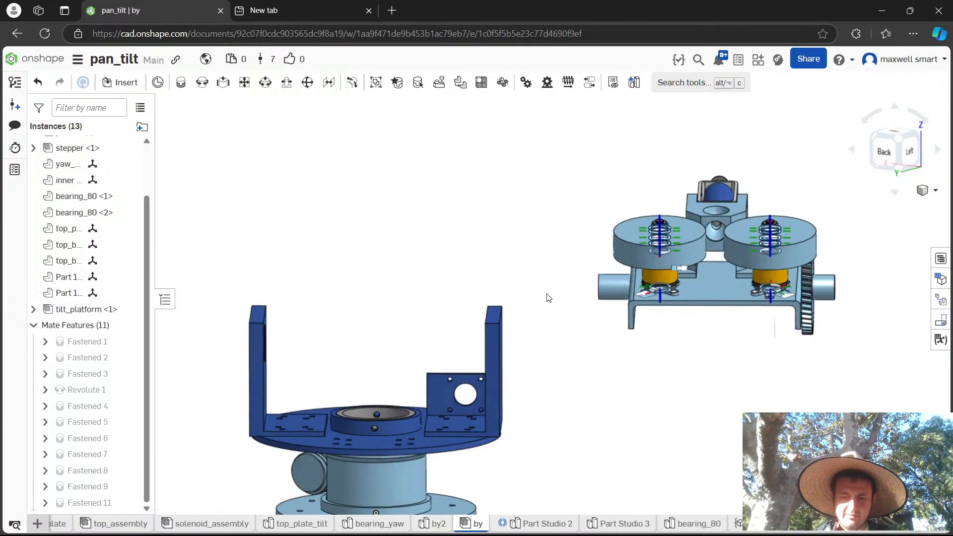
# Add a new revolute mate between the tilt holder's shaft end and the inner edge of the bearing in the motorless top bracket.
pyautogui.moveTo(546, 297); pyautogui.dragTo(557, 293, button='right')
pyautogui.press('m')
pyautogui.scroll(6, 556, 291)
pyautogui.click(593, 264)
pyautogui.moveTo(592, 265); pyautogui.dragTo(429, 357, button='right')
pyautogui.scroll(5, 376, 466)
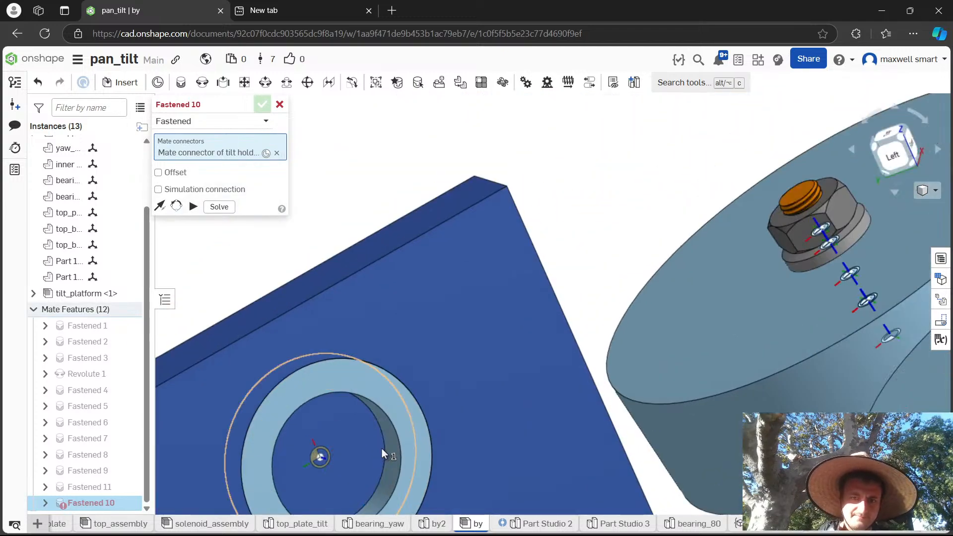
pyautogui.click(385, 447)
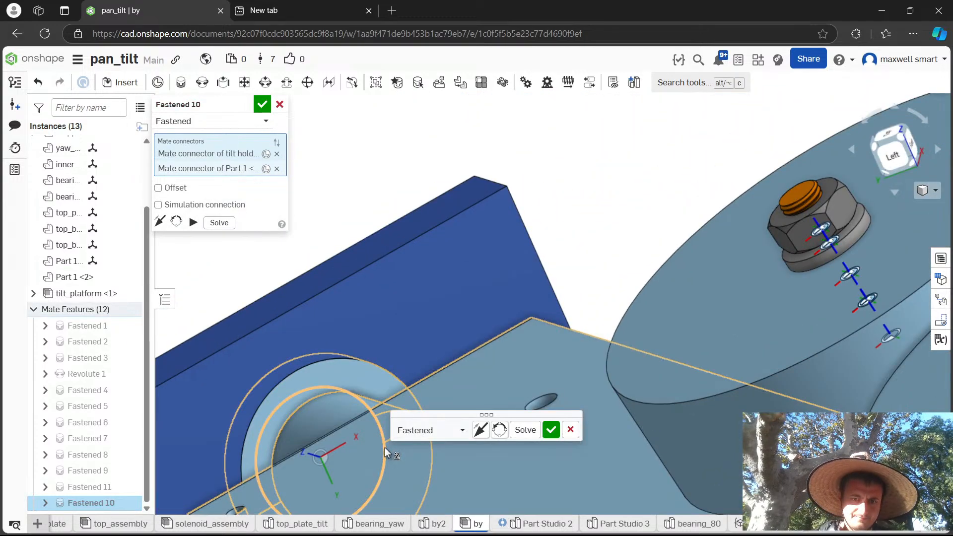
pyautogui.scroll(-3, 384, 447)
pyautogui.click(450, 432)
pyautogui.click(430, 343)
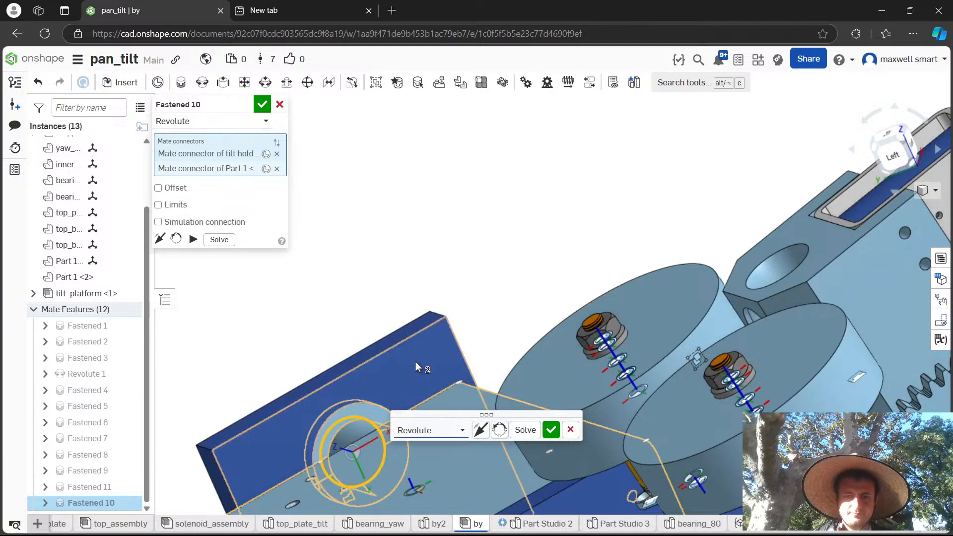
pyautogui.scroll(-5, 273, 315)
pyautogui.click(550, 430)
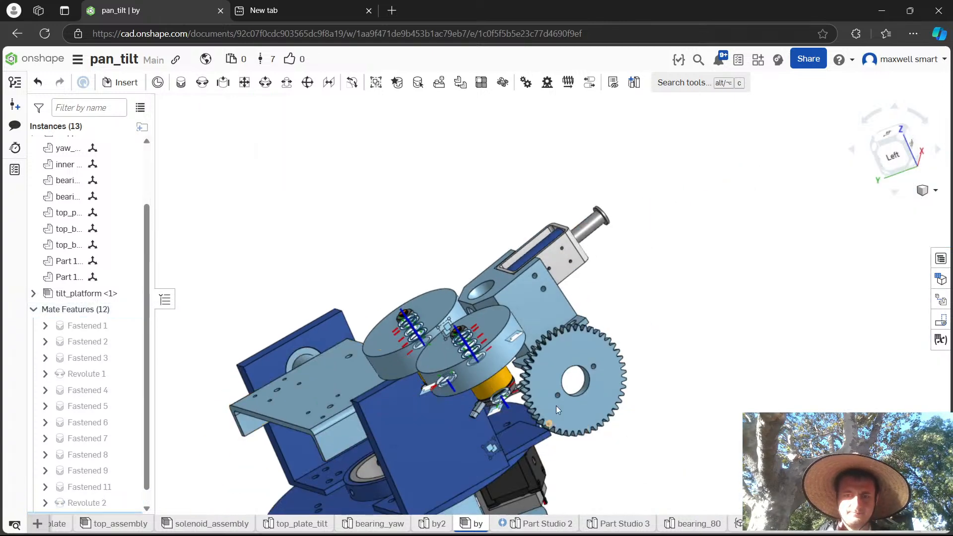
# Examine the remounted tilt platform, the rotating plate and the yaw base from the front and from below.
pyautogui.moveTo(556, 406); pyautogui.dragTo(398, 284, button='right')
pyautogui.moveTo(469, 347); pyautogui.dragTo(748, 399, button='right')
pyautogui.scroll(5, 610, 302)
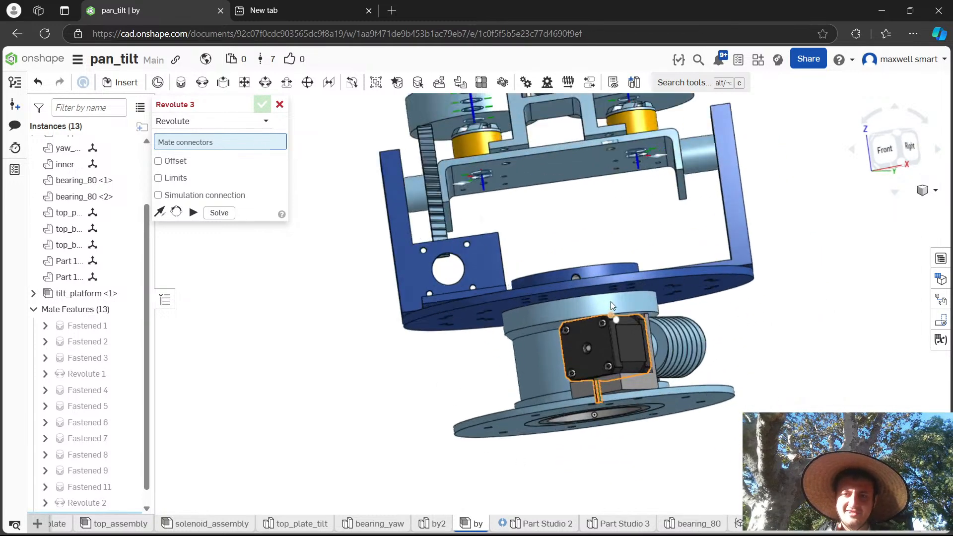
pyautogui.scroll(-4, 772, 341)
pyautogui.moveTo(781, 340)
pyautogui.mouseDown(button='right')
pyautogui.moveTo(824, 320)
pyautogui.moveTo(781, 320)
pyautogui.moveTo(777, 341)
pyautogui.mouseUp(button='right')
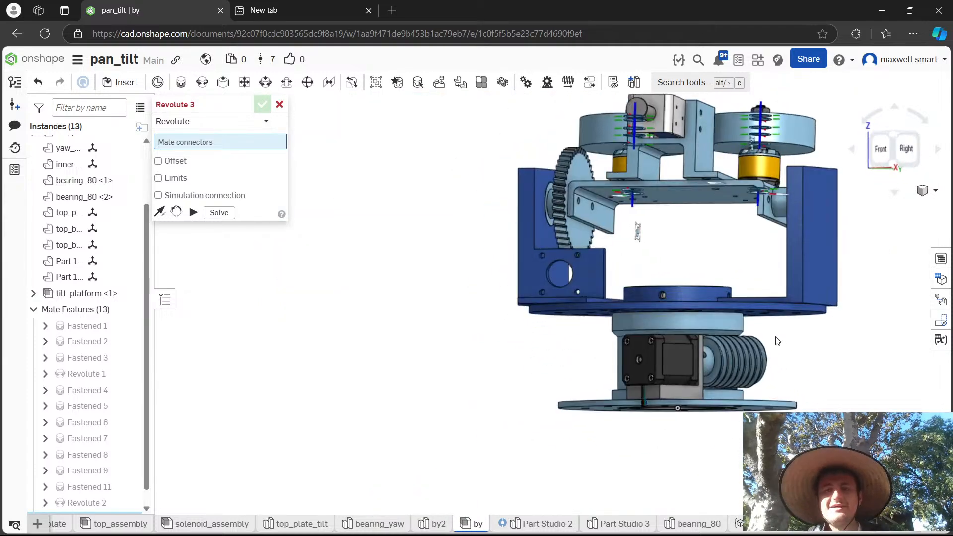
# Switch to the empty browser tab, open amazon.com and go to its product search.
pyautogui.click(298, 6)
pyautogui.write('ama')
pyautogui.press('Return')
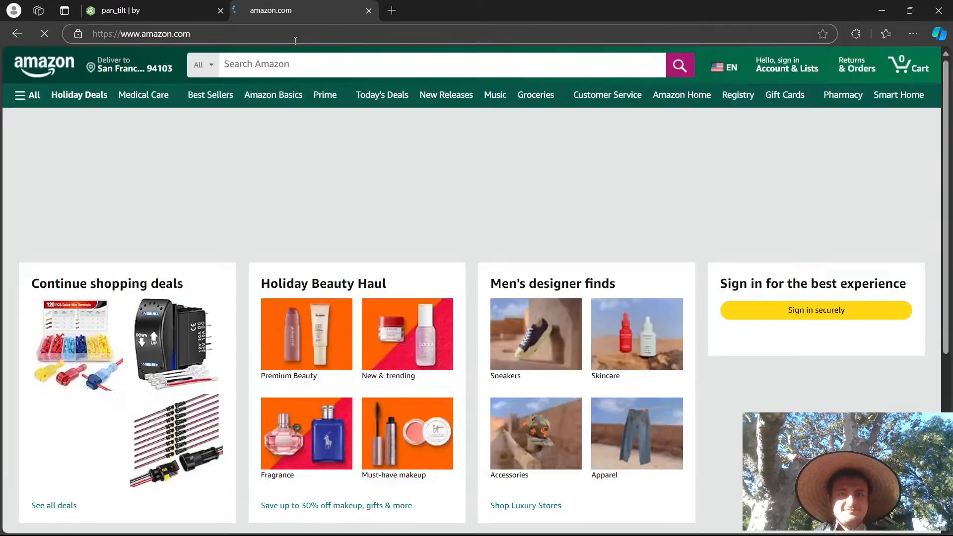
pyautogui.click(276, 65)
pyautogui.write('200')
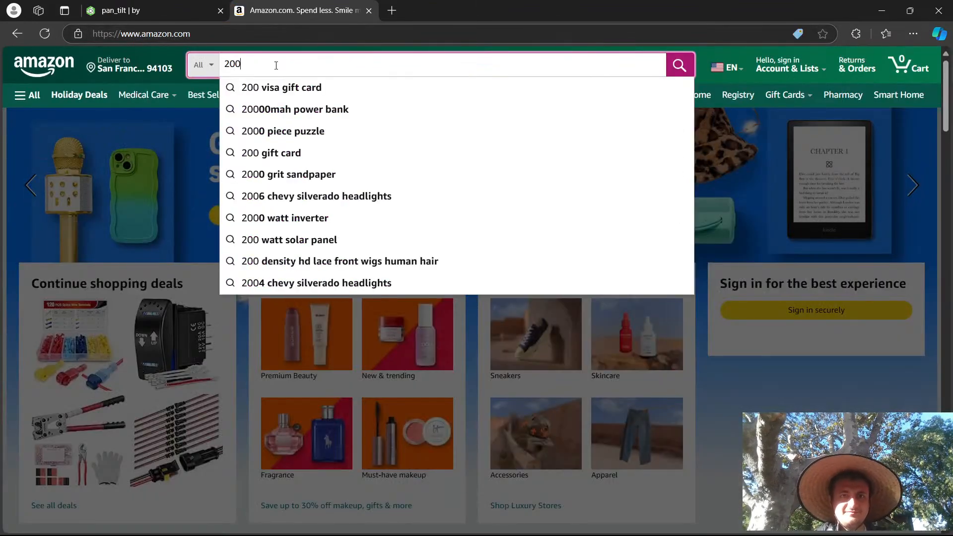
pyautogui.press('BackSpace')
pyautogui.press('BackSpace')
pyautogui.press('BackSpace')
pyautogui.hotkey('alt', 'Tab')
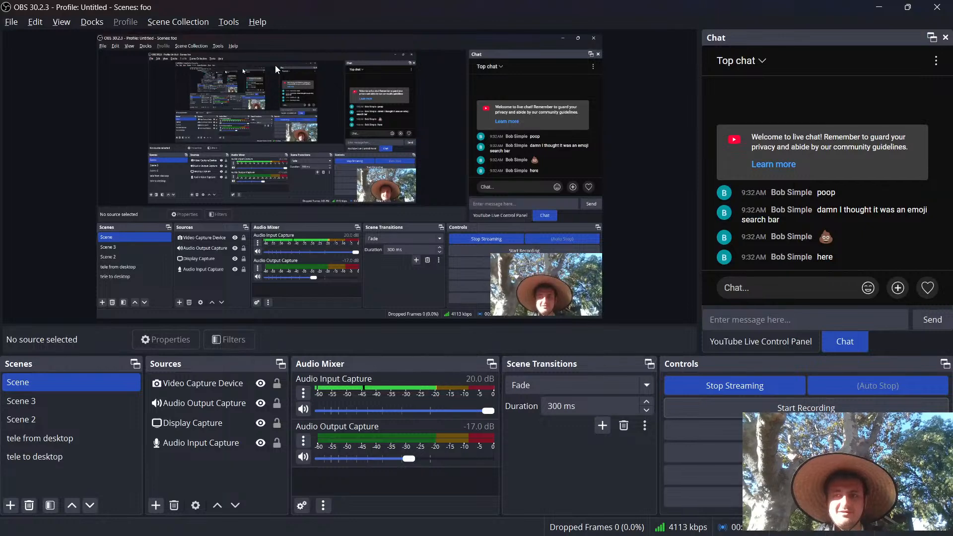
pyautogui.hotkey('alt', 'Tab')
# Search Amazon for "200mm bearing" and look through the results for a large ring bearing.
pyautogui.write('200mm bearing')
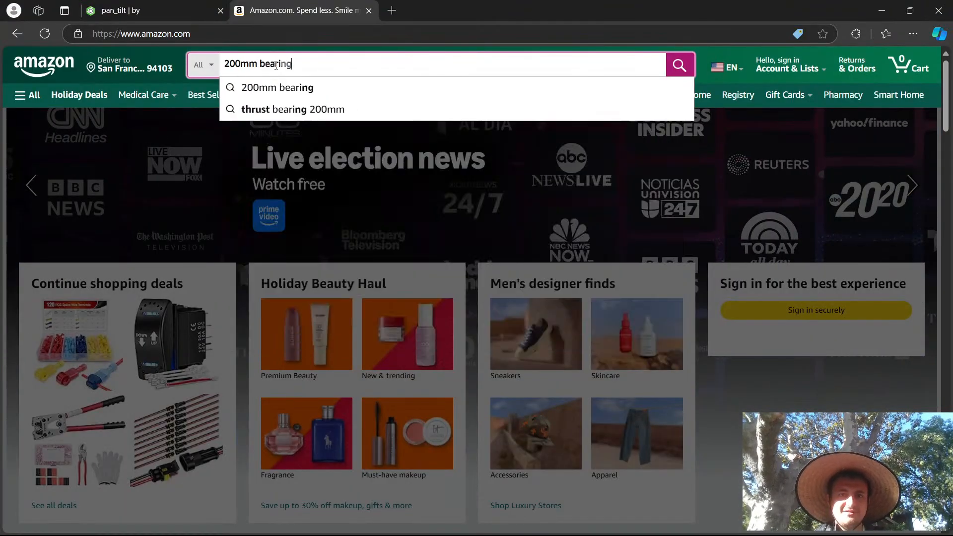
pyautogui.press('Return')
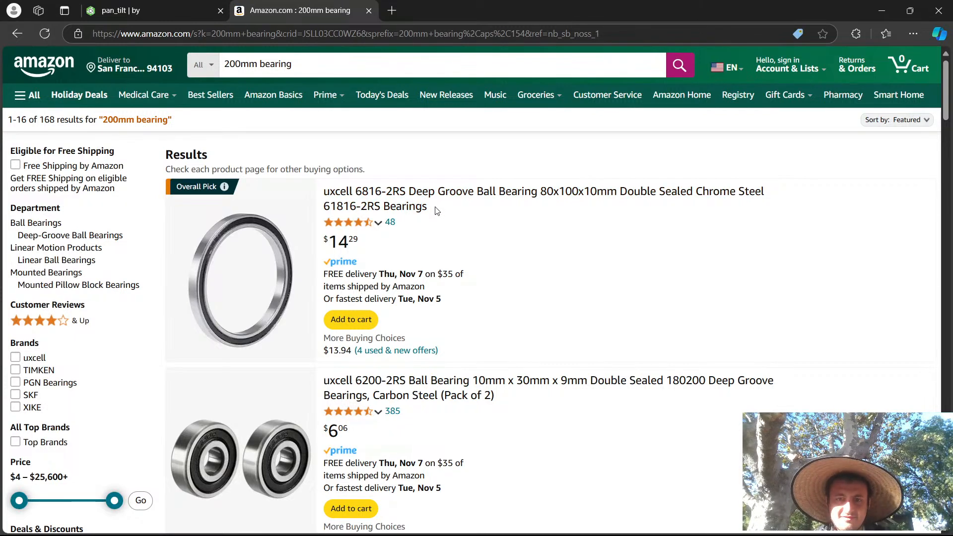
pyautogui.scroll(-1, 437, 211)
pyautogui.moveTo(441, 181); pyautogui.dragTo(386, 83)
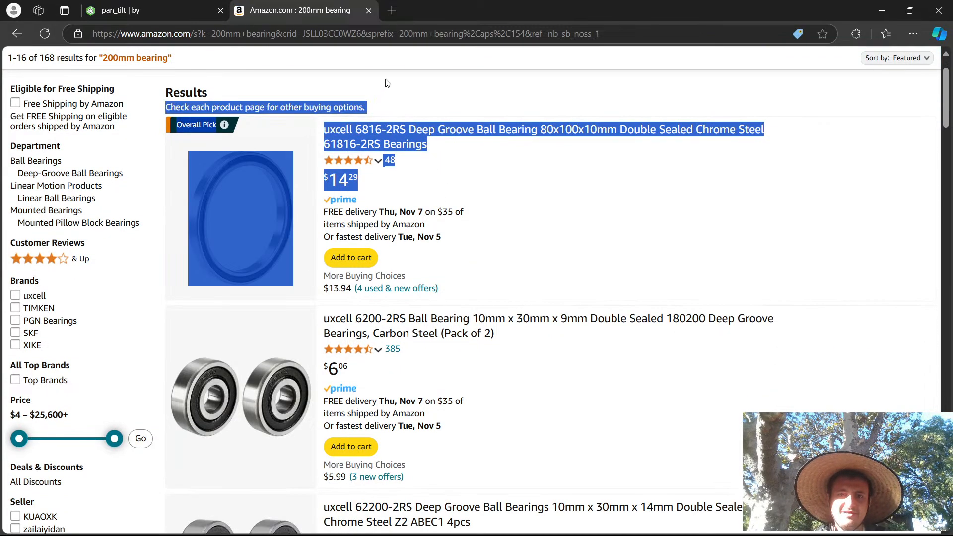
pyautogui.click(387, 83)
pyautogui.scroll(-10, 387, 148)
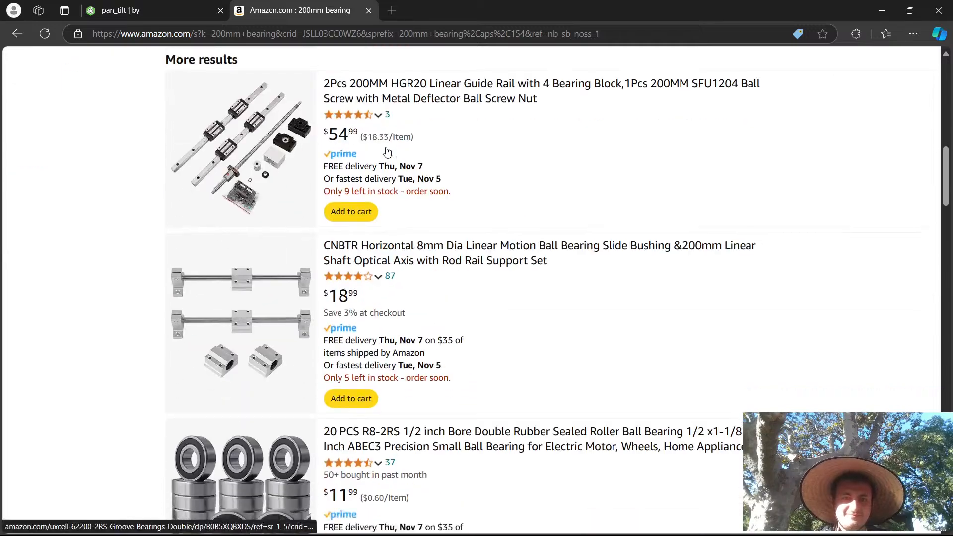
pyautogui.scroll(-15, 387, 151)
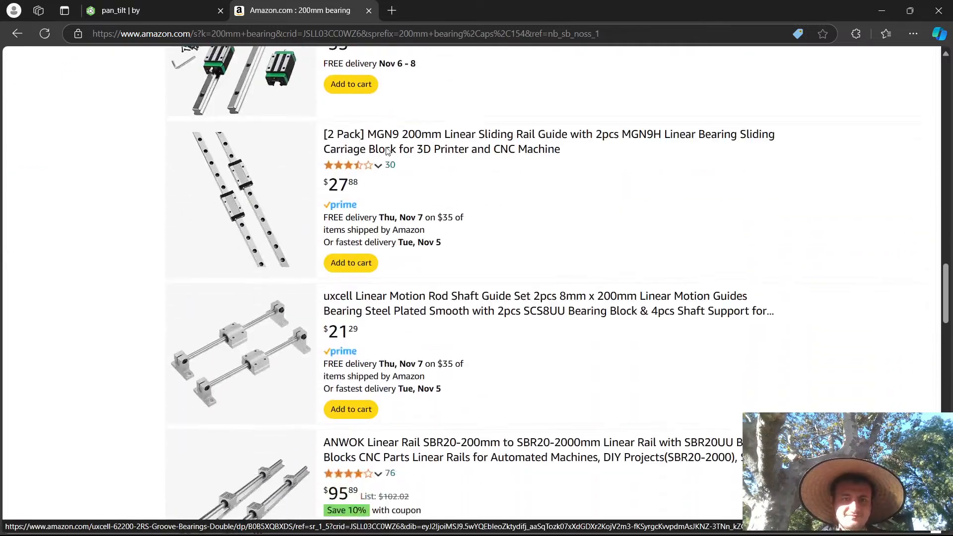
pyautogui.scroll(-6, 388, 146)
pyautogui.scroll(20, 473, 287)
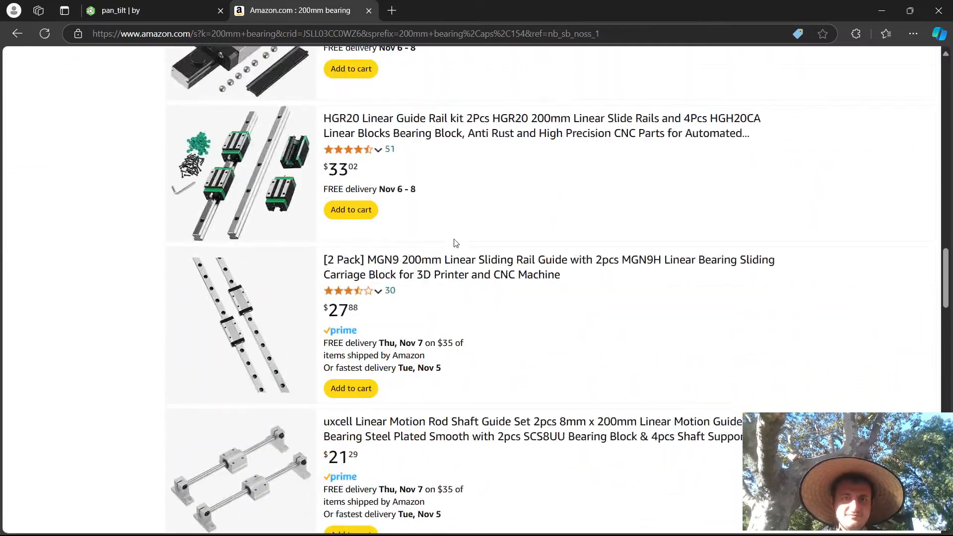
pyautogui.scroll(15, 473, 287)
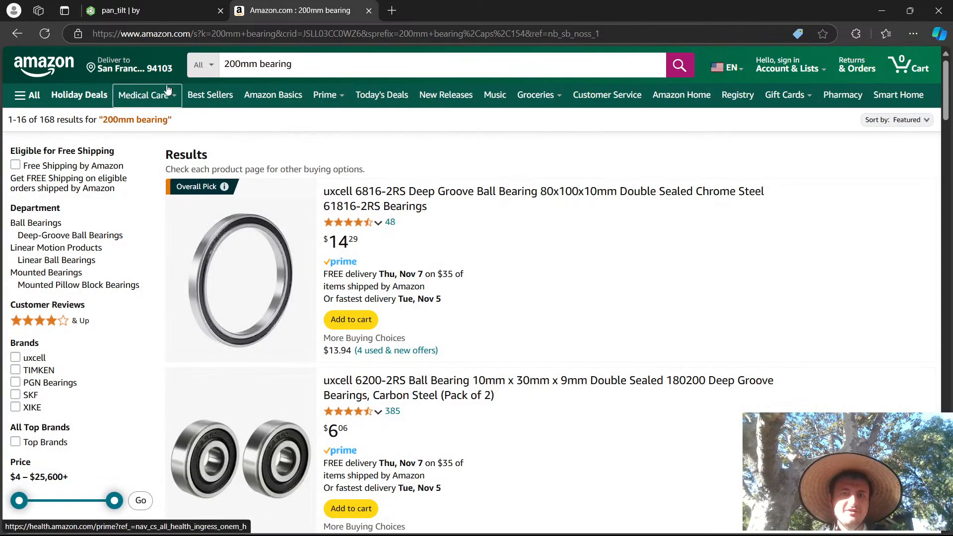
# Change the Amazon search to "150mm bearing" and run it.
pyautogui.click(240, 63)
pyautogui.press('BackSpace')
pyautogui.press('BackSpace')
pyautogui.press('BackSpace')
pyautogui.write('150')
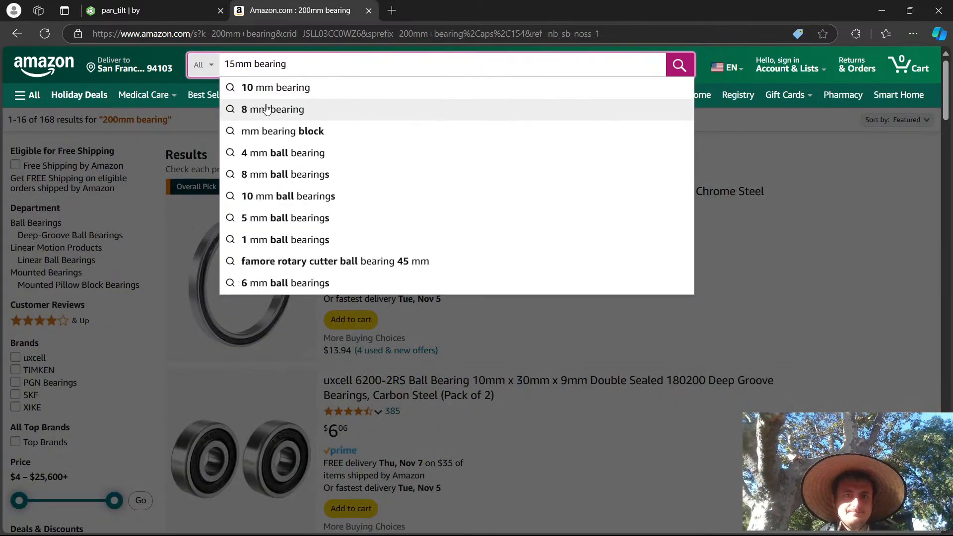
pyautogui.press('Return')
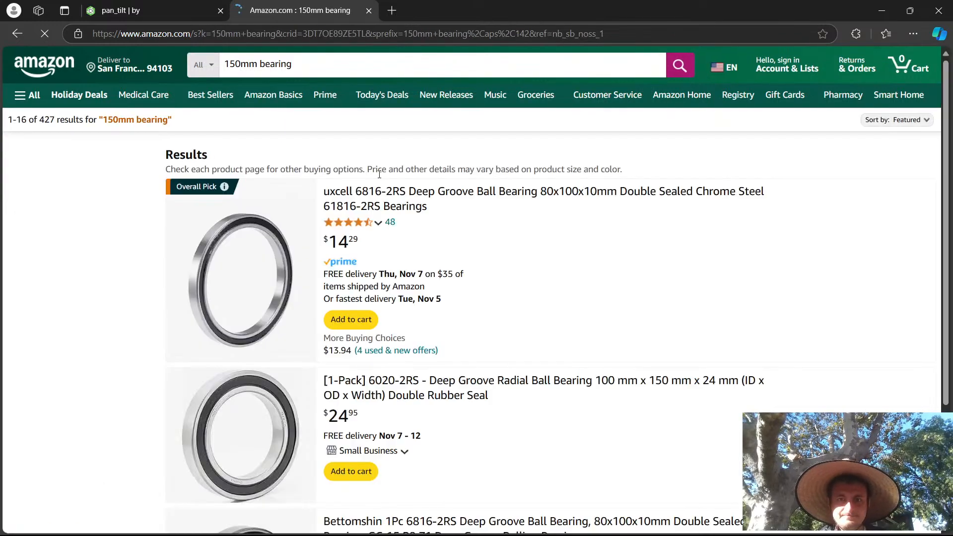
# Look through the 150mm bearing results and open the uxcell AXK100135 needle roller thrust bearing in its own tab.
pyautogui.scroll(-1, 544, 276)
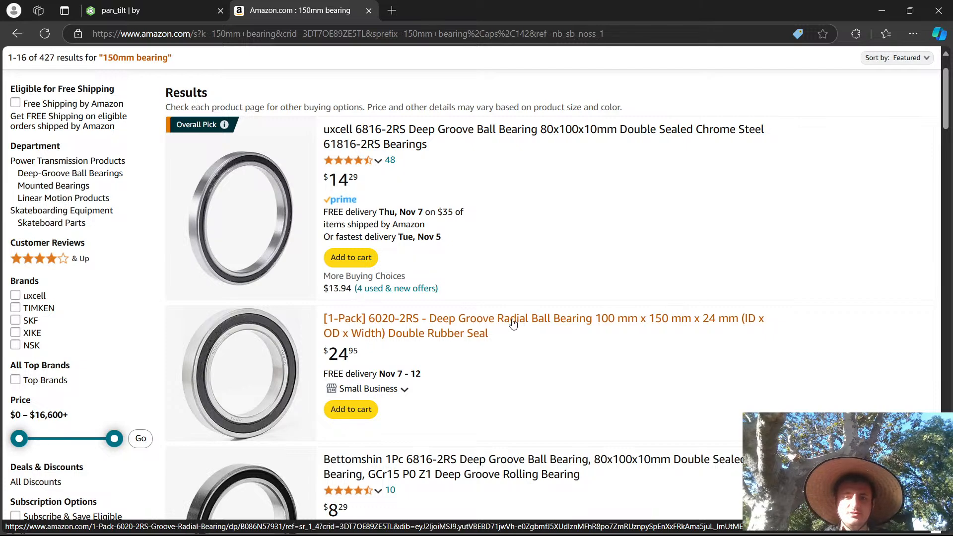
pyautogui.scroll(-2, 512, 323)
pyautogui.scroll(-4, 592, 328)
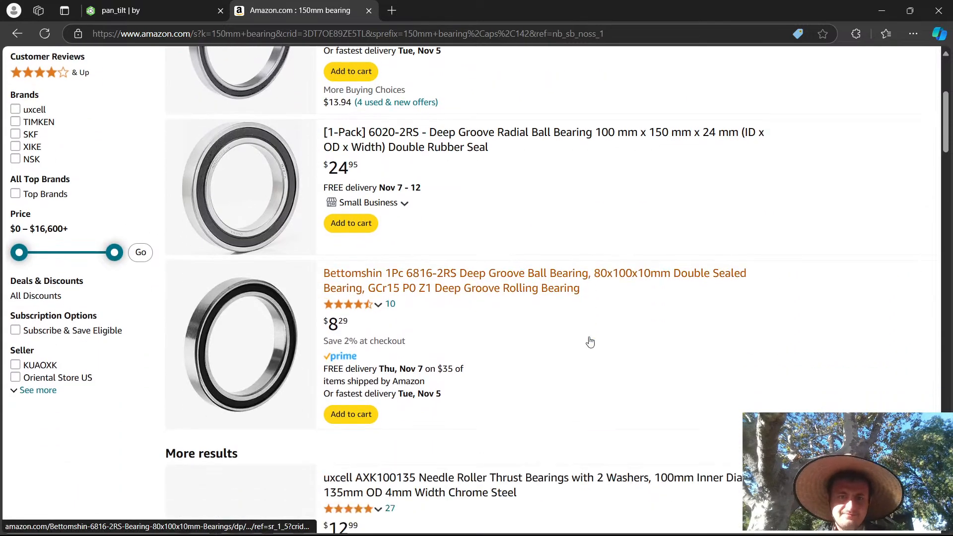
pyautogui.scroll(-2, 590, 340)
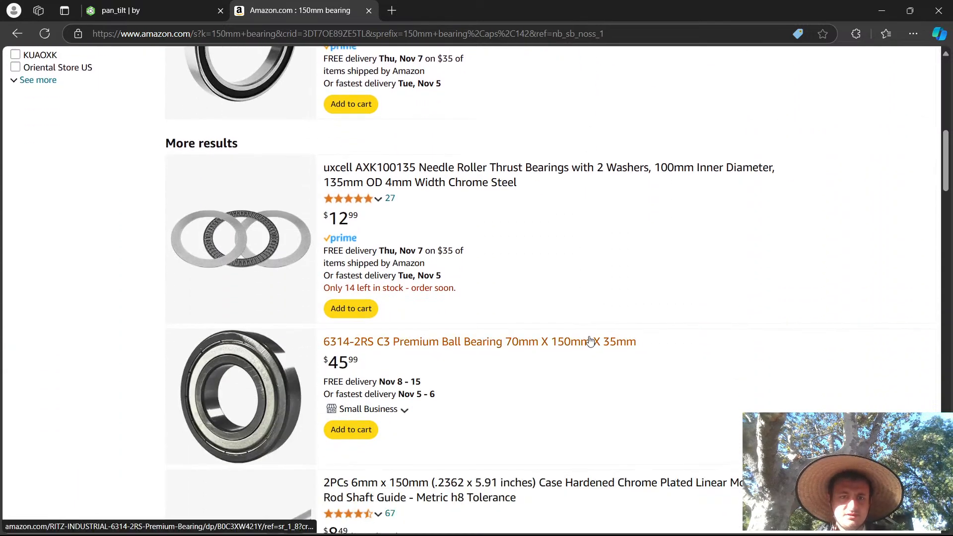
pyautogui.scroll(-1, 590, 341)
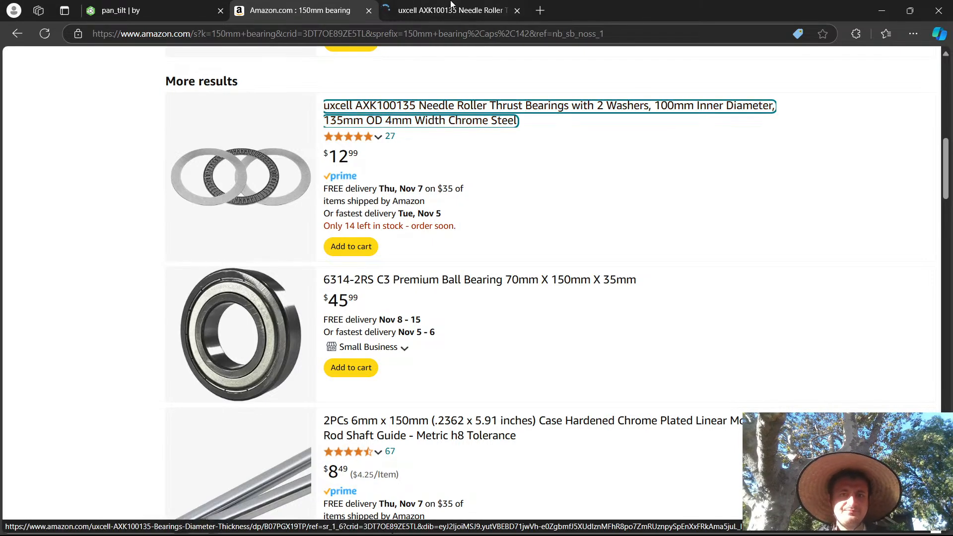
pyautogui.click(451, 10)
# Choose the 120x155x4mm size of the thrust bearing and read its specifications and item description.
pyautogui.moveTo(194, 323)
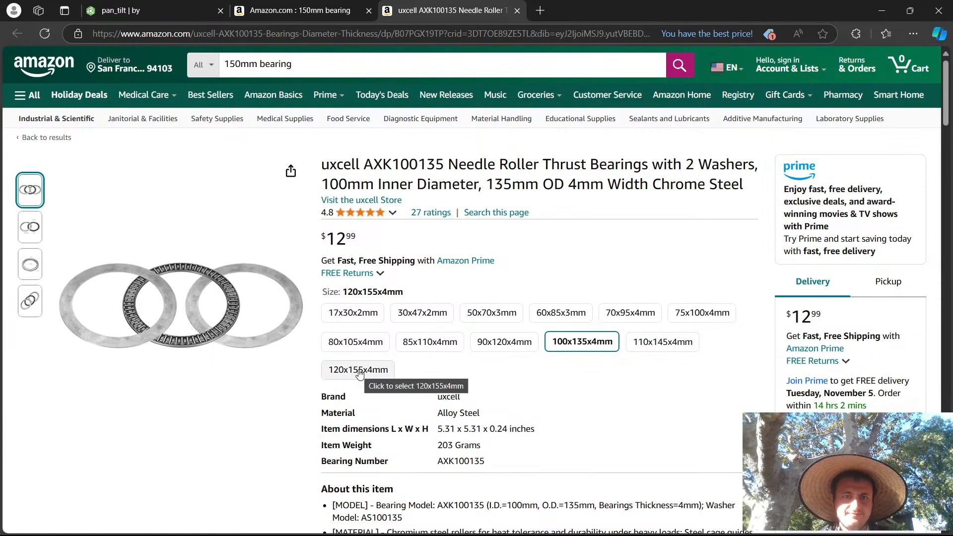
pyautogui.click(359, 370)
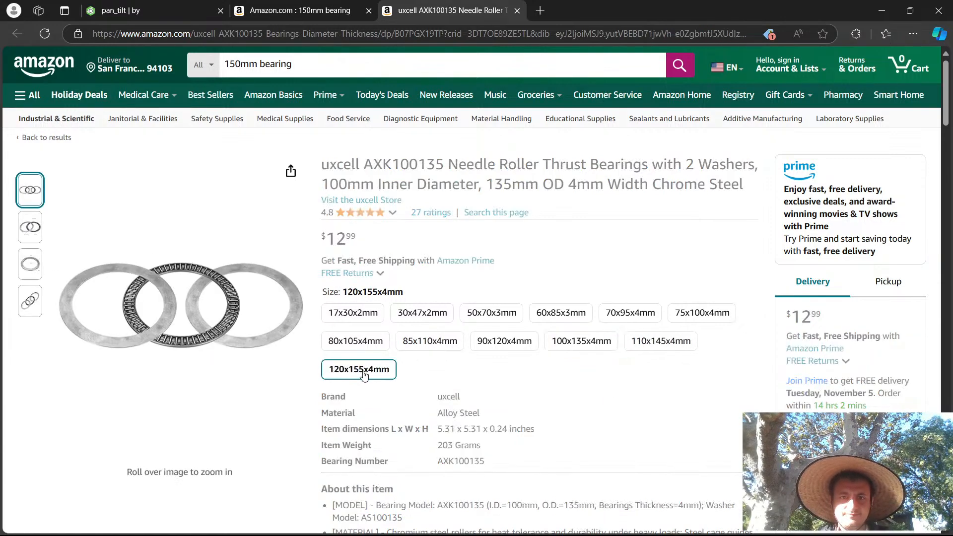
pyautogui.scroll(-2, 466, 395)
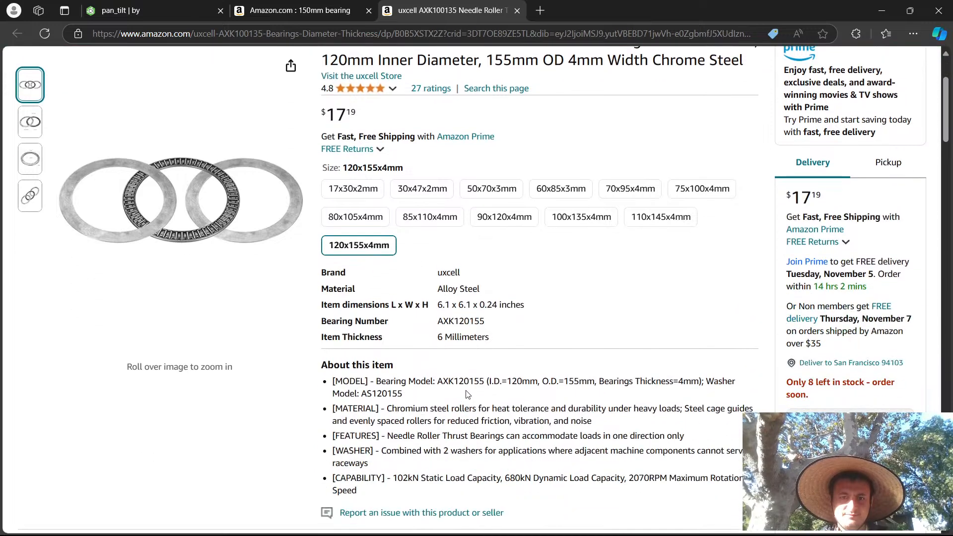
pyautogui.rightClick(389, 391)
pyautogui.click(373, 390)
# Examine each product picture of the thrust bearing, including the dimension drawing and the separated rollers and washers.
pyautogui.moveTo(211, 217)
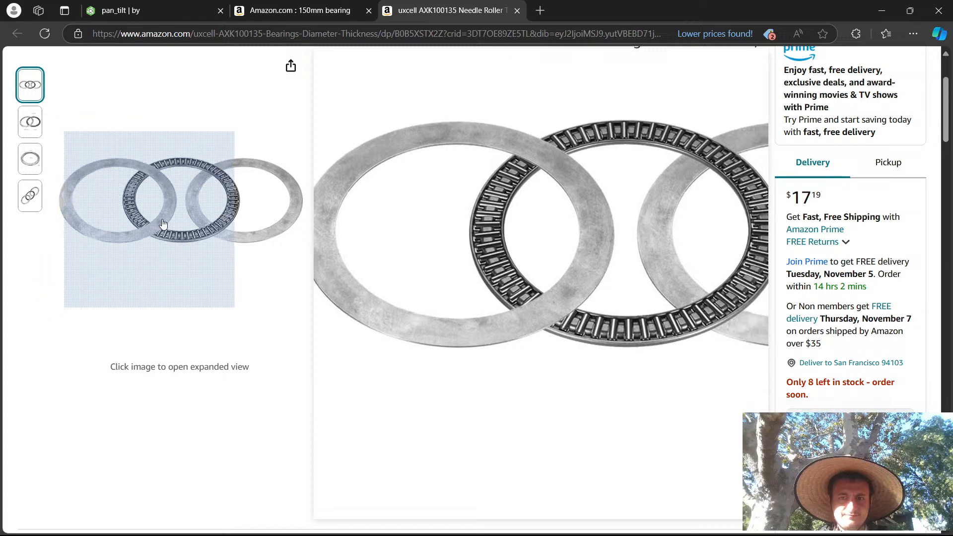
pyautogui.moveTo(30, 129)
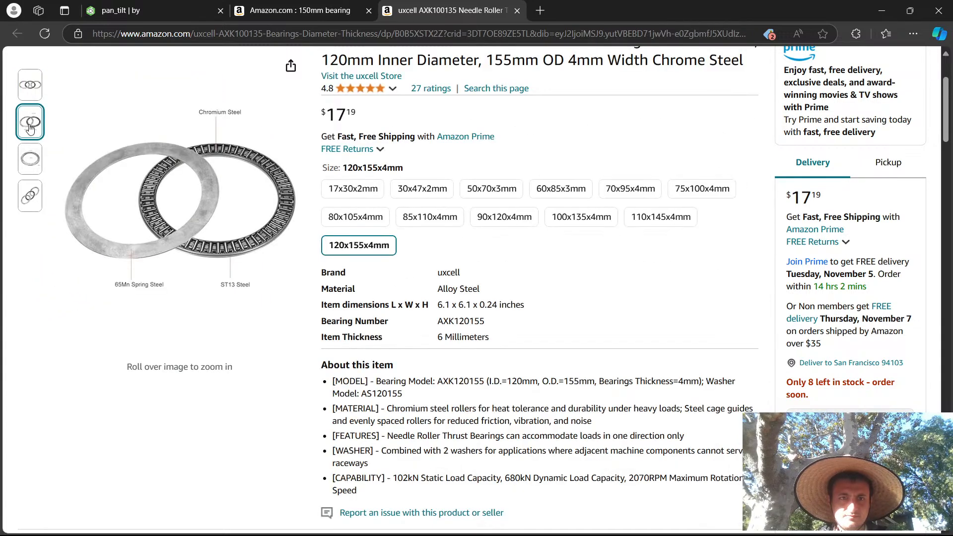
pyautogui.moveTo(26, 154)
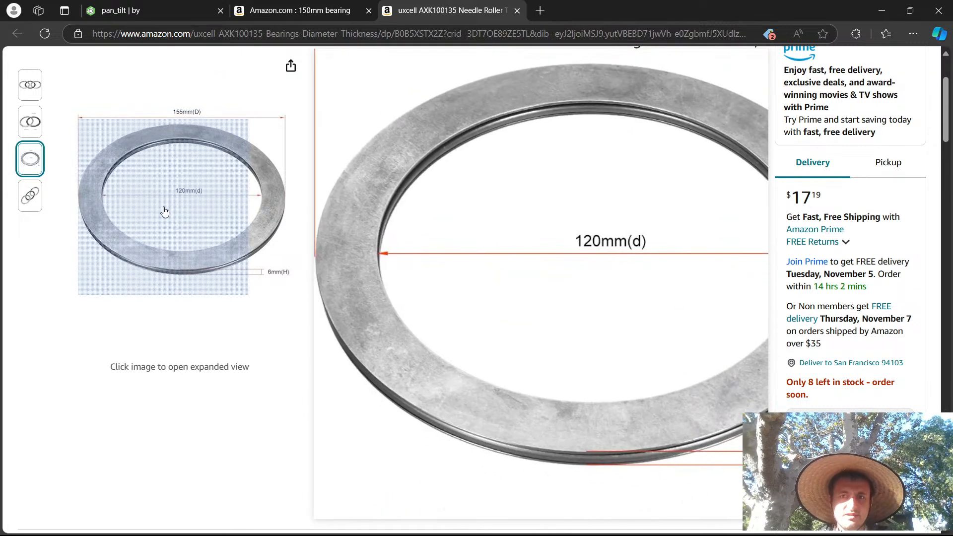
pyautogui.moveTo(15, 200)
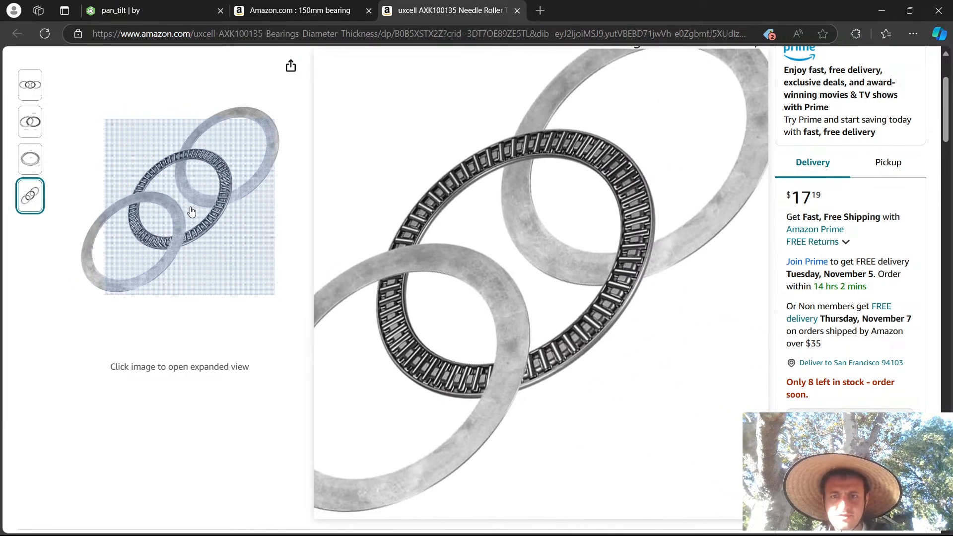
pyautogui.moveTo(31, 90)
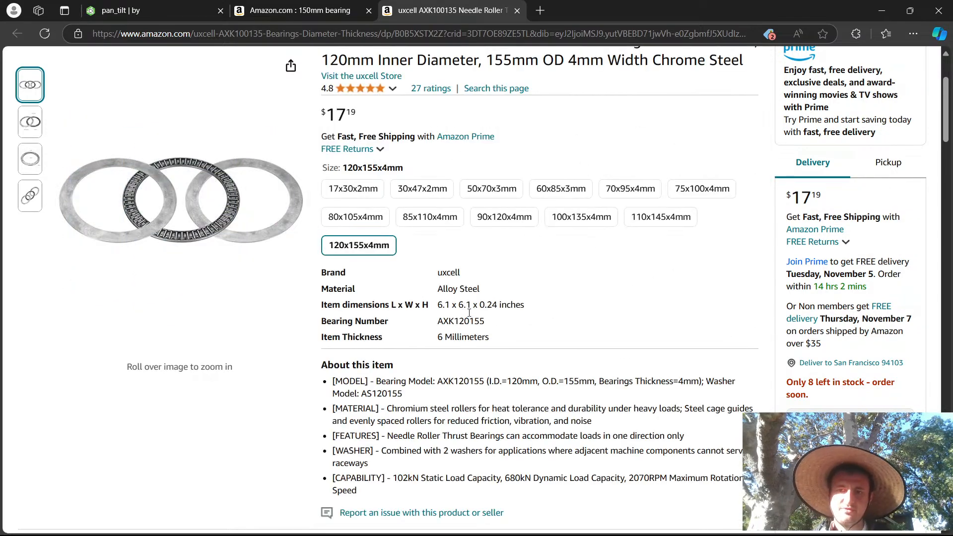
# Look through the related products on the thrust bearing page and further down the 150mm bearing search results.
pyautogui.scroll(-7, 369, 239)
pyautogui.scroll(-5, 297, 258)
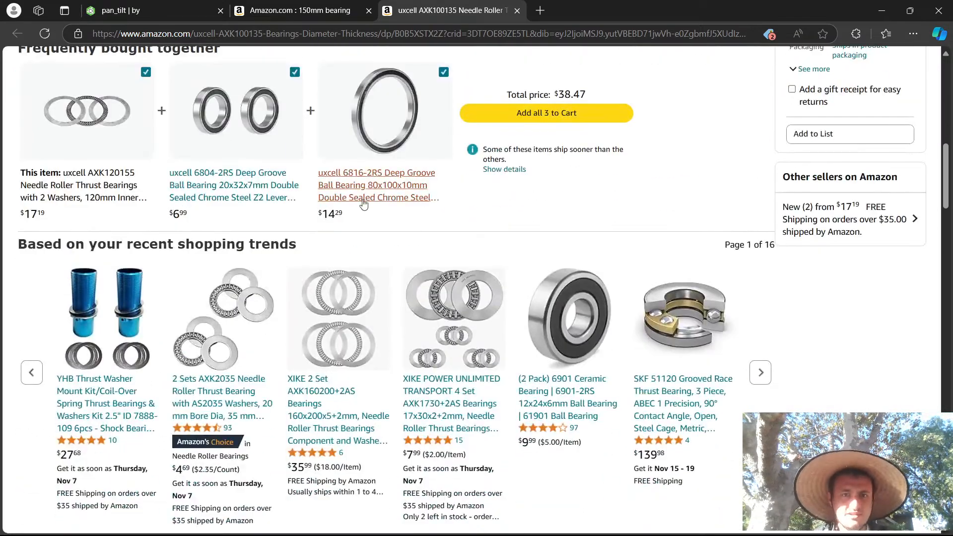
pyautogui.scroll(-1, 599, 186)
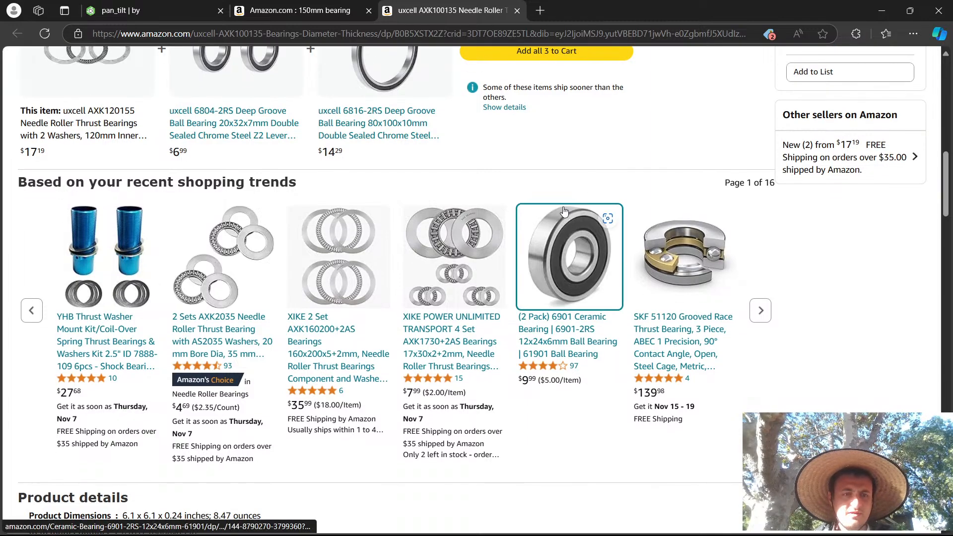
pyautogui.click(299, 10)
pyautogui.scroll(-6, 429, 321)
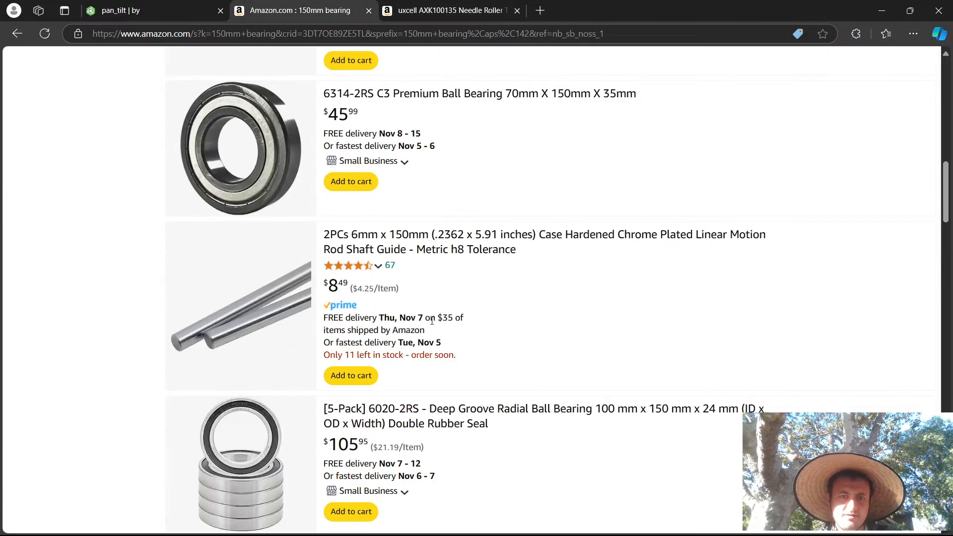
pyautogui.scroll(-1, 433, 324)
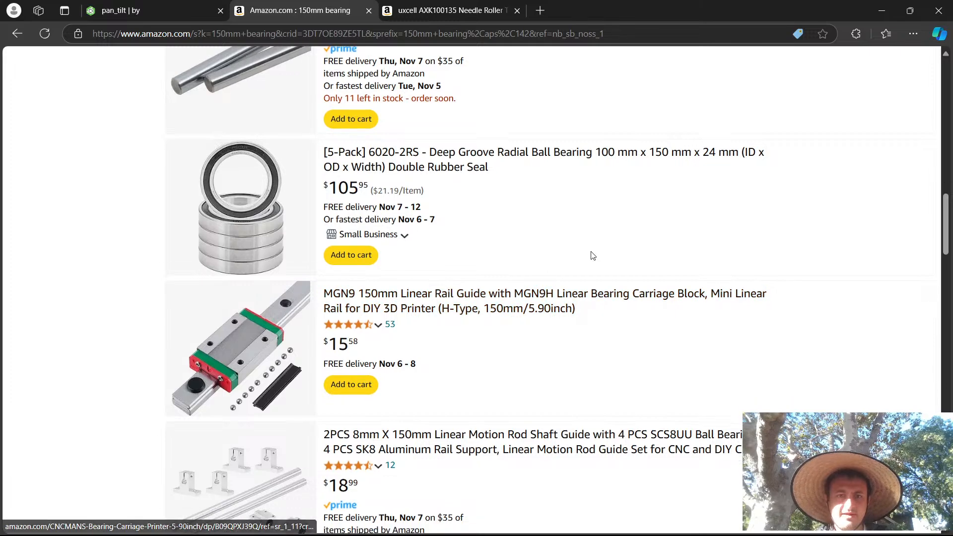
pyautogui.scroll(-3, 593, 257)
# Return to the pan_tilt assembly in Onshape and discard the unfinished Revolute 3 mate.
pyautogui.hotkey('ctrl', '1')
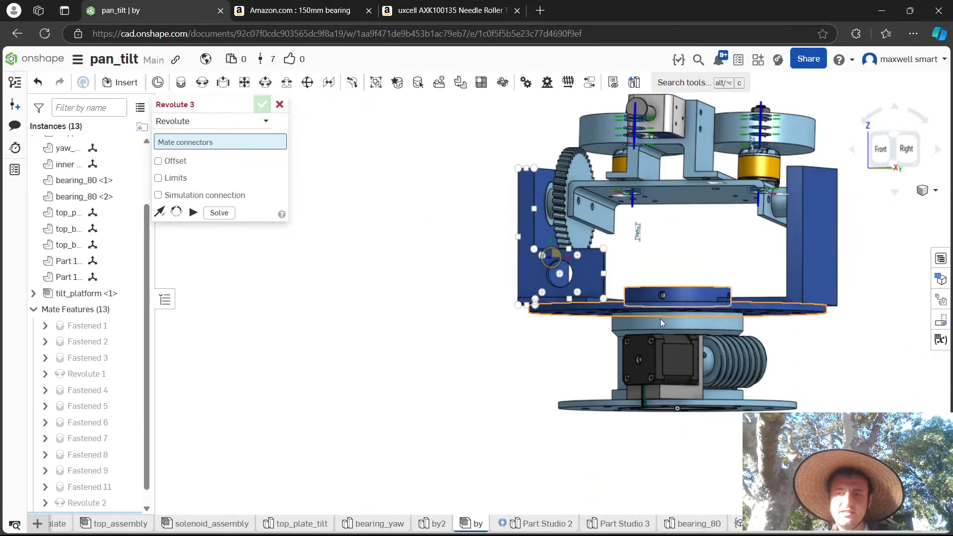
pyautogui.moveTo(446, 331); pyautogui.dragTo(504, 339, button='right')
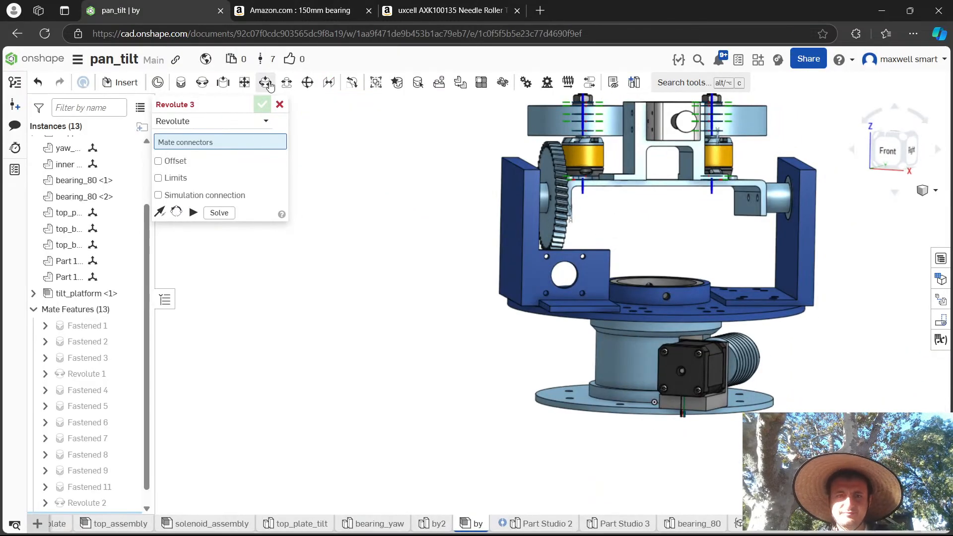
pyautogui.click(279, 104)
# Examine the pan-tilt assembly from several sides, including the upright brackets, top plate, yaw drive and base flange.
pyautogui.moveTo(287, 203)
pyautogui.mouseDown(button='right')
pyautogui.moveTo(291, 215)
pyautogui.moveTo(260, 215)
pyautogui.moveTo(293, 222)
pyautogui.mouseUp(button='right')
pyautogui.moveTo(749, 246)
pyautogui.mouseDown(button='right')
pyautogui.moveTo(823, 217)
pyautogui.moveTo(800, 206)
pyautogui.moveTo(776, 216)
pyautogui.moveTo(808, 232)
pyautogui.moveTo(737, 241)
pyautogui.mouseUp(button='right')
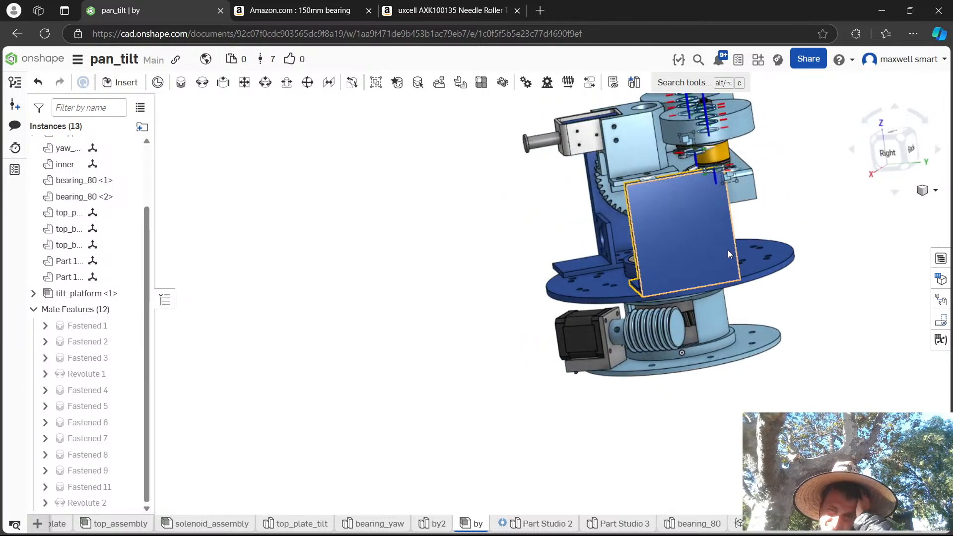
pyautogui.moveTo(728, 258); pyautogui.dragTo(693, 325, button='right')
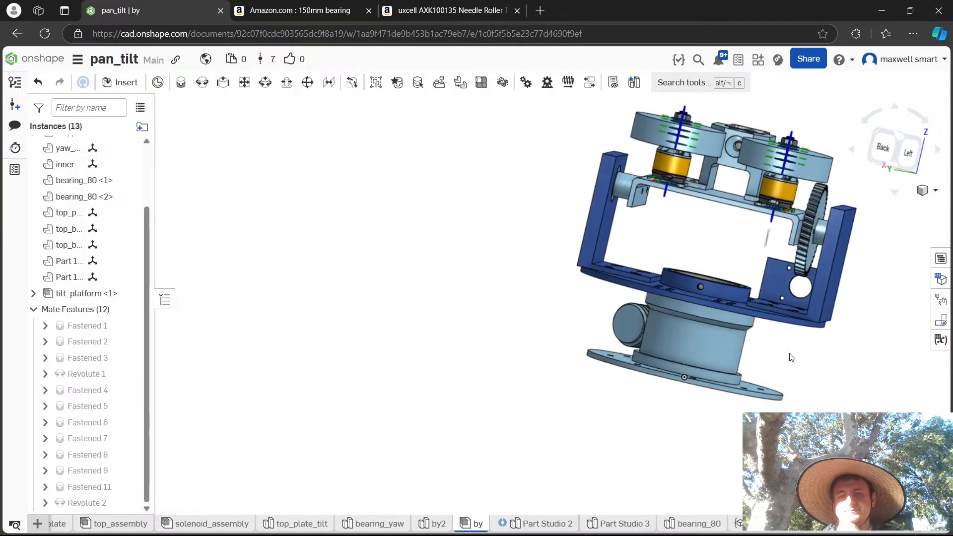
pyautogui.moveTo(778, 371); pyautogui.dragTo(742, 376, button='right')
pyautogui.scroll(5, 769, 365)
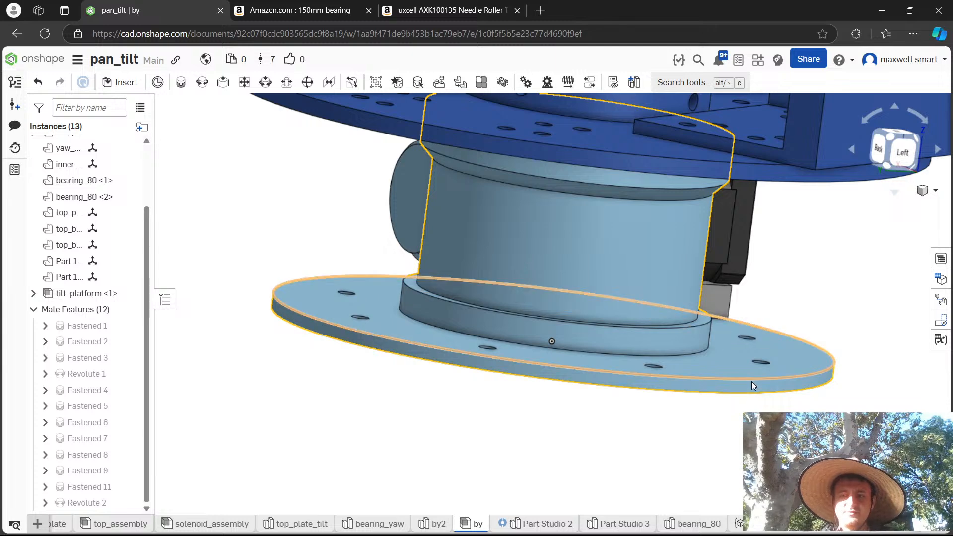
pyautogui.scroll(-3, 732, 383)
pyautogui.scroll(-2, 735, 386)
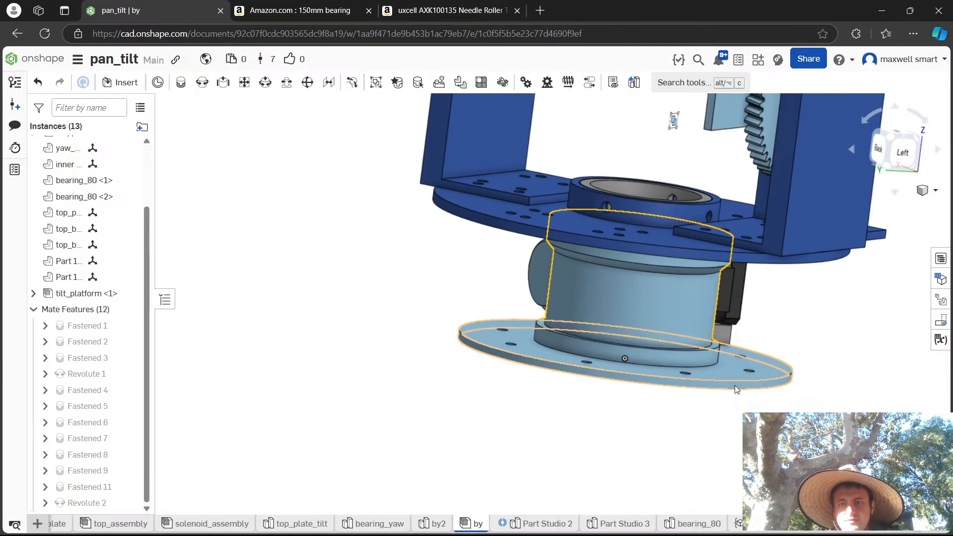
pyautogui.scroll(-5, 734, 385)
pyautogui.moveTo(734, 385); pyautogui.dragTo(772, 287, button='right')
pyautogui.scroll(5, 747, 387)
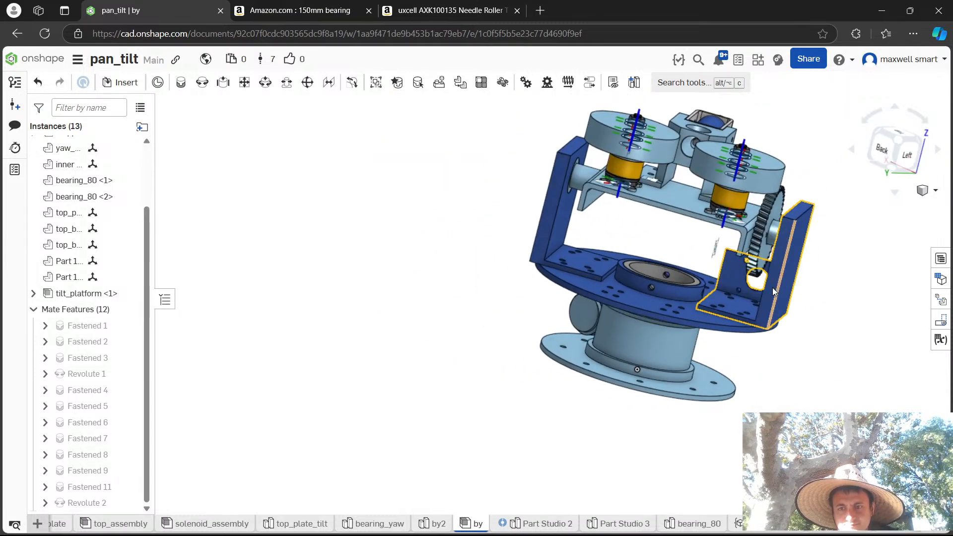
# Measure the distance between the outer face of the top plate's raised ring and the near edge of the gear-side bracket.
pyautogui.scroll(10, 676, 311)
pyautogui.moveTo(629, 298); pyautogui.dragTo(501, 267, button='right')
pyautogui.click(502, 269)
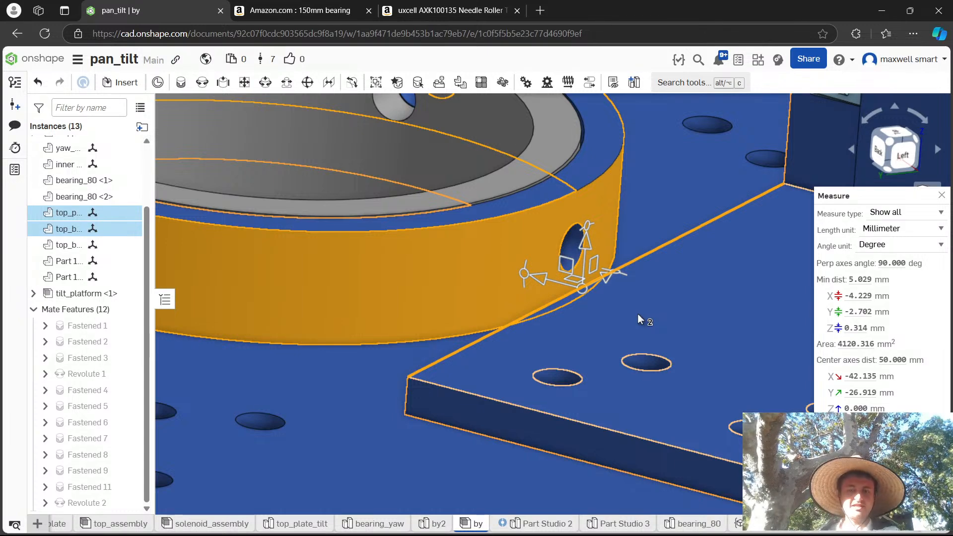
pyautogui.hotkey('alt', 'Tab')
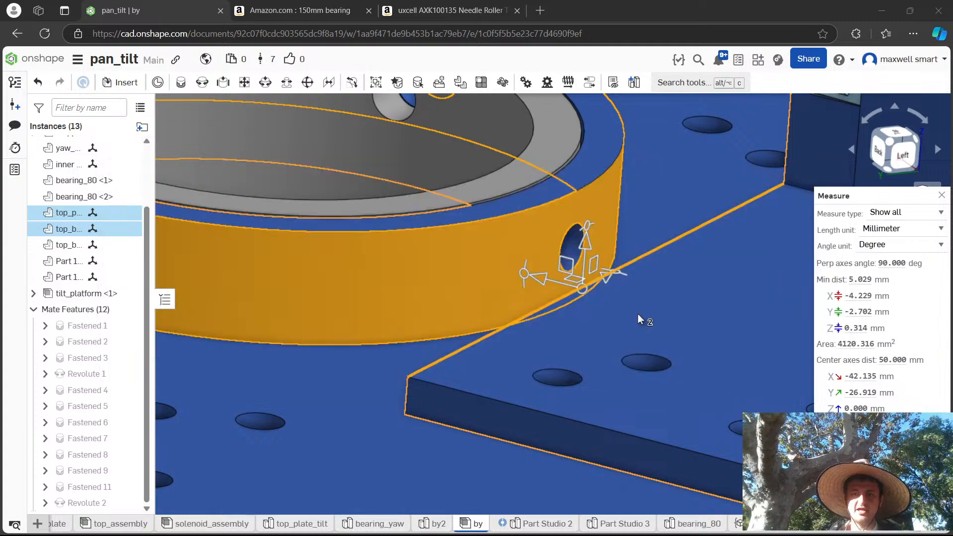
# Examine the clearance between the top plate's raised ring and the bracket bases, along with the surrounding mounting holes.
pyautogui.scroll(-5, 638, 313)
pyautogui.moveTo(402, 299); pyautogui.dragTo(431, 303, button='right')
pyautogui.moveTo(430, 303); pyautogui.dragTo(447, 362, button='middle')
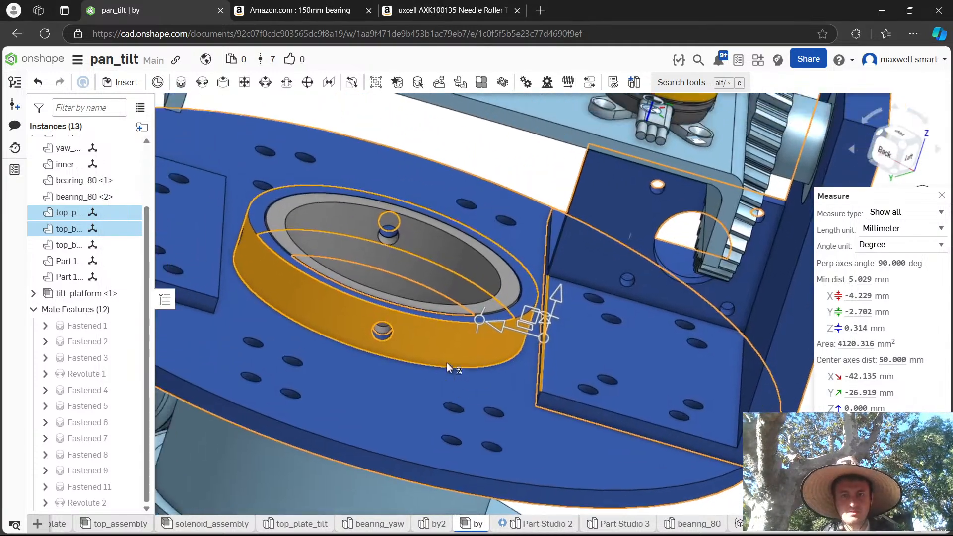
pyautogui.scroll(5, 487, 330)
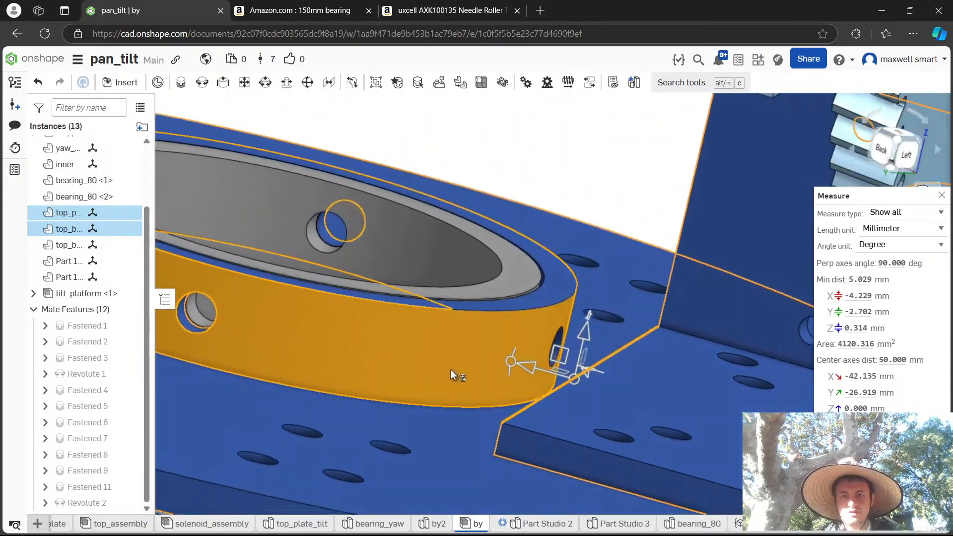
pyautogui.moveTo(451, 369); pyautogui.dragTo(394, 328, button='right')
pyautogui.scroll(-4, 488, 377)
pyautogui.scroll(-1, 556, 377)
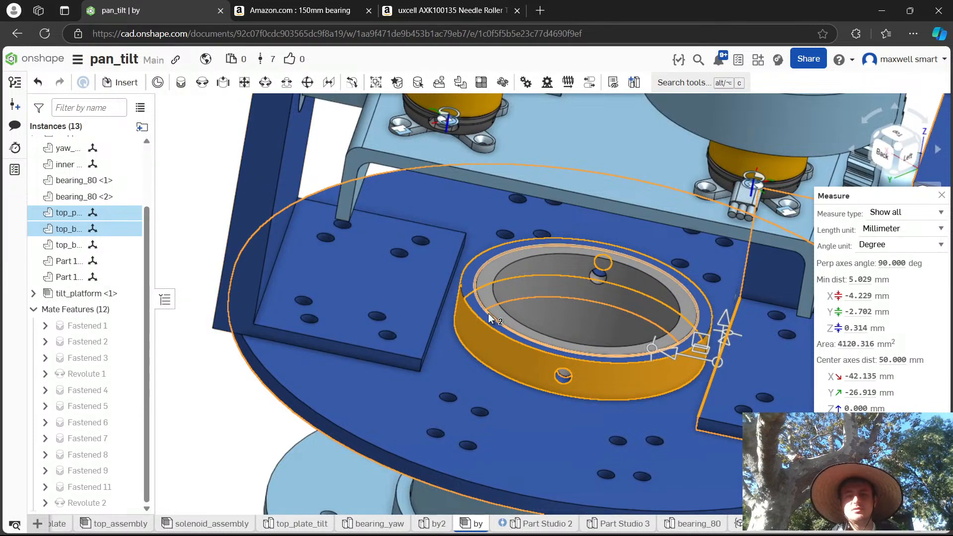
pyautogui.scroll(-1, 620, 374)
pyautogui.moveTo(610, 375); pyautogui.dragTo(505, 364, button='middle')
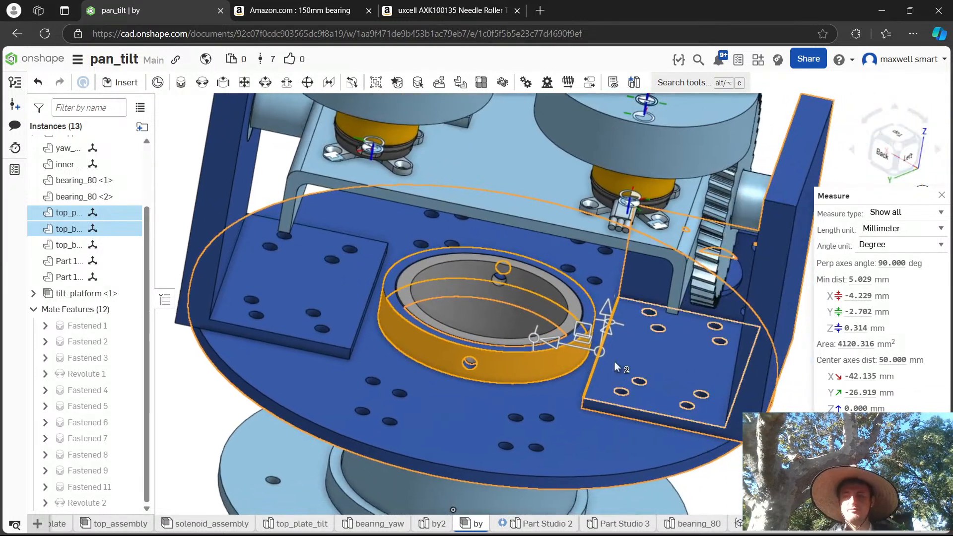
pyautogui.moveTo(586, 358)
pyautogui.mouseDown(button='right')
pyautogui.moveTo(607, 349)
pyautogui.moveTo(594, 353)
pyautogui.mouseUp(button='right')
pyautogui.scroll(5, 594, 353)
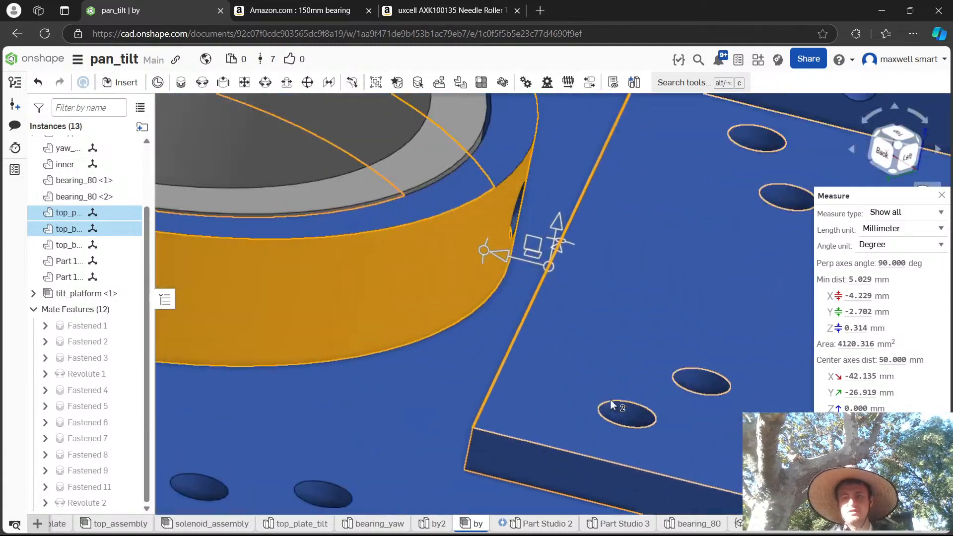
pyautogui.scroll(-5, 597, 421)
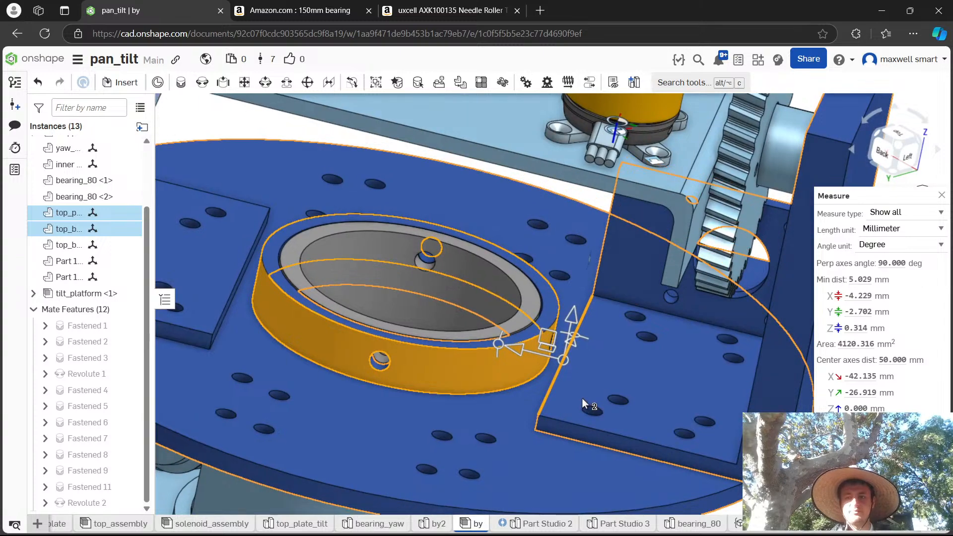
pyautogui.moveTo(581, 398); pyautogui.dragTo(602, 380, button='right')
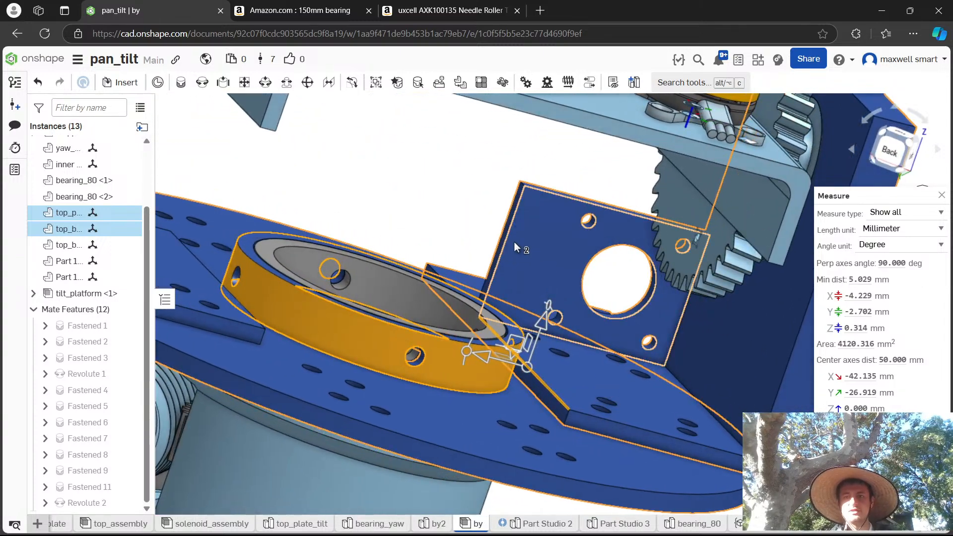
pyautogui.moveTo(513, 241); pyautogui.dragTo(472, 419, button='right')
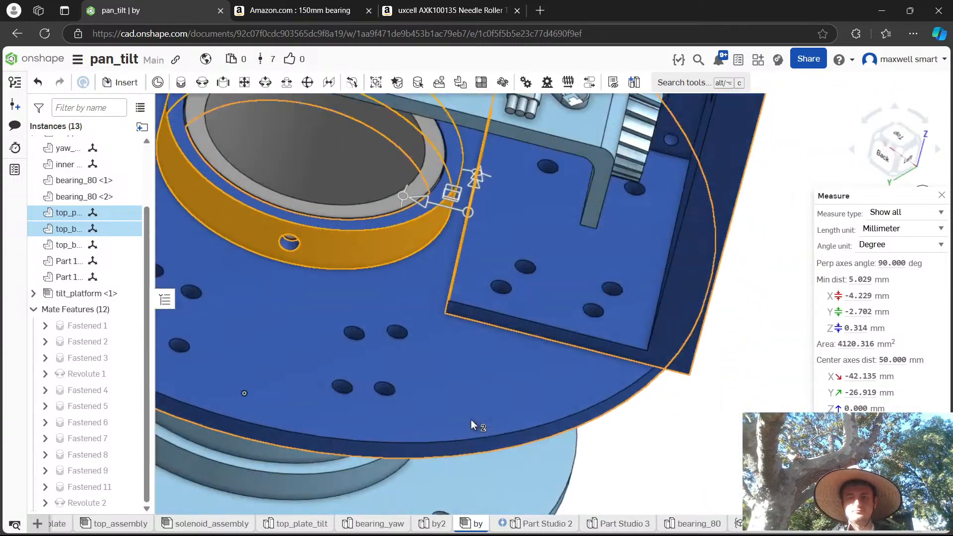
# Measure the distance from the gear-side bracket's inner base edge to its nearest mounting hole.
pyautogui.click(756, 338)
pyautogui.scroll(3, 418, 300)
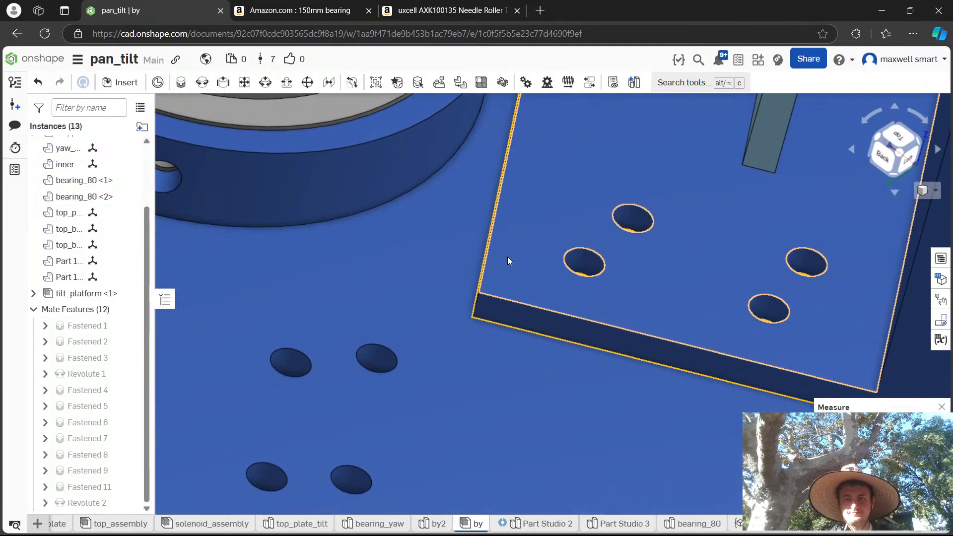
pyautogui.click(489, 243)
pyautogui.click(581, 259)
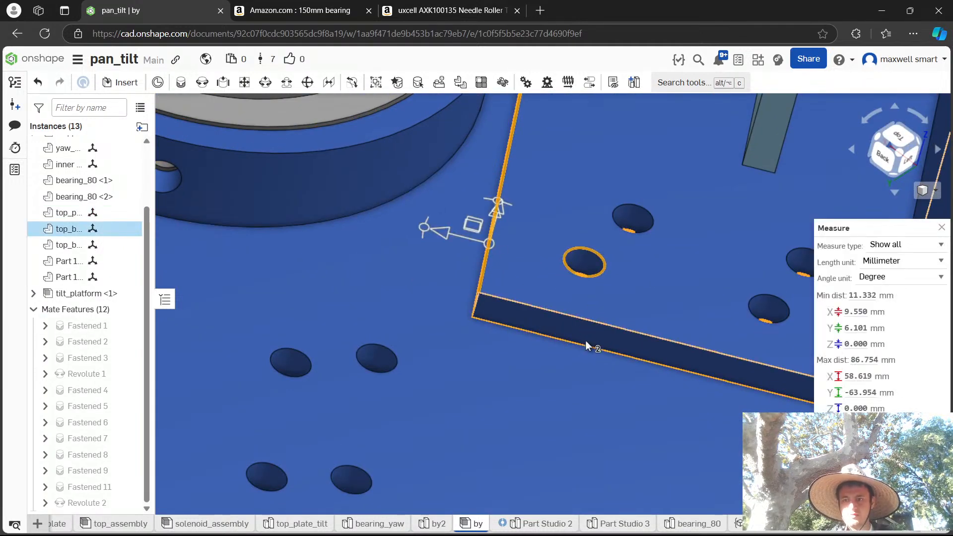
pyautogui.moveTo(582, 321)
pyautogui.mouseDown(button='right')
pyautogui.moveTo(603, 310)
pyautogui.moveTo(576, 293)
pyautogui.moveTo(593, 291)
pyautogui.moveTo(591, 310)
pyautogui.mouseUp(button='right')
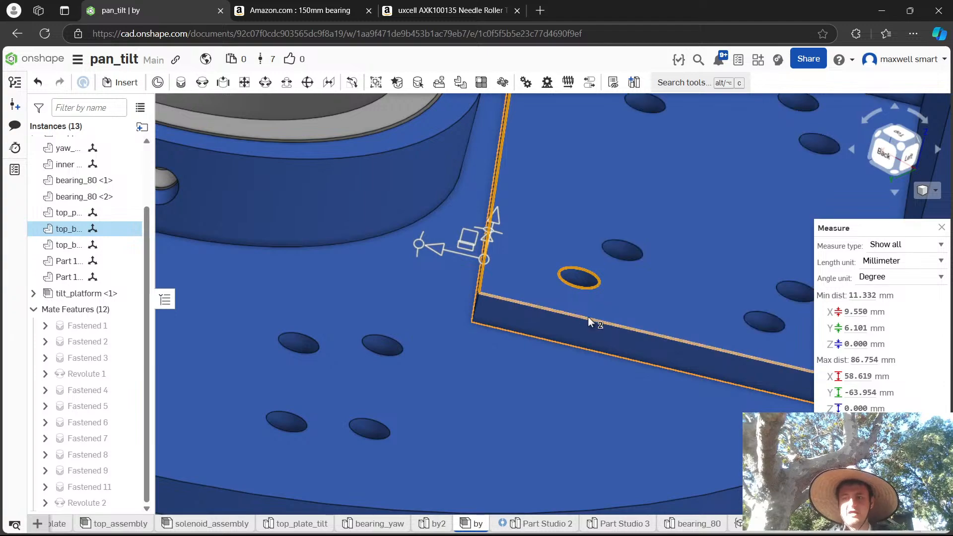
# Examine the radial screw holes in the raised ring and the top plate's hole pattern, and clear the measurement selection.
pyautogui.scroll(-5, 575, 355)
pyautogui.moveTo(640, 383); pyautogui.dragTo(609, 370, button='right')
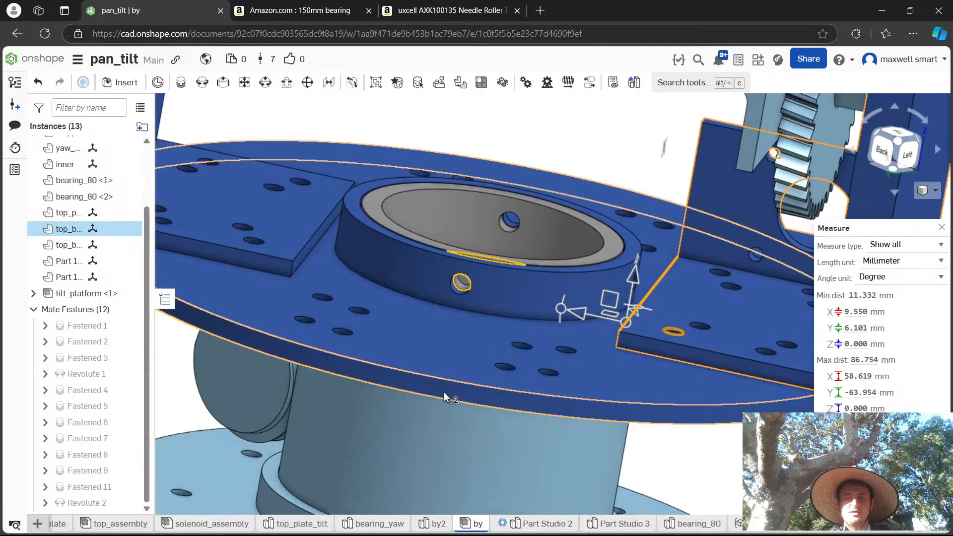
pyautogui.moveTo(444, 391); pyautogui.dragTo(550, 411, button='middle')
pyautogui.scroll(-1, 549, 413)
pyautogui.scroll(-1, 549, 412)
pyautogui.moveTo(549, 412)
pyautogui.mouseDown(button='right')
pyautogui.moveTo(575, 382)
pyautogui.moveTo(560, 420)
pyautogui.mouseUp(button='right')
pyautogui.scroll(3, 480, 297)
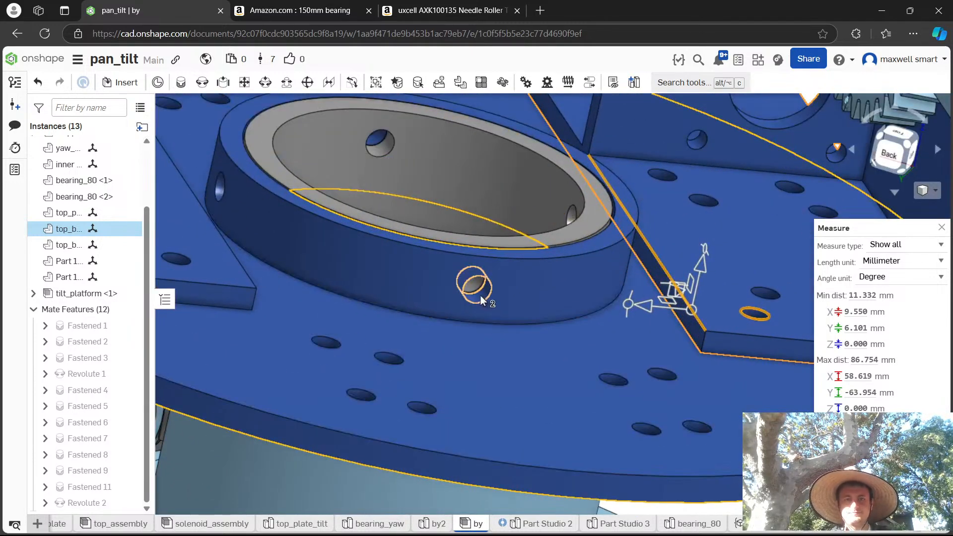
pyautogui.scroll(-5, 470, 305)
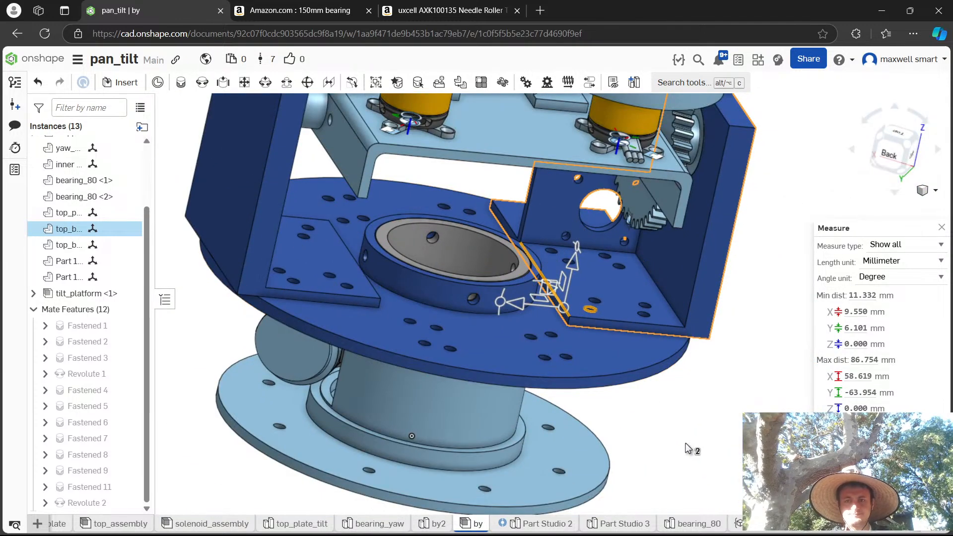
pyautogui.press('Escape')
# Examine the joint between the top plate and the base cylinder from the side, and the worm drive beside it.
pyautogui.moveTo(418, 338); pyautogui.dragTo(379, 317, button='right')
pyautogui.scroll(-5, 385, 323)
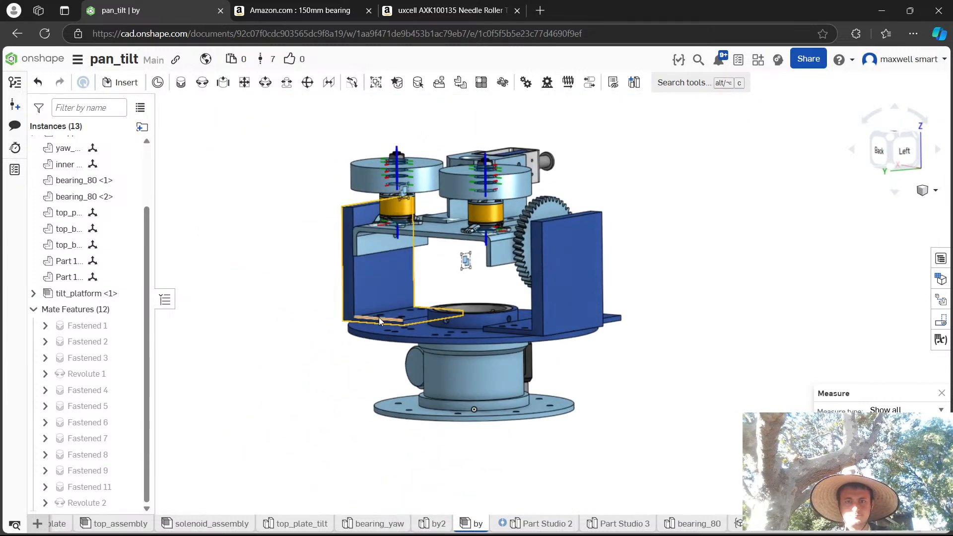
pyautogui.scroll(4, 474, 335)
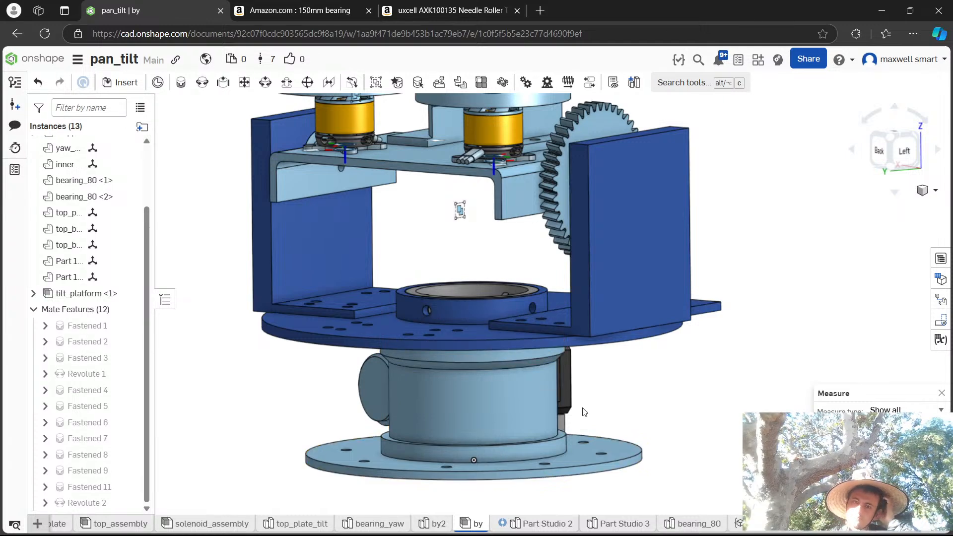
pyautogui.scroll(4, 492, 322)
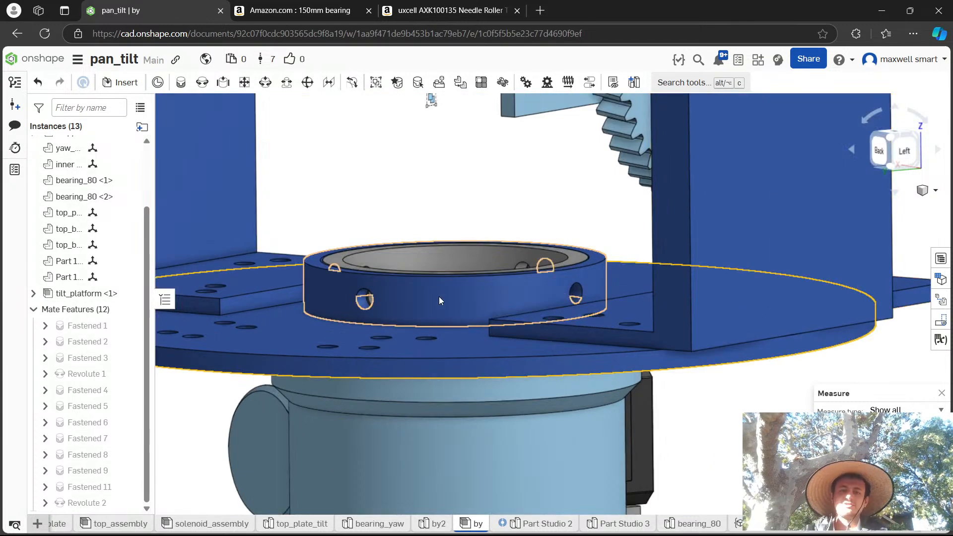
pyautogui.scroll(-3, 424, 276)
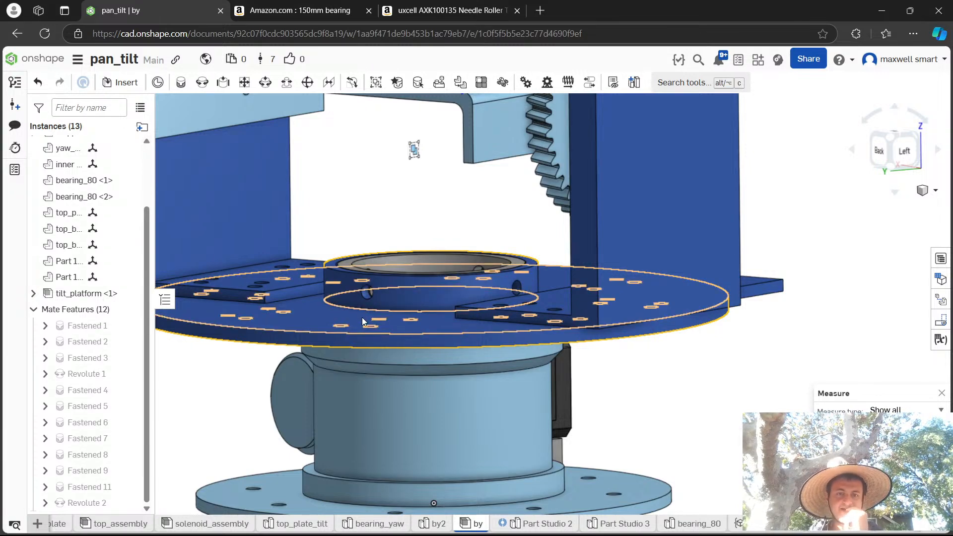
pyautogui.scroll(-4, 362, 308)
pyautogui.moveTo(544, 426); pyautogui.dragTo(663, 397, button='right')
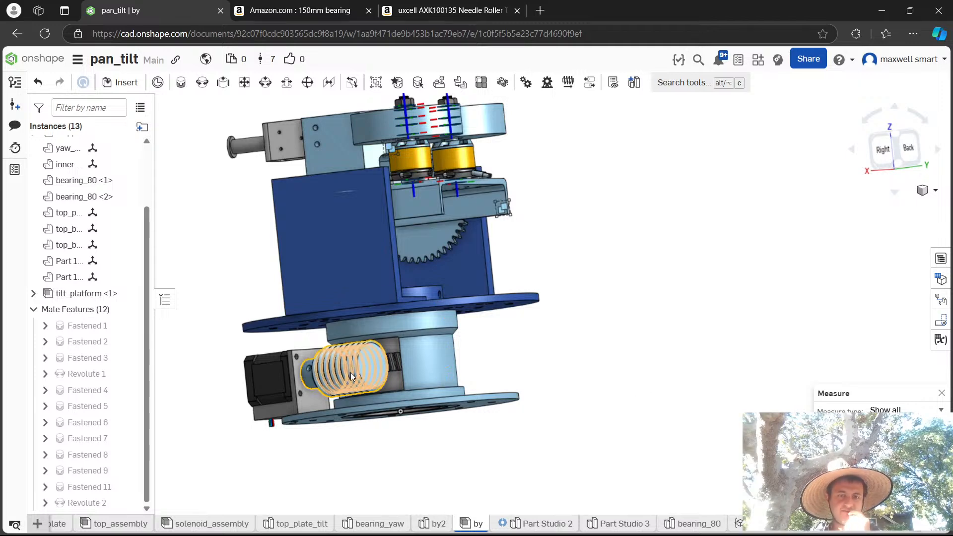
# Select the base cylinder's outer face, the inner sleeve's bore and the top plate's upper face to highlight the yaw parts.
pyautogui.click(438, 367)
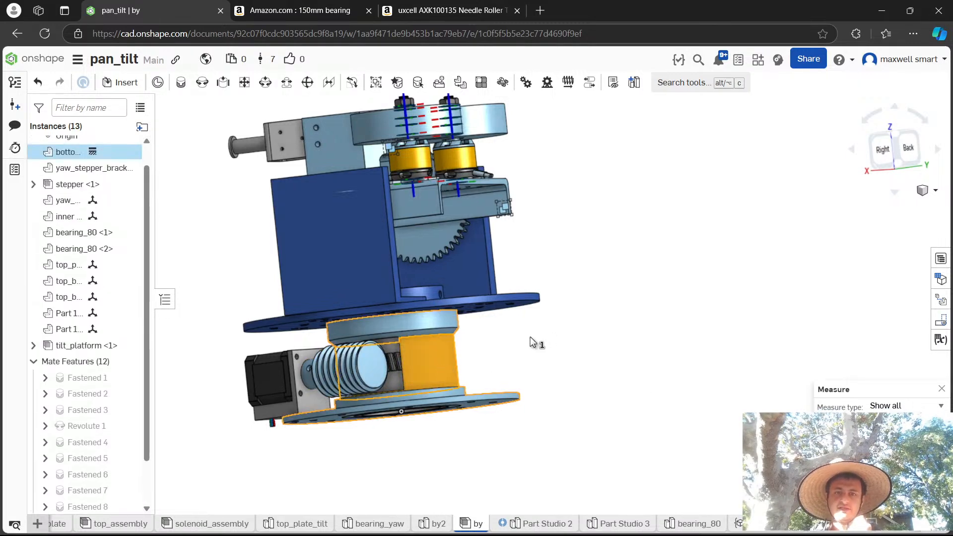
pyautogui.moveTo(531, 339); pyautogui.dragTo(482, 340, button='right')
pyautogui.scroll(5, 439, 269)
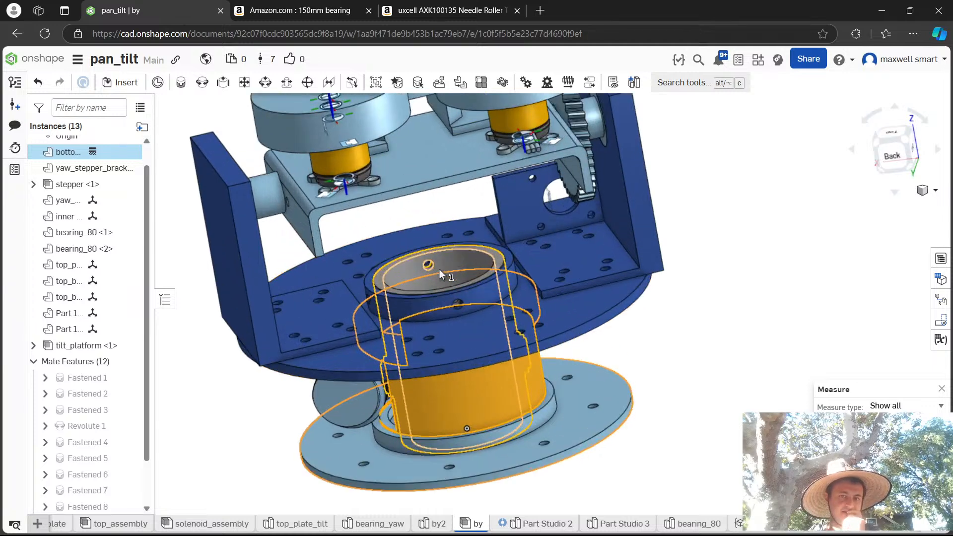
pyautogui.click(438, 278)
pyautogui.click(624, 349)
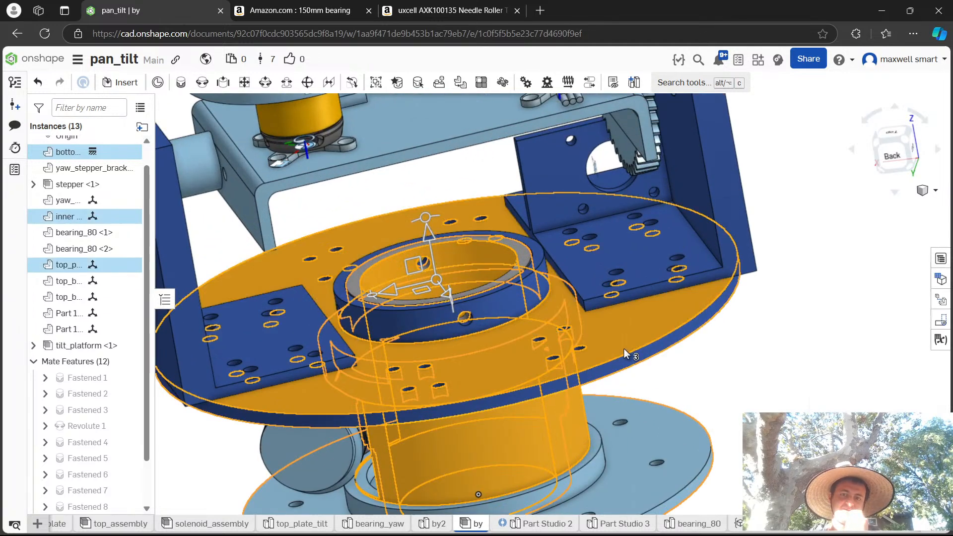
# Clear the highlighted yaw parts, point out the base flanges of both side brackets by selecting them, and clear that selection.
pyautogui.click(832, 328)
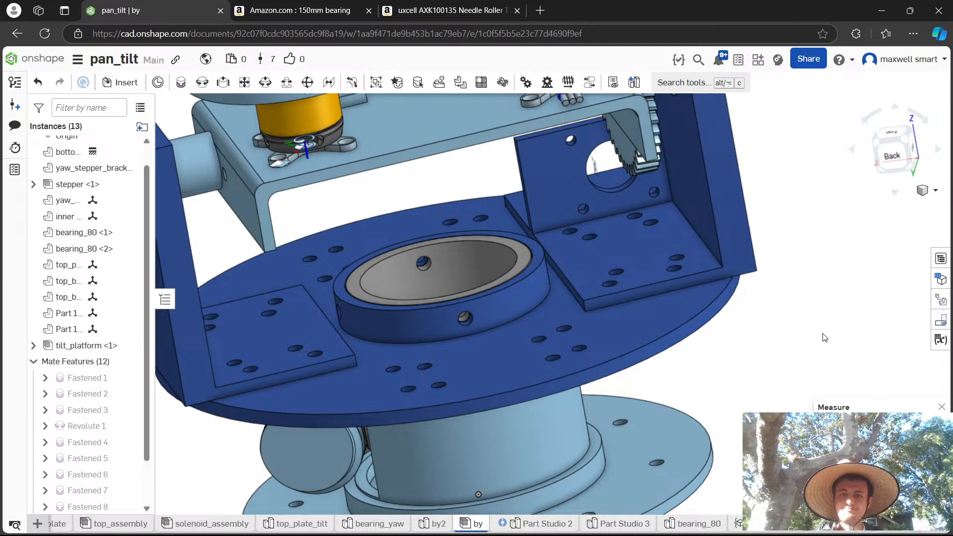
pyautogui.click(596, 260)
pyautogui.click(240, 359)
pyautogui.scroll(-5, 428, 379)
pyautogui.click(664, 254)
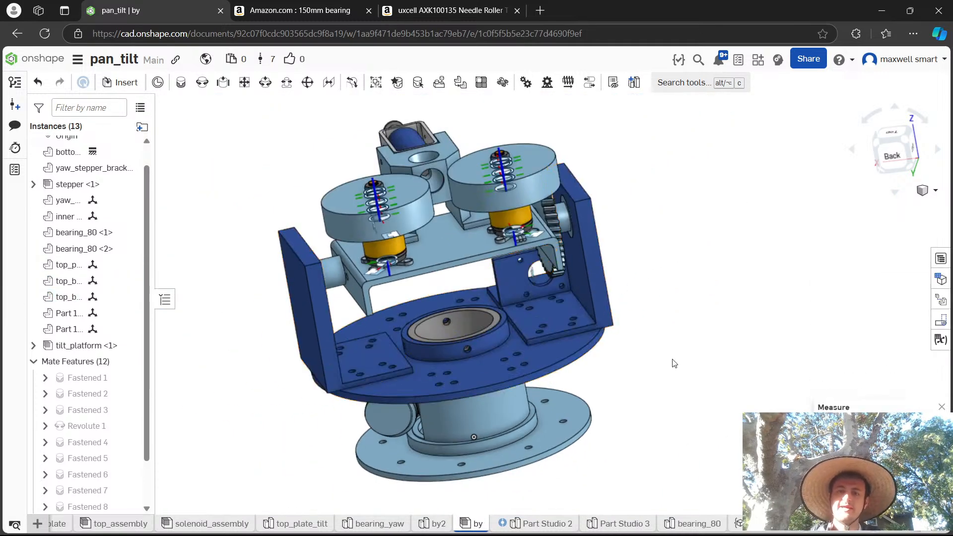
# Insert the stepper subassembly from the current document and place it in free space beside the mechanism.
pyautogui.moveTo(670, 389); pyautogui.dragTo(612, 353, button='right')
pyautogui.moveTo(315, 313); pyautogui.dragTo(302, 324, button='right')
pyautogui.moveTo(301, 323); pyautogui.dragTo(411, 300, button='middle')
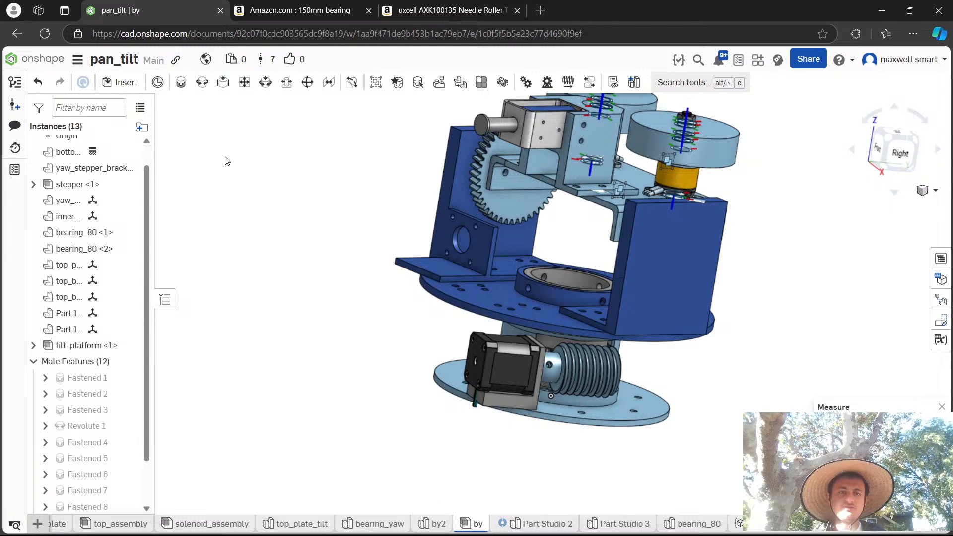
pyautogui.click(123, 83)
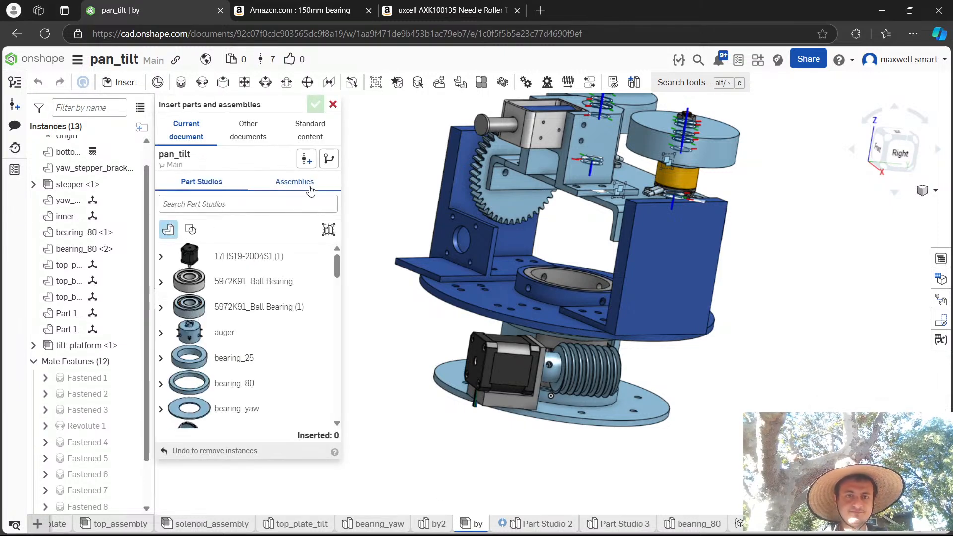
pyautogui.click(310, 190)
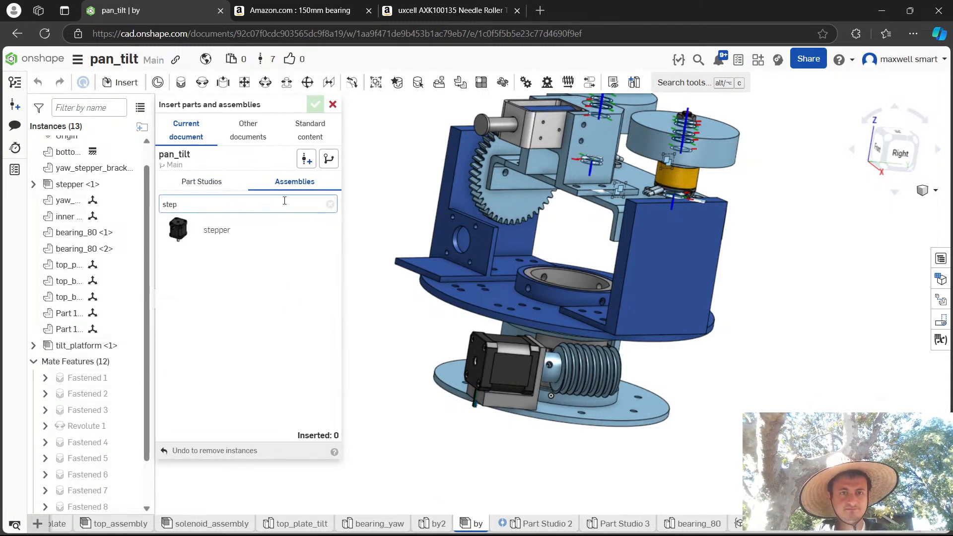
pyautogui.click(223, 230)
pyautogui.click(365, 331)
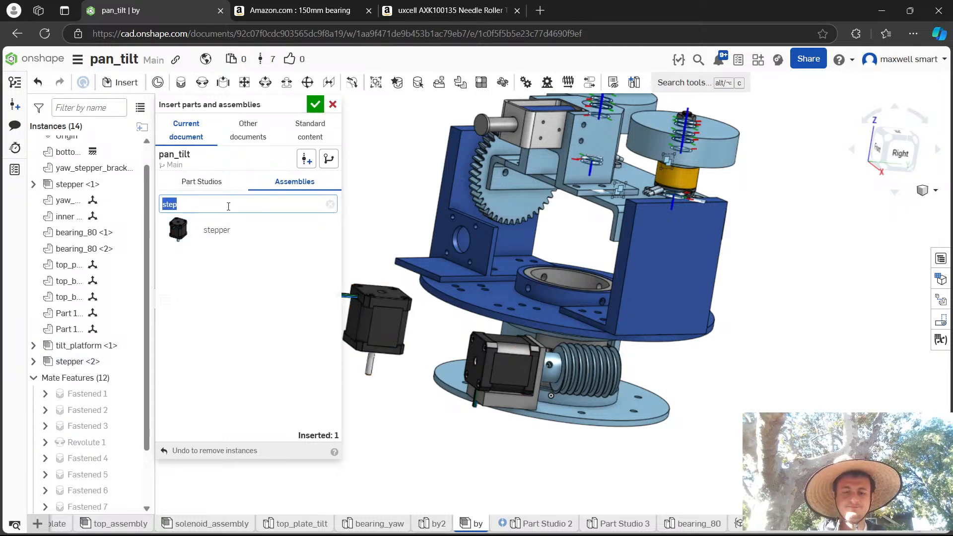
# Find the tilt_wormdrive part in the document's part studios and insert one instance below the new stepper.
pyautogui.click(199, 182)
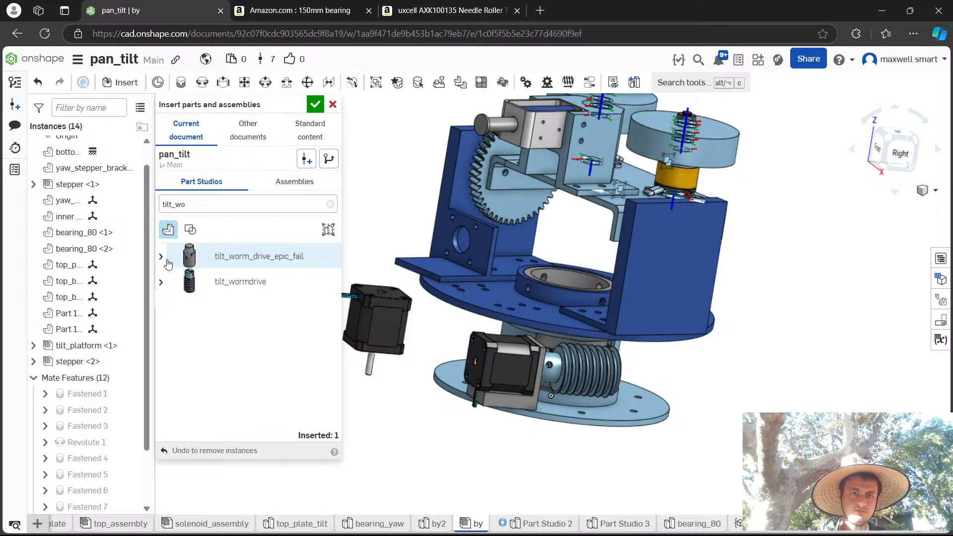
pyautogui.click(234, 281)
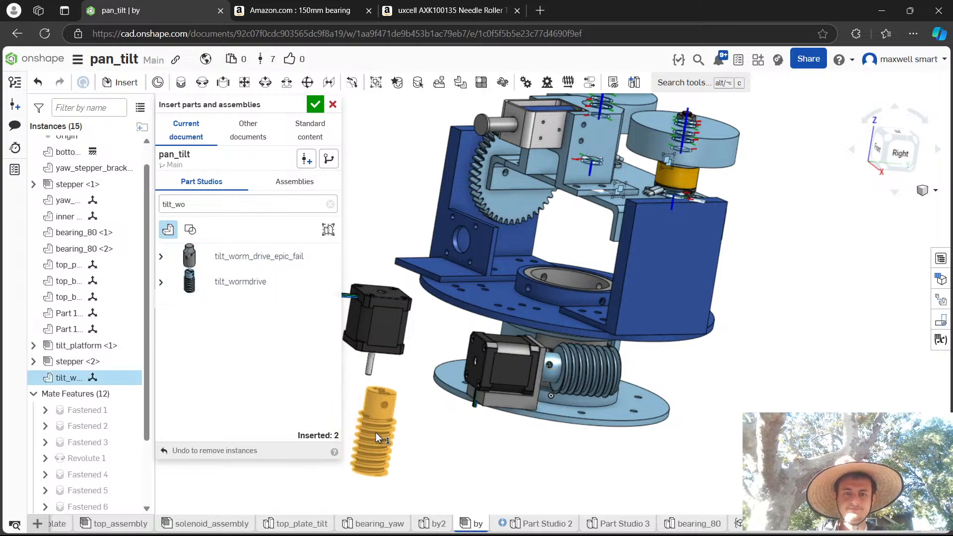
pyautogui.click(376, 433)
pyautogui.scroll(5, 380, 431)
pyautogui.moveTo(380, 430); pyautogui.dragTo(397, 382, button='right')
pyautogui.scroll(-3, 449, 359)
pyautogui.scroll(-1, 437, 342)
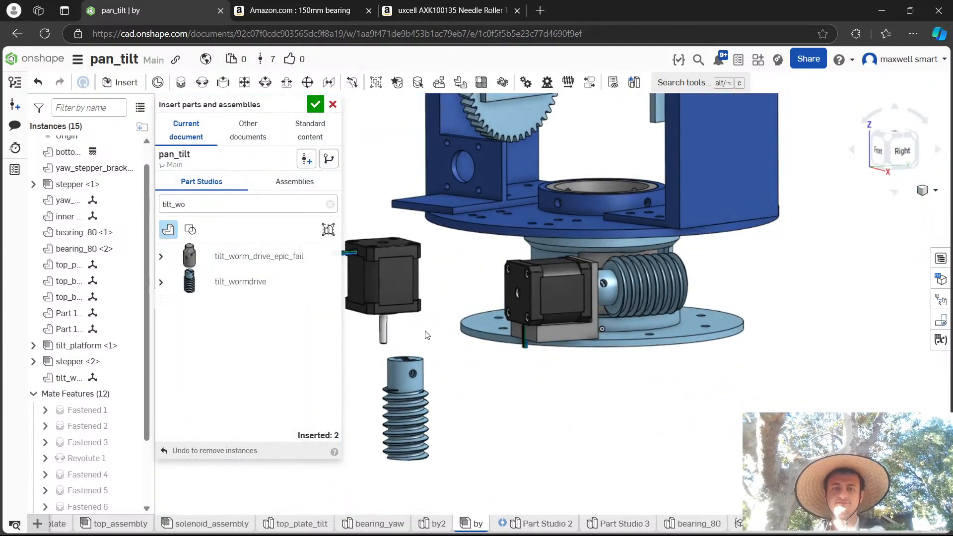
# Fasten the new stepper's front face centre to the large round opening of the motor bracket, flipping the mate direction.
pyautogui.moveTo(402, 322); pyautogui.dragTo(395, 283, button='right')
pyautogui.scroll(5, 408, 331)
pyautogui.moveTo(407, 332); pyautogui.dragTo(418, 319, button='right')
pyautogui.press('m')
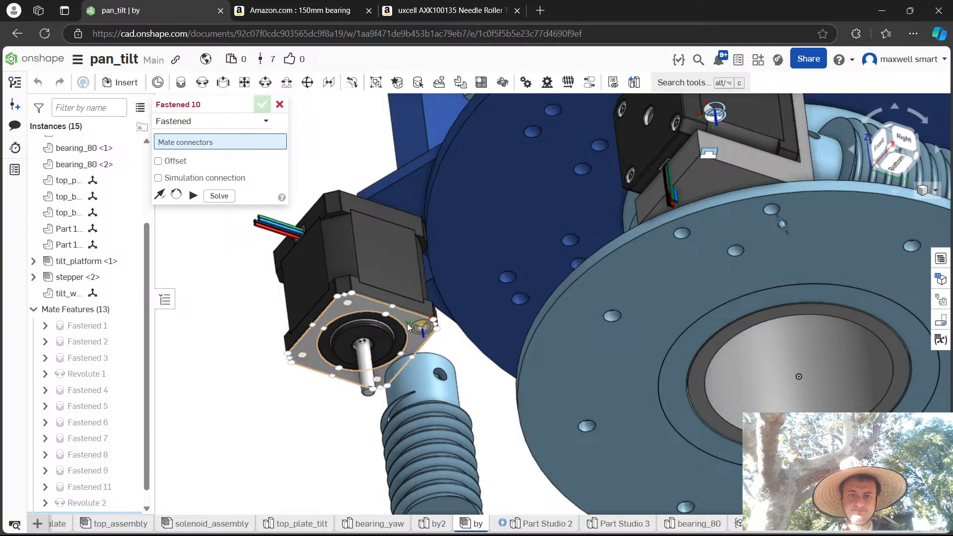
pyautogui.scroll(3, 406, 323)
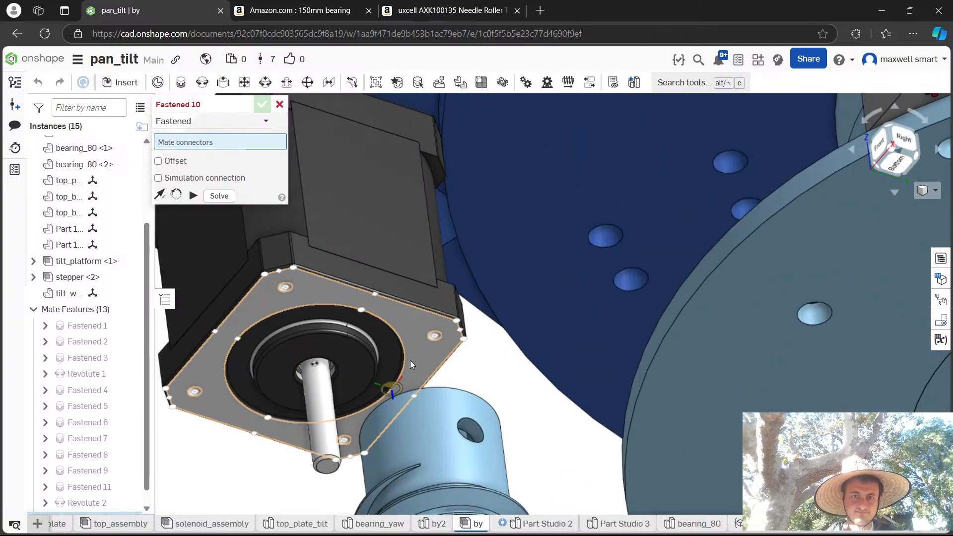
pyautogui.click(401, 328)
pyautogui.scroll(-5, 406, 329)
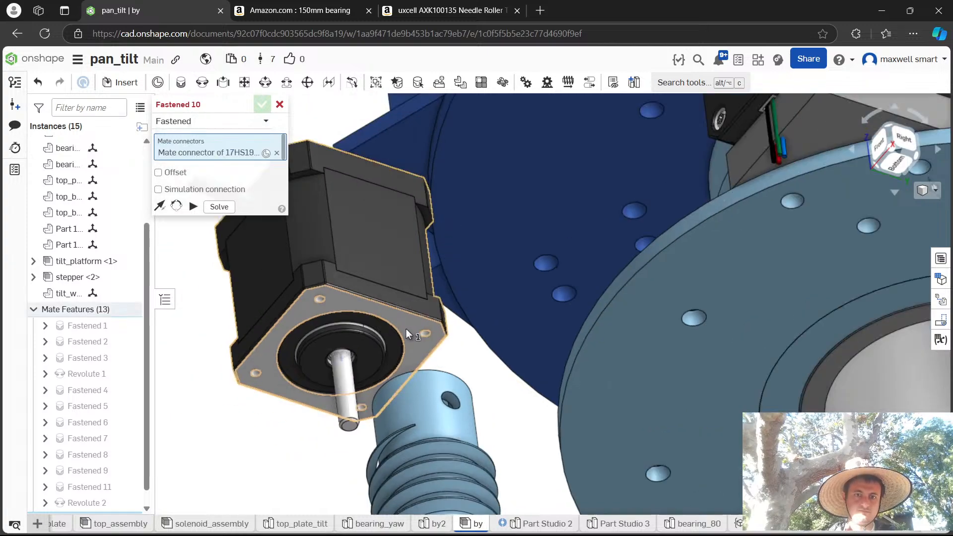
pyautogui.moveTo(495, 270); pyautogui.dragTo(433, 233, button='right')
pyautogui.scroll(4, 432, 243)
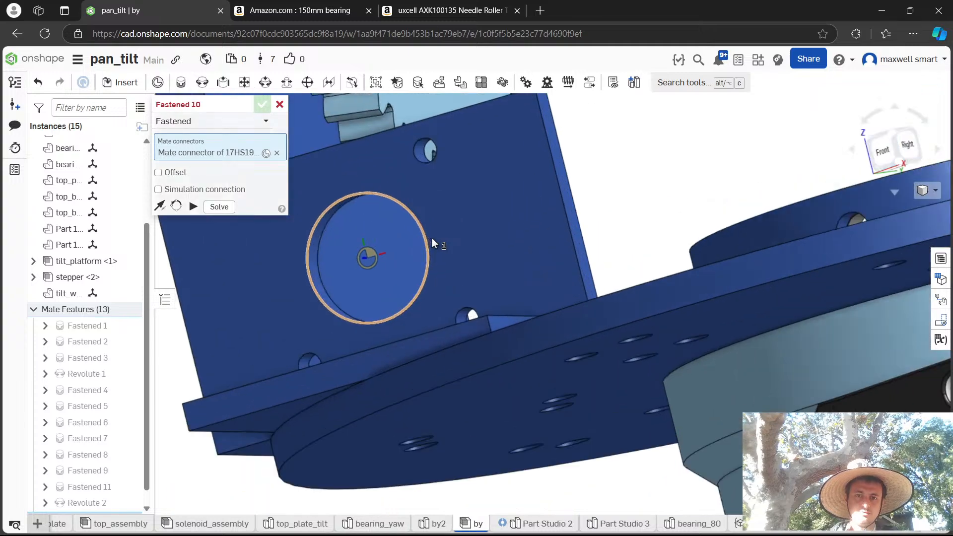
pyautogui.click(427, 245)
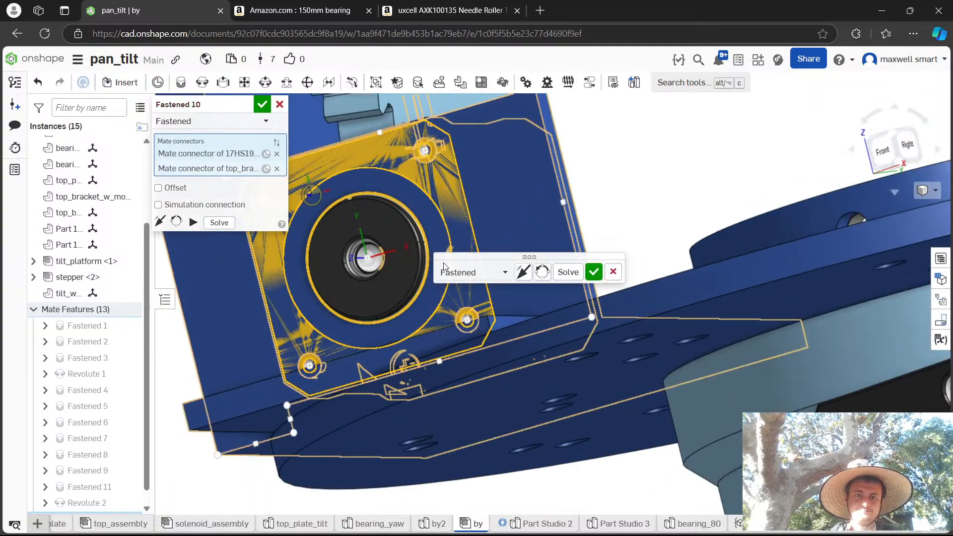
pyautogui.click(523, 271)
pyautogui.moveTo(392, 296); pyautogui.dragTo(347, 317, button='right')
pyautogui.click(588, 277)
# Create a fastened mate between the shaft bore on the tilt worm drive's end face and the tip of the new stepper's shaft.
pyautogui.moveTo(431, 328); pyautogui.dragTo(438, 208, button='right')
pyautogui.scroll(-4, 352, 374)
pyautogui.moveTo(438, 208); pyautogui.dragTo(458, 170, button='middle')
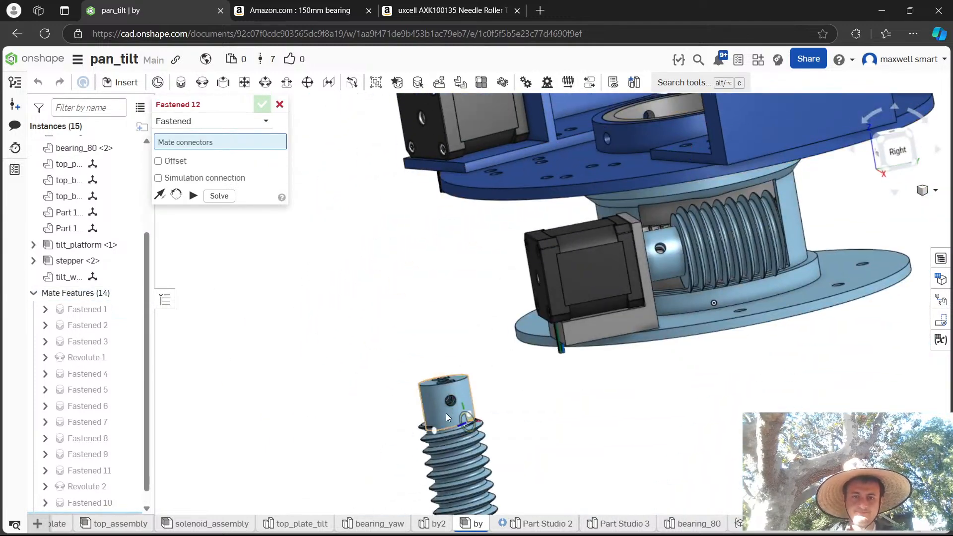
pyautogui.scroll(4, 446, 413)
pyautogui.moveTo(463, 358); pyautogui.dragTo(466, 379, button='right')
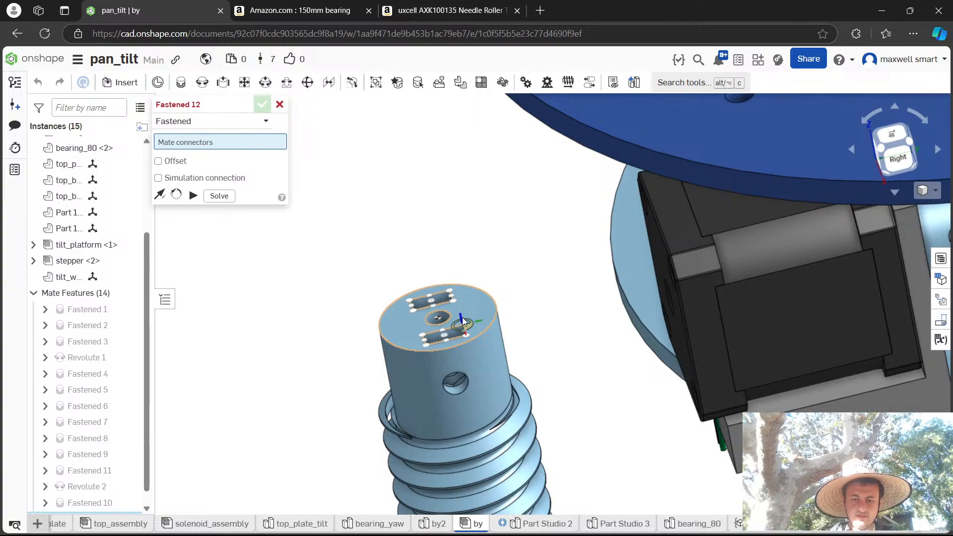
pyautogui.click(446, 314)
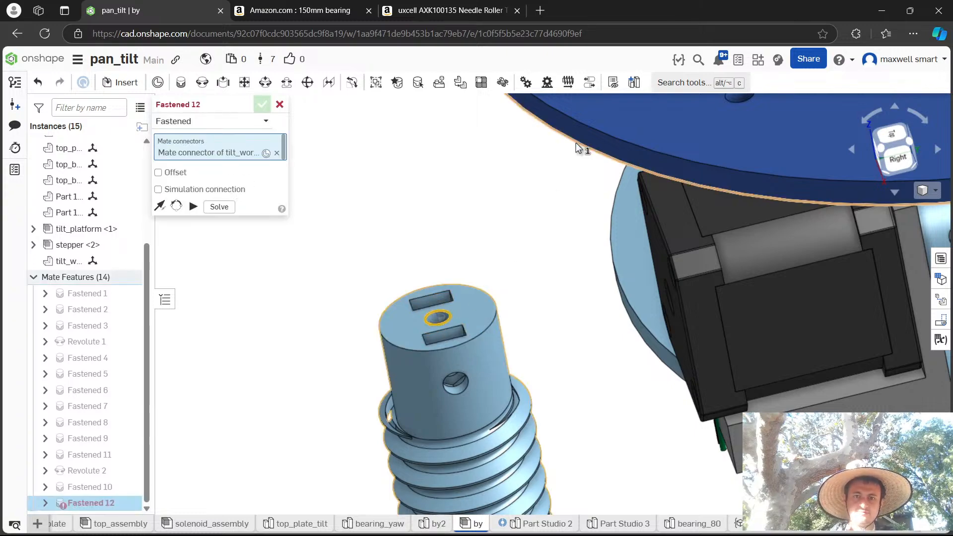
pyautogui.moveTo(575, 142); pyautogui.dragTo(463, 220, button='middle')
pyautogui.moveTo(462, 220); pyautogui.dragTo(525, 218, button='right')
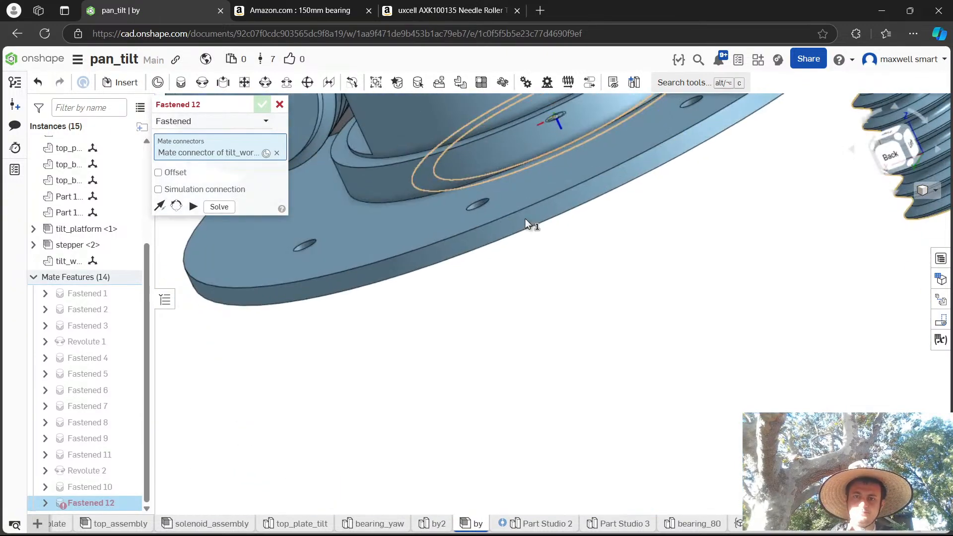
pyautogui.scroll(-3, 526, 218)
pyautogui.moveTo(575, 188); pyautogui.dragTo(578, 217, button='right')
pyautogui.moveTo(578, 217); pyautogui.dragTo(534, 432, button='middle')
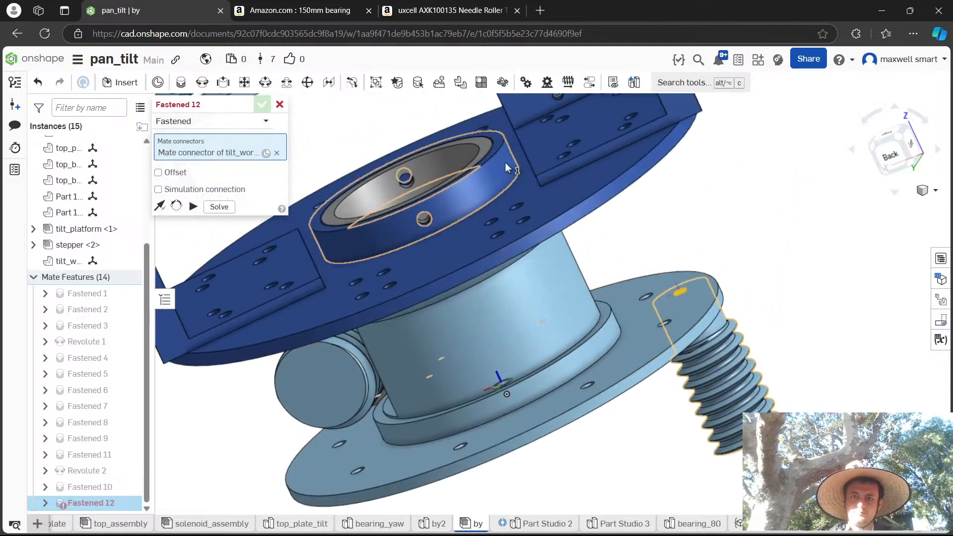
pyautogui.moveTo(497, 186); pyautogui.dragTo(478, 217, button='middle')
pyautogui.moveTo(540, 215); pyautogui.dragTo(504, 145, button='right')
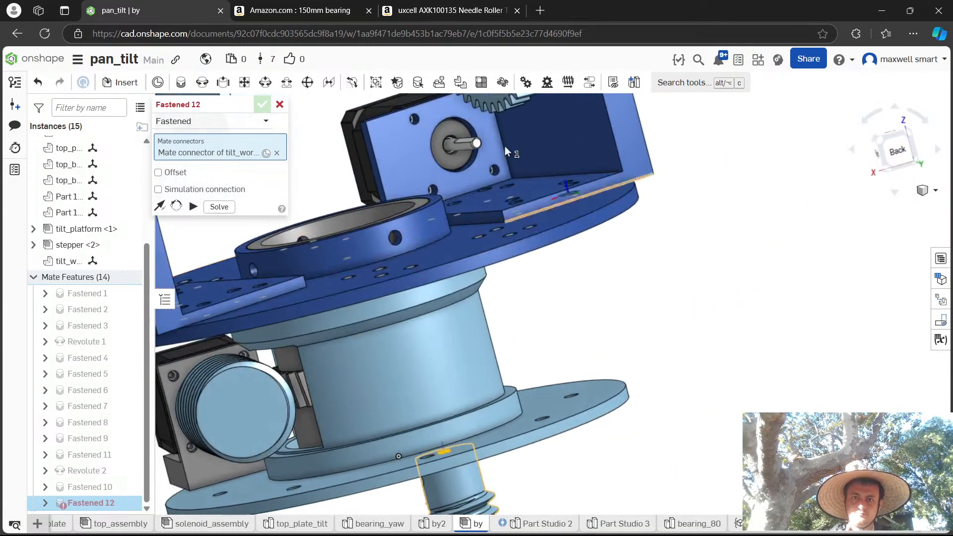
pyautogui.scroll(5, 442, 128)
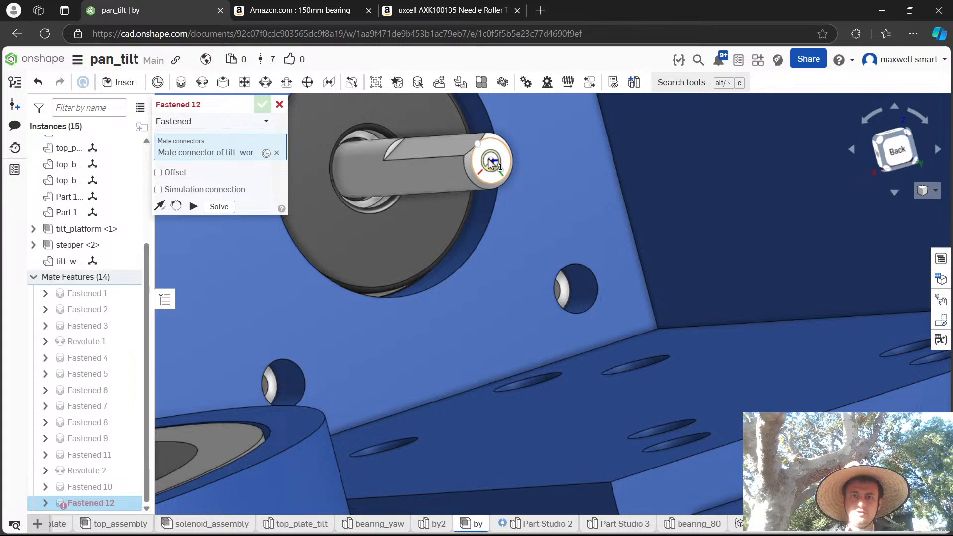
pyautogui.click(489, 159)
pyautogui.scroll(-2, 593, 204)
pyautogui.click(585, 186)
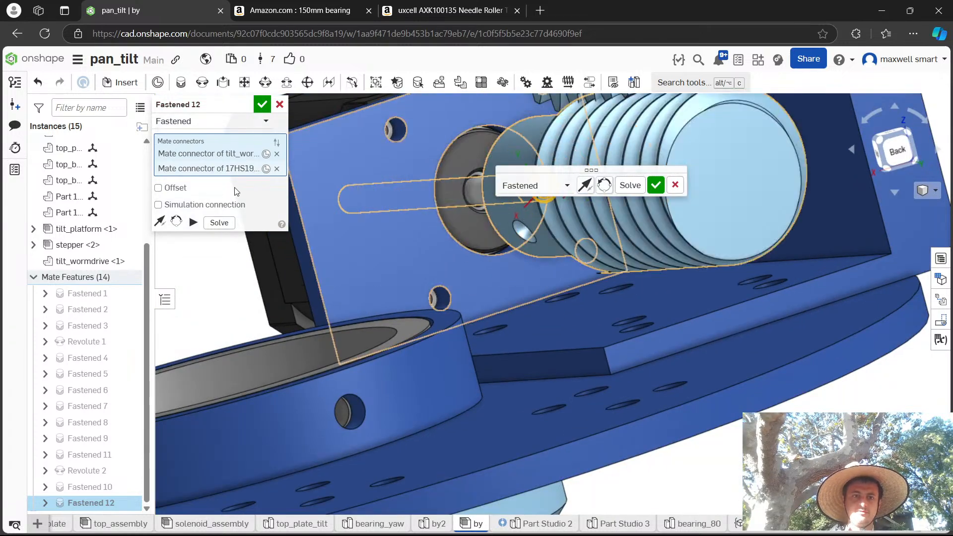
# Offset the worm drive's fastened mate by 19 mm in Z and accept the mate.
pyautogui.click(158, 187)
pyautogui.click(209, 240)
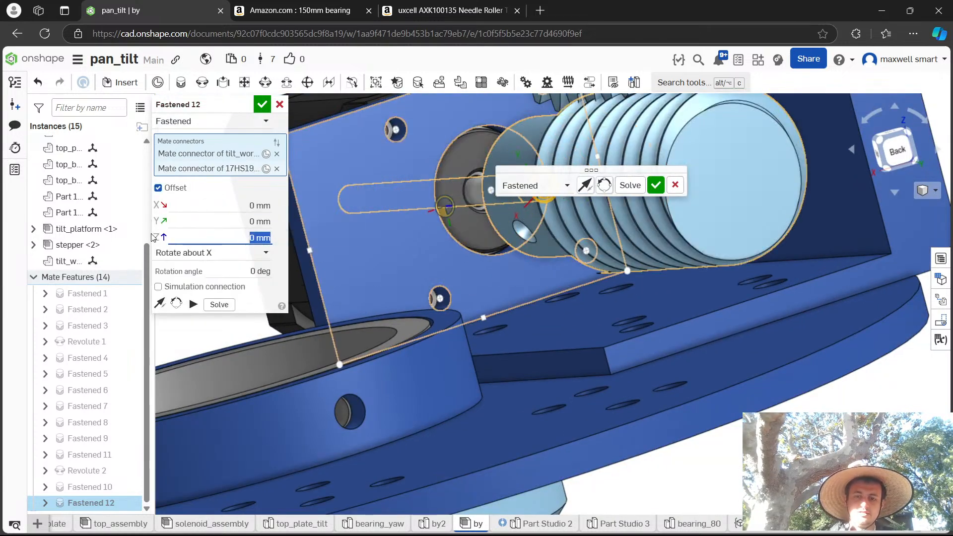
pyautogui.write('19')
pyautogui.press('Return')
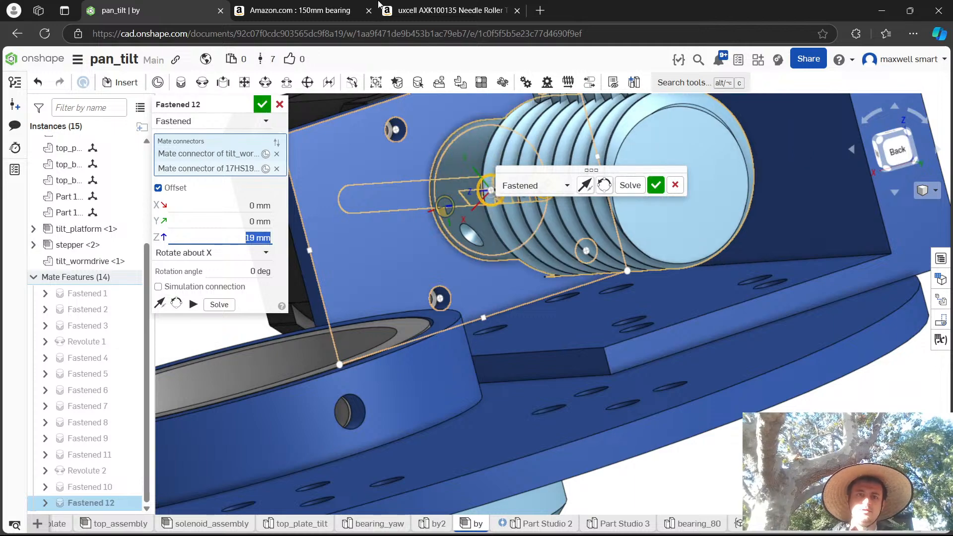
pyautogui.click(261, 104)
# Examine how the tilt gear meshes with the worm, using a section view on the gear's face, and return to the whole assembly.
pyautogui.scroll(3, 418, 191)
pyautogui.moveTo(417, 191); pyautogui.dragTo(583, 265, button='right')
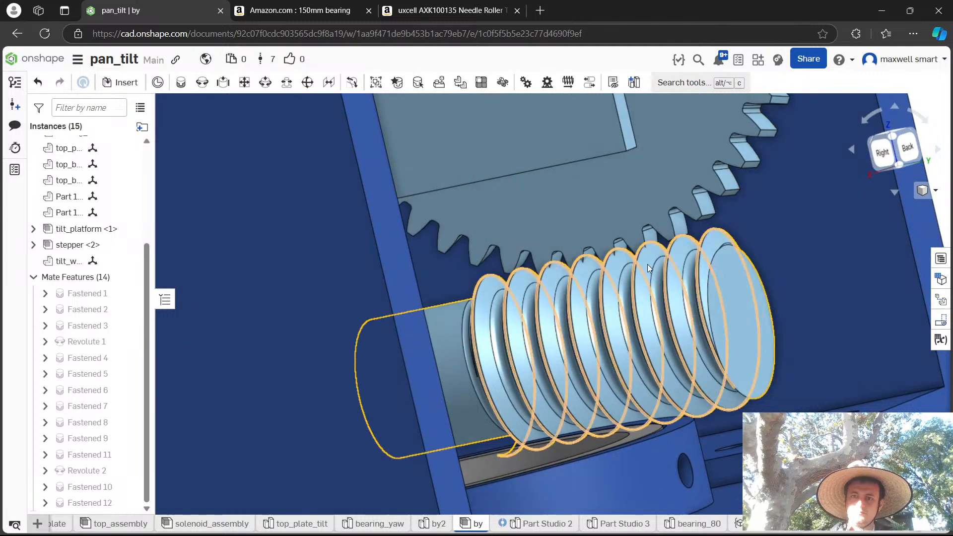
pyautogui.moveTo(647, 264); pyautogui.dragTo(626, 194, button='right')
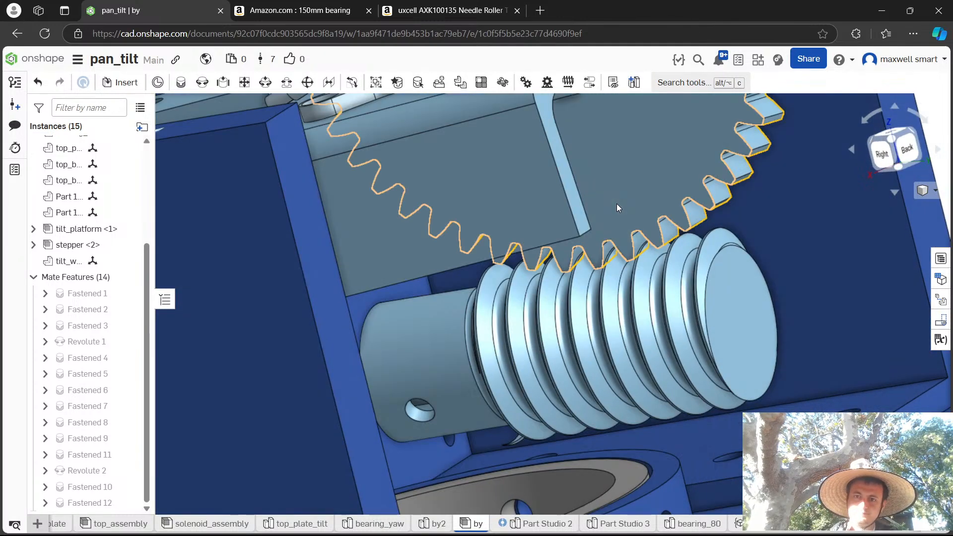
pyautogui.click(658, 187)
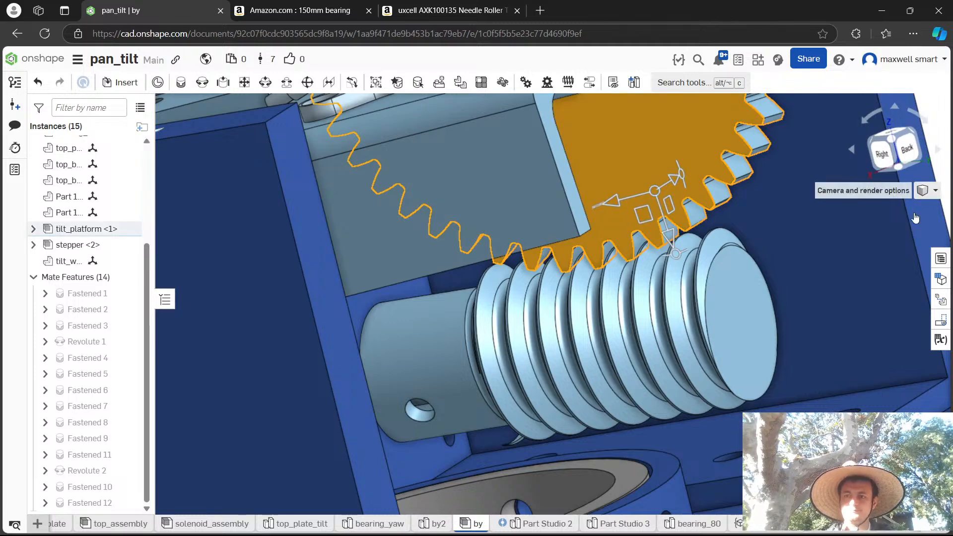
pyautogui.click(924, 190)
pyautogui.click(877, 373)
pyautogui.scroll(10, 656, 239)
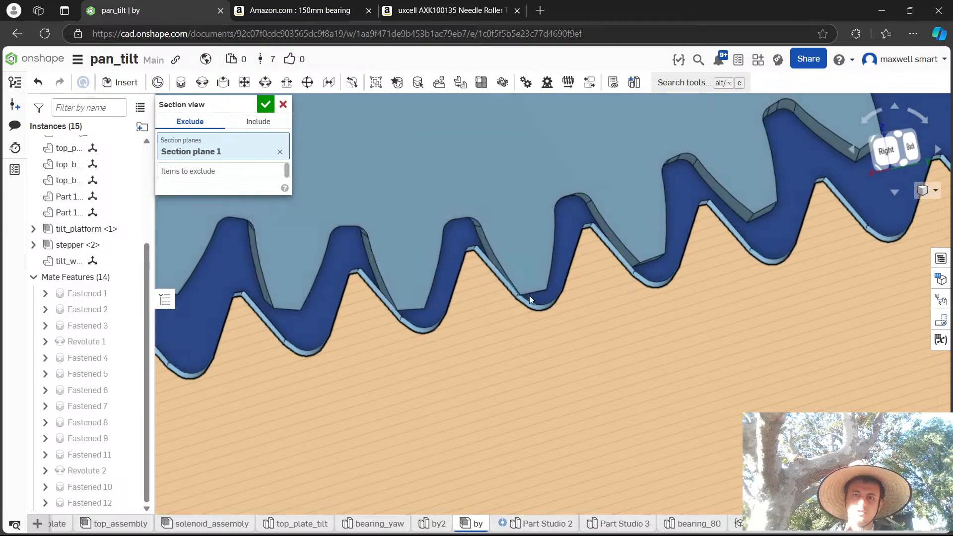
pyautogui.click(261, 105)
pyautogui.scroll(-10, 349, 186)
pyautogui.scroll(-2, 471, 281)
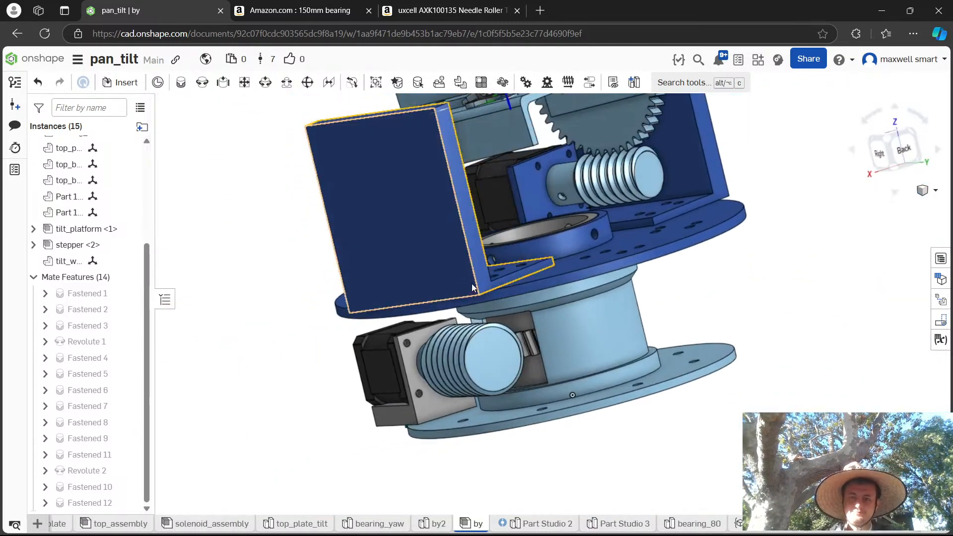
pyautogui.moveTo(471, 284); pyautogui.dragTo(528, 310, button='right')
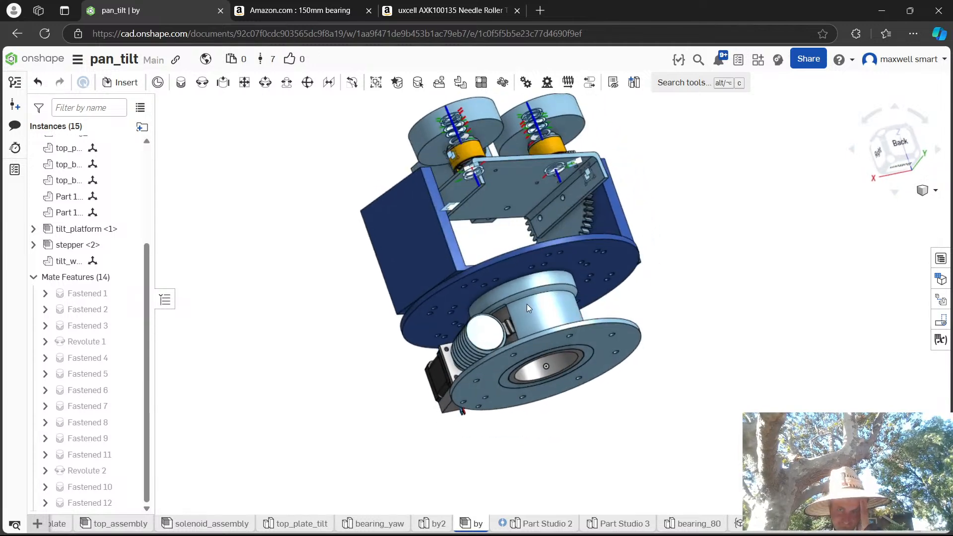
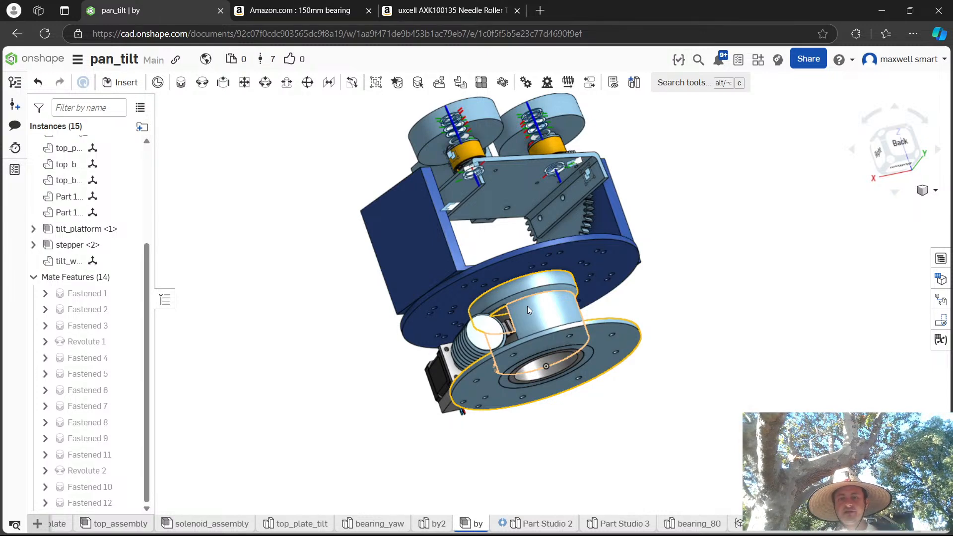
# Widen the instance list so the part names are readable and select the top_plate instance to highlight it.
pyautogui.moveTo(913, 298); pyautogui.dragTo(698, 366, button='right')
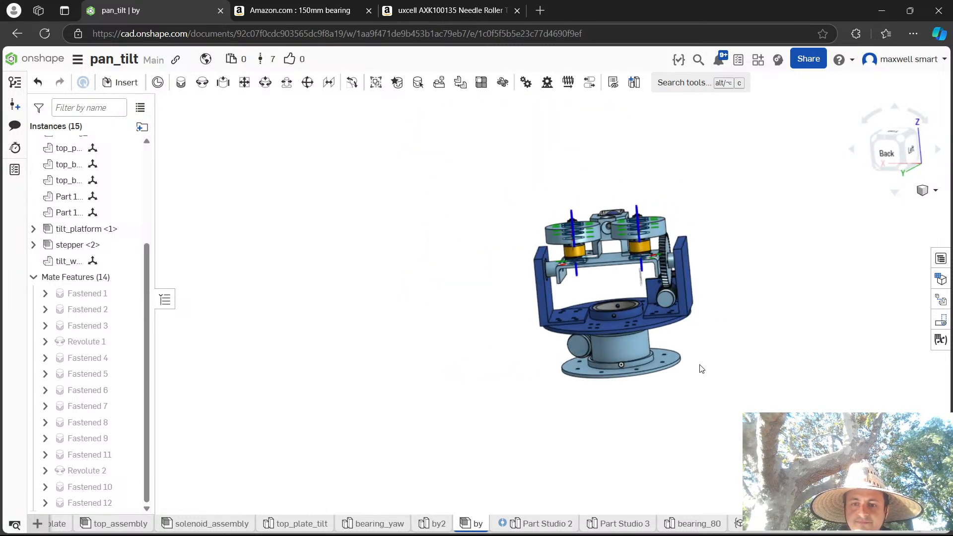
pyautogui.scroll(5, 689, 364)
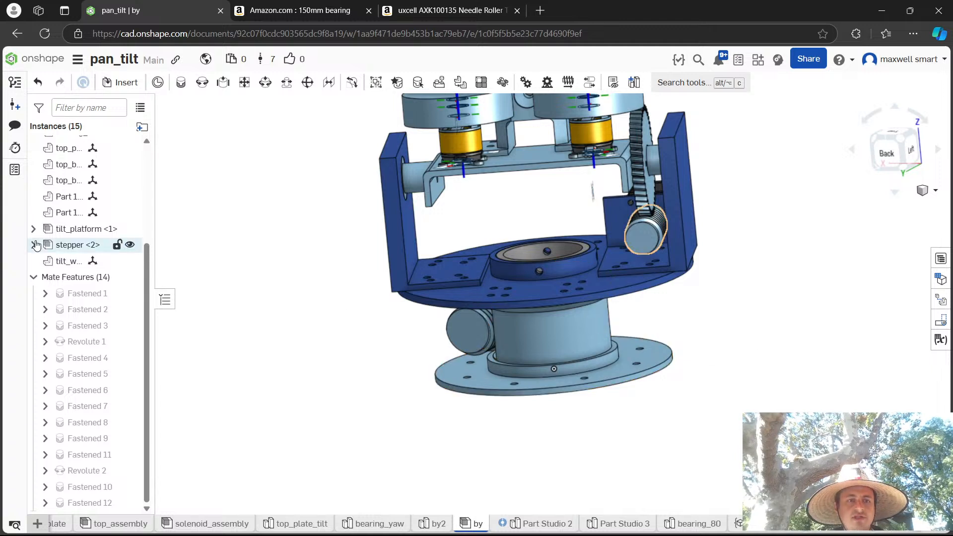
pyautogui.scroll(3, 124, 233)
pyautogui.moveTo(156, 235); pyautogui.dragTo(213, 239)
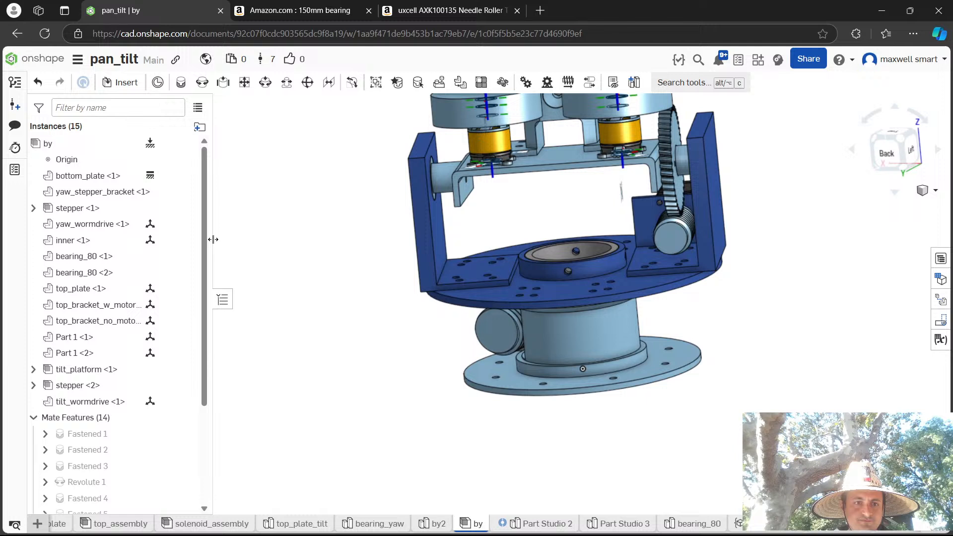
pyautogui.click(78, 290)
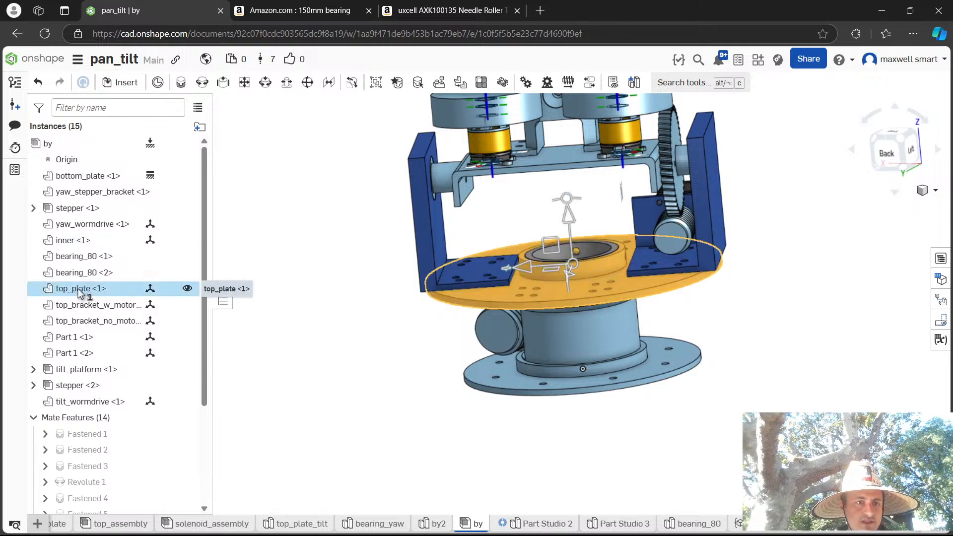
# Export top_plate, inner, yaw_wormdrive and bottom_plate together as STEP, with unique parts as individual files.
pyautogui.click(75, 241)
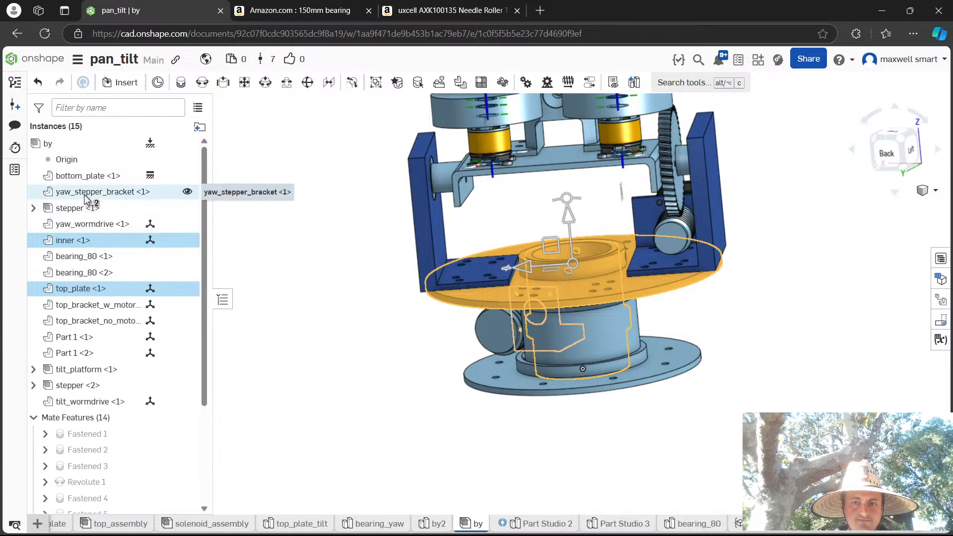
pyautogui.click(93, 224)
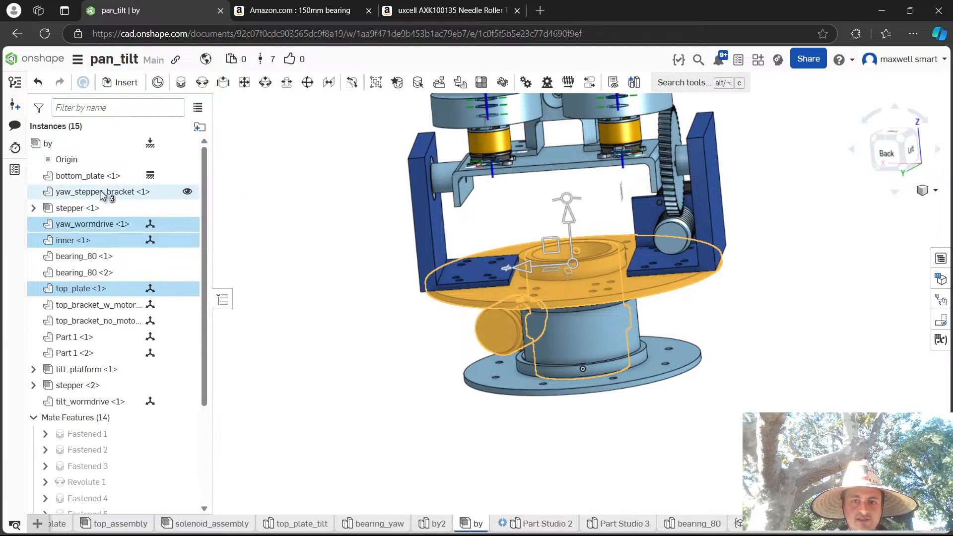
pyautogui.click(89, 176)
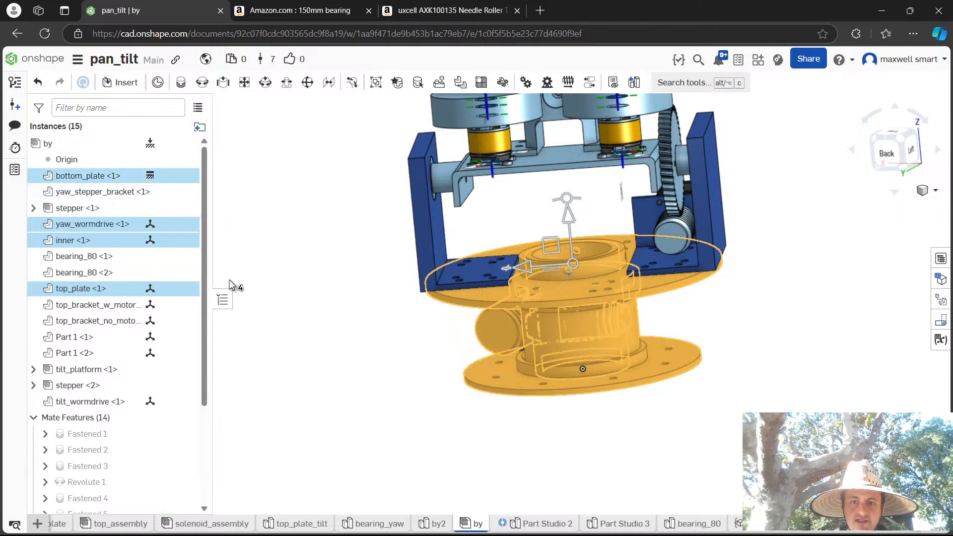
pyautogui.rightClick(109, 185)
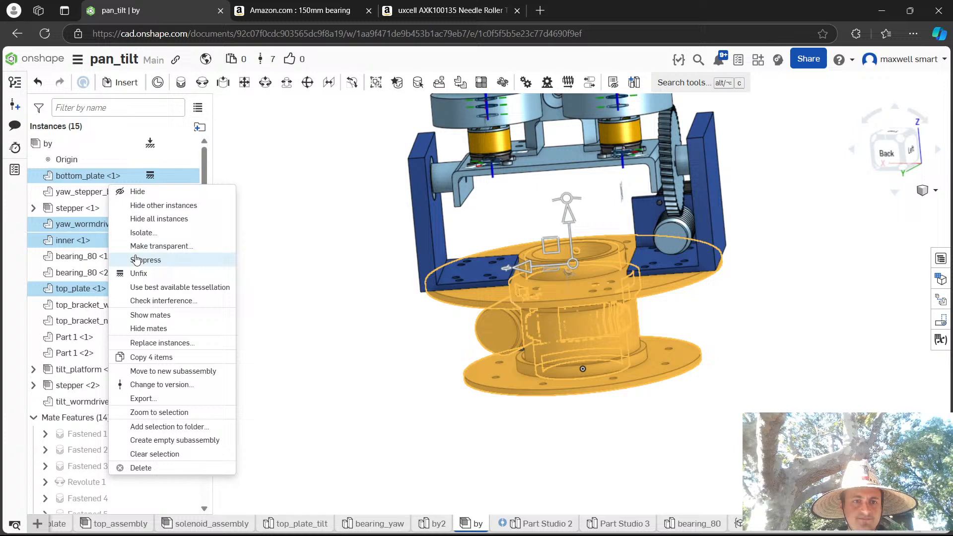
pyautogui.click(160, 397)
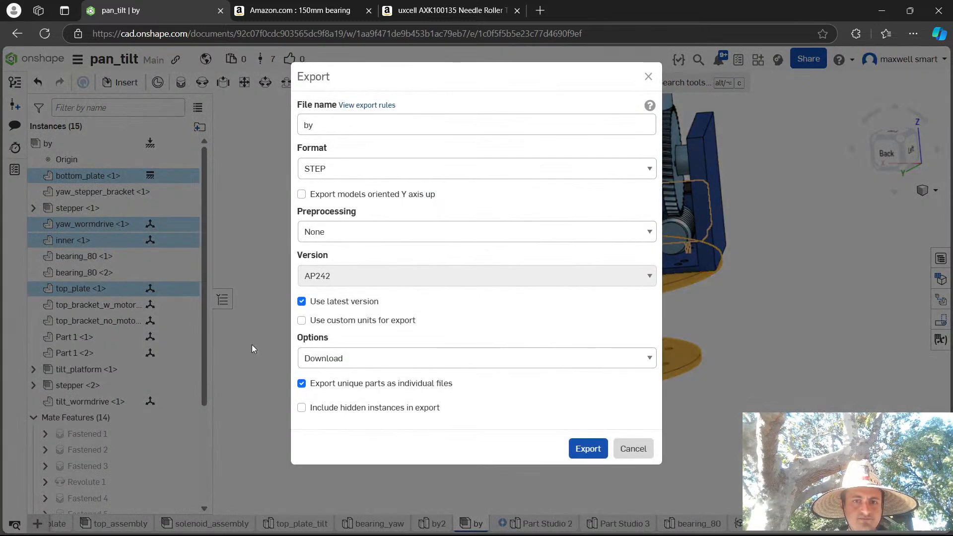
pyautogui.click(585, 449)
pyautogui.hotkey('alt', 'Tab')
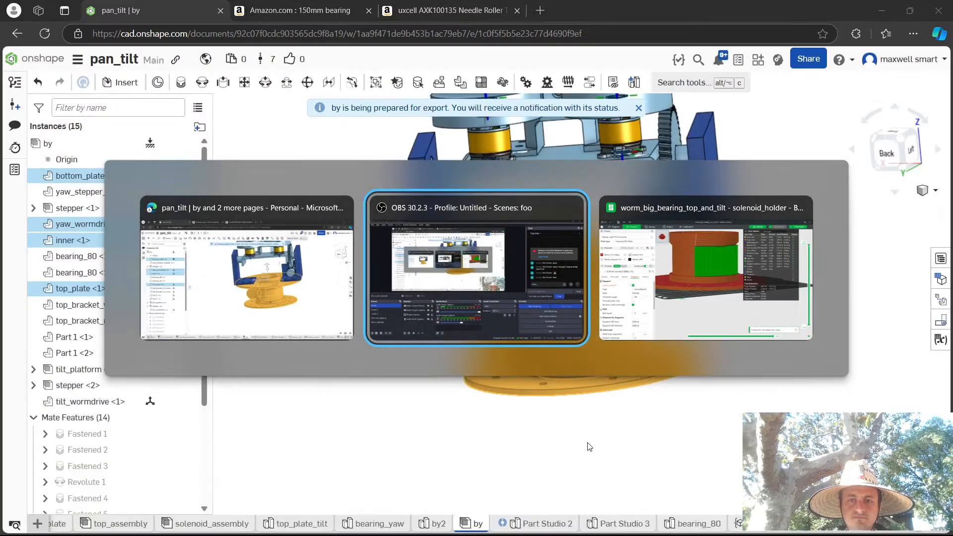
pyautogui.hotkey('alt', 'Tab')
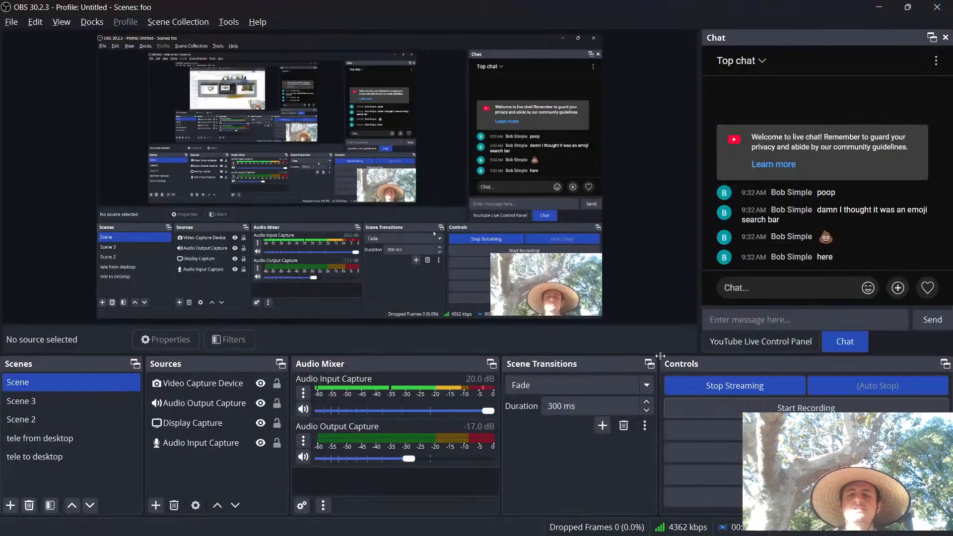
pyautogui.click(760, 341)
pyautogui.click(835, 342)
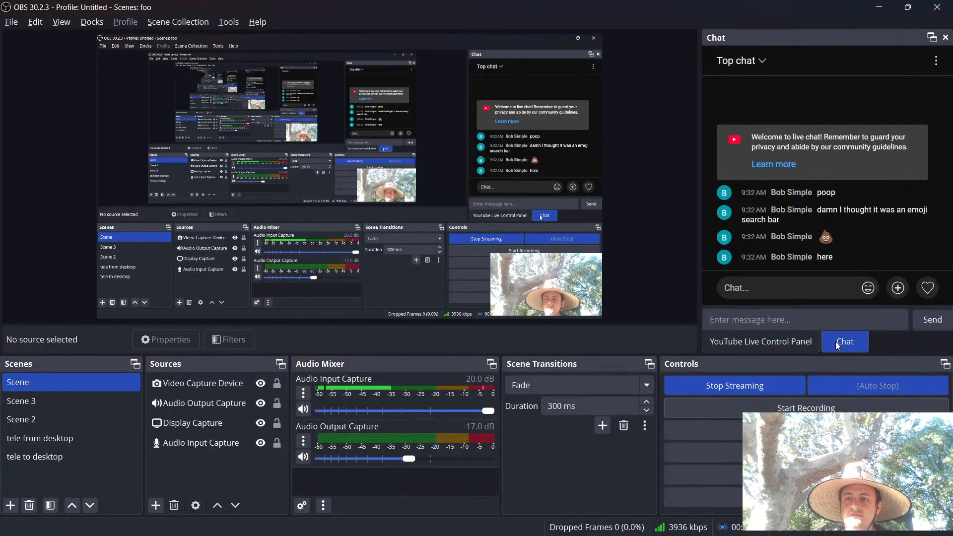
pyautogui.hotkey('alt', 'Tab')
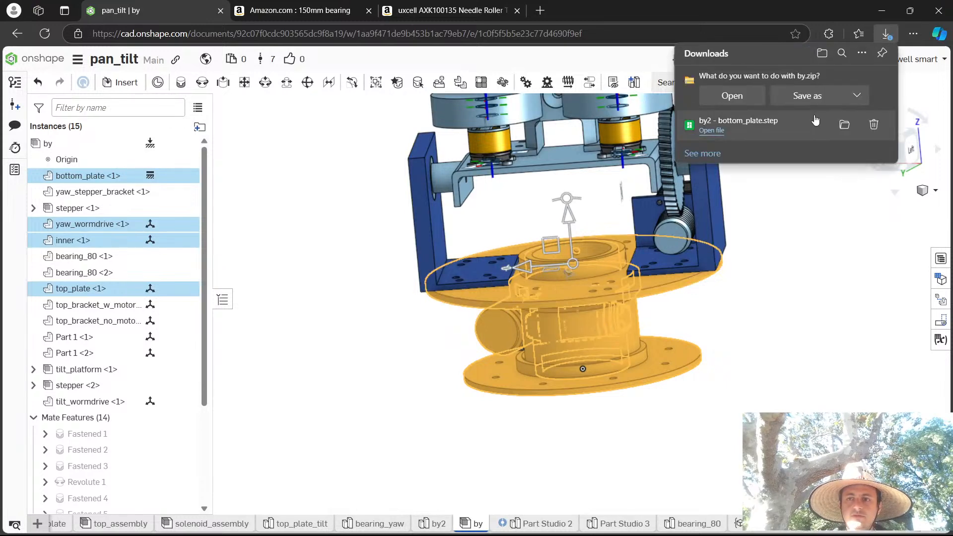
# Save the exported ZIP archive as by2 in the ball_shooter onshape folder.
pyautogui.click(800, 96)
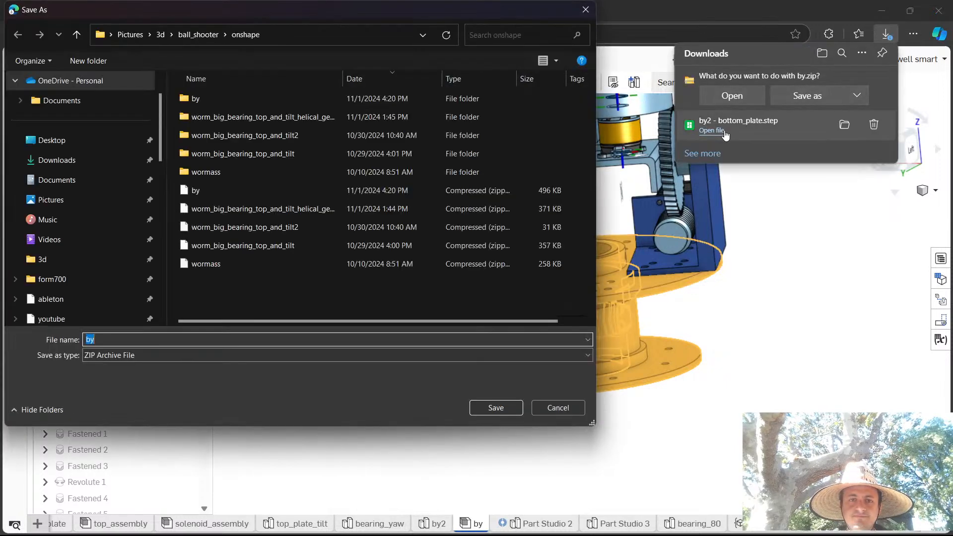
pyautogui.click(108, 339)
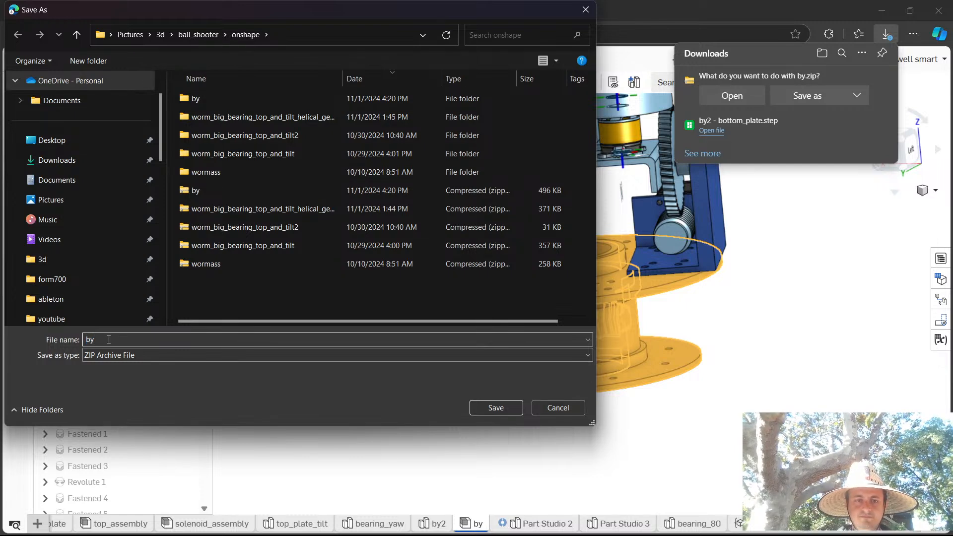
pyautogui.write('2')
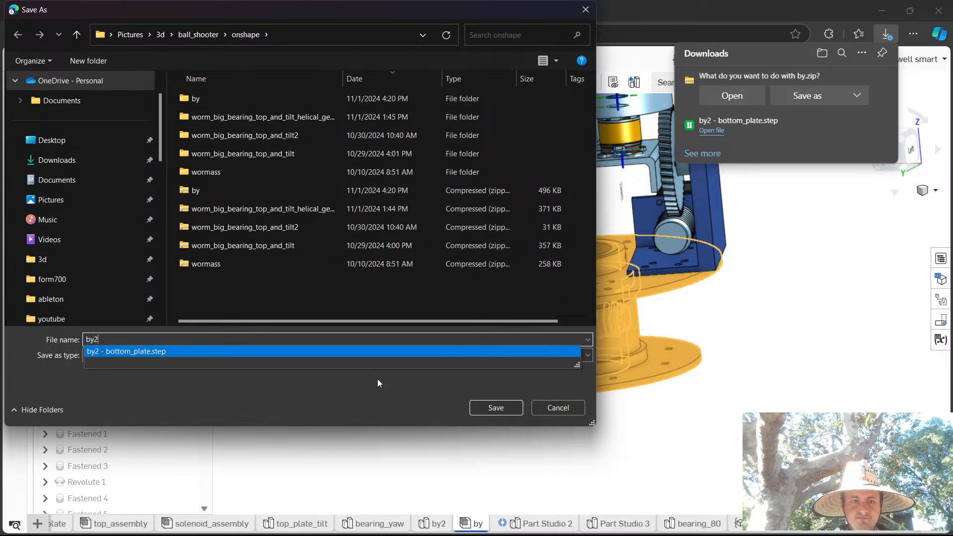
pyautogui.click(506, 412)
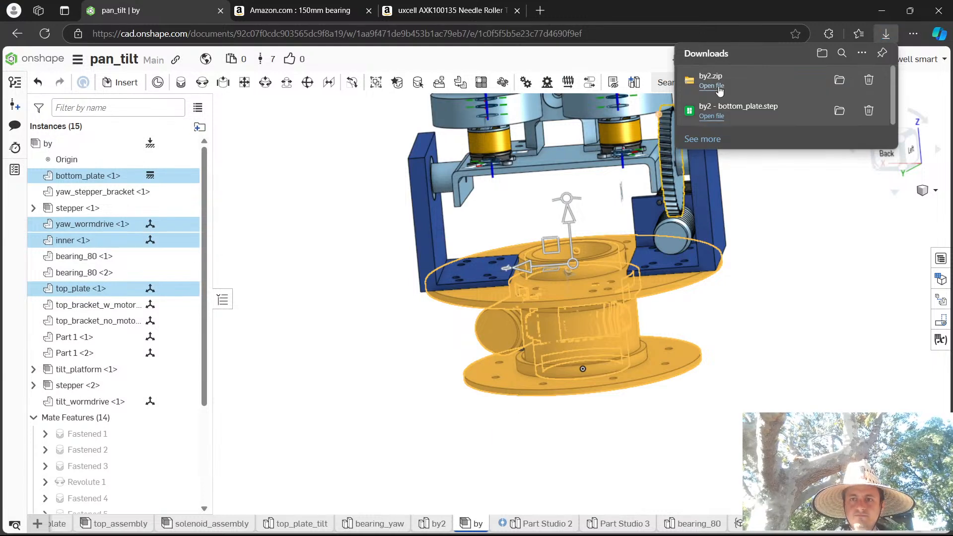
# Find the by2 archive in File Explorer and extract it into a by2 folder inside the onshape folder.
pyautogui.click(833, 81)
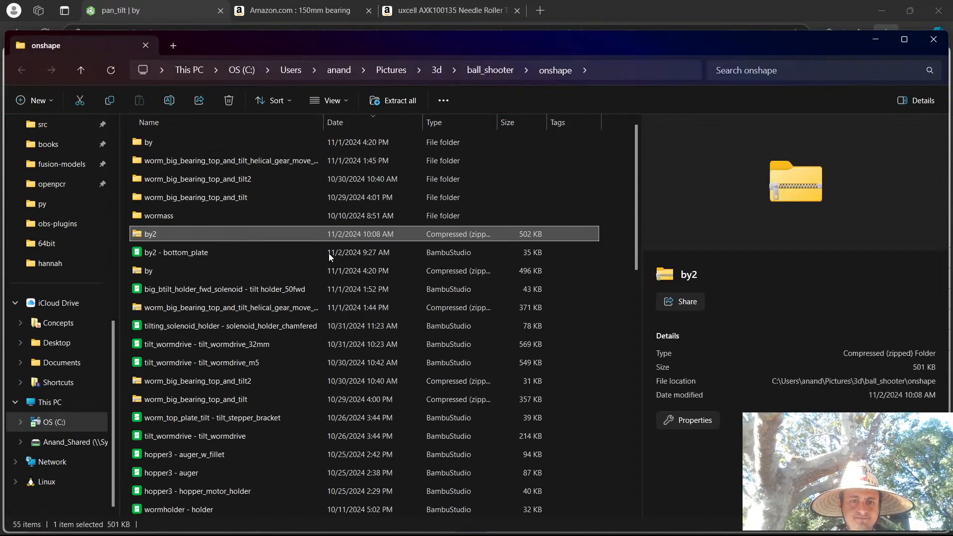
pyautogui.hotkey('shift', 'F10')
pyautogui.click(290, 243)
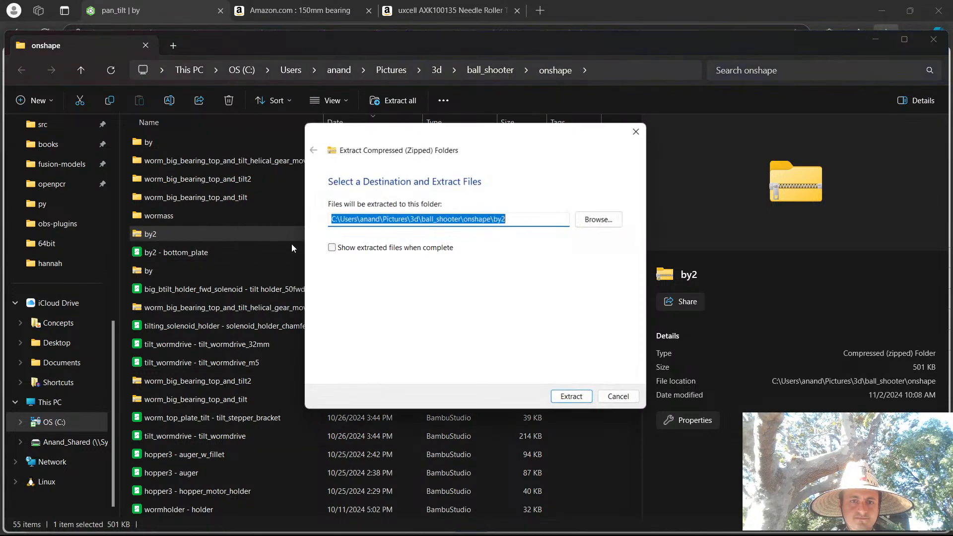
pyautogui.click(581, 397)
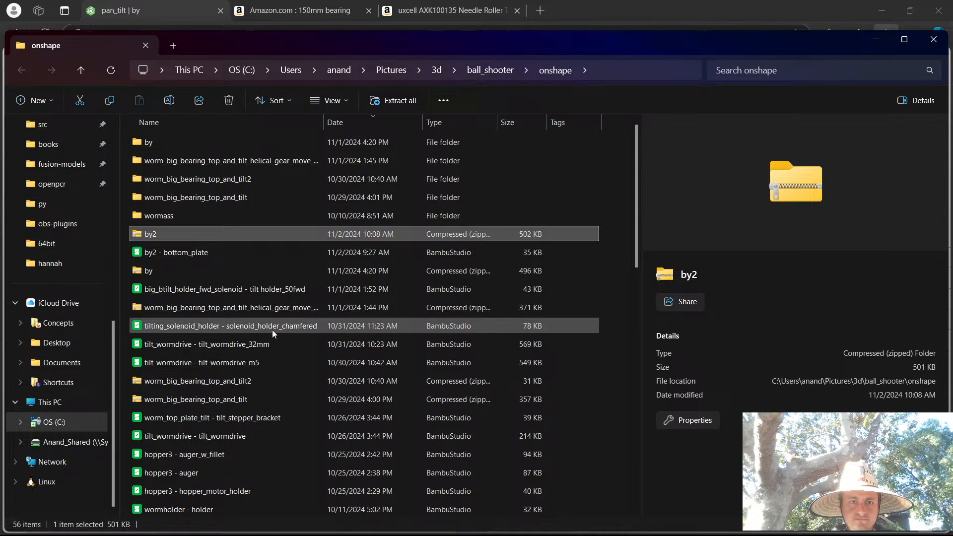
pyautogui.scroll(-12, 264, 338)
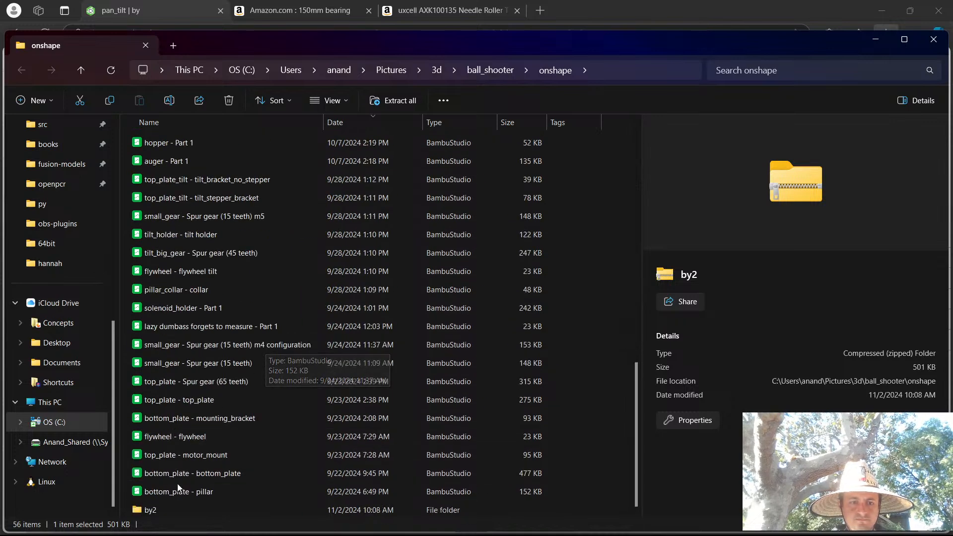
# Switch to Bambu Studio and delete the existing bottom plate model from the build plate.
pyautogui.hotkey('alt', 'Tab')
pyautogui.press('Tab')
pyautogui.press('Tab')
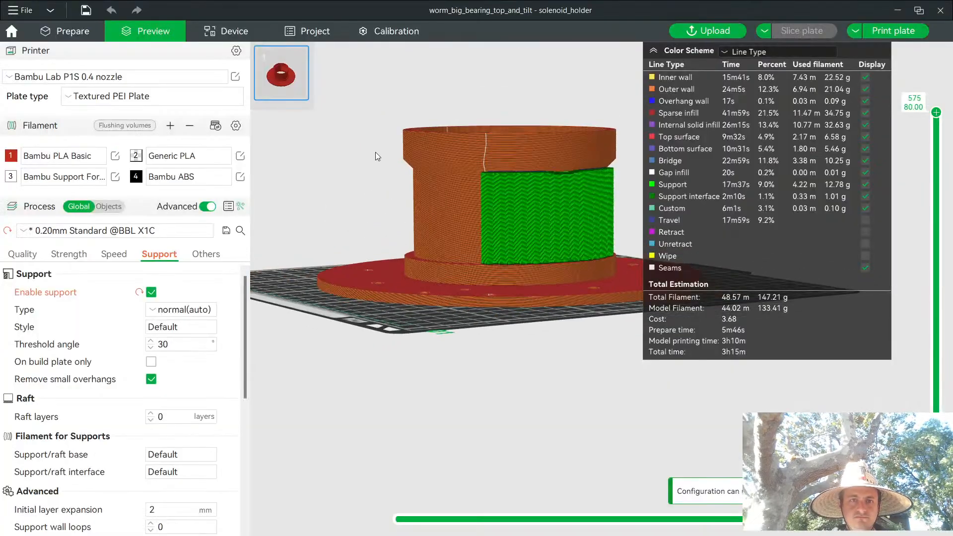
pyautogui.moveTo(375, 152); pyautogui.dragTo(350, 163, button='middle')
pyautogui.moveTo(400, 178); pyautogui.dragTo(434, 211)
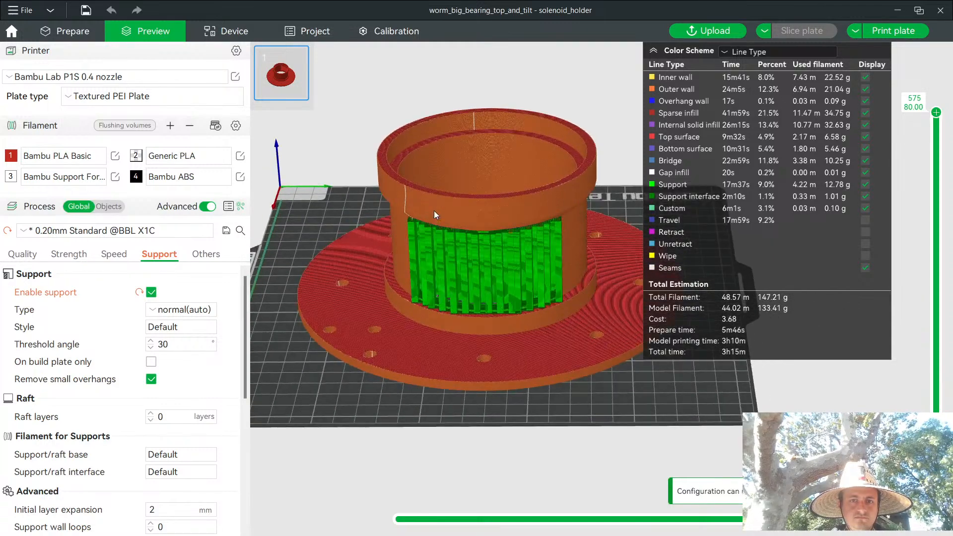
pyautogui.click(73, 31)
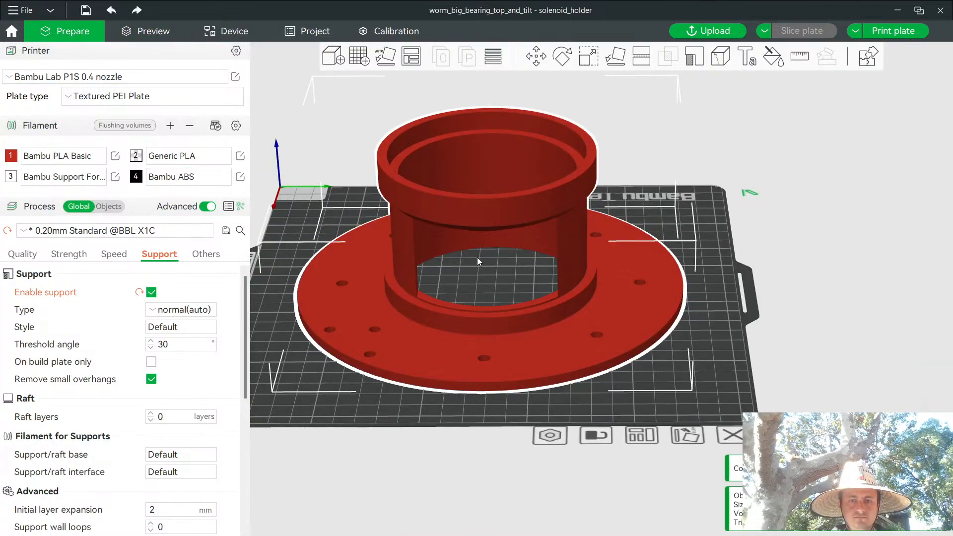
pyautogui.press('Delete')
# Start importing models from the extracted by2 folder and list its files with dates and sizes.
pyautogui.click(334, 57)
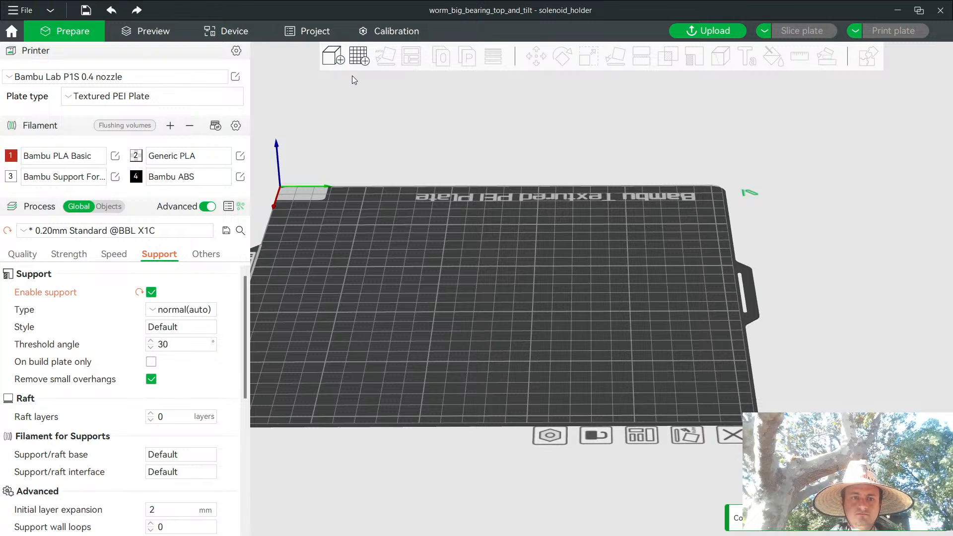
pyautogui.doubleClick(153, 103)
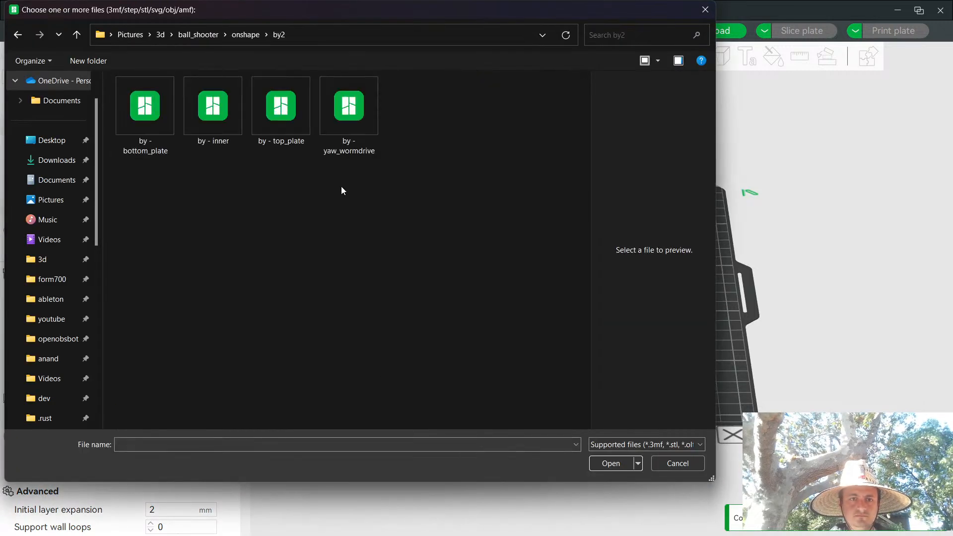
pyautogui.hotkey('ctrl', 'a')
pyautogui.click(650, 62)
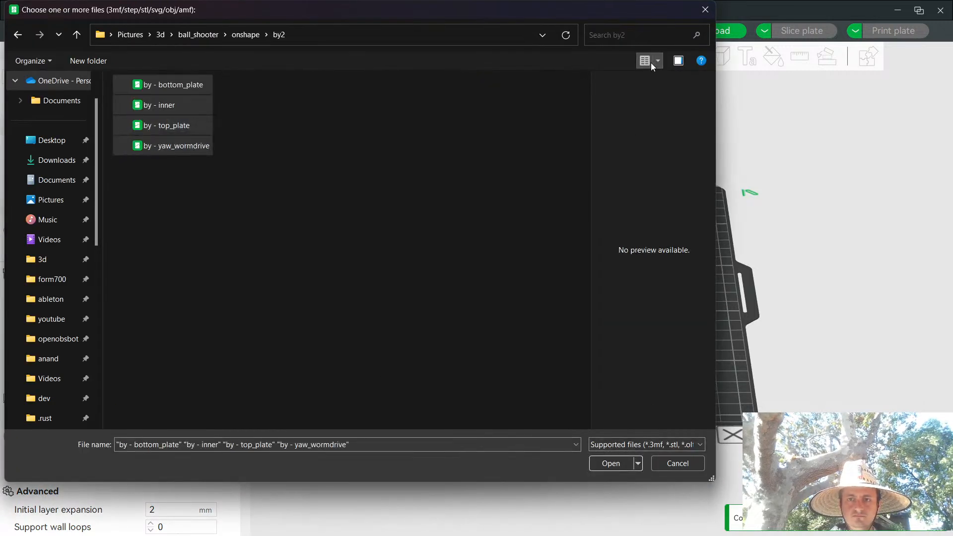
pyautogui.click(657, 61)
pyautogui.click(694, 116)
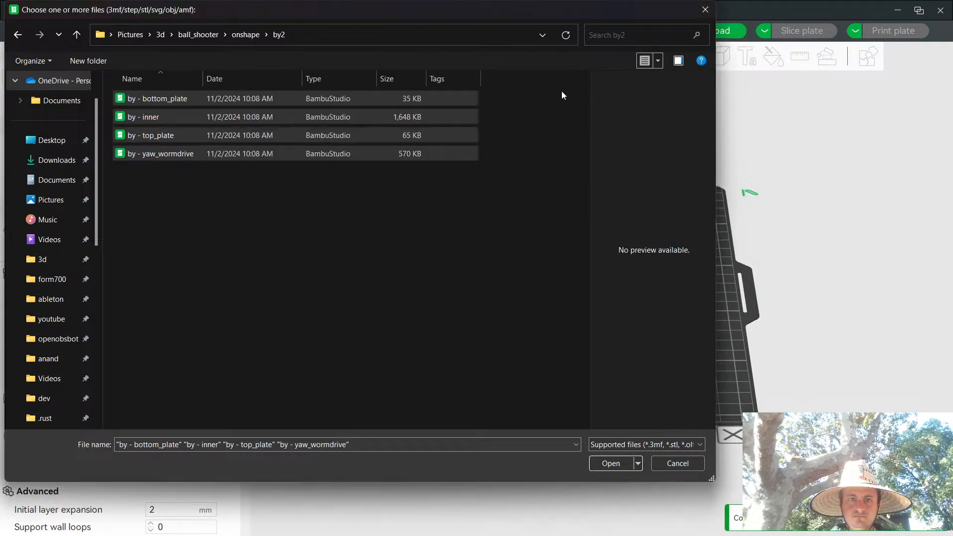
# Compare with the older by folder, then import the bottom_plate, inner, top_plate and yaw_wormdrive files from by2 as separate objects.
pyautogui.click(248, 36)
pyautogui.doubleClick(163, 122)
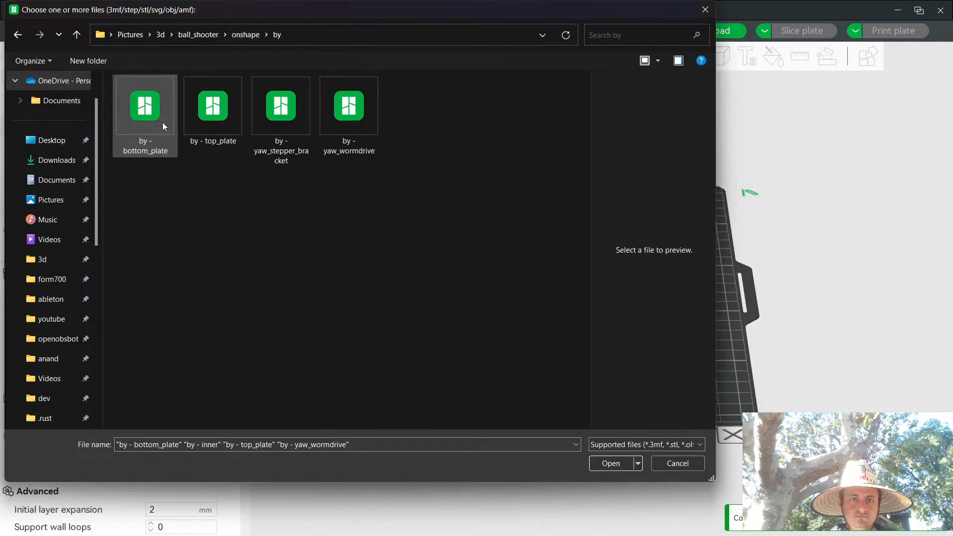
pyautogui.click(254, 35)
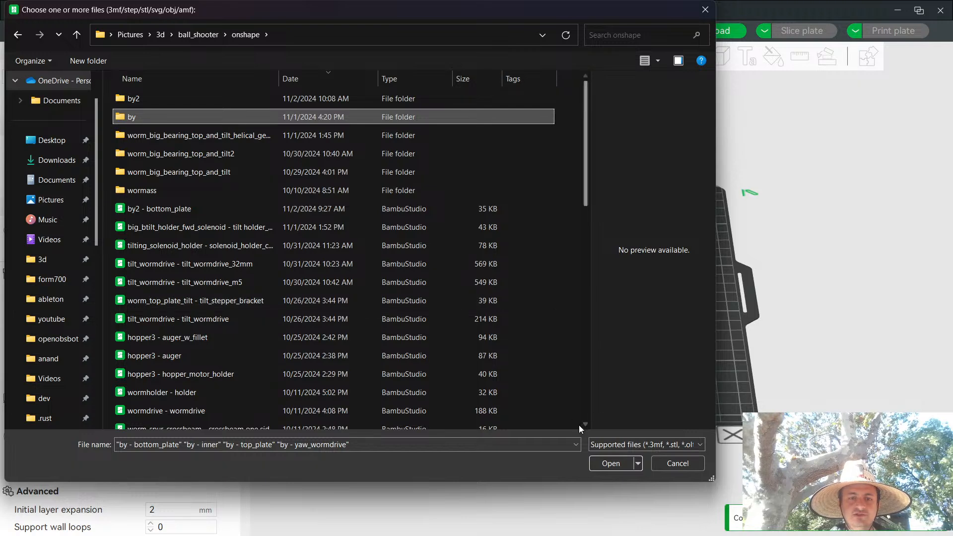
pyautogui.doubleClick(172, 102)
pyautogui.moveTo(411, 218); pyautogui.dragTo(308, 94)
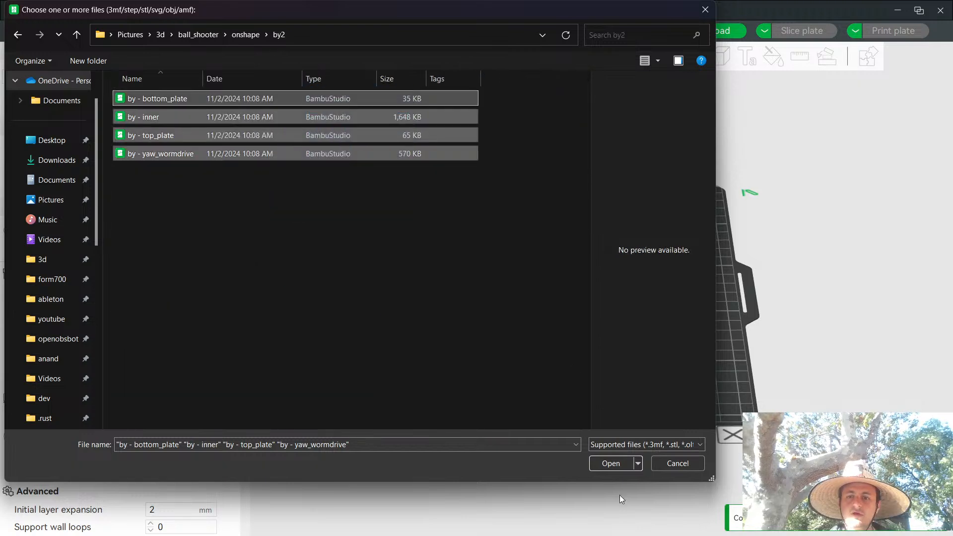
pyautogui.click(608, 462)
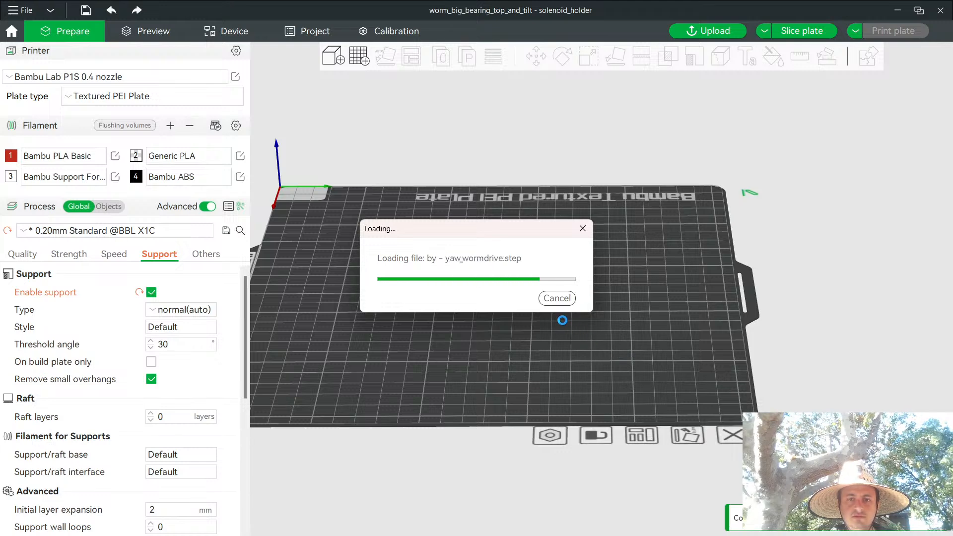
pyautogui.click(581, 315)
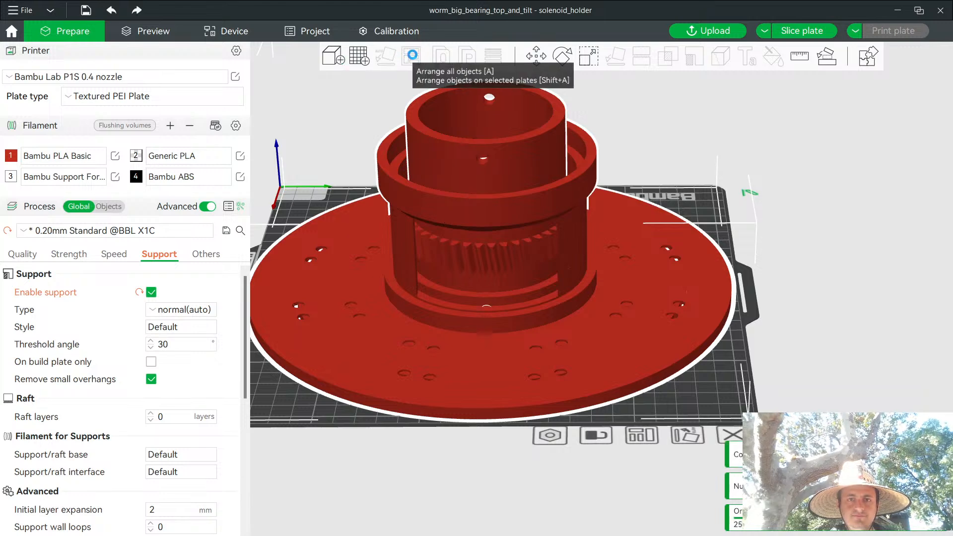
# Arrange all imported parts across the build plates with auto spacing and inspect the resulting layout.
pyautogui.rightClick(412, 58)
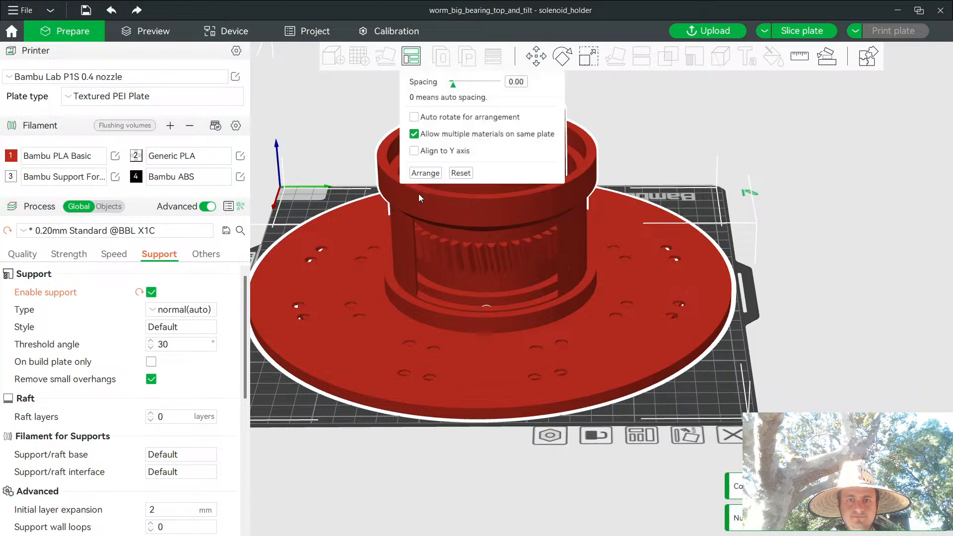
pyautogui.click(423, 172)
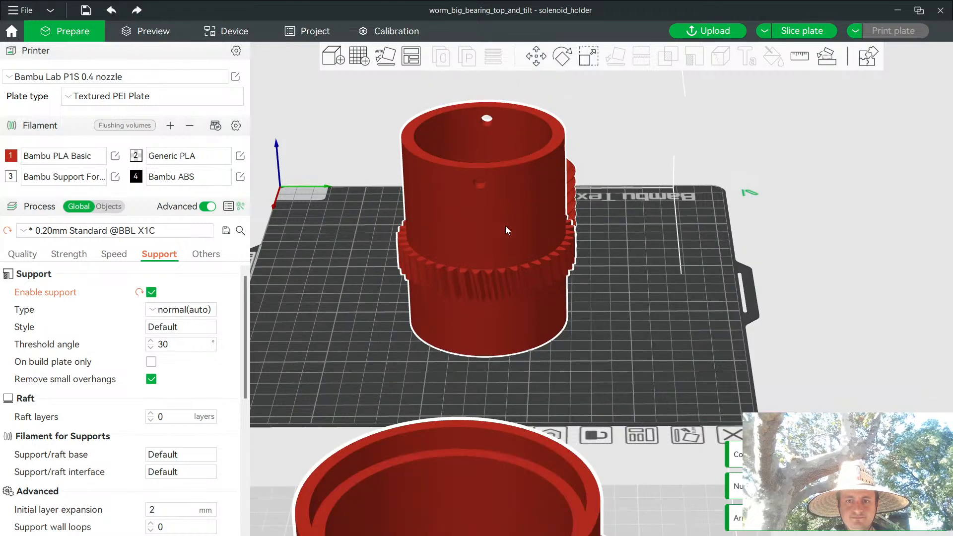
pyautogui.moveTo(636, 304); pyautogui.dragTo(579, 311)
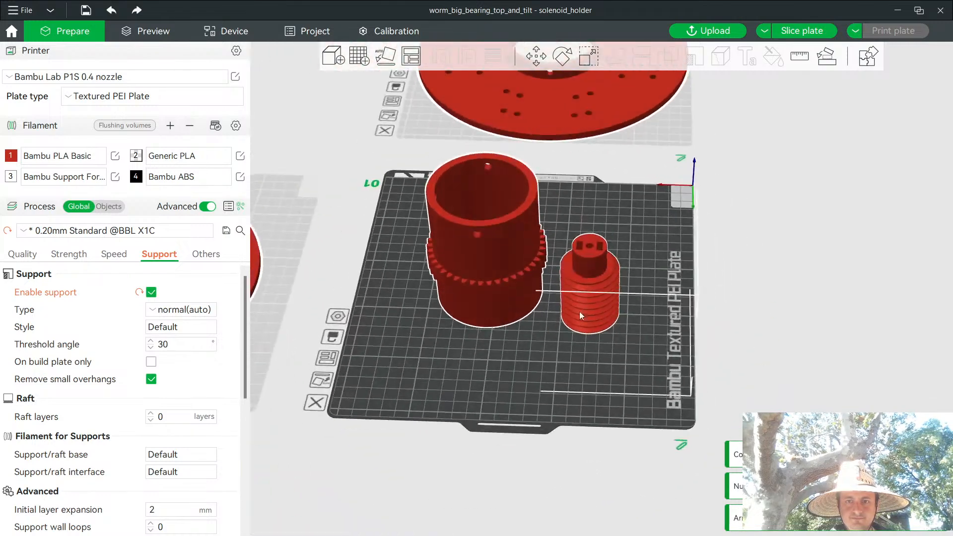
pyautogui.moveTo(572, 343); pyautogui.dragTo(736, 330, button='right')
pyautogui.moveTo(736, 330)
pyautogui.mouseDown()
pyautogui.moveTo(715, 326)
pyautogui.moveTo(708, 306)
pyautogui.moveTo(767, 311)
pyautogui.moveTo(747, 308)
pyautogui.moveTo(733, 324)
pyautogui.mouseUp()
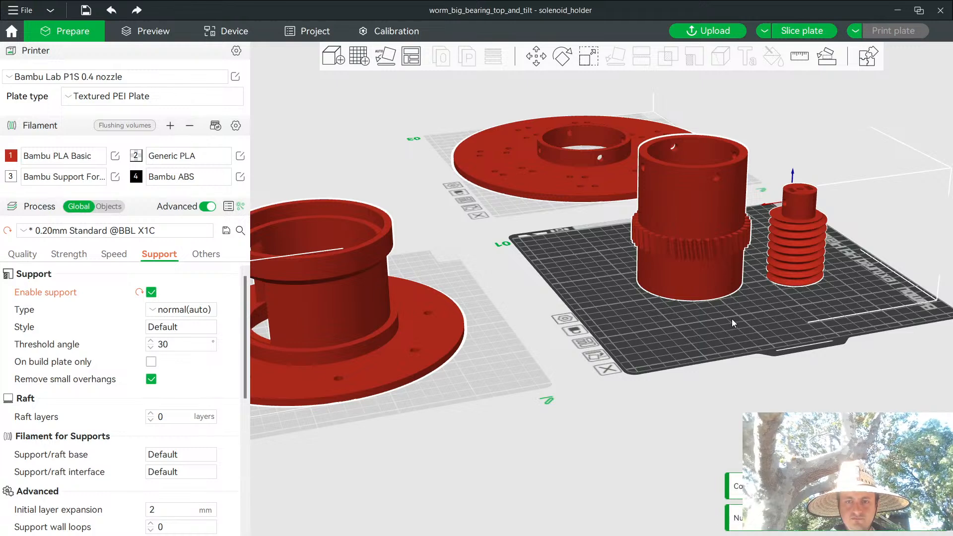
pyautogui.moveTo(732, 317); pyautogui.dragTo(659, 290)
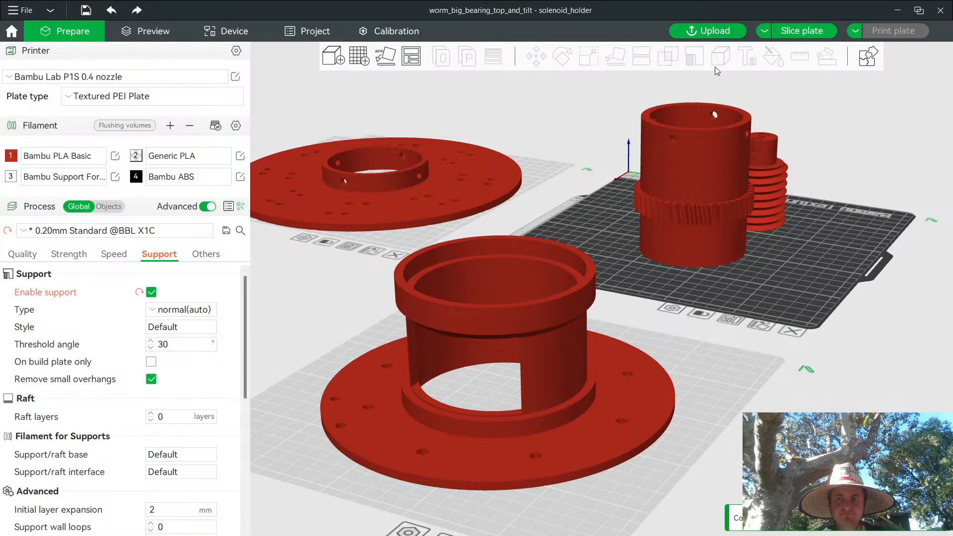
pyautogui.moveTo(820, 244); pyautogui.dragTo(796, 253)
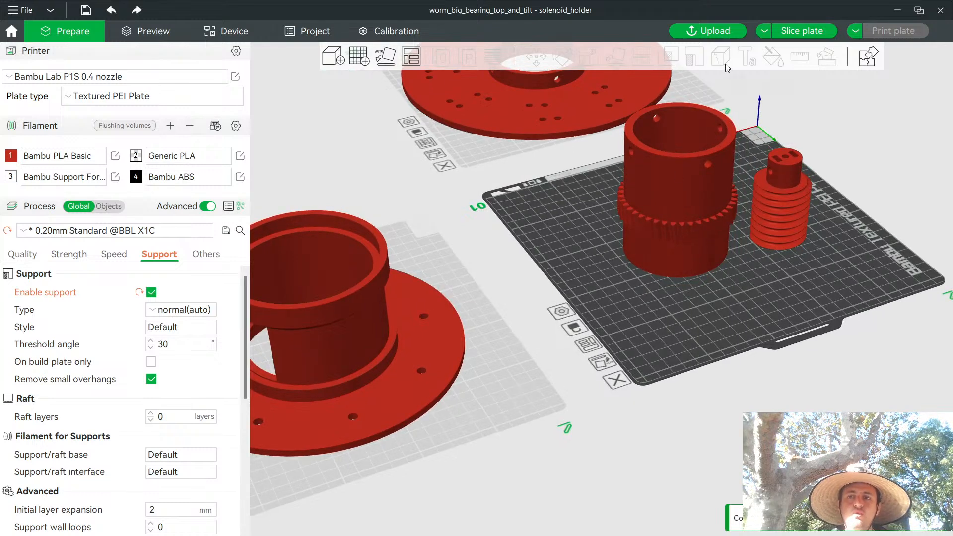
# Switch to Onshape and examine the by assembly's bottom plate and inner bore from underneath.
pyautogui.hotkey('alt', 'Tab')
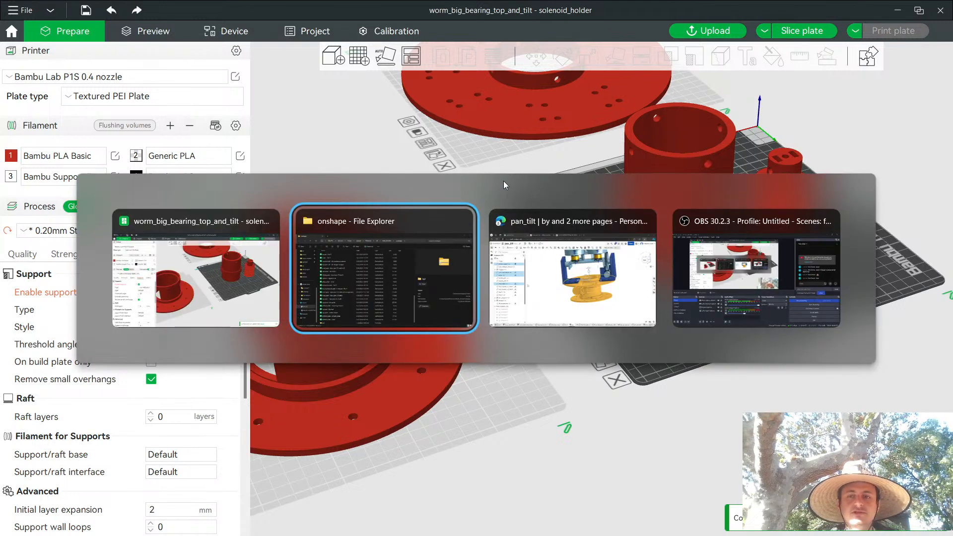
pyautogui.hotkey('alt', 'Tab')
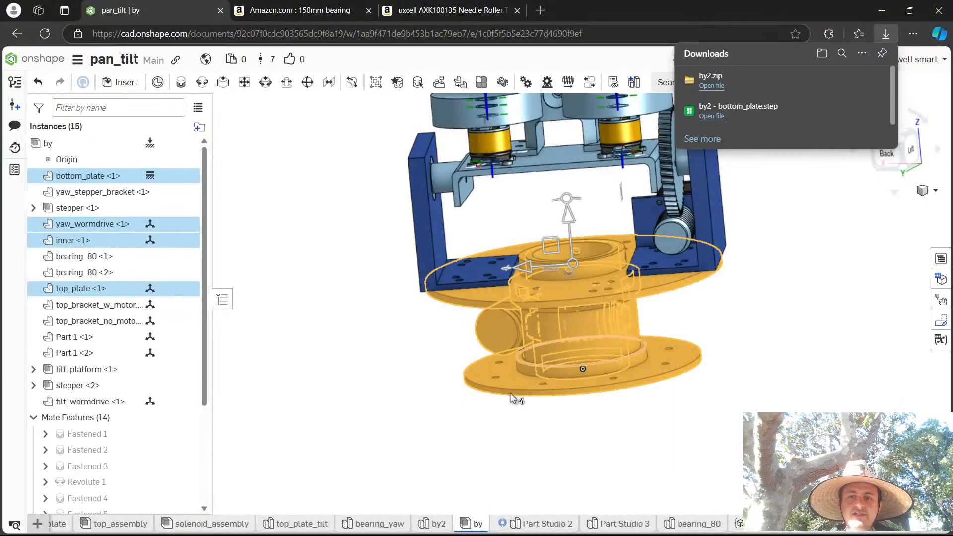
pyautogui.click(504, 427)
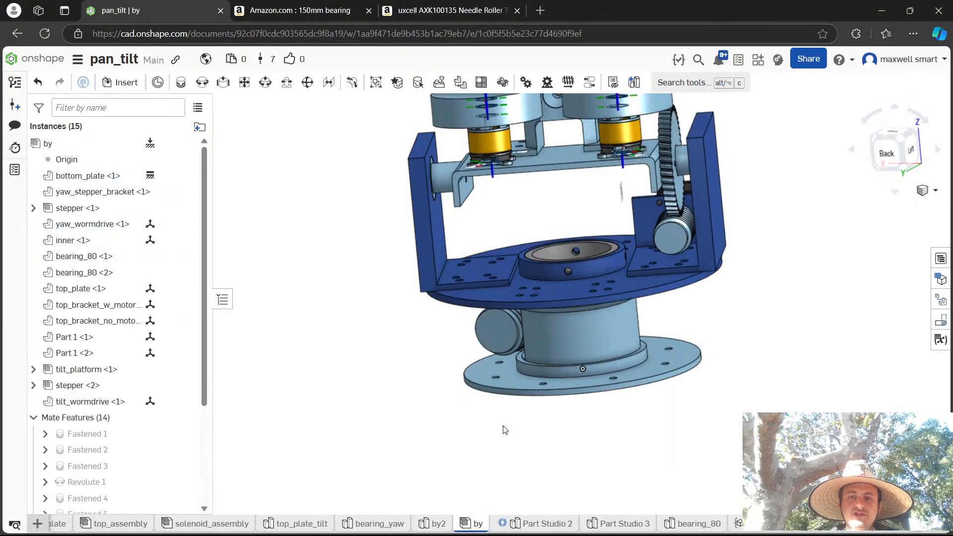
pyautogui.moveTo(504, 428); pyautogui.dragTo(487, 386, button='right')
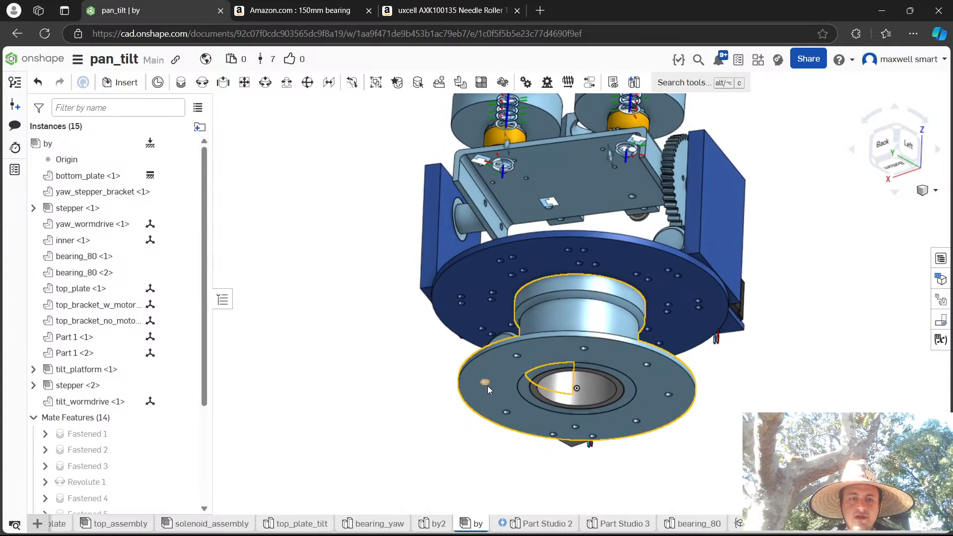
pyautogui.rightClick(487, 386)
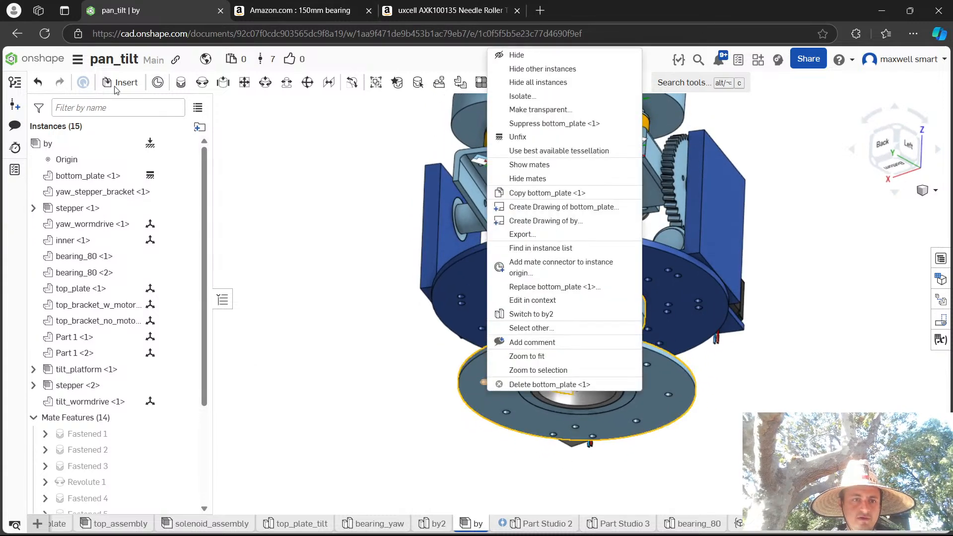
pyautogui.click(293, 392)
pyautogui.moveTo(385, 410)
pyautogui.mouseDown(button='right')
pyautogui.moveTo(388, 397)
pyautogui.moveTo(381, 410)
pyautogui.mouseUp(button='right')
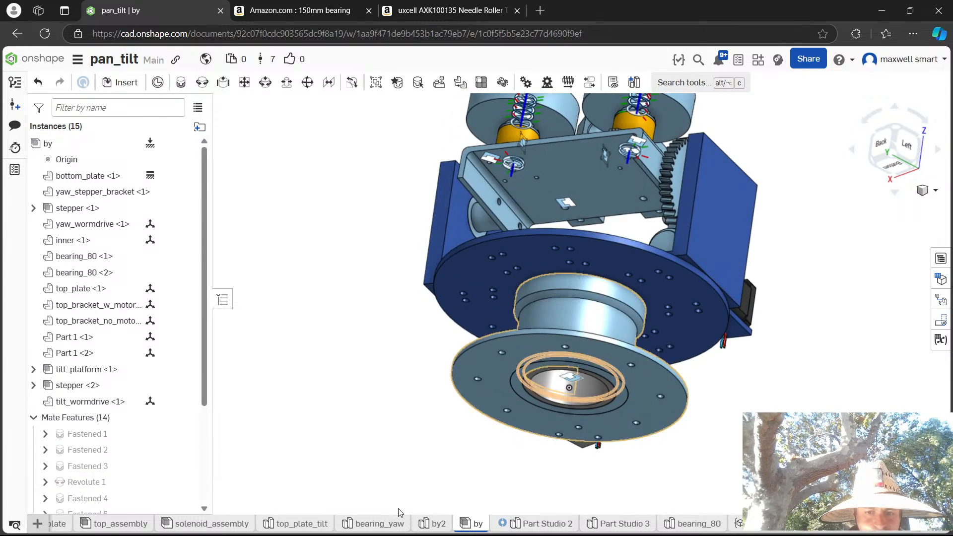
# Open the by2 part studio and start editing Sketch 8, the profile behind the inner part.
pyautogui.click(422, 523)
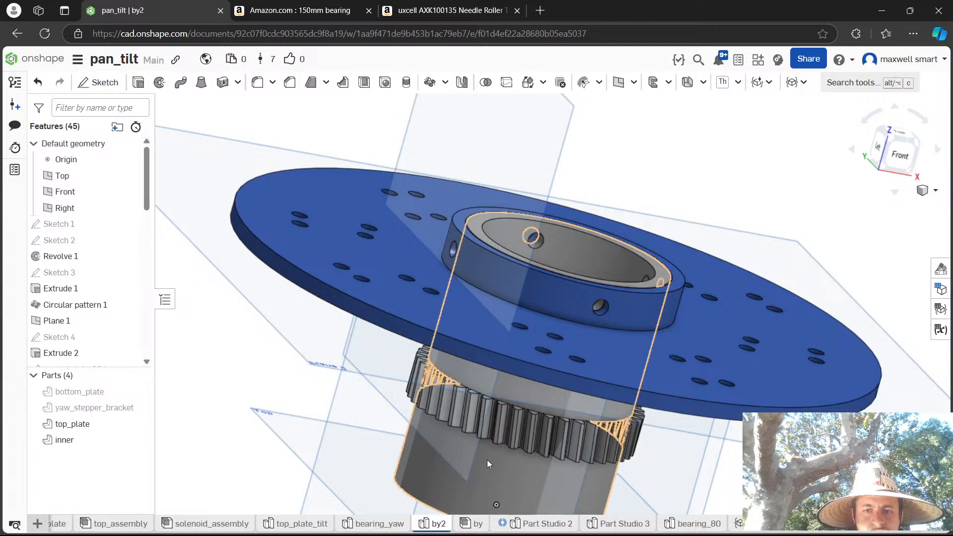
pyautogui.moveTo(486, 459); pyautogui.dragTo(427, 338, button='middle')
pyautogui.click(436, 338)
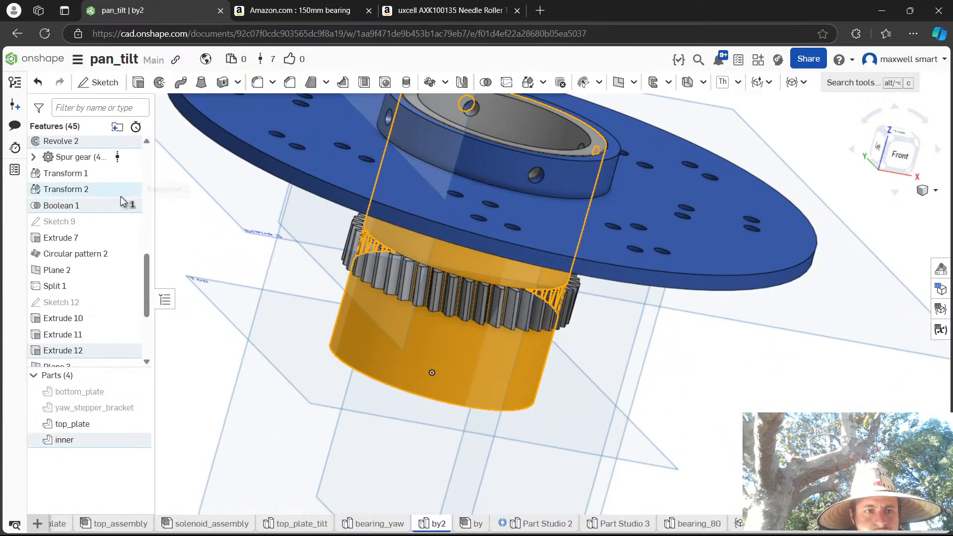
pyautogui.scroll(3, 89, 221)
pyautogui.scroll(-3, 90, 221)
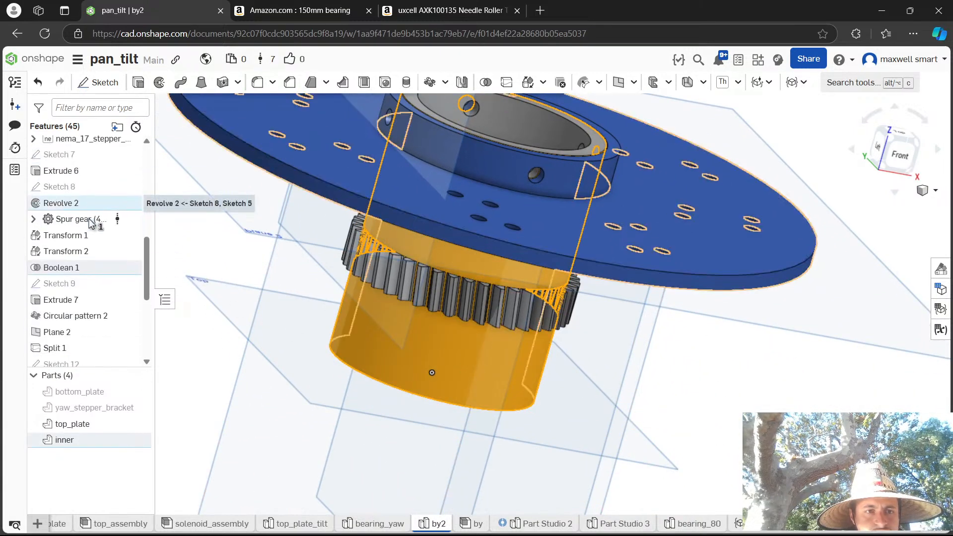
pyautogui.scroll(4, 91, 225)
pyautogui.scroll(1, 89, 258)
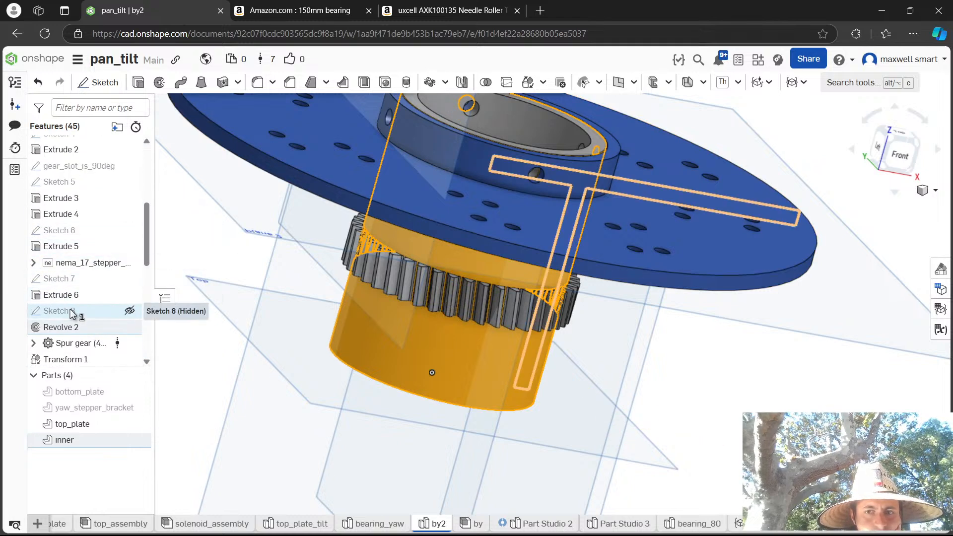
pyautogui.doubleClick(70, 310)
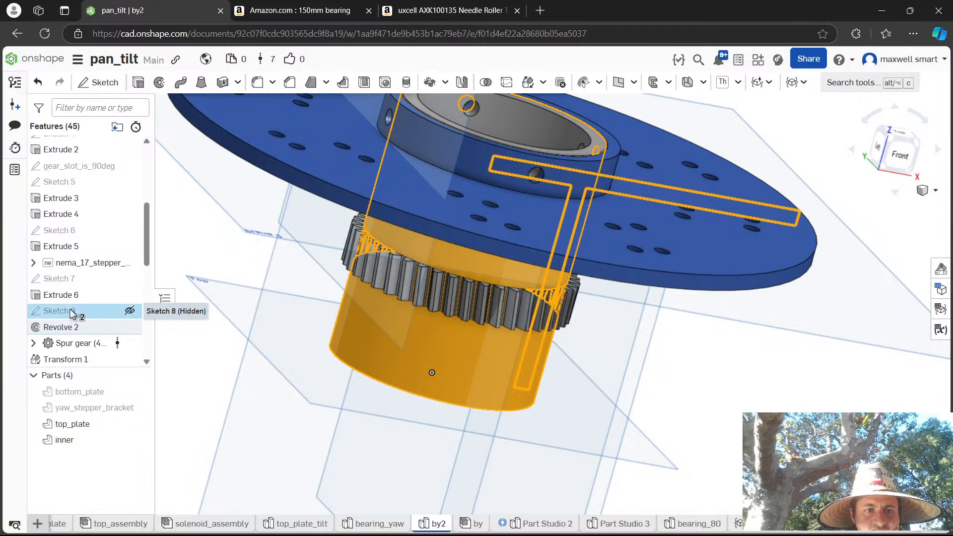
# Set the distance from the centre axis to the outer edge of the inner tube's wall to (79.5/2) mm.
pyautogui.moveTo(653, 369); pyautogui.dragTo(590, 350, button='right')
pyautogui.moveTo(591, 350); pyautogui.dragTo(788, 372, button='middle')
pyautogui.moveTo(569, 233)
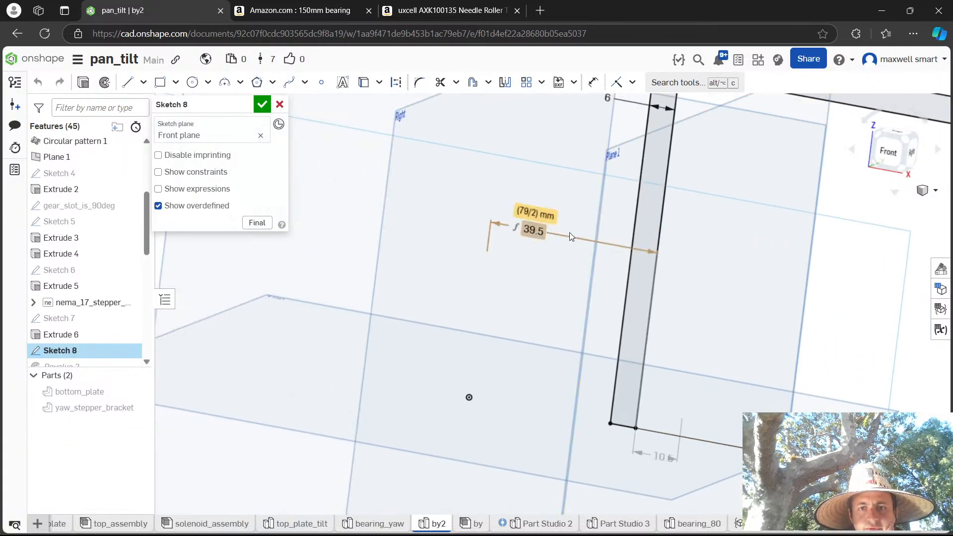
pyautogui.doubleClick(539, 231)
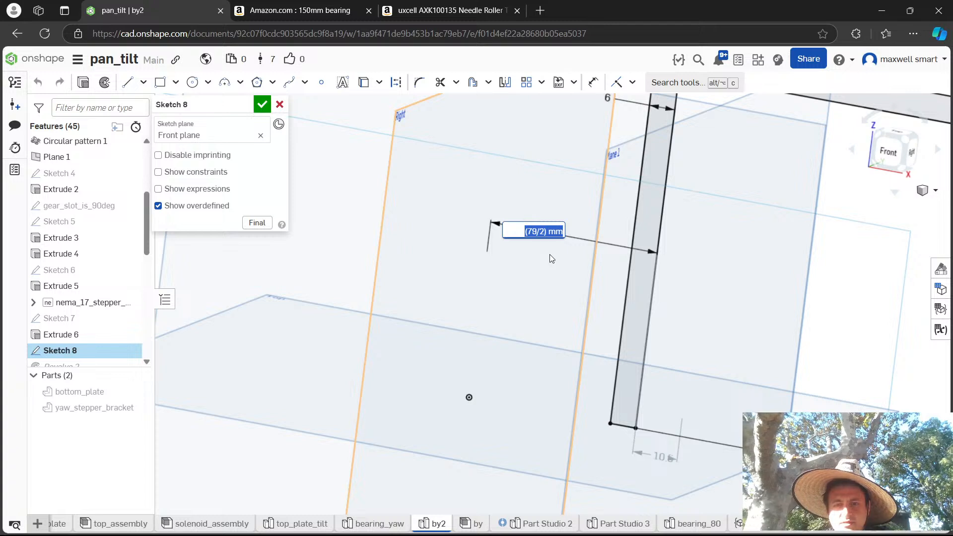
pyautogui.click(537, 231)
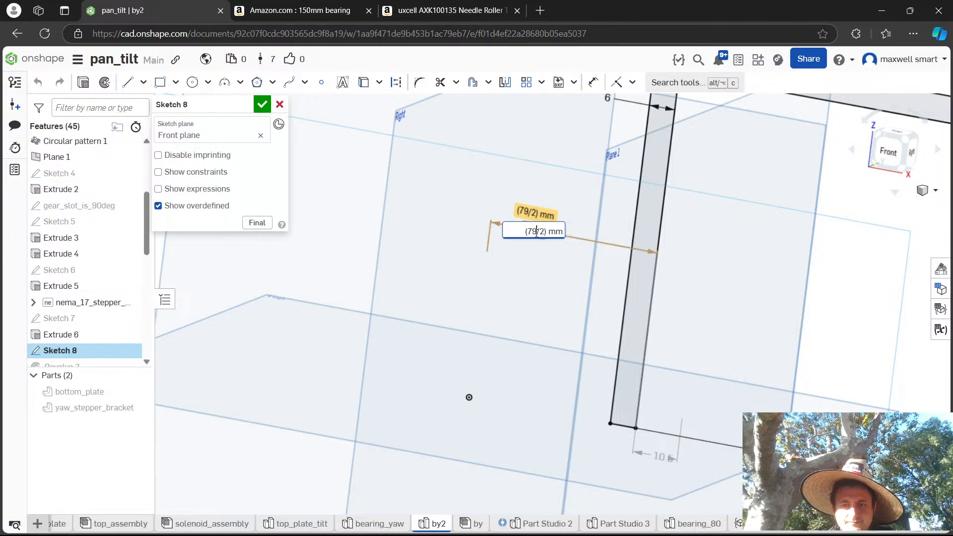
pyautogui.write('.5')
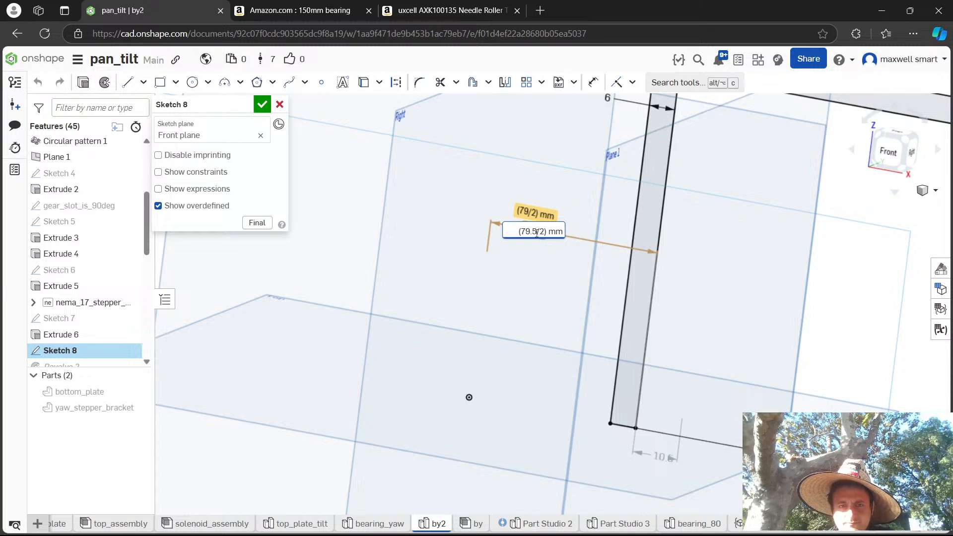
pyautogui.press('Return')
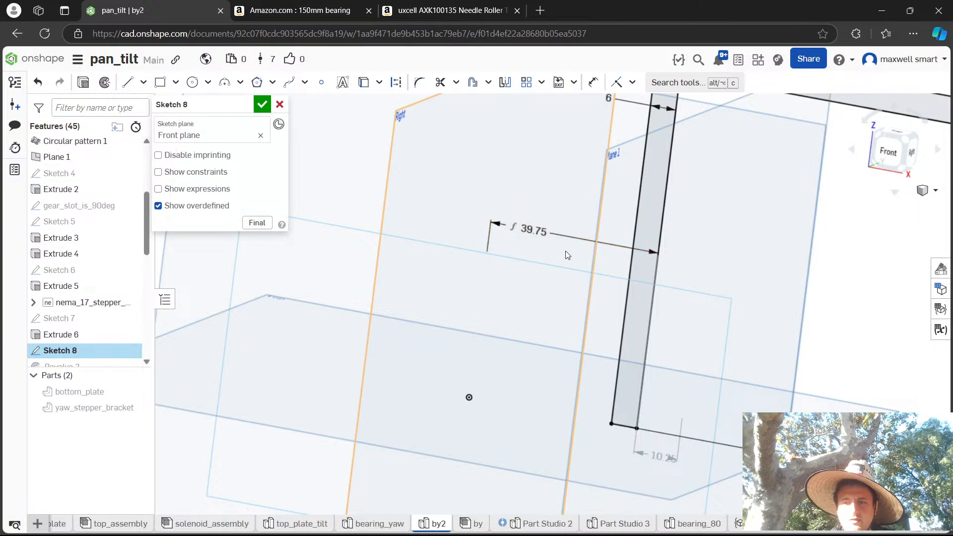
# Recheck the wall's radius expression and accept the edited Sketch 8.
pyautogui.moveTo(567, 255); pyautogui.dragTo(588, 258, button='right')
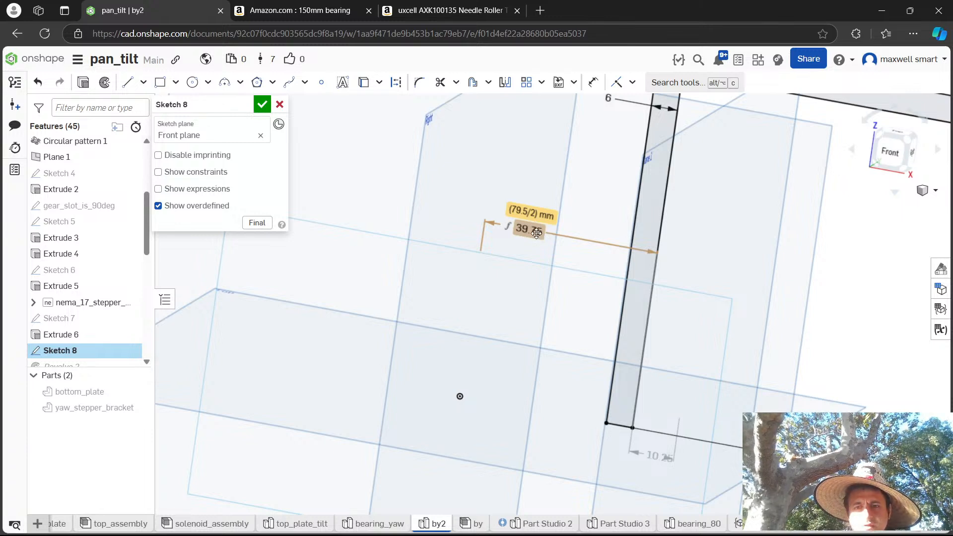
pyautogui.doubleClick(536, 232)
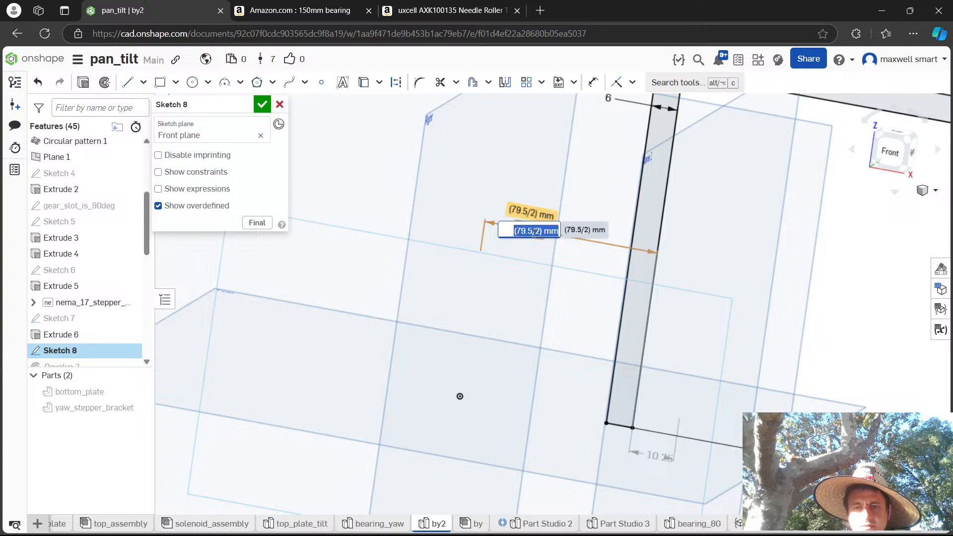
pyautogui.click(533, 233)
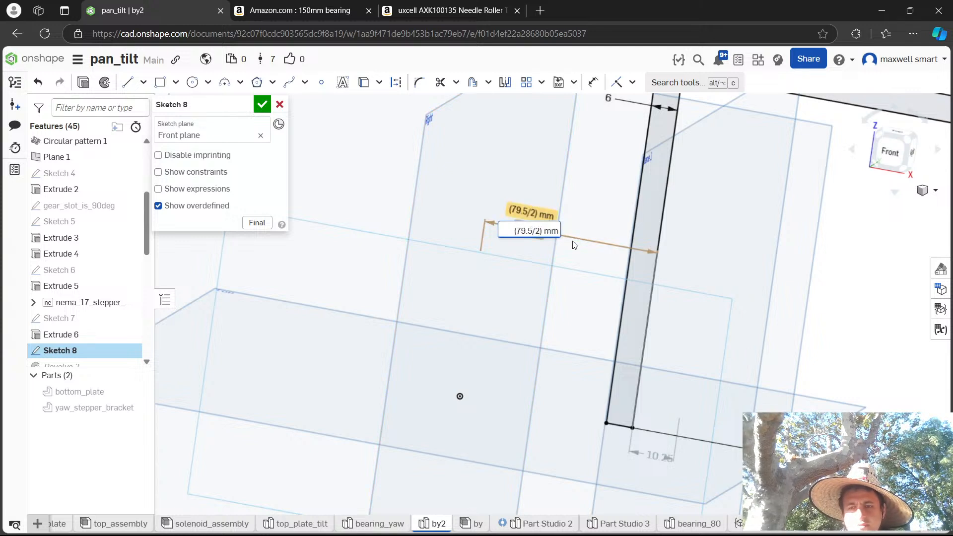
pyautogui.scroll(-3, 574, 244)
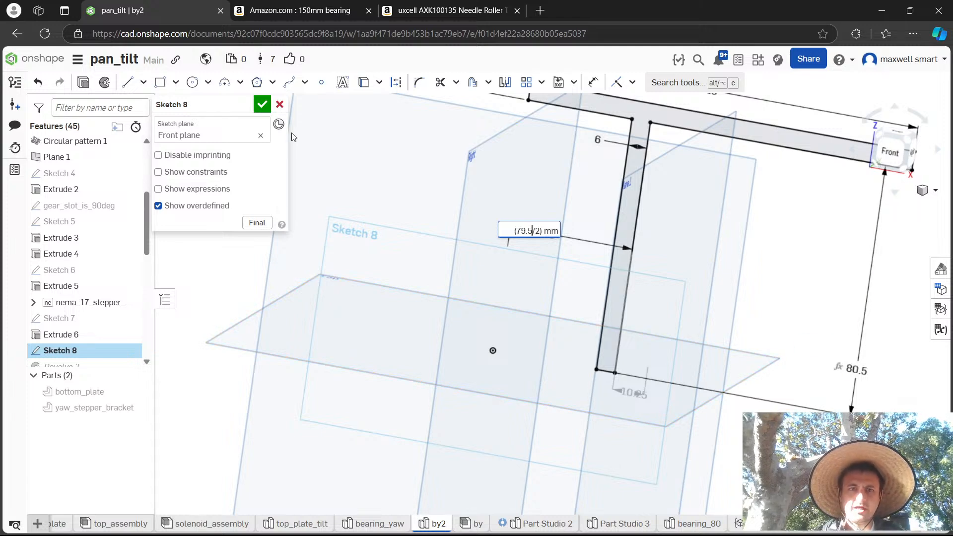
pyautogui.click(268, 108)
pyautogui.scroll(-2, 601, 264)
pyautogui.moveTo(603, 265); pyautogui.dragTo(622, 270, button='right')
pyautogui.scroll(-7, 112, 299)
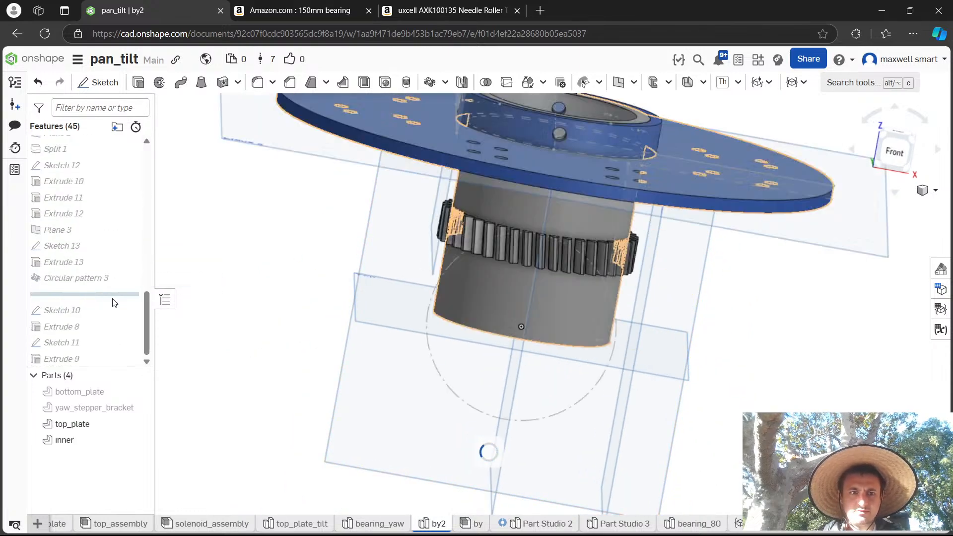
# Examine the clearance between the inner tube's rim and the top plate's collar up close.
pyautogui.moveTo(648, 354); pyautogui.dragTo(606, 383, button='right')
pyautogui.scroll(5, 672, 174)
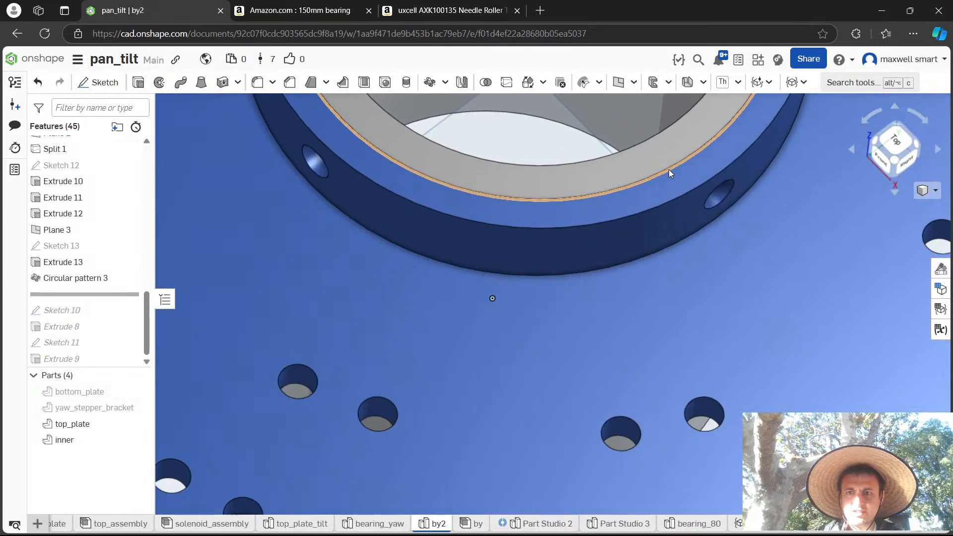
pyautogui.scroll(-3, 669, 169)
pyautogui.moveTo(649, 144); pyautogui.dragTo(609, 334, button='middle')
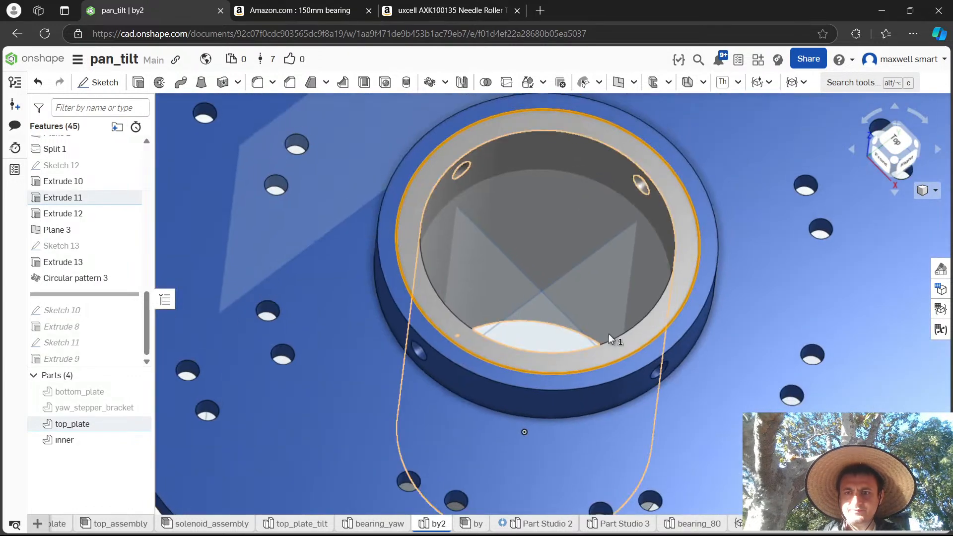
pyautogui.scroll(3, 666, 330)
pyautogui.click(668, 320)
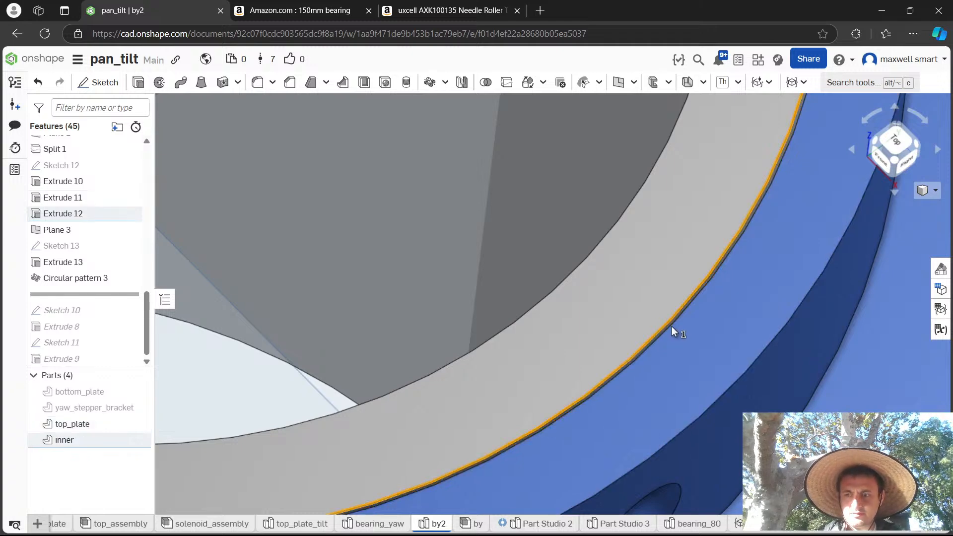
pyautogui.scroll(-5, 671, 326)
pyautogui.scroll(-5, 651, 300)
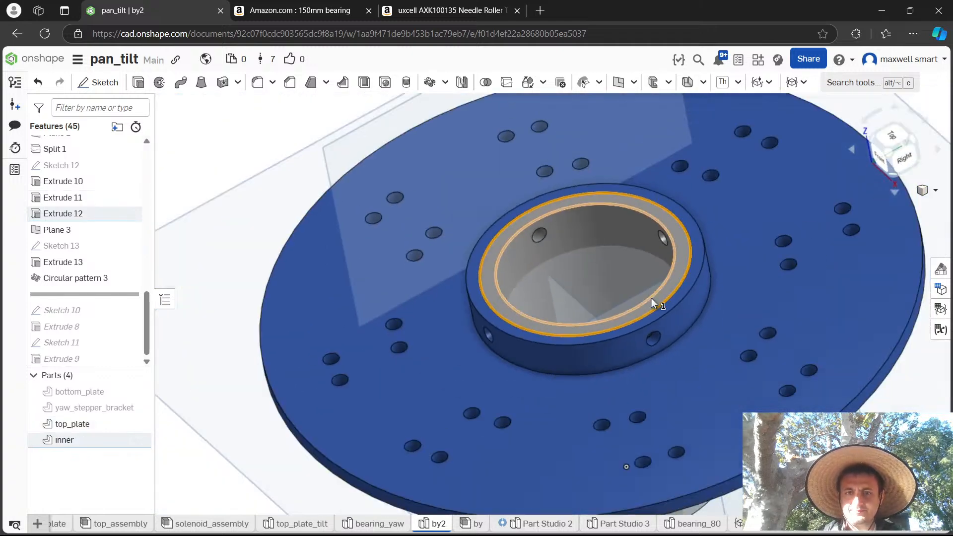
# Examine the inner tube's gear teeth and outer wall below the top plate from the side and underneath.
pyautogui.moveTo(648, 294); pyautogui.dragTo(660, 246, button='right')
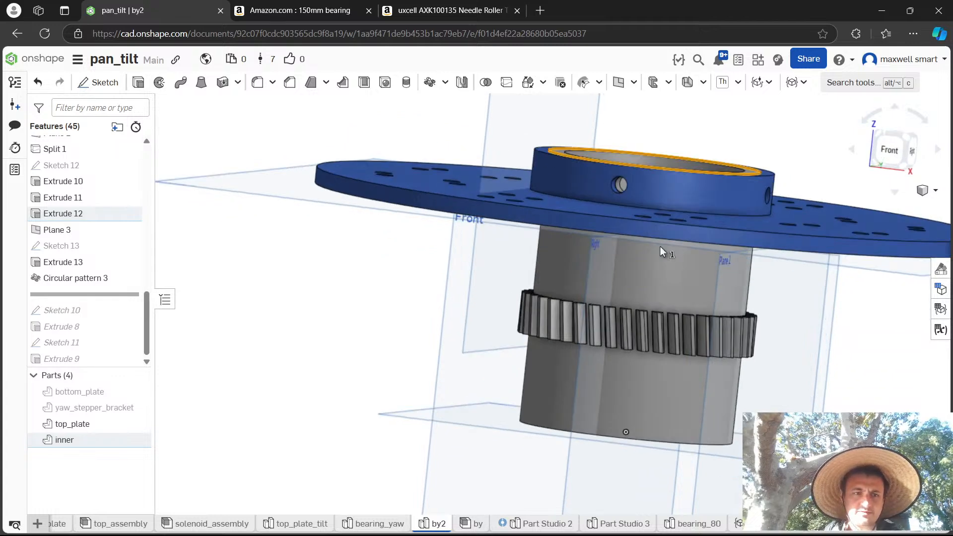
pyautogui.moveTo(370, 334); pyautogui.dragTo(308, 303, button='middle')
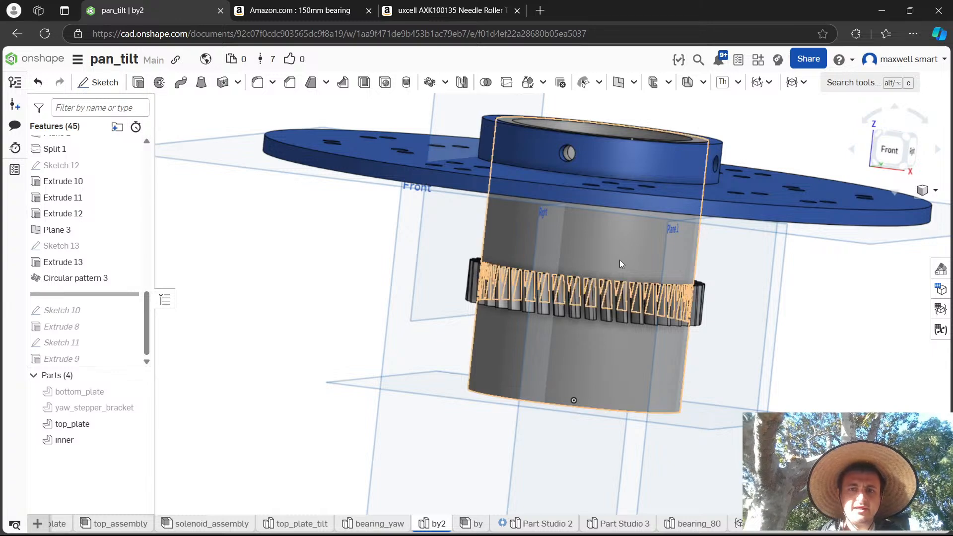
pyautogui.moveTo(303, 286); pyautogui.dragTo(290, 278, button='right')
pyautogui.scroll(5, 520, 208)
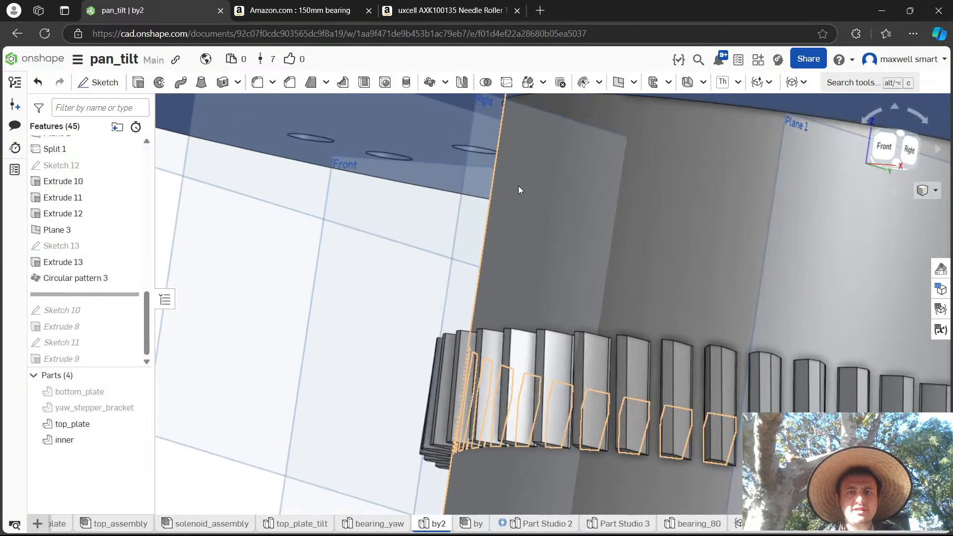
pyautogui.moveTo(518, 185); pyautogui.dragTo(521, 161, button='right')
pyautogui.scroll(-5, 524, 164)
pyautogui.moveTo(576, 255); pyautogui.dragTo(561, 304, button='right')
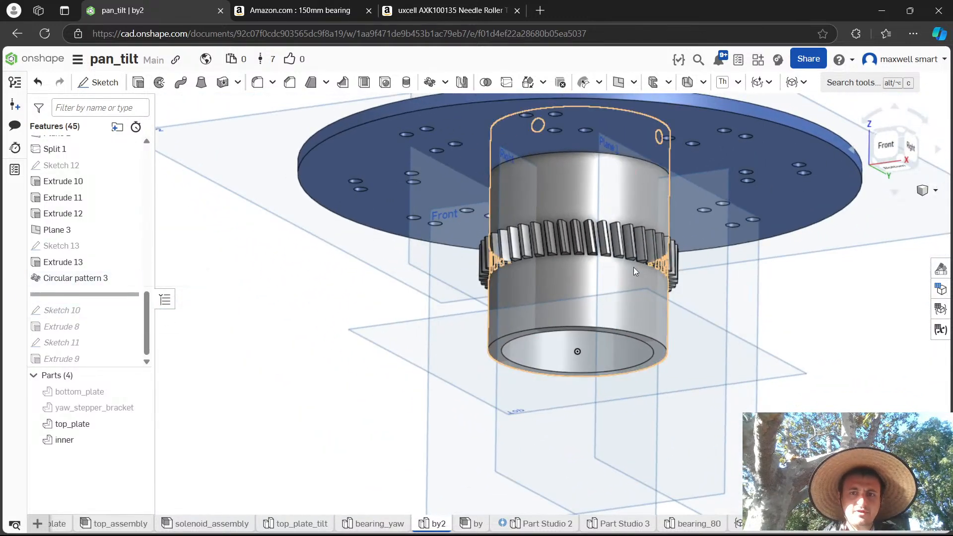
# Export the inner part as a STEP file and save it as by2 - inner.step.
pyautogui.rightClick(74, 440)
pyautogui.click(153, 318)
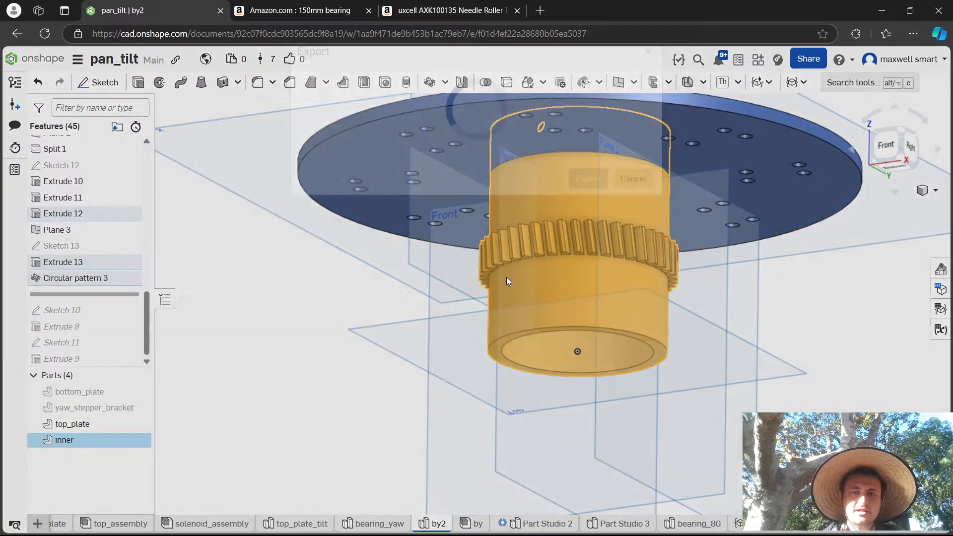
pyautogui.click(587, 402)
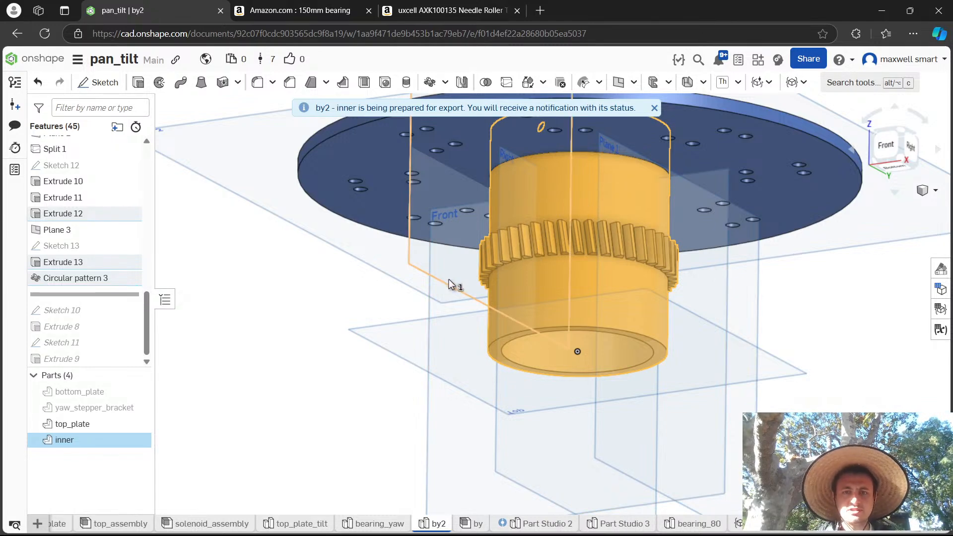
pyautogui.hotkey('alt', 'Tab')
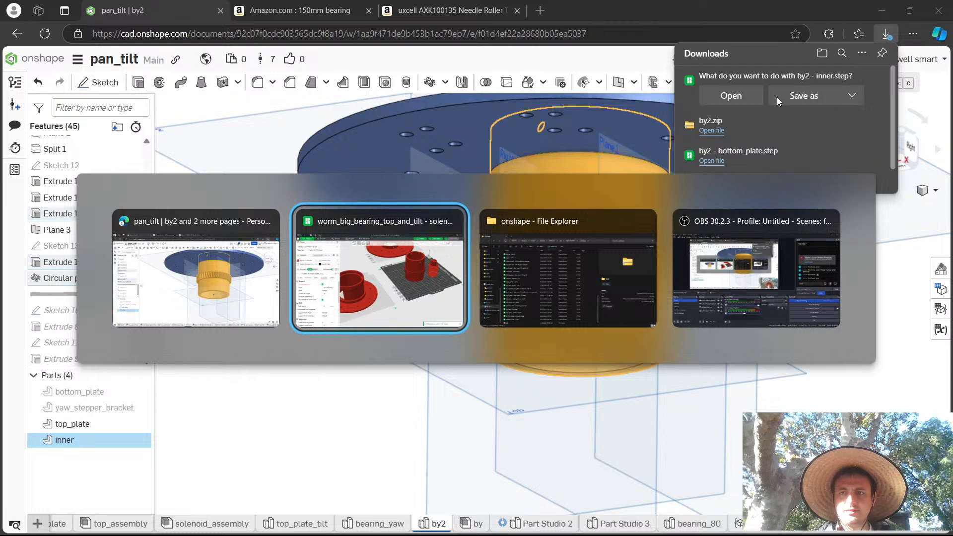
pyautogui.press('Escape')
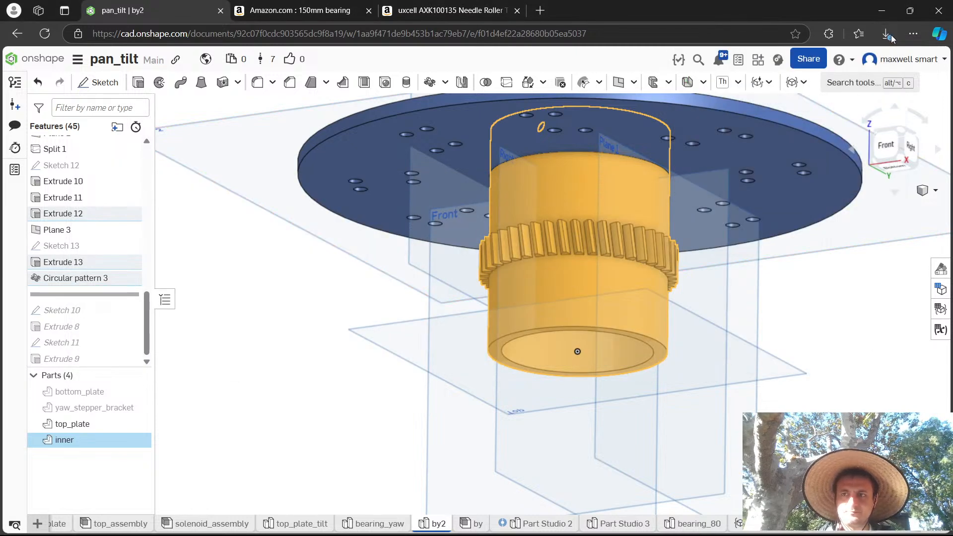
pyautogui.click(885, 34)
pyautogui.click(803, 96)
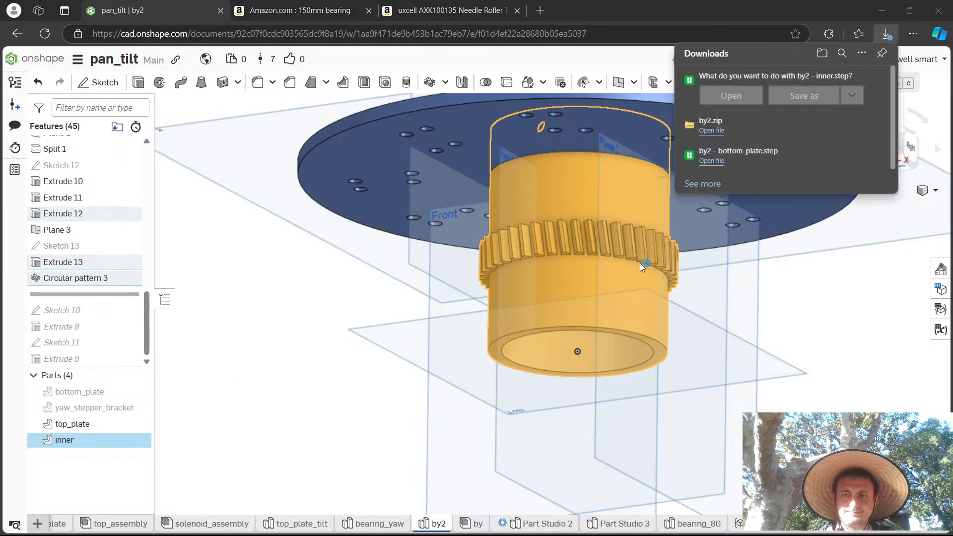
pyautogui.click(496, 408)
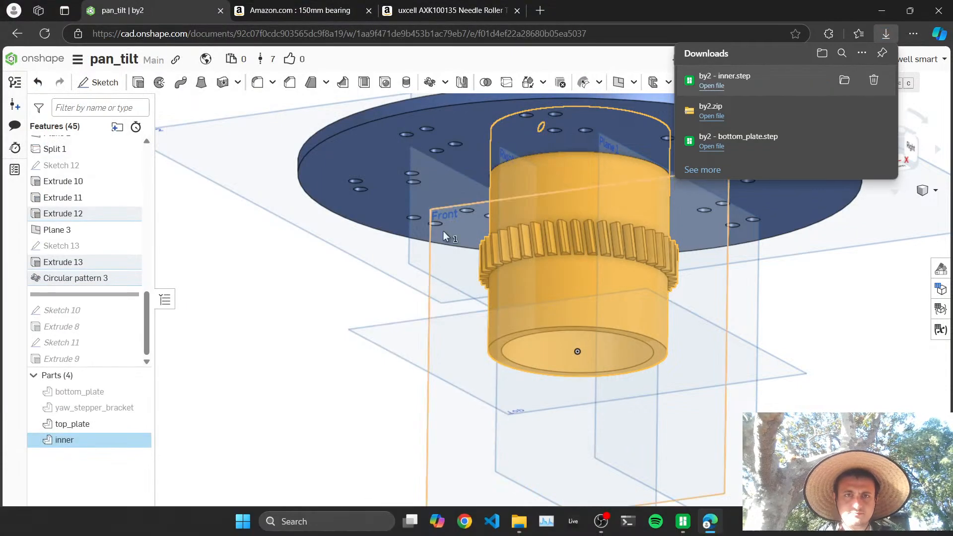
# Switch to Bambu Studio and replace the old inner tube on plate 1 with by2 - inner from the onshape folder.
pyautogui.click(692, 530)
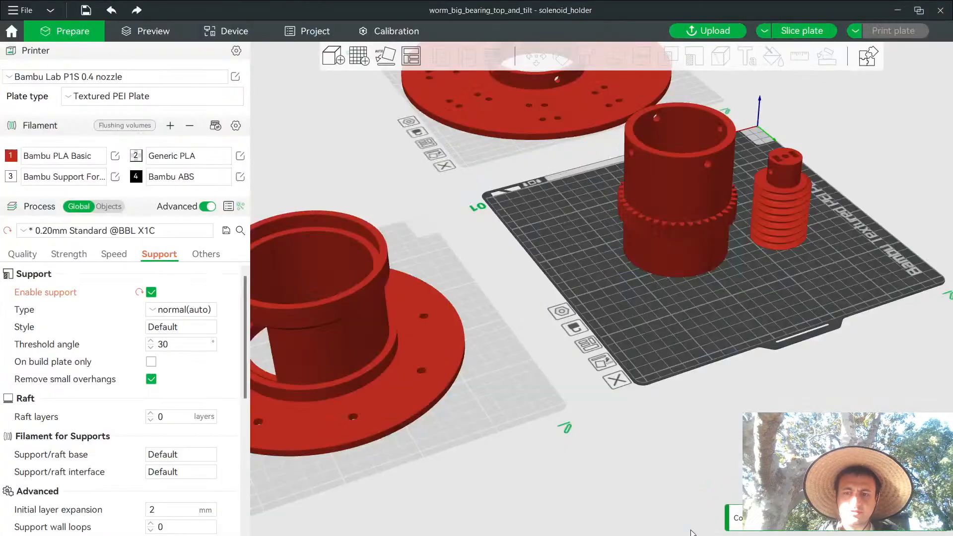
pyautogui.click(656, 196)
pyautogui.press('Delete')
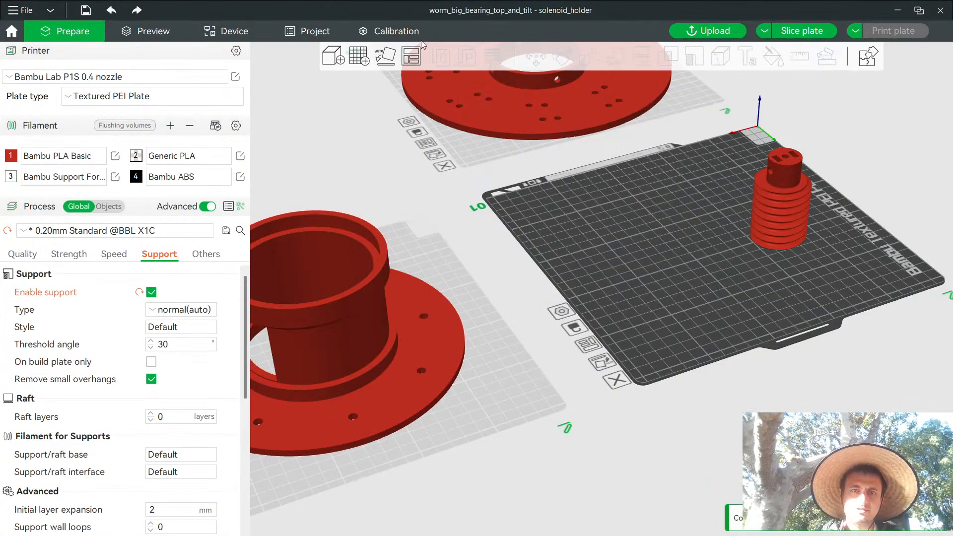
pyautogui.click(326, 59)
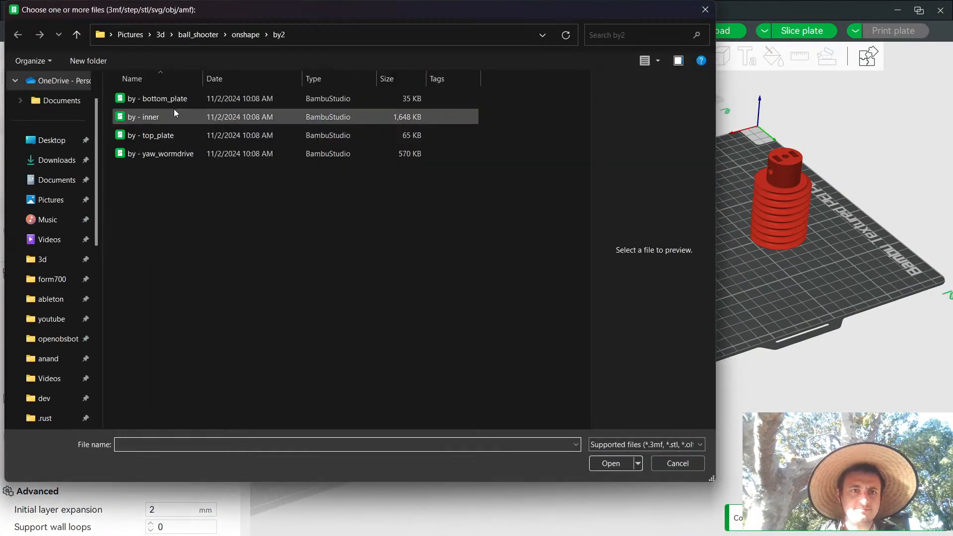
pyautogui.click(241, 34)
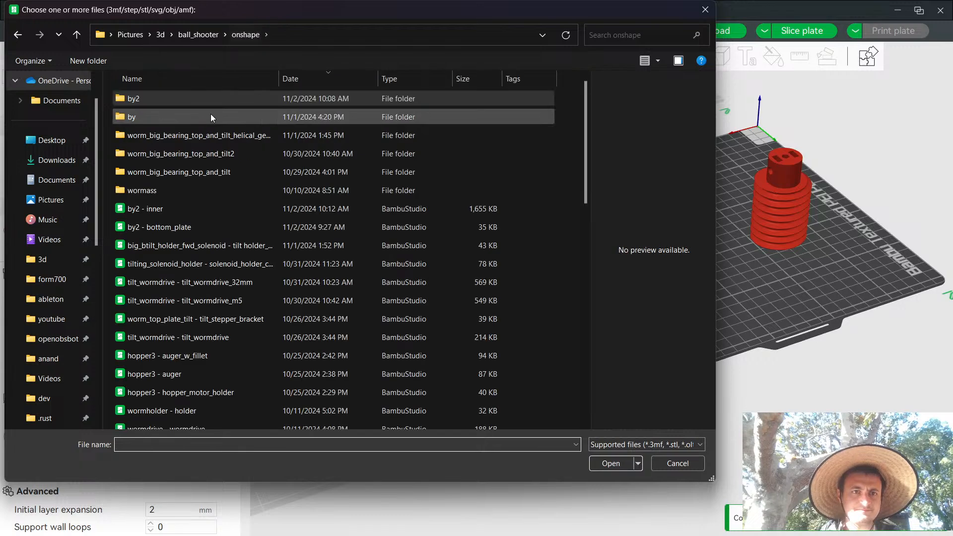
pyautogui.click(165, 208)
pyautogui.click(607, 464)
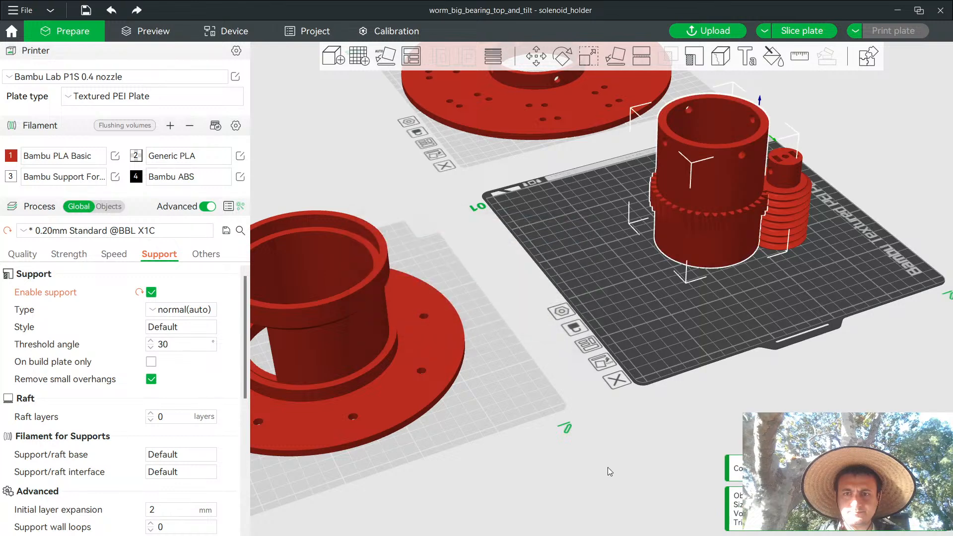
# Auto-arrange the inner tube and worm drive on the build plate.
pyautogui.rightClick(411, 59)
pyautogui.click(430, 167)
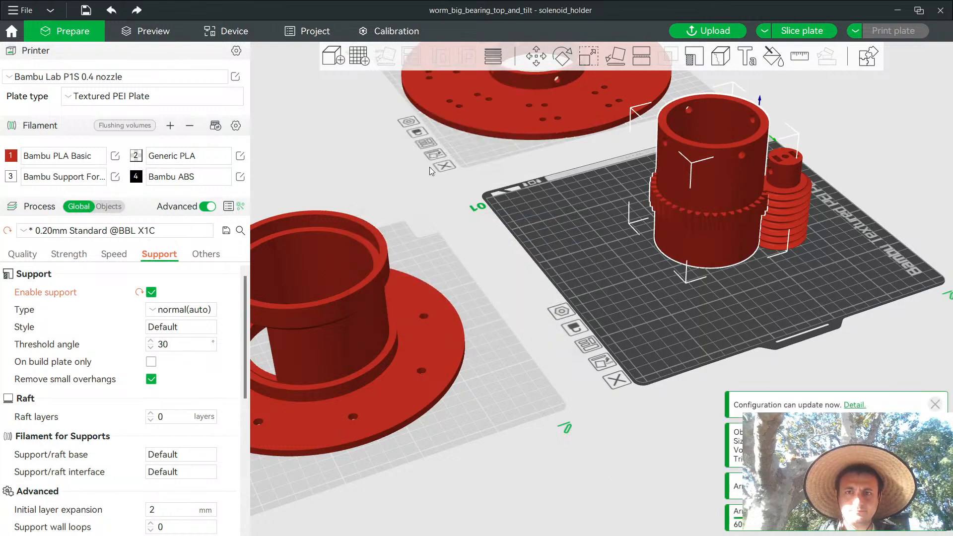
pyautogui.moveTo(607, 323); pyautogui.dragTo(409, 229)
# Disable support generation and slice plate 1 with the inner tube and worm drive.
pyautogui.click(800, 31)
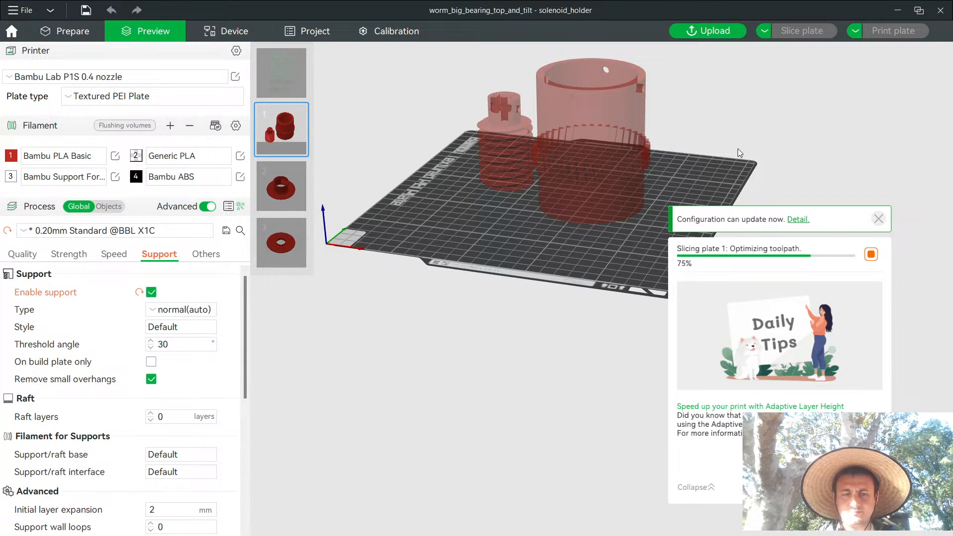
pyautogui.click(151, 292)
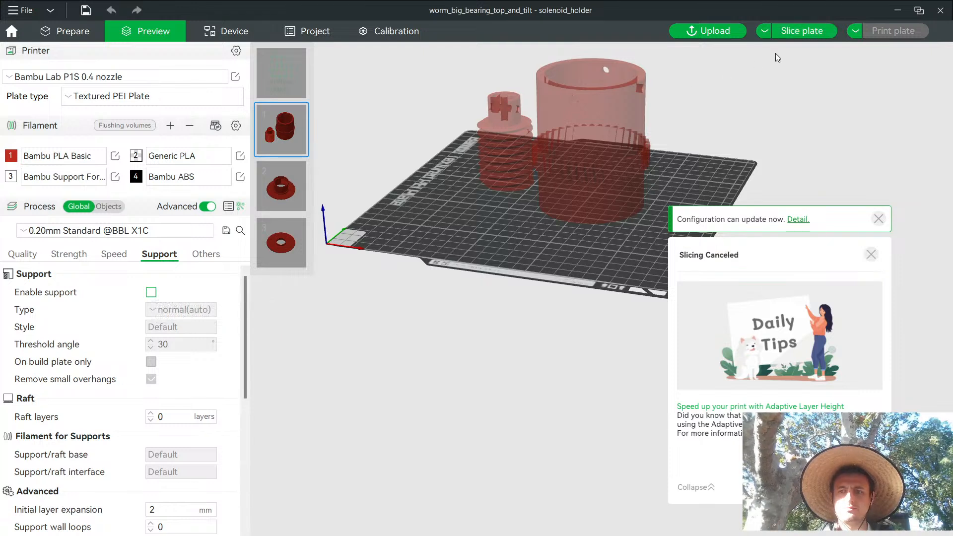
pyautogui.click(801, 30)
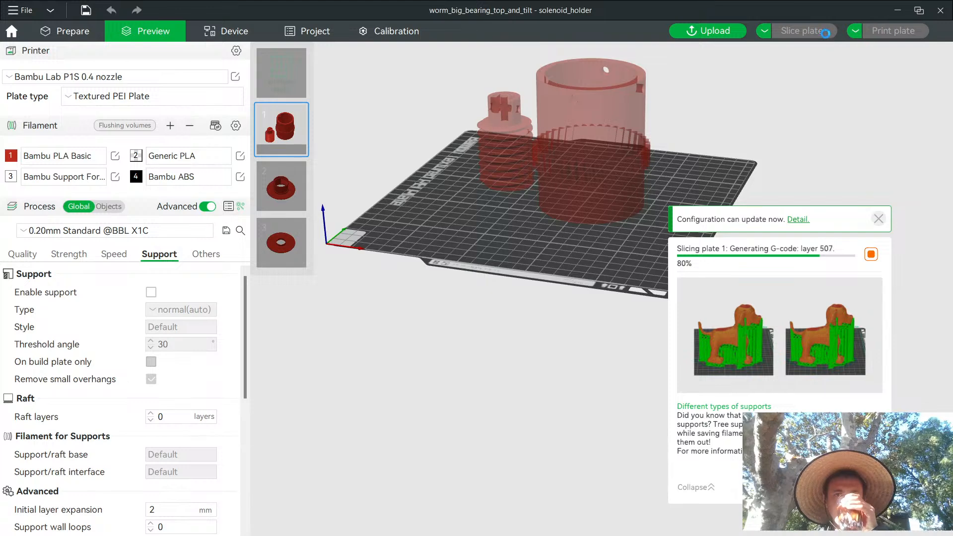
# Send the sliced plate to the printer with the filament mapped to PLA in slot A1.
pyautogui.moveTo(602, 267); pyautogui.dragTo(710, 162)
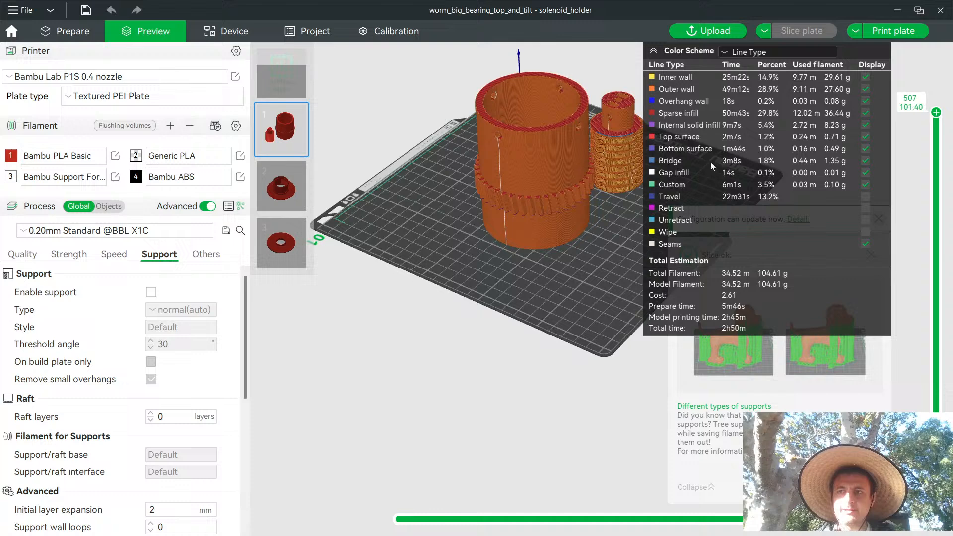
pyautogui.click(891, 30)
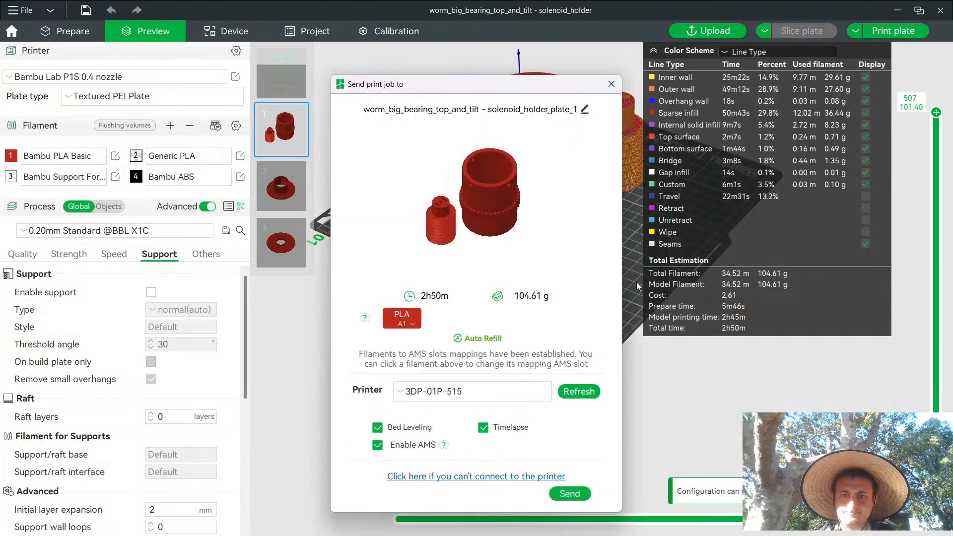
pyautogui.click(570, 493)
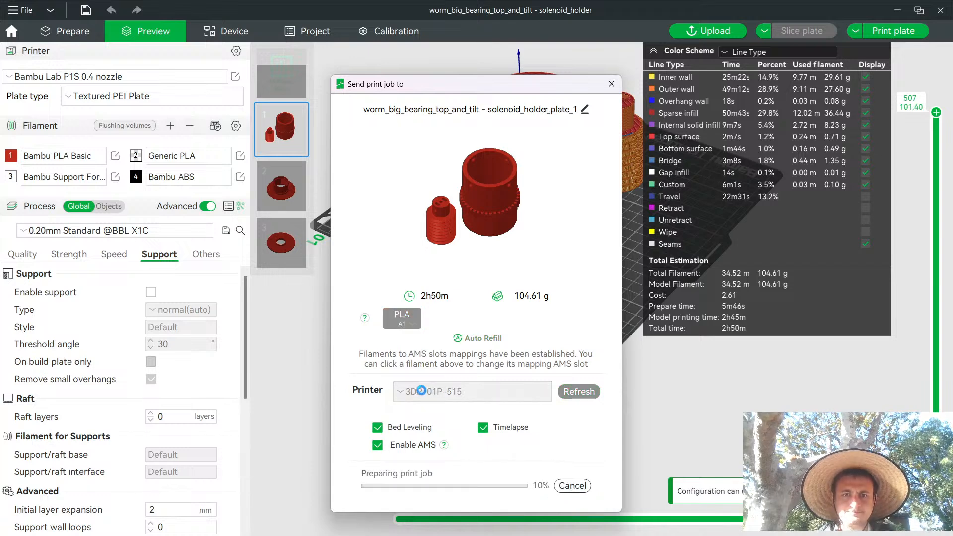
pyautogui.hotkey('alt', 'Tab')
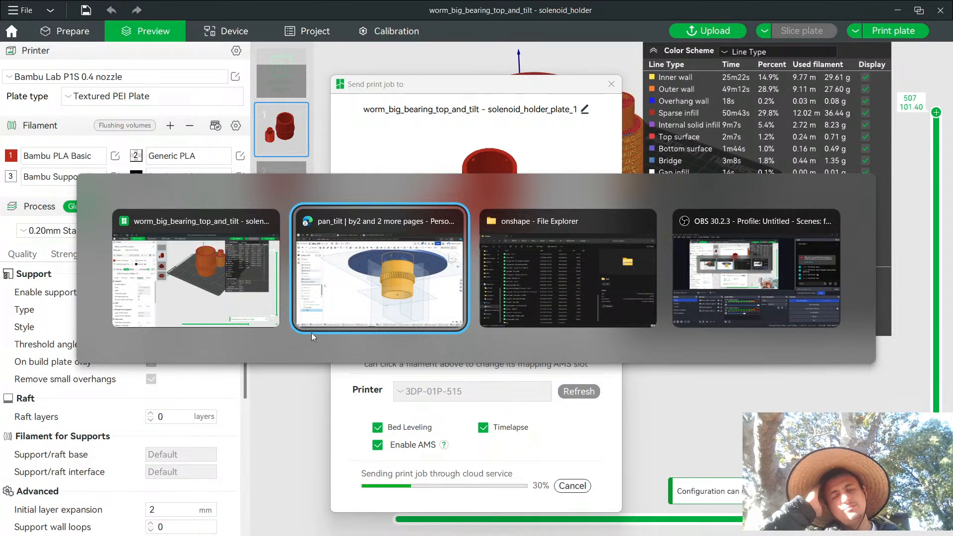
pyautogui.hotkey('alt', 'Tab')
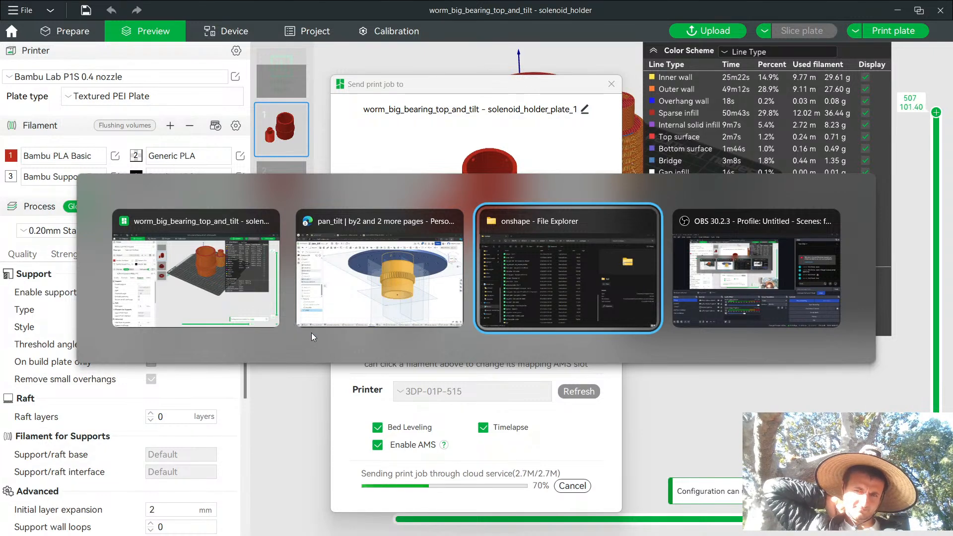
pyautogui.hotkey('alt', 'shift', 'Tab')
pyautogui.hotkey('alt', 'shift', 'Tab')
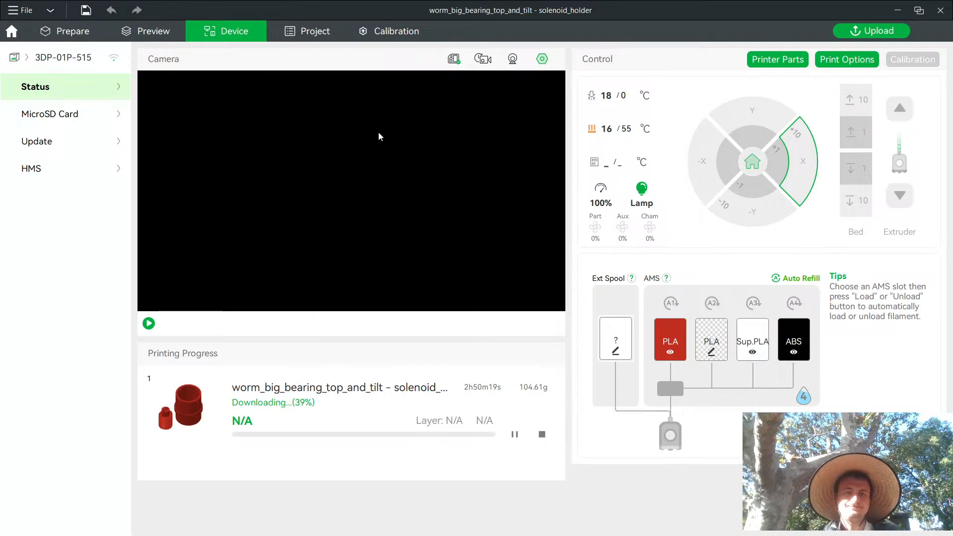
pyautogui.hotkey('alt', 'Tab')
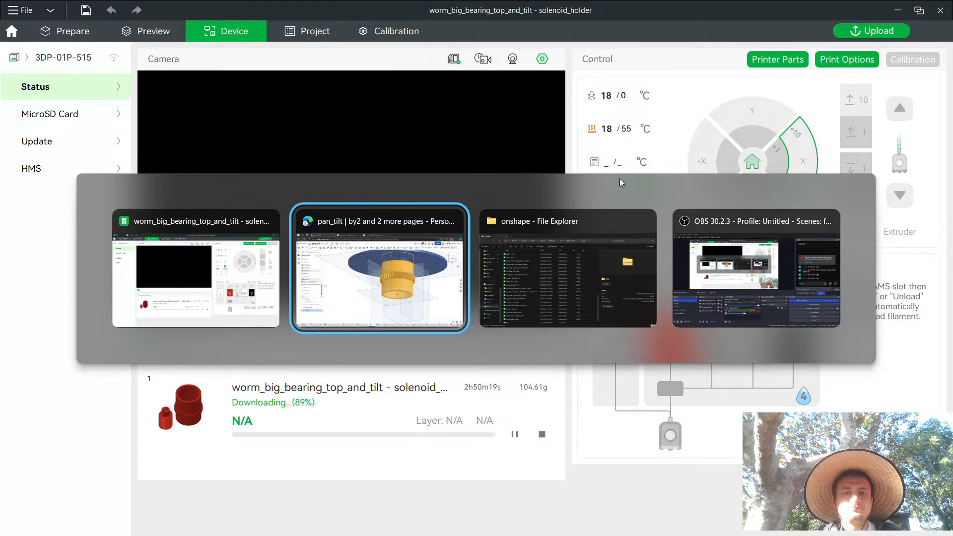
pyautogui.hotkey('alt', 'shift', 'Tab')
# Switch to the pan_tilt document in Onshape, clear the selection, and examine the top plate and inner tube from several sides.
pyautogui.hotkey('alt', 'Tab')
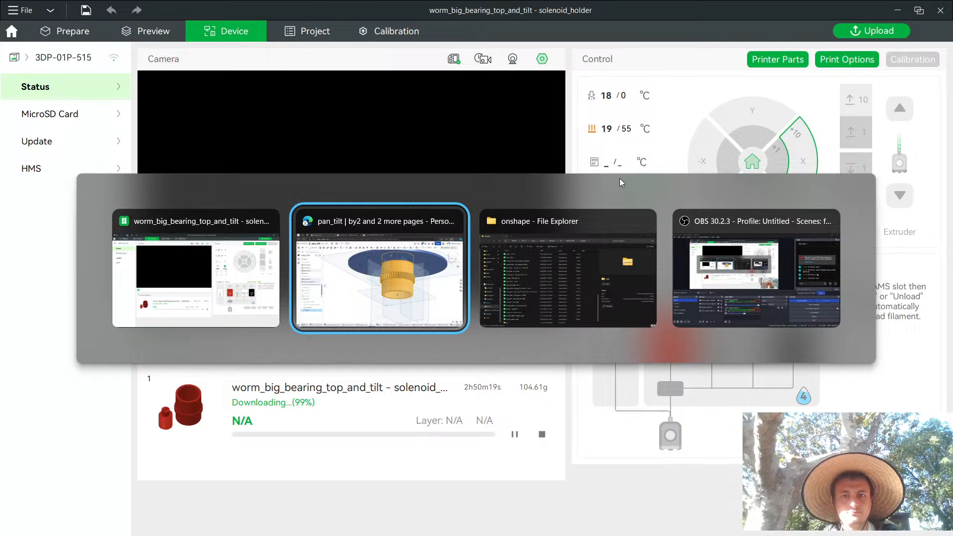
pyautogui.scroll(-4, 353, 198)
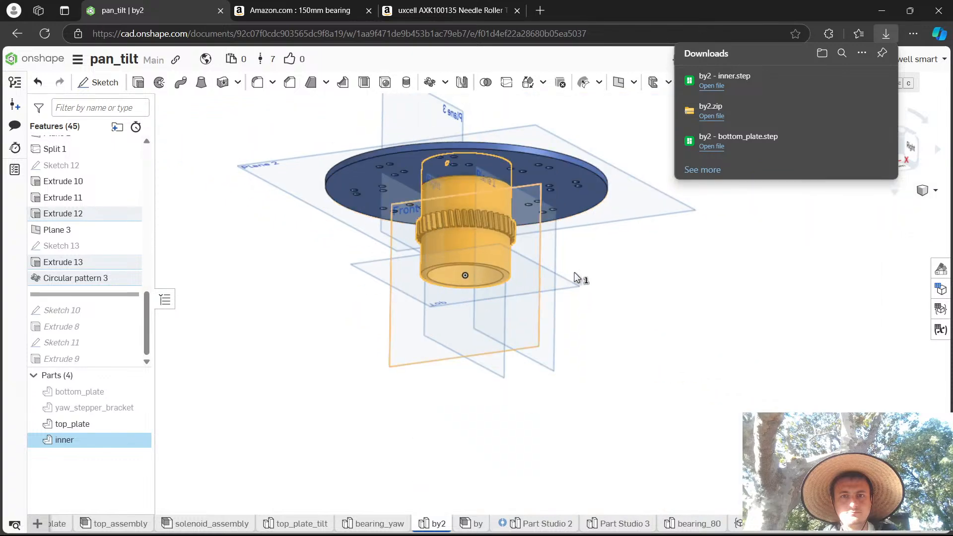
pyautogui.click(637, 293)
pyautogui.moveTo(637, 293); pyautogui.dragTo(521, 269, button='right')
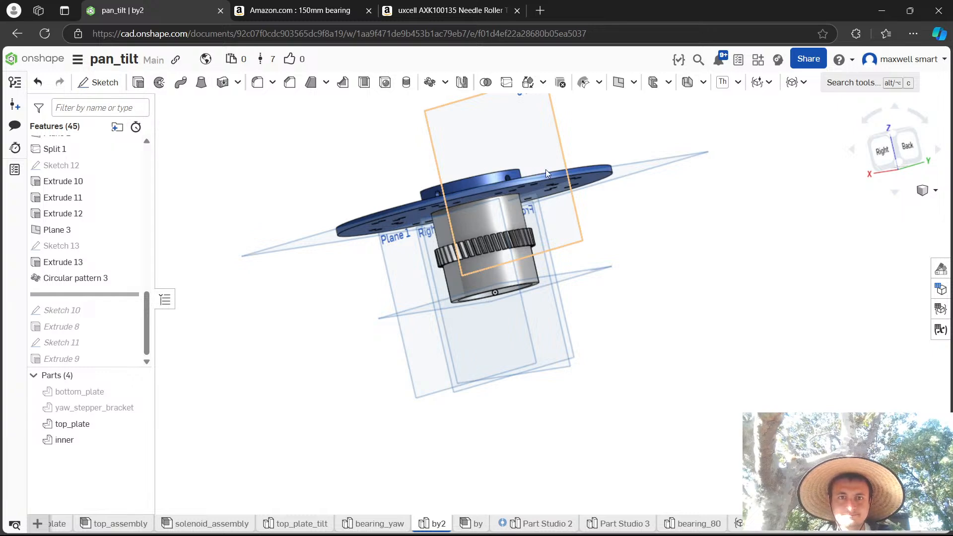
pyautogui.moveTo(546, 168); pyautogui.dragTo(570, 202, button='right')
pyautogui.scroll(9, 491, 158)
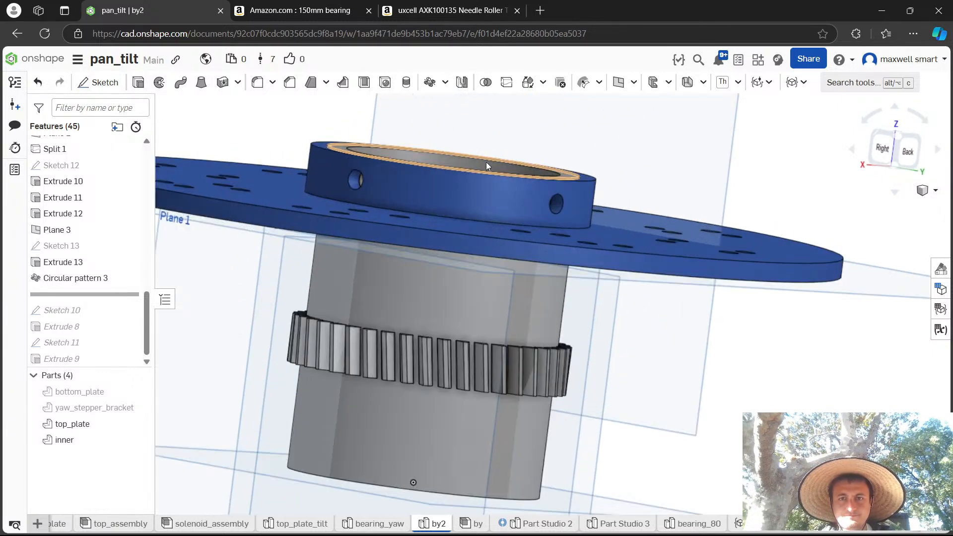
pyautogui.moveTo(486, 162); pyautogui.dragTo(442, 233, button='right')
pyautogui.scroll(-6, 472, 183)
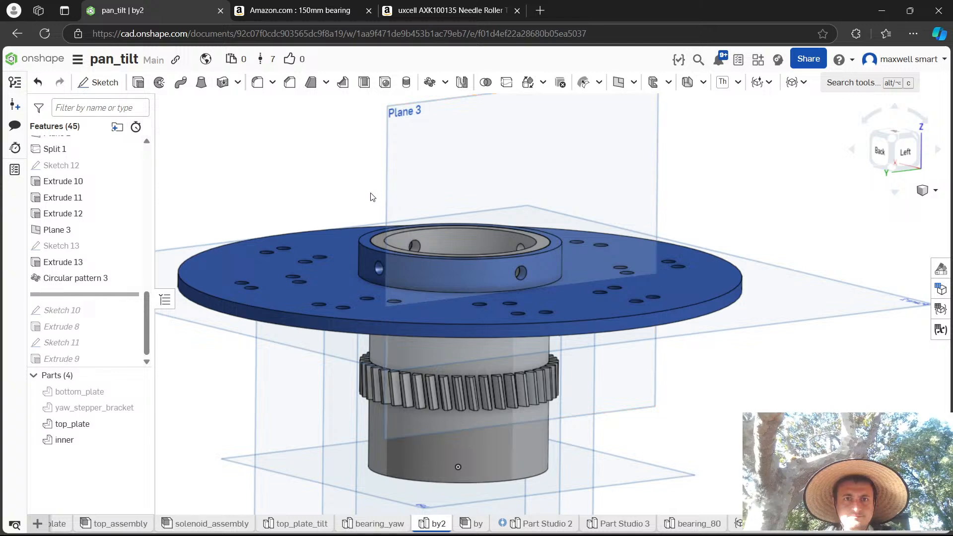
# Open YouTube in a new browser tab, search for "runofff" and show that channel's live streams.
pyautogui.click(540, 9)
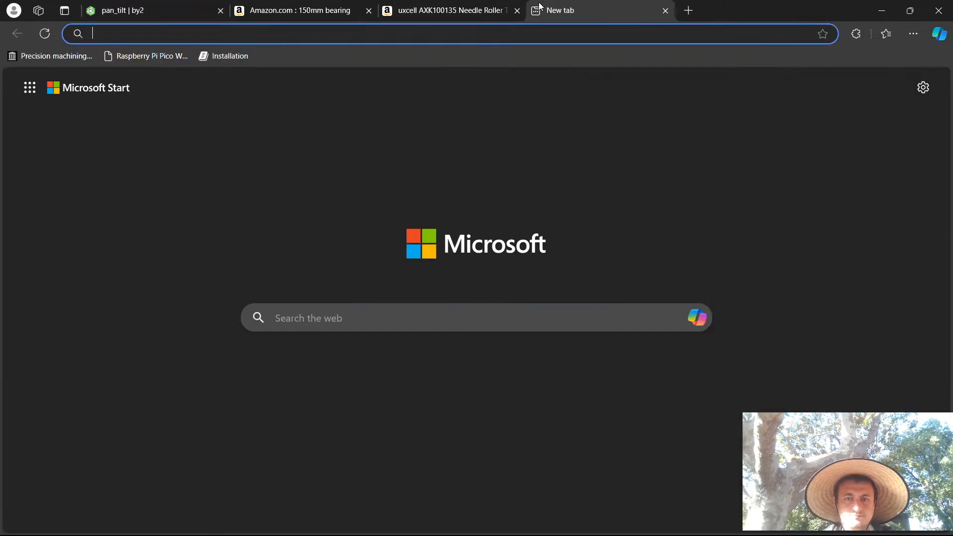
pyautogui.write('www.youtube.com')
pyautogui.press('Return')
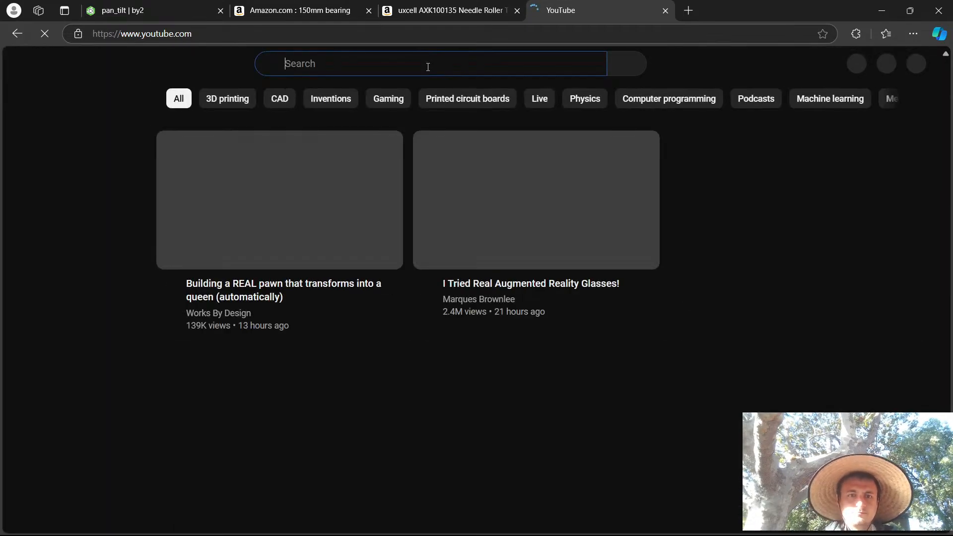
pyautogui.write('runofff')
pyautogui.press('Return')
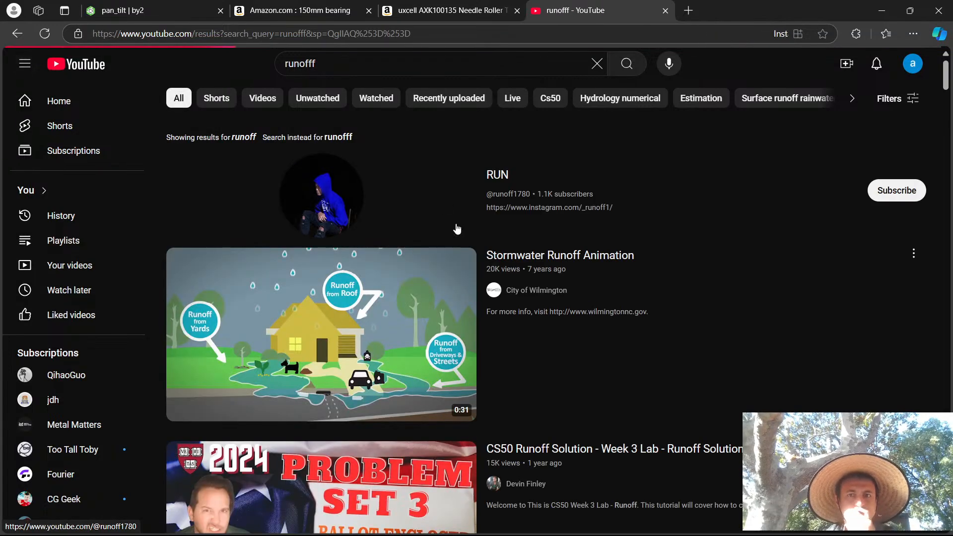
pyautogui.click(506, 192)
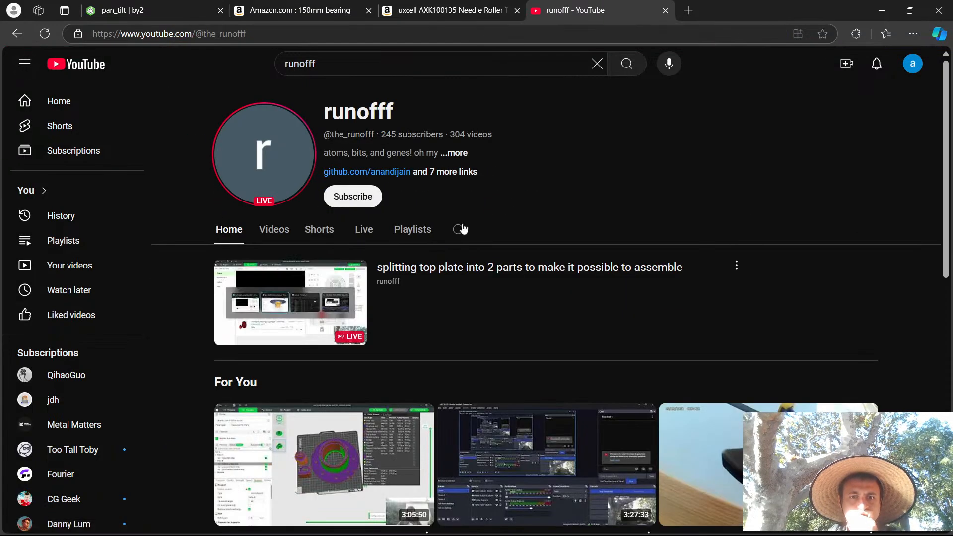
pyautogui.click(364, 231)
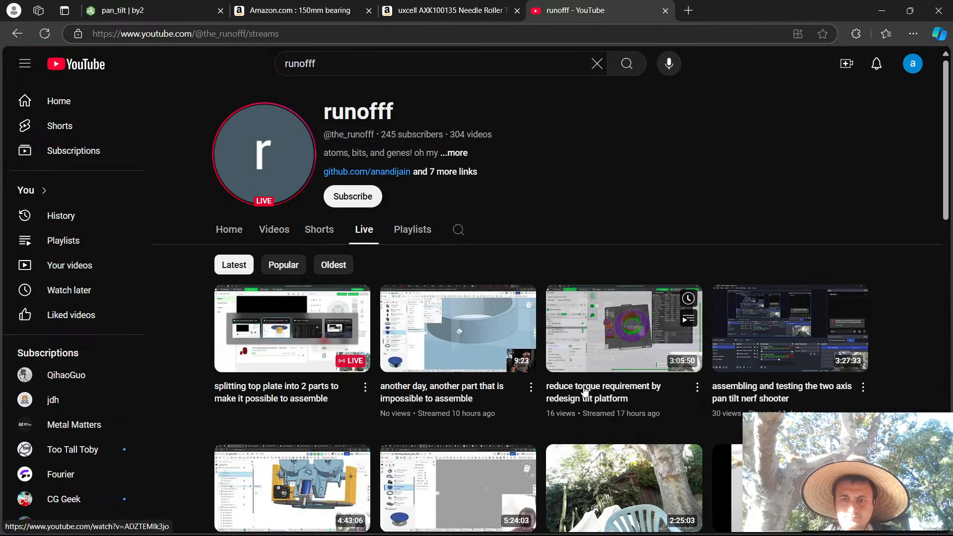
# Open the stream "reduce torque requirement by redesign tilt platform" in its own tab and expand its full description.
pyautogui.middleClick(585, 392)
pyautogui.click(716, 7)
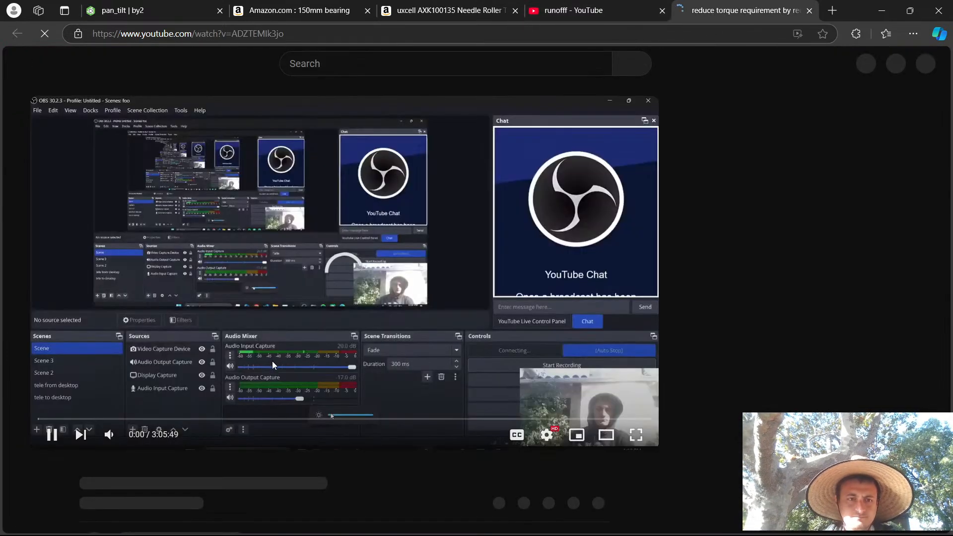
pyautogui.scroll(-1, 204, 442)
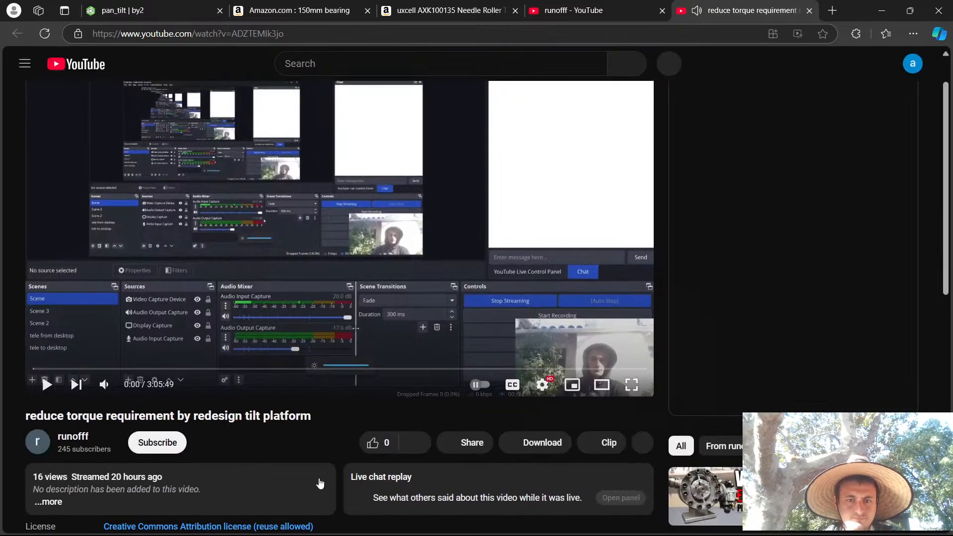
pyautogui.scroll(-1, 320, 483)
pyautogui.scroll(-1, 369, 449)
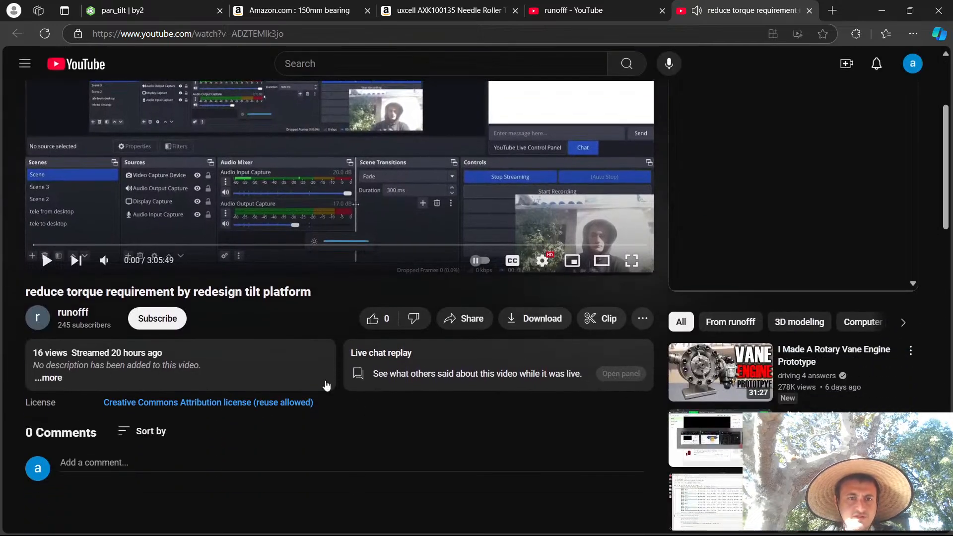
pyautogui.click(642, 318)
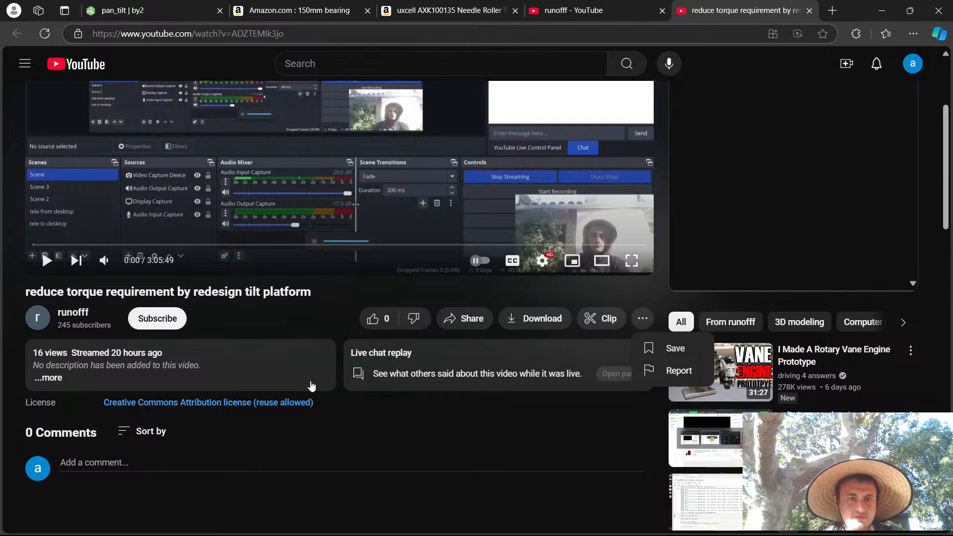
pyautogui.scroll(-1, 47, 401)
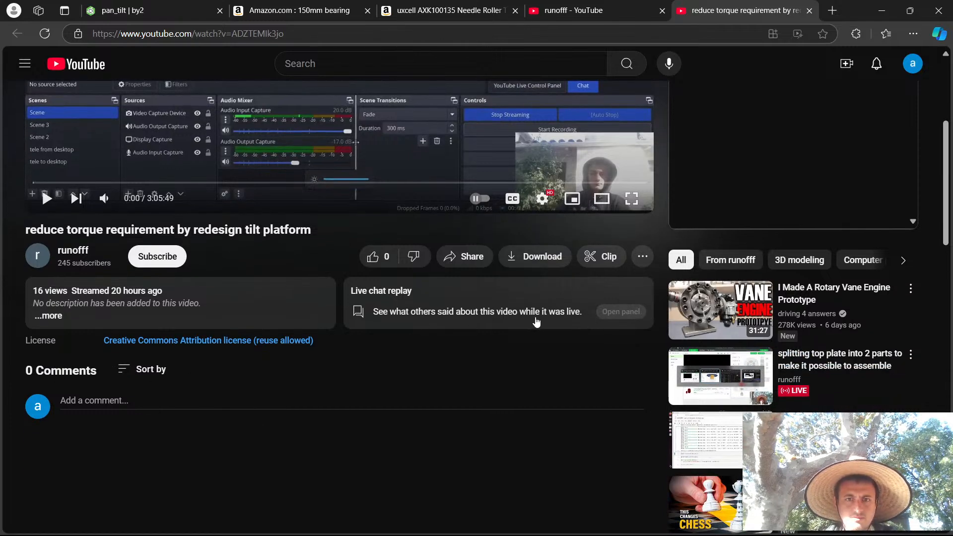
pyautogui.click(51, 317)
pyautogui.scroll(-3, 61, 248)
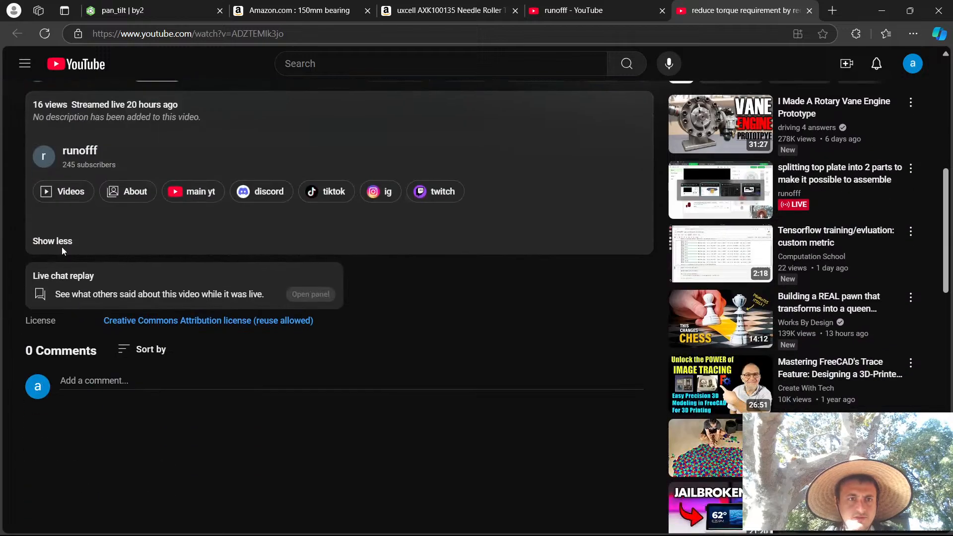
# Close the video's chat replay and look through the expanded description.
pyautogui.scroll(5, 146, 270)
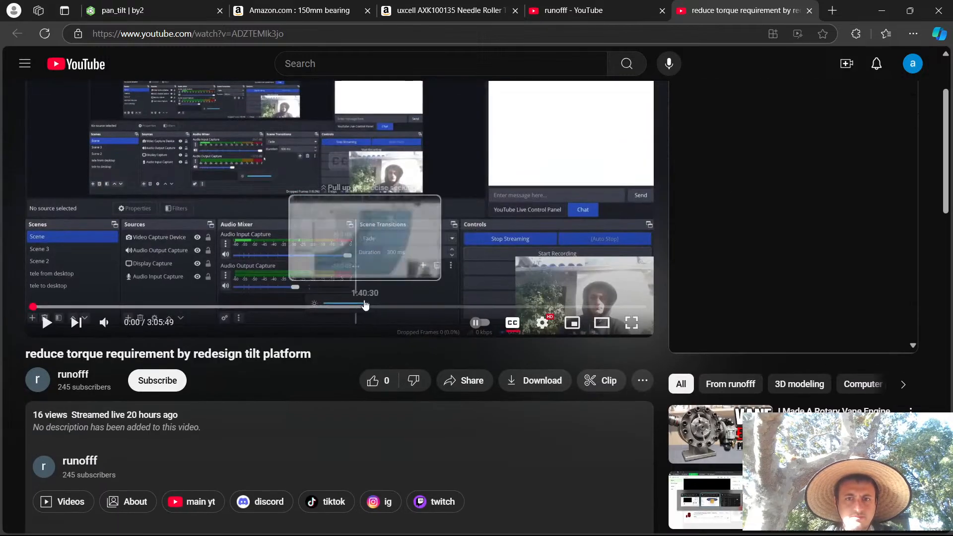
pyautogui.scroll(2, 363, 327)
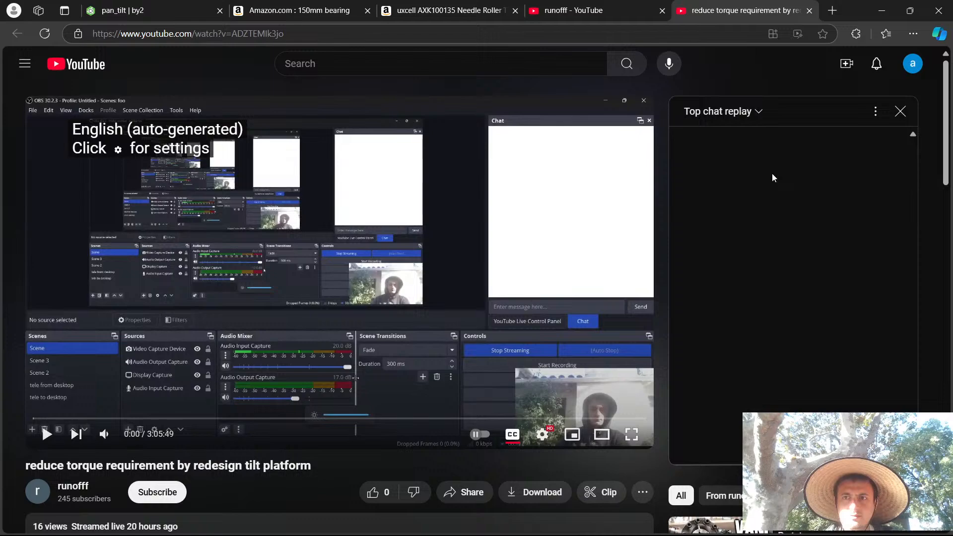
pyautogui.click(899, 112)
pyautogui.scroll(-5, 832, 120)
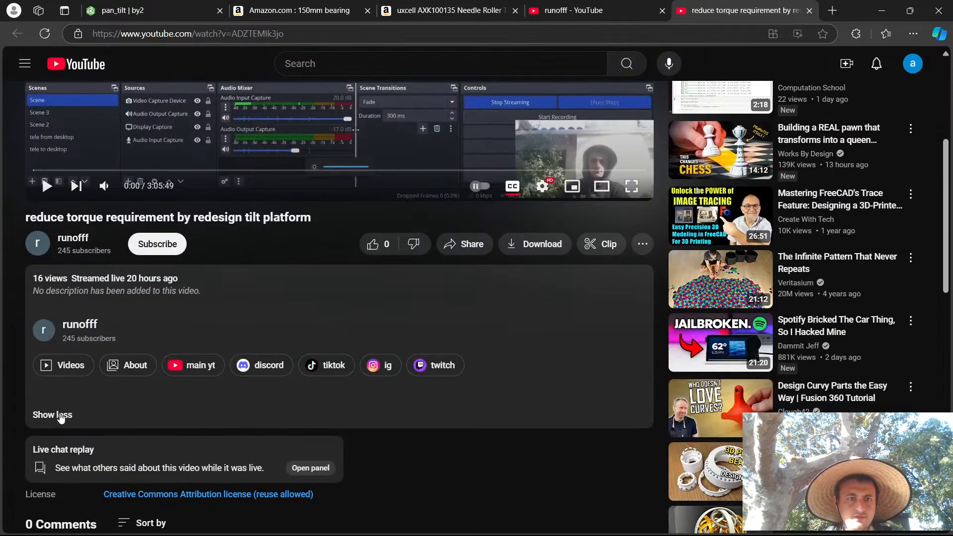
# Open the runofff channel in its own tab and show its live streams.
pyautogui.middleClick(80, 240)
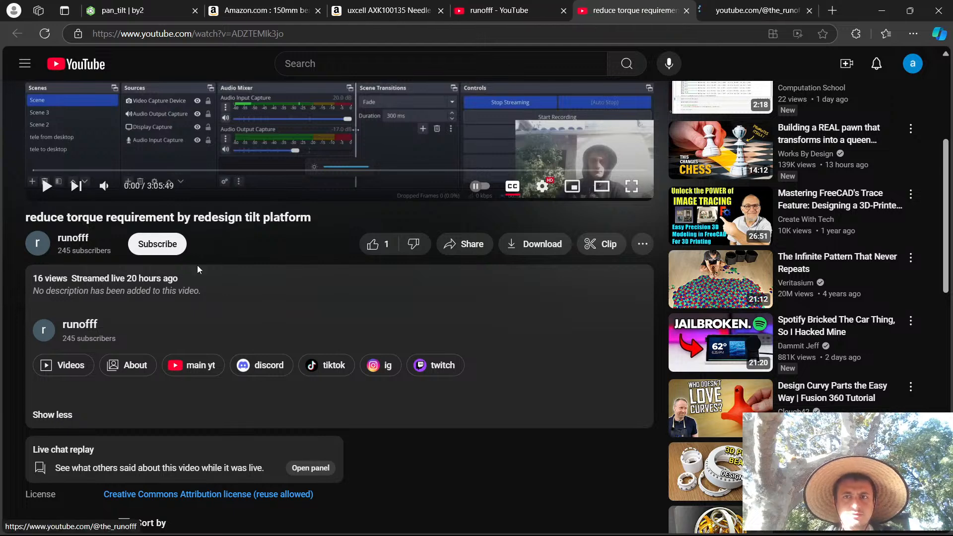
pyautogui.hotkey('ctrl', 'Tab')
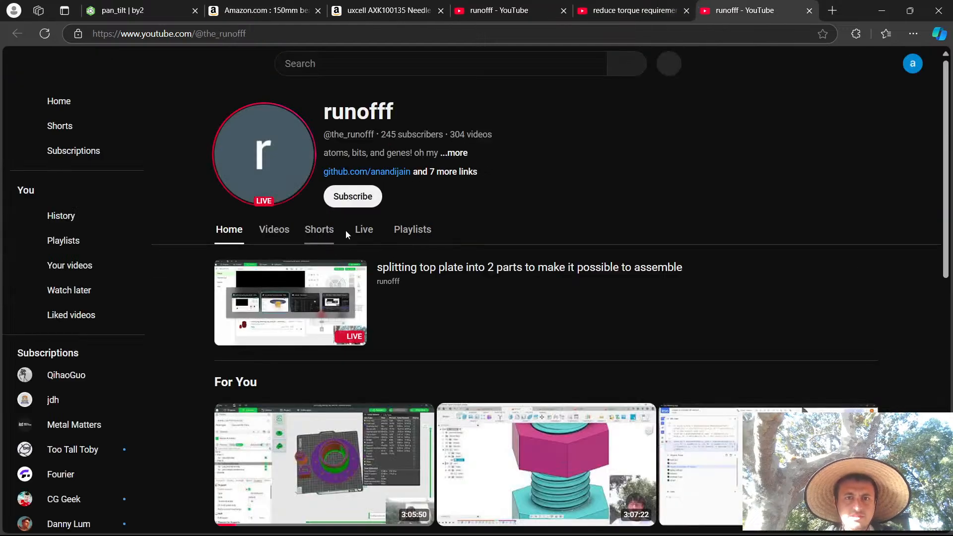
pyautogui.click(312, 228)
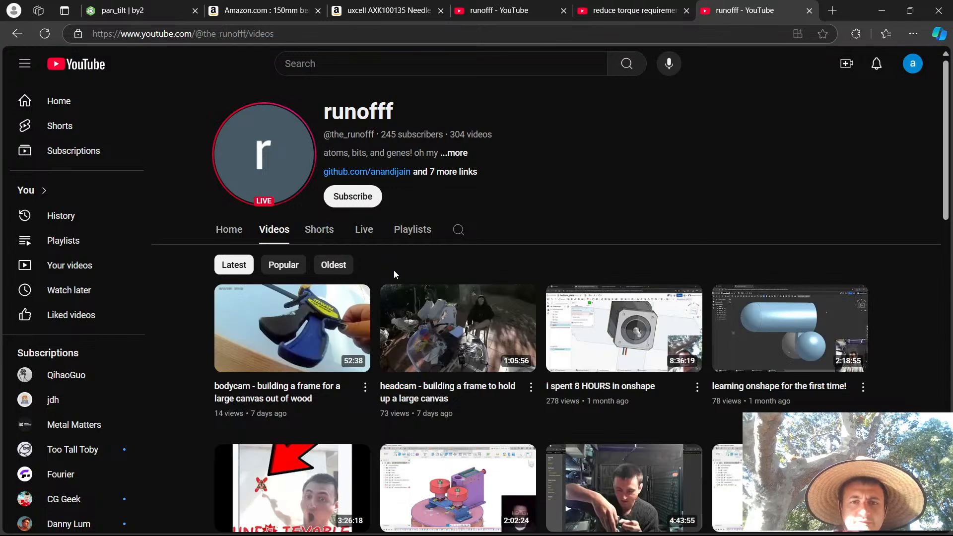
pyautogui.scroll(-1, 394, 270)
pyautogui.click(354, 181)
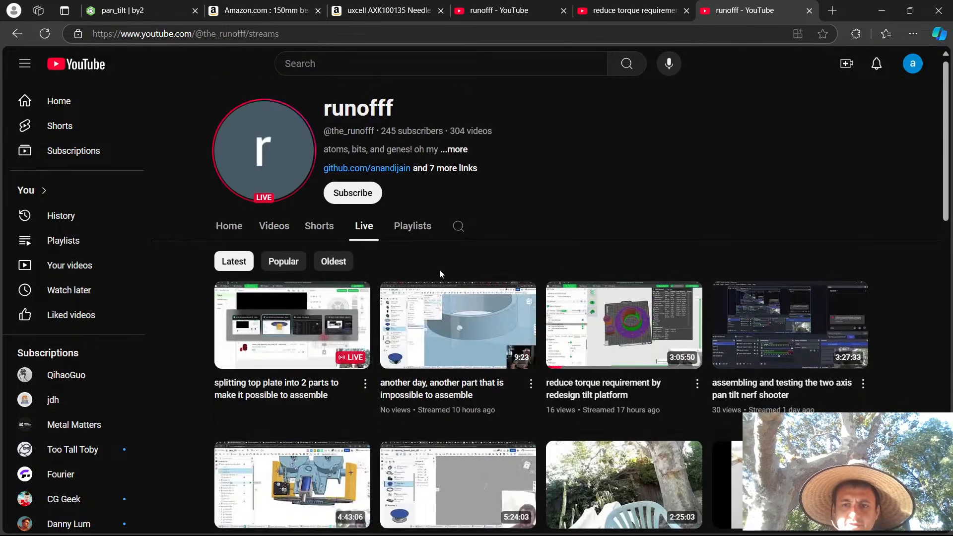
# Open the stream "assembling and testing the two axis pan tilt nerf shooter" in its own tab and expand its full description.
pyautogui.scroll(-1, 439, 269)
pyautogui.middleClick(776, 267)
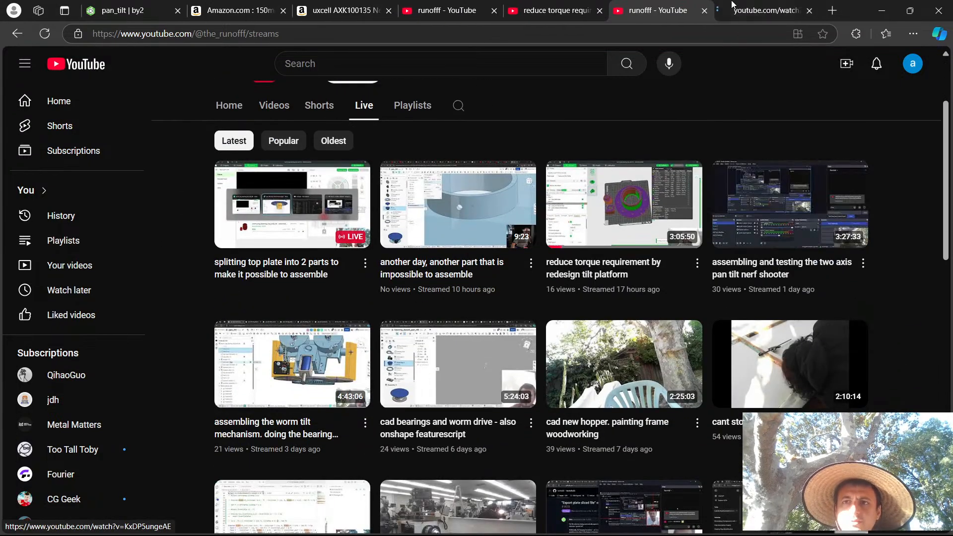
pyautogui.click(735, 7)
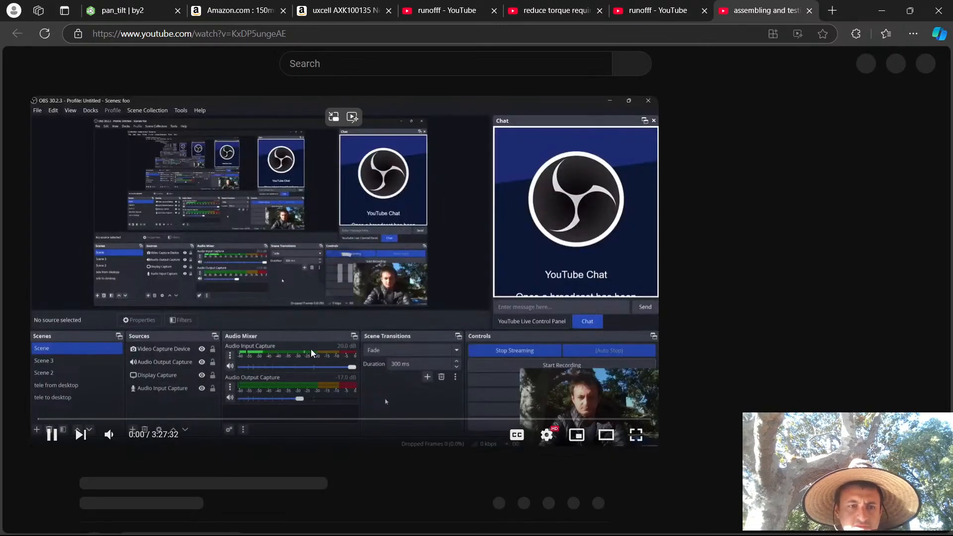
pyautogui.scroll(-3, 279, 360)
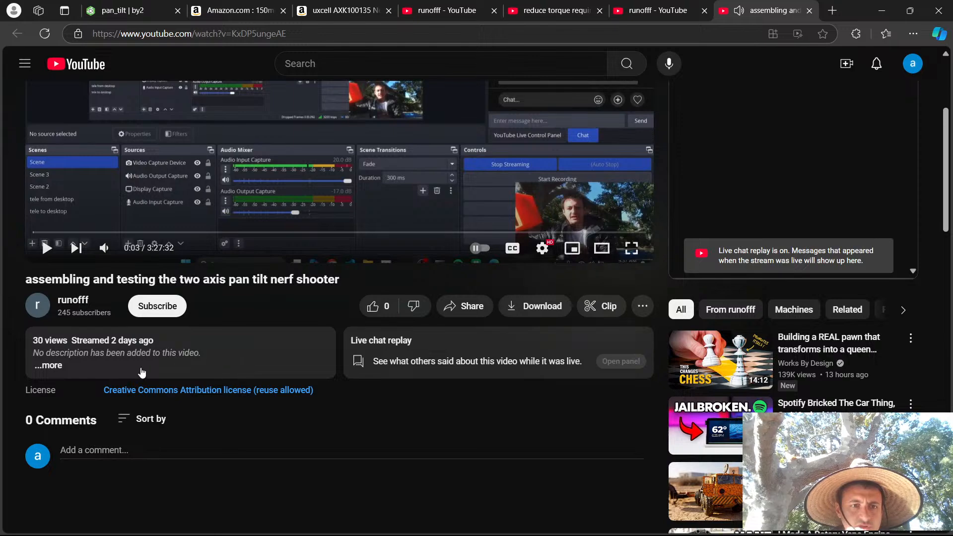
pyautogui.click(128, 369)
pyautogui.scroll(-4, 127, 365)
# Compare the expanded description of the tilt platform redesign stream with that of the nerf shooter stream.
pyautogui.click(648, 6)
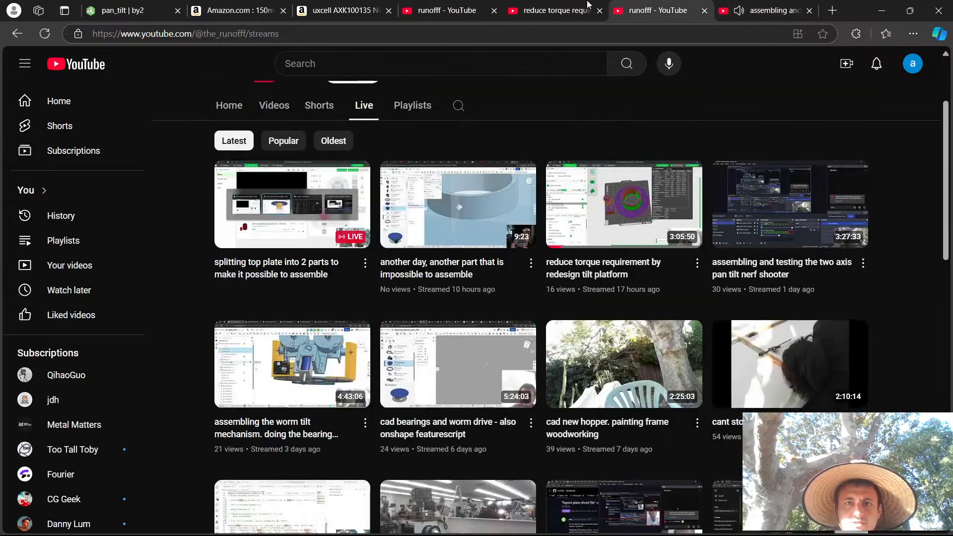
pyautogui.click(570, 7)
pyautogui.moveTo(38, 278); pyautogui.dragTo(187, 347)
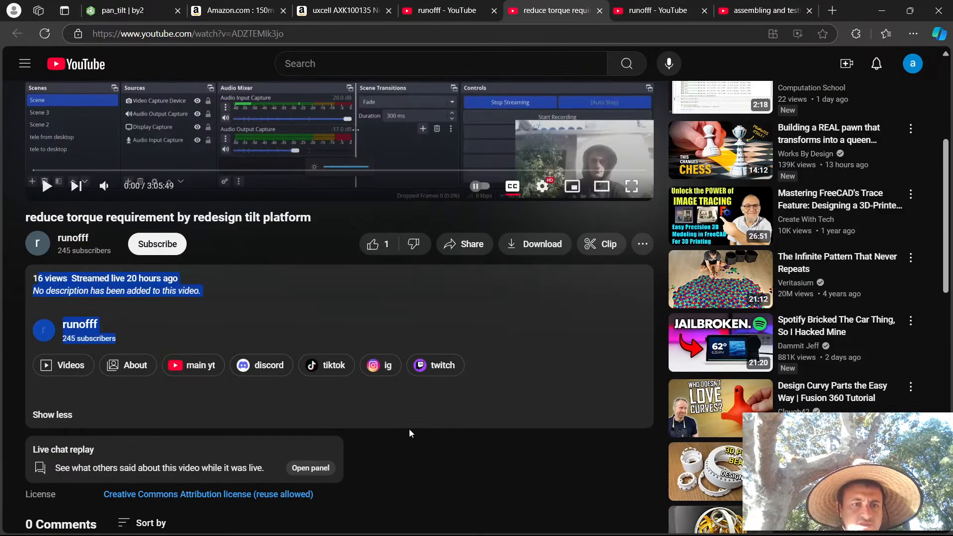
pyautogui.click(407, 306)
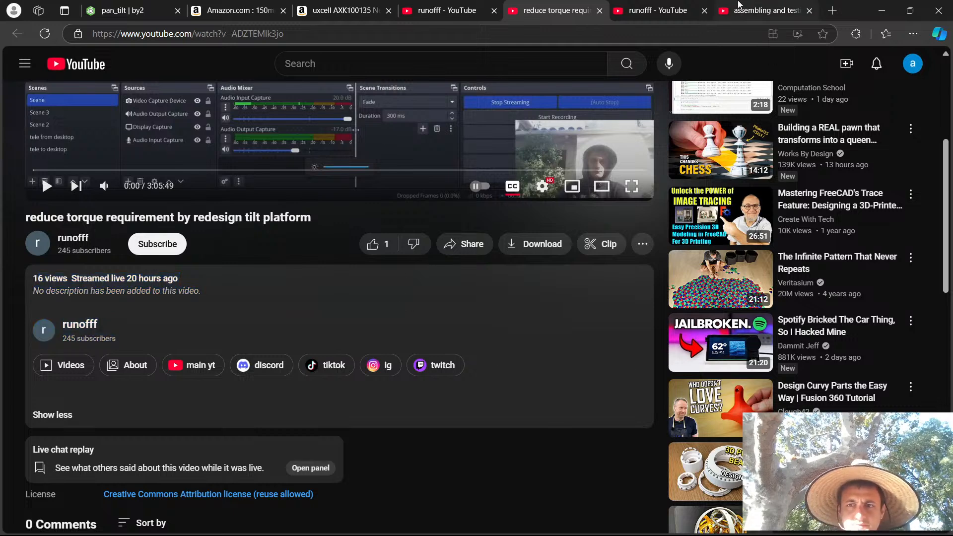
pyautogui.moveTo(738, 5)
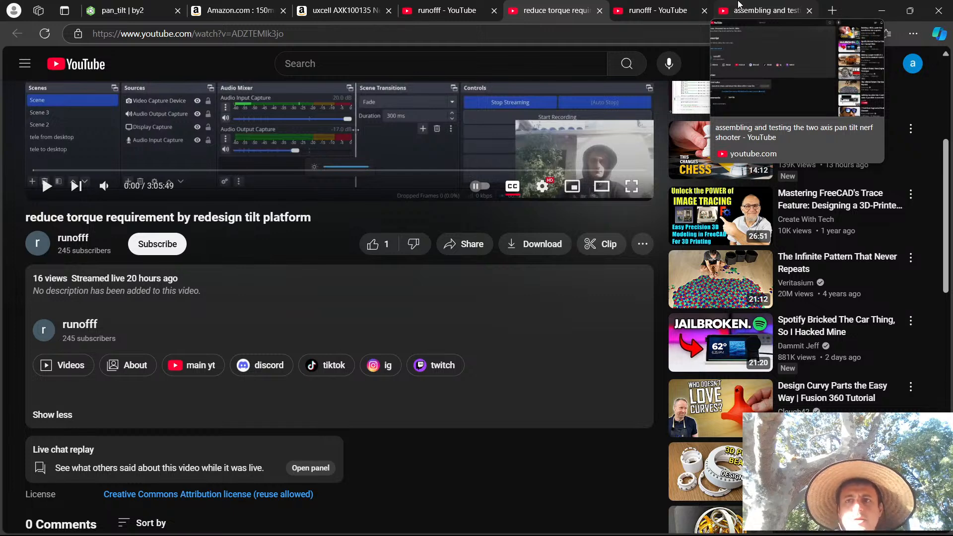
pyautogui.click(737, 5)
pyautogui.scroll(3, 443, 174)
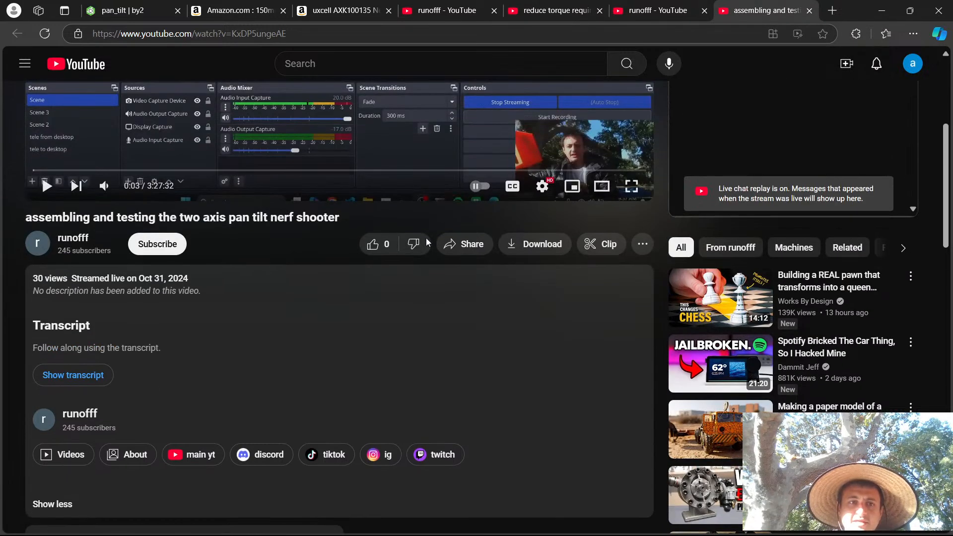
# Return to the tilt platform redesign stream and preview its timeline around 1:38:15.
pyautogui.click(637, 5)
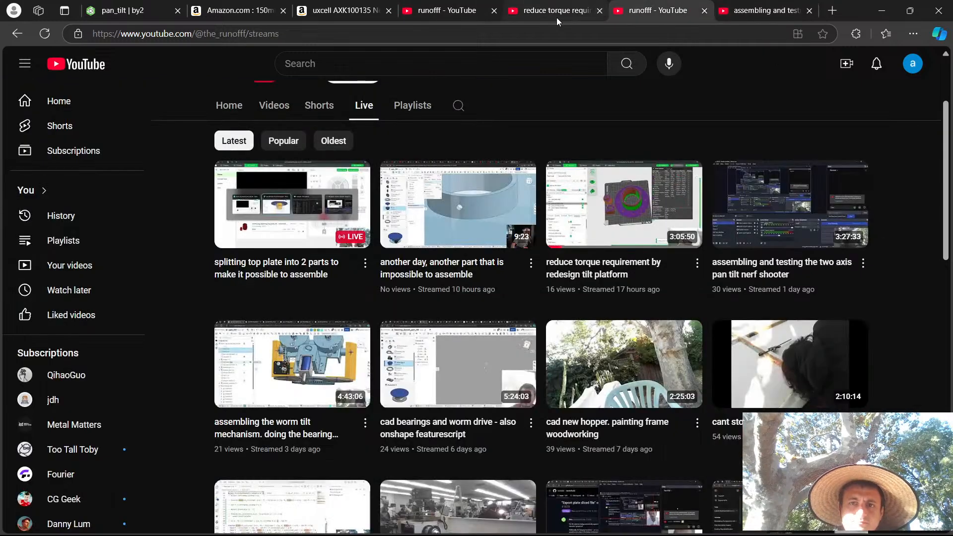
pyautogui.moveTo(556, 18)
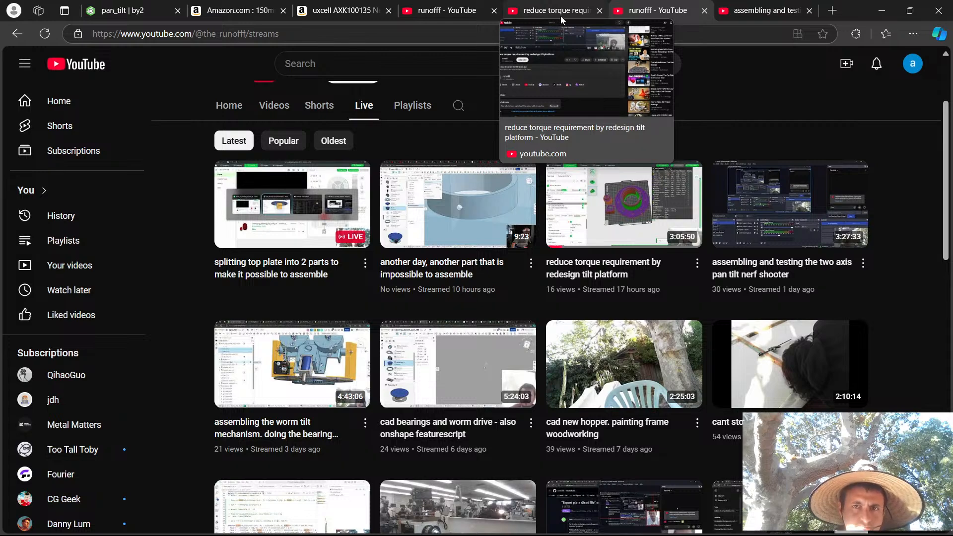
pyautogui.click(543, 11)
pyautogui.scroll(5, 400, 281)
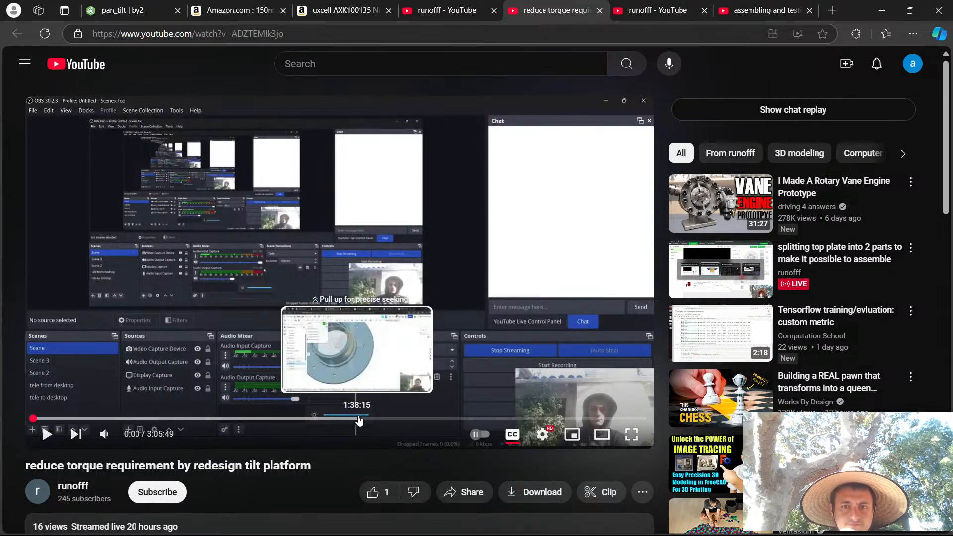
pyautogui.hotkey('ctrl', 'shift', 'Tab')
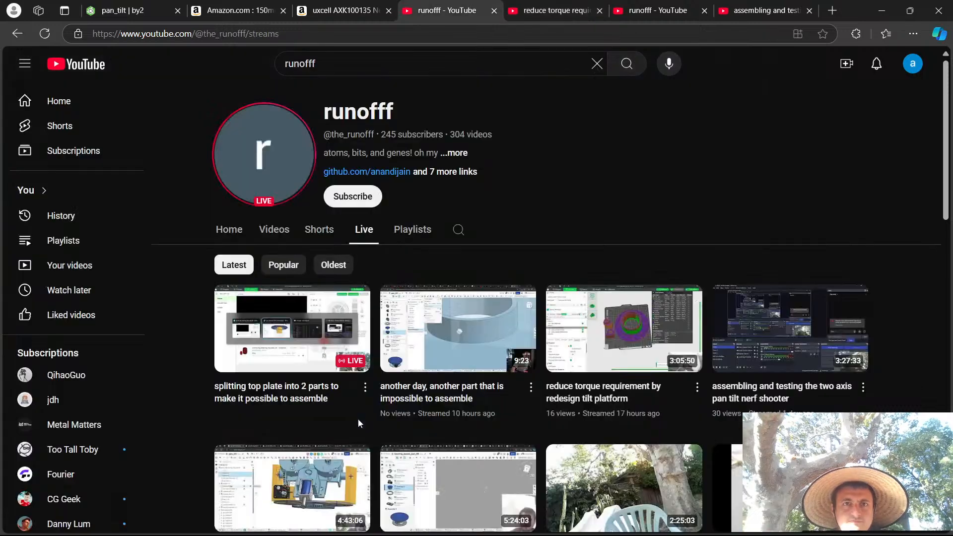
pyautogui.hotkey('ctrl', 'Tab')
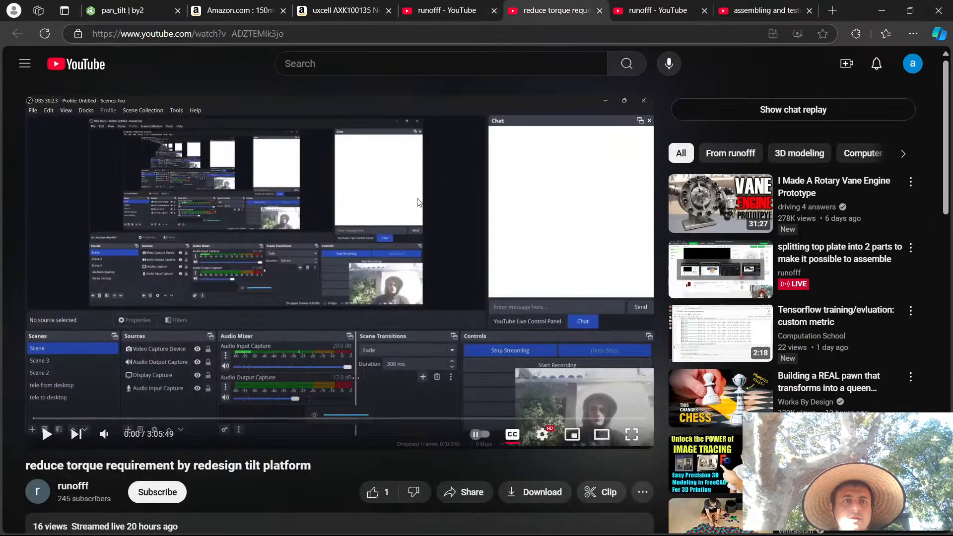
# Switch to Bambu Studio, check the print status, and examine the inner tube and worm drive on the build plate.
pyautogui.hotkey('alt', 'Tab')
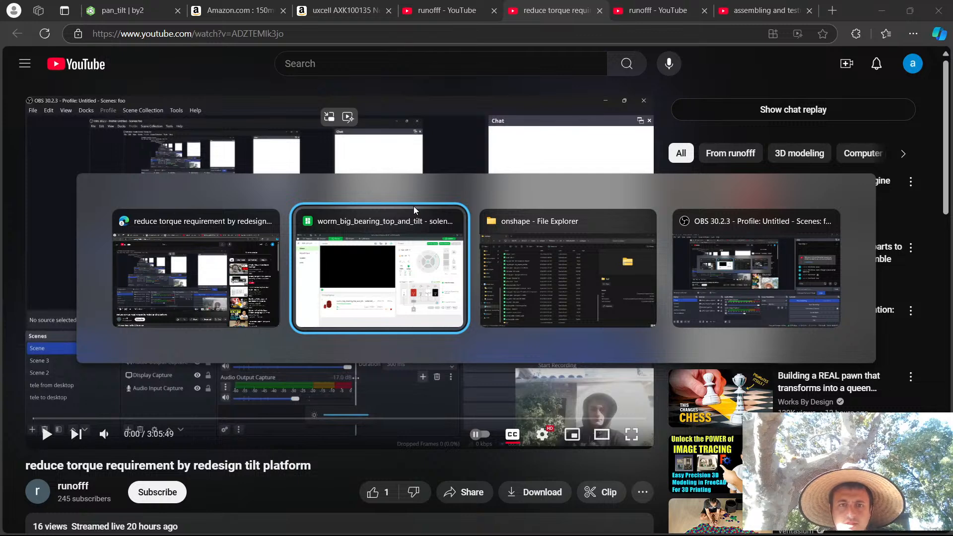
pyautogui.hotkey('alt', 'Tab')
pyautogui.hotkey('alt', 'Tab')
pyautogui.hotkey('alt', 'shift', 'Tab')
pyautogui.hotkey('alt', 'shift', 'Tab')
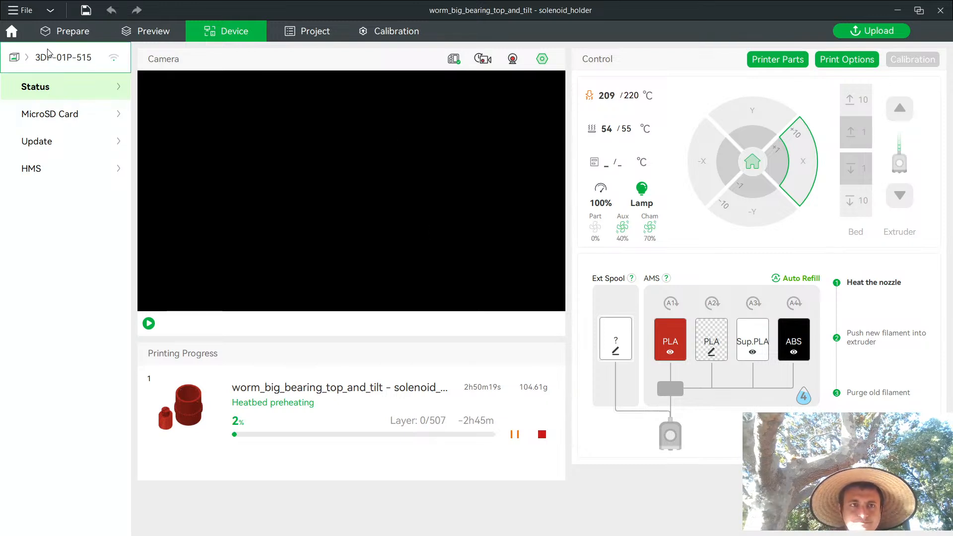
pyautogui.click(70, 31)
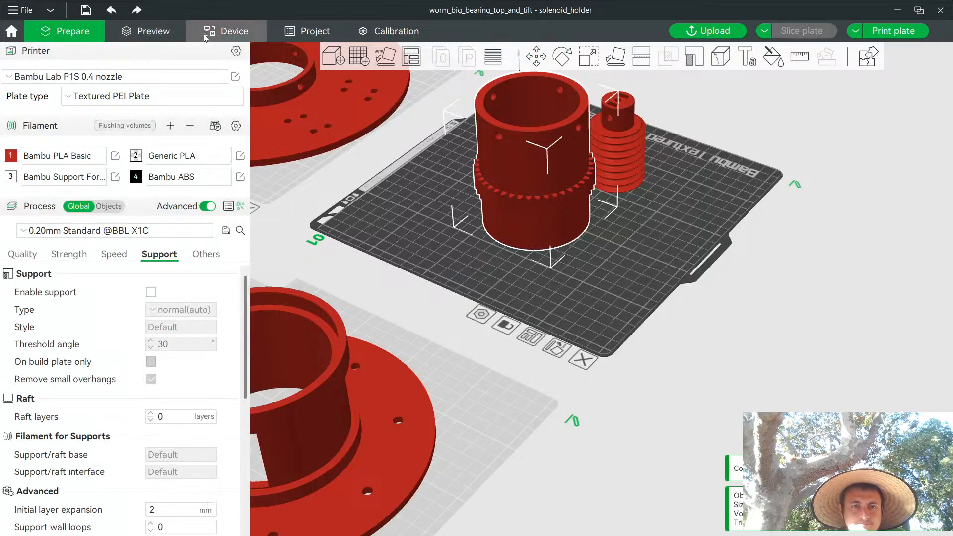
pyautogui.moveTo(786, 299); pyautogui.dragTo(789, 354, button='middle')
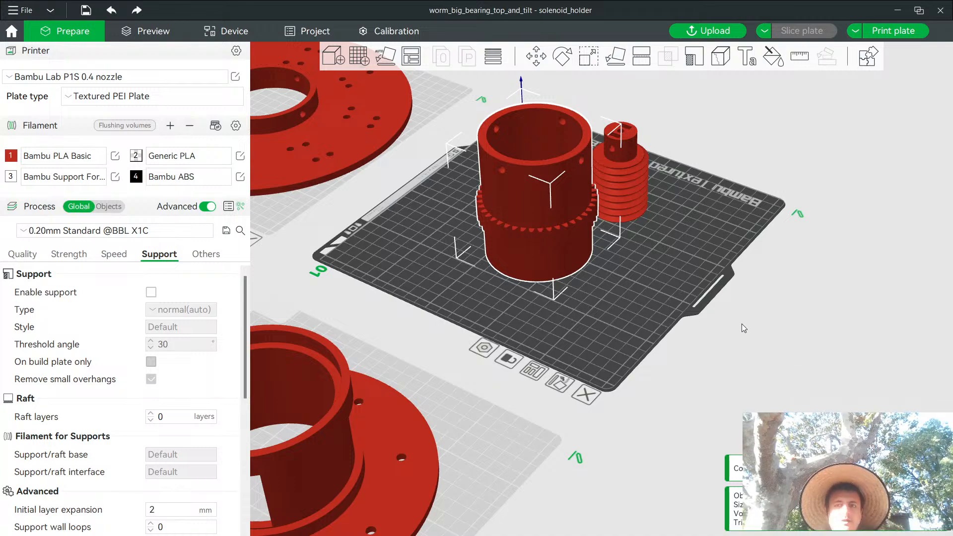
pyautogui.moveTo(741, 324); pyautogui.dragTo(644, 306)
# Switch to OBS and check the stream's live chat for messages.
pyautogui.hotkey('alt', 'Tab')
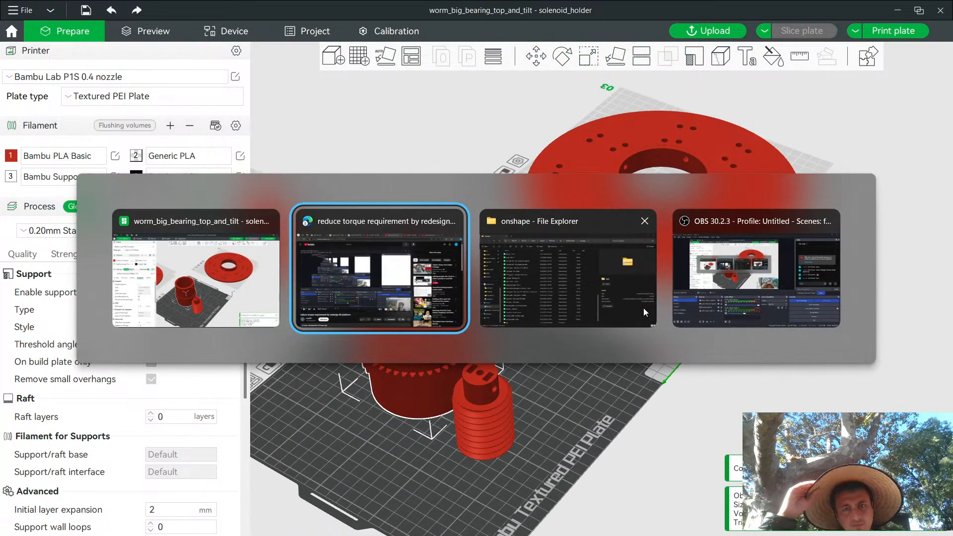
pyautogui.press('Tab')
pyautogui.press('Tab')
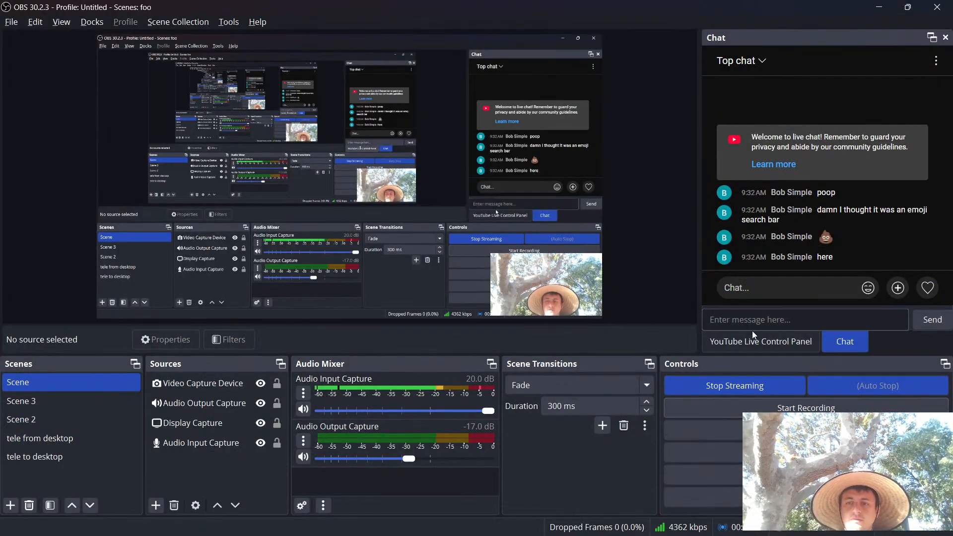
pyautogui.click(762, 339)
pyautogui.click(838, 344)
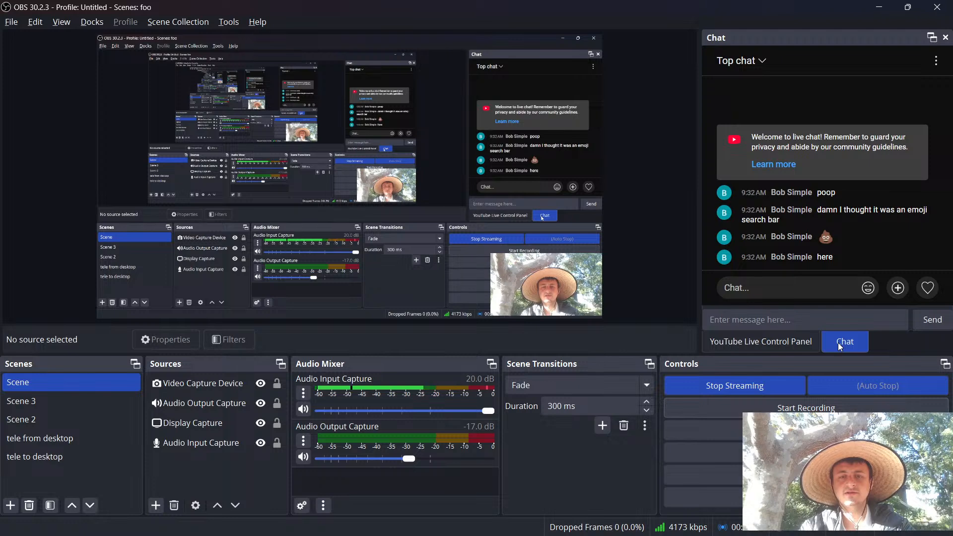
pyautogui.hotkey('alt', 'Tab')
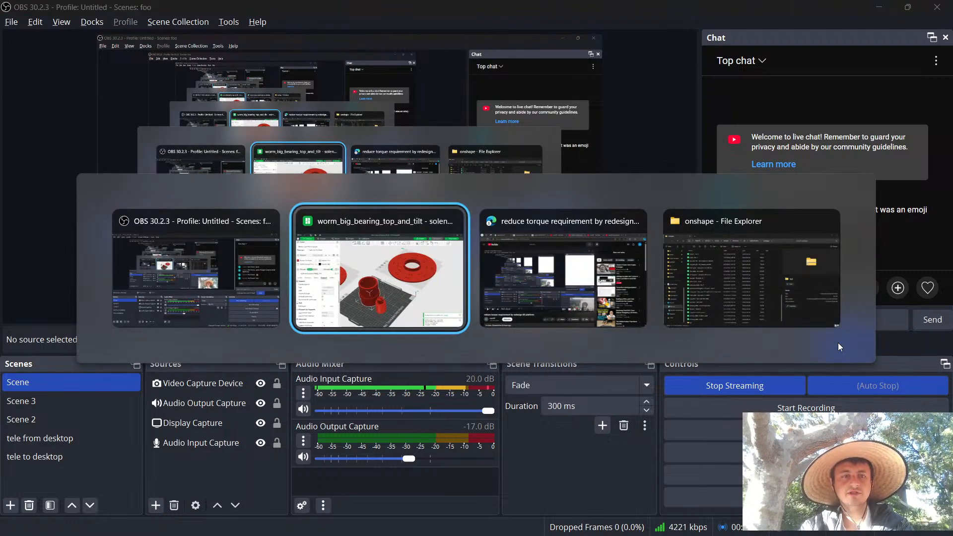
pyautogui.hotkey('alt', 'Tab')
pyautogui.hotkey('alt', 'shift', 'Tab')
pyautogui.hotkey('alt', 'shift', 'Tab')
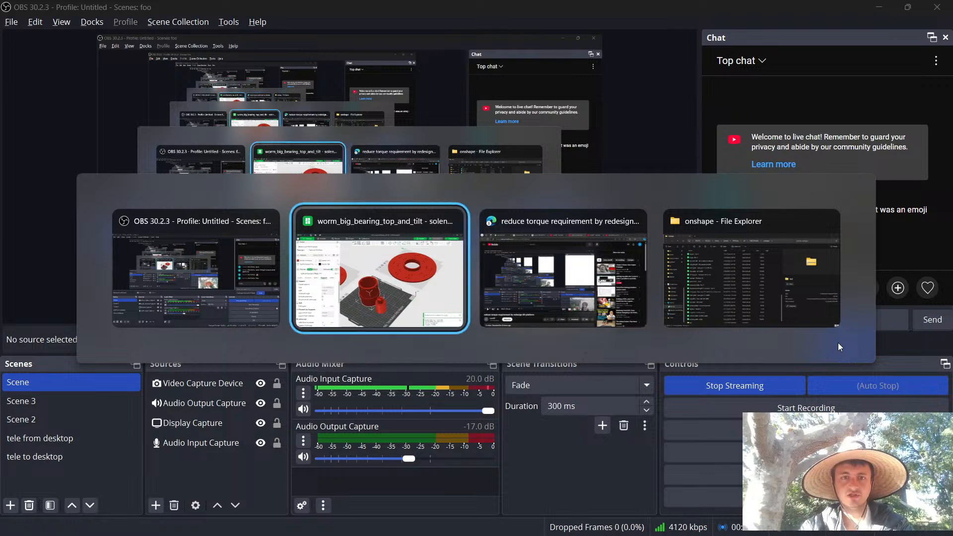
pyautogui.hotkey('alt', 'Tab')
pyautogui.hotkey('alt', 'shift', 'Tab')
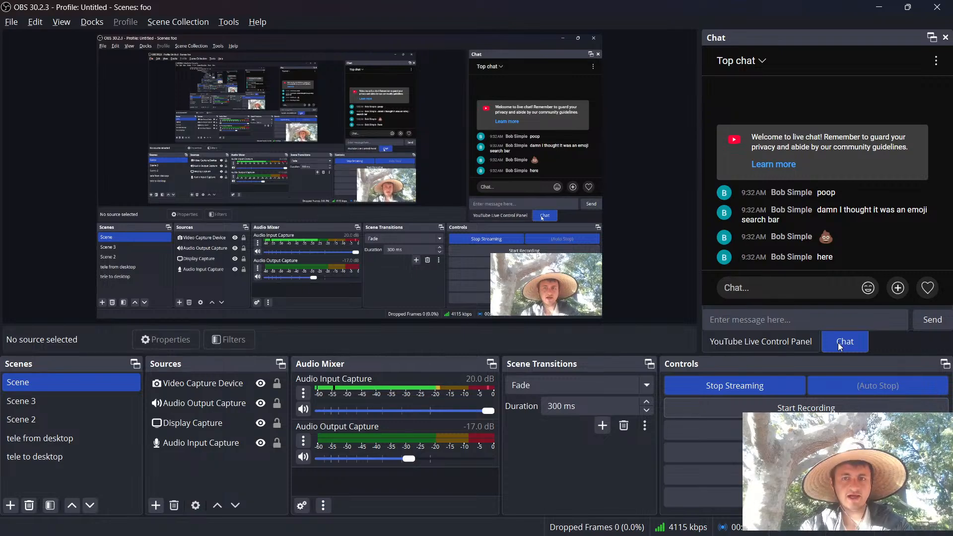
# Return to the browser, look over the open stream tabs, and open the "by" assembly of the pan_tilt document.
pyautogui.hotkey('alt', 'Tab')
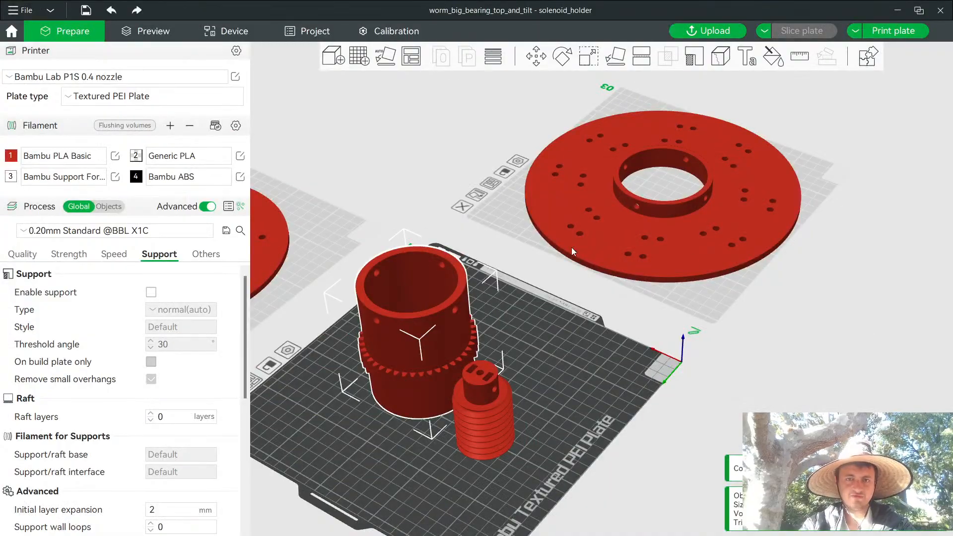
pyautogui.hotkey('alt', 'Tab')
pyautogui.hotkey('alt', 'Tab')
pyautogui.click(432, 4)
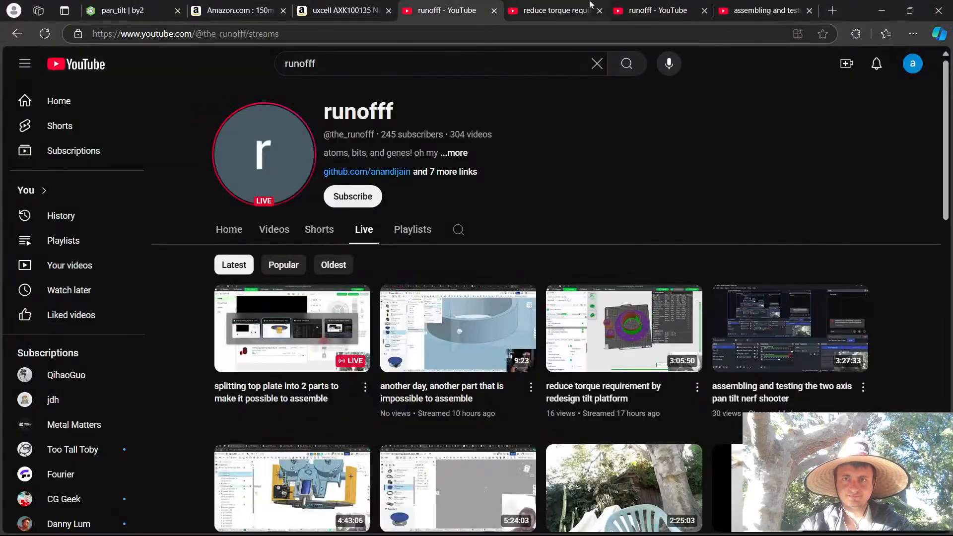
pyautogui.click(645, 10)
pyautogui.click(728, 10)
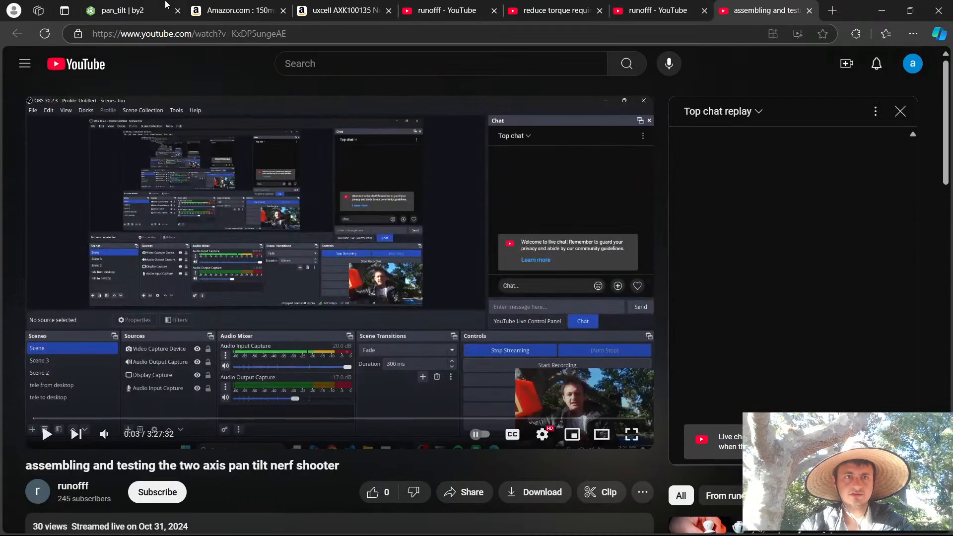
pyautogui.click(130, 10)
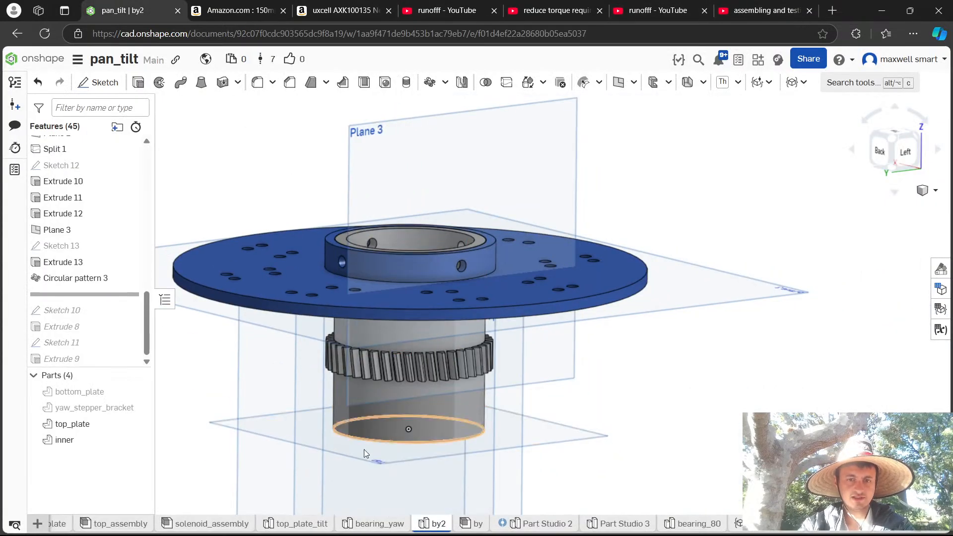
pyautogui.click(474, 523)
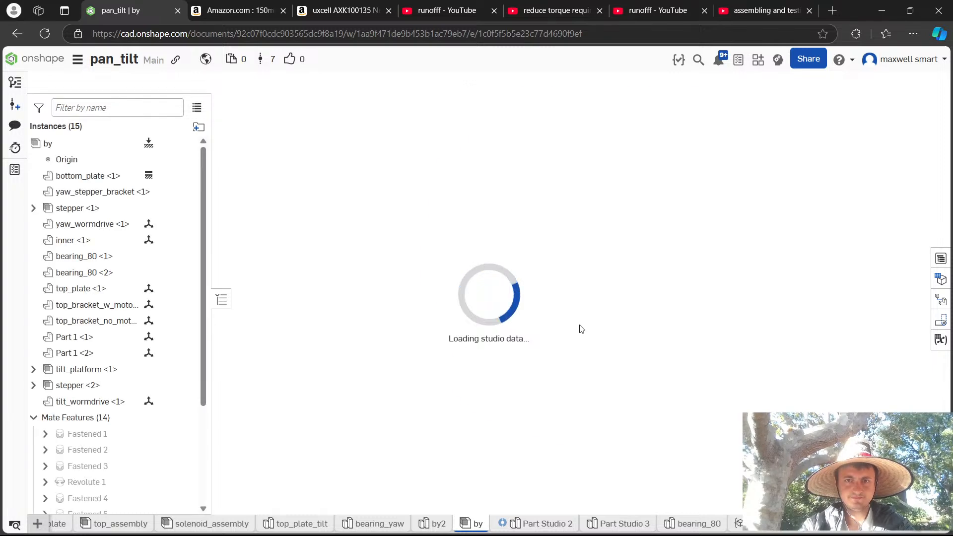
# Examine the tilt platform's bent mounting arm, its side brackets and the top plate in the assembly from several sides.
pyautogui.moveTo(567, 329); pyautogui.dragTo(440, 295, button='right')
pyautogui.scroll(5, 485, 230)
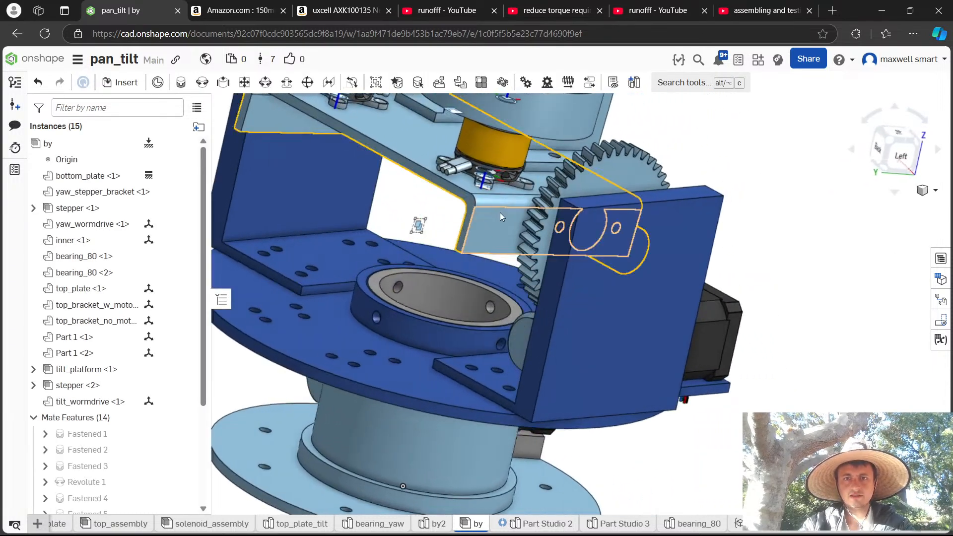
pyautogui.moveTo(481, 228); pyautogui.dragTo(425, 226, button='right')
pyautogui.scroll(10, 367, 233)
pyautogui.scroll(-5, 421, 230)
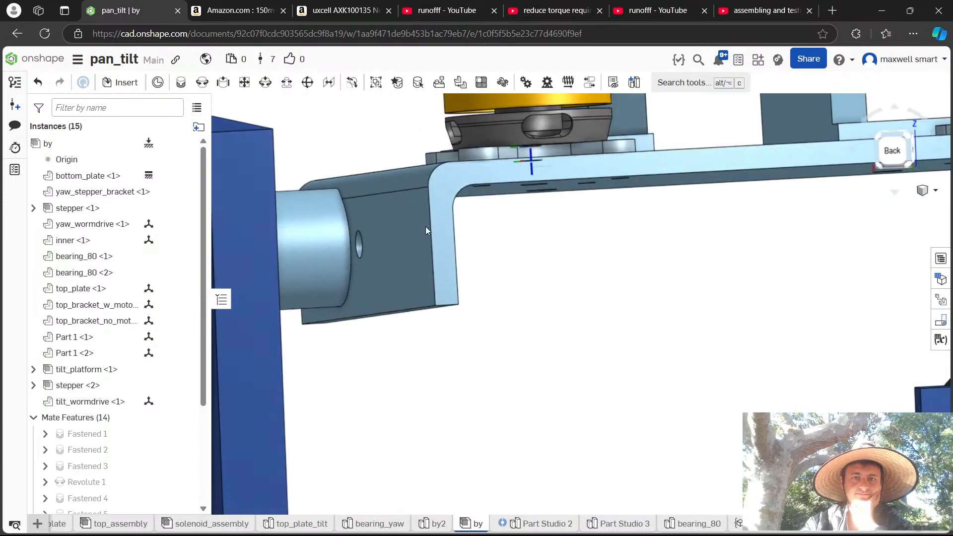
pyautogui.scroll(-3, 424, 226)
pyautogui.moveTo(422, 228); pyautogui.dragTo(411, 243, button='right')
pyautogui.moveTo(600, 166); pyautogui.dragTo(603, 189, button='right')
pyautogui.scroll(-3, 595, 175)
pyautogui.hotkey('alt', 'Tab')
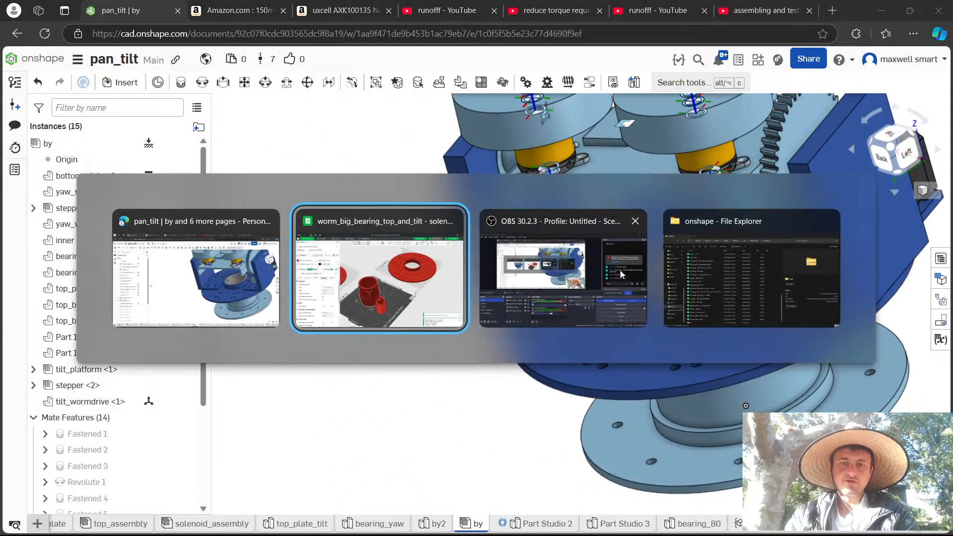
# Switch to Bambu Studio, open the printer's device status, and start the live camera feed to watch the print being prepared.
pyautogui.click(226, 30)
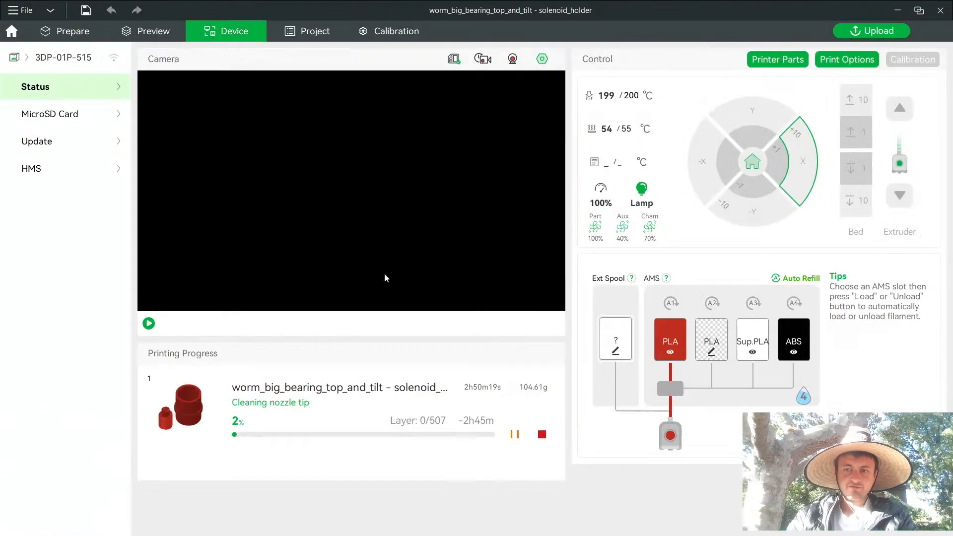
pyautogui.click(140, 323)
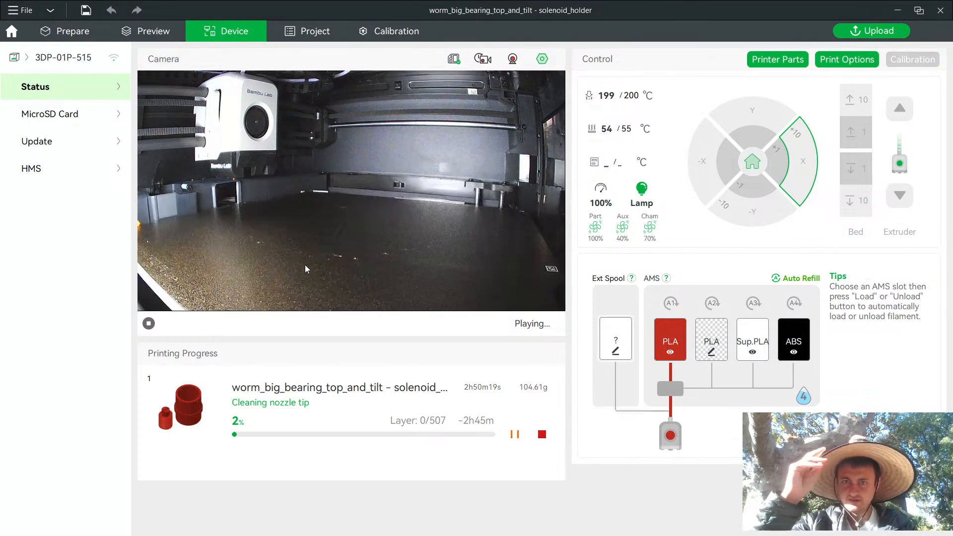
pyautogui.hotkey('alt', 'Tab')
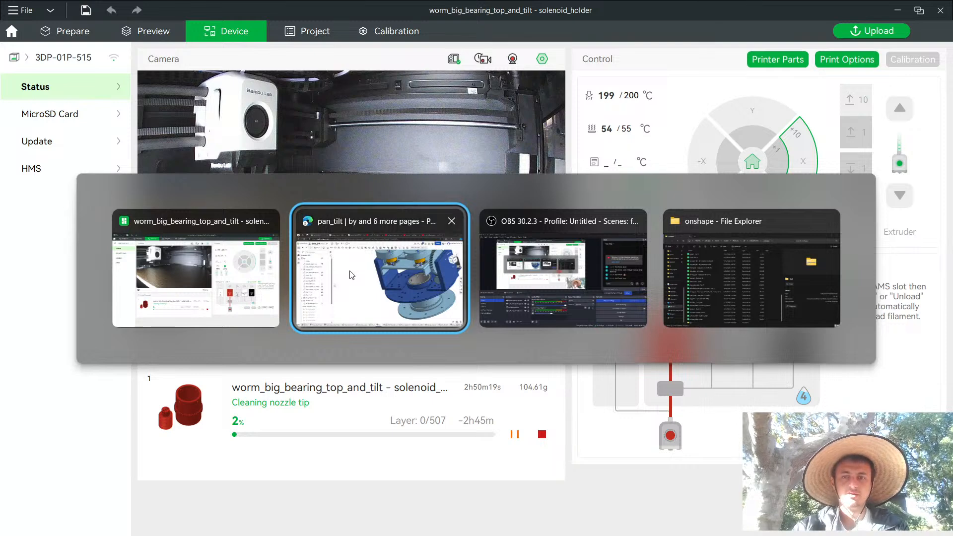
pyautogui.hotkey('alt', 'Tab')
pyautogui.hotkey('alt', 'shift', 'Tab')
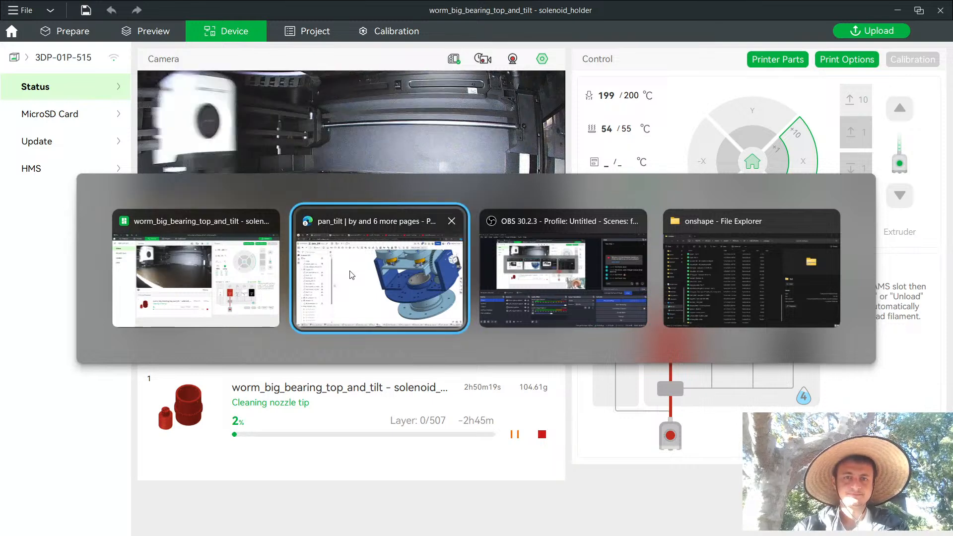
pyautogui.press('Escape')
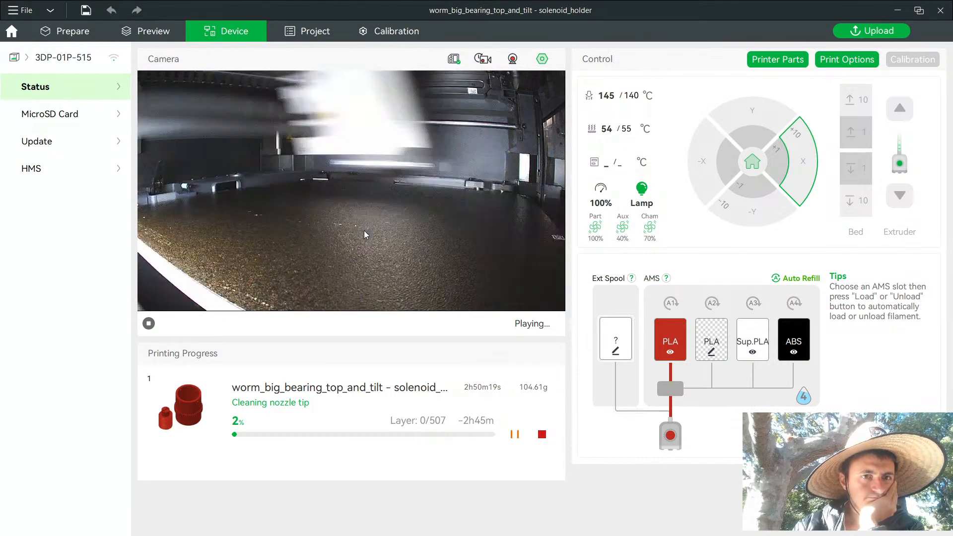
# Stop the printer's camera feed and switch to OBS to check the stream's live chat.
pyautogui.click(148, 322)
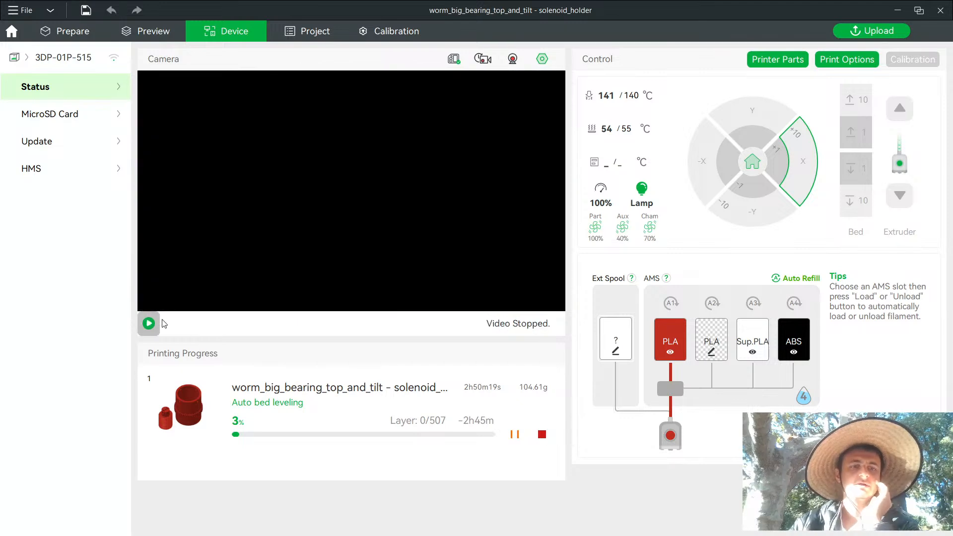
pyautogui.hotkey('alt', 'Tab')
pyautogui.hotkey('alt', 'Tab')
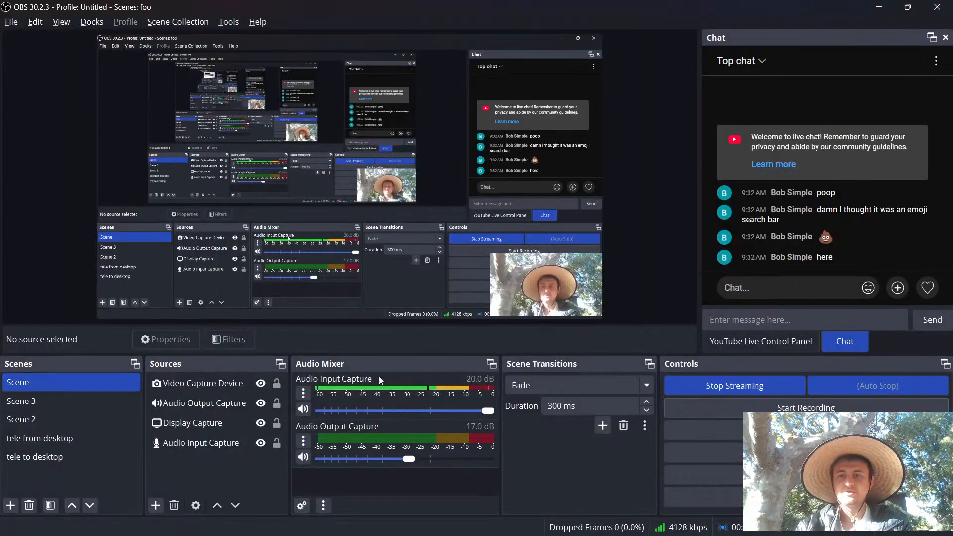